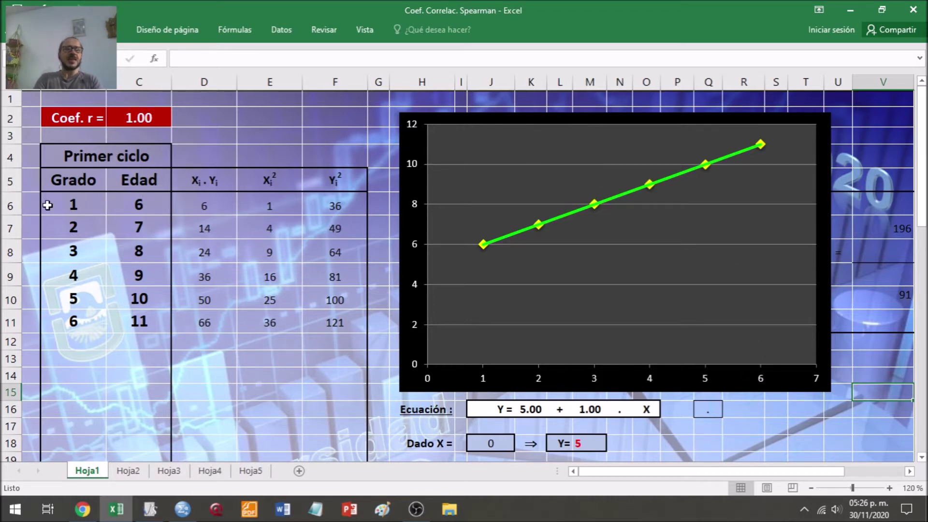
# - Examine the Primer ciclo table, matching each Grado value with its Edad value from grade 1 to grade 6
pyautogui.click(93, 151)
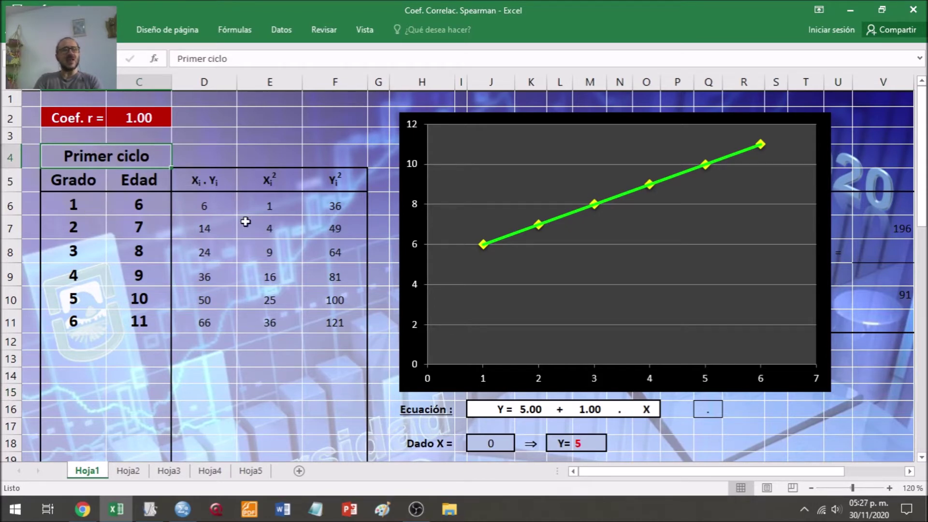
pyautogui.click(68, 211)
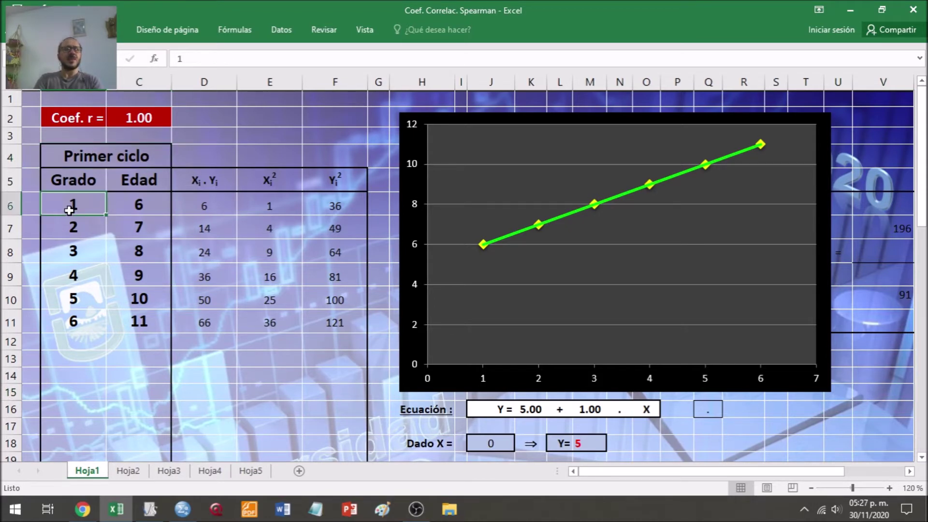
pyautogui.click(72, 315)
pyautogui.click(205, 347)
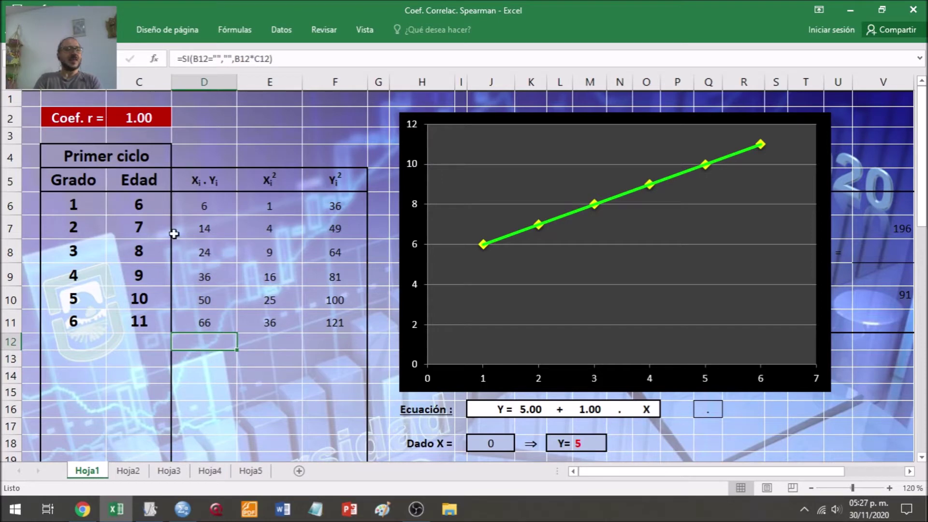
pyautogui.click(132, 201)
pyautogui.moveTo(138, 321); pyautogui.dragTo(58, 192)
pyautogui.click(100, 208)
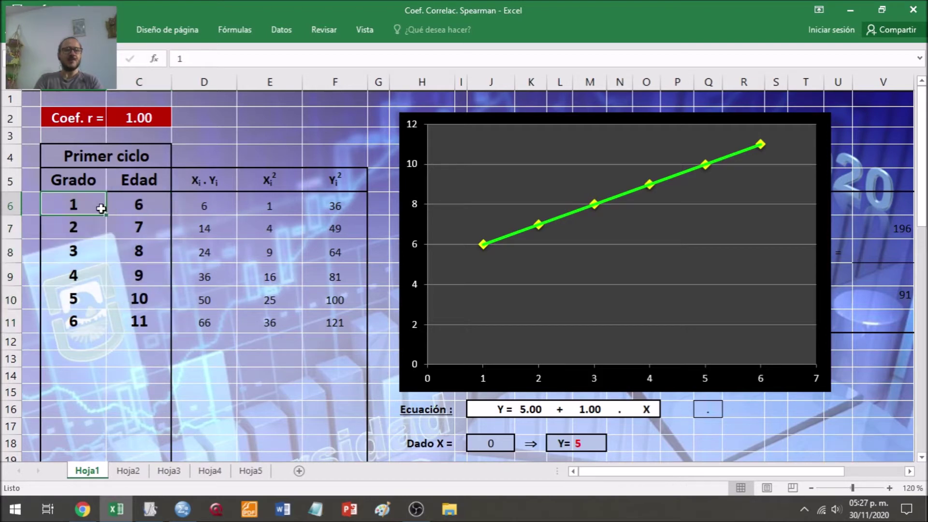
pyautogui.click(174, 202)
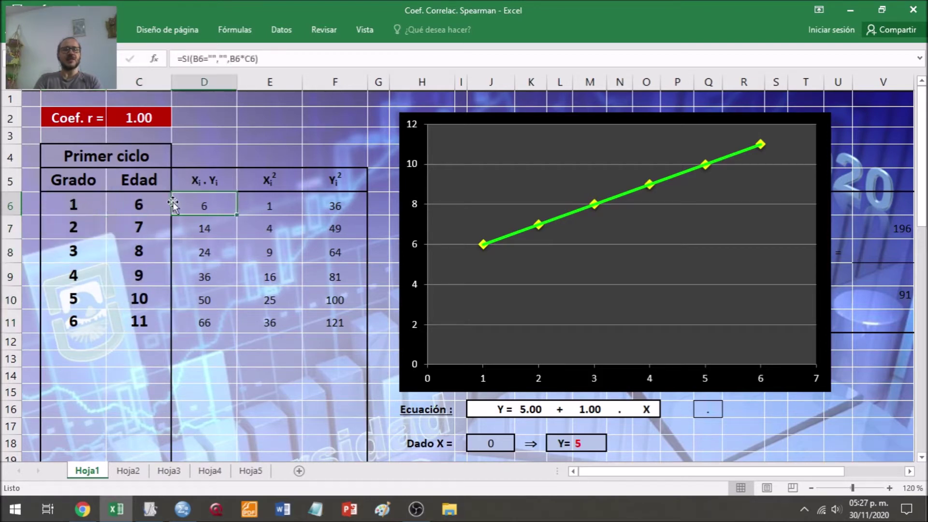
pyautogui.click(80, 234)
pyautogui.click(145, 236)
pyautogui.click(71, 256)
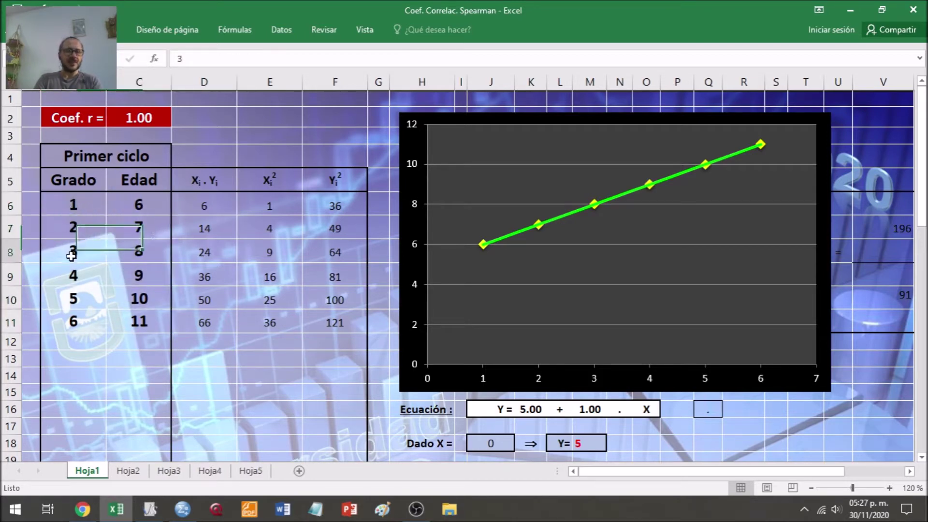
pyautogui.click(138, 263)
pyautogui.click(156, 318)
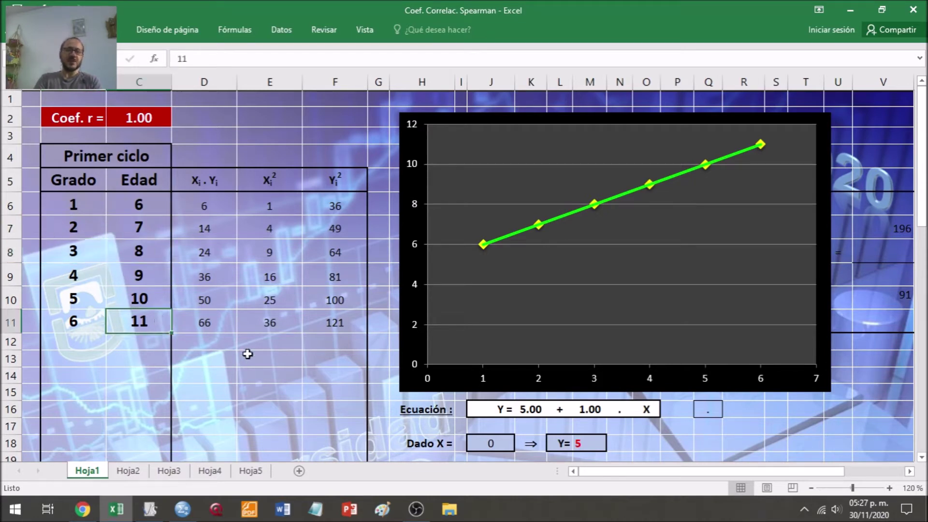
pyautogui.click(71, 162)
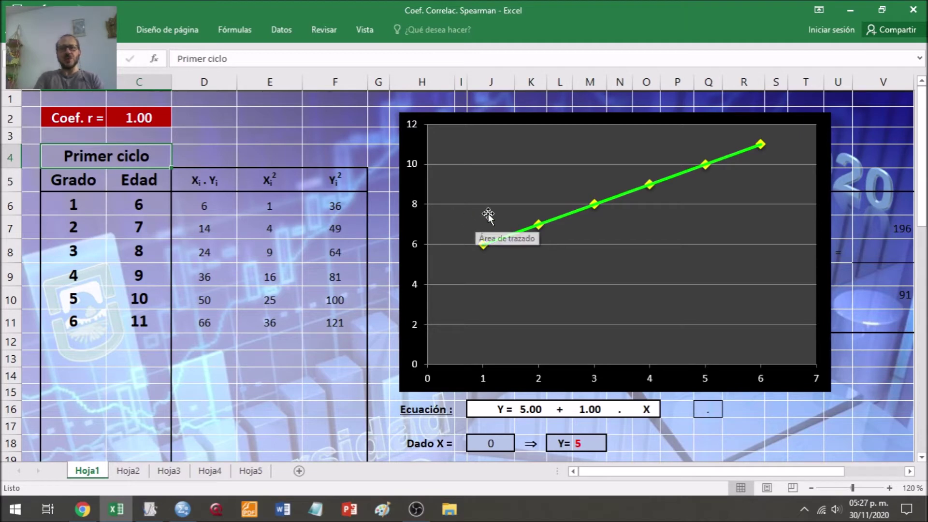
# - Inspect the Coef. r cell and compare the Grado and Edad pairs with the points plotted on the chart
pyautogui.click(128, 116)
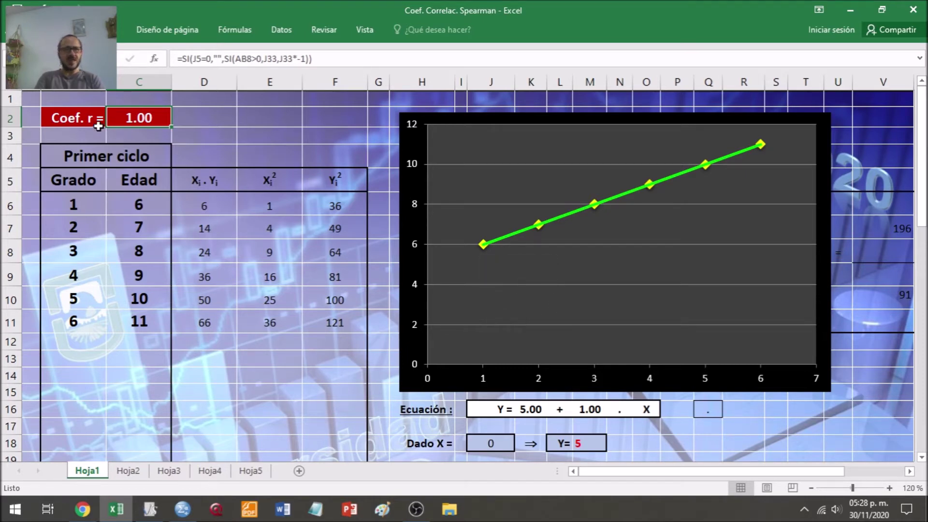
pyautogui.moveTo(84, 118); pyautogui.dragTo(133, 119)
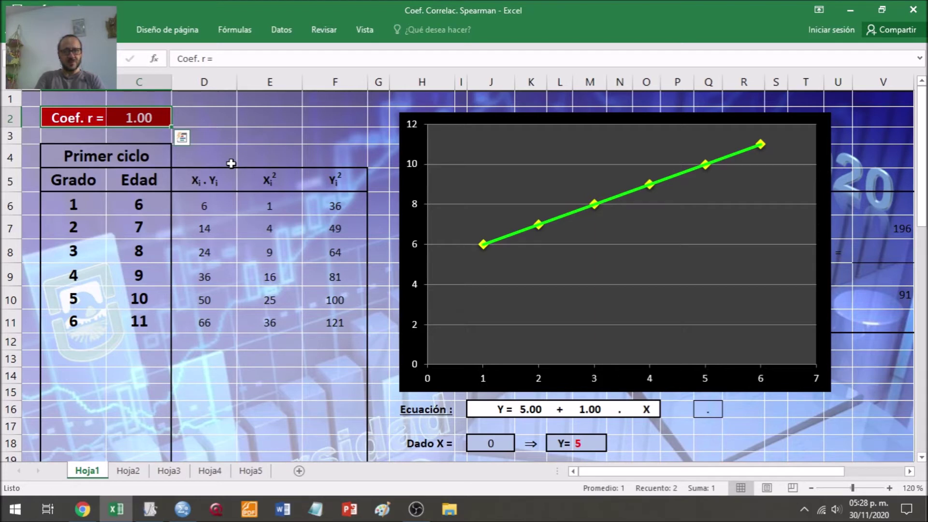
pyautogui.click(264, 156)
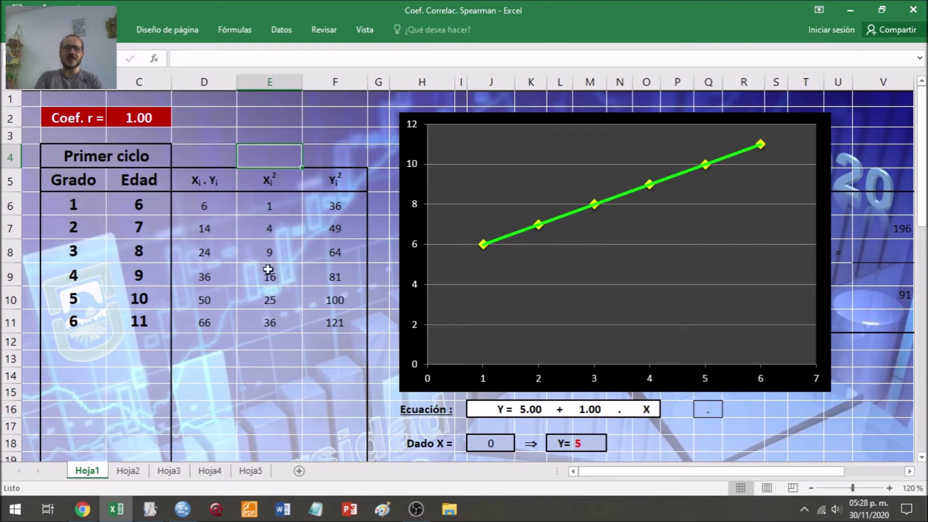
pyautogui.moveTo(76, 204); pyautogui.dragTo(119, 205)
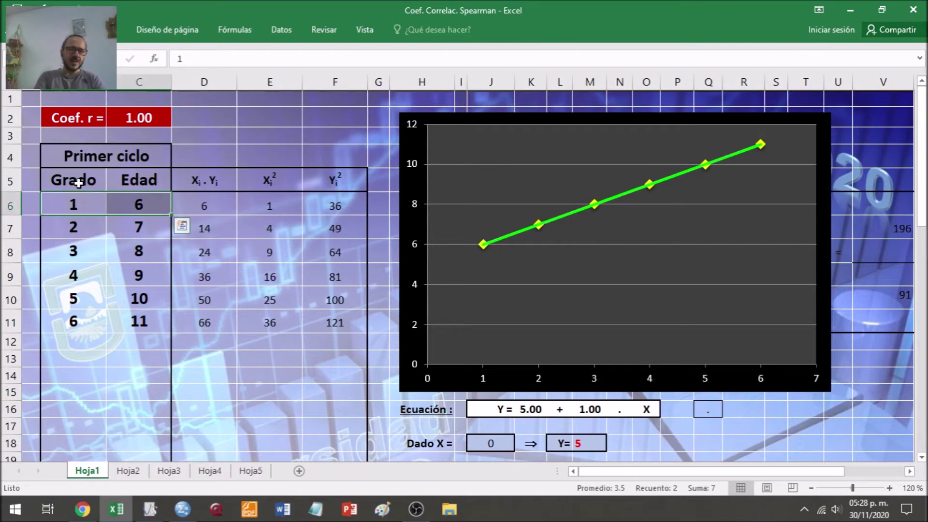
pyautogui.click(77, 205)
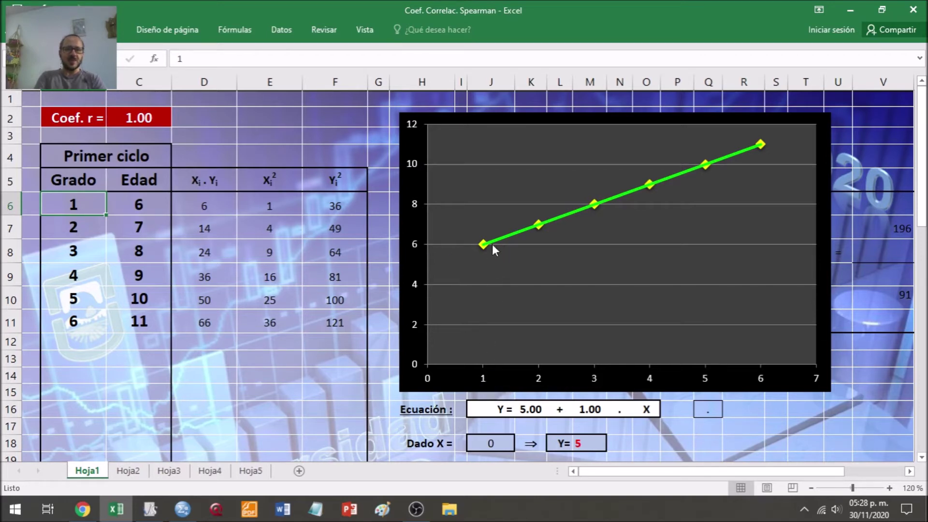
pyautogui.click(540, 374)
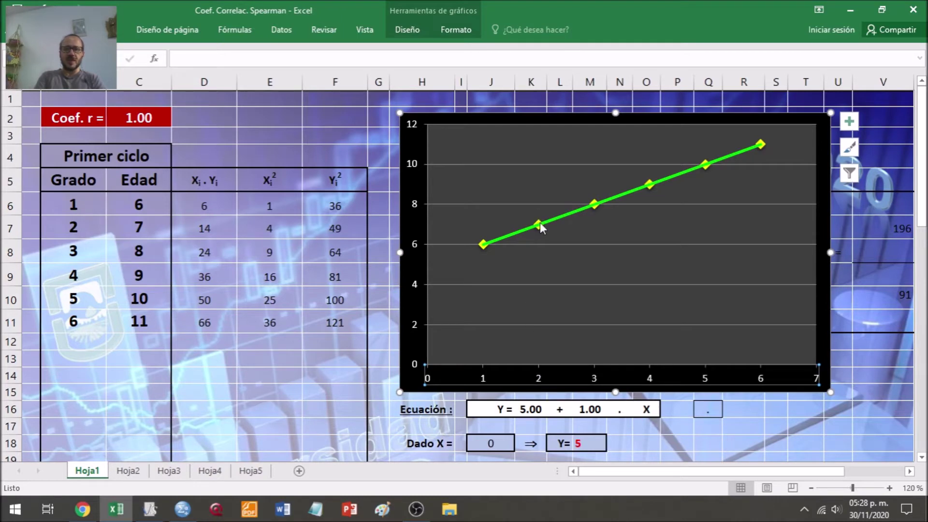
pyautogui.click(598, 375)
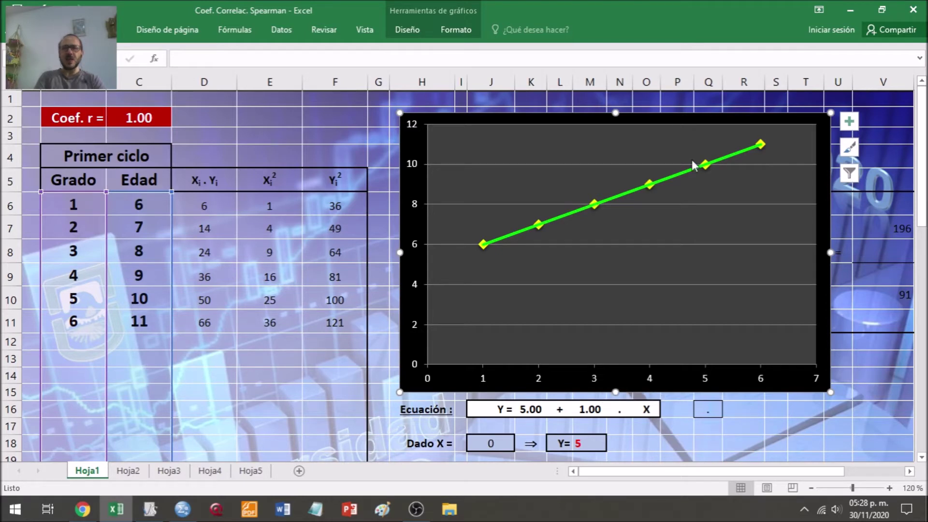
# - Review the full Grado and Edad data ranges together with the Coef. r formula
pyautogui.click(76, 202)
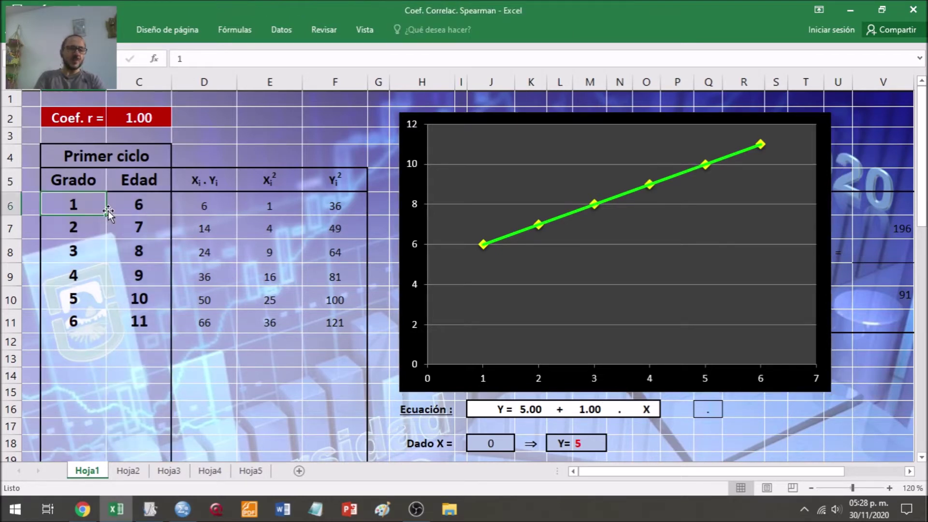
pyautogui.moveTo(85, 213); pyautogui.dragTo(81, 315)
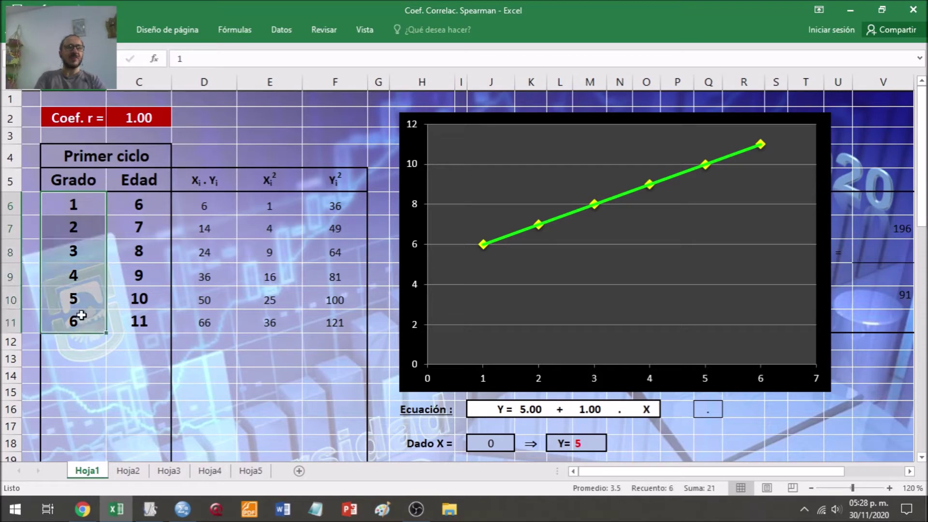
pyautogui.click(91, 209)
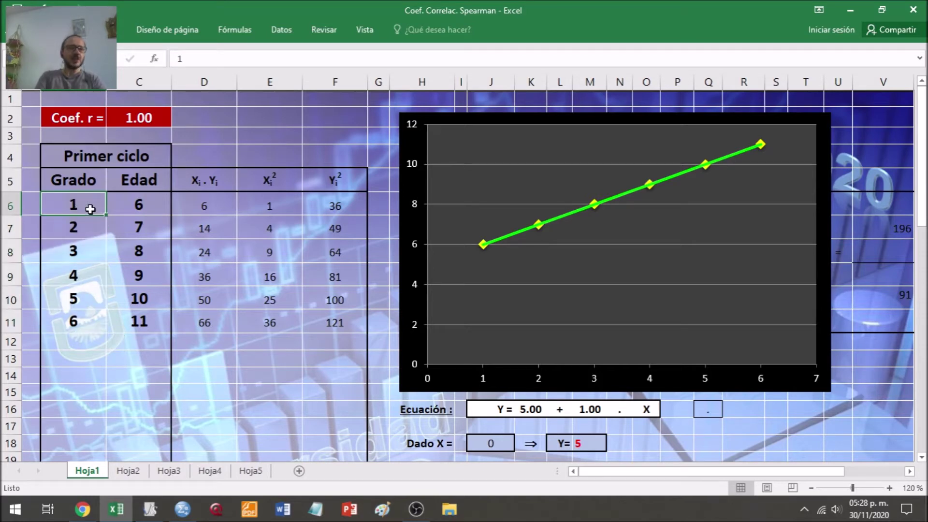
pyautogui.moveTo(77, 206); pyautogui.dragTo(77, 320)
pyautogui.moveTo(134, 211); pyautogui.dragTo(137, 324)
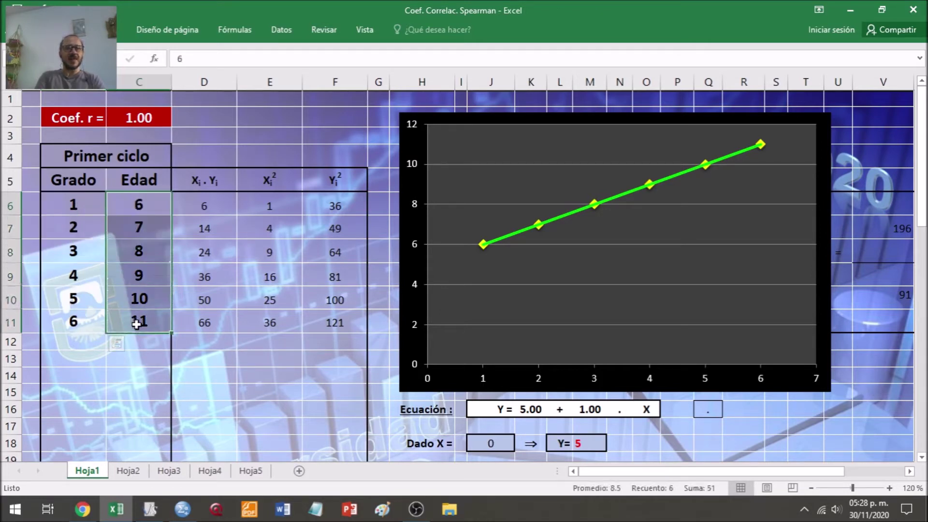
pyautogui.click(230, 294)
pyautogui.click(148, 119)
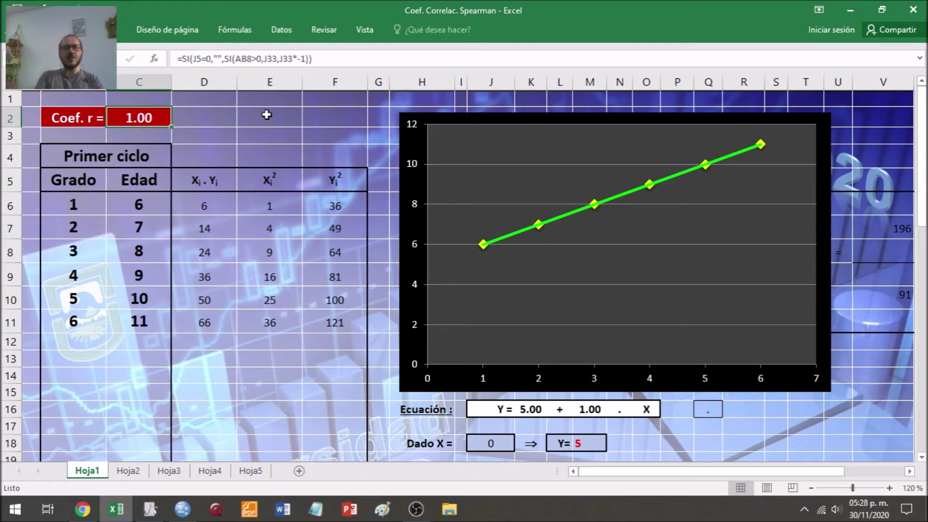
pyautogui.click(196, 123)
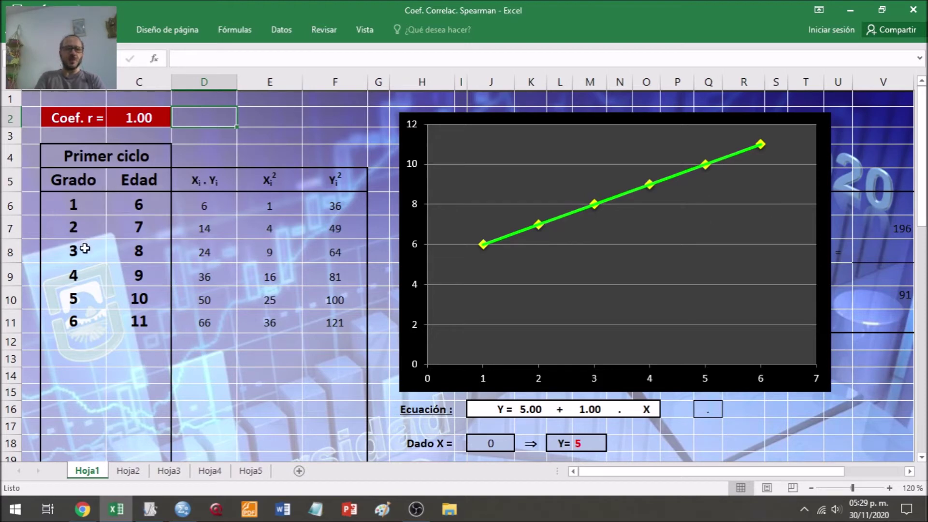
# - Try changing the Edad value for grade 3 to 9
pyautogui.click(103, 251)
pyautogui.click(162, 252)
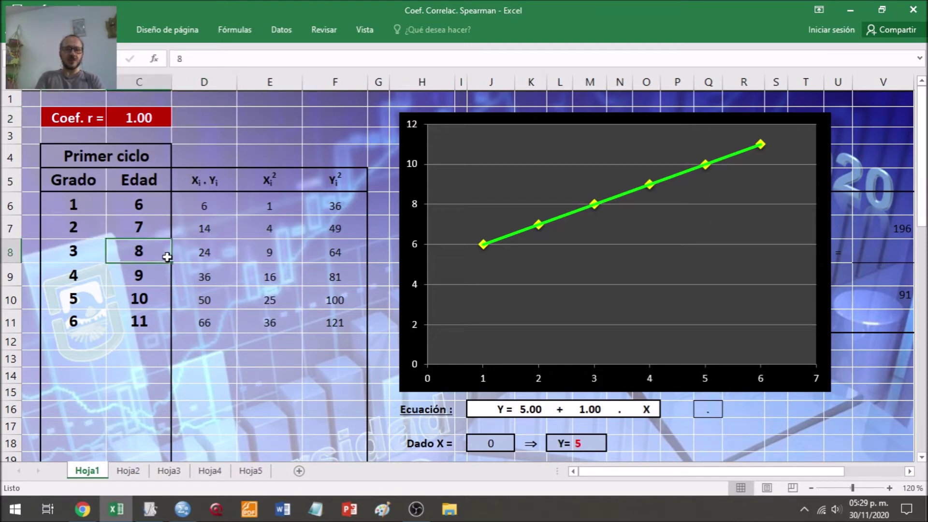
pyautogui.press('F2')
pyautogui.press('BackSpace')
pyautogui.write('9')
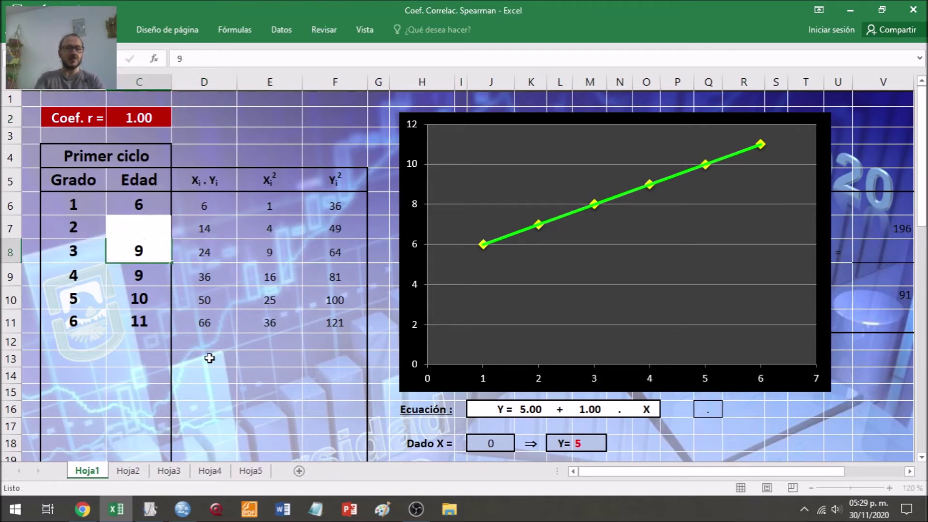
pyautogui.press('Return')
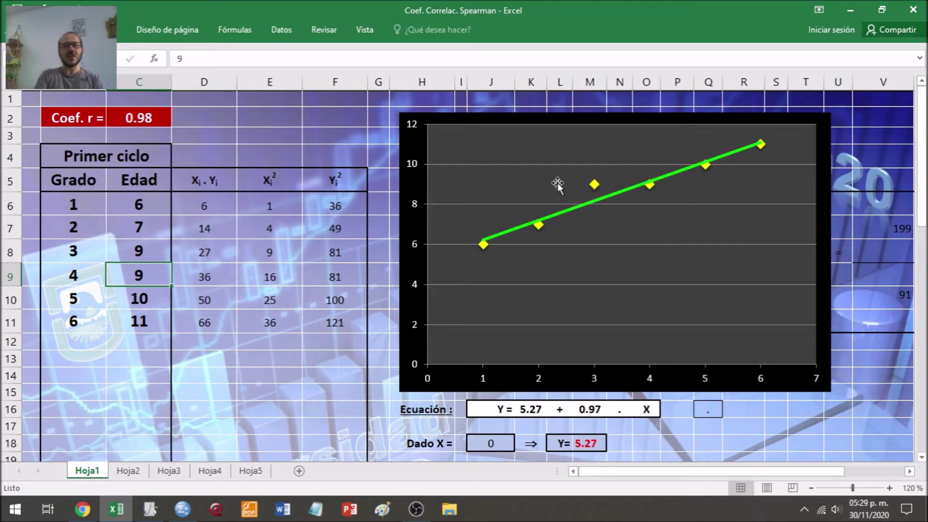
# - Check the recalculated Coef. r cell and undo the change to the grade 3 age
pyautogui.click(136, 116)
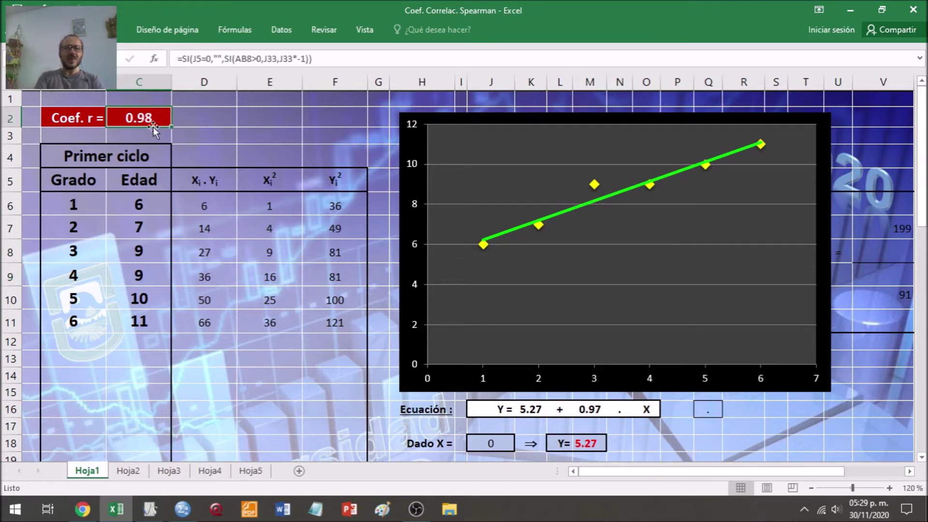
pyautogui.click(206, 121)
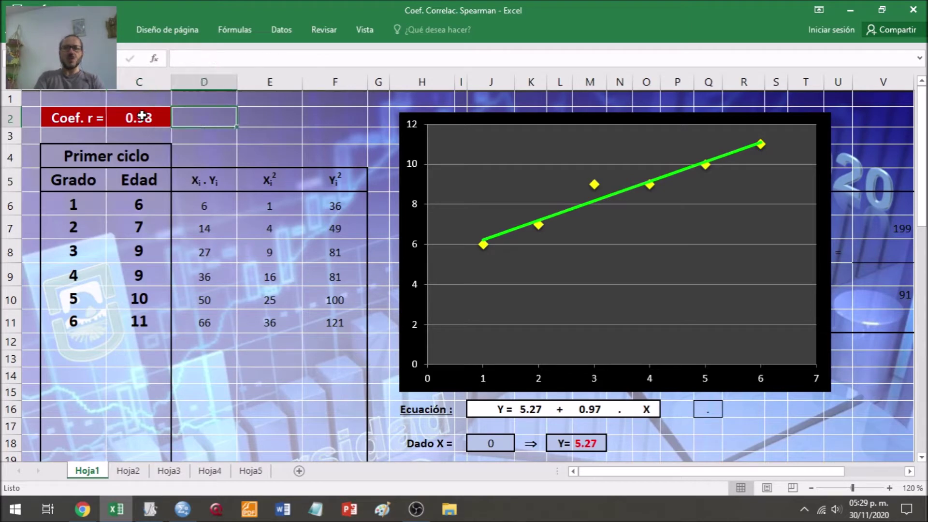
pyautogui.press('Left')
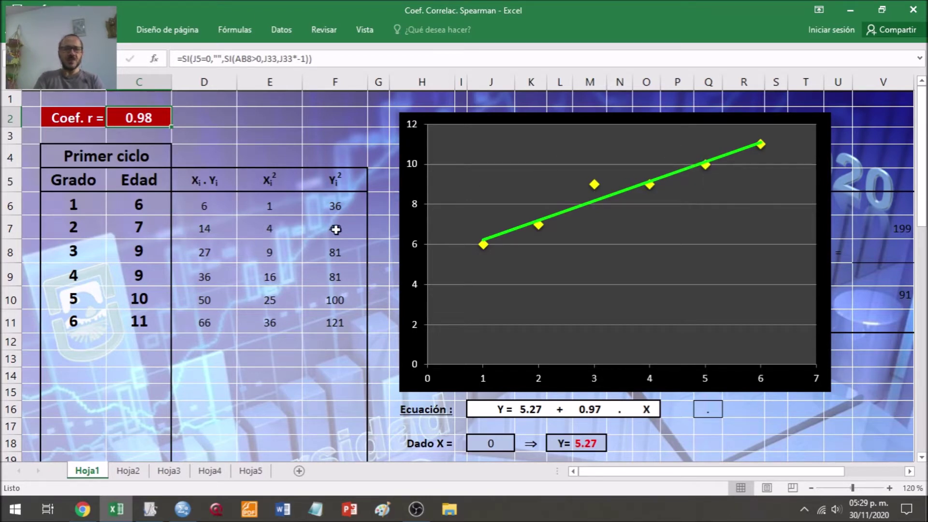
pyautogui.hotkey('ctrl', 'z')
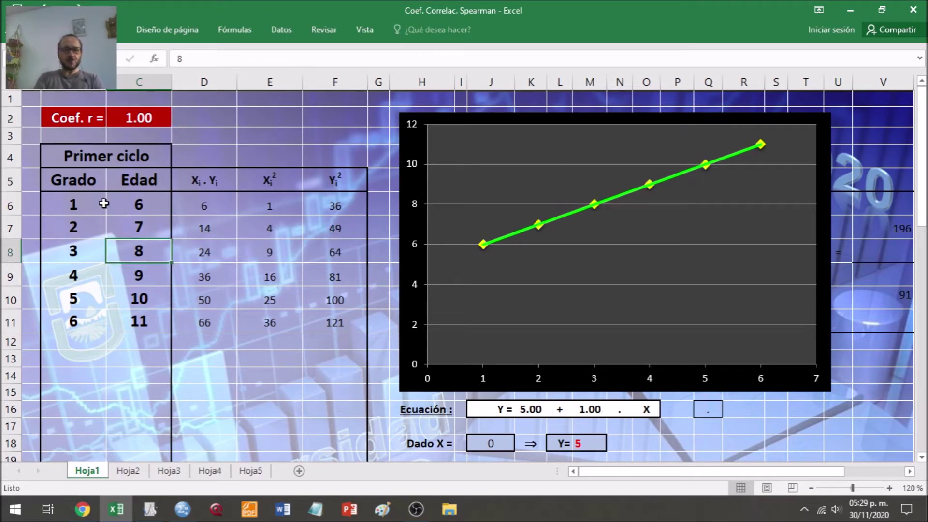
# - Examine the Grado column and the Edad values of grades 1 and 2
pyautogui.moveTo(76, 204); pyautogui.dragTo(73, 319)
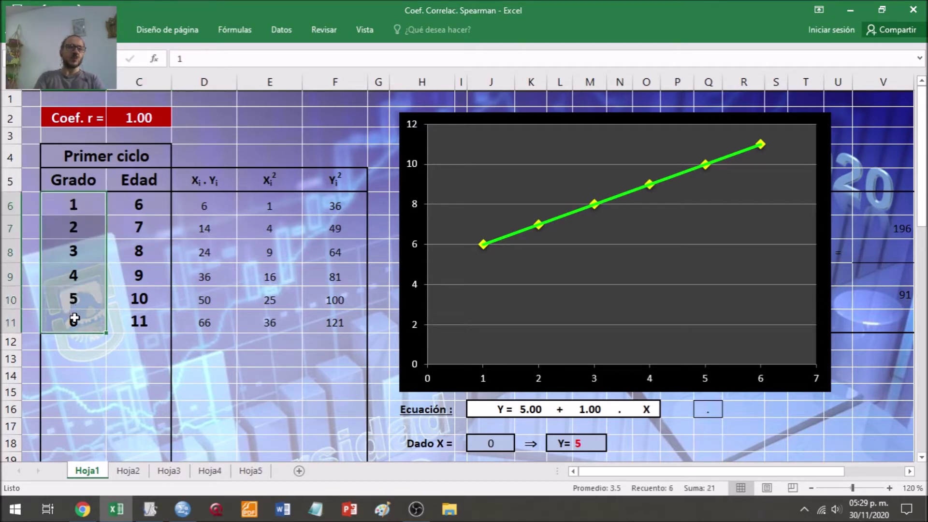
pyautogui.click(73, 203)
pyautogui.click(158, 210)
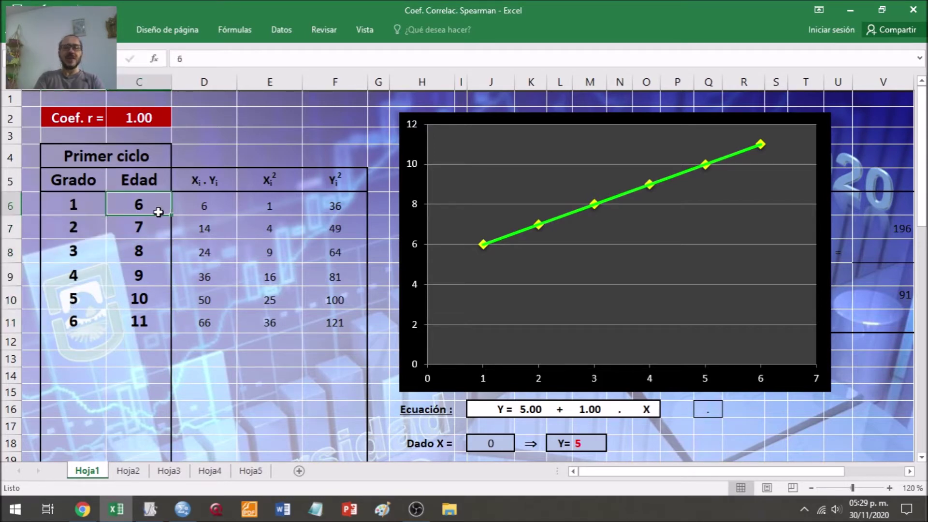
pyautogui.click(190, 119)
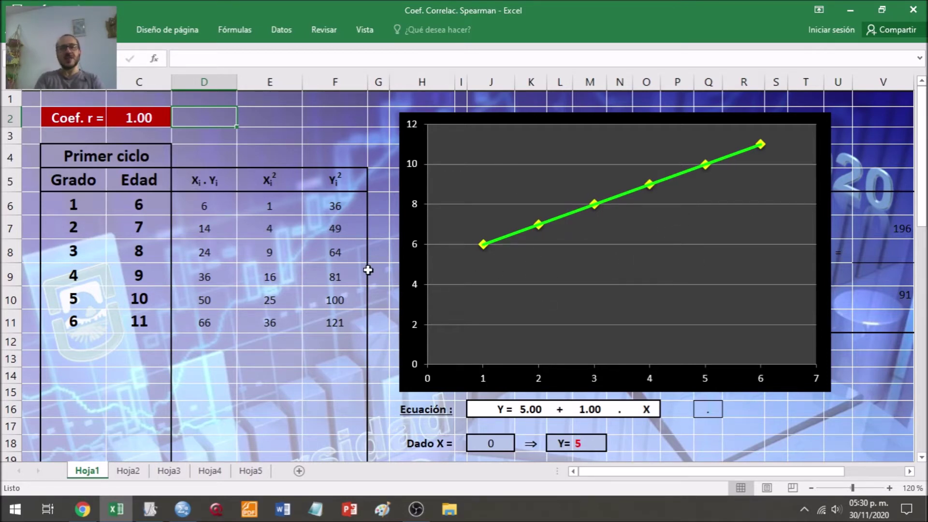
pyautogui.click(67, 305)
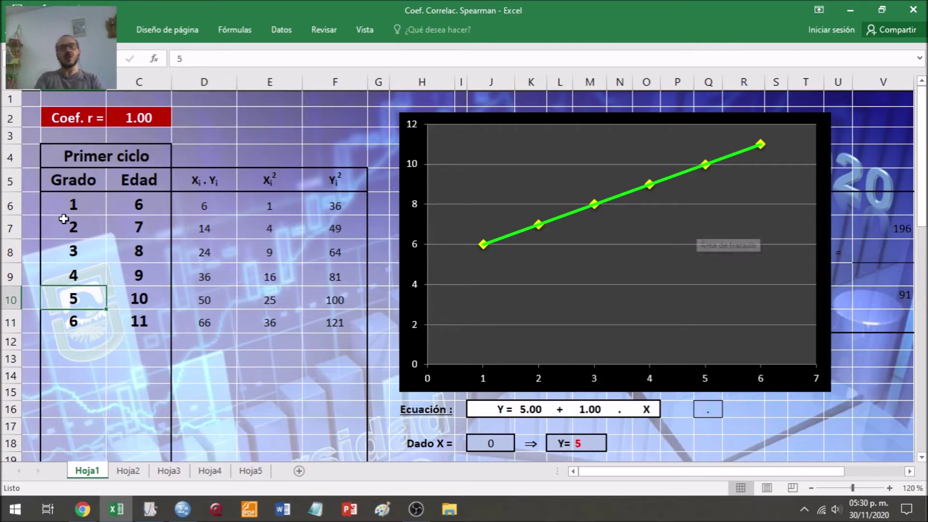
pyautogui.click(160, 227)
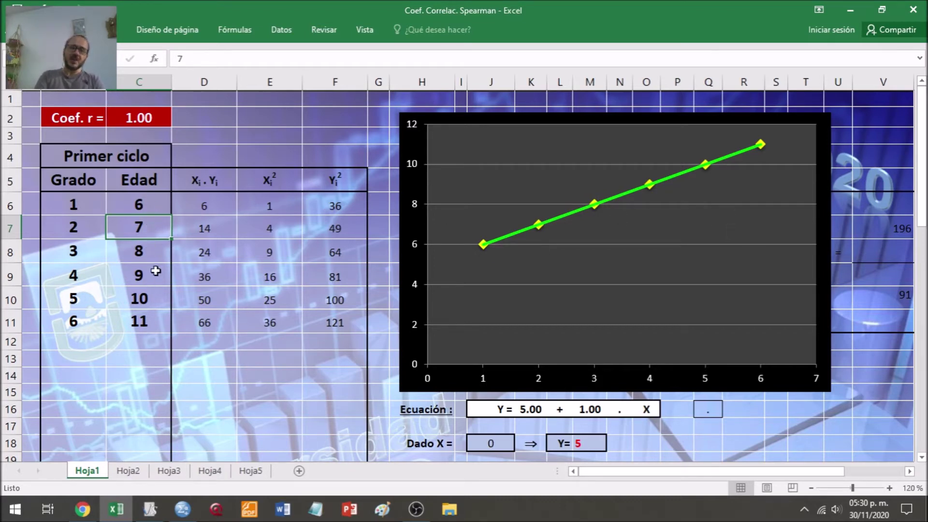
# - Set the Edad value for grade 3 to 9 in cell C8
pyautogui.click(143, 247)
pyautogui.write('9')
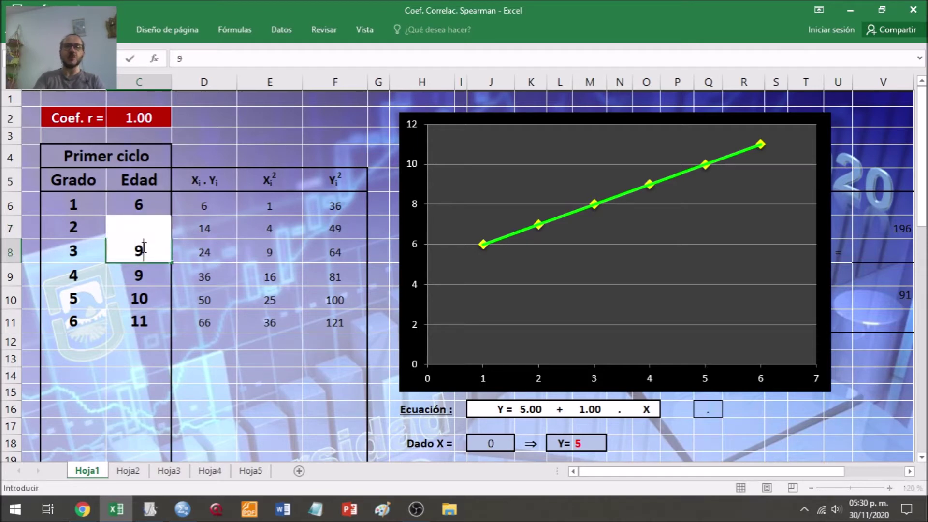
pyautogui.press('Return')
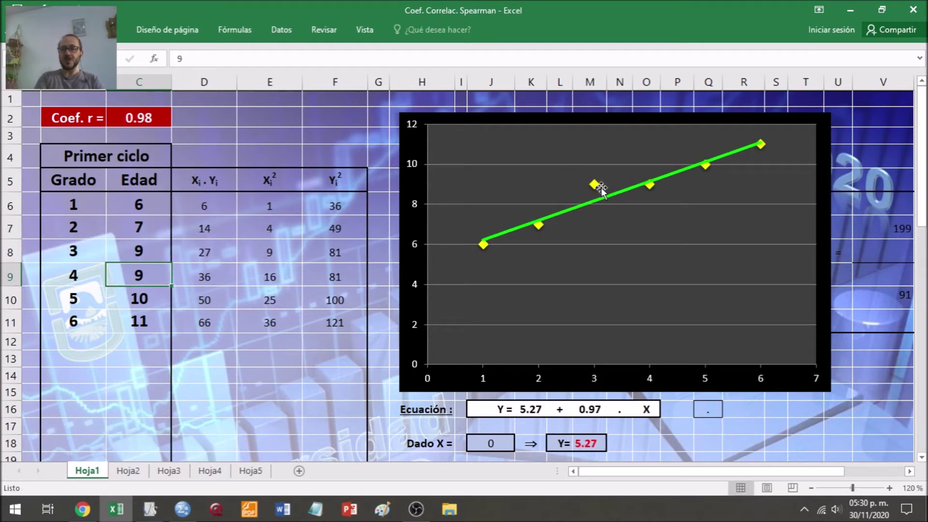
# - Compare the grade 3 point with the trend line and undo the last change to its Edad value
pyautogui.moveTo(598, 191)
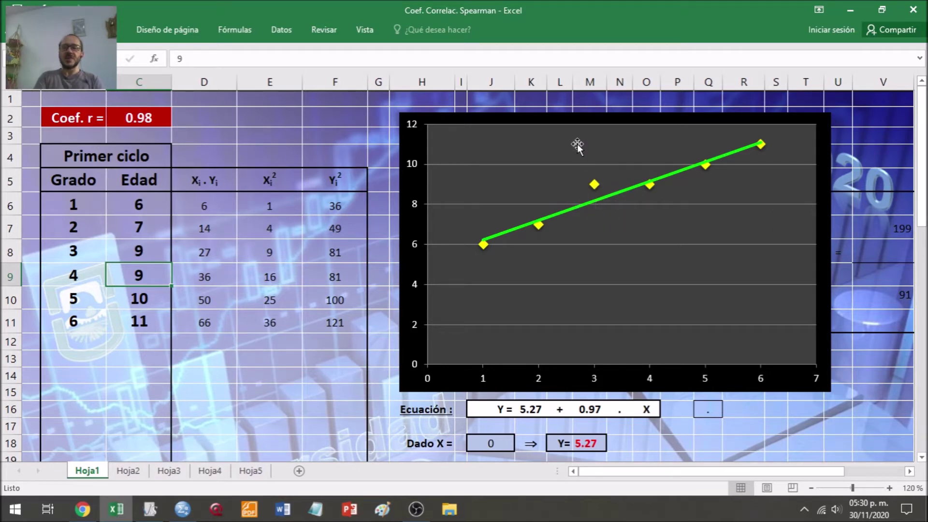
pyautogui.click(213, 118)
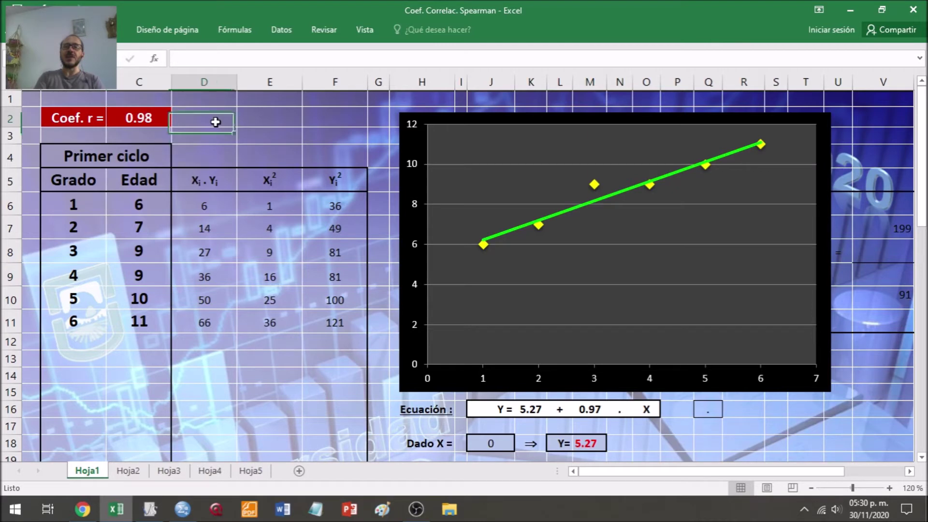
pyautogui.click(149, 254)
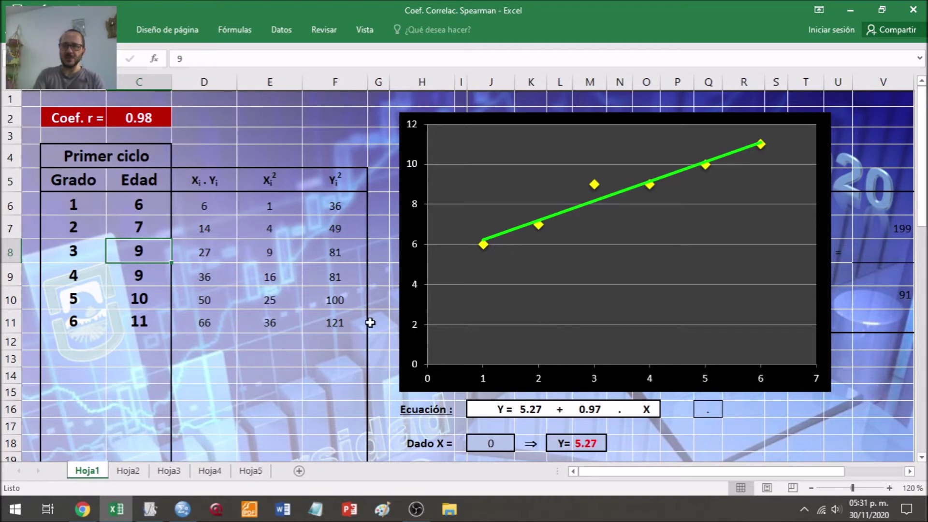
pyautogui.hotkey('ctrl', 'z')
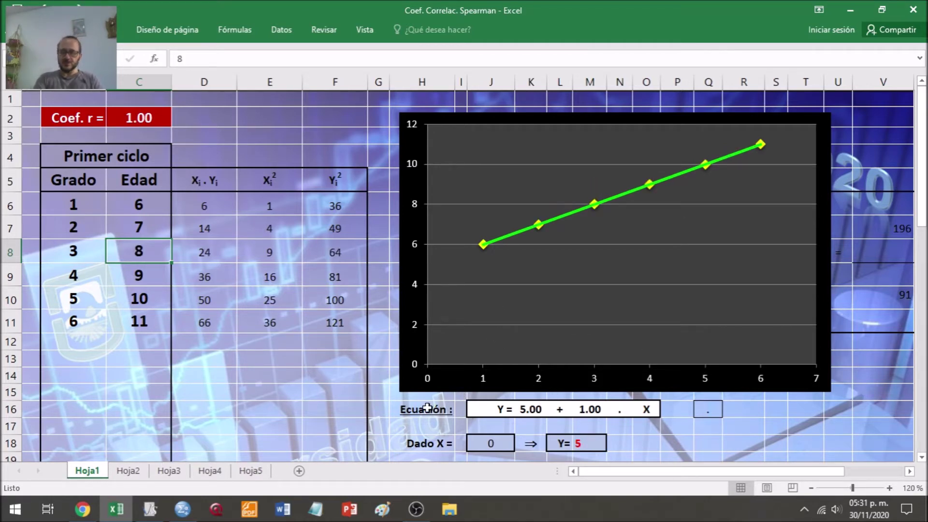
# - Review the regression equation in row 16 and clear the marker in cell Q16 that controls its coefficients
pyautogui.moveTo(479, 409); pyautogui.dragTo(653, 405)
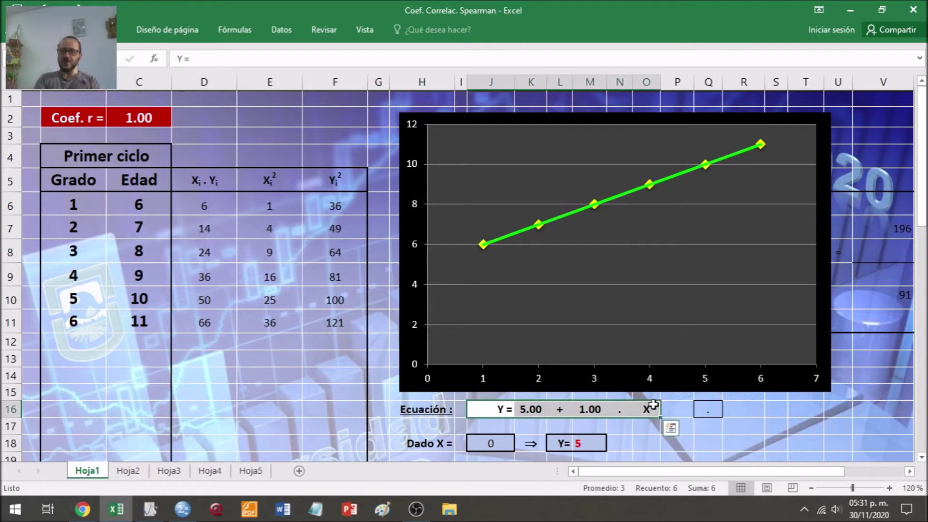
pyautogui.click(471, 407)
pyautogui.click(721, 414)
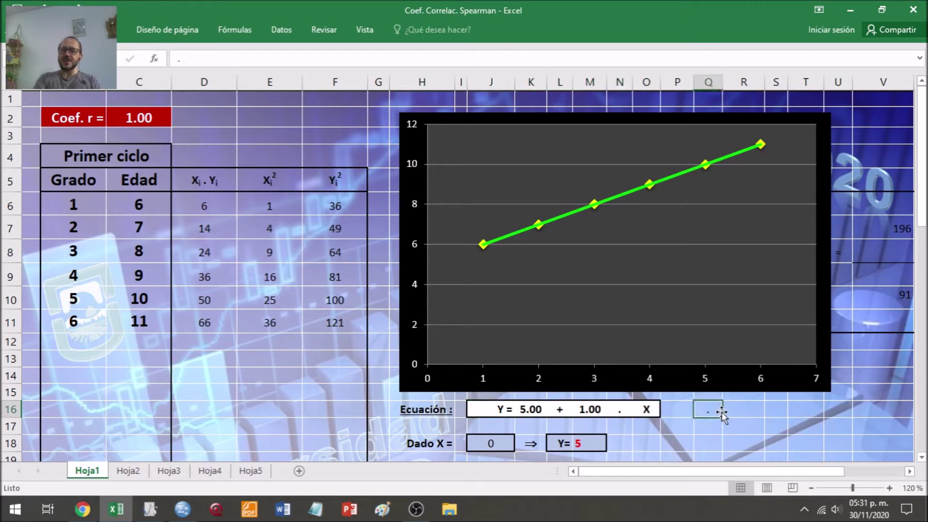
pyautogui.press('Delete')
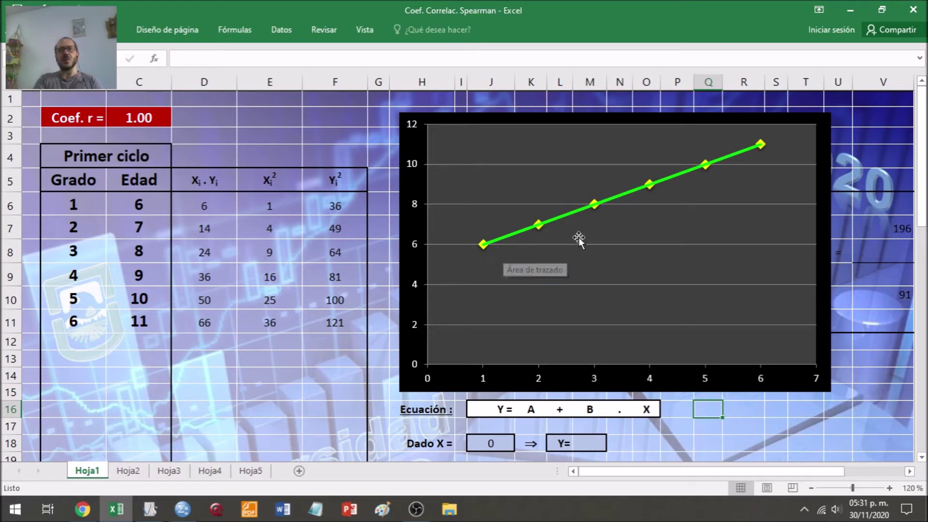
# - Enter "." in cell Q16 to show the numeric coefficients of the equation
pyautogui.click(649, 408)
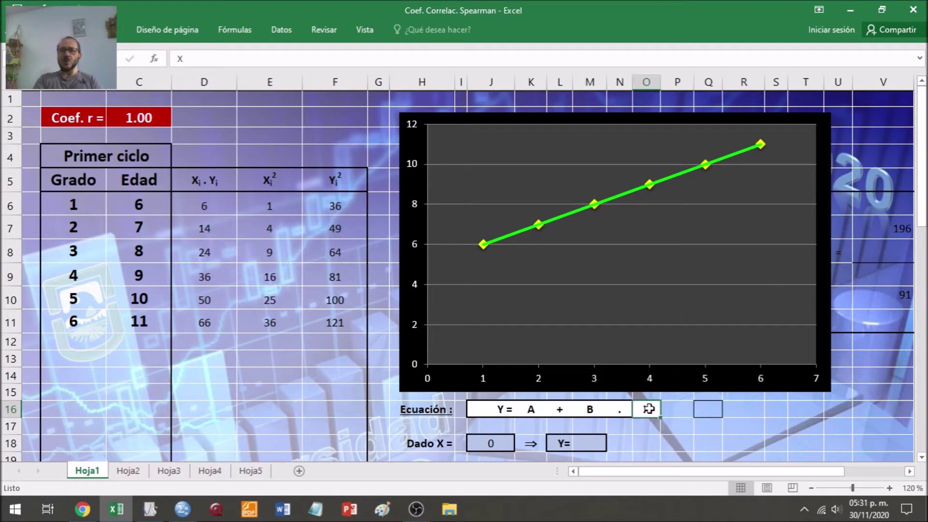
pyautogui.click(707, 407)
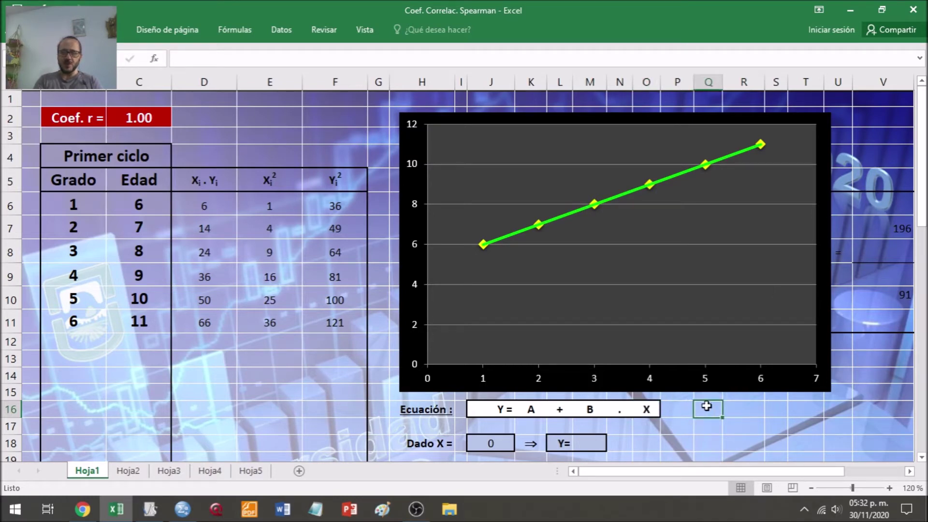
pyautogui.write('.')
pyautogui.press('Return')
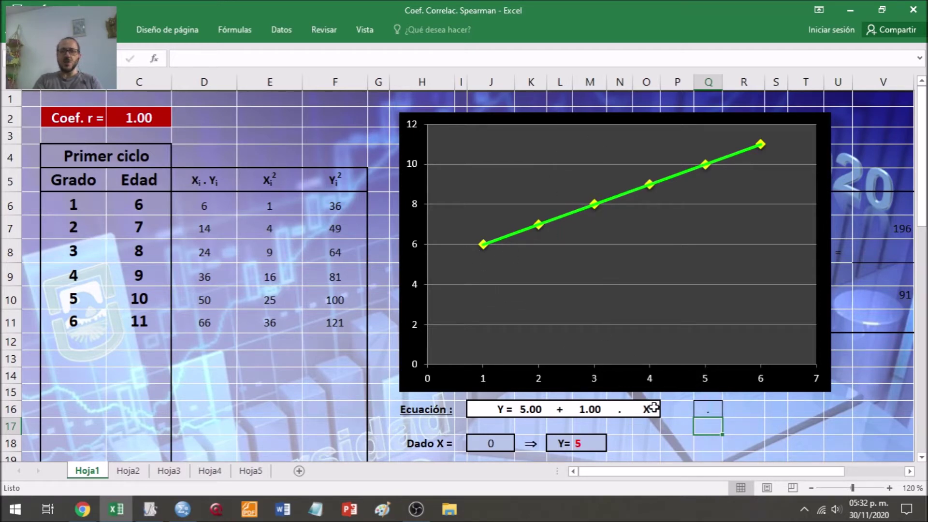
# - Review the equation's two coefficients and set the Dado X value to 4.5 to predict Y
pyautogui.moveTo(652, 408); pyautogui.dragTo(493, 407)
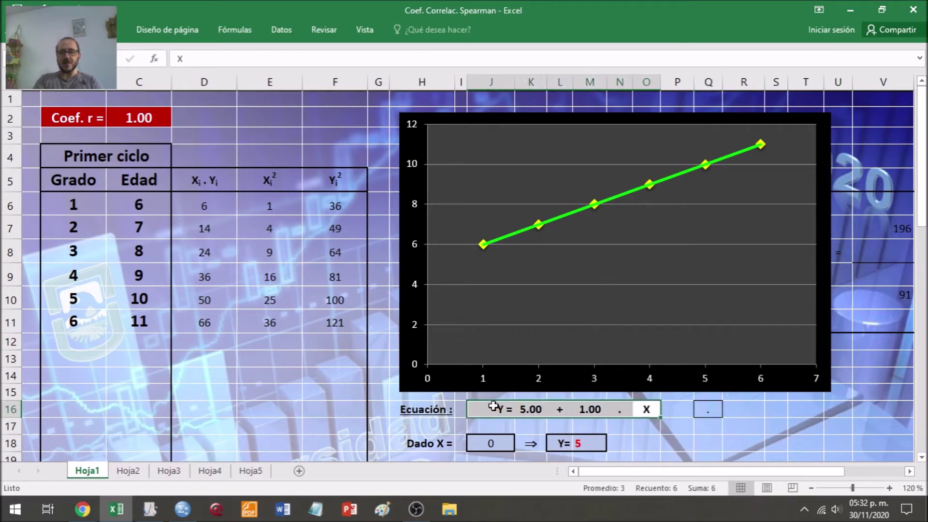
pyautogui.click(543, 411)
pyautogui.click(599, 410)
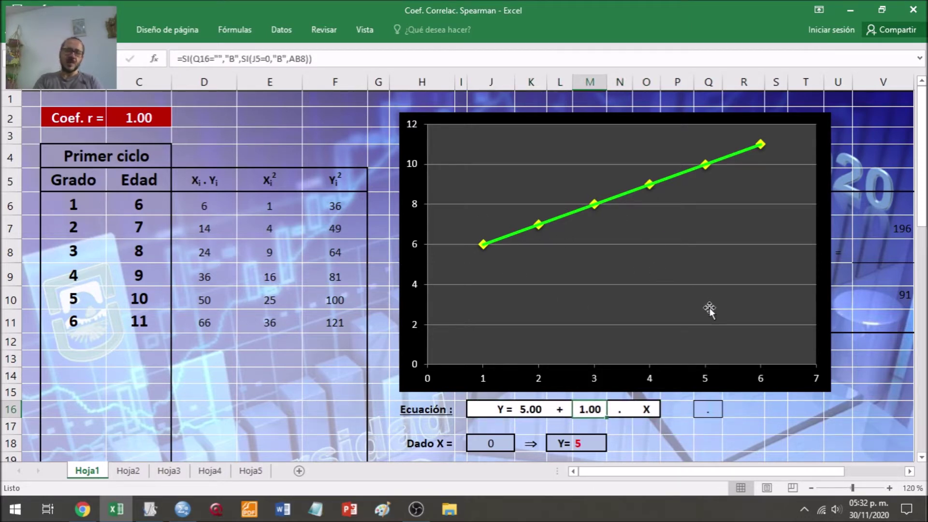
pyautogui.click(667, 428)
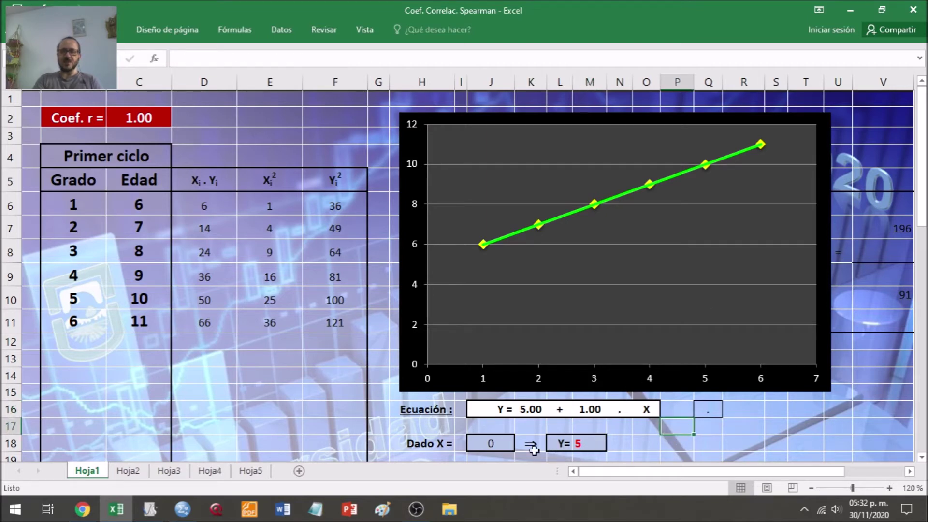
pyautogui.click(501, 443)
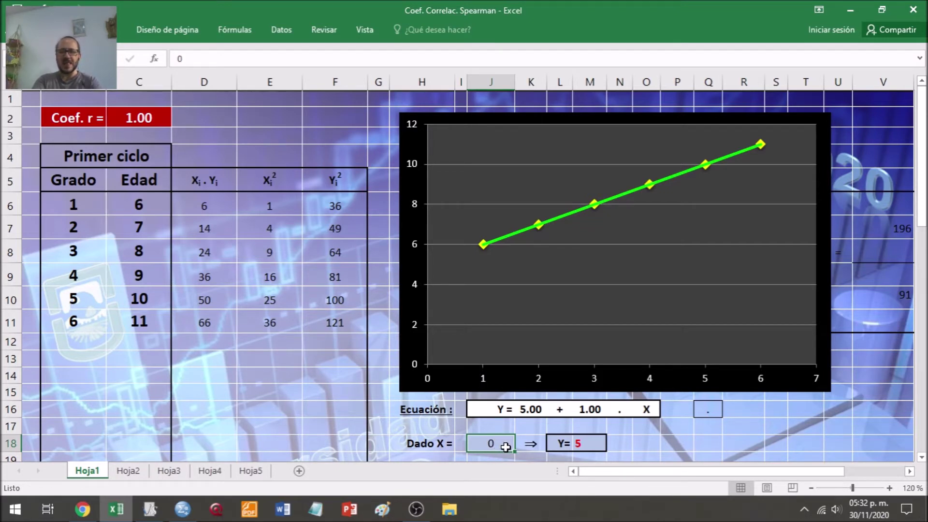
pyautogui.write('4,5')
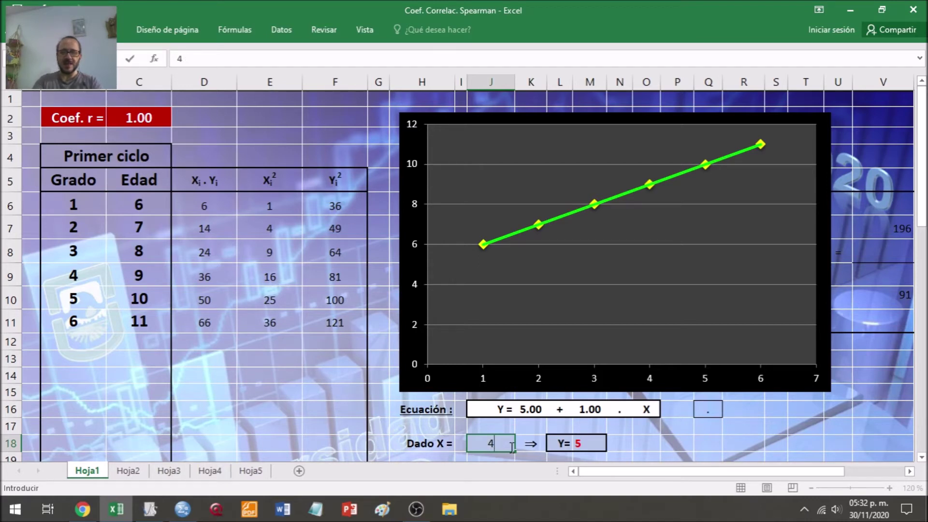
pyautogui.write('5')
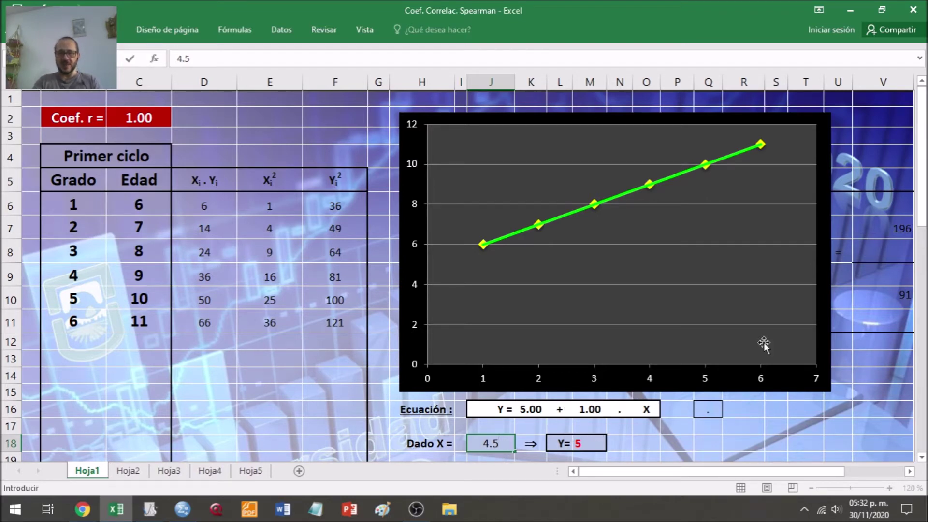
pyautogui.press('Tab')
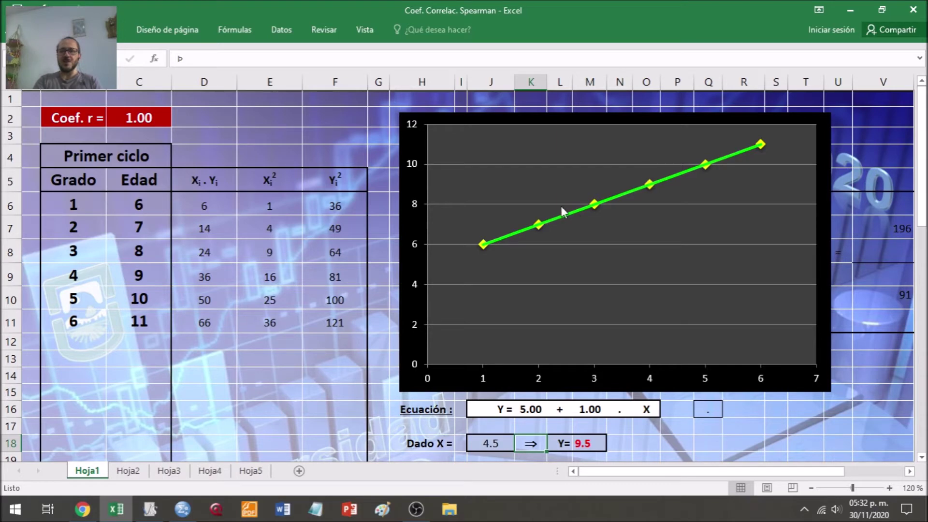
pyautogui.click(337, 299)
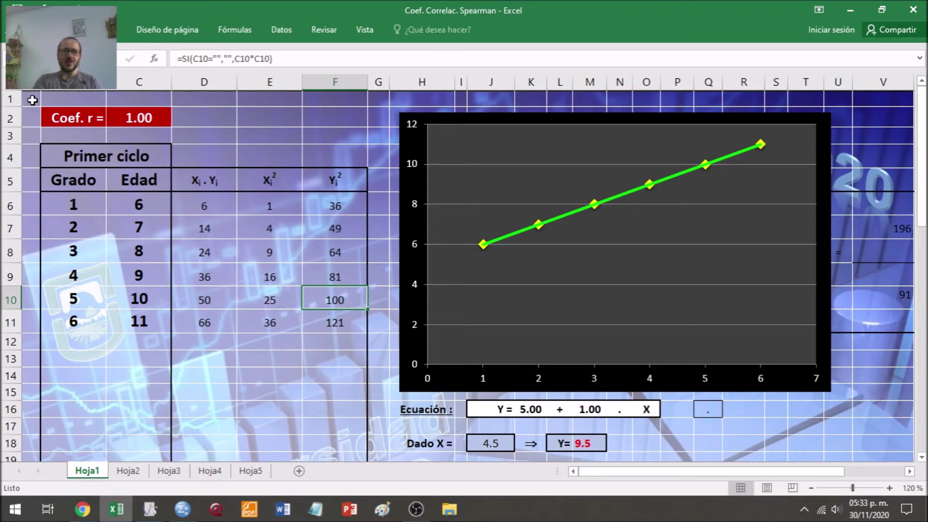
pyautogui.click(228, 222)
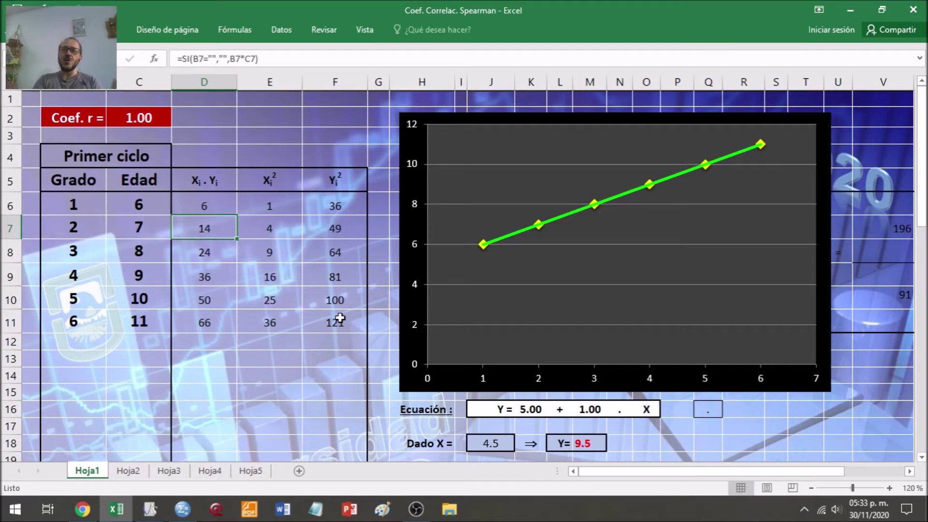
pyautogui.click(321, 356)
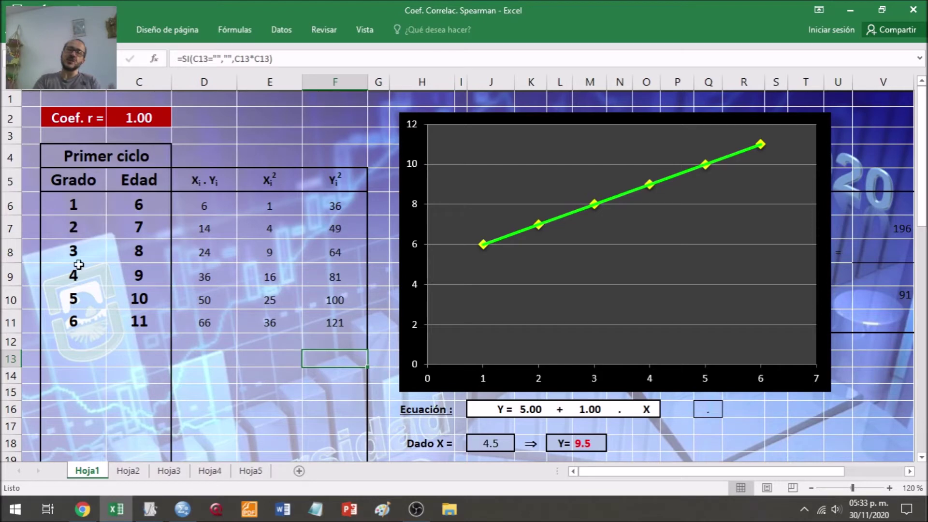
pyautogui.click(85, 354)
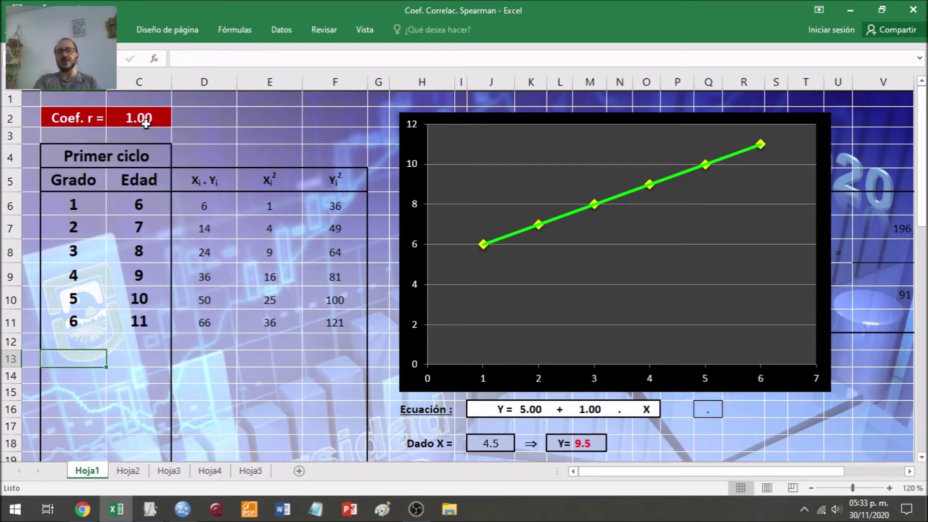
# - Check the Coef. r cell and set the Edad value for grade 3 to 9 in cell C8
pyautogui.click(128, 117)
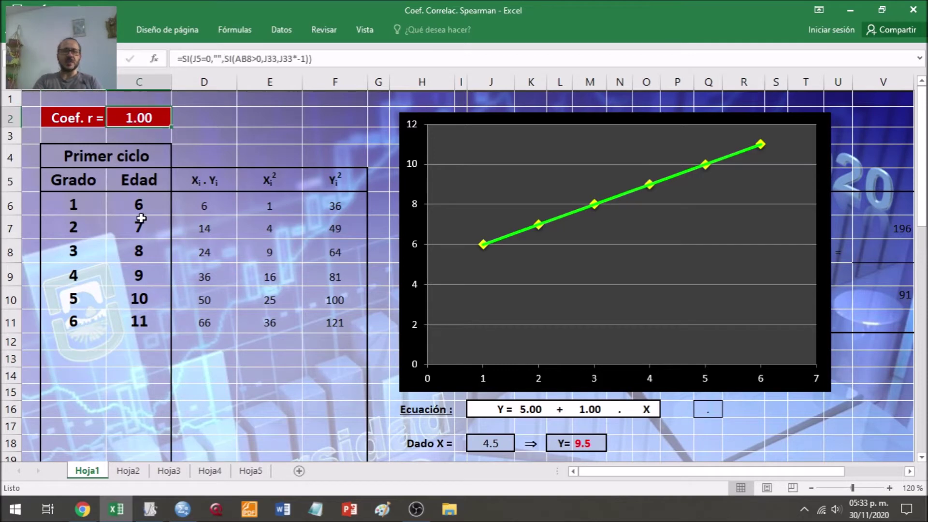
pyautogui.click(140, 250)
pyautogui.write('9')
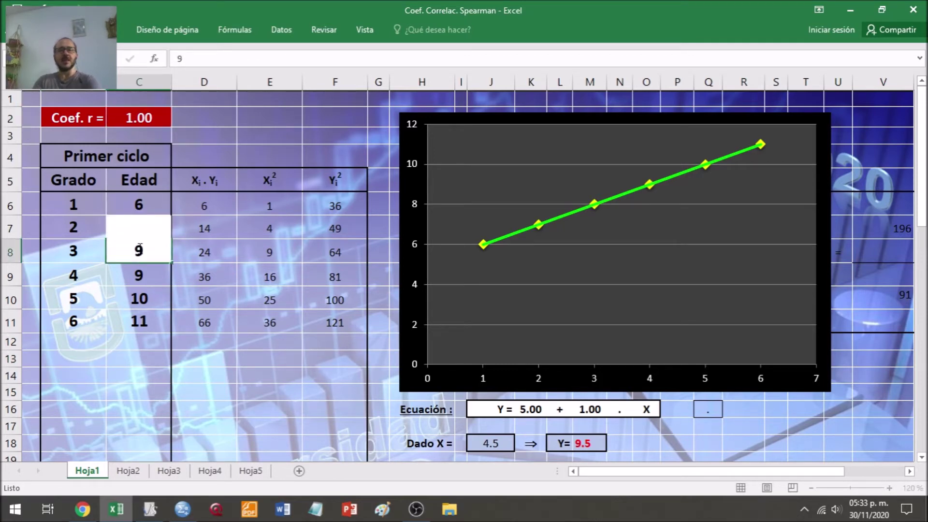
pyautogui.press('Return')
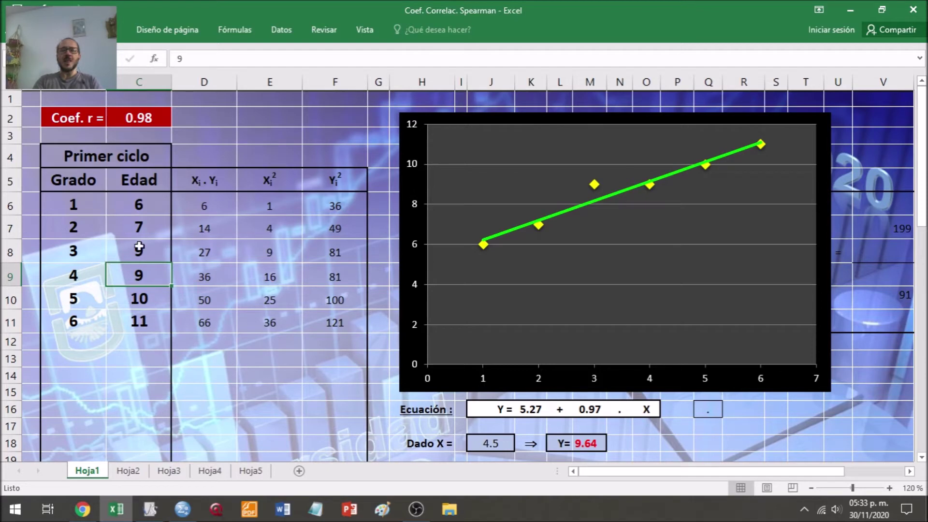
pyautogui.click(285, 334)
pyautogui.click(275, 358)
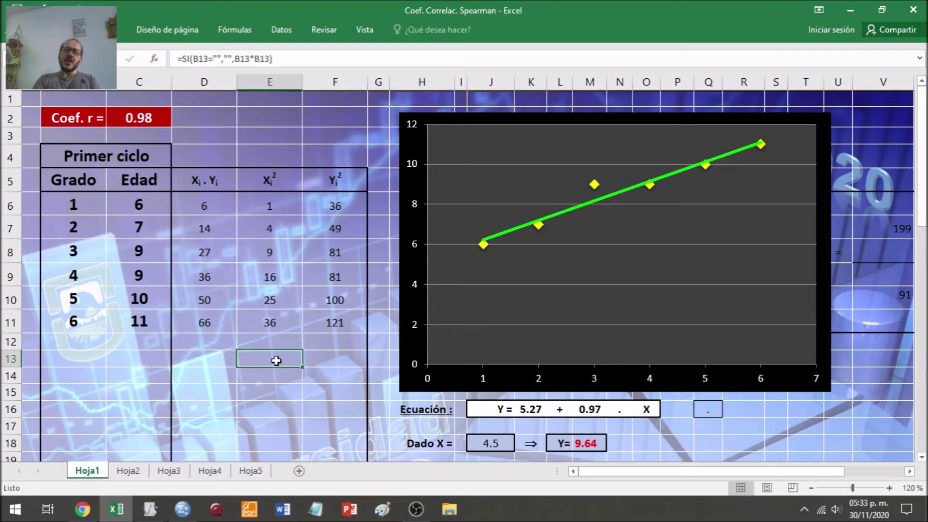
pyautogui.click(344, 354)
pyautogui.click(290, 360)
pyautogui.click(333, 360)
pyautogui.click(328, 375)
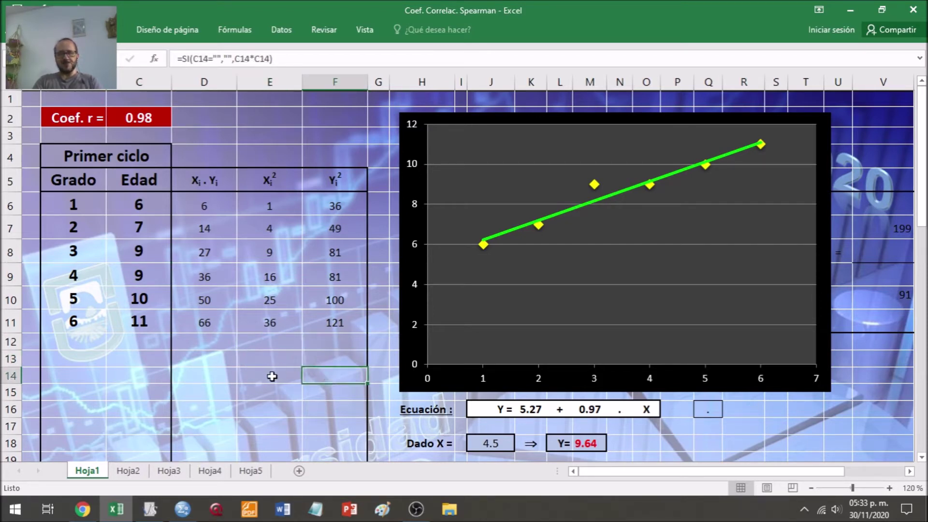
pyautogui.click(275, 392)
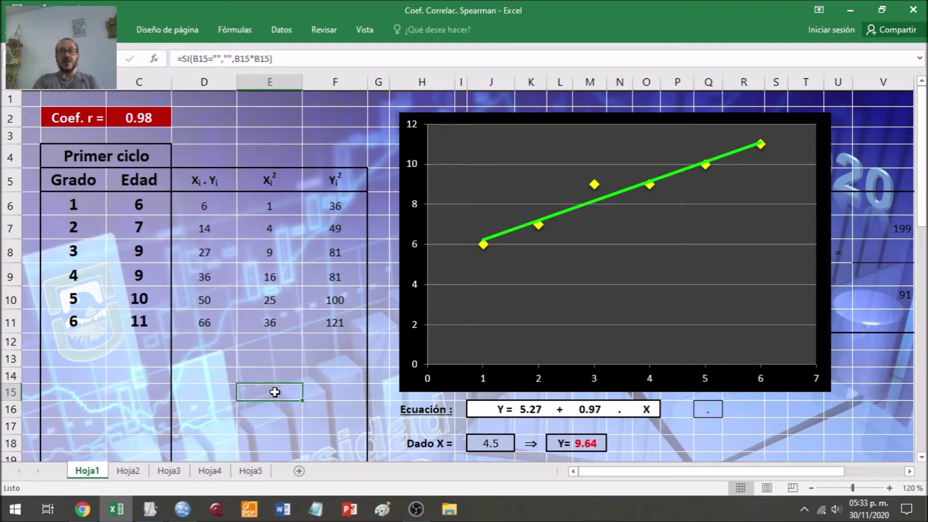
pyautogui.click(320, 368)
pyautogui.click(287, 393)
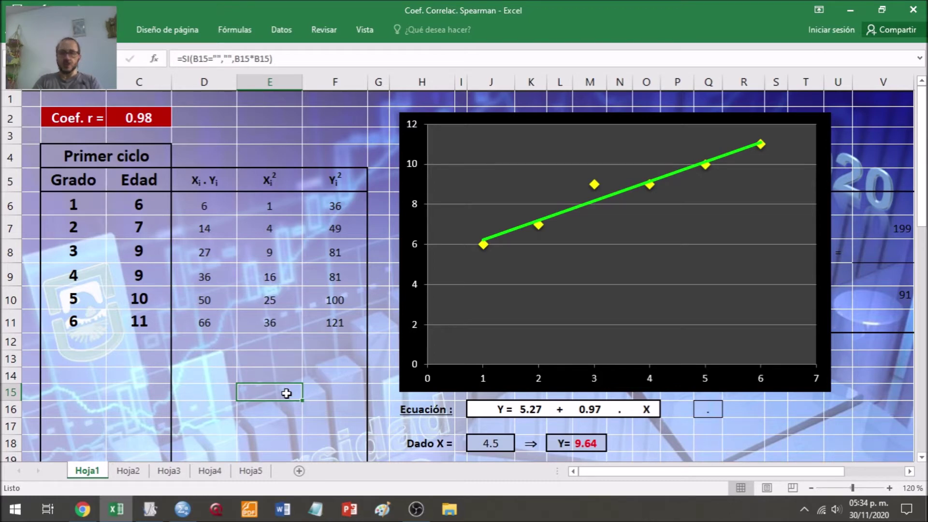
# - Examine the Grado and Edad data alongside the regression equation and the scatter chart's trend line
pyautogui.moveTo(73, 202); pyautogui.dragTo(155, 317)
pyautogui.click(155, 319)
pyautogui.click(267, 347)
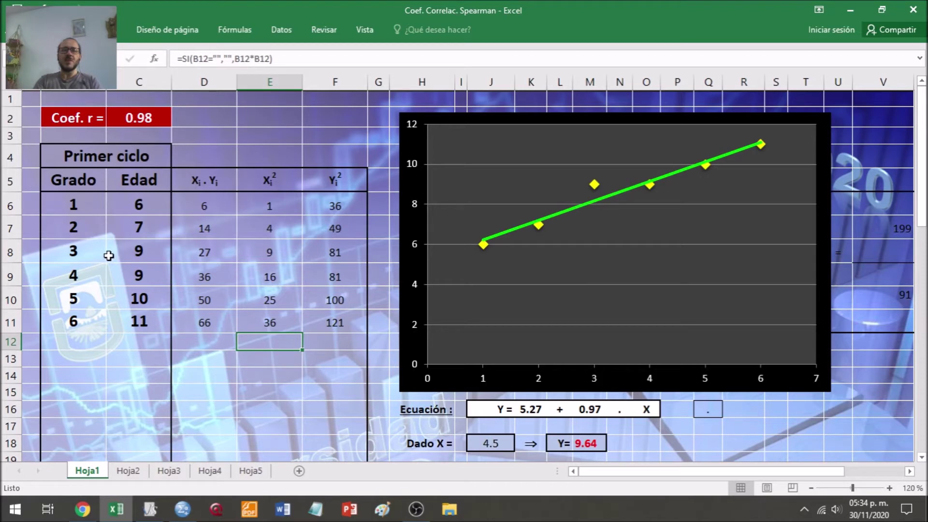
pyautogui.click(289, 366)
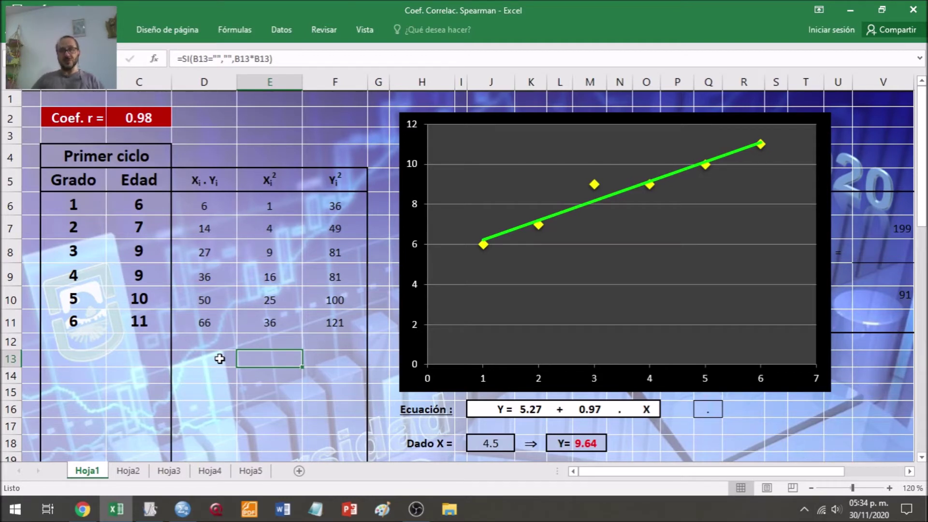
pyautogui.click(506, 411)
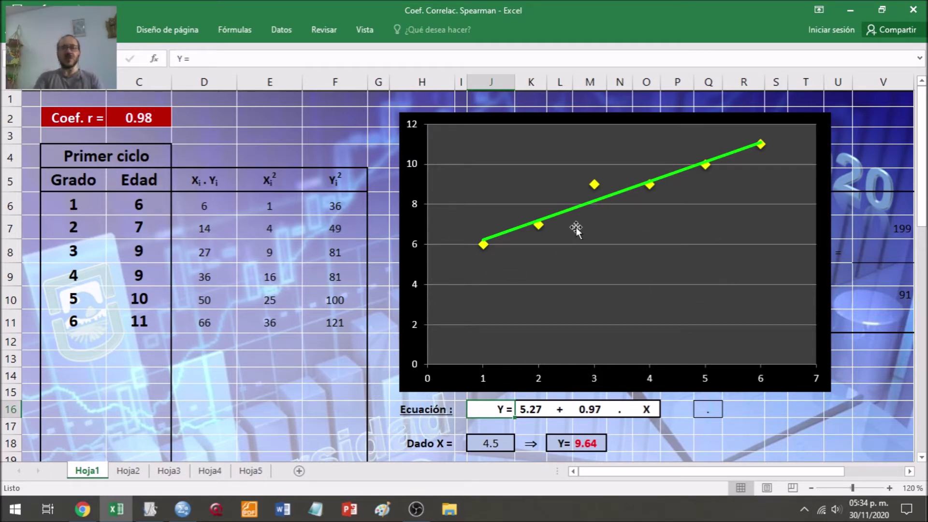
pyautogui.click(265, 339)
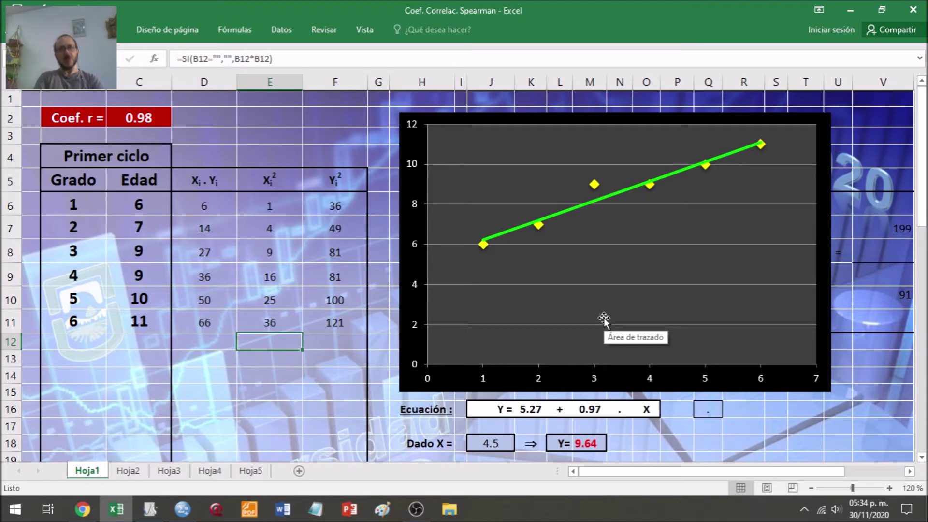
pyautogui.click(743, 432)
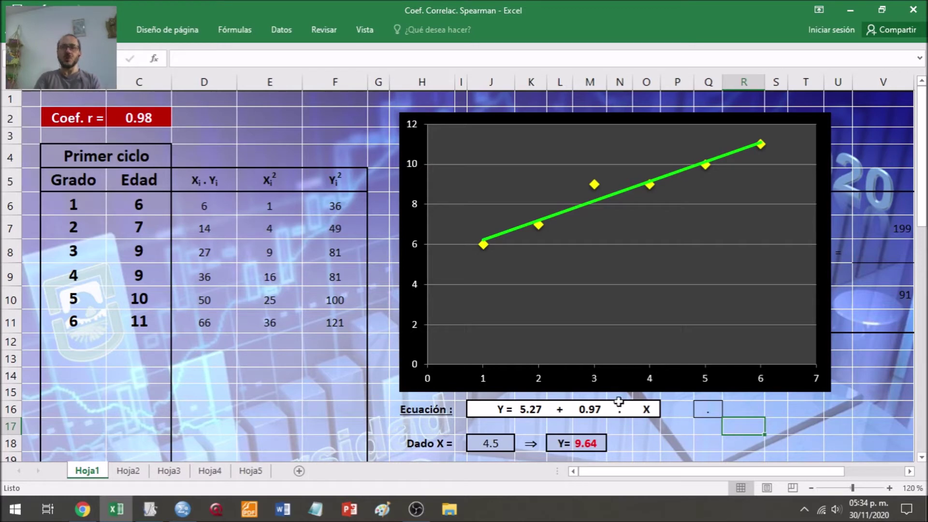
pyautogui.click(682, 428)
pyautogui.click(712, 431)
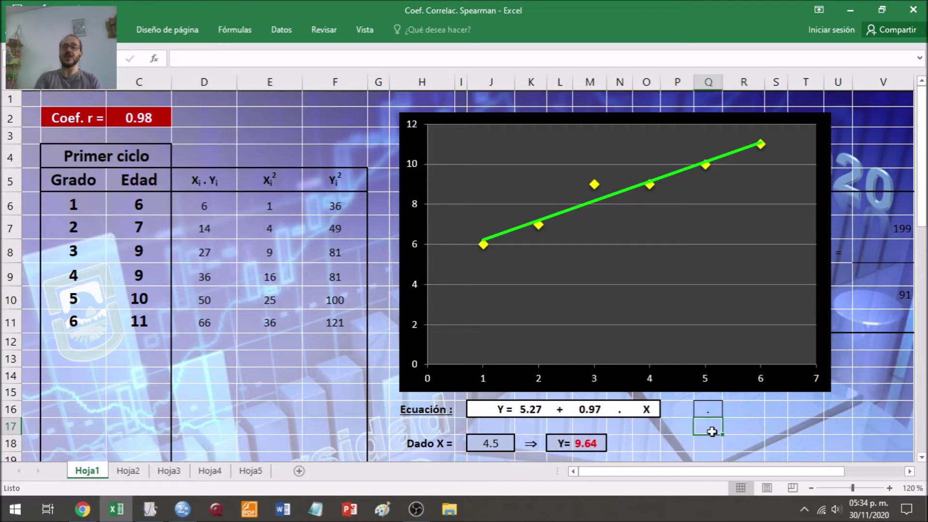
pyautogui.click(712, 446)
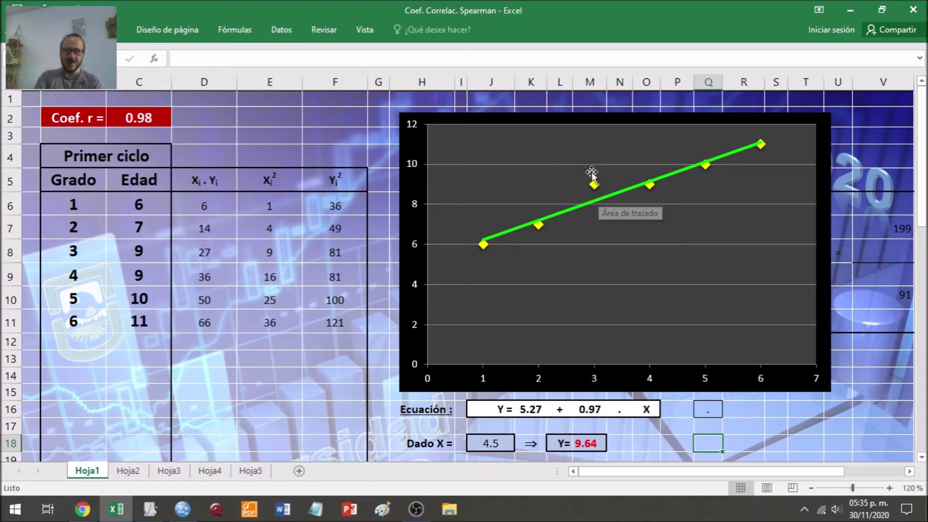
# - Check the Coef. r cell for the Primer ciclo table on Hoja1
pyautogui.click(192, 342)
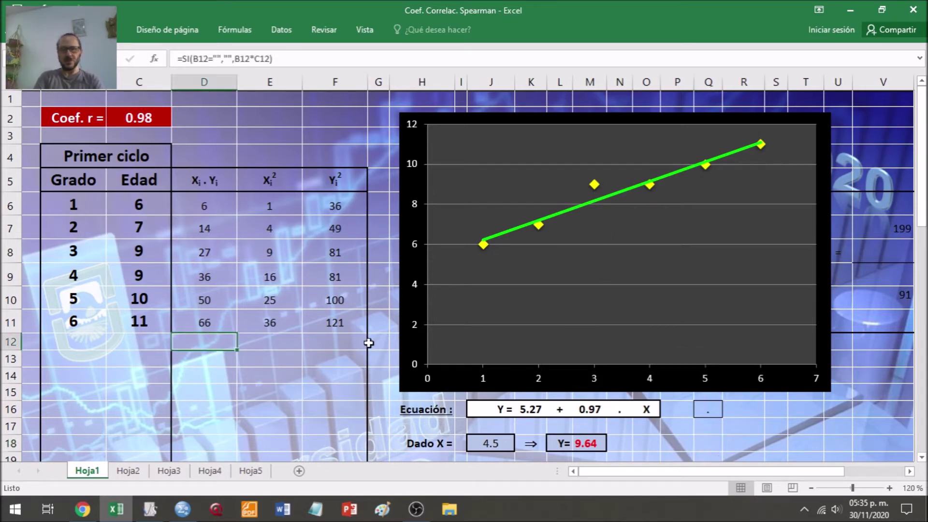
pyautogui.click(146, 124)
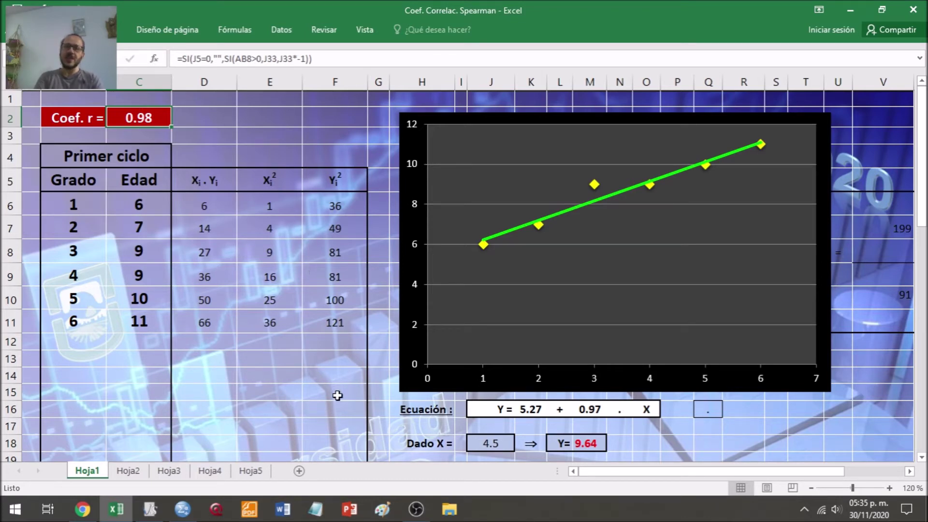
# - Open Hoja2 and examine the Edad and Año columns of the Universidad table
pyautogui.click(128, 470)
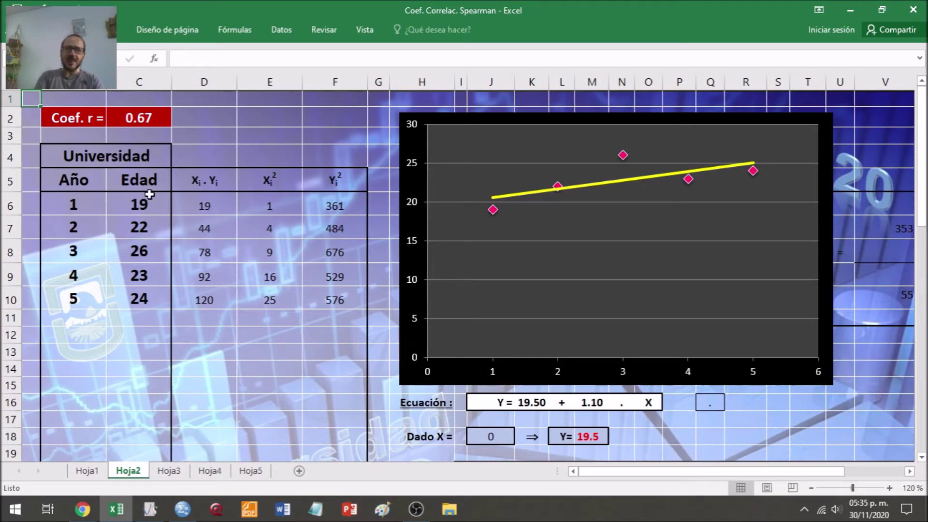
pyautogui.moveTo(149, 196); pyautogui.dragTo(141, 300)
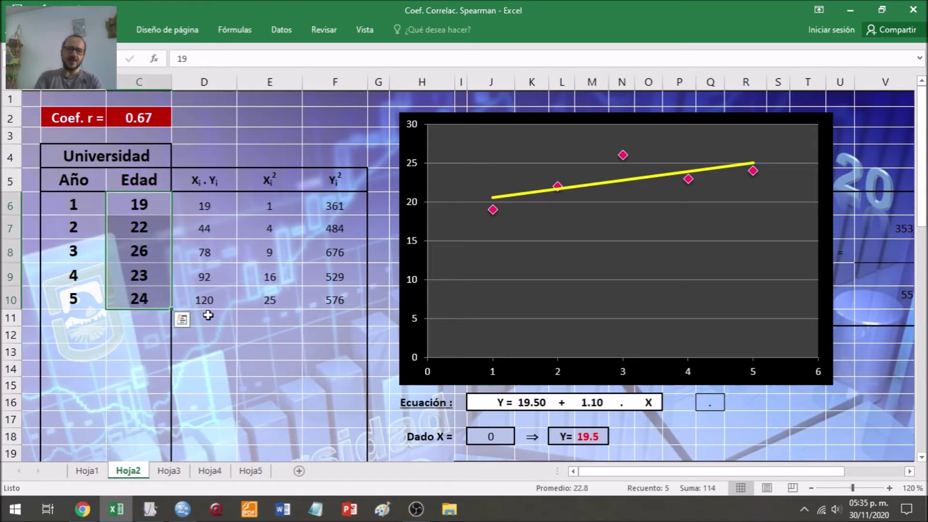
pyautogui.click(225, 313)
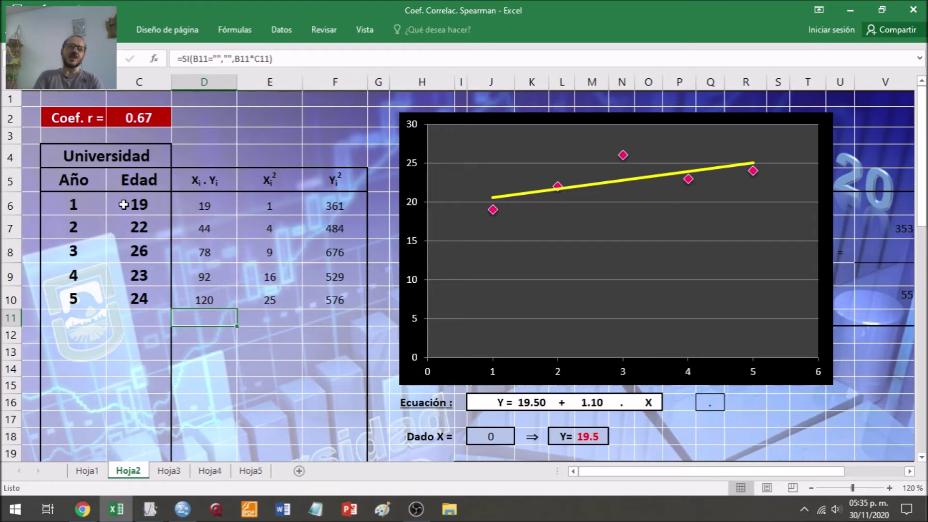
pyautogui.moveTo(73, 205); pyautogui.dragTo(73, 305)
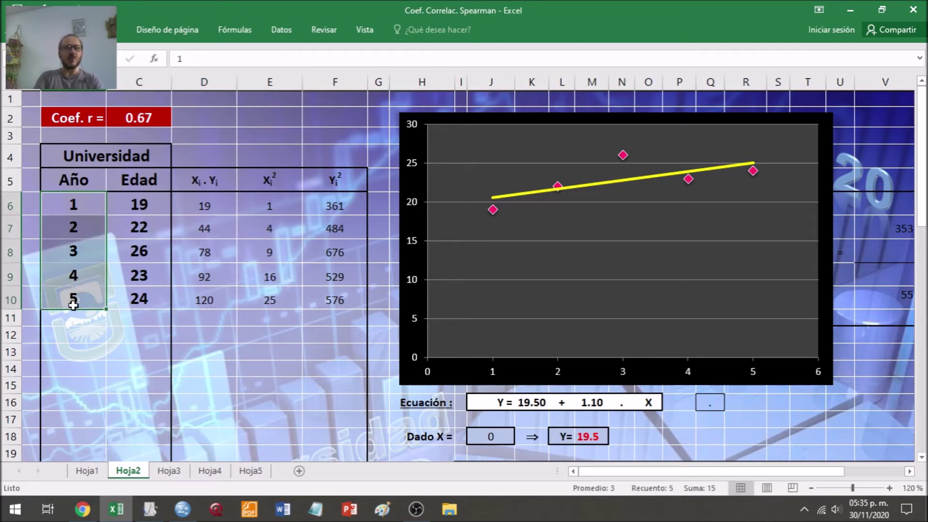
pyautogui.click(79, 319)
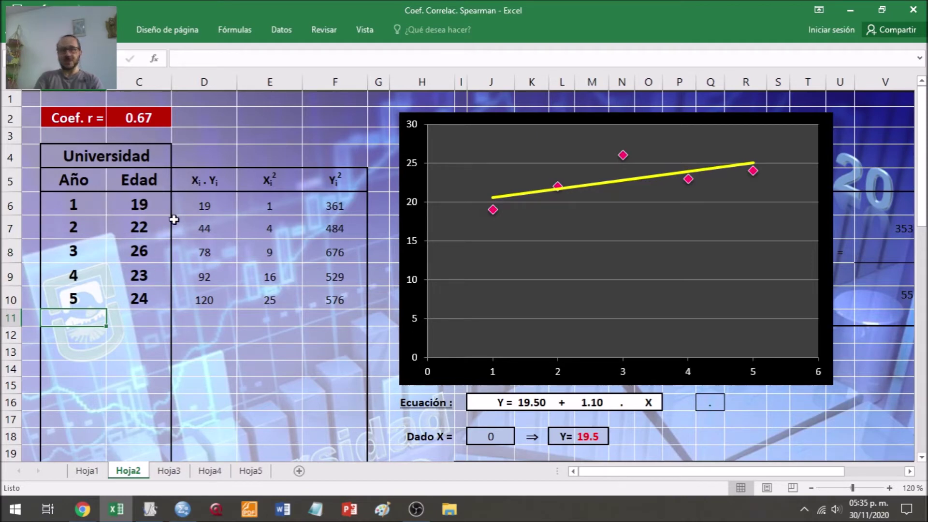
# - Go through the Universidad table row by row, comparing the Edad values with years 1 to 4
pyautogui.click(75, 204)
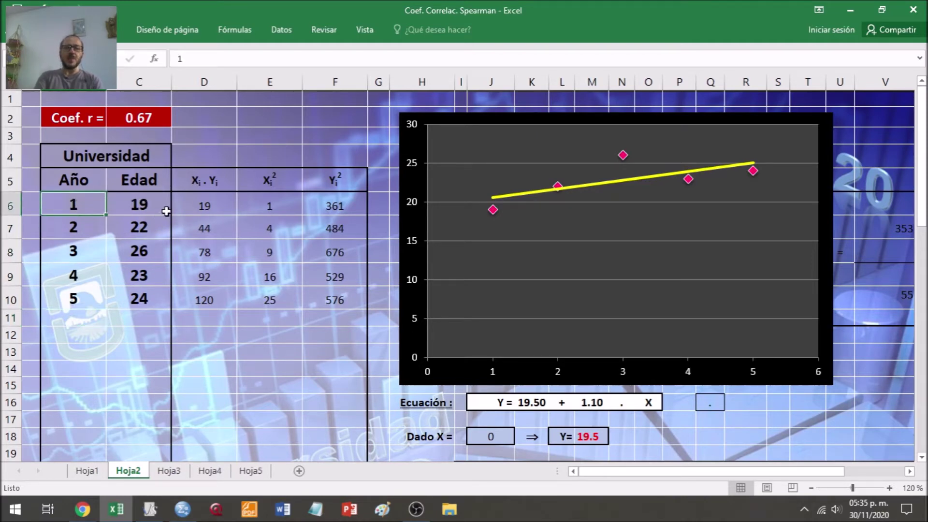
pyautogui.click(151, 203)
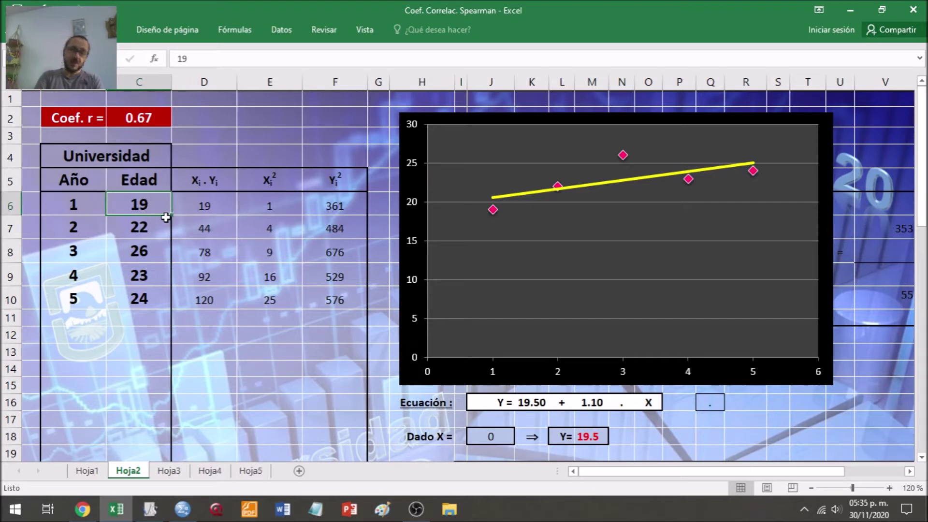
pyautogui.click(143, 231)
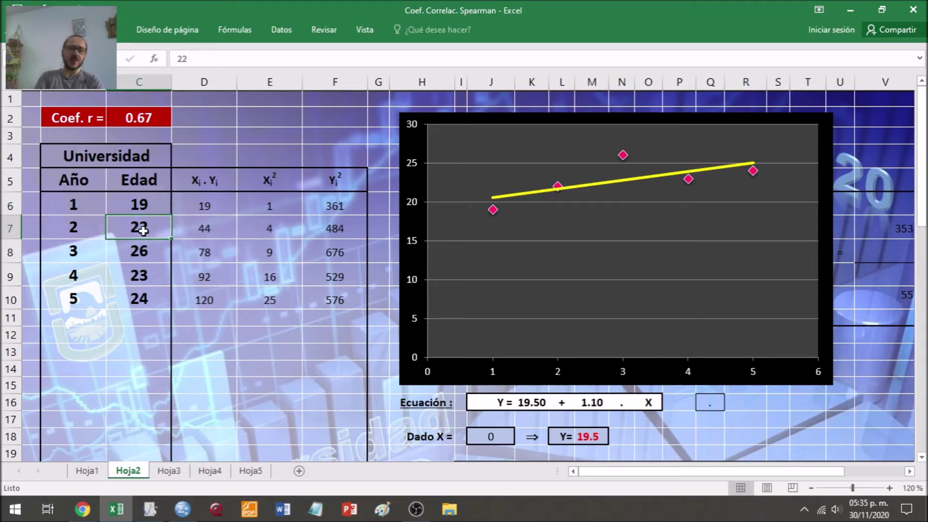
pyautogui.click(73, 250)
pyautogui.click(151, 251)
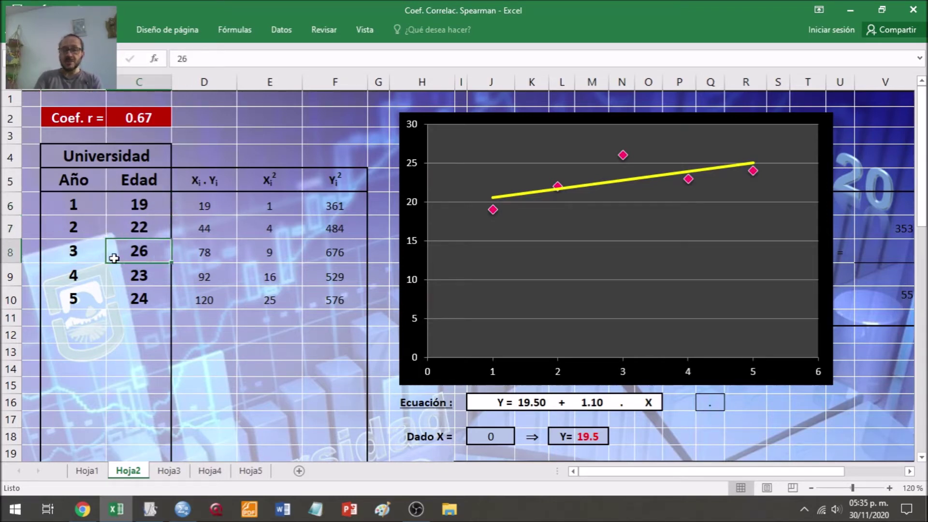
pyautogui.click(87, 275)
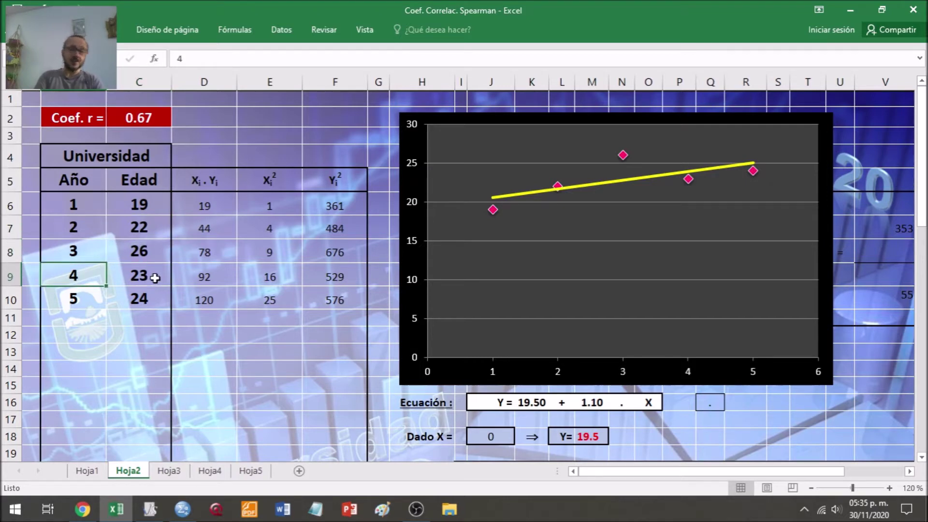
pyautogui.click(155, 278)
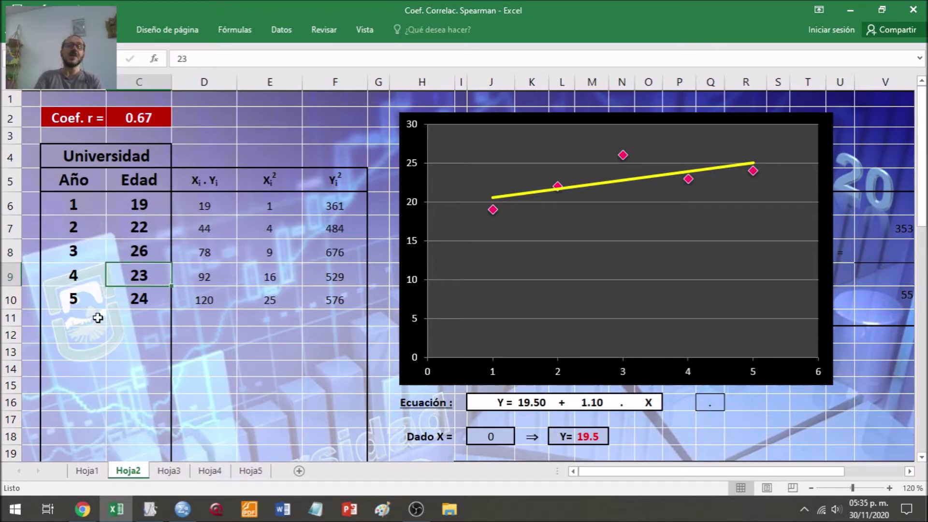
pyautogui.click(210, 244)
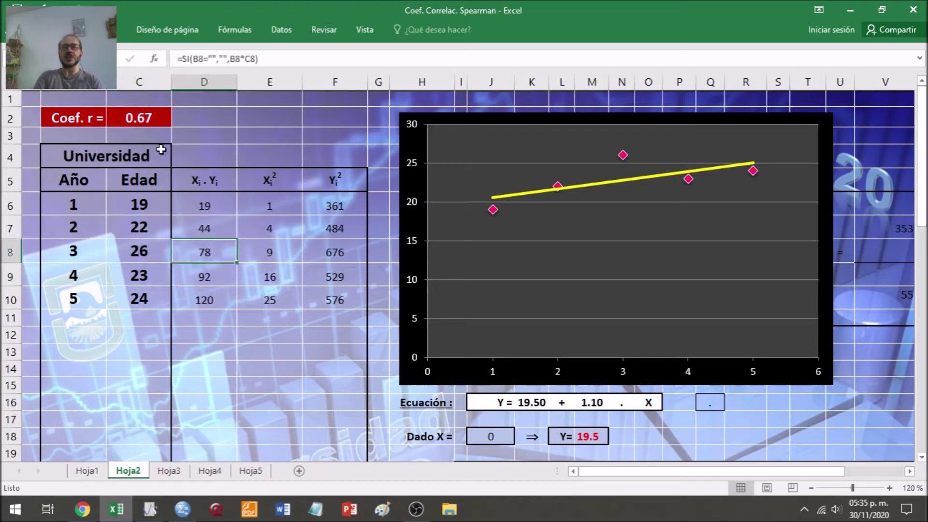
# - Check Coef. r on Hoja2 against the full Año and Edad data ranges
pyautogui.click(131, 118)
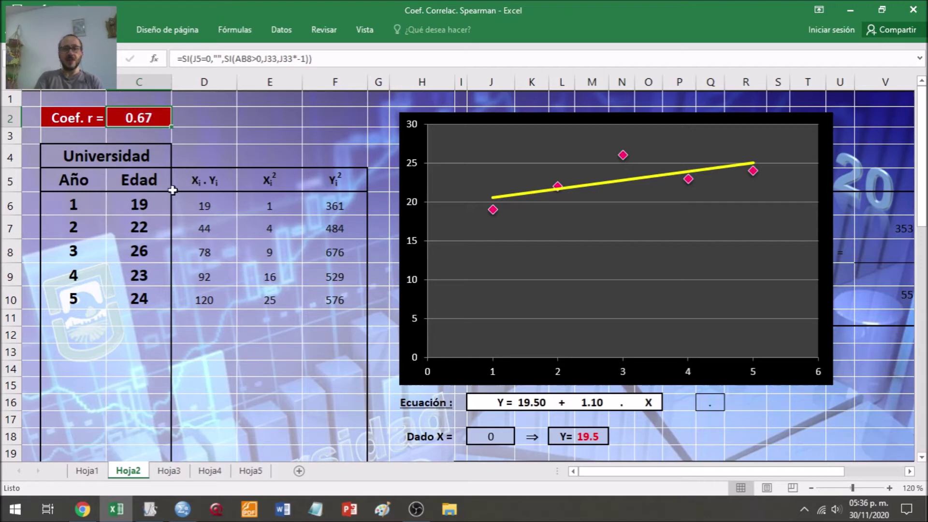
pyautogui.moveTo(80, 205); pyautogui.dragTo(77, 297)
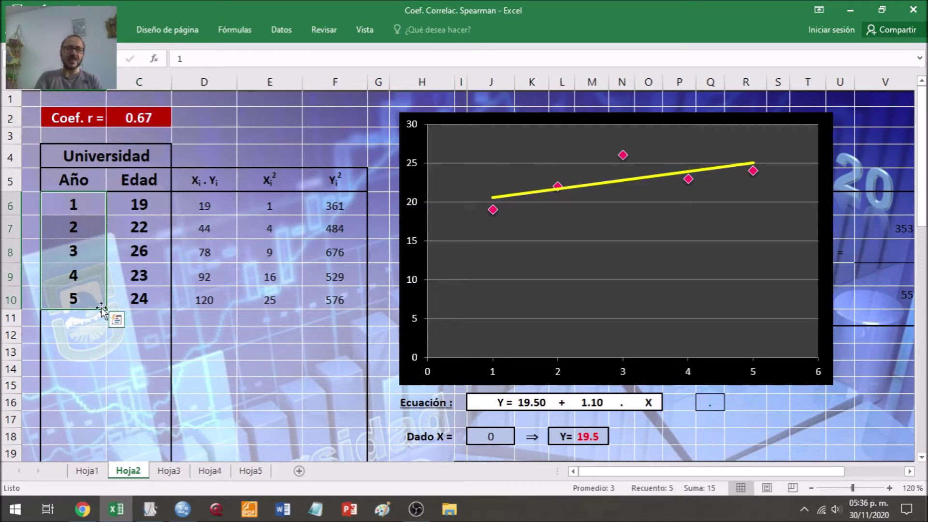
pyautogui.moveTo(149, 197); pyautogui.dragTo(140, 296)
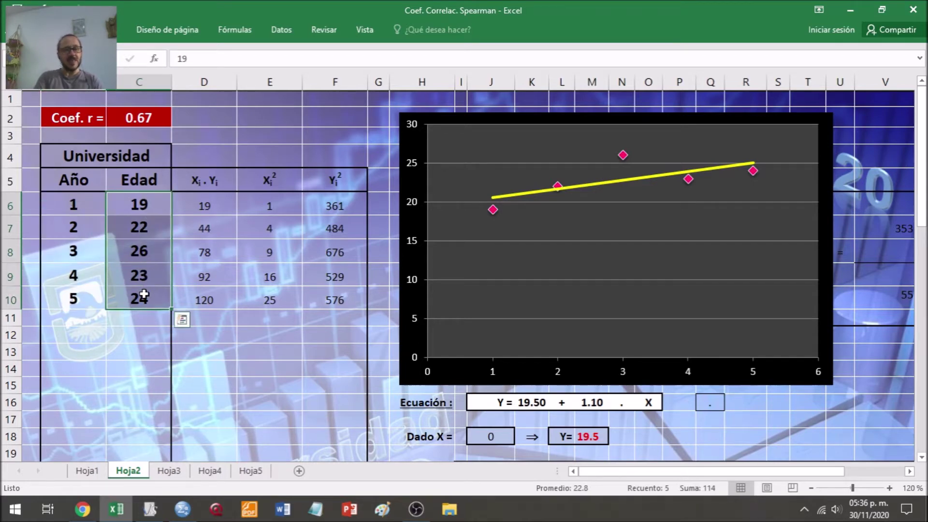
pyautogui.click(241, 271)
pyautogui.click(140, 121)
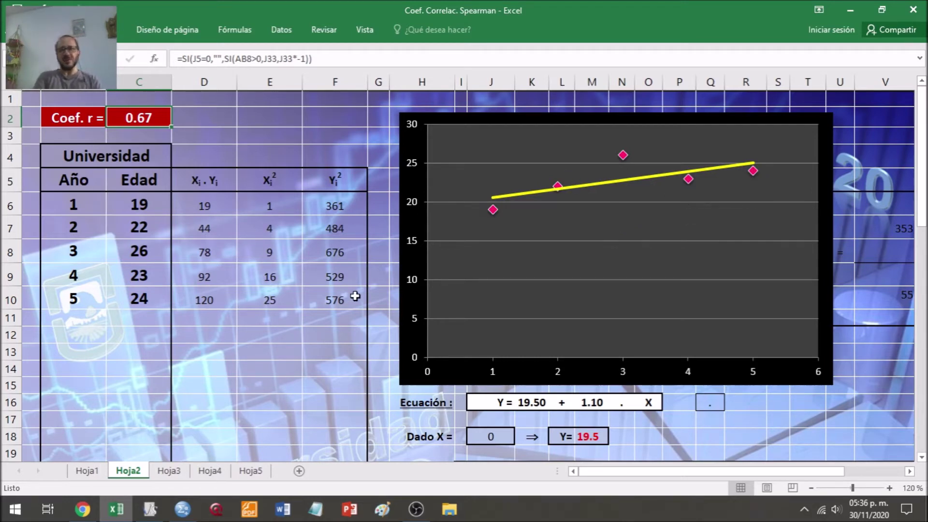
# - Open Hoja3 and examine the Edad Profes column, including the professor's age for year 1
pyautogui.click(170, 475)
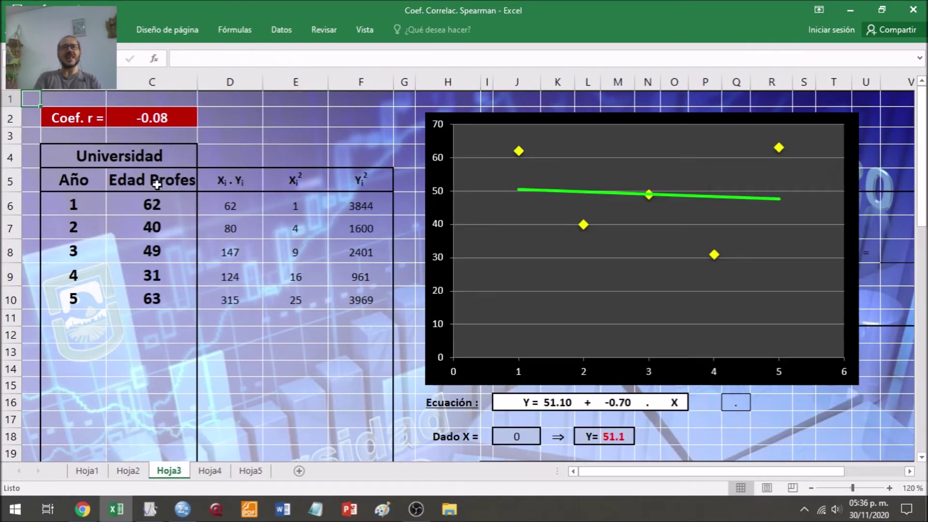
pyautogui.moveTo(171, 179); pyautogui.dragTo(169, 300)
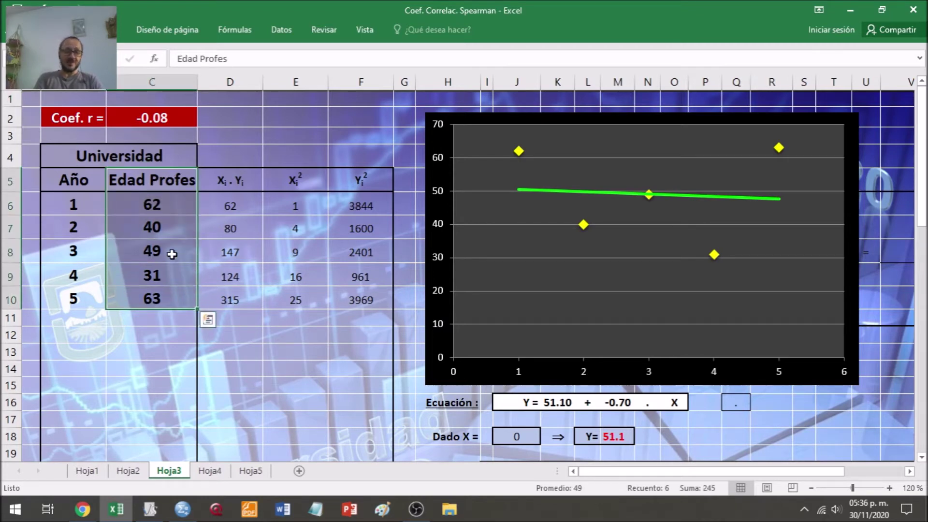
pyautogui.click(188, 226)
pyautogui.click(188, 200)
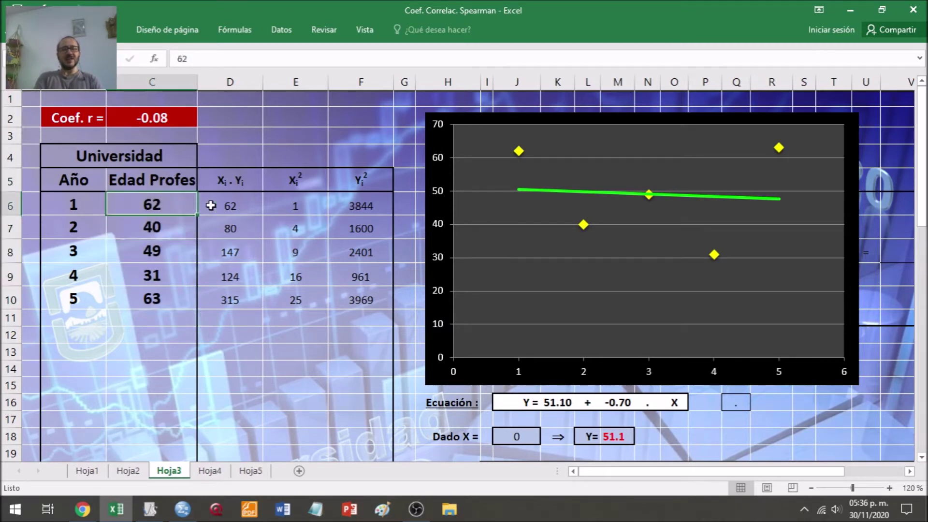
pyautogui.click(240, 201)
# - Check the Coef. r cell for the professors' ages on Hoja3
pyautogui.click(141, 118)
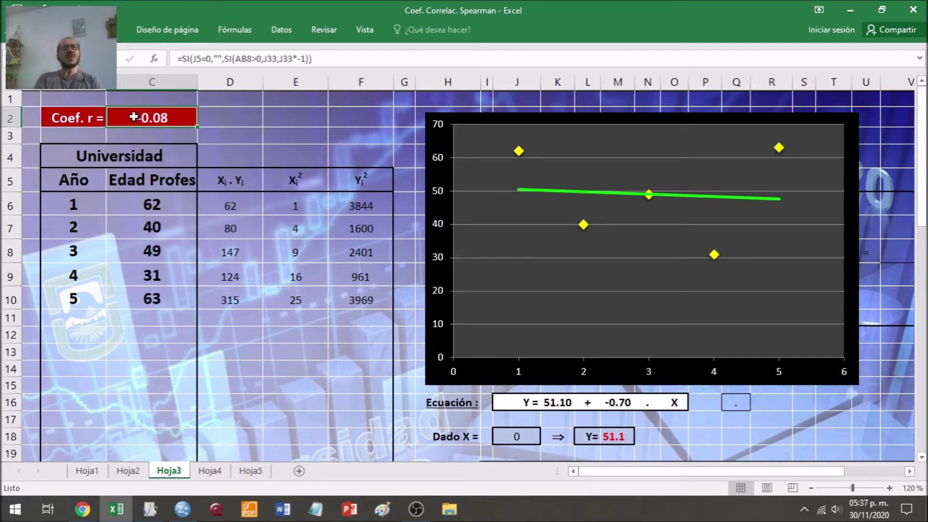
pyautogui.click(229, 119)
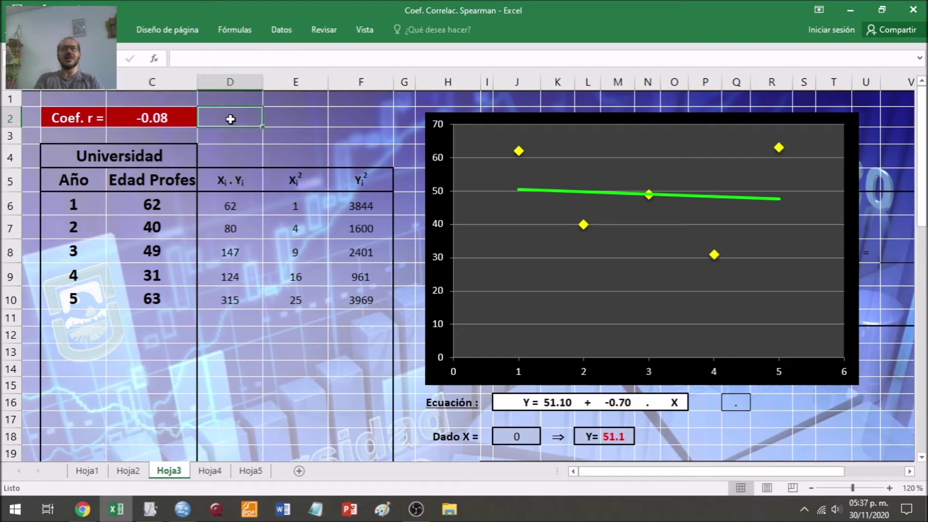
pyautogui.click(247, 138)
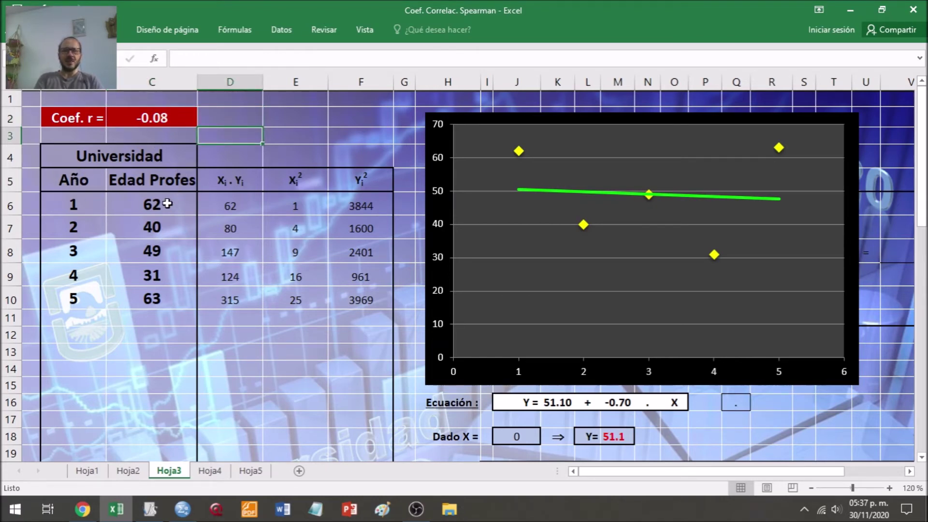
# - Compare the Edad Profes values for years 1 to 4 one by one on Hoja3
pyautogui.click(69, 205)
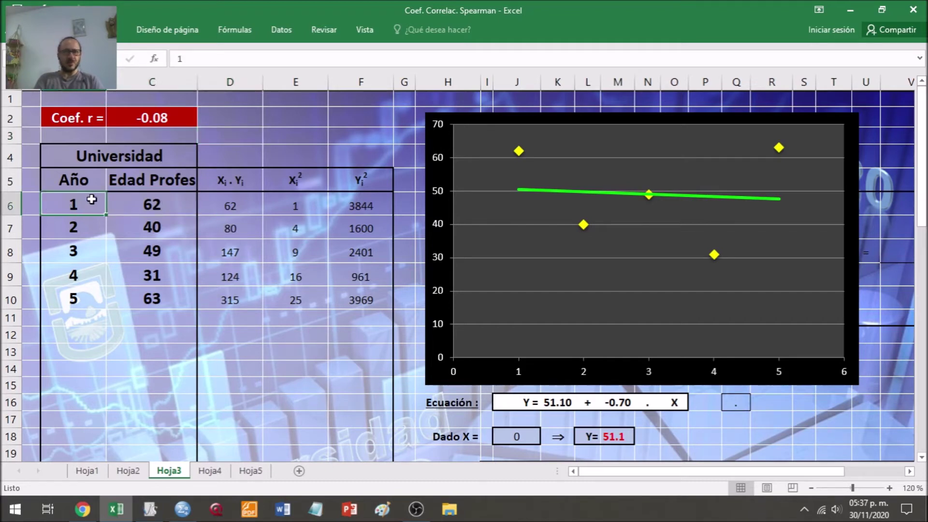
pyautogui.click(161, 207)
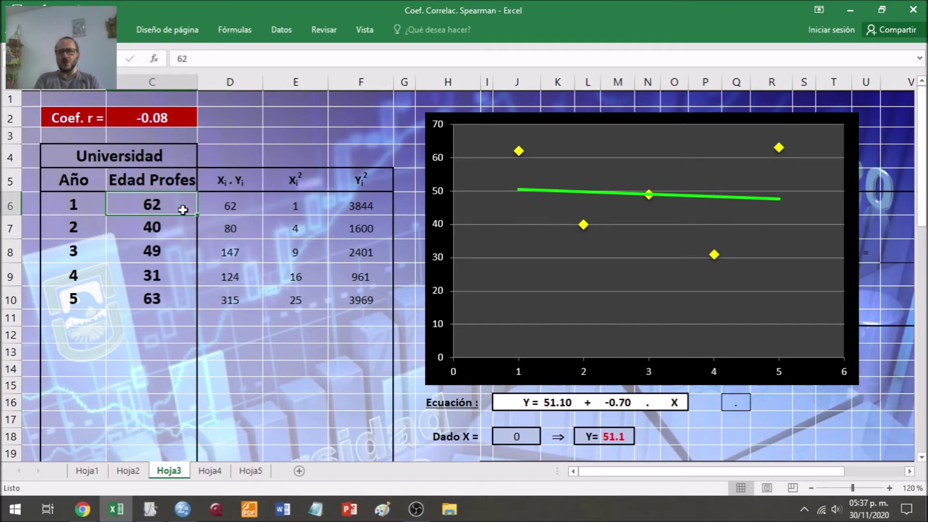
pyautogui.click(165, 231)
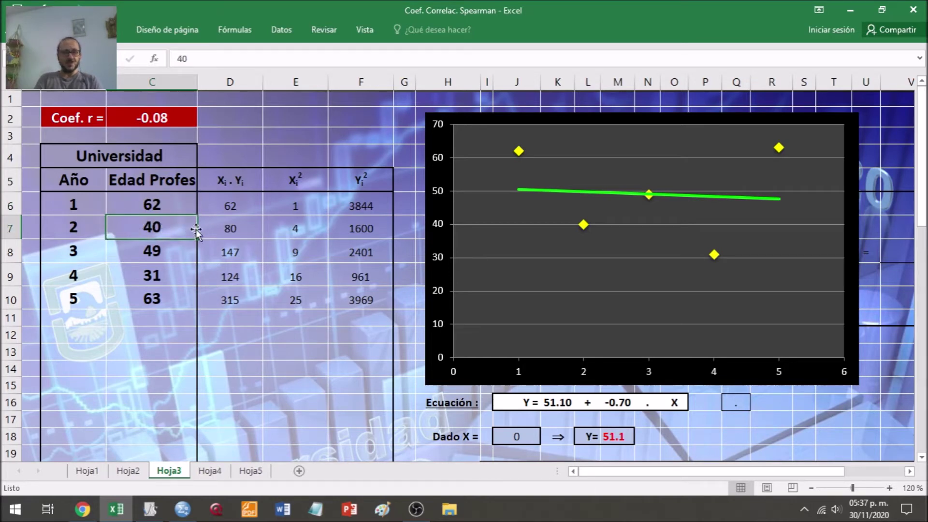
pyautogui.click(167, 249)
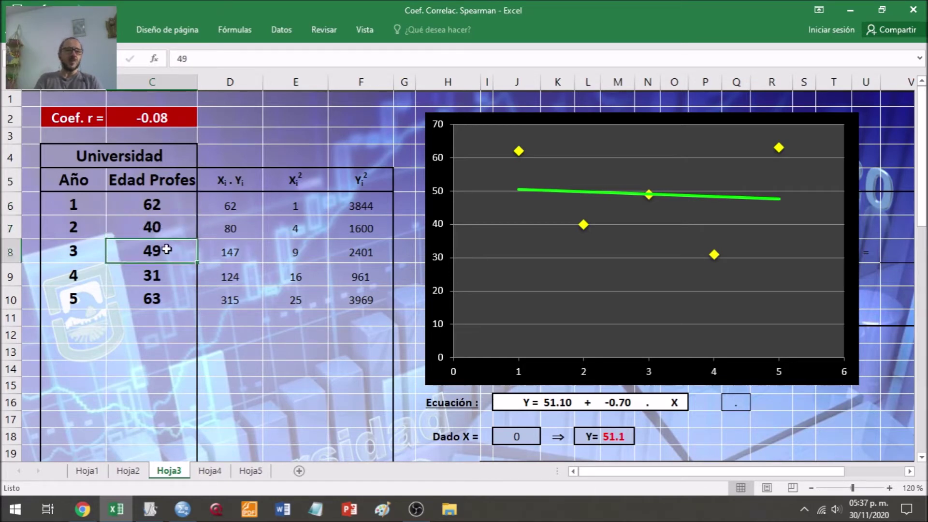
pyautogui.click(181, 271)
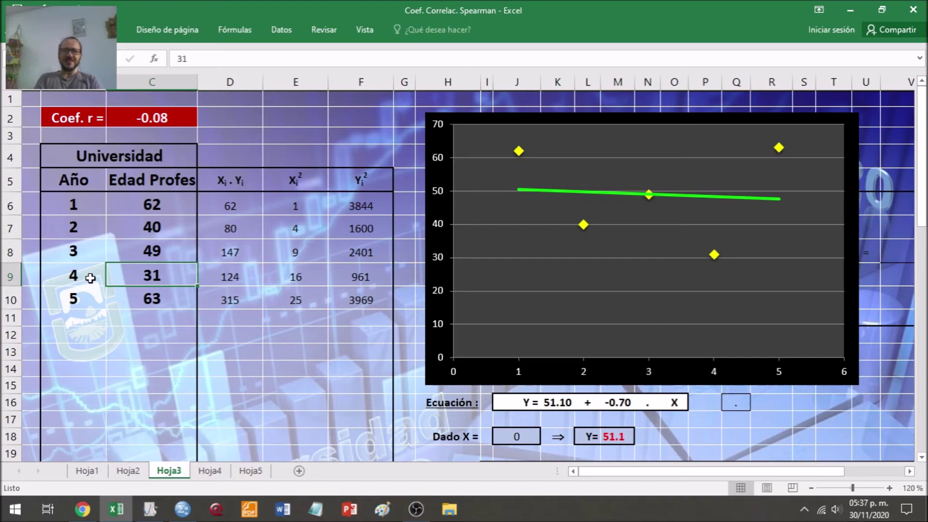
pyautogui.click(301, 233)
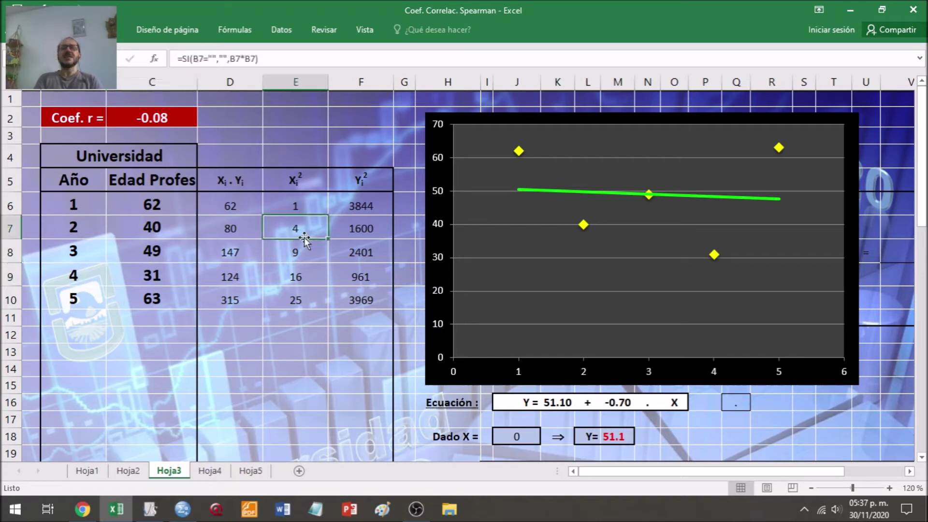
# - Review the whole Edad Profes range in C6:C10 alongside the individual Año values
pyautogui.moveTo(150, 205); pyautogui.dragTo(156, 300)
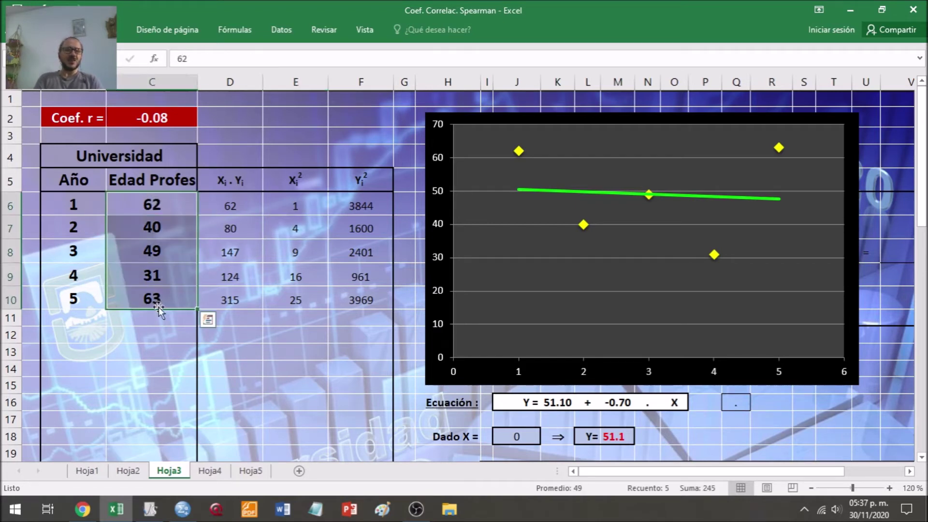
pyautogui.click(69, 202)
pyautogui.click(72, 227)
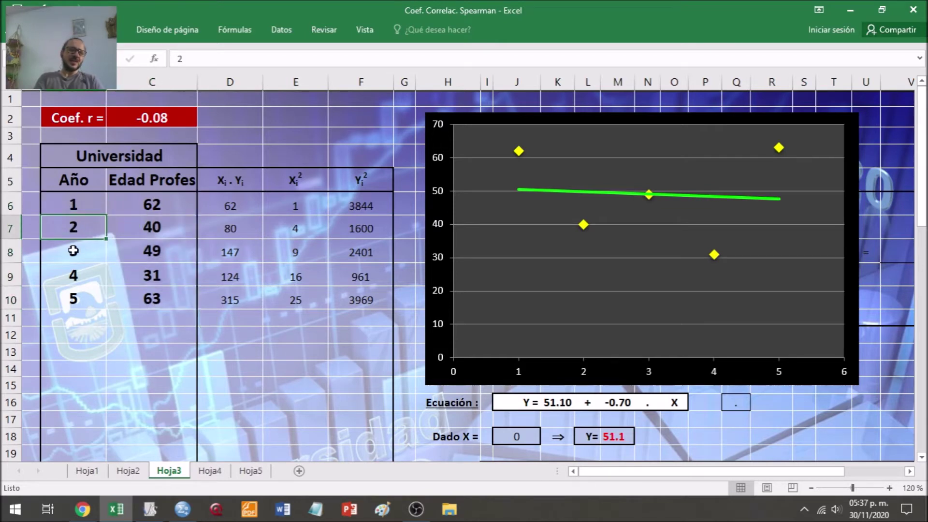
pyautogui.click(72, 250)
pyautogui.click(184, 286)
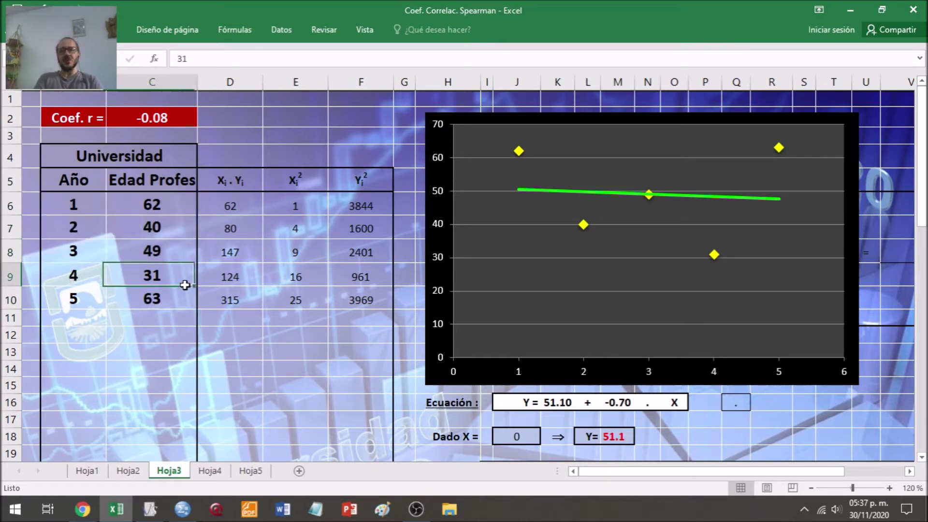
pyautogui.click(262, 297)
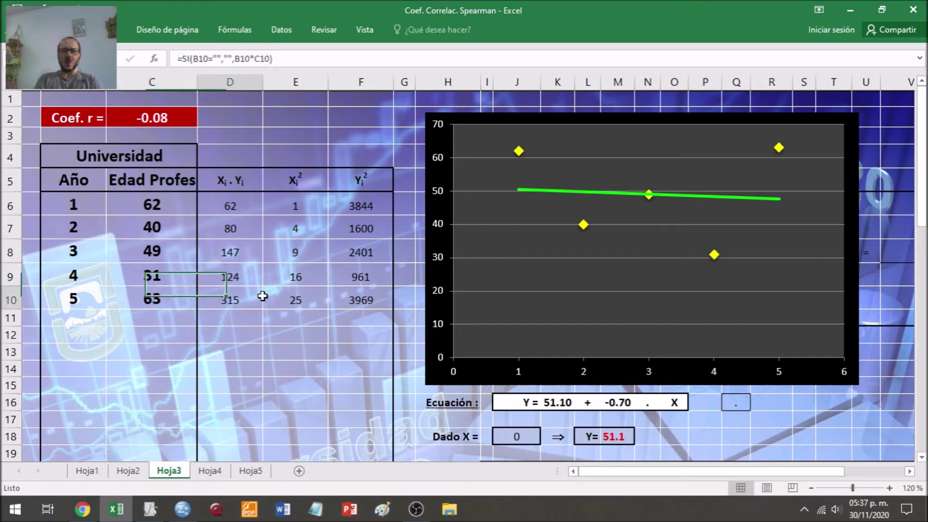
pyautogui.click(283, 320)
pyautogui.click(282, 338)
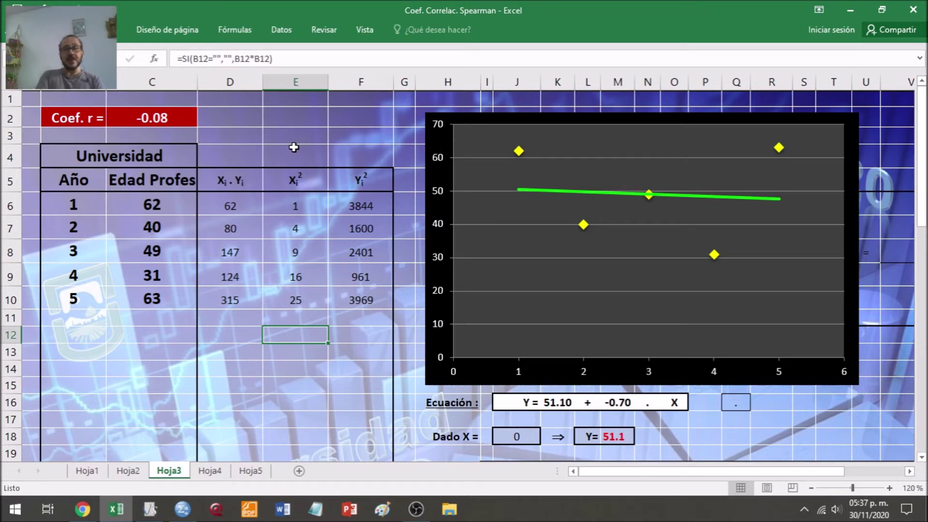
# - Check the Coef. r cell on Hoja3 and inspect the year 5 data point in the scatter chart
pyautogui.click(315, 133)
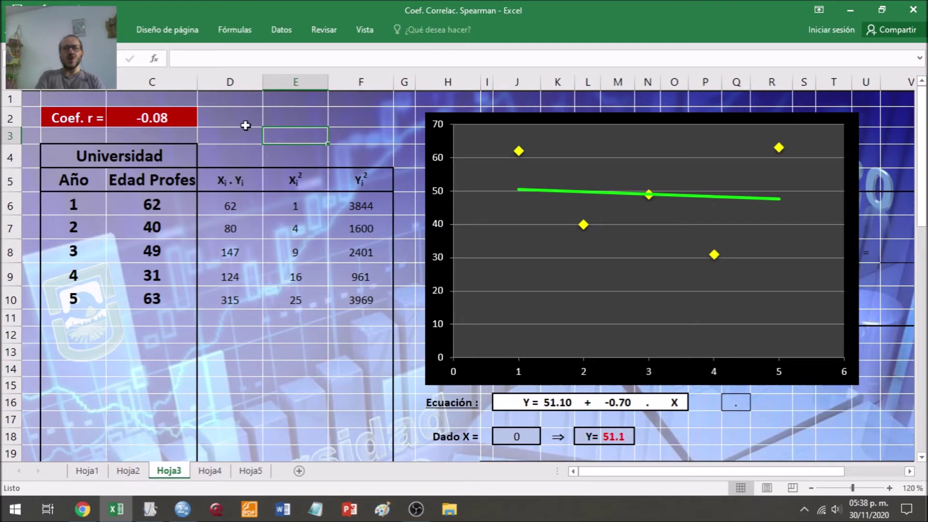
pyautogui.click(156, 116)
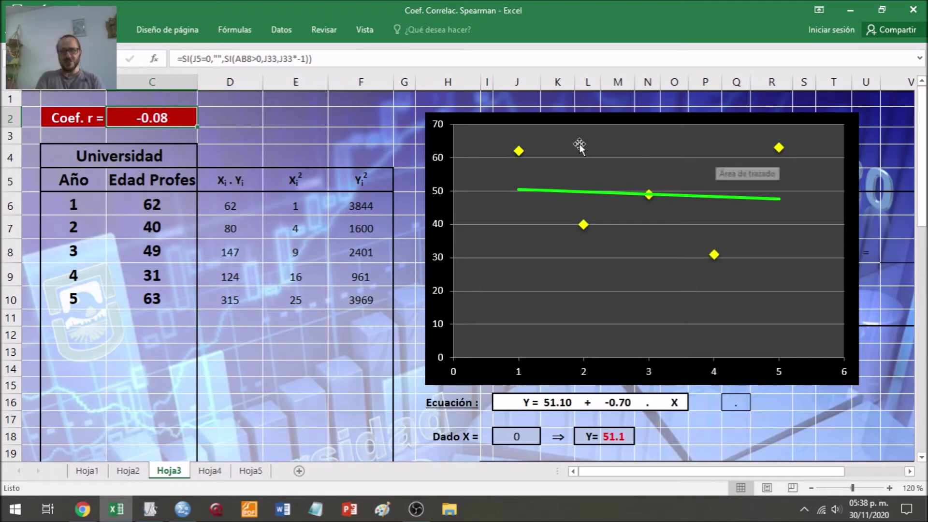
pyautogui.moveTo(784, 153)
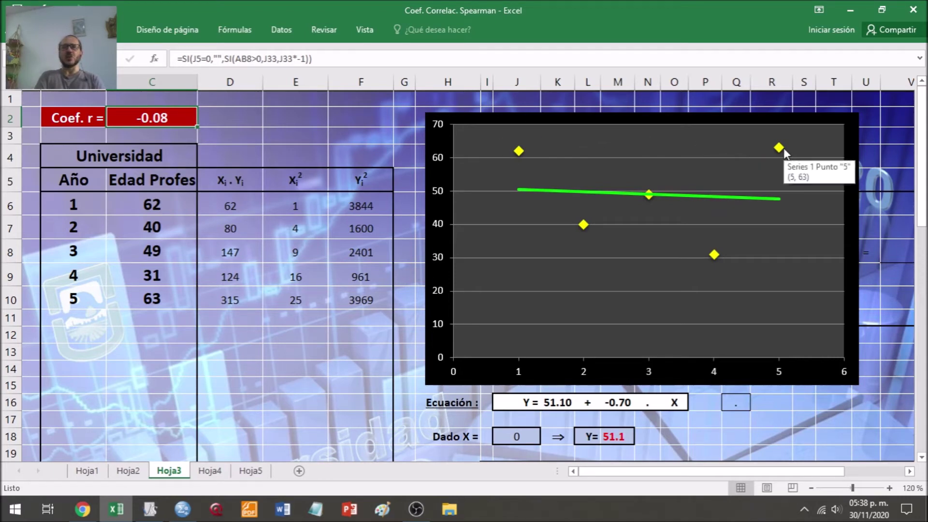
# - Set the Edad value for grade 3 to 8 in the Primer ciclo table on Hoja1
pyautogui.click(90, 472)
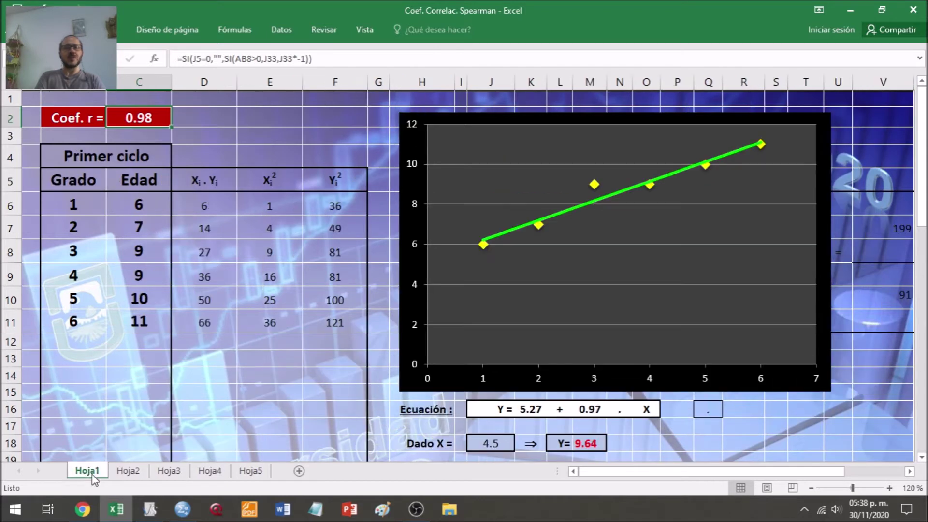
pyautogui.click(159, 251)
pyautogui.write('8')
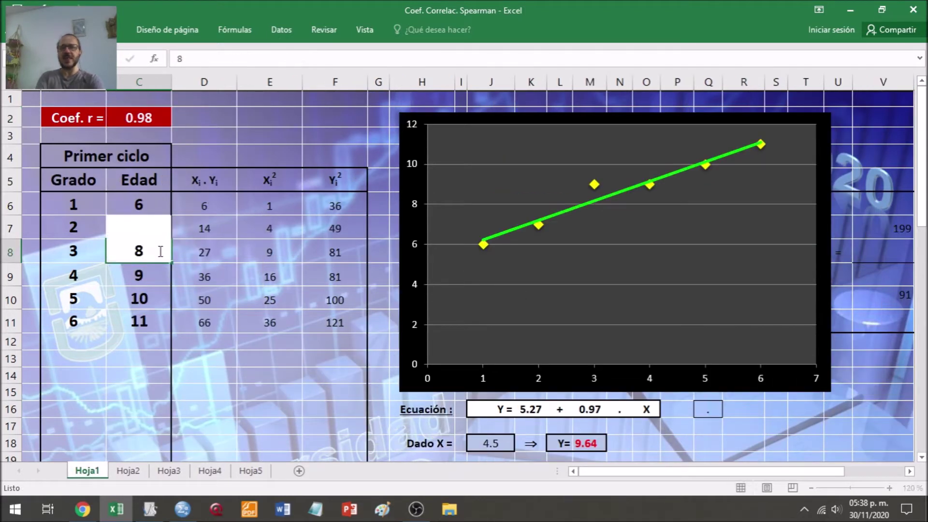
pyautogui.press('Return')
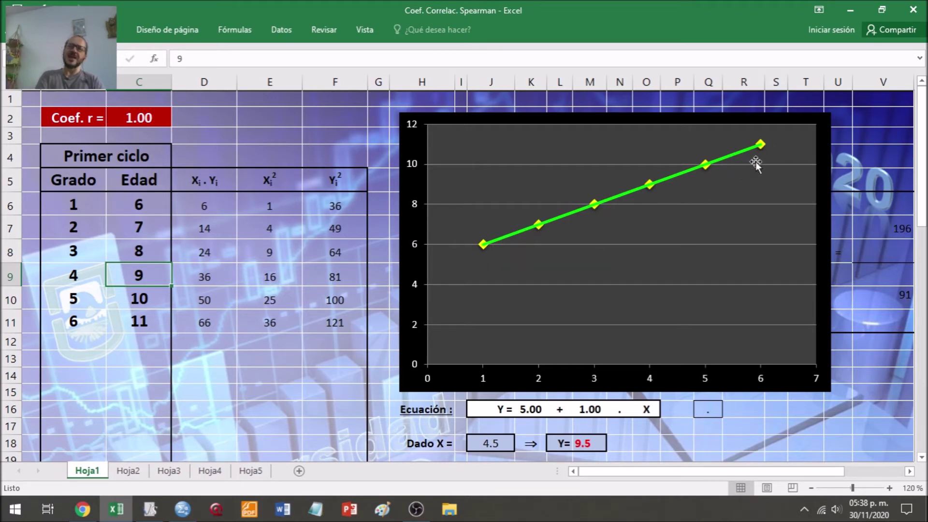
# - Review the professors' age chart on Hoja3 again and open Hoja4
pyautogui.click(170, 470)
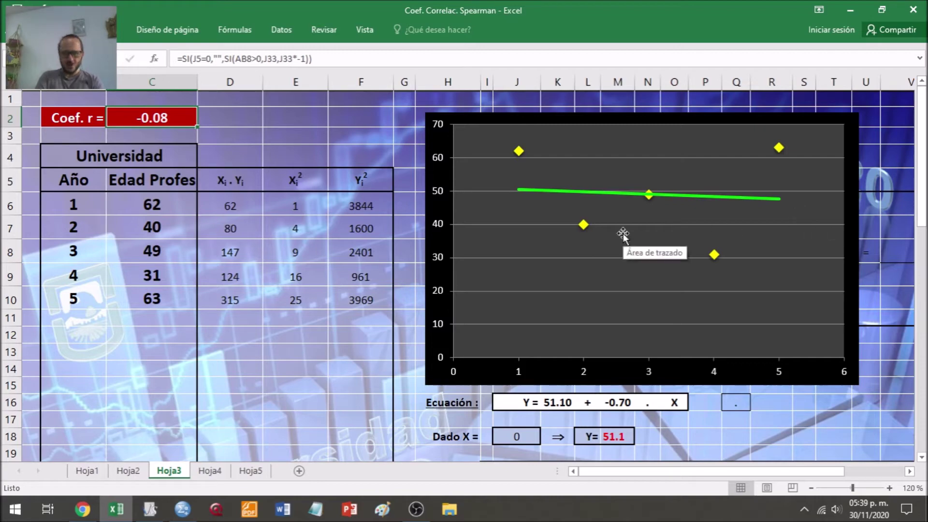
pyautogui.click(212, 477)
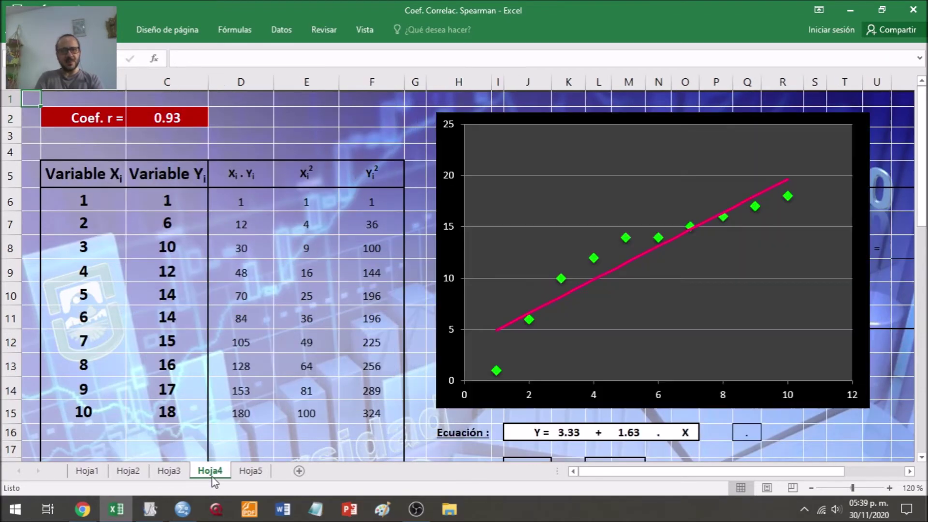
# - Switch to the guessthecorrelation.com page in Chrome, point out its address and open the game's About page
pyautogui.hotkey('alt', 'Tab')
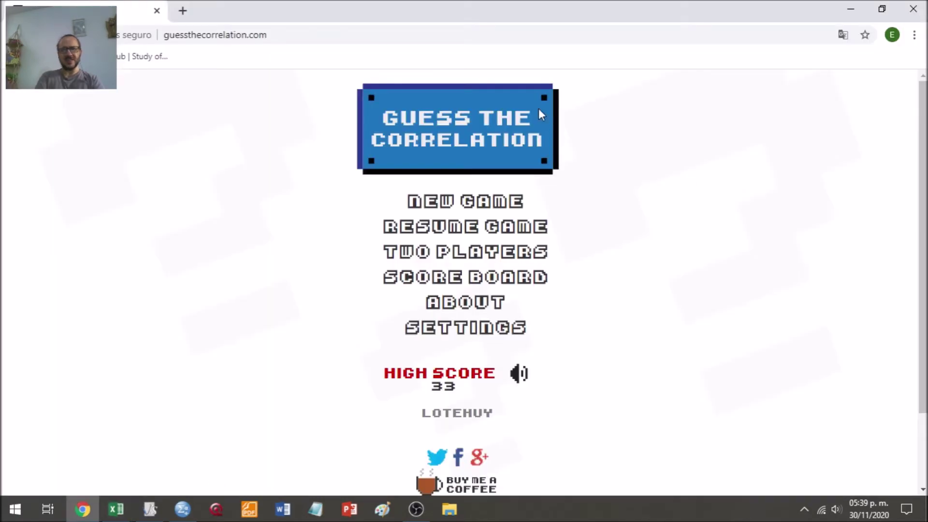
pyautogui.click(291, 33)
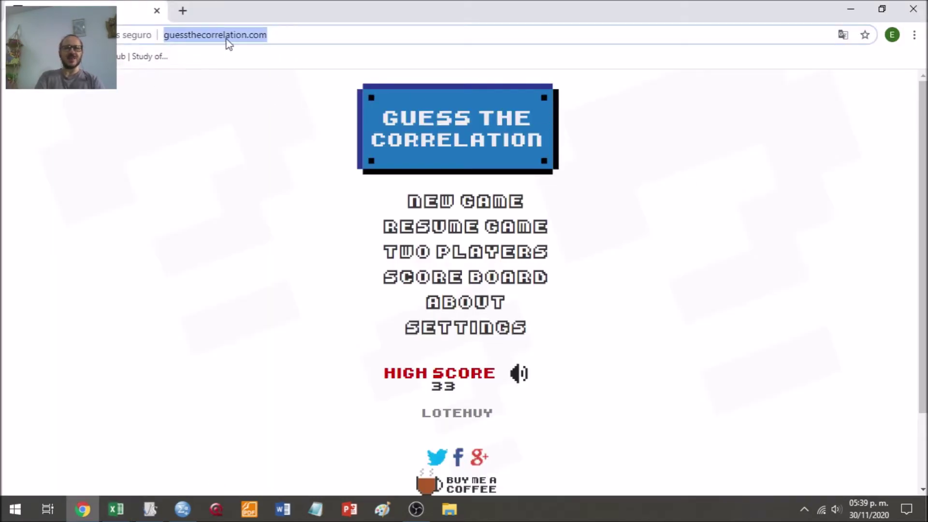
pyautogui.click(319, 254)
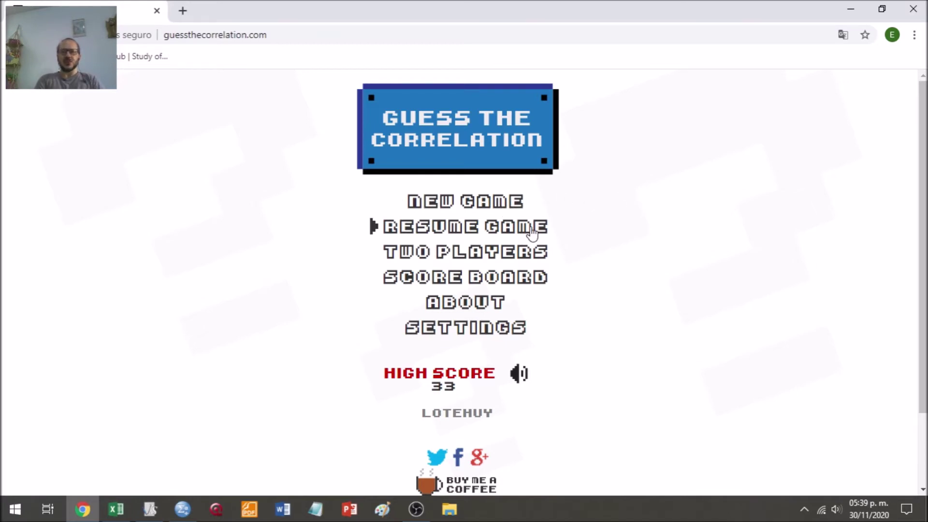
pyautogui.click(488, 301)
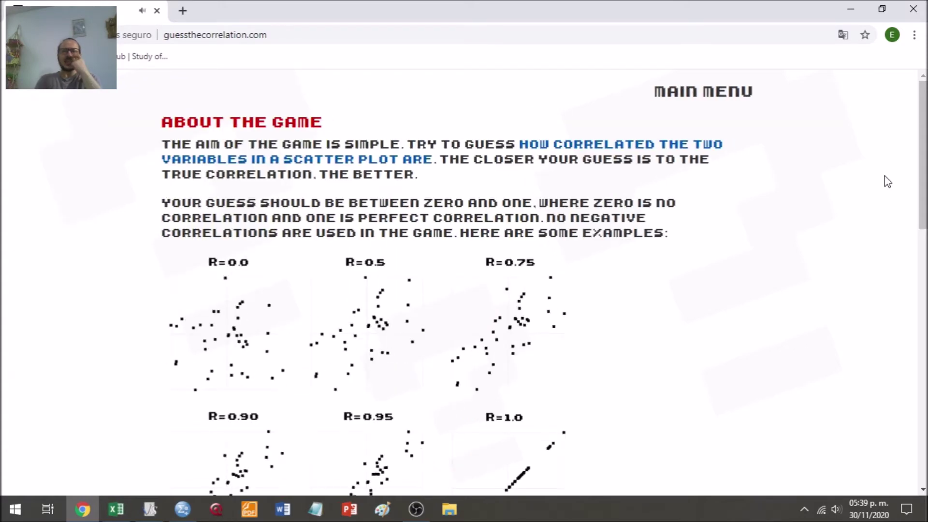
# - Examine the game rules and the example scatter plots for R values from 0.0 to 1.0
pyautogui.scroll(-2, 464, 290)
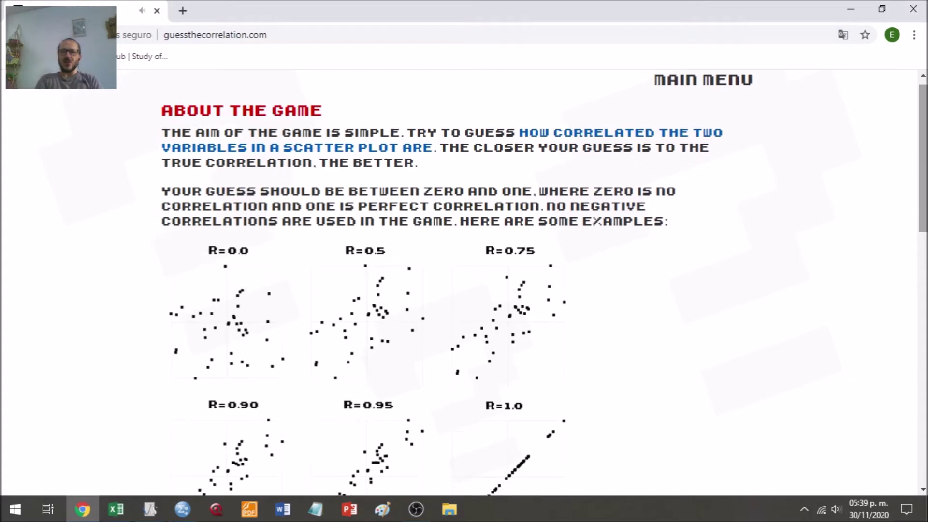
pyautogui.scroll(-2, 923, 161)
pyautogui.scroll(1, 923, 161)
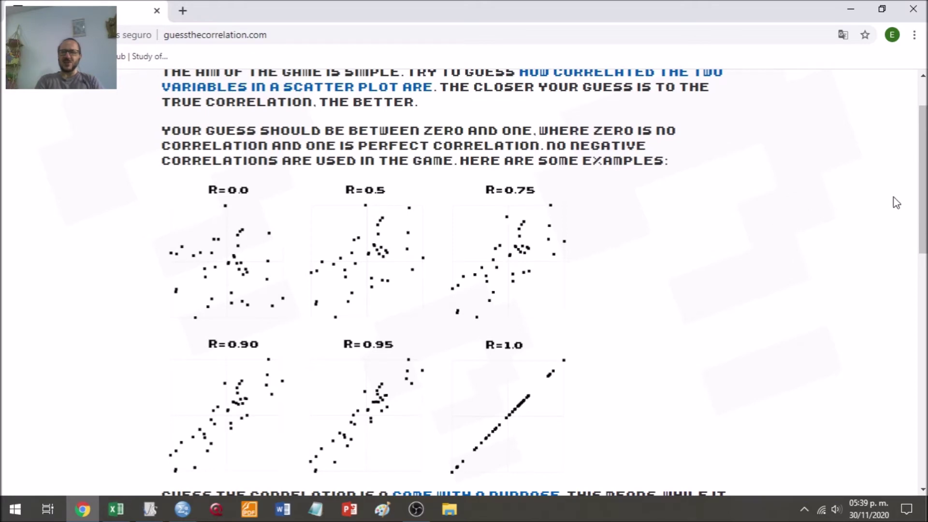
pyautogui.scroll(-1, 922, 184)
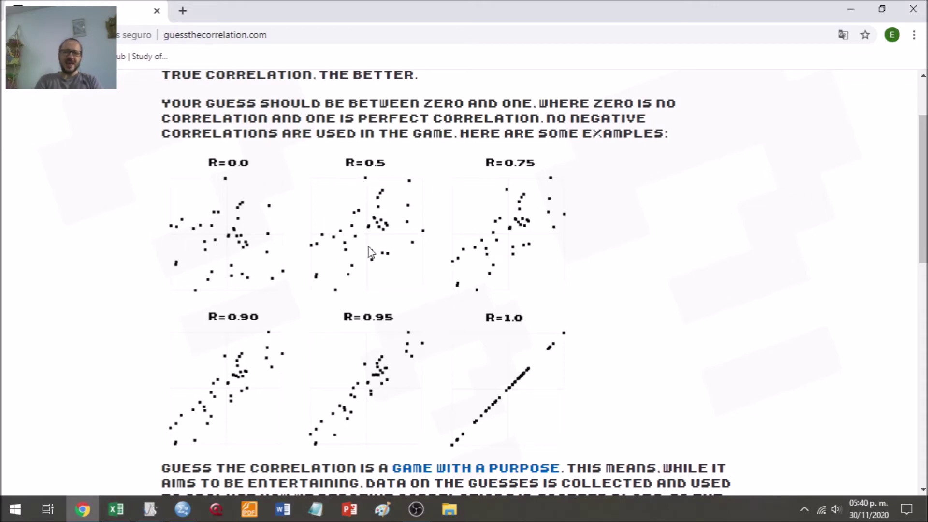
pyautogui.scroll(3, 922, 194)
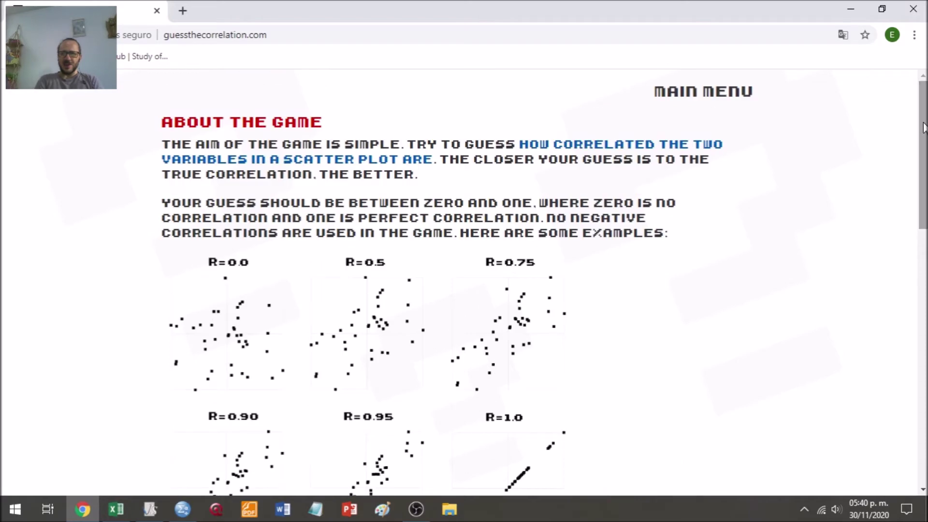
# - Start a new game from the main menu and guess 0.85 for the first scatter plot and 0.05 for the second
pyautogui.click(733, 93)
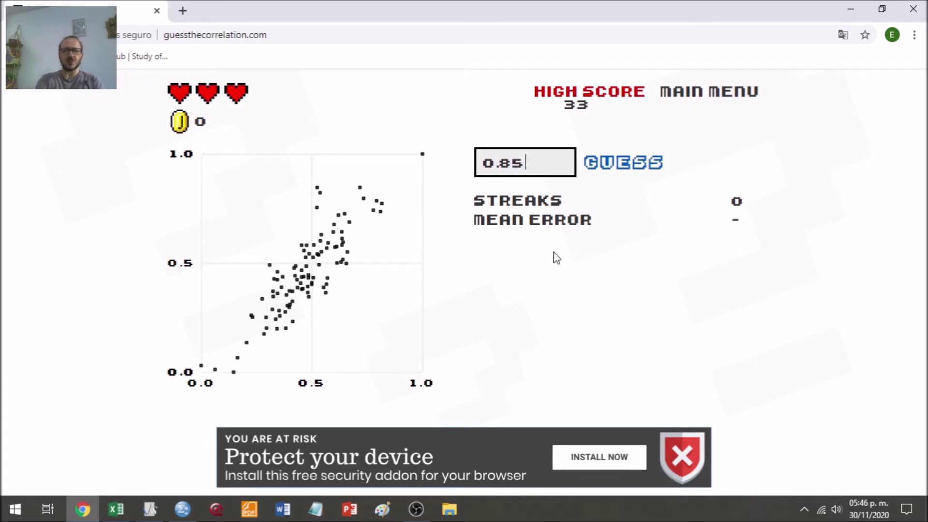
pyautogui.press('Return')
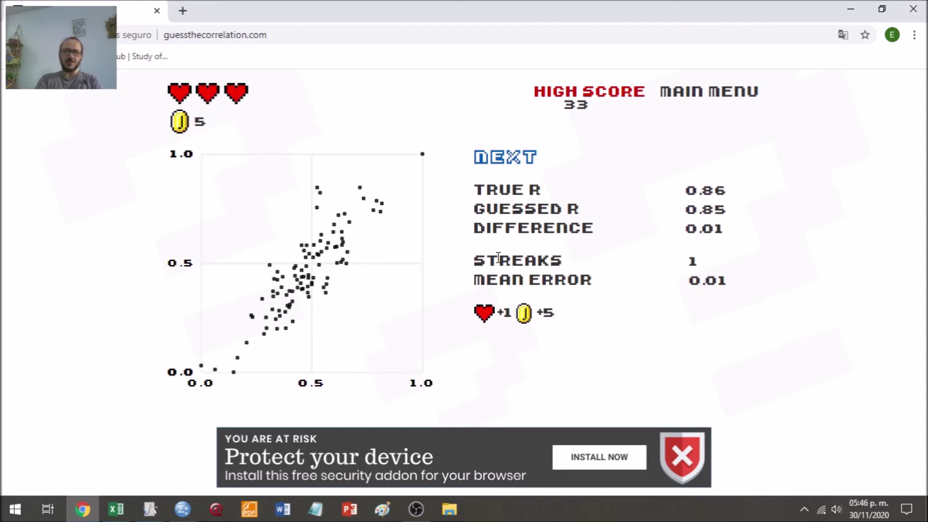
pyautogui.click(509, 157)
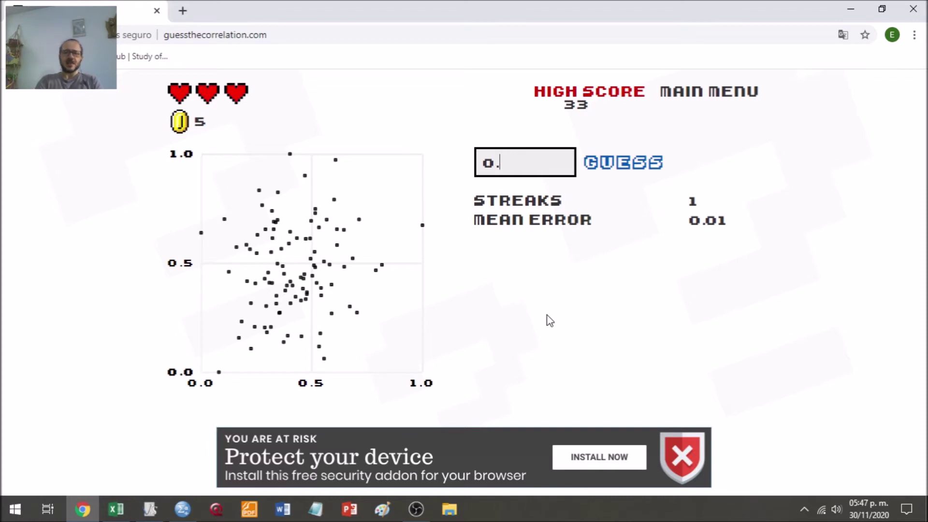
pyautogui.write('5')
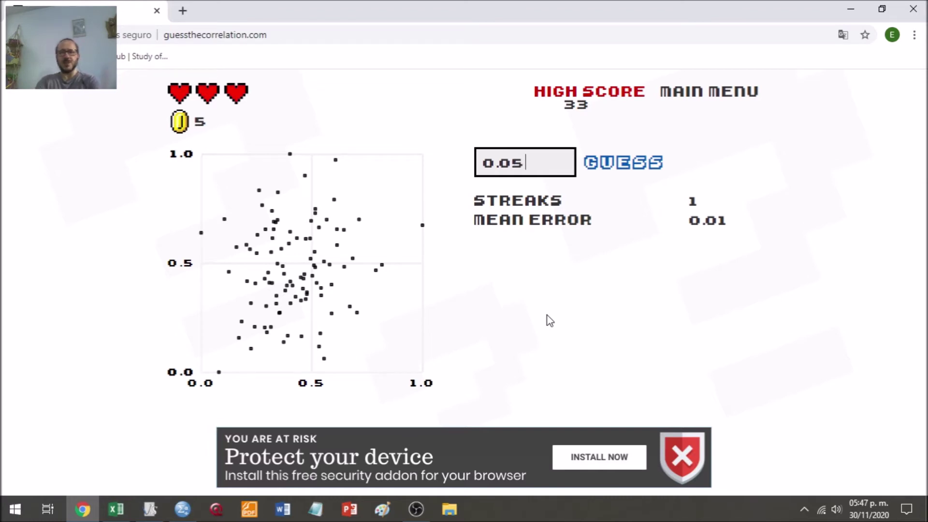
pyautogui.press('Return')
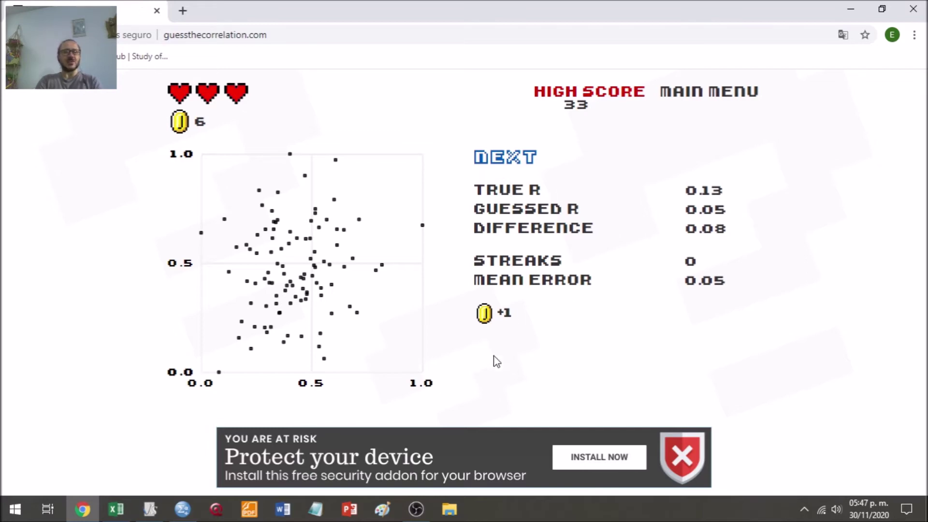
# - Guess a correlation of 0.65 for the third scatter plot and 0.7 for the fourth
pyautogui.press('Return')
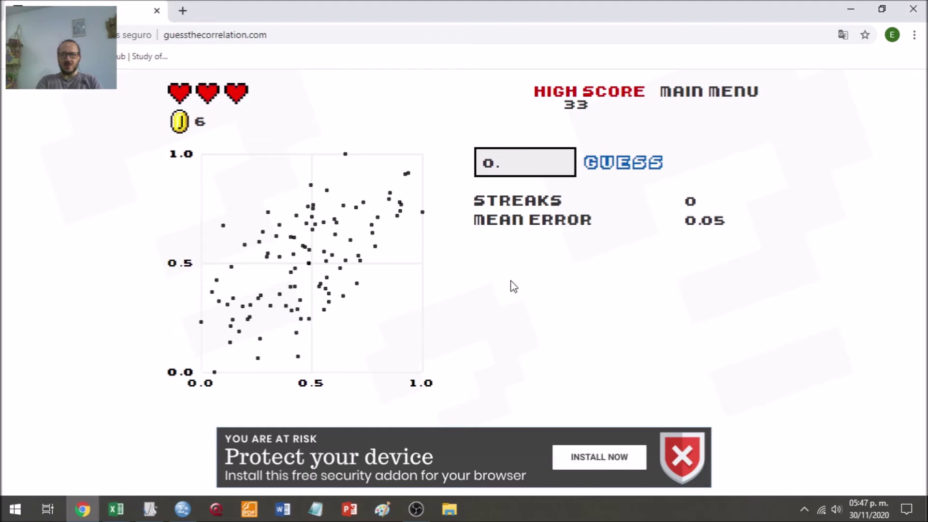
pyautogui.write('65')
pyautogui.press('Return')
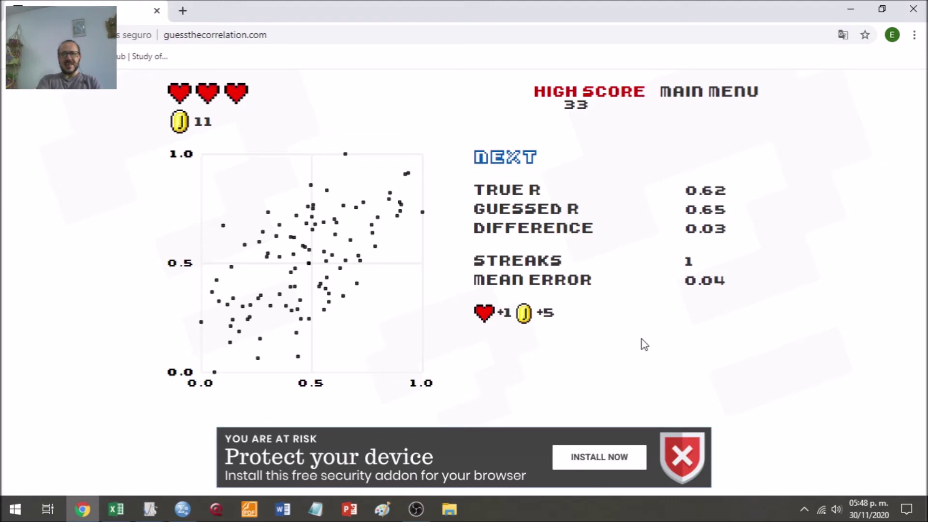
pyautogui.press('Return')
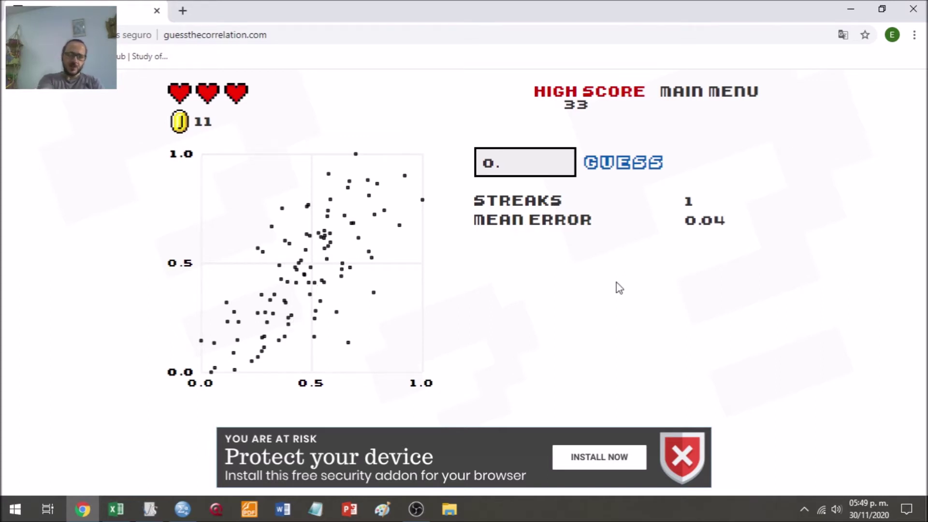
pyautogui.write('7')
pyautogui.press('Return')
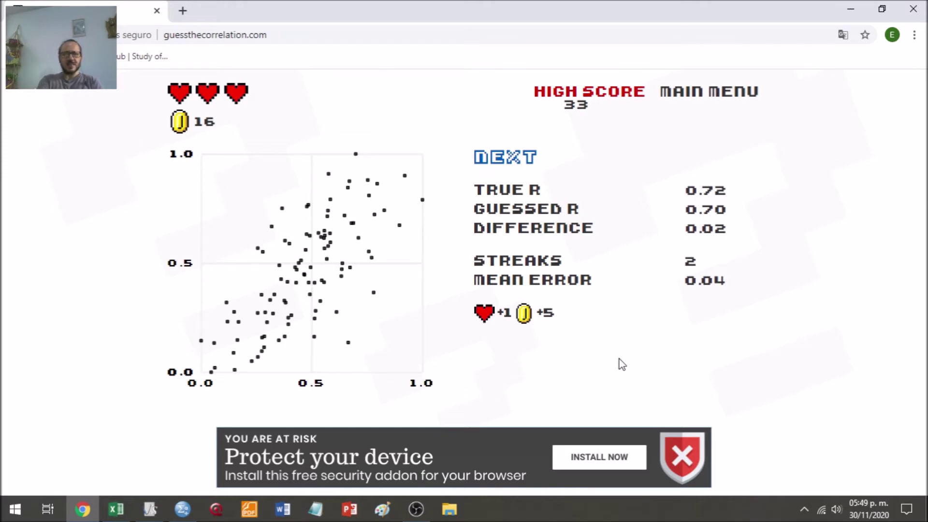
# - Guess a correlation of 0.85 for the fifth scatter plot and advance to the sixth
pyautogui.press('Return')
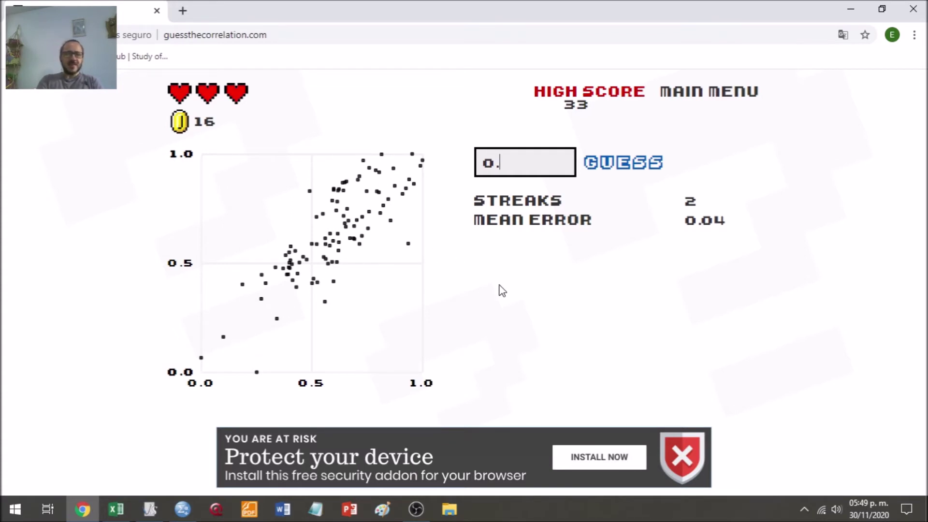
pyautogui.write('85')
pyautogui.press('Return')
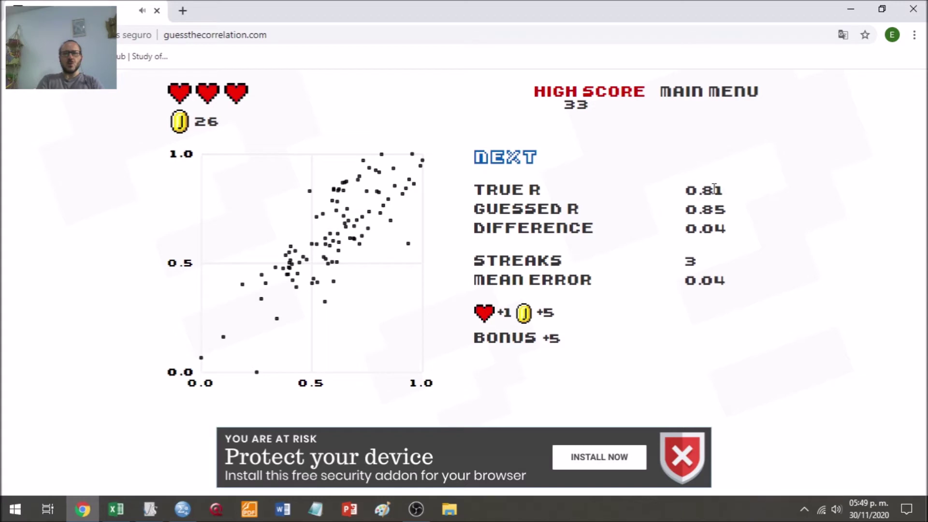
pyautogui.press('Return')
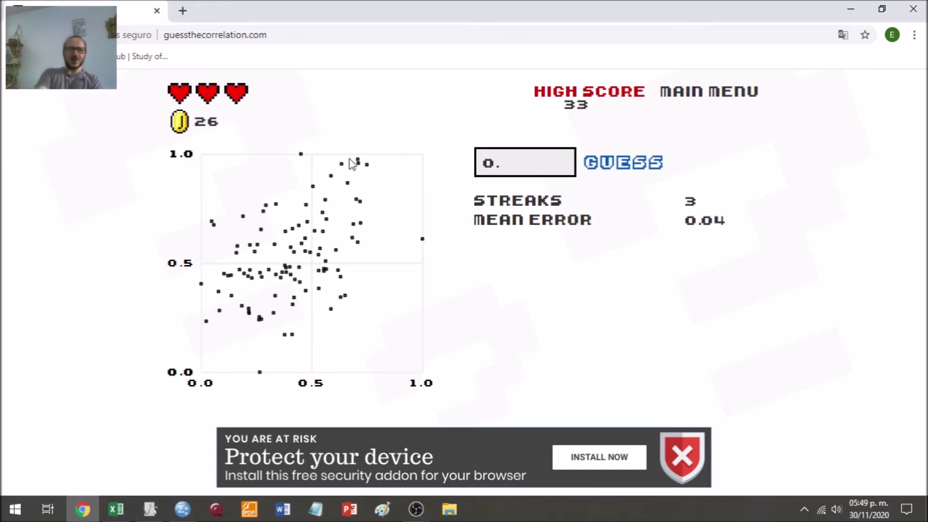
# - Switch back to the Excel workbook and check the Coef. r cell on Hoja4
pyautogui.hotkey('alt', 'Tab')
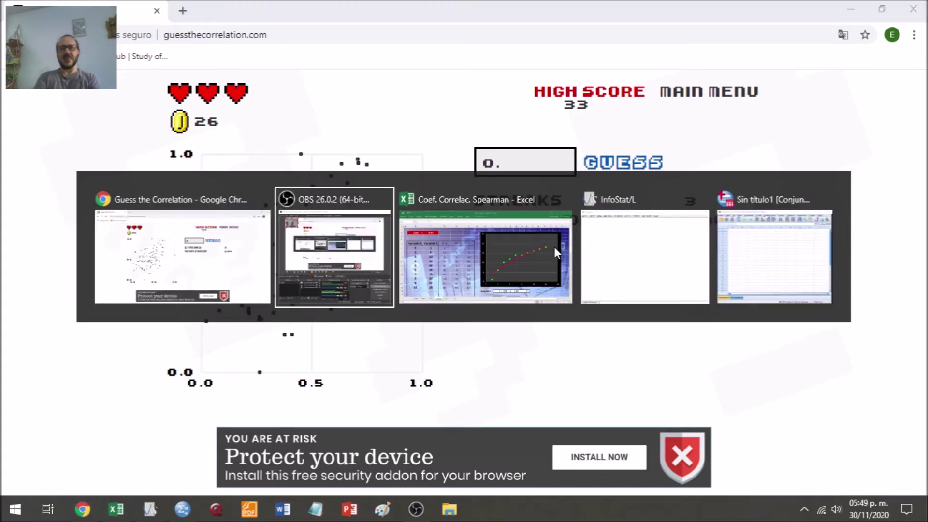
pyautogui.press('Tab')
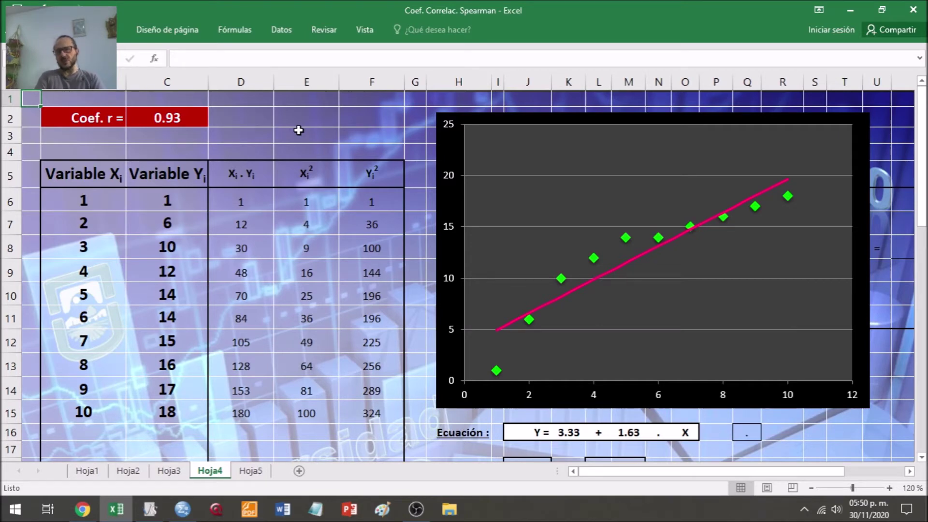
pyautogui.click(317, 114)
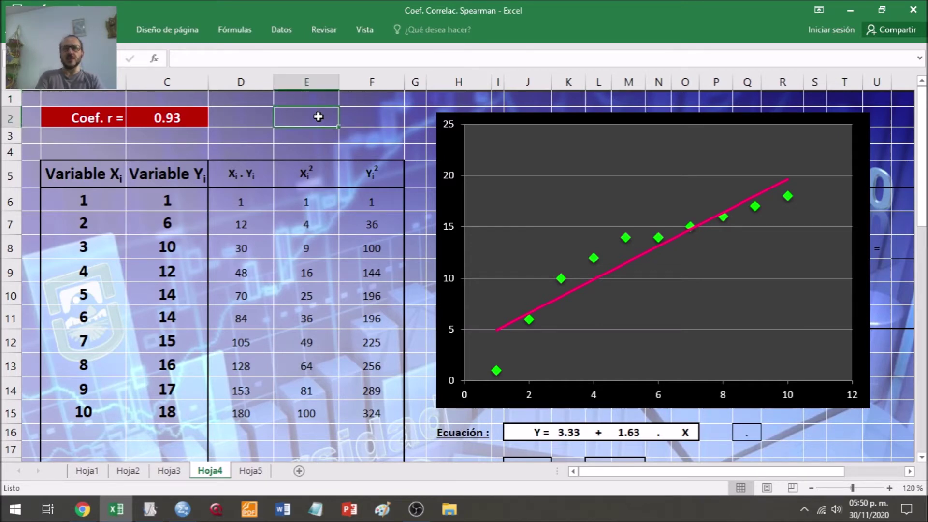
pyautogui.click(37, 99)
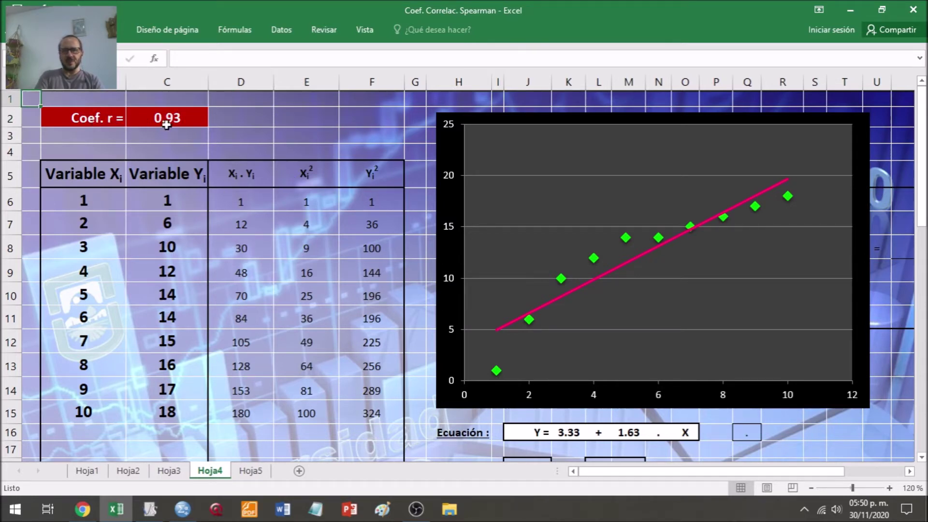
pyautogui.click(190, 124)
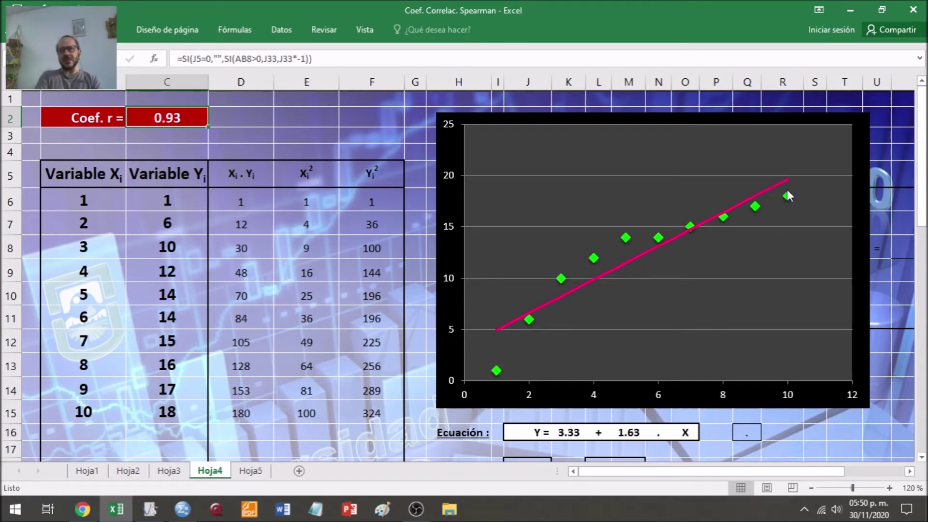
# - Change the scatter chart's trend line on Hoja4 from linear to logarithmic (Logarítmica) and close its formatting options
pyautogui.click(633, 260)
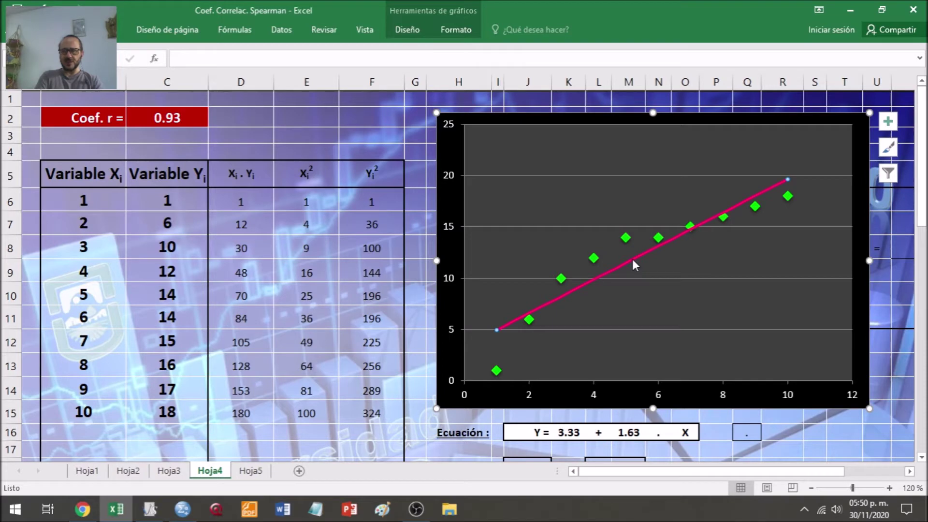
pyautogui.doubleClick(632, 261)
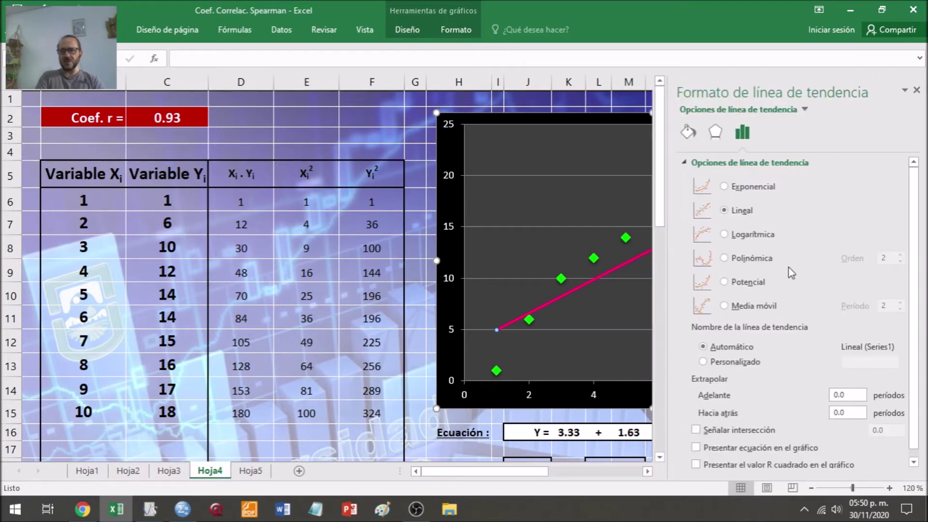
pyautogui.click(764, 235)
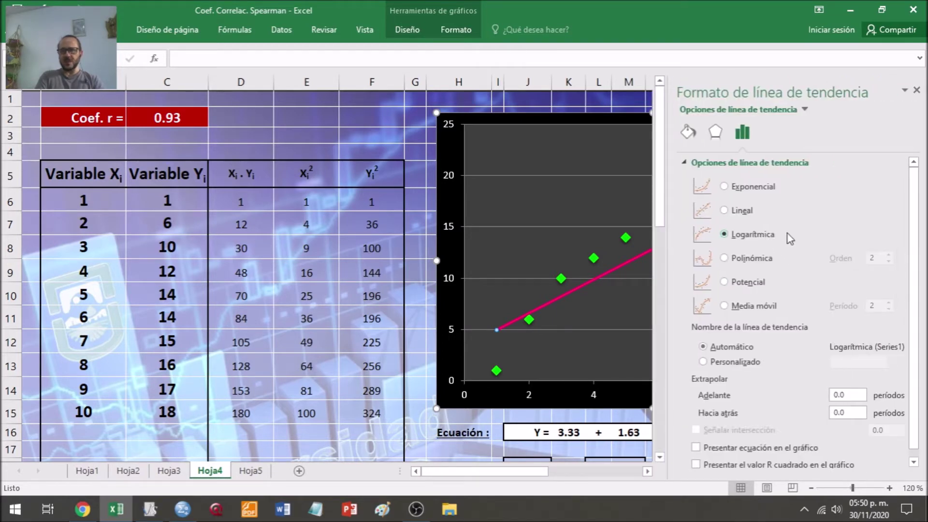
pyautogui.click(917, 91)
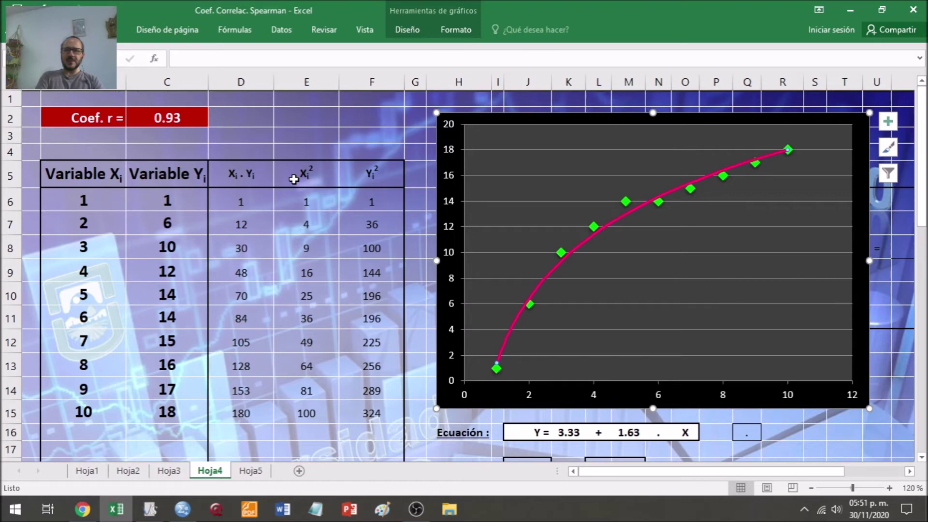
pyautogui.click(28, 102)
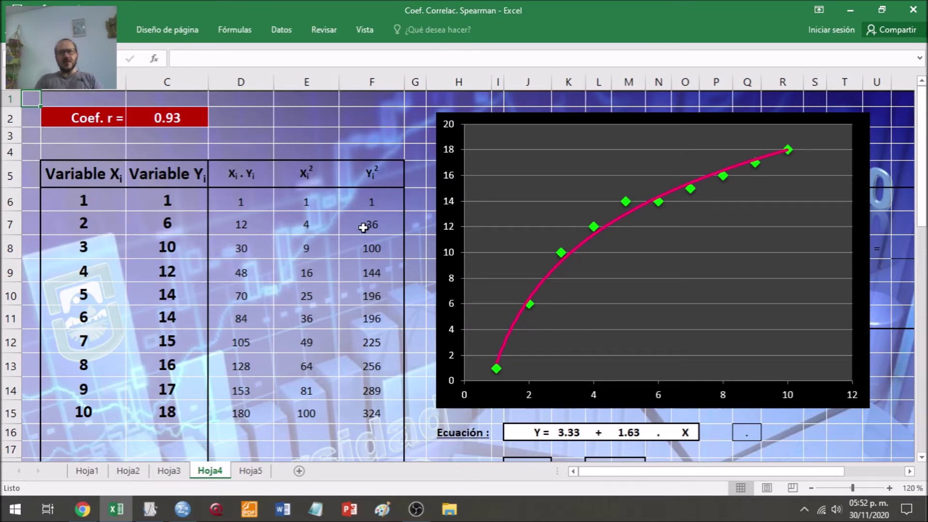
# - Go back to Hoja1 and highlight the Grado and Edad data from the headers through row 11
pyautogui.click(84, 471)
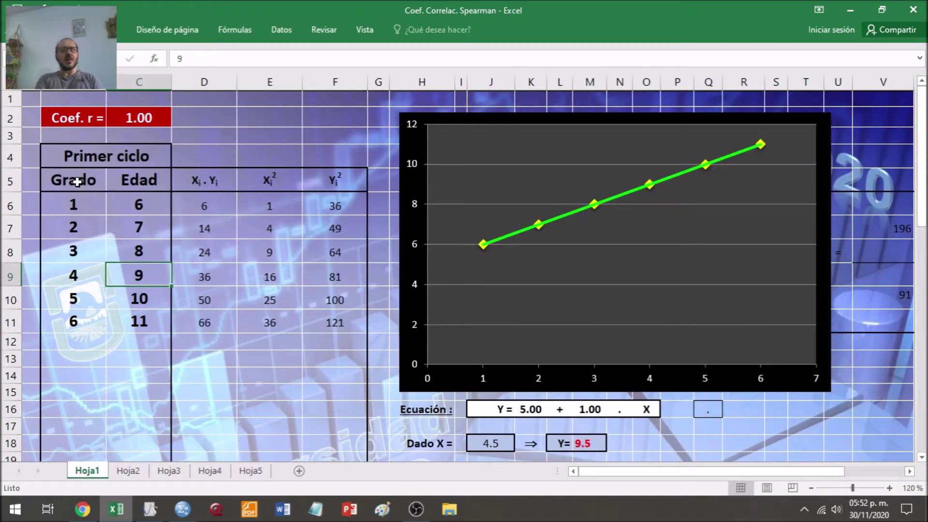
pyautogui.moveTo(77, 180); pyautogui.dragTo(140, 321)
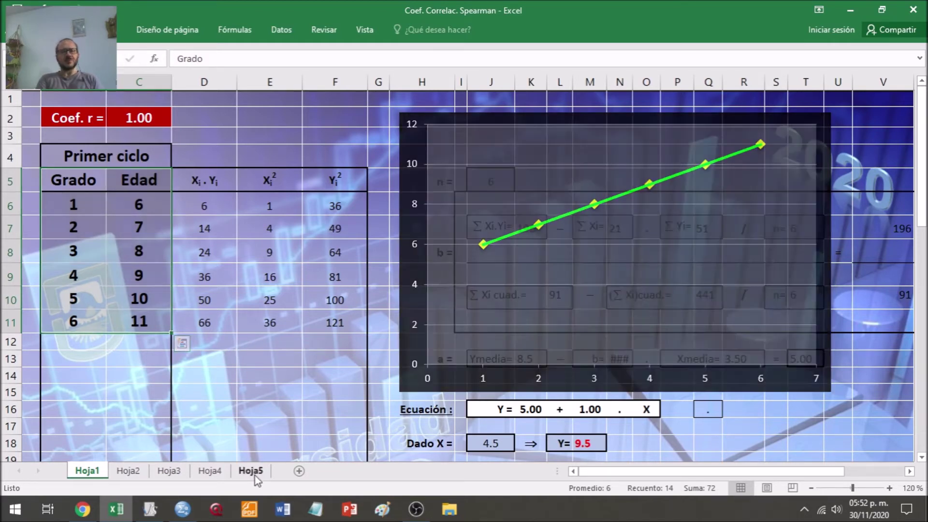
# - Open Hoja5 and delete the rabbit-in-hat picture and the trophy podium picture to clear the space around the data table
pyautogui.click(254, 474)
pyautogui.click(128, 263)
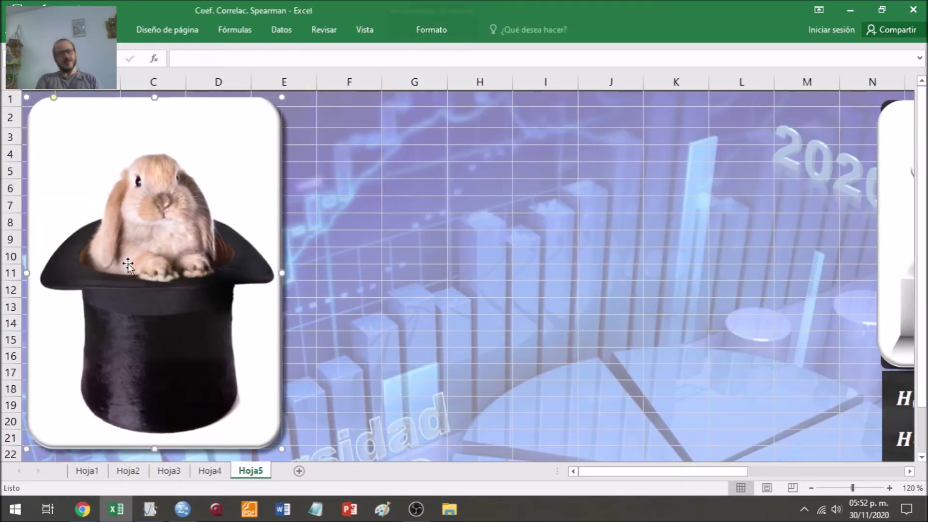
pyautogui.press('Delete')
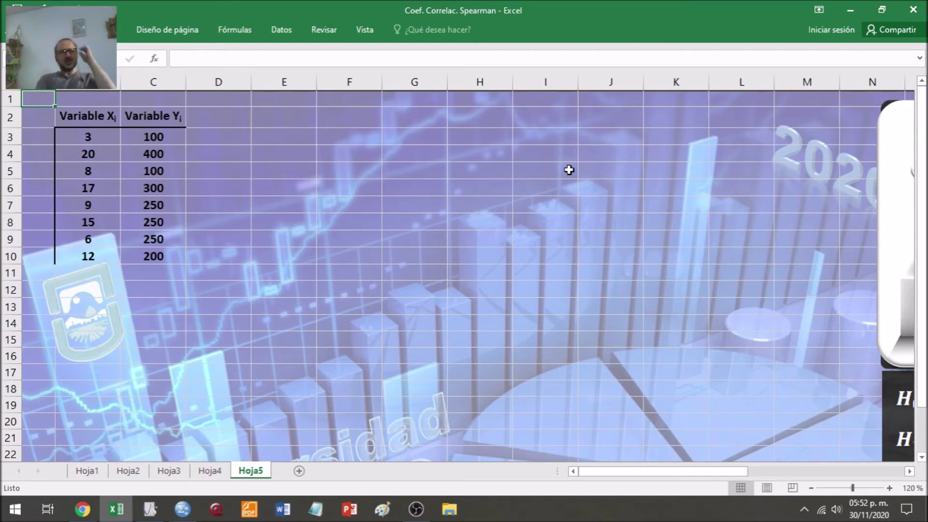
pyautogui.moveTo(888, 180); pyautogui.dragTo(244, 178)
pyautogui.moveTo(363, 231); pyautogui.dragTo(398, 249)
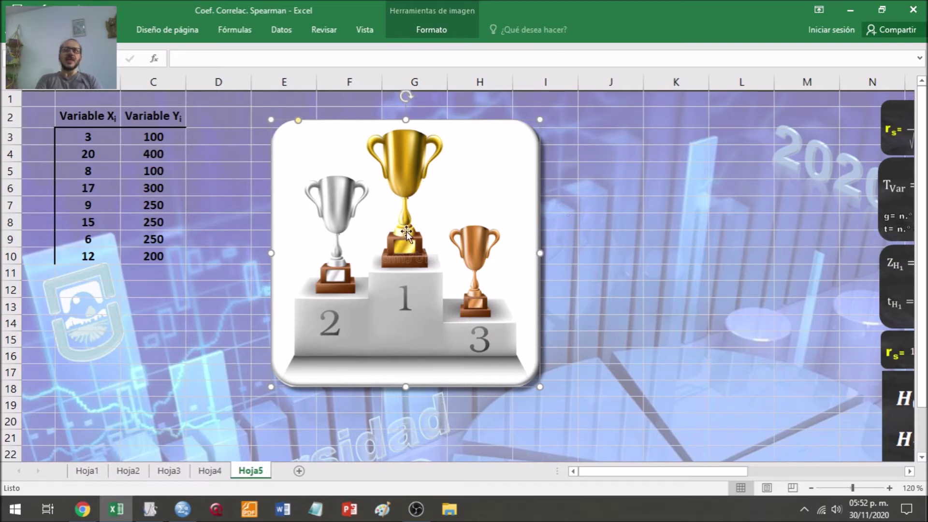
pyautogui.press('Delete')
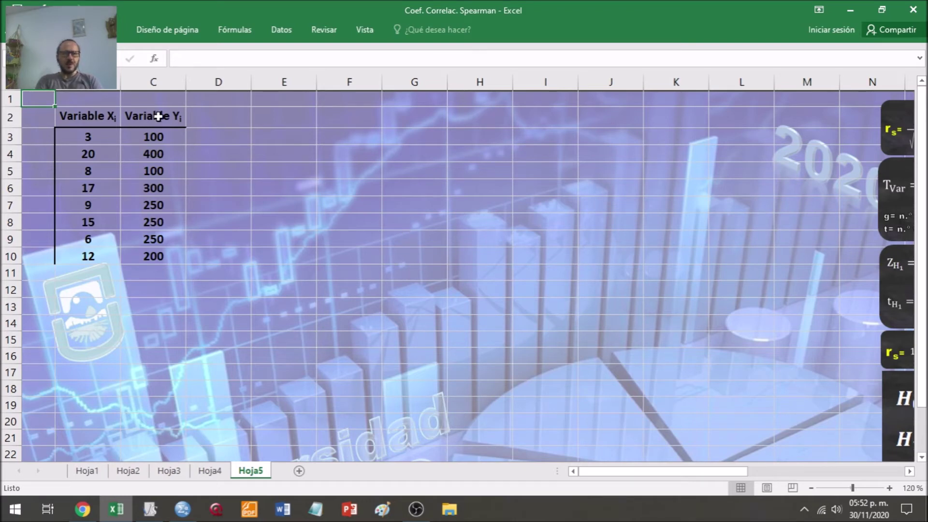
# - Remove the background image from the Hoja5 sheet
pyautogui.click(190, 34)
pyautogui.click(188, 36)
pyautogui.click(189, 36)
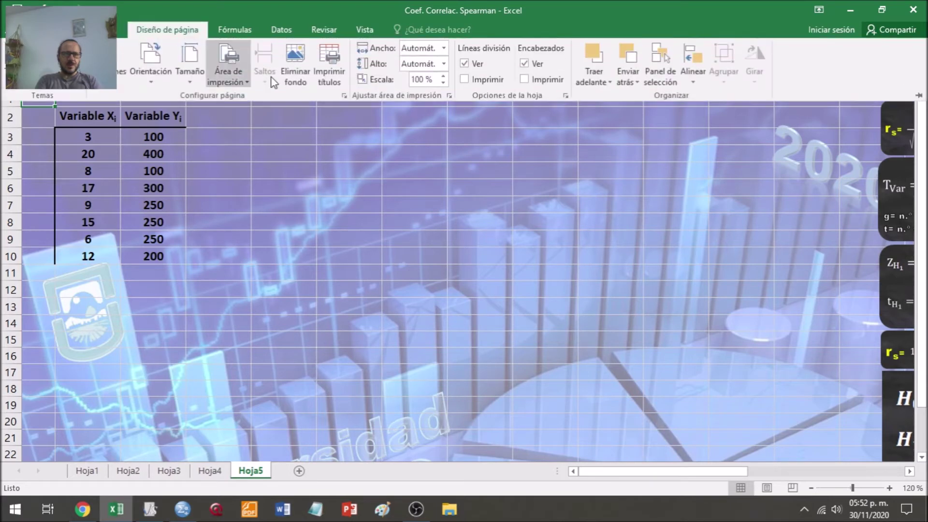
pyautogui.click(303, 83)
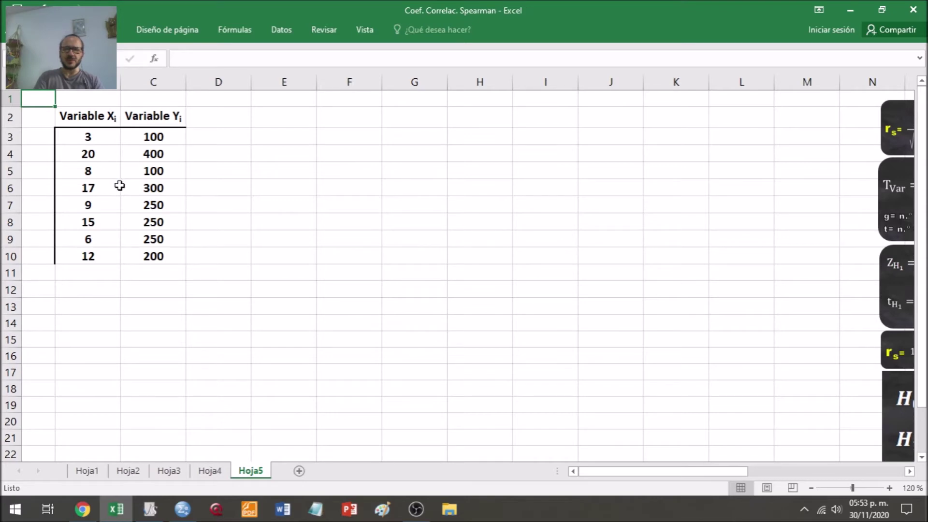
# - Enter the column headers "Rangos X" in E2 and "Rangos Y" in F2
pyautogui.click(280, 116)
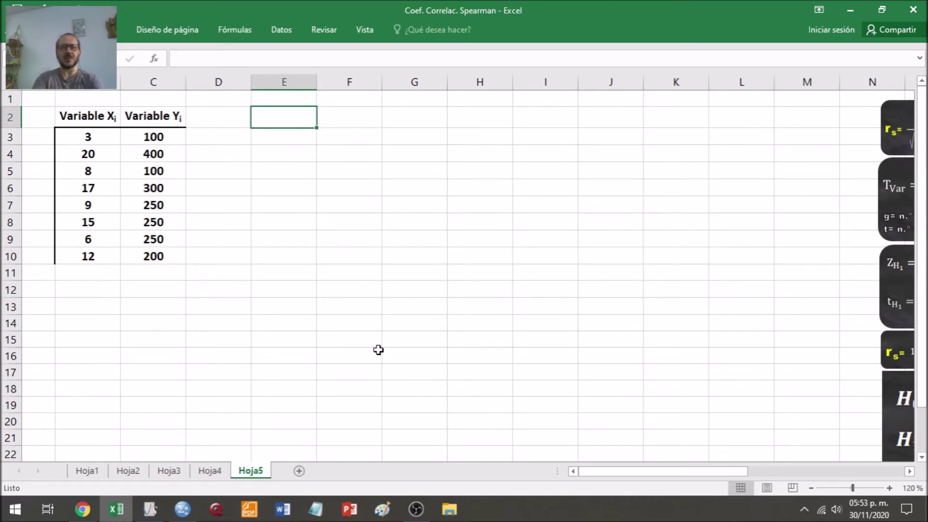
pyautogui.write('ran')
pyautogui.press('BackSpace')
pyautogui.press('BackSpace')
pyautogui.press('BackSpace')
pyautogui.write('Ra')
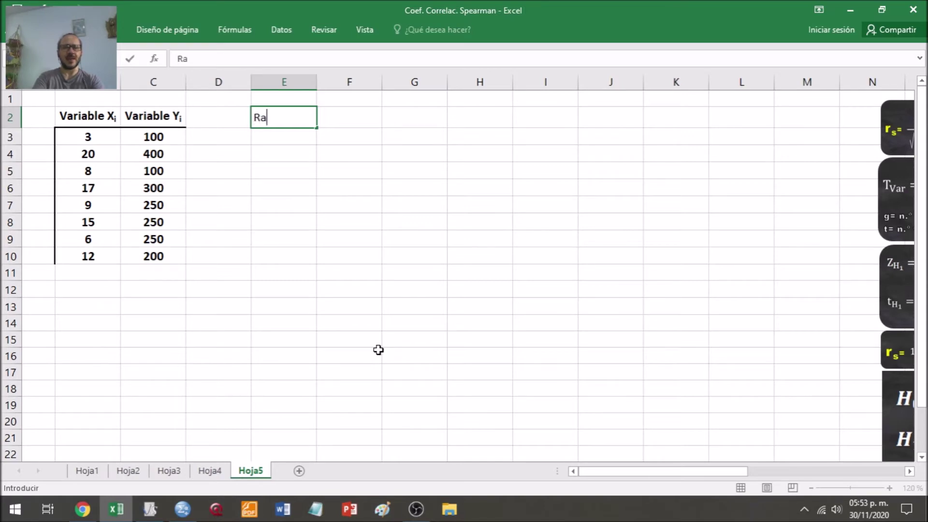
pyautogui.write('ngos X')
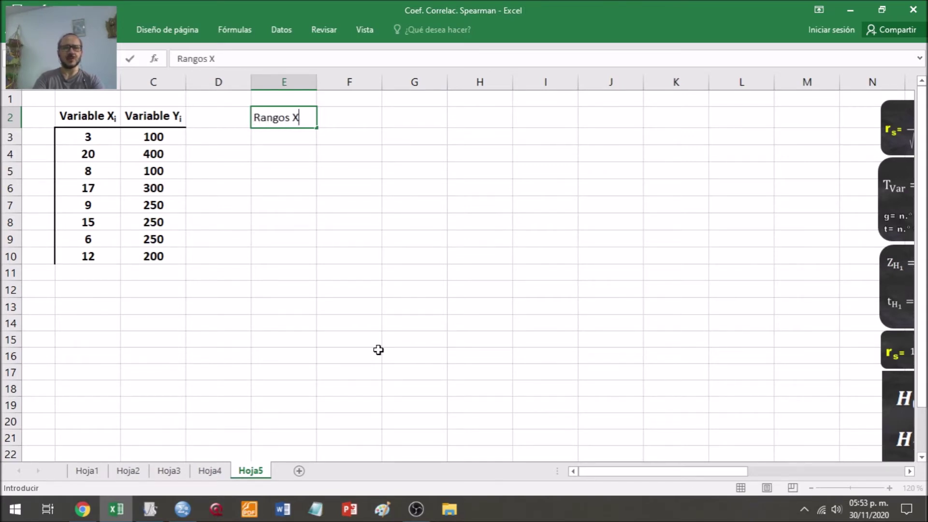
pyautogui.press('Tab')
pyautogui.write('Rangos Y')
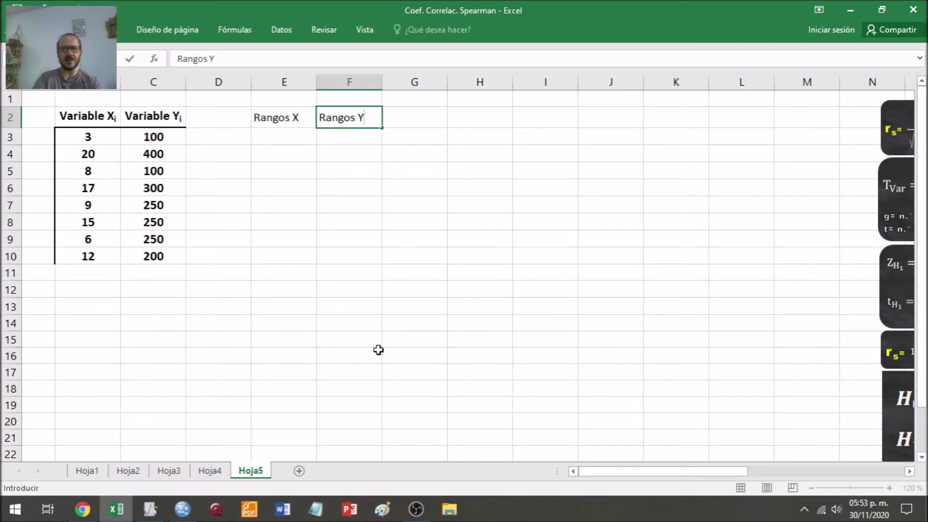
pyautogui.press('Return')
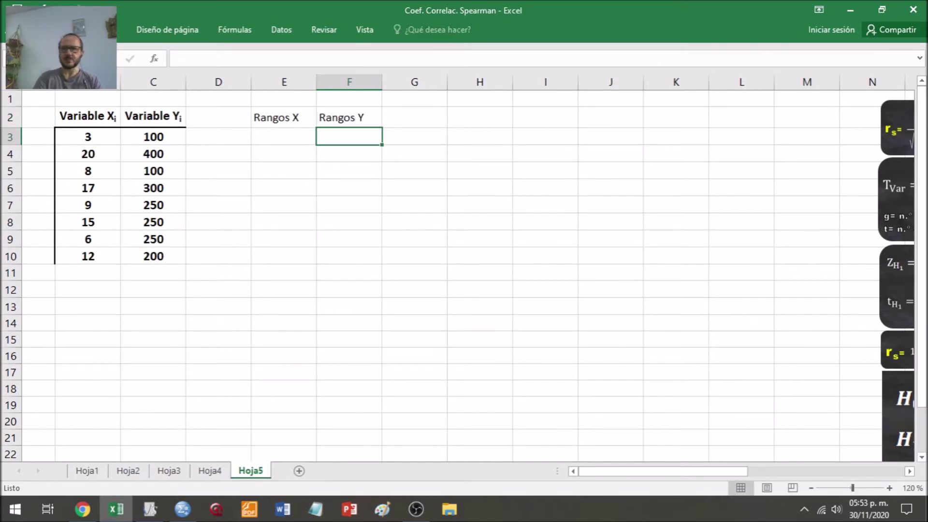
# - Keep the ribbon permanently expanded and add a bottom border under the Rangos X and Rangos Y headers in E2:F2
pyautogui.click(58, 30)
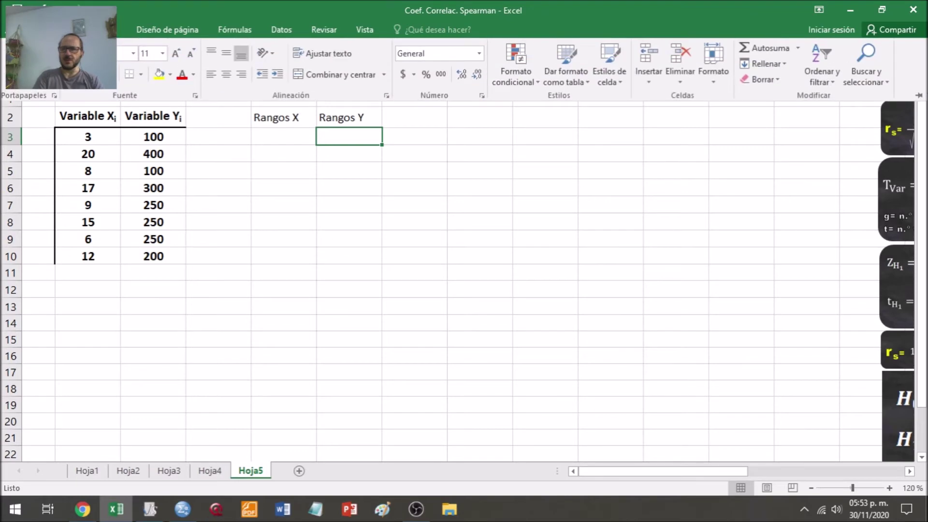
pyautogui.click(918, 95)
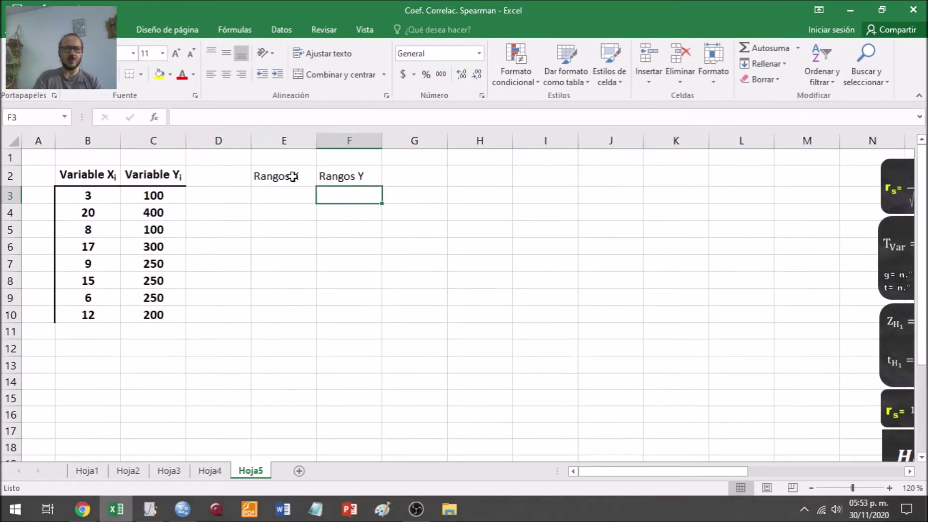
pyautogui.moveTo(296, 176); pyautogui.dragTo(370, 180)
pyautogui.click(393, 209)
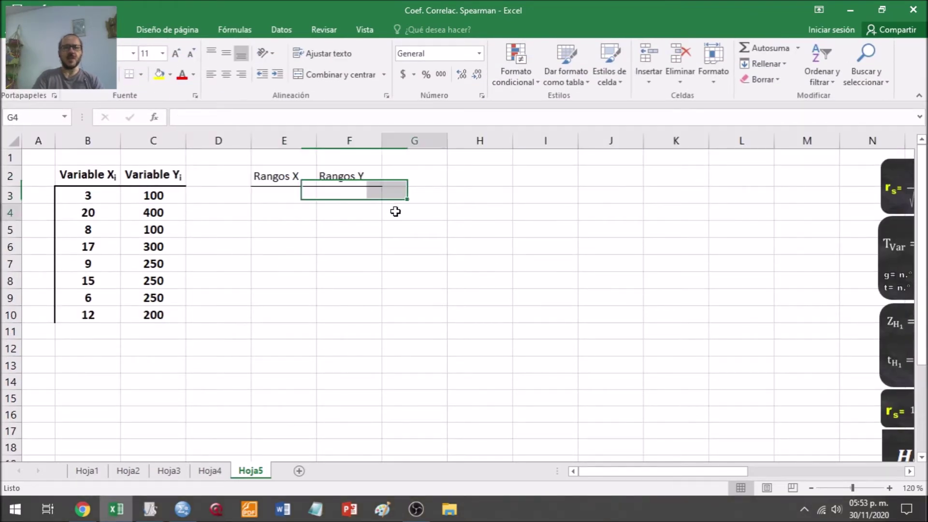
pyautogui.click(279, 191)
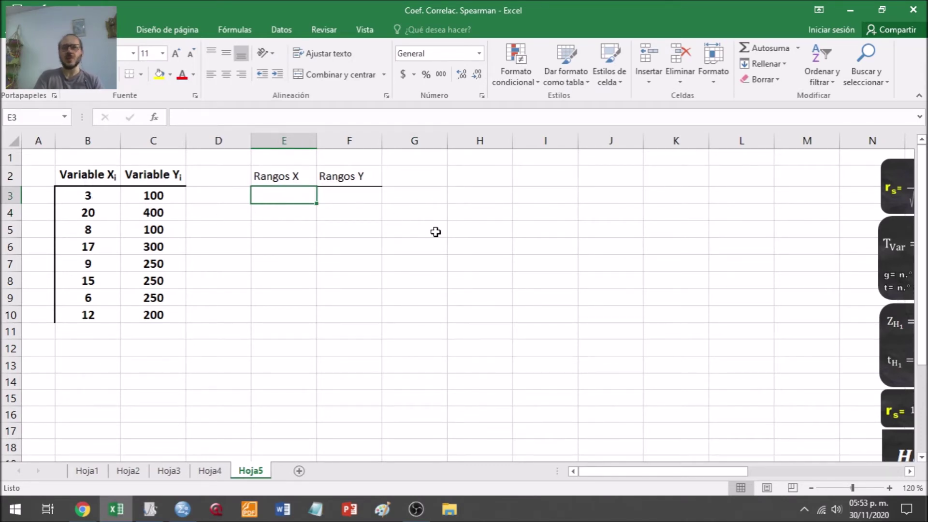
# - Delete the empty column D so the Rangos columns sit directly beside the Variable Yi column
pyautogui.click(229, 141)
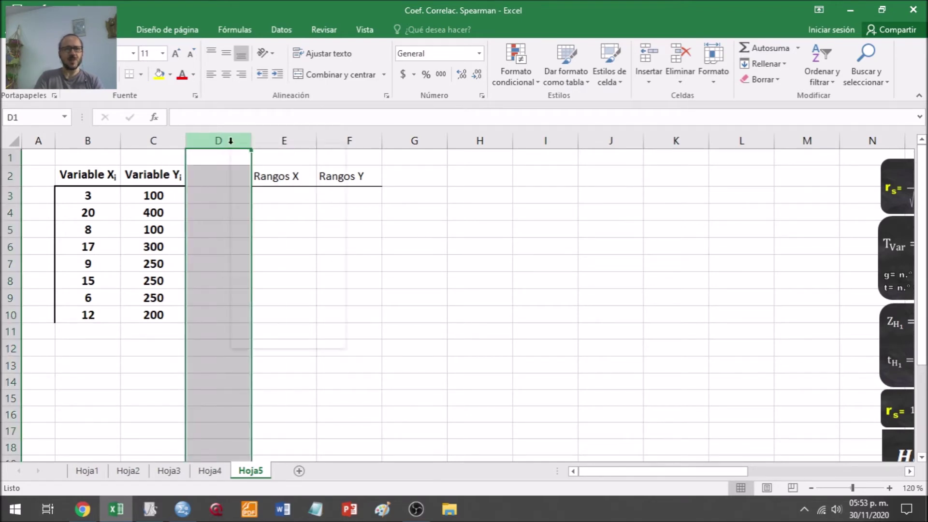
pyautogui.rightClick(229, 141)
pyautogui.click(268, 255)
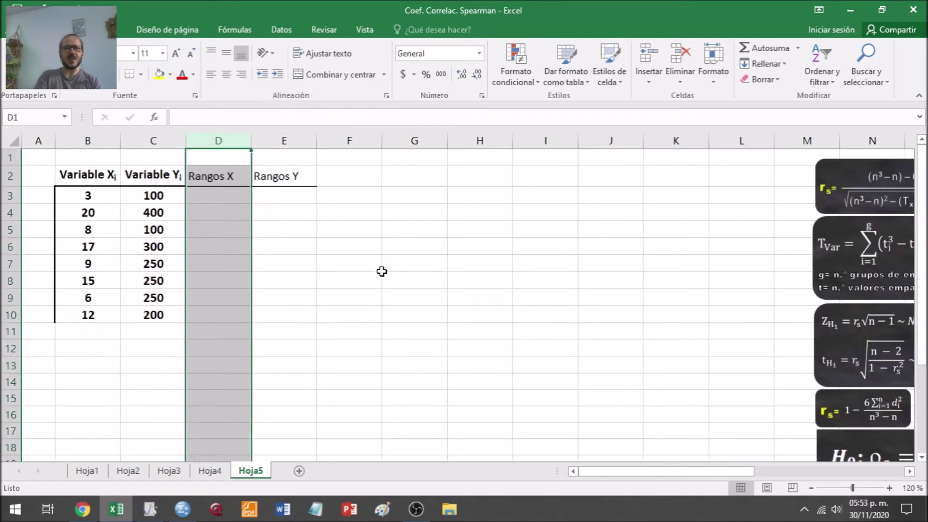
pyautogui.click(285, 211)
pyautogui.click(365, 196)
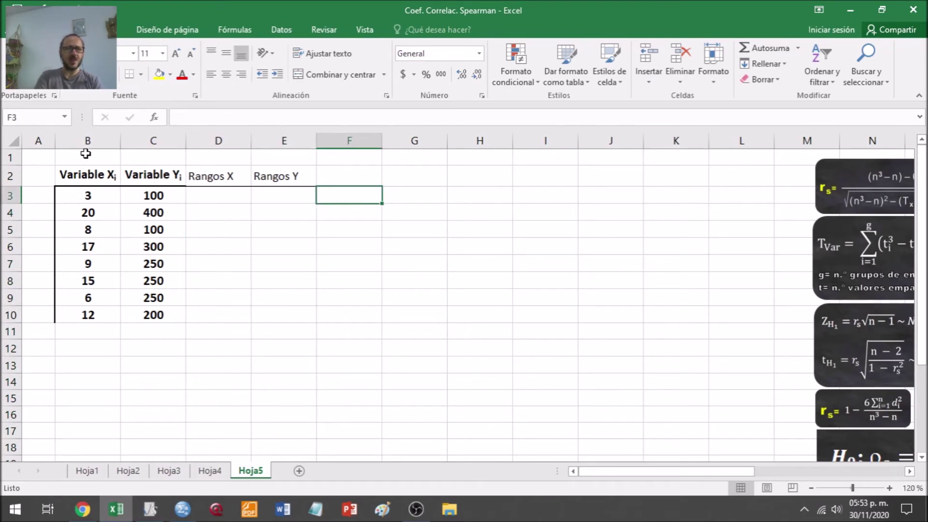
# - Sort the Variable Xi values in B3:B10 from smallest to largest, expanding the selection so the Variable Yi values move with them
pyautogui.moveTo(85, 191); pyautogui.dragTo(83, 314)
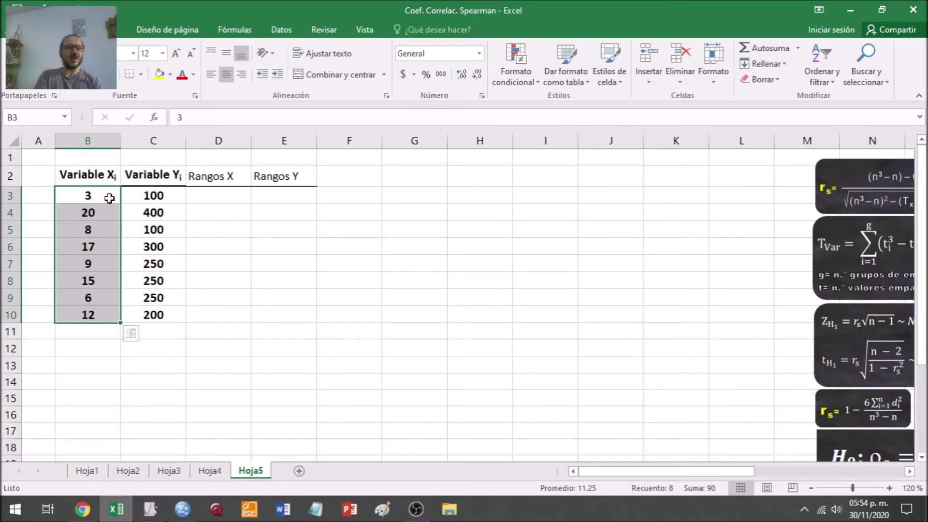
pyautogui.click(828, 62)
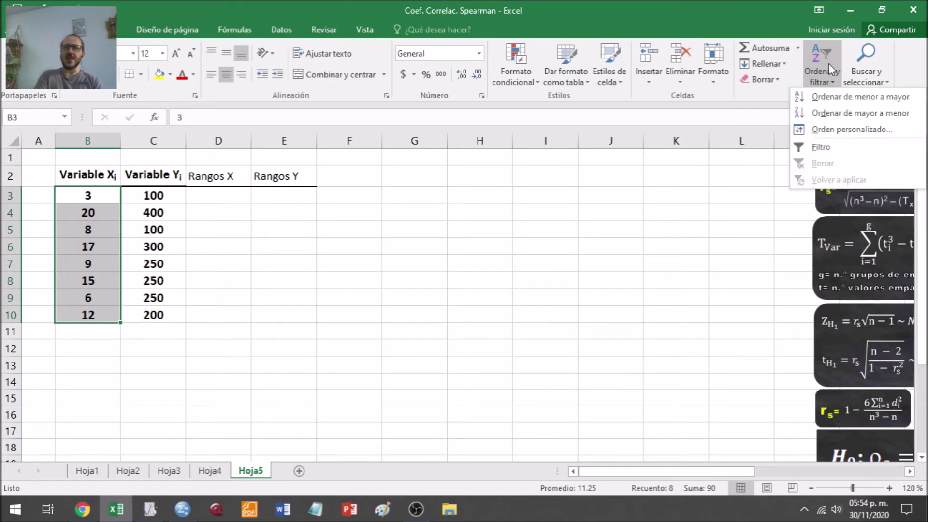
pyautogui.click(831, 97)
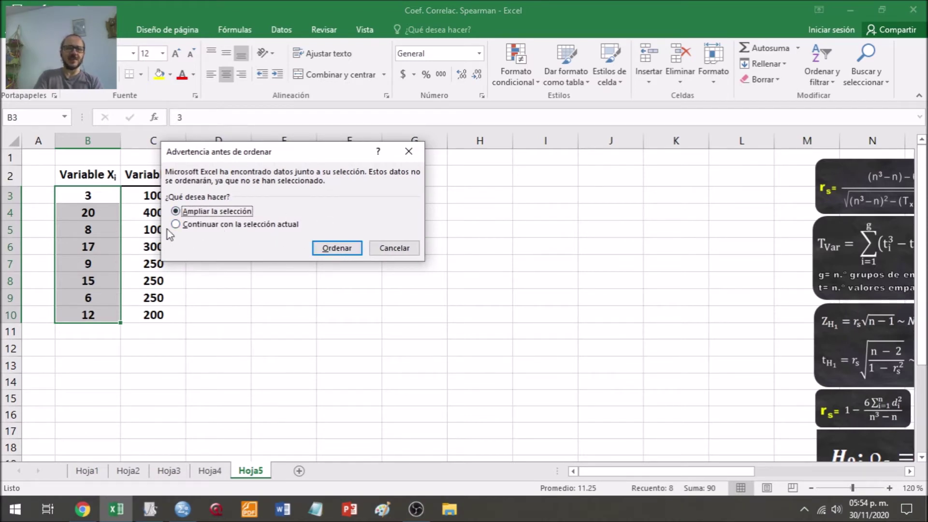
pyautogui.click(352, 251)
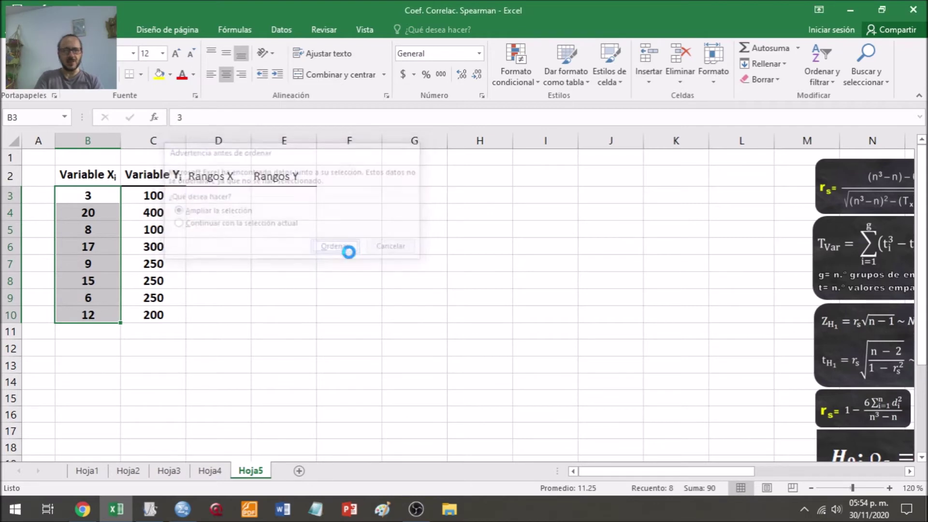
pyautogui.click(160, 209)
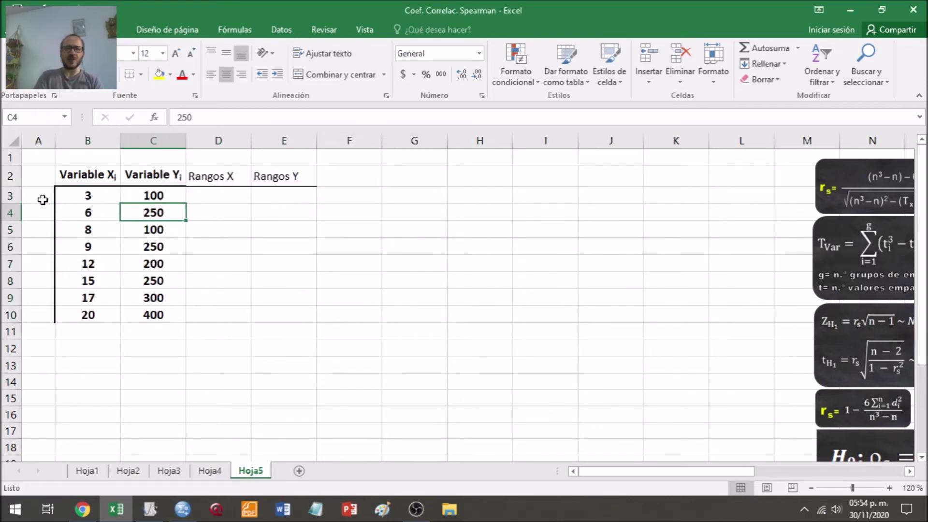
# - Fill the Rangos X column, D3:D10, with the ranks 1 through 8 for the sorted Variable Xi values
pyautogui.click(93, 197)
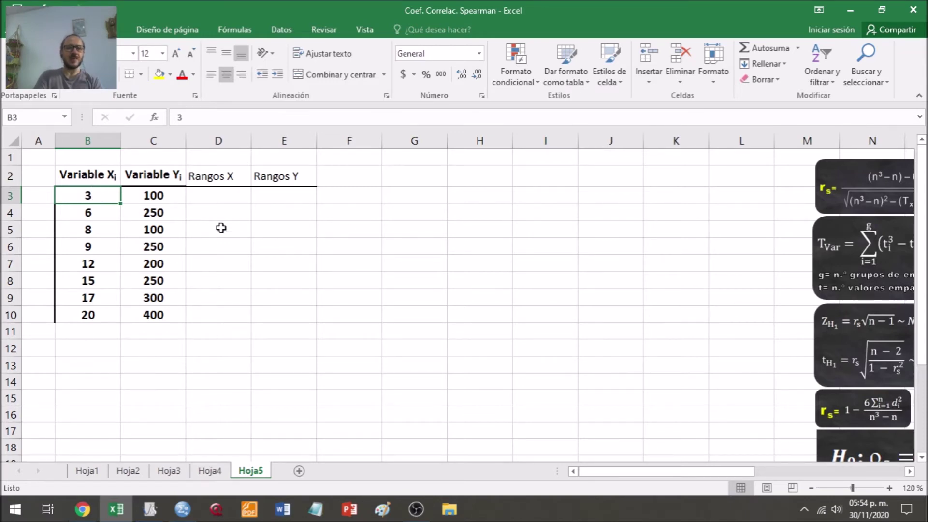
pyautogui.click(228, 196)
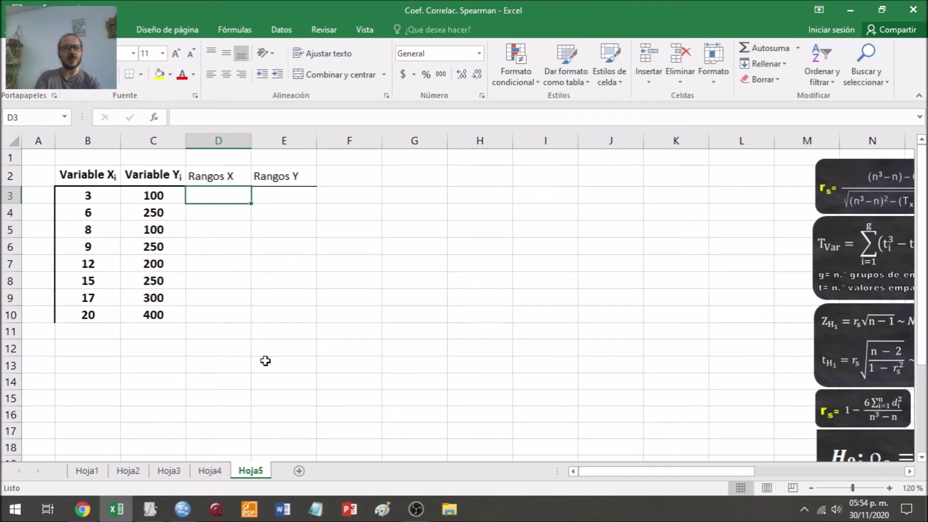
pyautogui.write('1 2 3 4 5 6')
pyautogui.press('Return')
pyautogui.write('7')
pyautogui.press('Return')
pyautogui.write('8')
pyautogui.press('Return')
pyautogui.press('Tab')
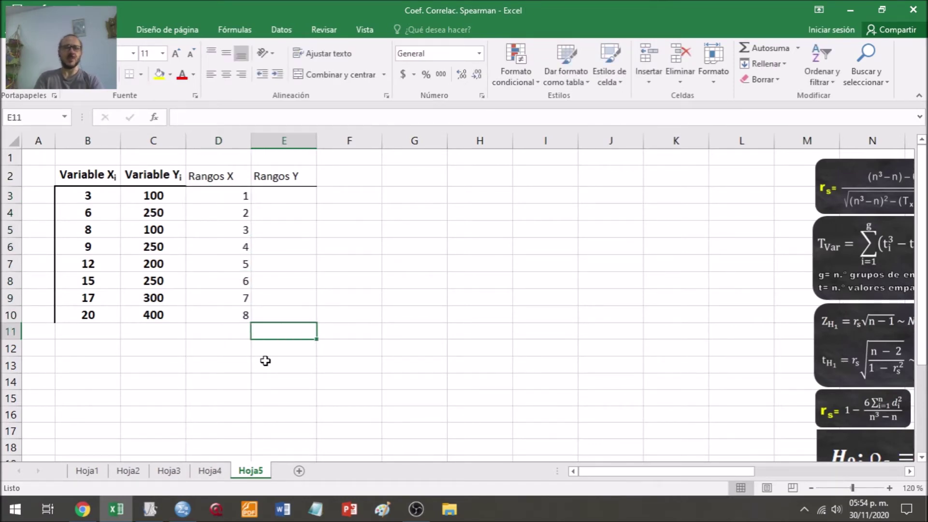
# - Center the contents of all cells on the sheet horizontally, then select the first rank in D3
pyautogui.click(13, 140)
pyautogui.click(226, 74)
pyautogui.click(230, 206)
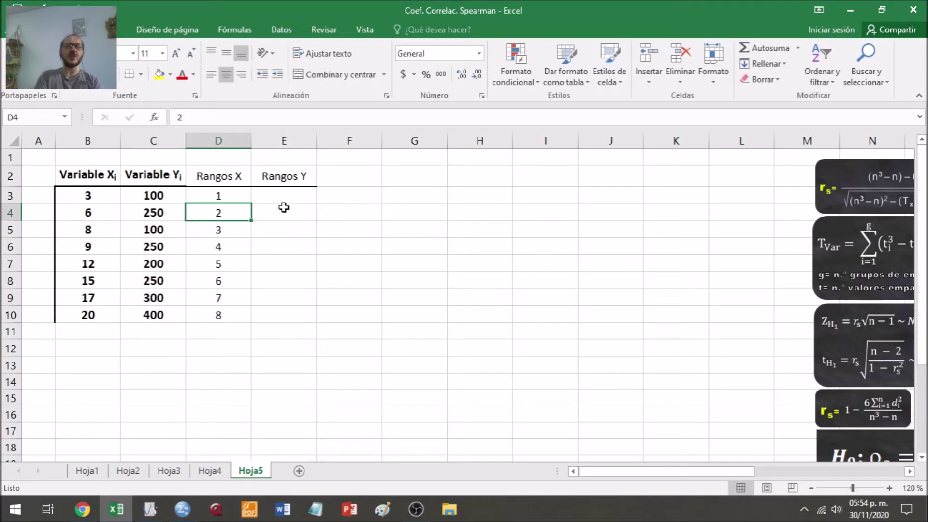
pyautogui.click(242, 195)
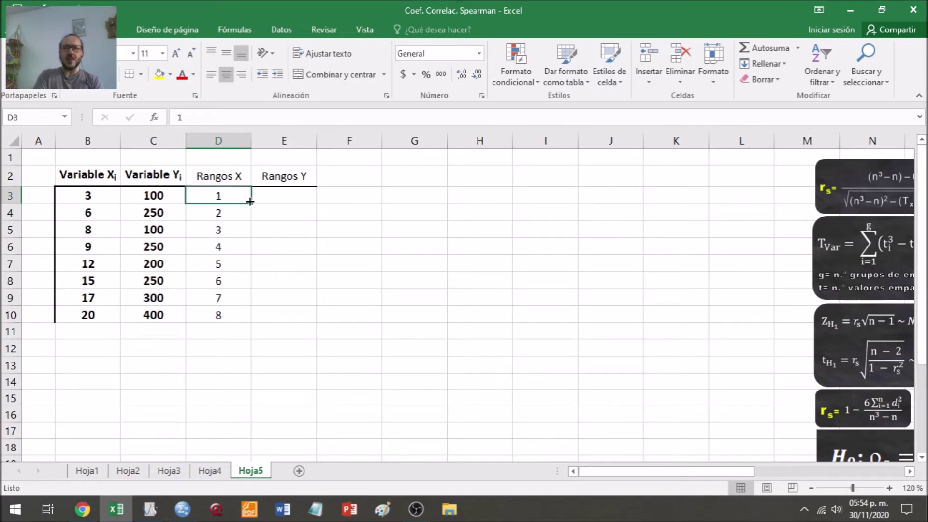
pyautogui.click(238, 225)
pyautogui.press('Up')
pyautogui.press('Up')
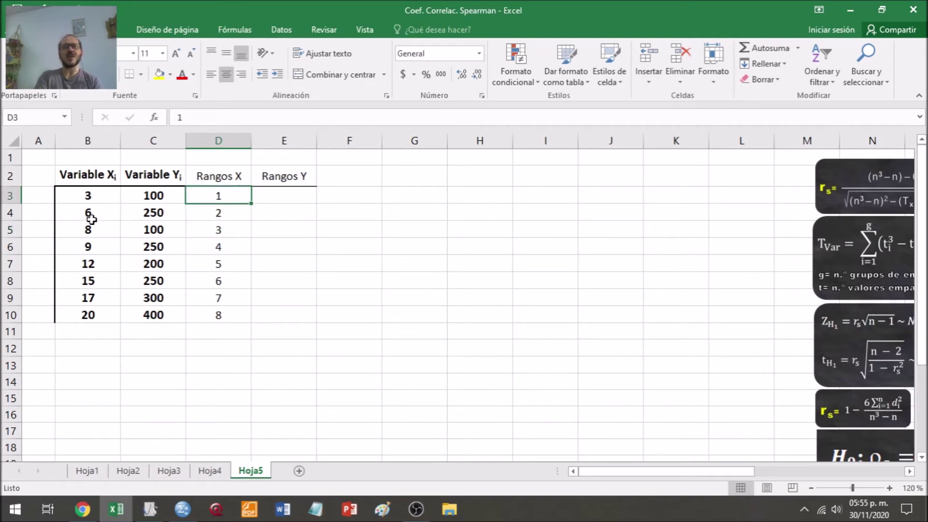
pyautogui.moveTo(88, 199); pyautogui.dragTo(94, 315)
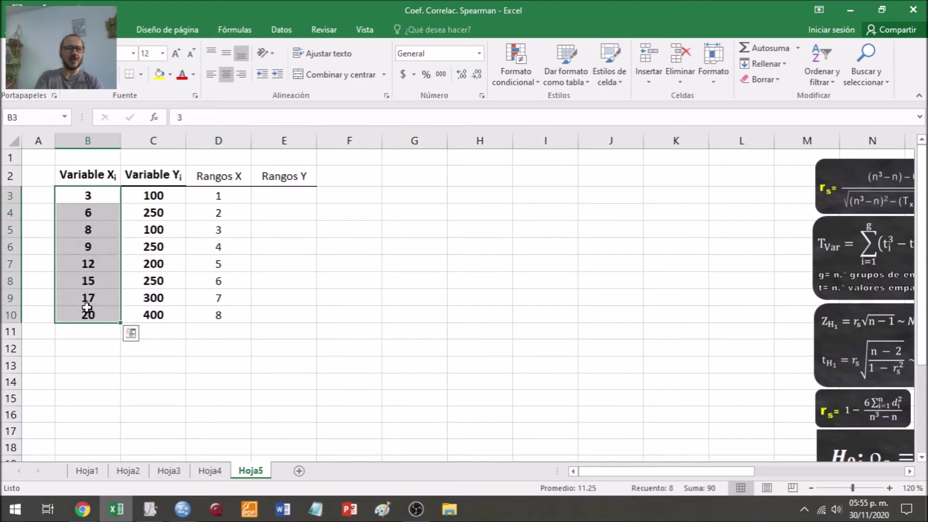
pyautogui.click(238, 195)
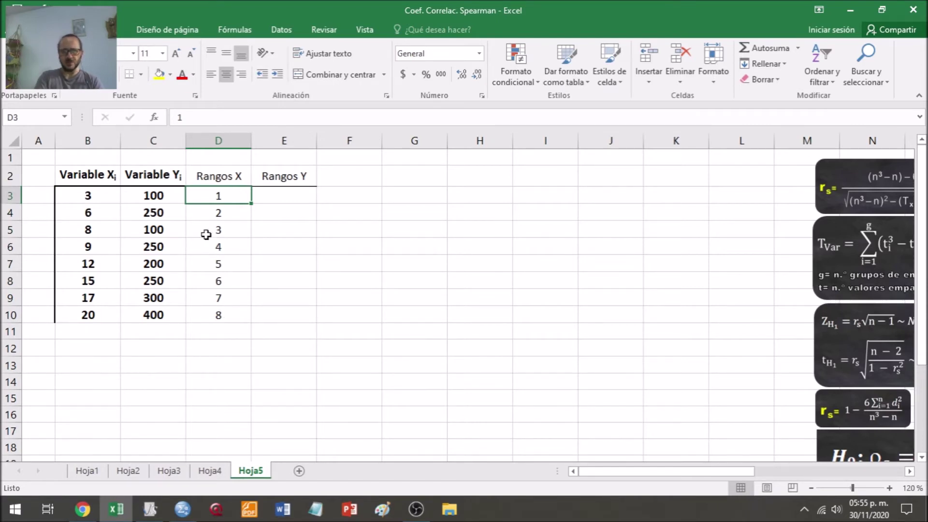
# - Sort the Variable Yi values in C3:C10 from smallest to largest, expanding the selection so the adjacent columns move with them
pyautogui.moveTo(154, 199); pyautogui.dragTo(153, 316)
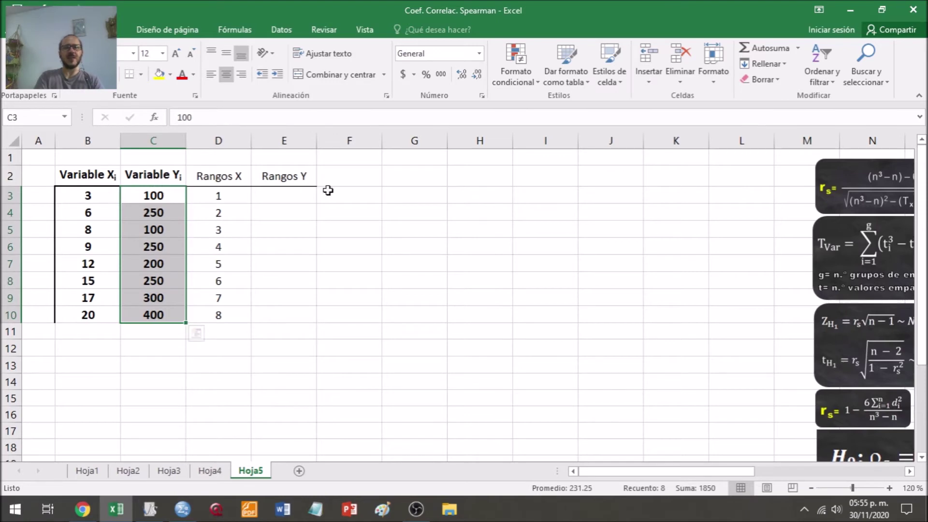
pyautogui.click(824, 60)
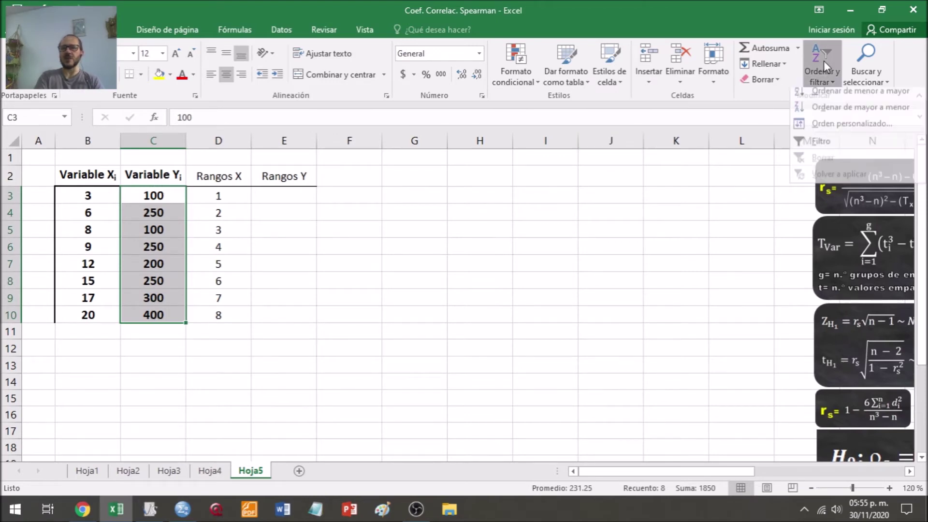
pyautogui.click(826, 97)
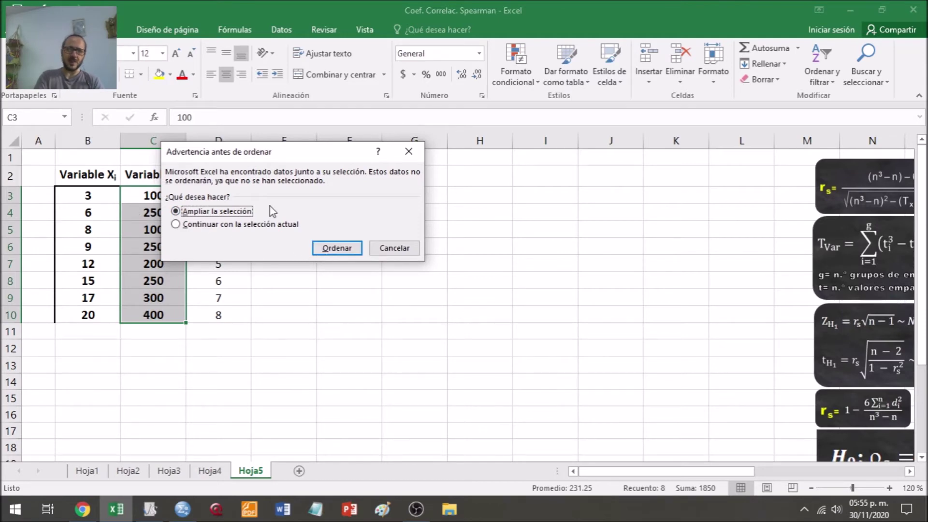
pyautogui.click(337, 248)
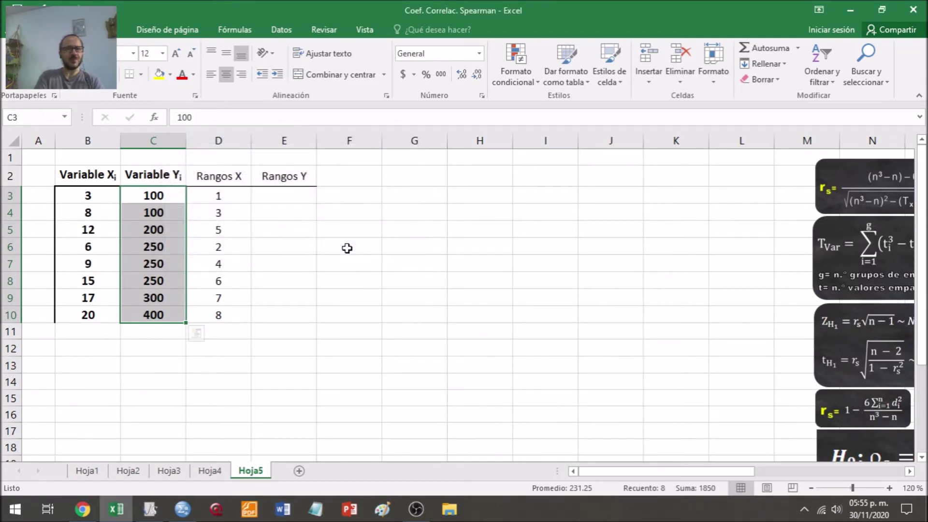
pyautogui.click(161, 193)
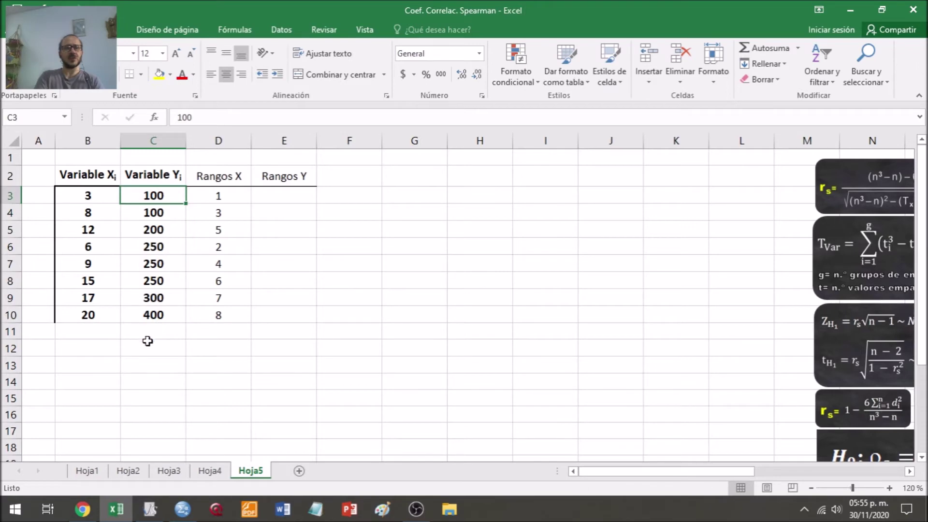
# - Fill the Rangos Y column, E3:E10, with the provisional ranks 1 through 8 for the sorted Variable Yi values
pyautogui.click(278, 193)
pyautogui.write('1')
pyautogui.press('Return')
pyautogui.write('2')
pyautogui.press('Return')
pyautogui.write('3')
pyautogui.press('Return')
pyautogui.write('4')
pyautogui.press('Return')
pyautogui.write('5')
pyautogui.press('Return')
pyautogui.write('6')
pyautogui.press('Return')
pyautogui.write('7')
pyautogui.press('Return')
pyautogui.write('8')
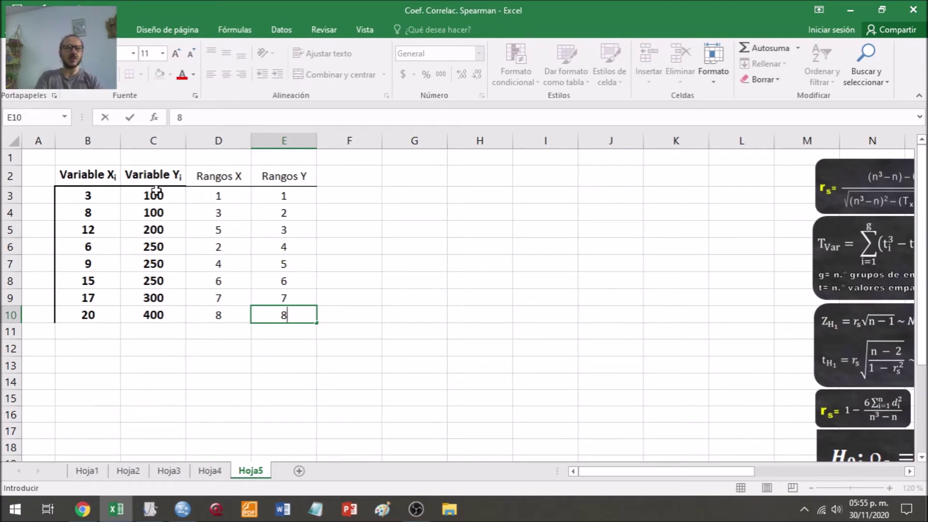
# - Colour the tied Variable Yi values: the two 100s in C3:C4 red and the three 250s in C6:C8 green
pyautogui.moveTo(153, 197); pyautogui.dragTo(151, 210)
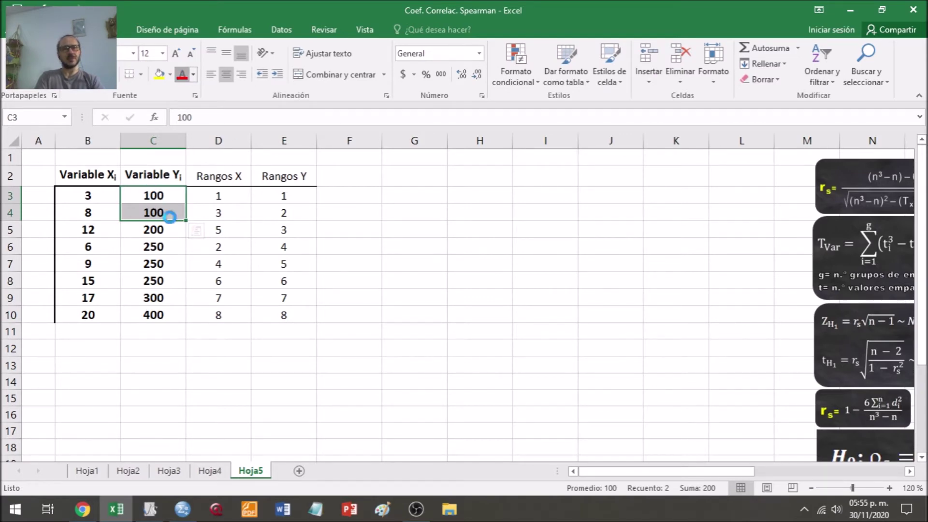
pyautogui.click(174, 244)
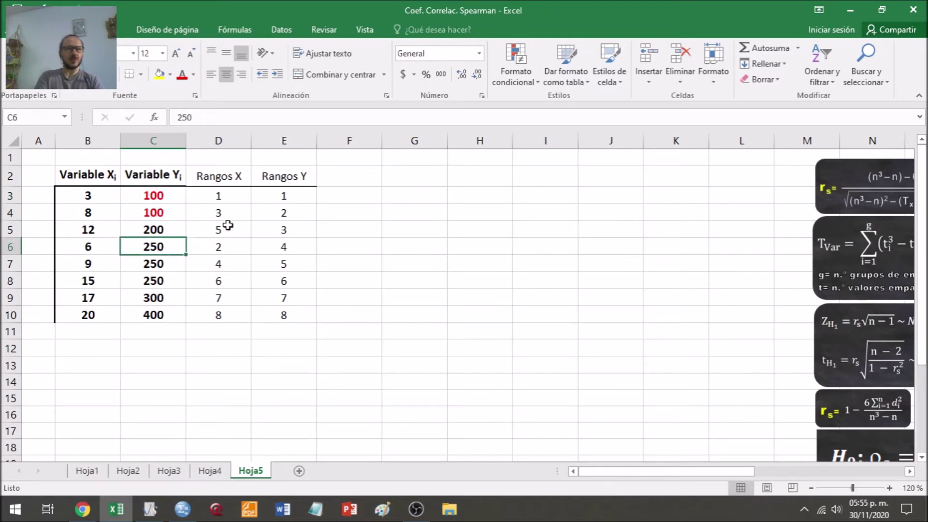
pyautogui.moveTo(166, 244); pyautogui.dragTo(163, 281)
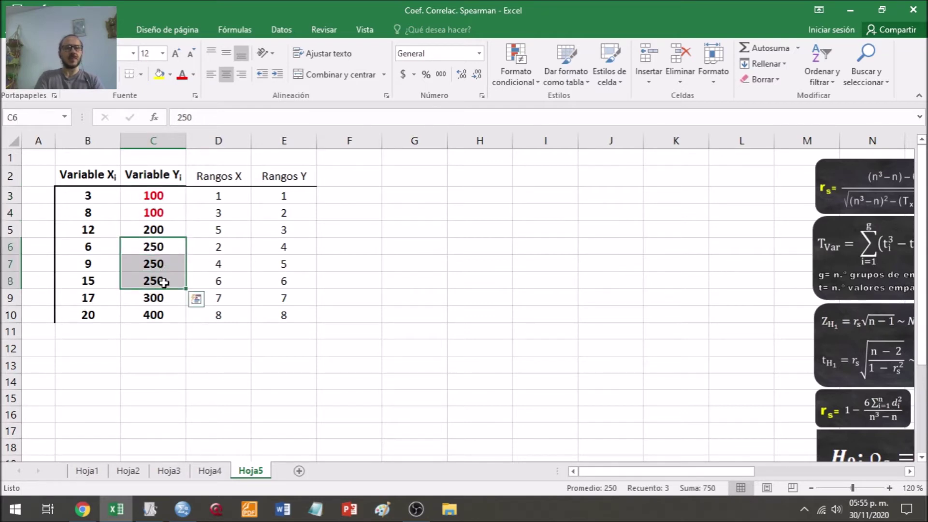
pyautogui.click(193, 74)
pyautogui.click(239, 196)
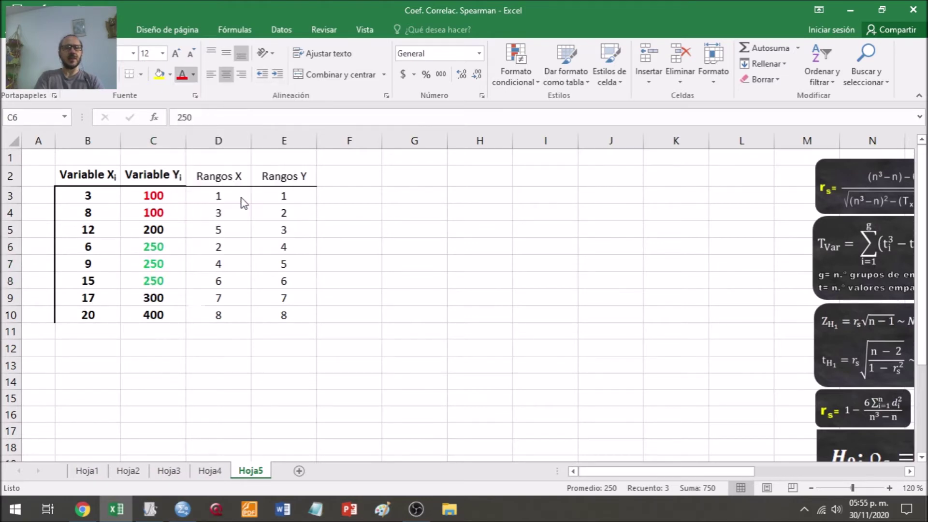
pyautogui.click(155, 248)
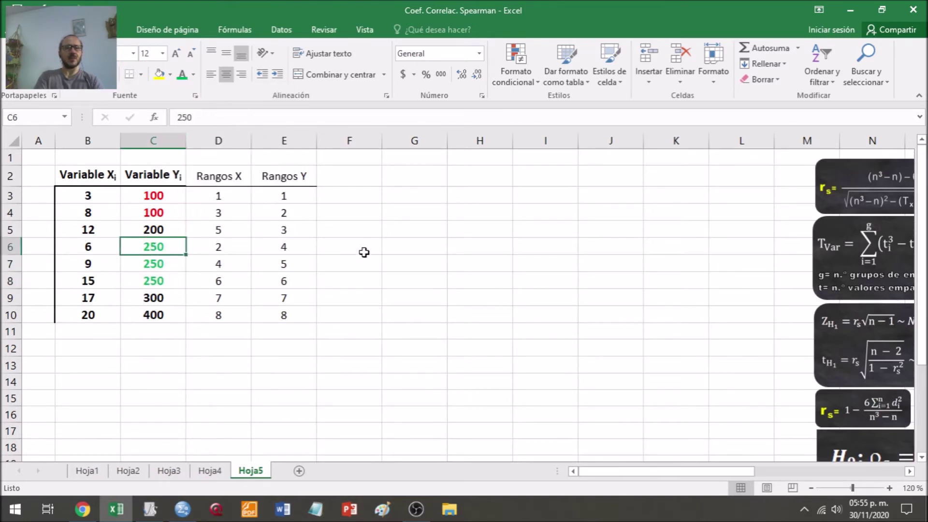
# - Replace the Rangos Y ranks of the two tied 100 values, E3 and E4, with the averaged rank 1.5
pyautogui.click(258, 274)
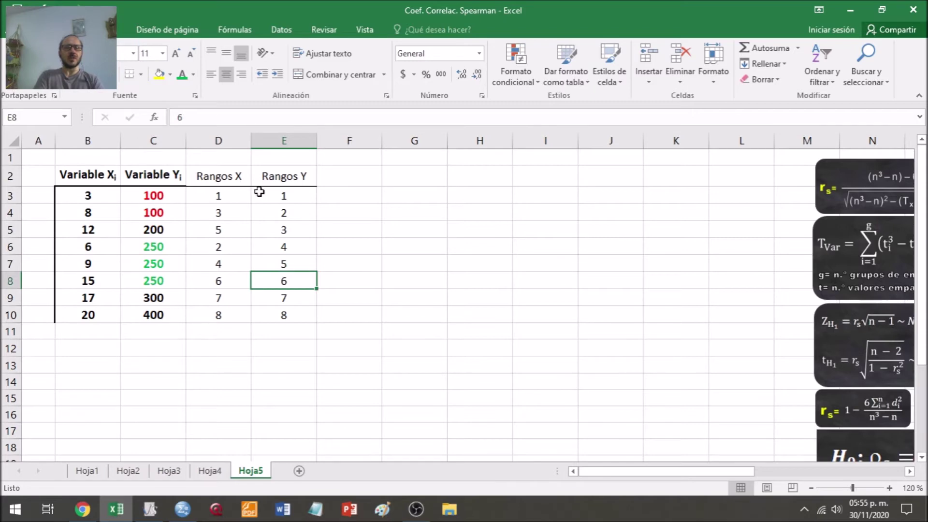
pyautogui.click(303, 193)
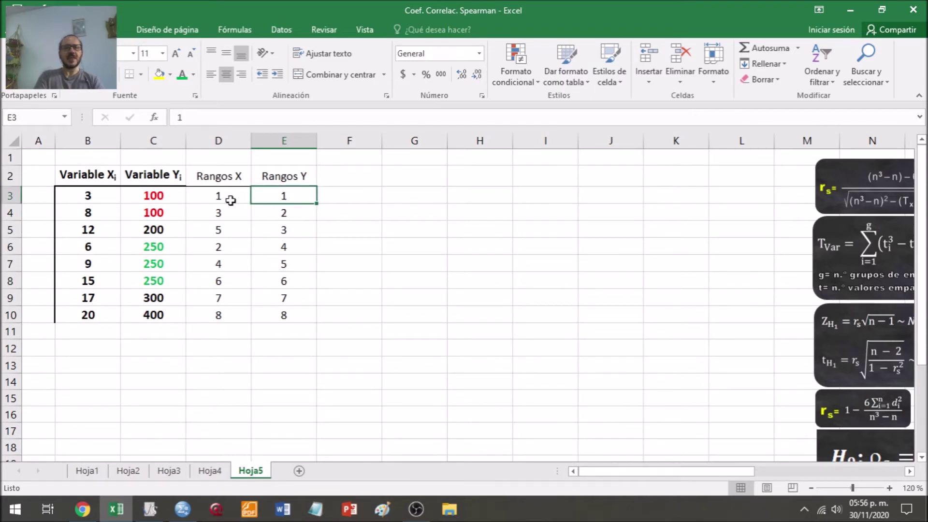
pyautogui.moveTo(295, 196); pyautogui.dragTo(294, 211)
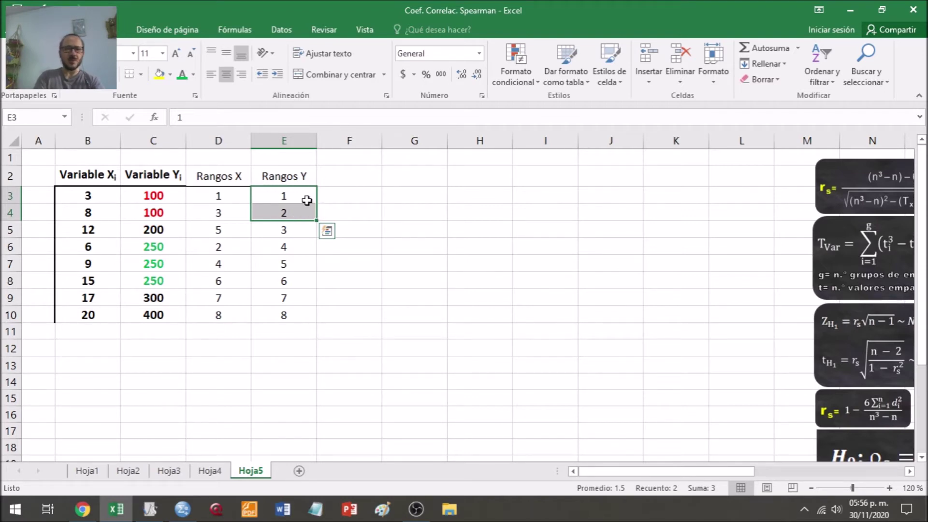
pyautogui.click(306, 200)
pyautogui.write('1.5')
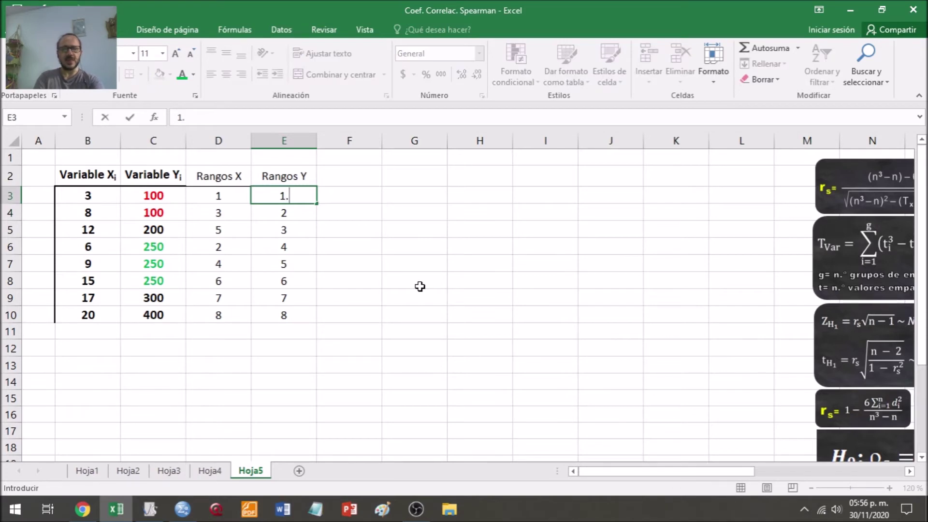
pyautogui.press('Return')
pyautogui.write('1.5')
pyautogui.press('Return')
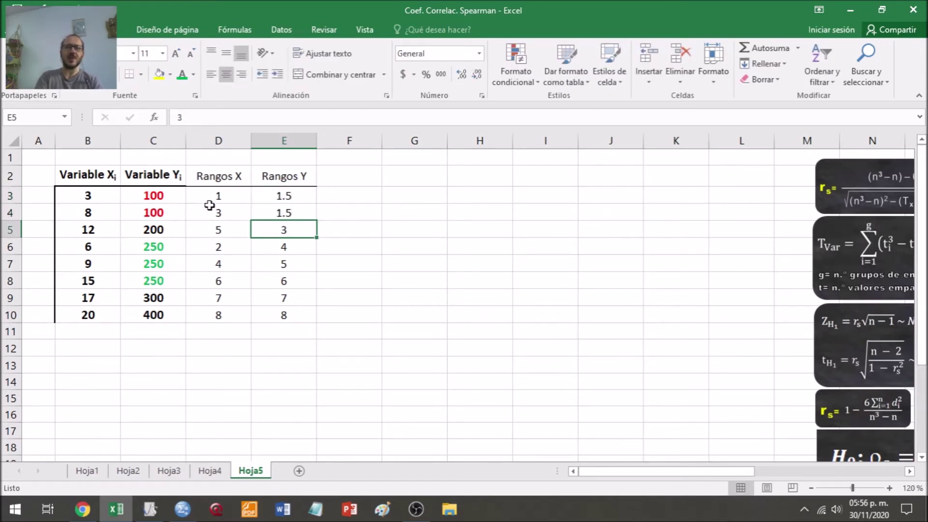
# - Give the three tied 250 values the averaged rank 5 by setting E6 and E8 to 5
pyautogui.moveTo(294, 248); pyautogui.dragTo(296, 282)
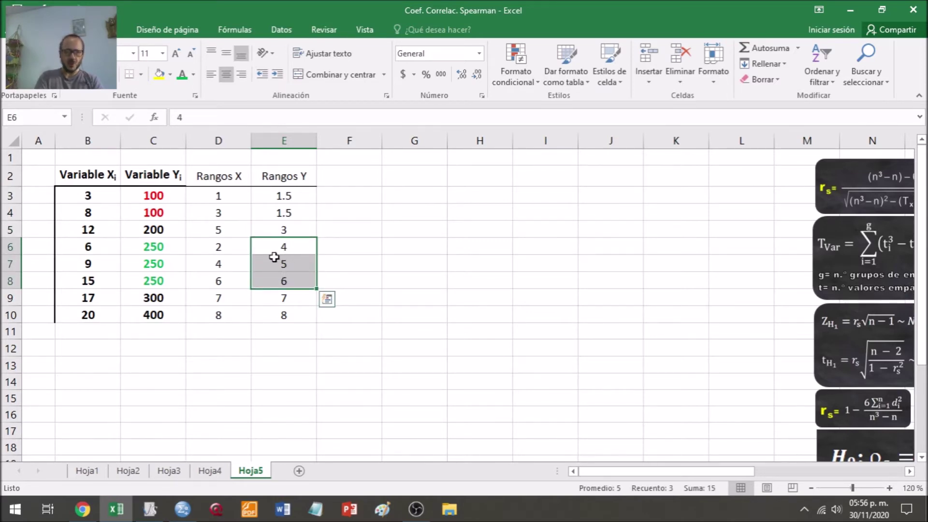
pyautogui.click(305, 246)
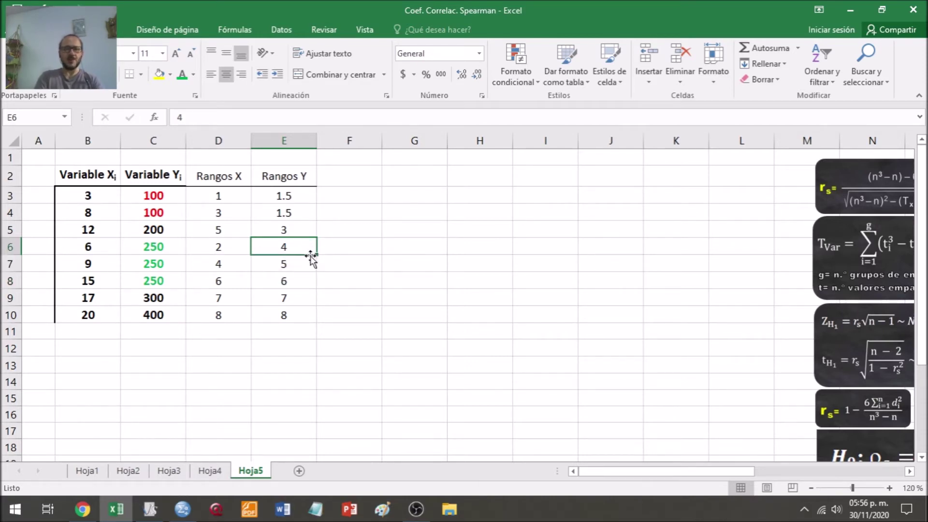
pyautogui.write('5')
pyautogui.press('Return')
pyautogui.press('Return')
pyautogui.write('5')
pyautogui.press('Return')
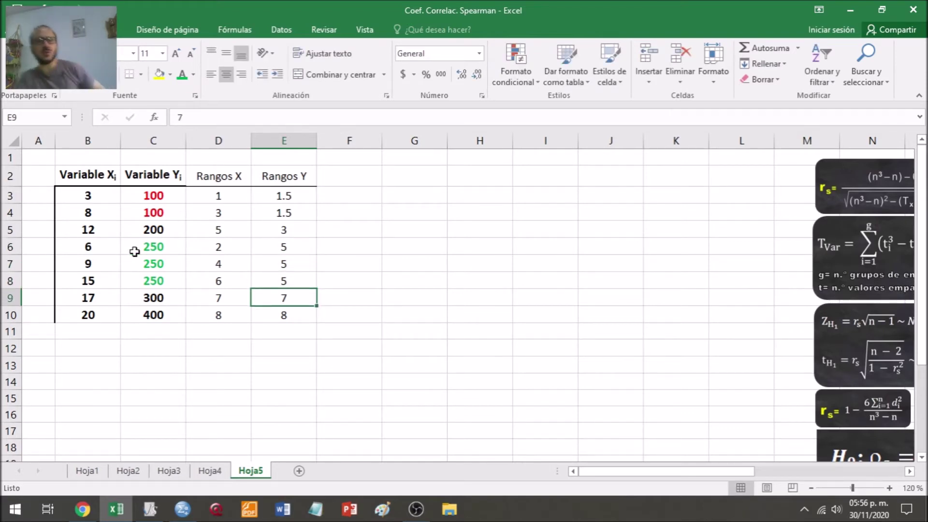
pyautogui.click(388, 288)
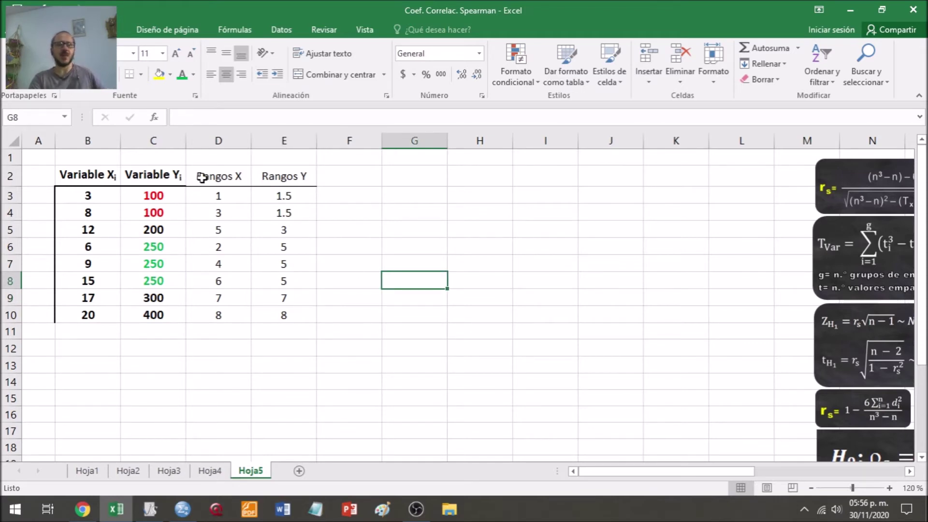
# - Insert an empty column before Rangos X and shade the shifted rank table, E2:F10, light gold
pyautogui.rightClick(201, 139)
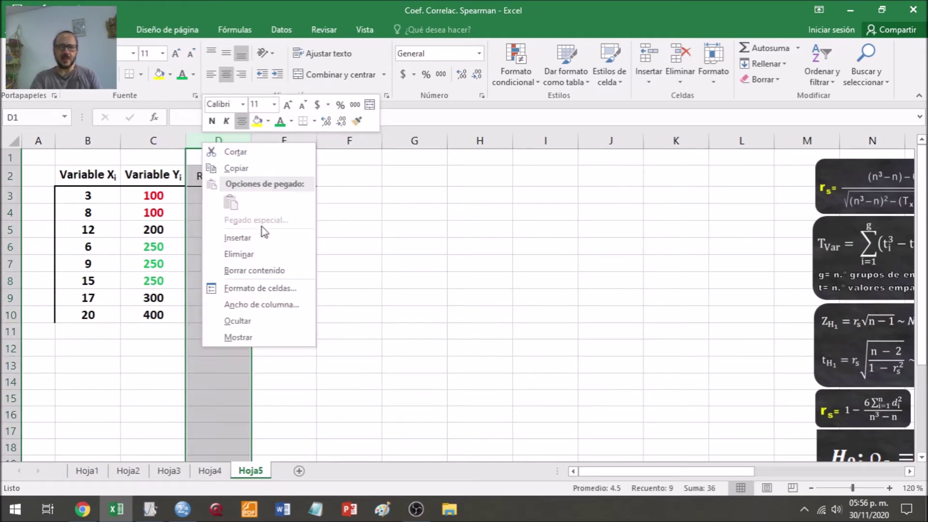
pyautogui.click(263, 244)
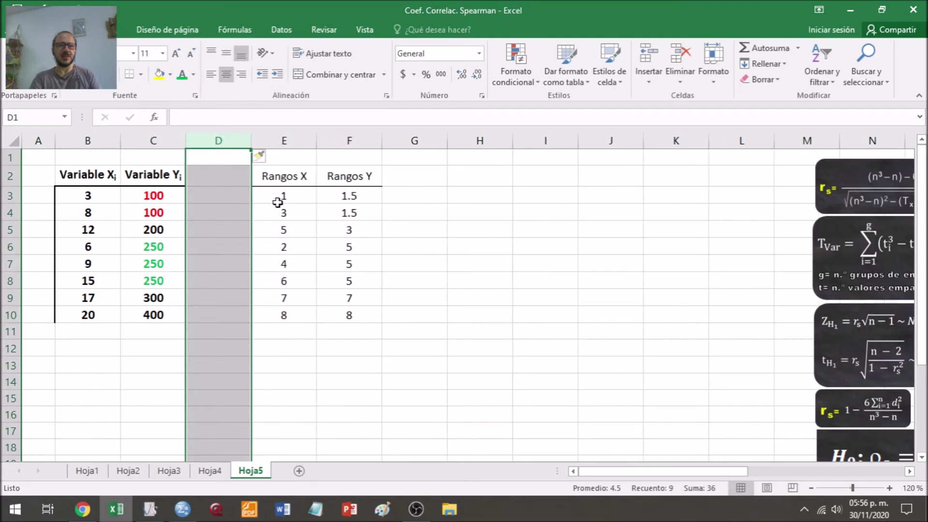
pyautogui.moveTo(285, 178); pyautogui.dragTo(341, 315)
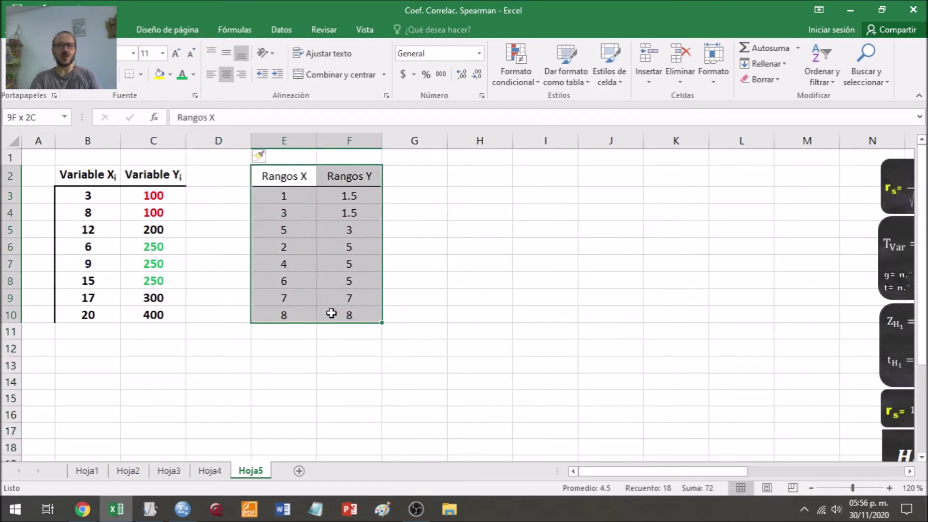
pyautogui.click(170, 74)
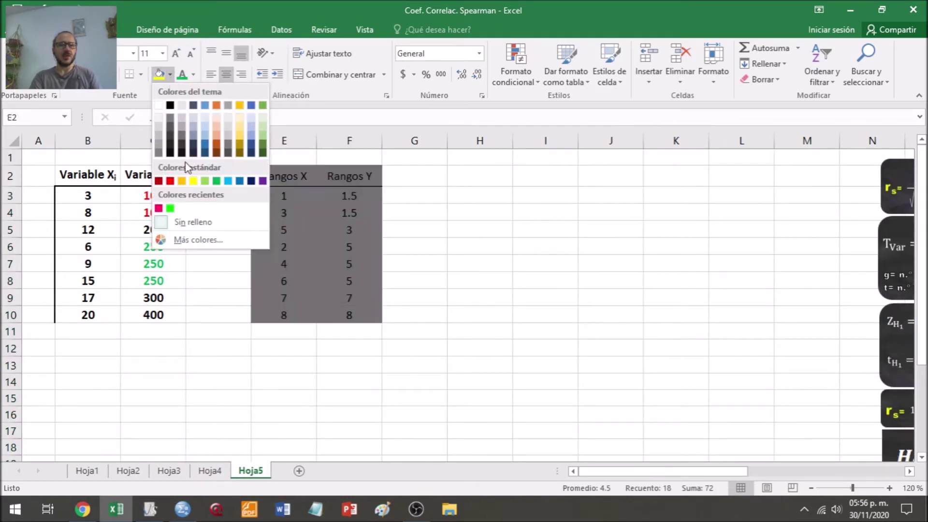
pyautogui.click(243, 129)
pyautogui.click(370, 249)
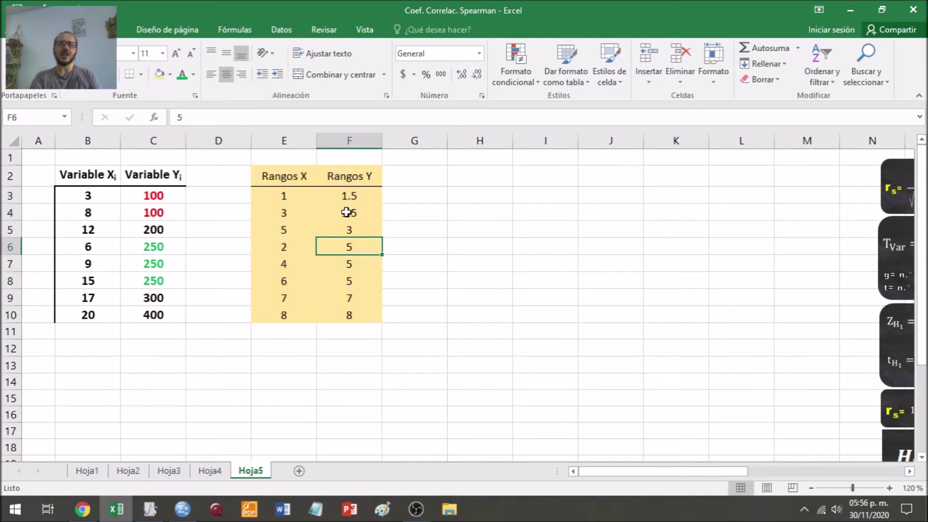
# - Narrow the empty column D between the variables and the rank table to about half its width
pyautogui.moveTo(250, 143); pyautogui.dragTo(218, 143)
pyautogui.click(317, 212)
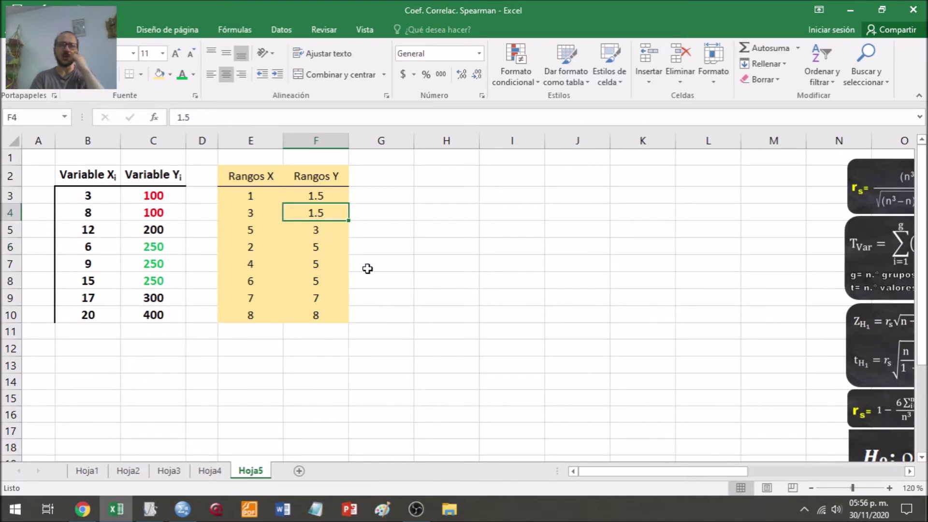
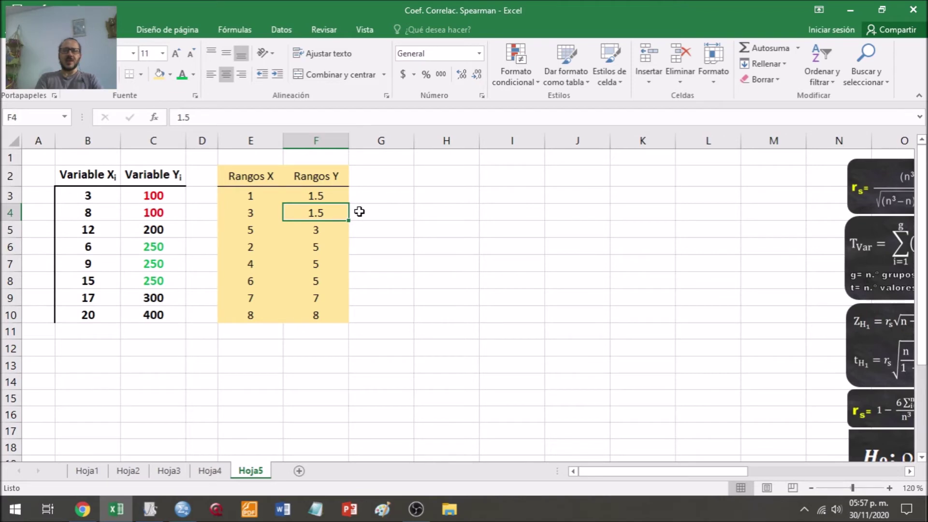
# - Change the two tied Variable Yi values of 100 in C3 and C4 to 1
pyautogui.click(175, 198)
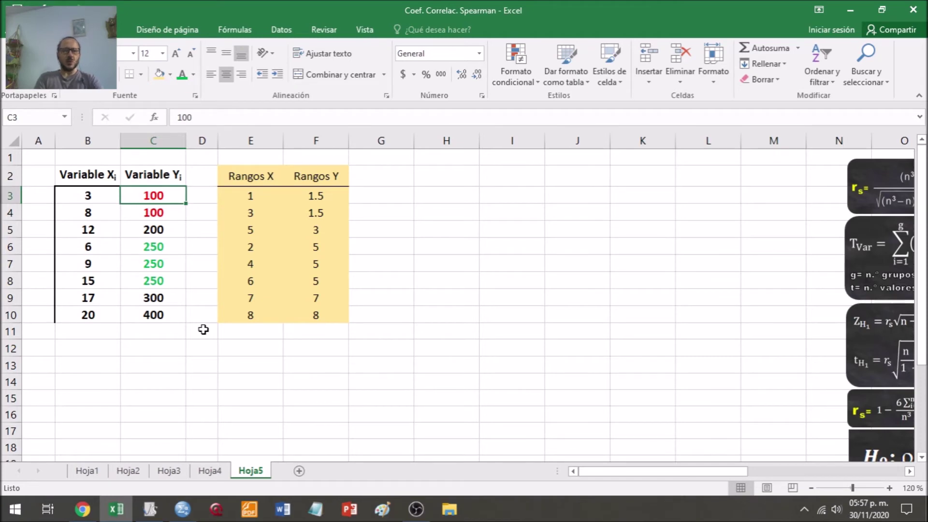
pyautogui.write('1')
pyautogui.press('Return')
pyautogui.write('1')
pyautogui.press('Return')
pyautogui.press('Return')
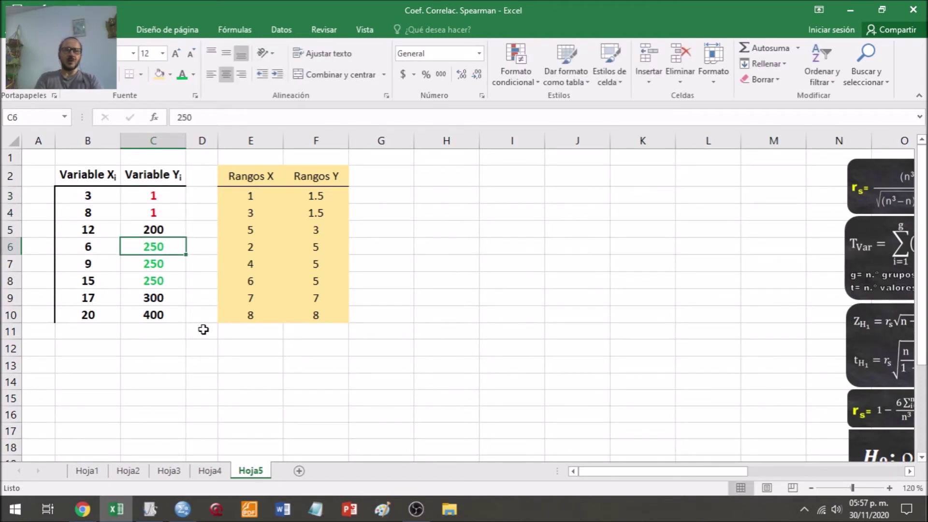
# - Compare the tied Variable Yi values in C3:C4 with their averaged Rangos Y ranks in F3:F4
pyautogui.press('Up')
pyautogui.press('Up')
pyautogui.press('Right')
pyautogui.press('Right')
pyautogui.press('Right')
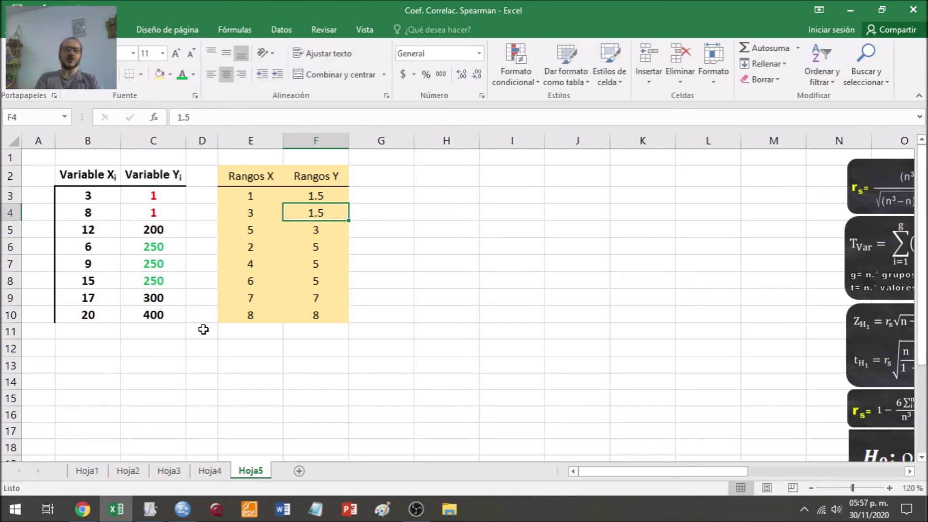
pyautogui.press('Up')
pyautogui.press('Down')
pyautogui.press('Left')
pyautogui.press('Left')
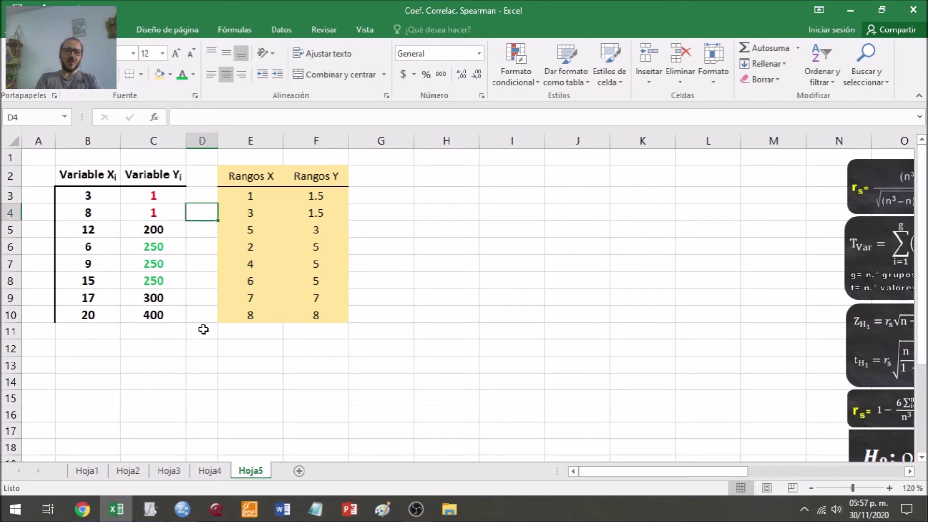
pyautogui.press('Left')
pyautogui.press('Up')
pyautogui.press('Right')
pyautogui.press('Left')
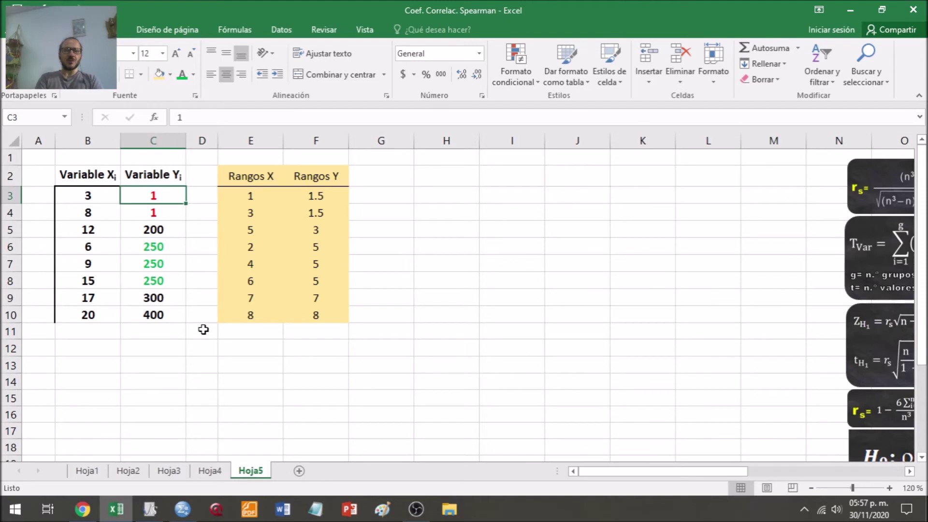
# - Undo the two changes made to the tied Variable Yi values in C3:C4
pyautogui.click(433, 175)
pyautogui.hotkey('ctrl', 'z')
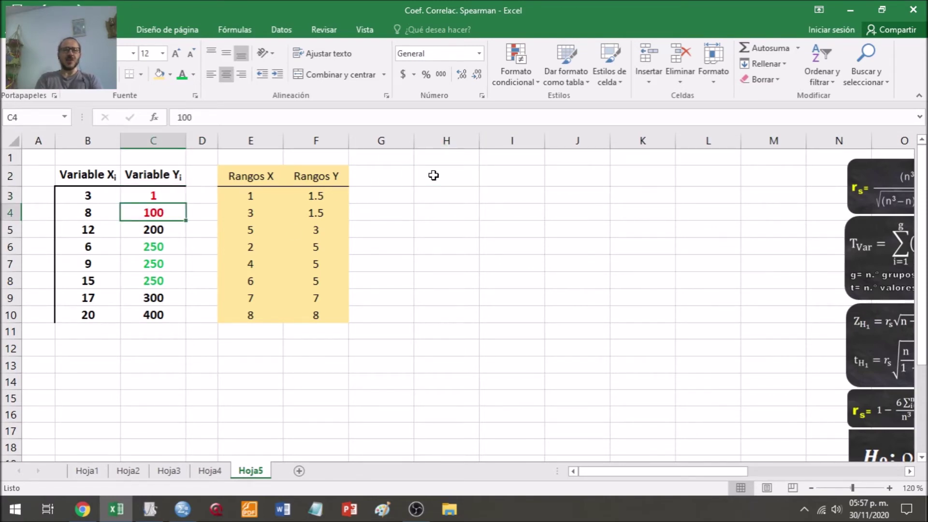
pyautogui.hotkey('ctrl', 'z')
pyautogui.click(417, 197)
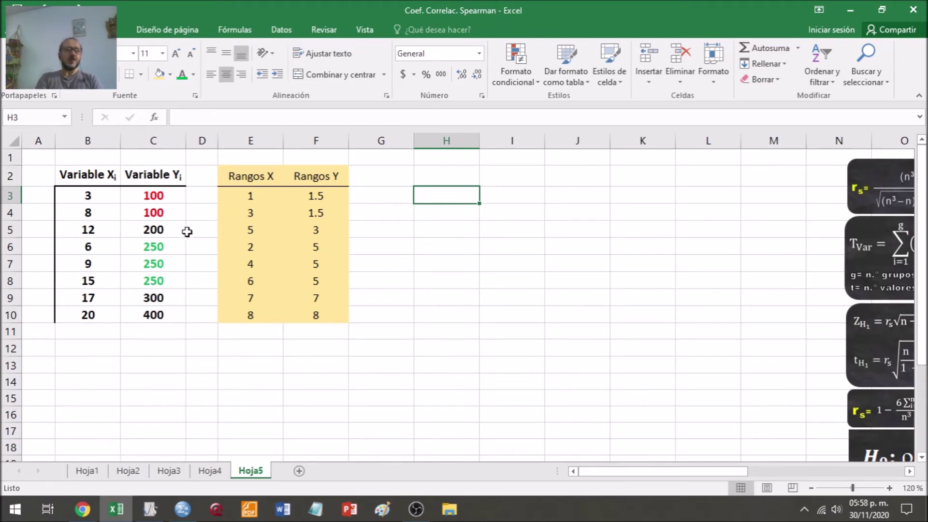
# - Insert a scatter chart of the Variable Xi and Variable Yi data in B3:C10 and apply a dark chart style
pyautogui.moveTo(79, 188); pyautogui.dragTo(160, 314)
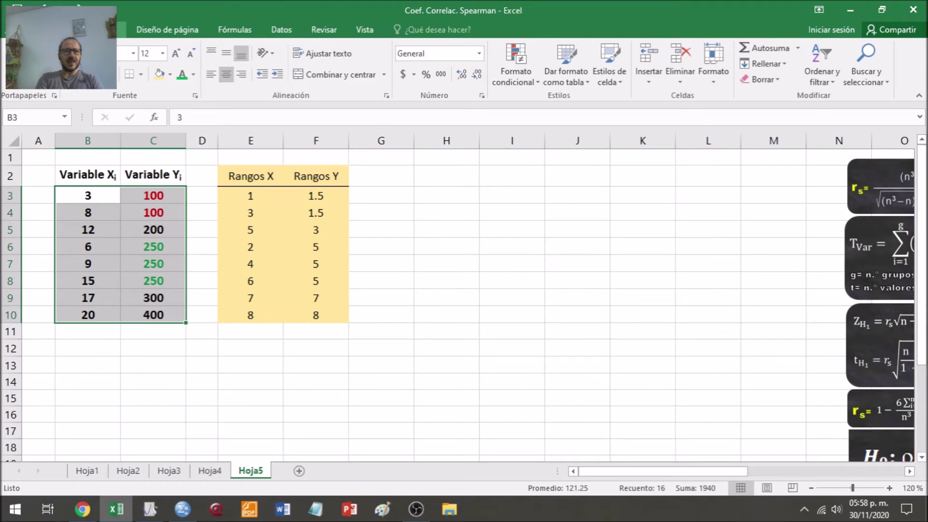
pyautogui.click(122, 29)
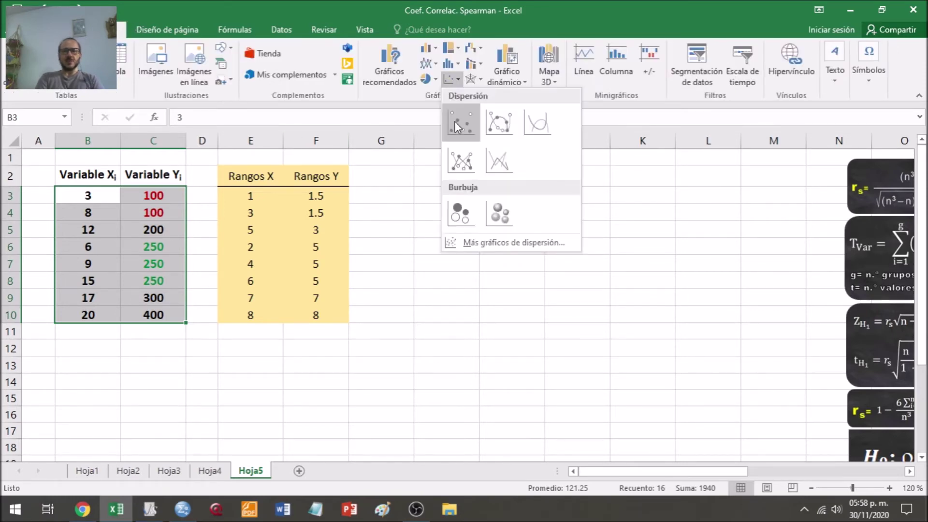
pyautogui.click(458, 122)
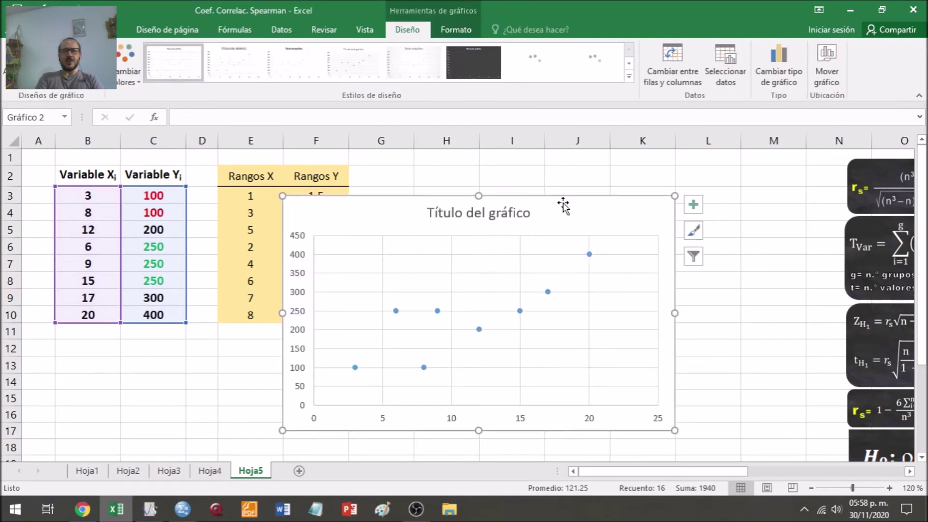
pyautogui.click(628, 76)
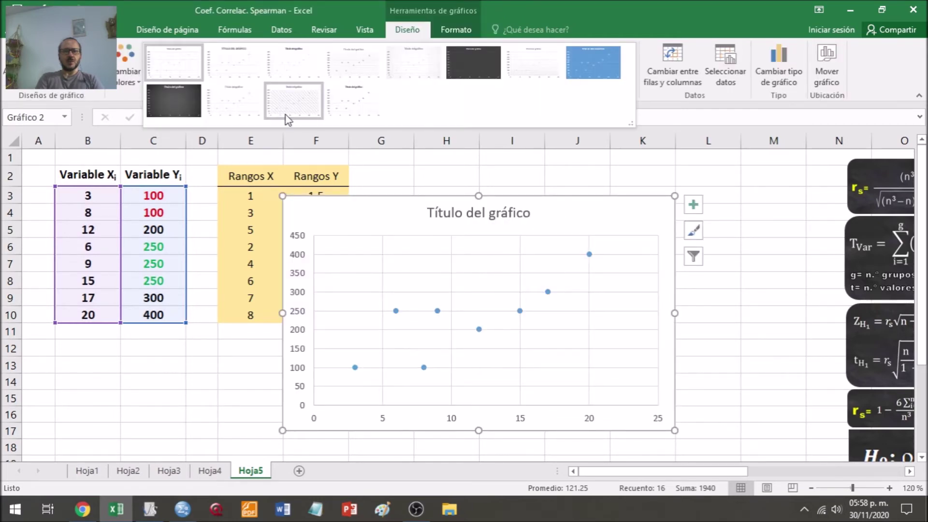
pyautogui.click(289, 118)
# - Fill the scatter chart's data markers with yellow and delete the chart title
pyautogui.click(548, 294)
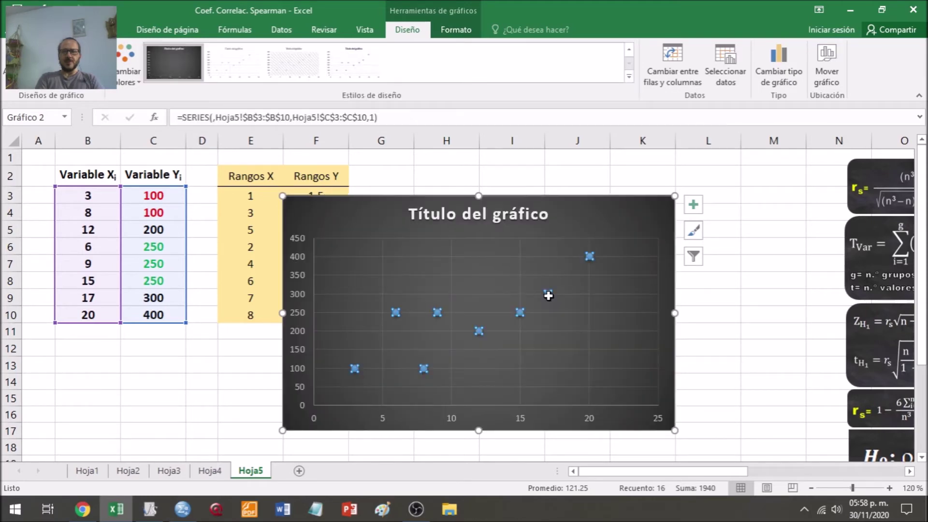
pyautogui.rightClick(548, 295)
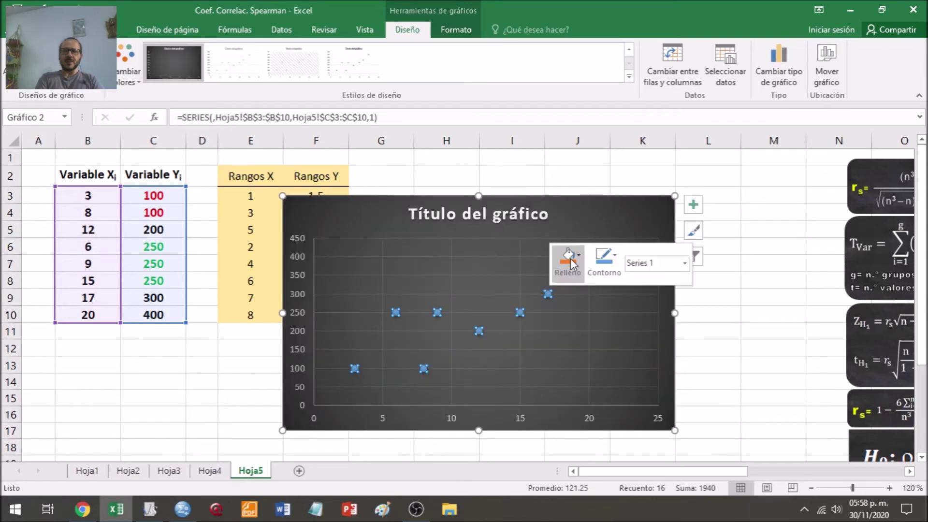
pyautogui.click(568, 257)
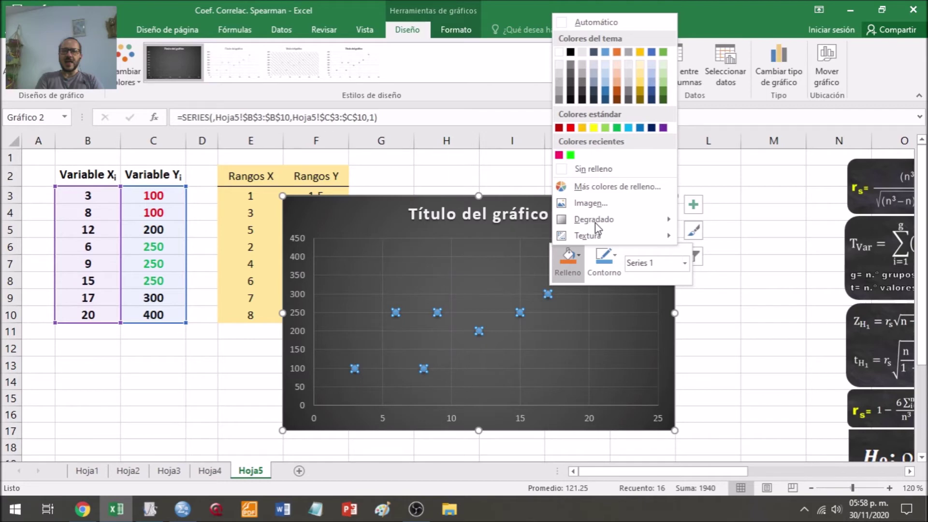
pyautogui.click(550, 223)
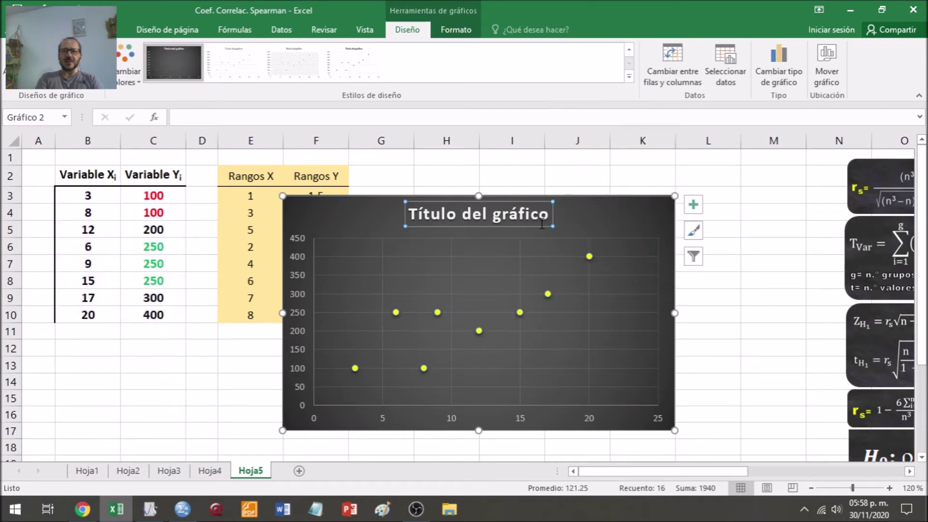
pyautogui.press('Delete')
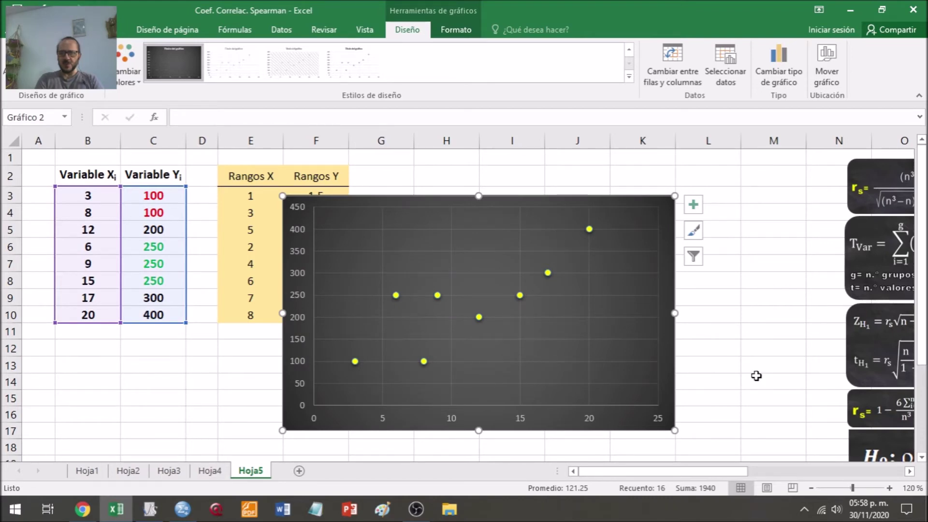
# - Add a linear trendline to the scatter chart's data series
pyautogui.keyDown('ctrl'); pyautogui.scroll(2, 756, 376); pyautogui.keyUp('ctrl')
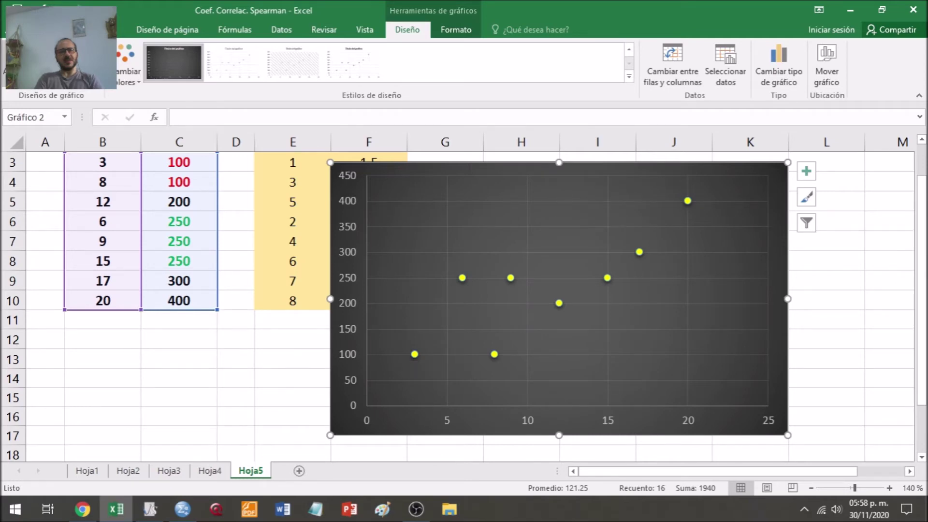
pyautogui.click(21, 62)
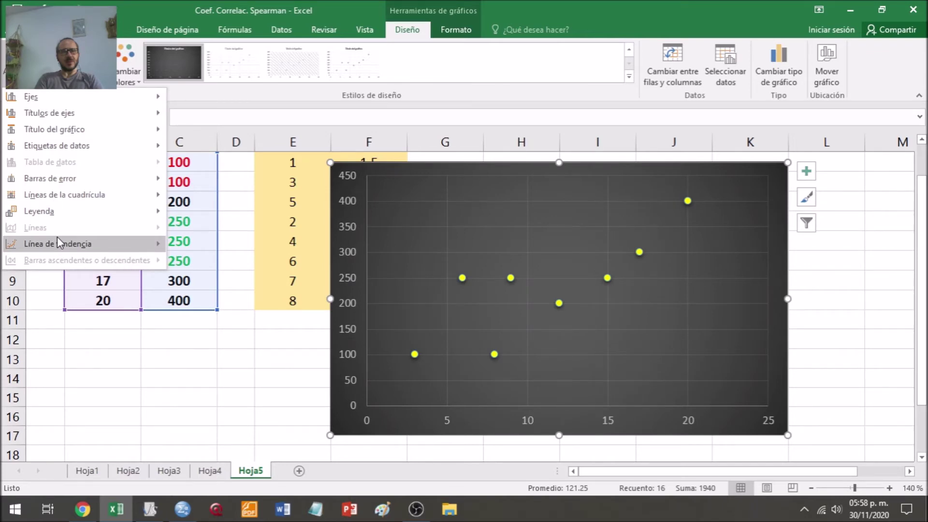
pyautogui.press('Escape')
pyautogui.press('Delete')
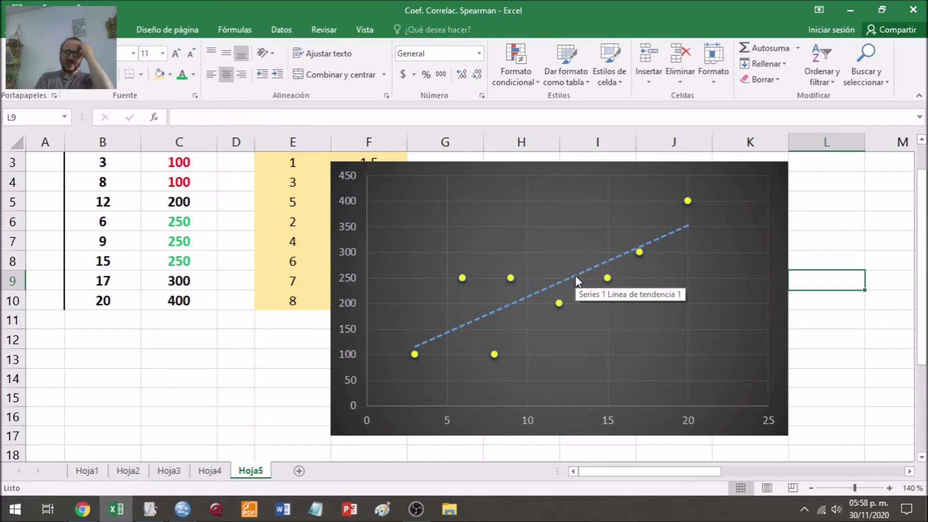
# - Delete the scatter chart from the rank sheet
pyautogui.click(575, 278)
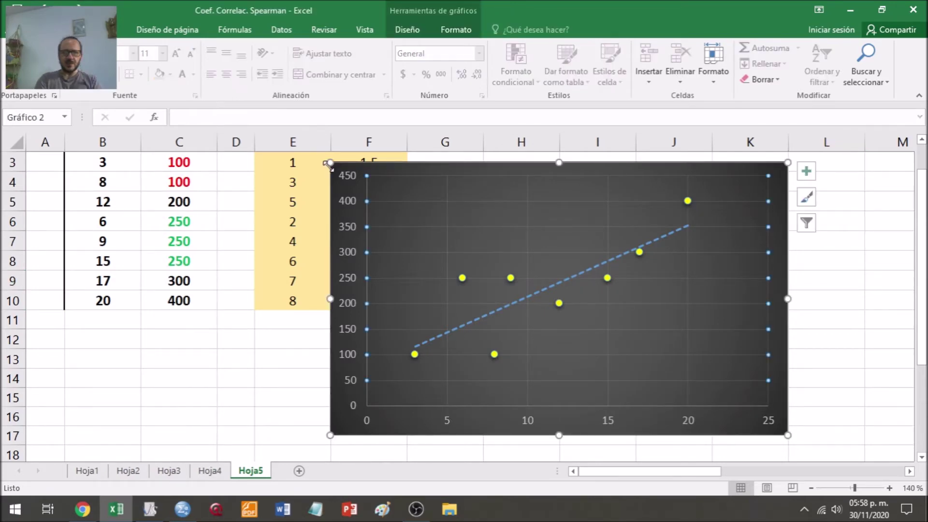
pyautogui.click(329, 167)
pyautogui.press('Delete')
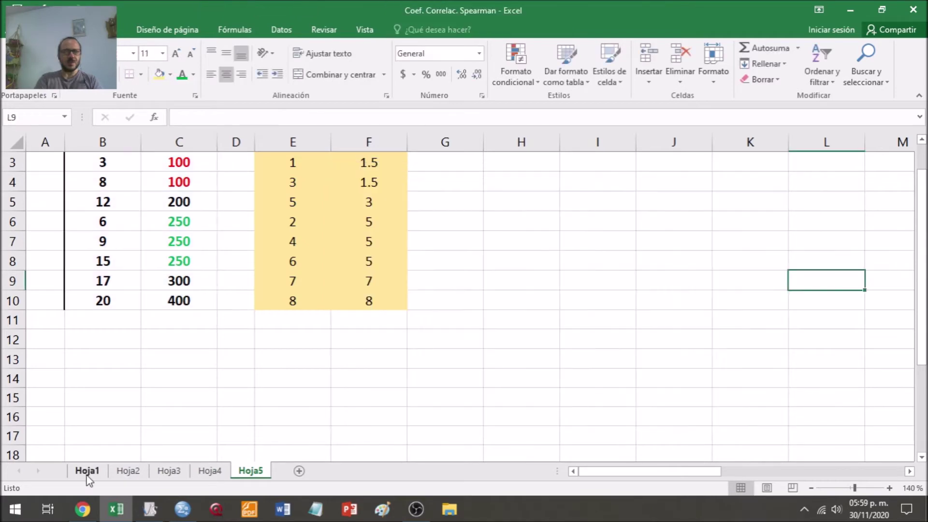
# - On sheet Hoja1, replace the Edad values in C6:C11 with 1, 2, 3, 4, 5 and 6
pyautogui.click(87, 472)
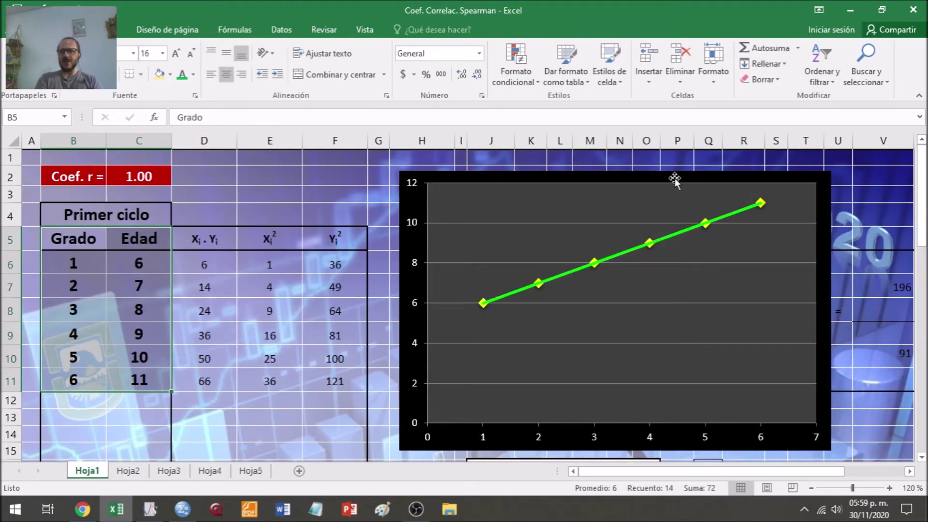
pyautogui.click(144, 283)
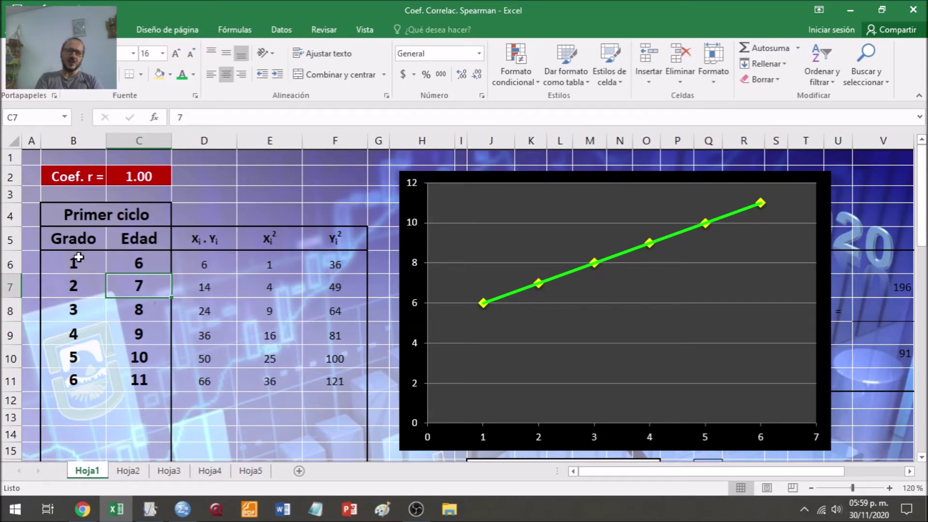
pyautogui.moveTo(146, 259); pyautogui.dragTo(141, 377)
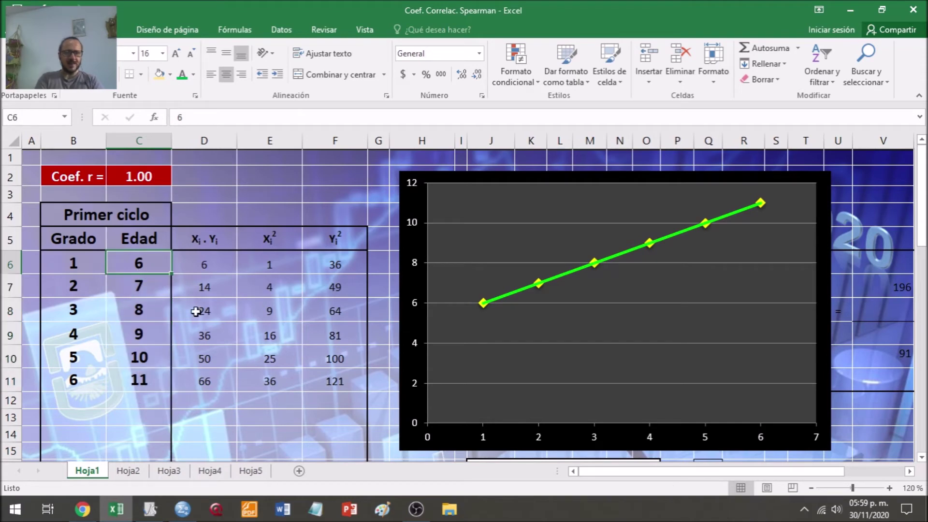
pyautogui.write('1')
pyautogui.press('Return')
pyautogui.write('2')
pyautogui.press('Return')
pyautogui.write('34')
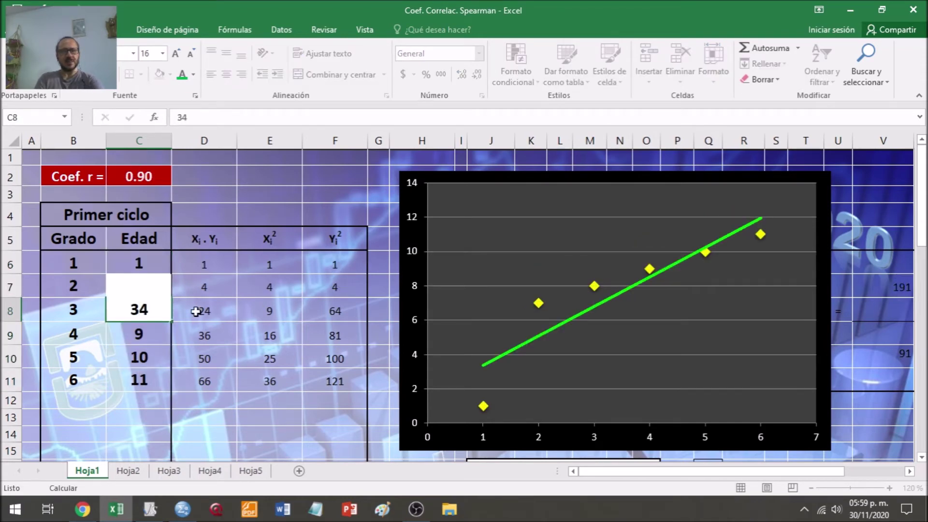
pyautogui.press('Return')
pyautogui.write('5')
pyautogui.press('Up')
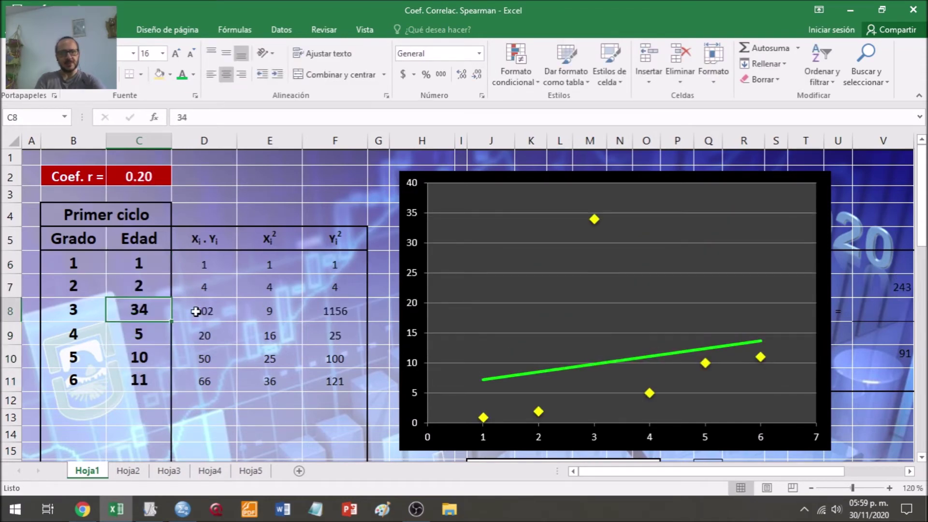
pyautogui.write('3')
pyautogui.press('Return')
pyautogui.write('4')
pyautogui.press('Return')
pyautogui.write('5')
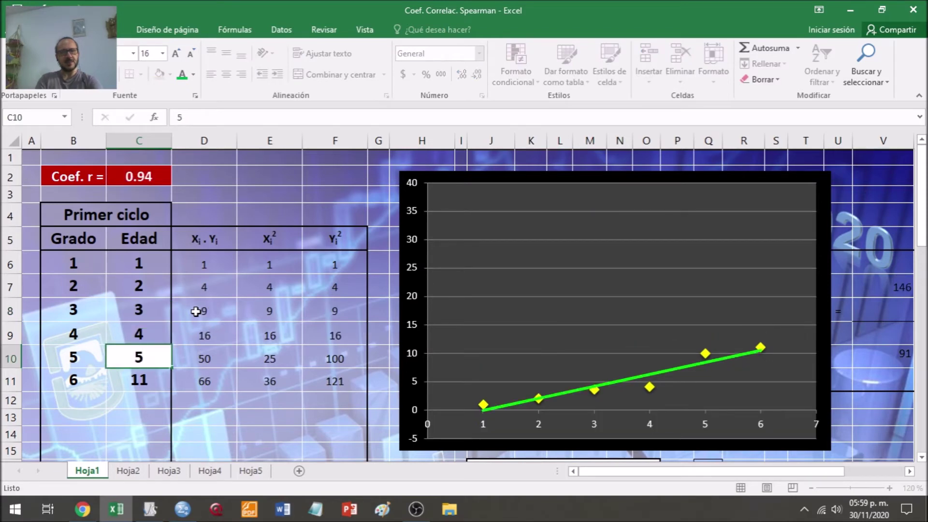
pyautogui.press('Return')
pyautogui.write('6')
pyautogui.press('Tab')
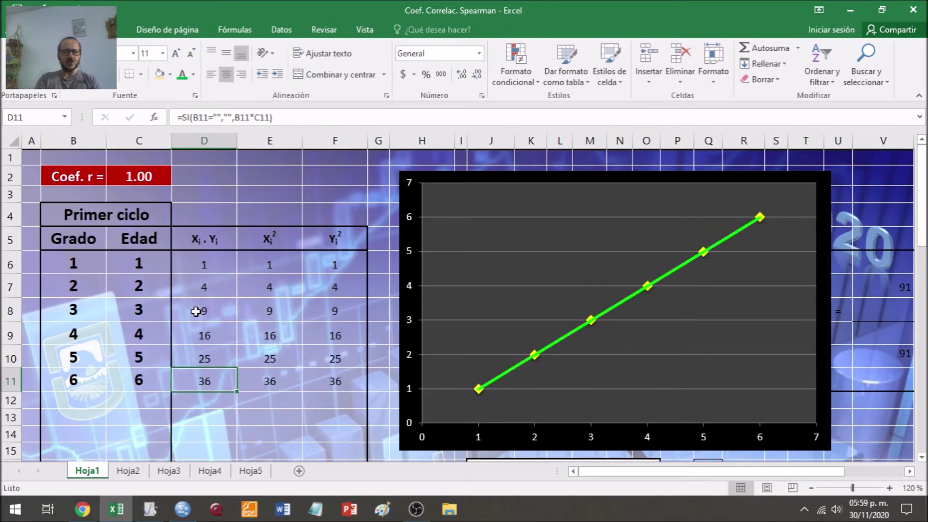
# - Compare the Grado and Edad values pair by pair in B6:C11 against the correlation coefficient r
pyautogui.moveTo(73, 263); pyautogui.dragTo(130, 264)
pyautogui.moveTo(81, 285); pyautogui.dragTo(129, 286)
pyautogui.moveTo(89, 309); pyautogui.dragTo(137, 306)
pyautogui.moveTo(82, 333); pyautogui.dragTo(131, 332)
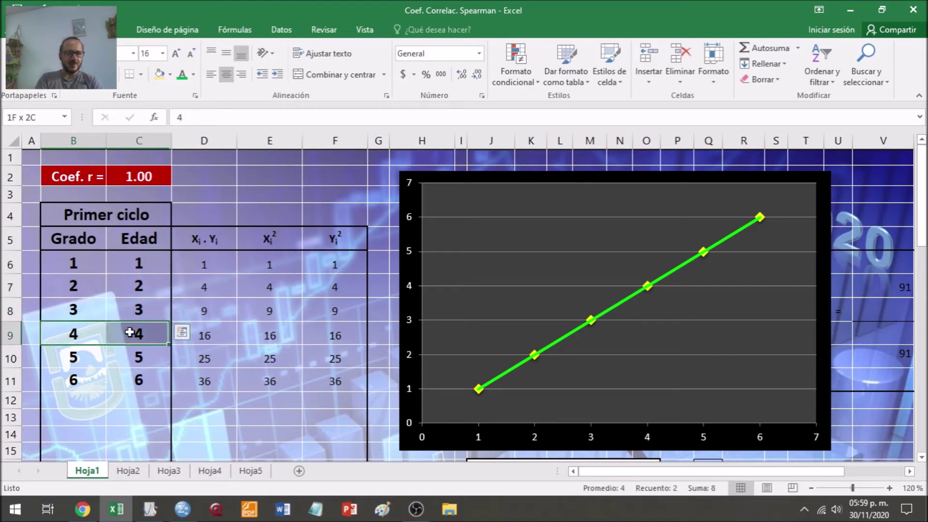
pyautogui.click(81, 263)
pyautogui.moveTo(81, 263); pyautogui.dragTo(129, 264)
pyautogui.moveTo(77, 286); pyautogui.dragTo(139, 285)
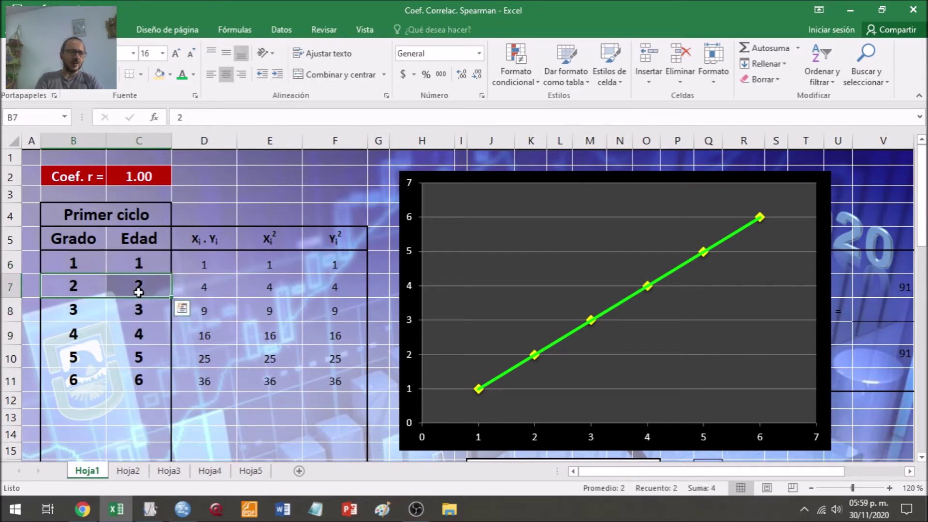
pyautogui.moveTo(79, 309); pyautogui.dragTo(126, 312)
pyautogui.click(77, 261)
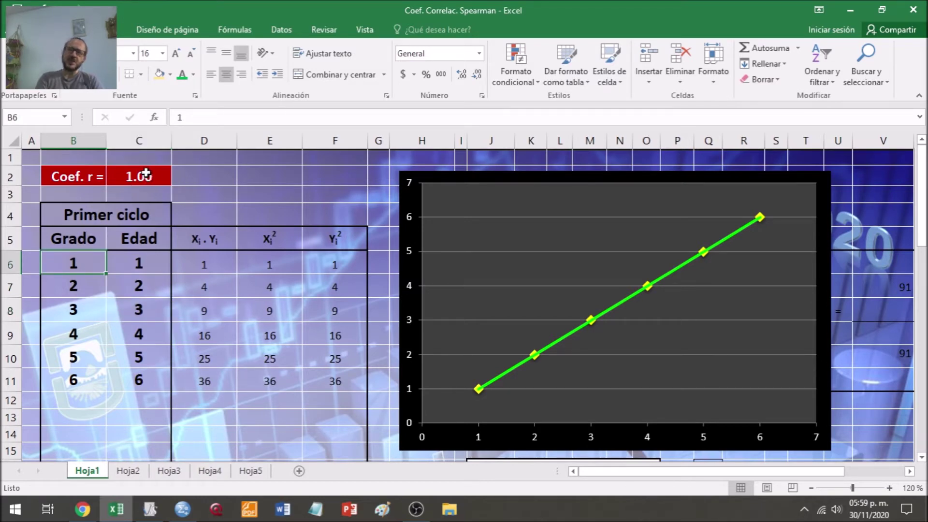
pyautogui.moveTo(128, 264); pyautogui.dragTo(88, 374)
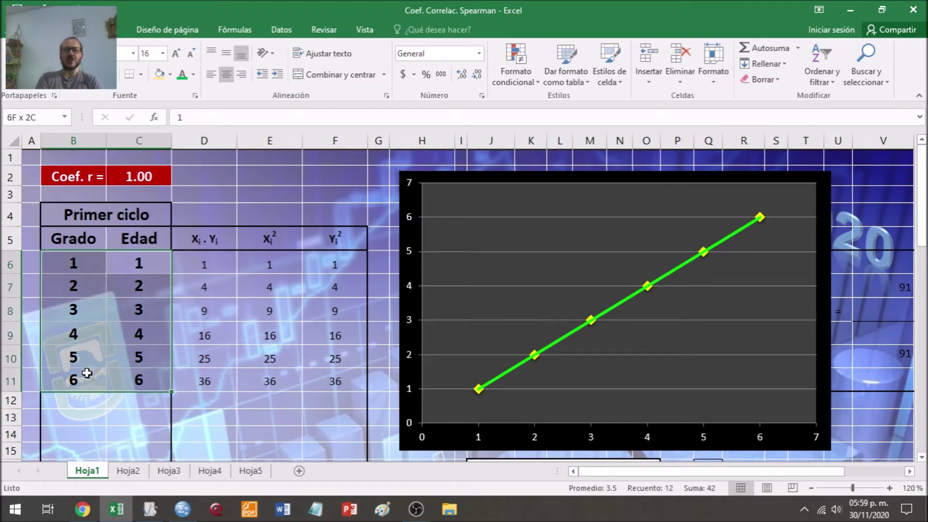
# - Reverse the Edad values in C6:C11 to 6, 5, 4, 3, 2 and 1
pyautogui.click(130, 264)
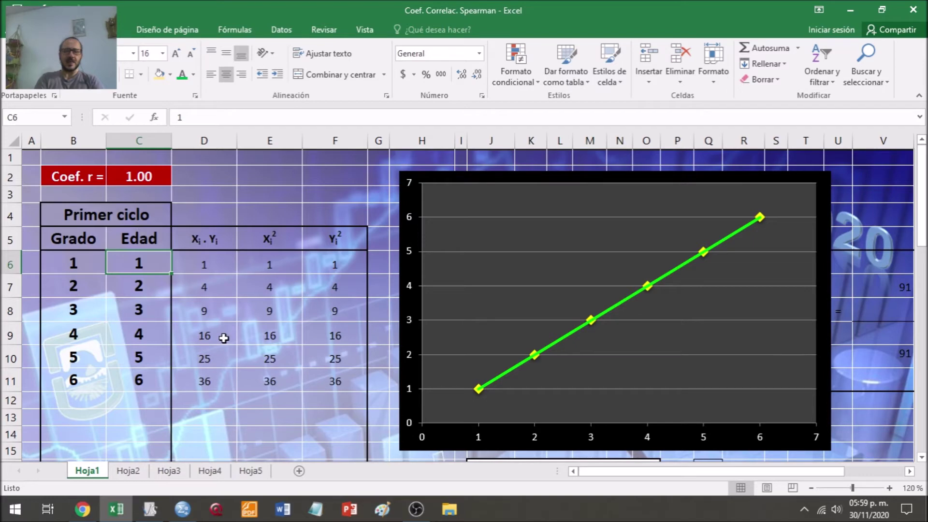
pyautogui.write('6')
pyautogui.press('Return')
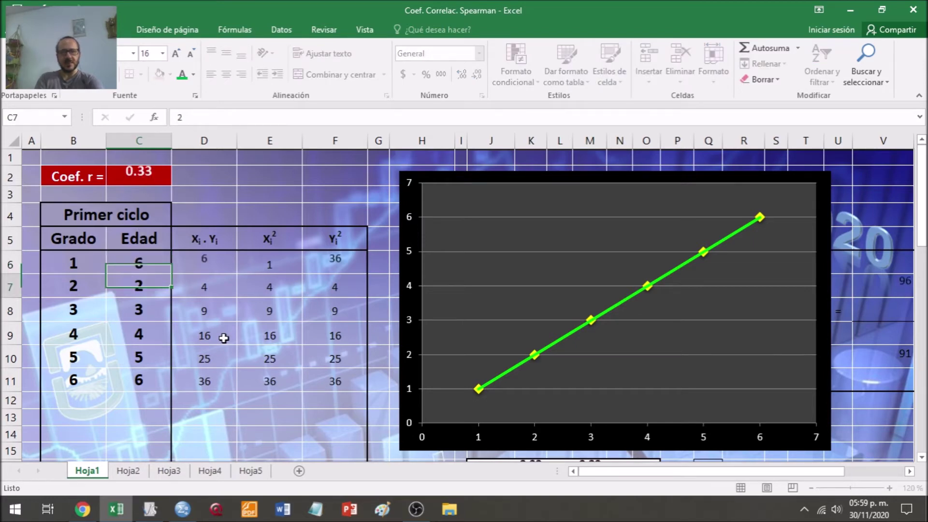
pyautogui.write('5')
pyautogui.press('Return')
pyautogui.write('4')
pyautogui.press('Return')
pyautogui.write('3')
pyautogui.press('Return')
pyautogui.write('2')
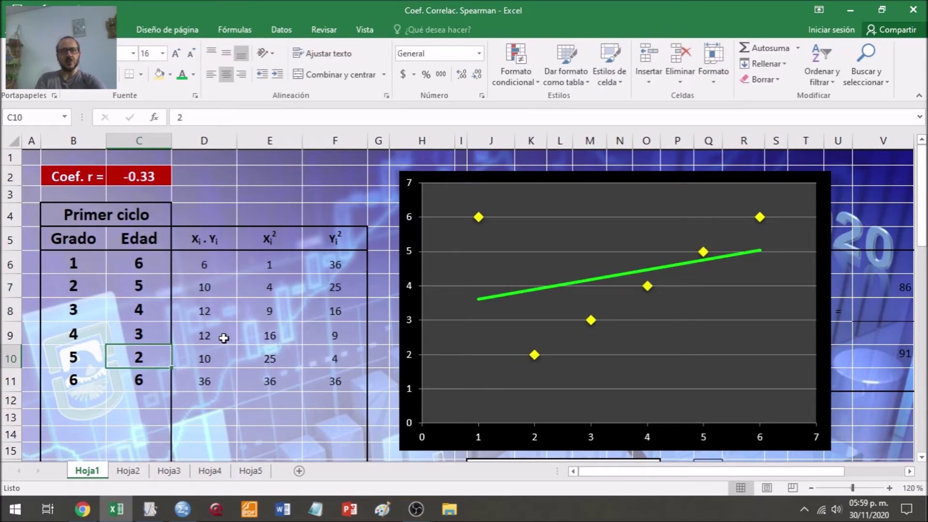
pyautogui.press('Return')
pyautogui.write('1')
pyautogui.press('Return')
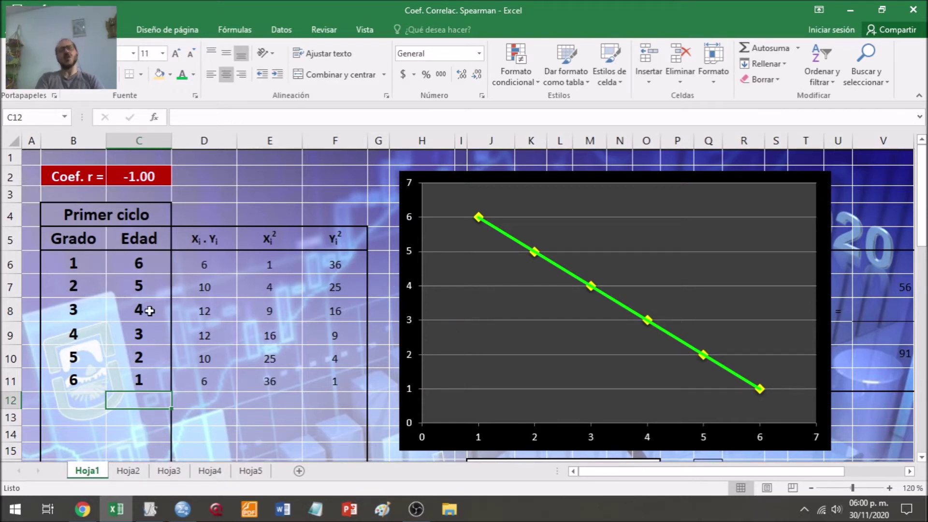
# - On sheet Hoja5, move the tie-corrected rs formula picture directly below the data and rank tables and enlarge it to span about columns A to G
pyautogui.click(250, 470)
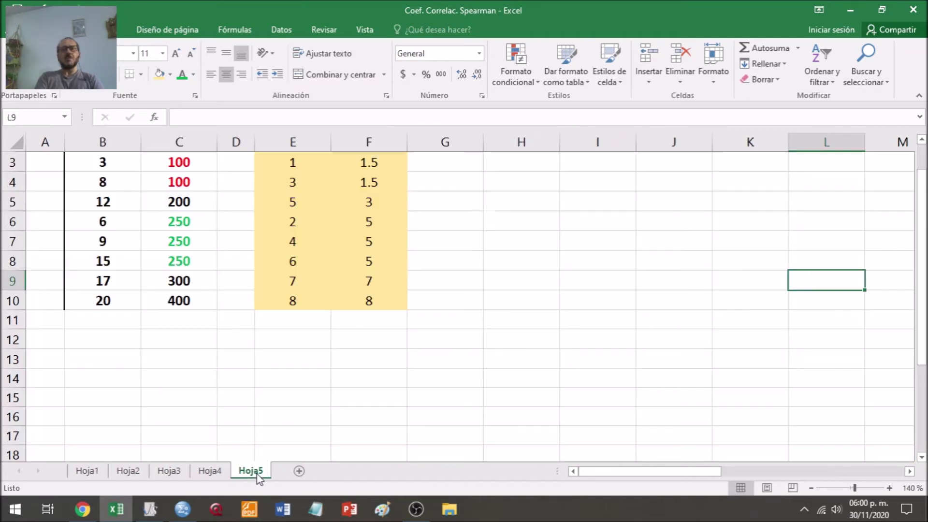
pyautogui.click(512, 252)
pyautogui.press('Up')
pyautogui.press('Up')
pyautogui.press('Up')
pyautogui.press('Up')
pyautogui.press('Up')
pyautogui.press('Up')
pyautogui.press('Up')
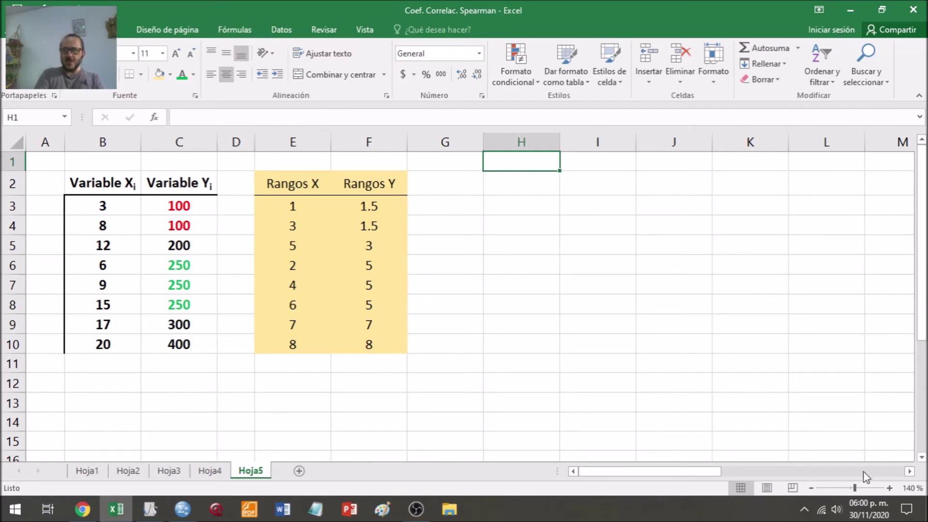
pyautogui.moveTo(908, 471); pyautogui.dragTo(909, 471)
pyautogui.moveTo(875, 218); pyautogui.dragTo(254, 348)
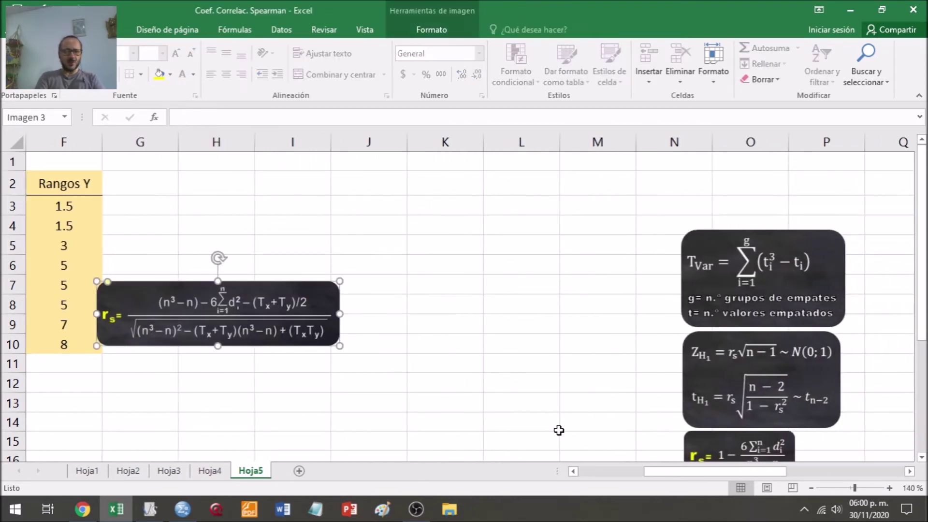
pyautogui.click(585, 471)
pyautogui.moveTo(402, 346); pyautogui.dragTo(317, 385)
pyautogui.moveTo(429, 358); pyautogui.dragTo(246, 421)
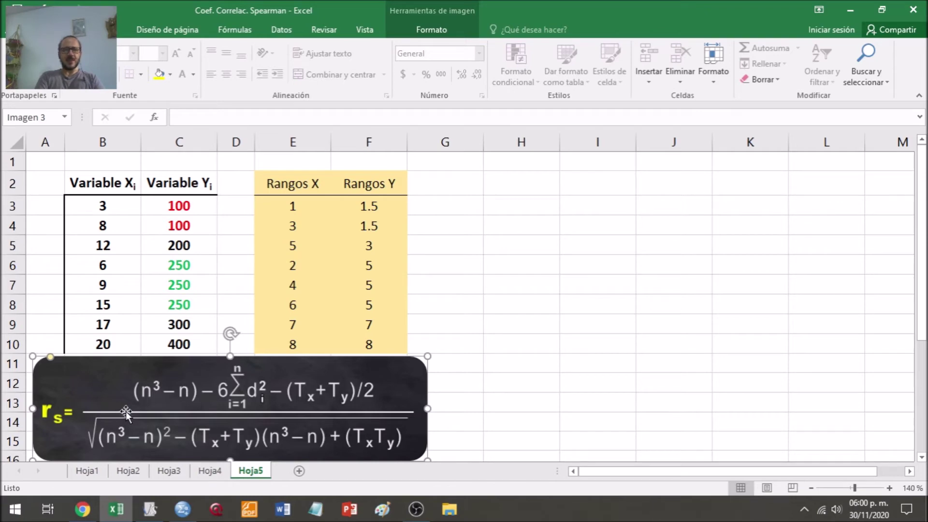
# - Move the rs formula picture beside the rank tables, clear of the data, and number the data rows 1 to 8 in A3:A10
pyautogui.moveTo(134, 382); pyautogui.dragTo(531, 294)
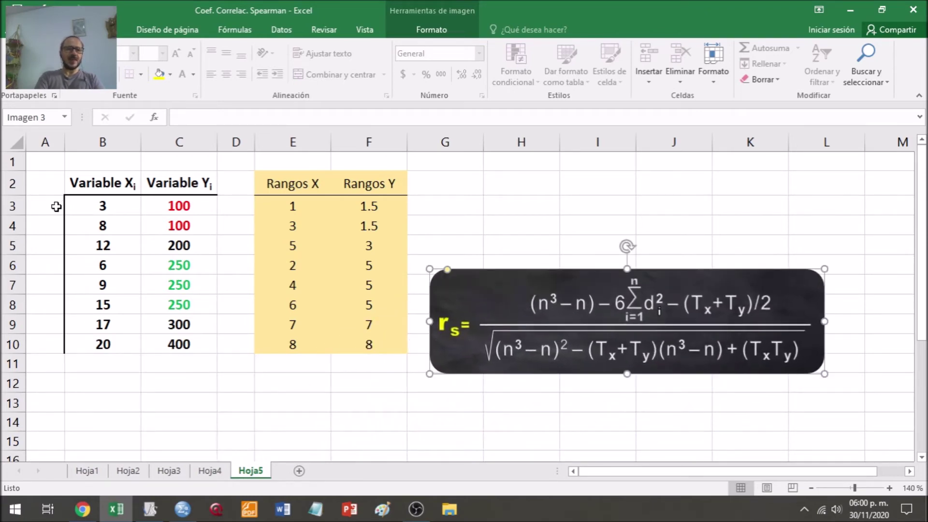
pyautogui.click(56, 206)
pyautogui.write('1')
pyautogui.press('Return')
pyautogui.write('2')
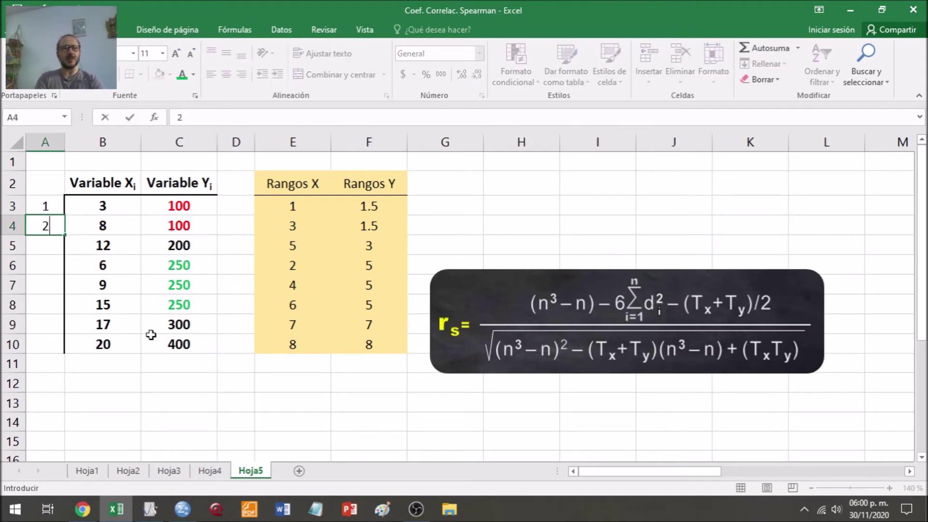
pyautogui.press('Return')
pyautogui.press('Up')
pyautogui.moveTo(64, 235); pyautogui.dragTo(69, 349)
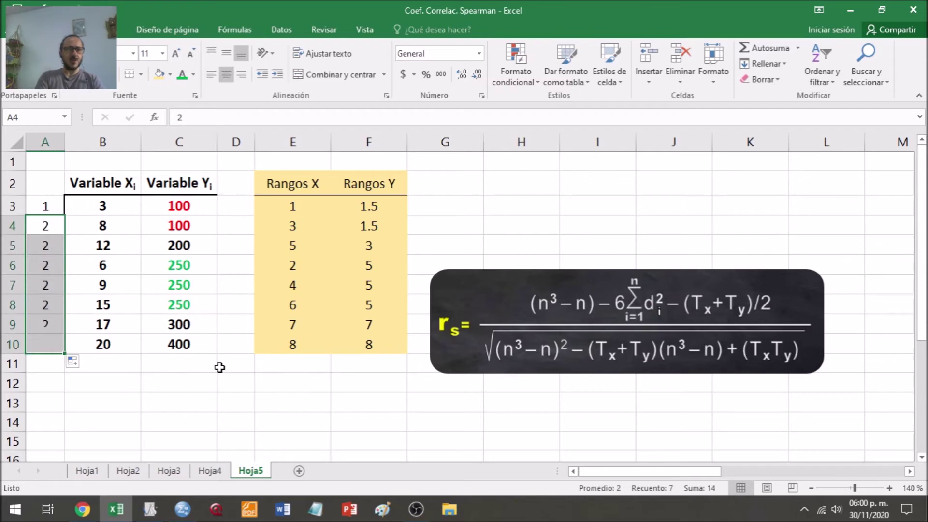
pyautogui.moveTo(41, 205); pyautogui.dragTo(66, 351)
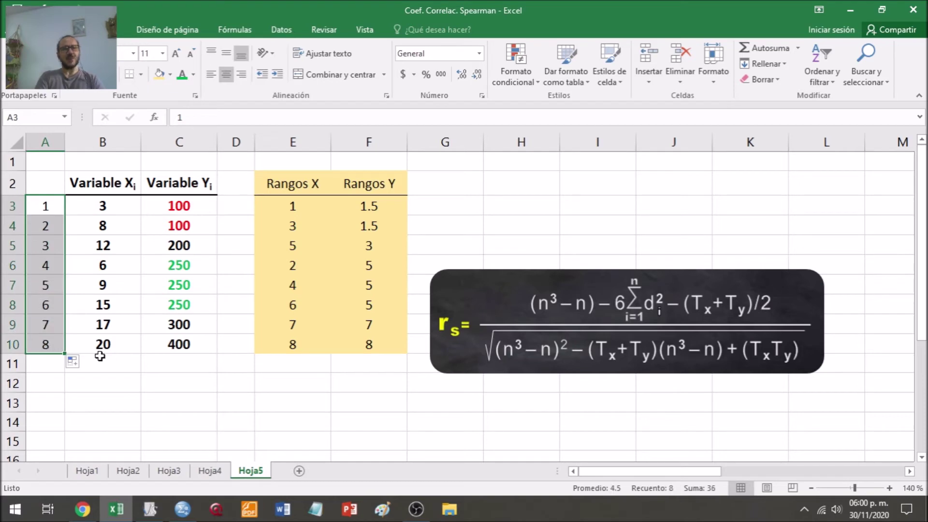
pyautogui.click(47, 361)
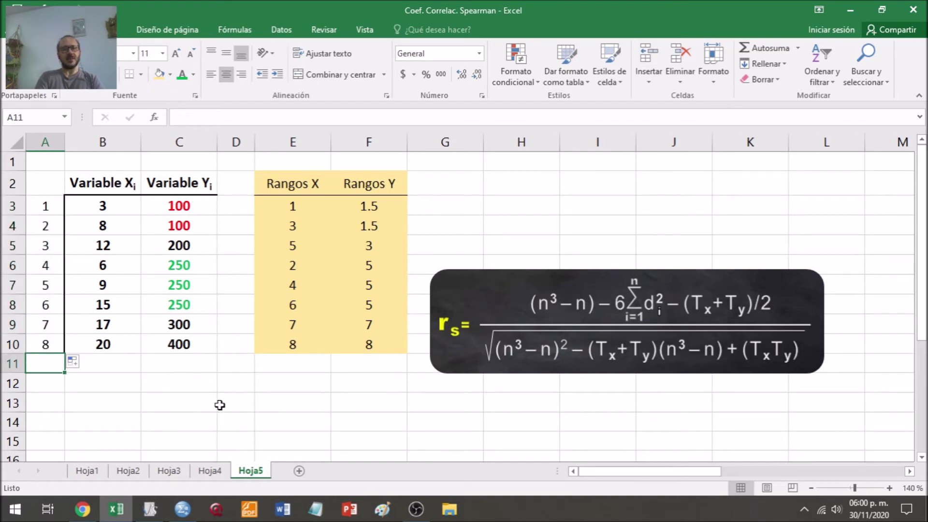
# - Enter the label "n:" in B11 and apply outside borders to C11
pyautogui.click(203, 387)
pyautogui.click(103, 362)
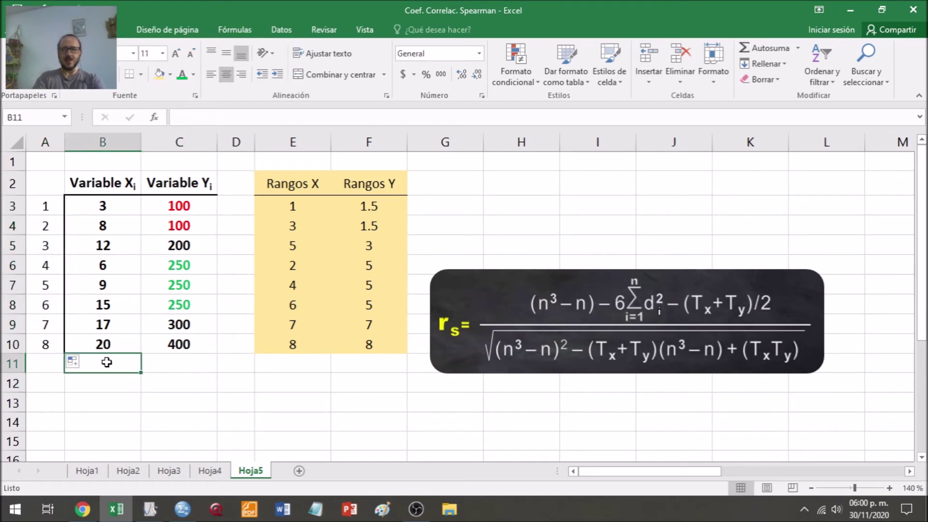
pyautogui.press('Right')
pyautogui.press('Left')
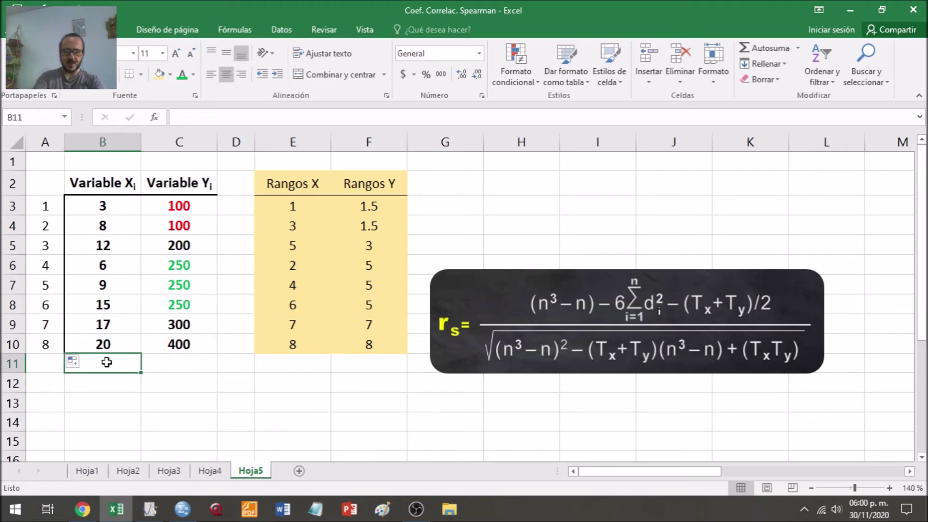
pyautogui.write('n:')
pyautogui.press('Right')
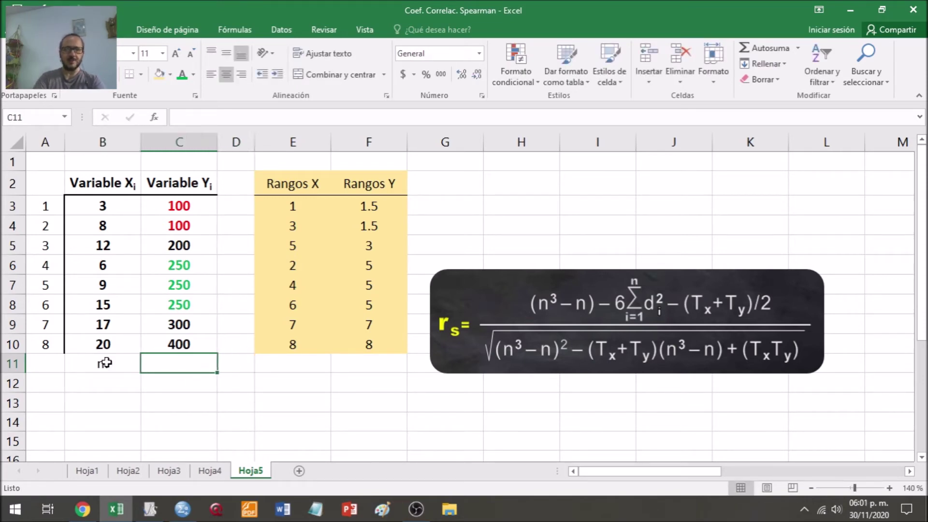
pyautogui.click(143, 79)
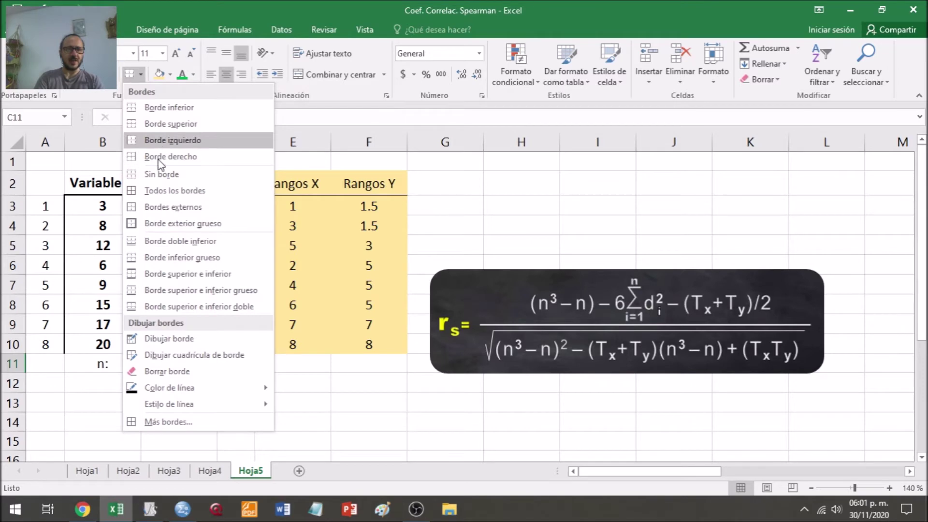
pyautogui.click(157, 211)
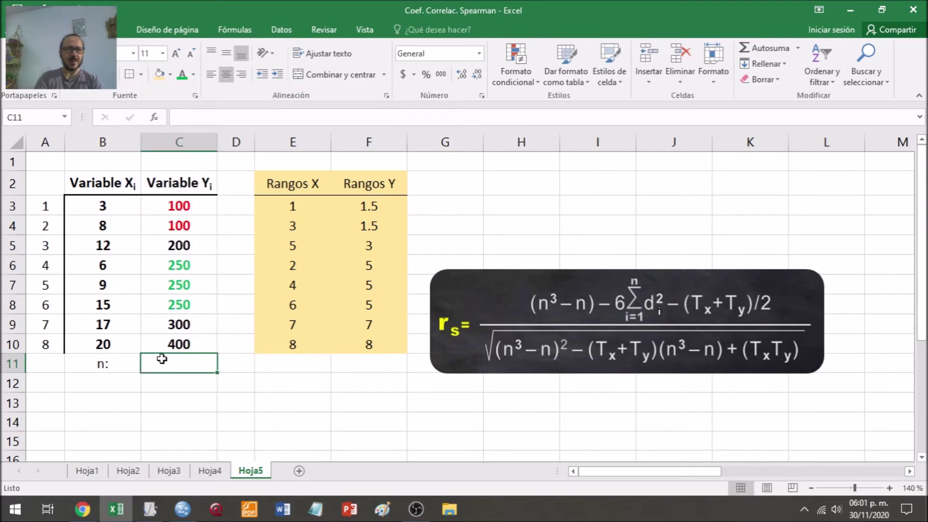
# - Count the X values in C11 with =CONTAR(B3:B10) and right-align the n: label in B11
pyautogui.write('=contar')
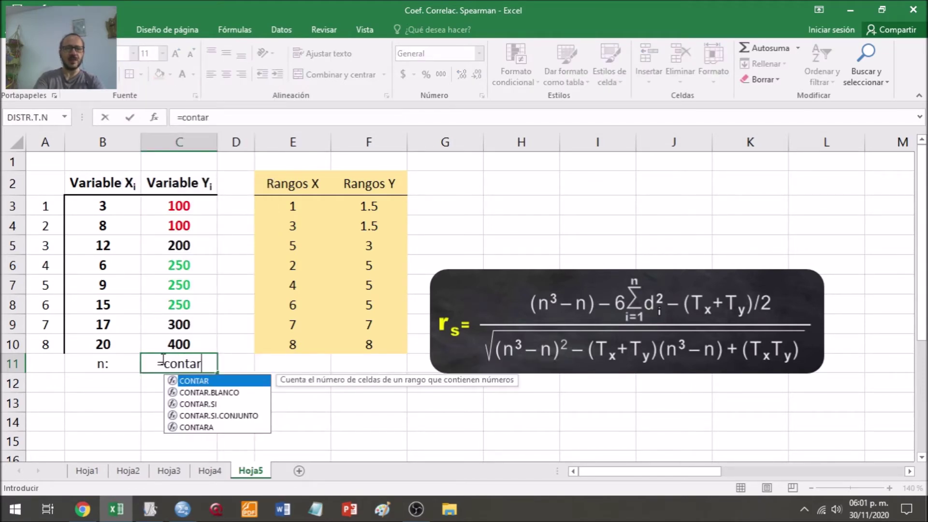
pyautogui.write('(')
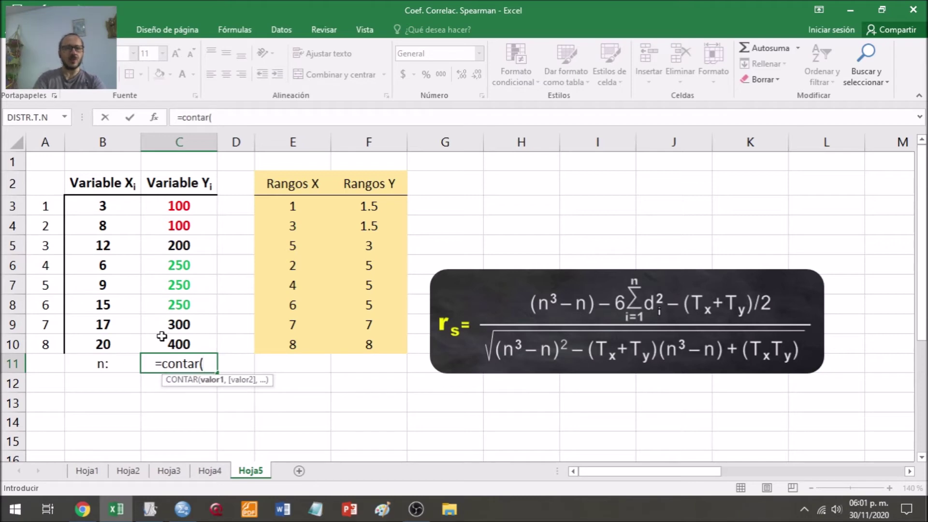
pyautogui.moveTo(102, 205); pyautogui.dragTo(124, 346)
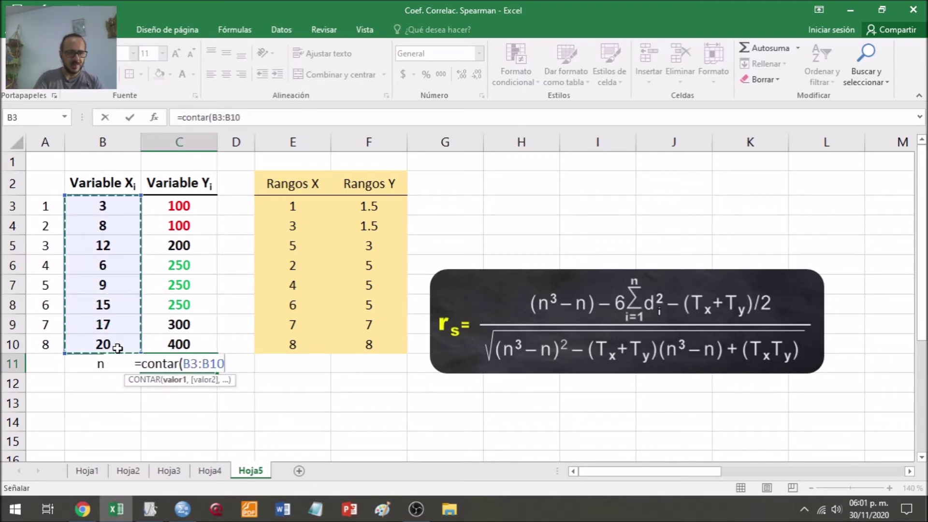
pyautogui.write(')')
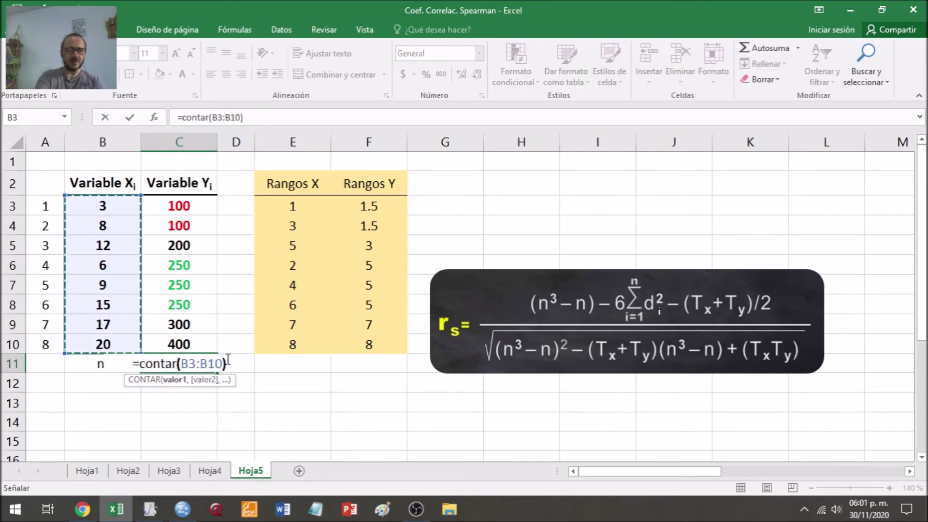
pyautogui.press('Return')
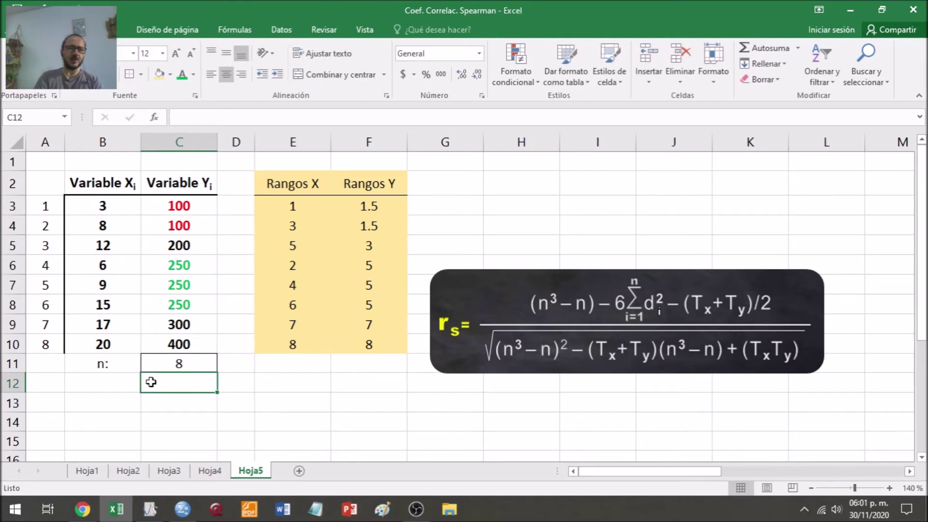
pyautogui.click(113, 360)
pyautogui.click(242, 75)
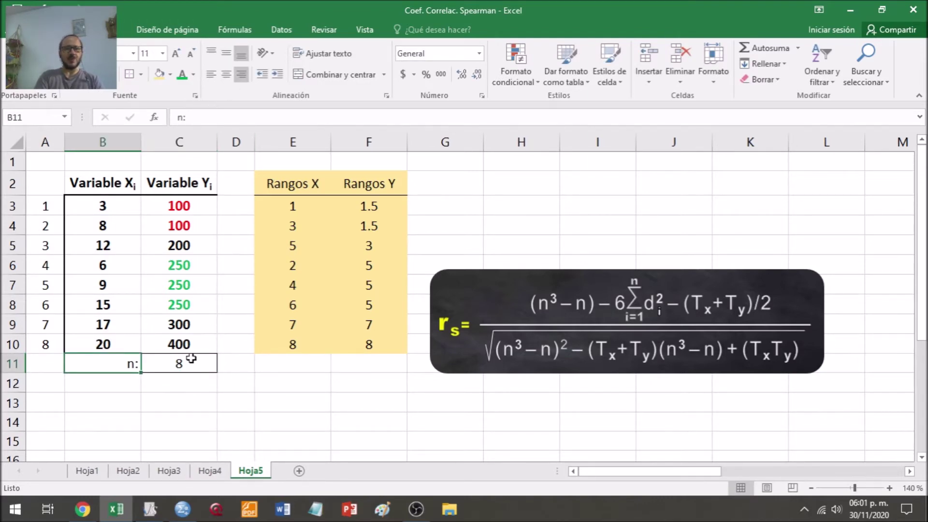
pyautogui.click(191, 359)
# - Move the rs formula picture back below the tables, starting at row 13 so that the n row stays uncovered
pyautogui.moveTo(619, 289); pyautogui.dragTo(269, 364)
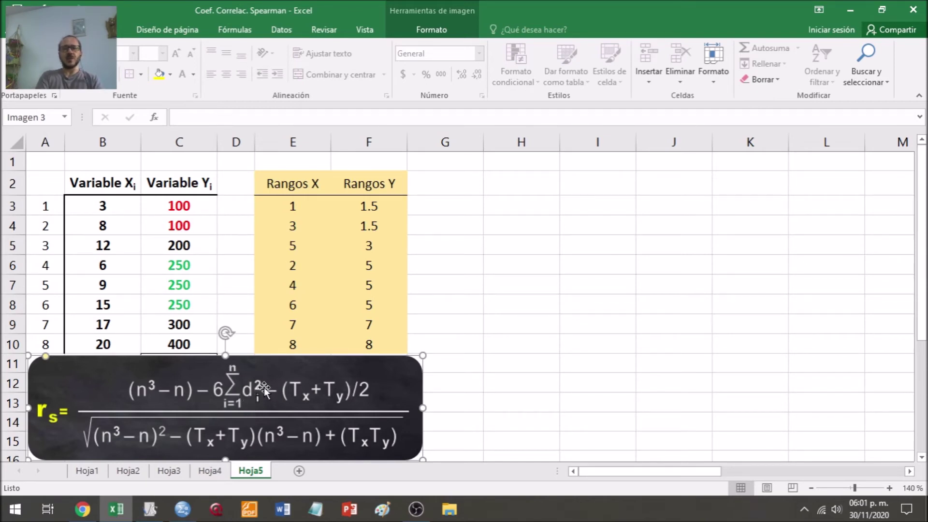
pyautogui.moveTo(392, 357); pyautogui.dragTo(395, 363)
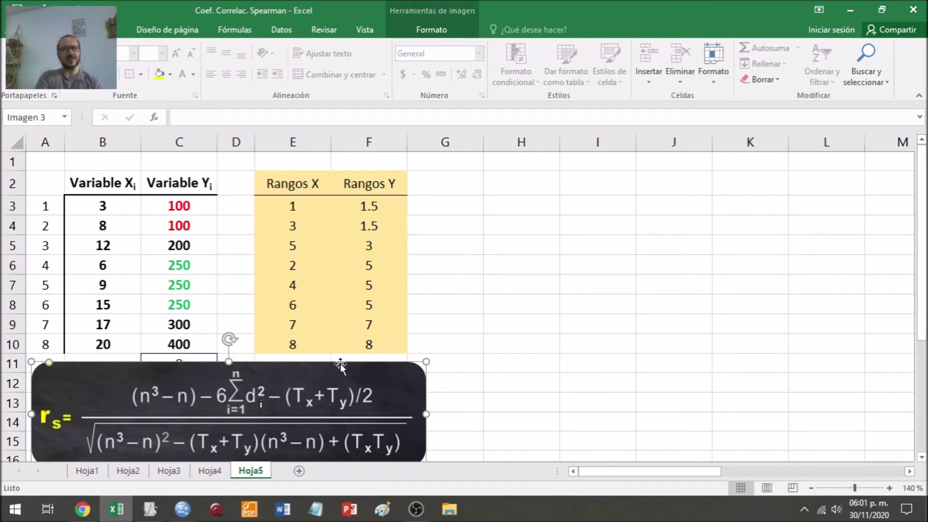
pyautogui.moveTo(340, 364); pyautogui.dragTo(339, 403)
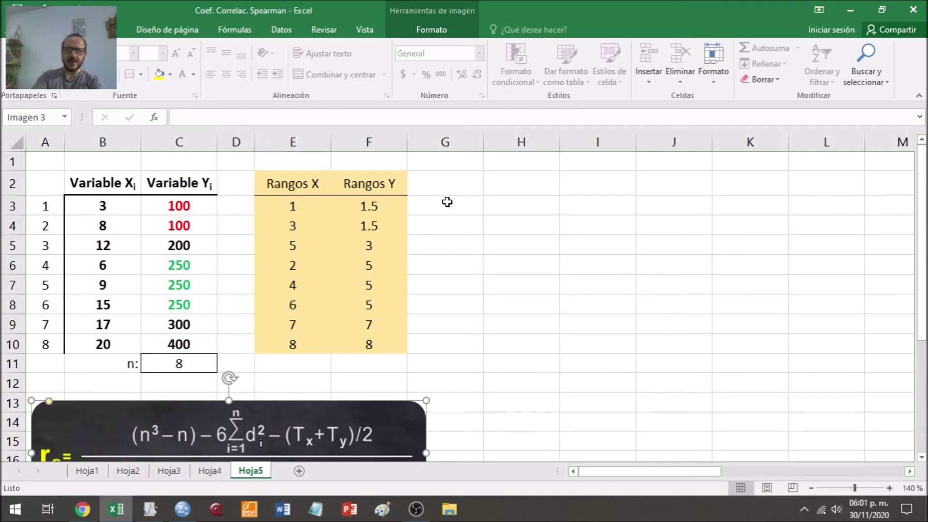
# - Calculate the first rank difference in G3 with the formula =E3-F3
pyautogui.click(447, 202)
pyautogui.write('=')
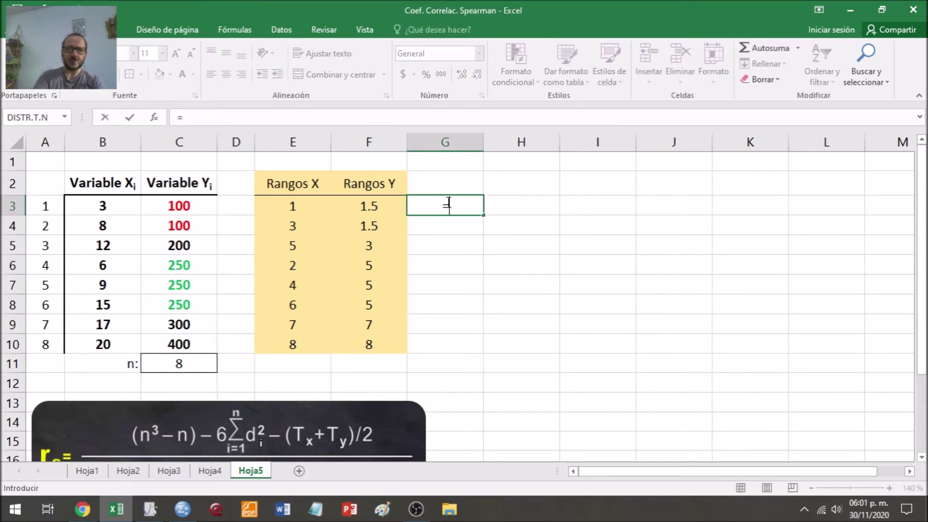
pyautogui.click(295, 203)
pyautogui.write('-')
pyautogui.click(375, 208)
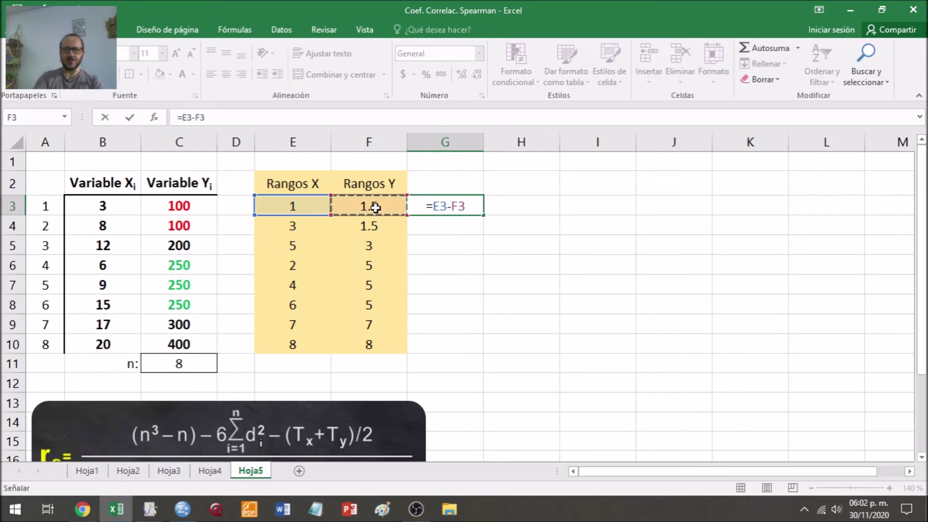
pyautogui.press('Return')
# - Copy the rank difference formula from G3 down through G10
pyautogui.press('Up')
pyautogui.hotkey('ctrl', 'c')
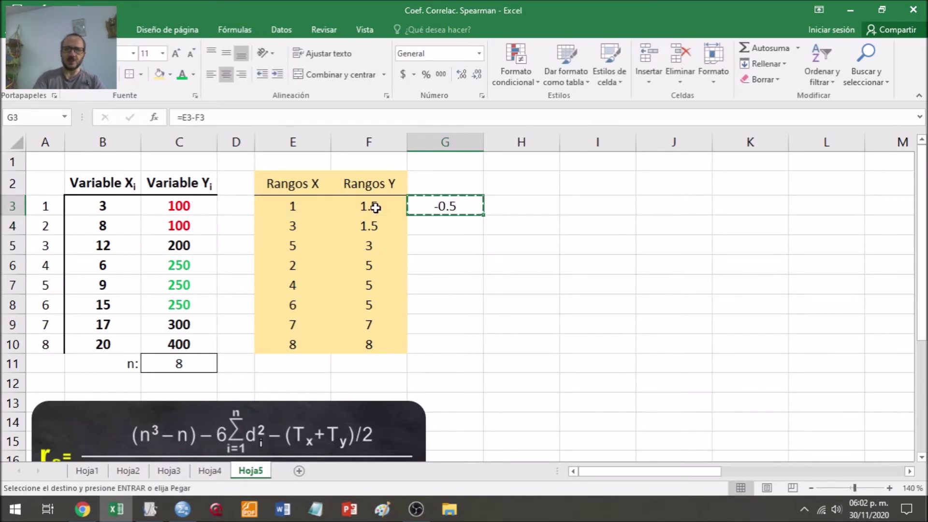
pyautogui.hotkey('shift', 'Down')
pyautogui.hotkey('shift', 'Down')
pyautogui.hotkey('shift', 'Down')
pyautogui.hotkey('shift', 'Down')
pyautogui.hotkey('shift', 'Down')
pyautogui.hotkey('shift', 'Down')
pyautogui.hotkey('shift', 'Down')
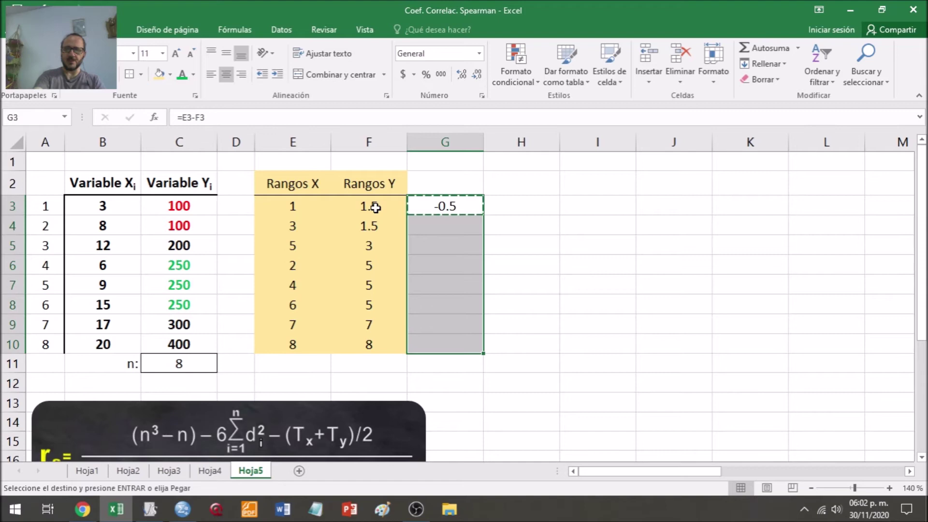
pyautogui.hotkey('ctrl', 'v')
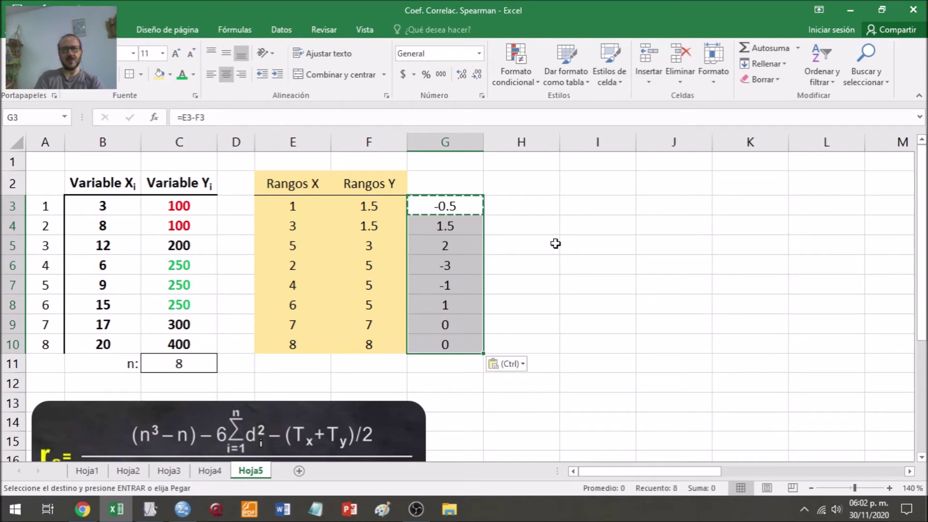
pyautogui.press('Escape')
# - Enter the header "Desvíos" in G2 above the rank differences
pyautogui.click(447, 183)
pyautogui.write('Dif')
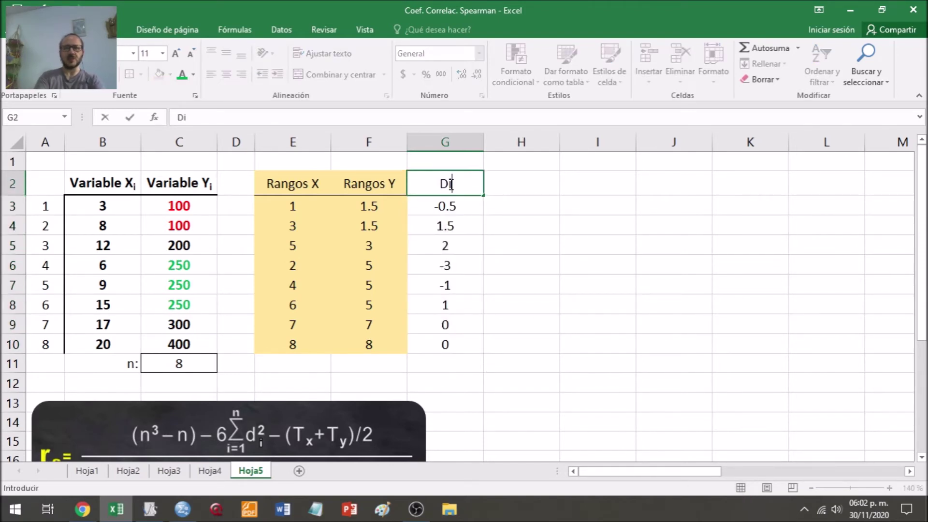
pyautogui.press('BackSpace')
pyautogui.press('BackSpace')
pyautogui.write('esvia')
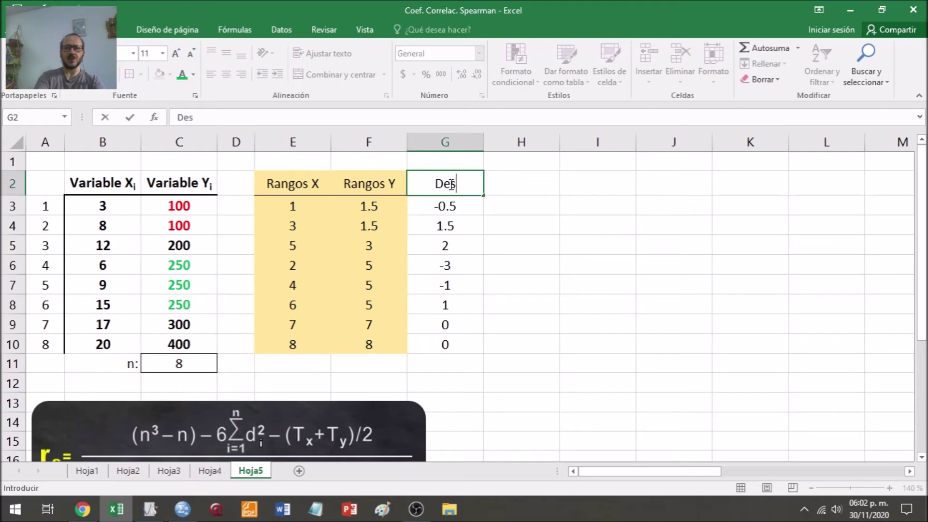
pyautogui.press('BackSpace')
pyautogui.press('BackSpace')
pyautogui.write('íos')
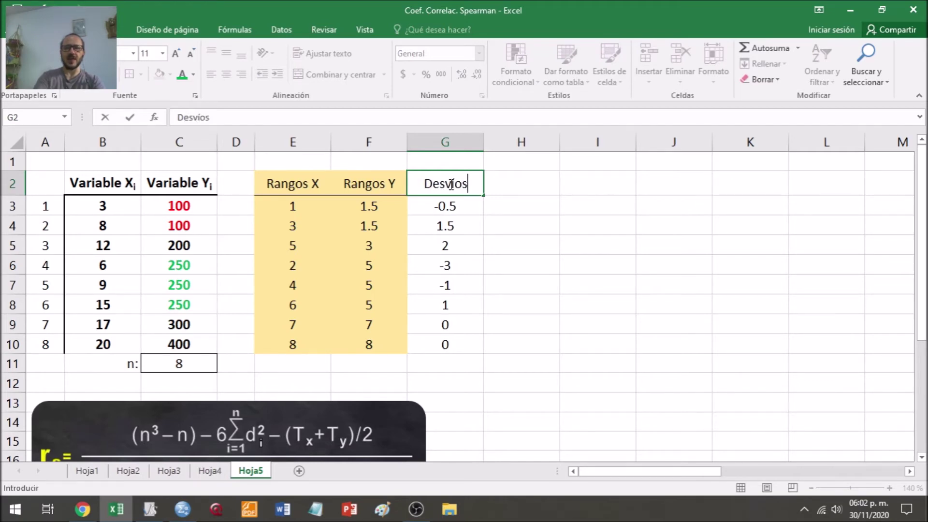
pyautogui.press('Tab')
# - Enter the header "d2" in H2 and format its 2 as superscript
pyautogui.write('D')
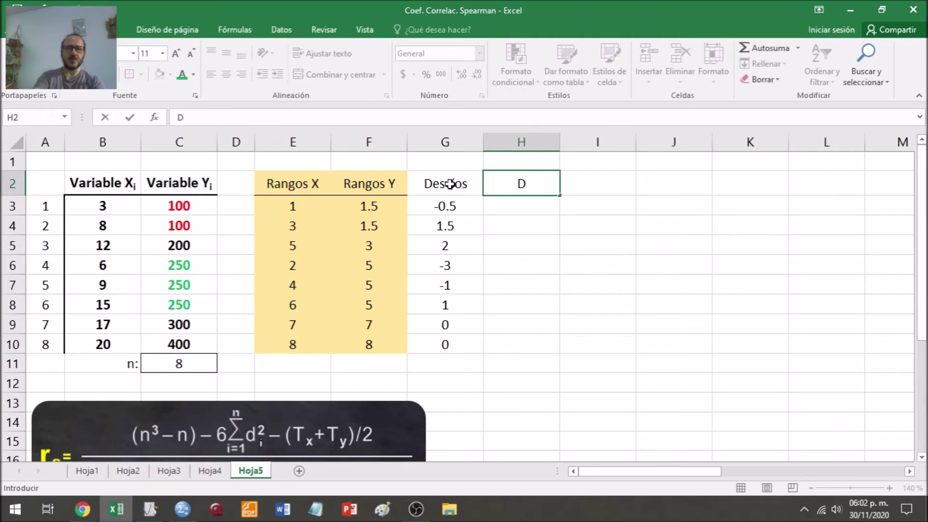
pyautogui.press('BackSpace')
pyautogui.write('d2')
pyautogui.press('Tab')
pyautogui.press('Left')
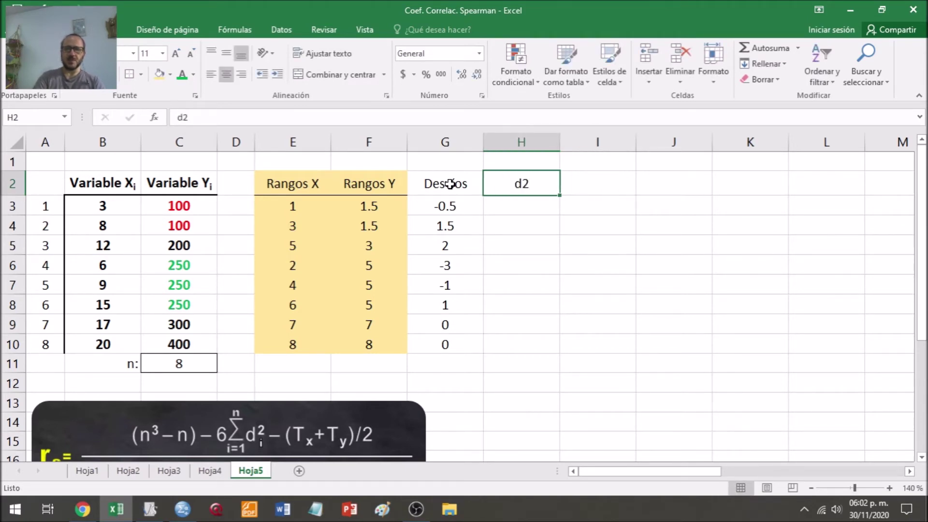
pyautogui.click(185, 116)
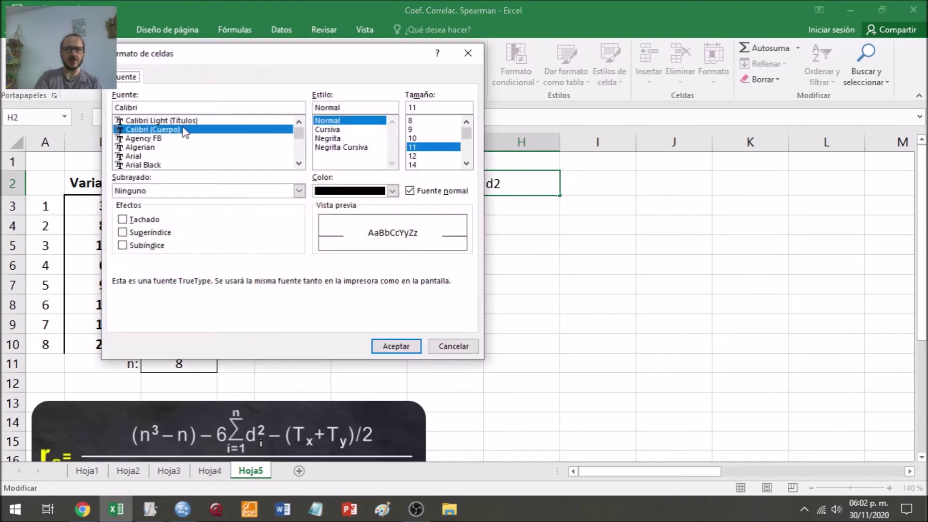
pyautogui.click(150, 232)
pyautogui.click(390, 344)
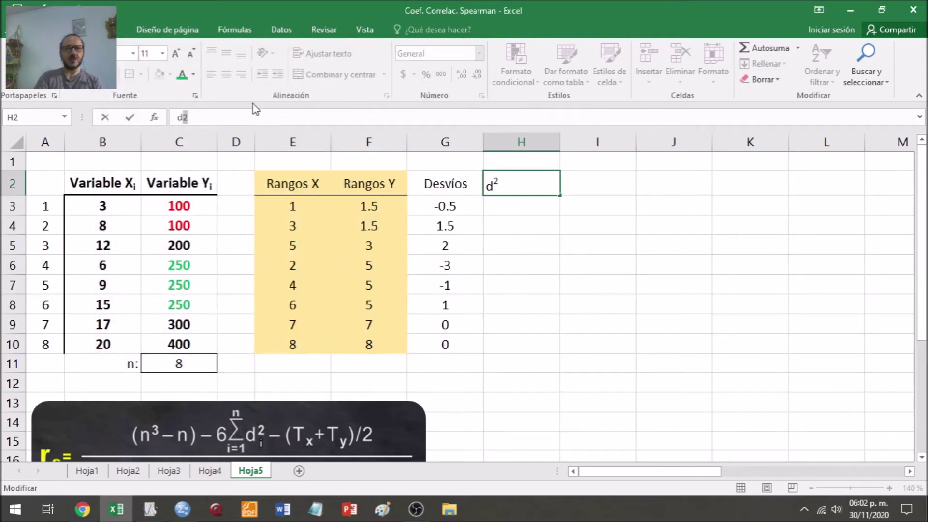
pyautogui.hotkey('ctrl', 'Return')
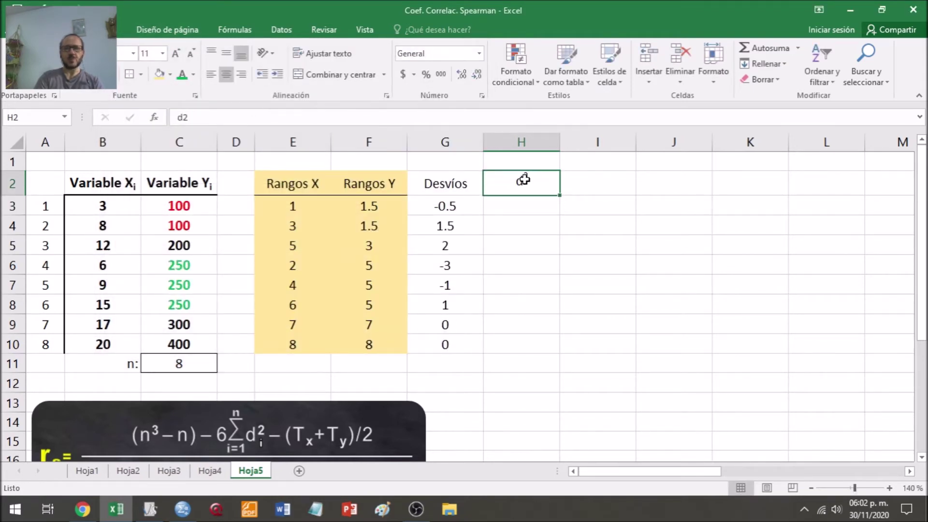
# - Apply a bottom border to the Desvíos and d² headers in G2:H2
pyautogui.moveTo(523, 179); pyautogui.dragTo(474, 180)
pyautogui.click(142, 75)
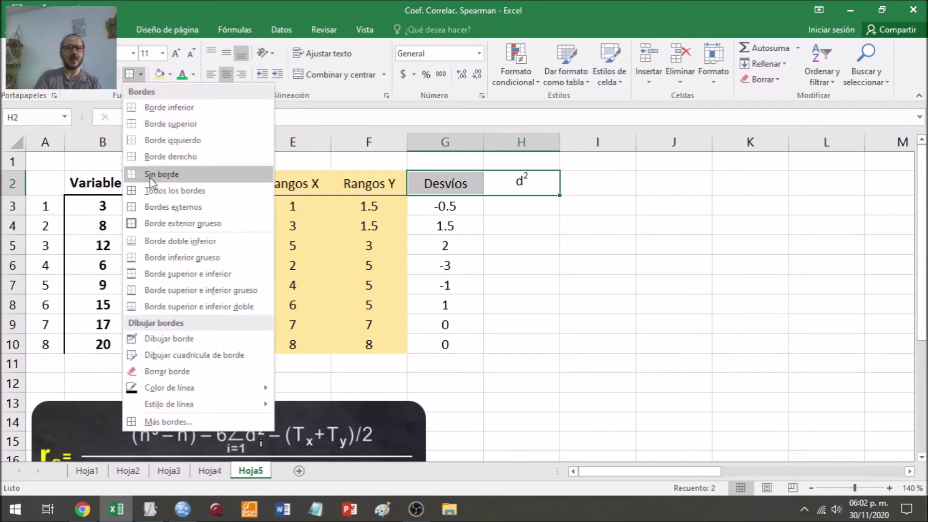
pyautogui.click(172, 111)
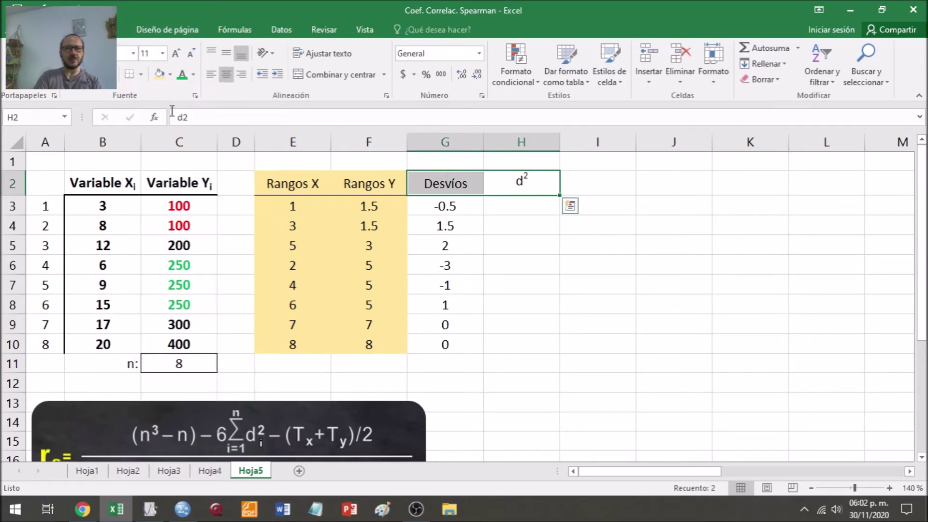
pyautogui.click(543, 213)
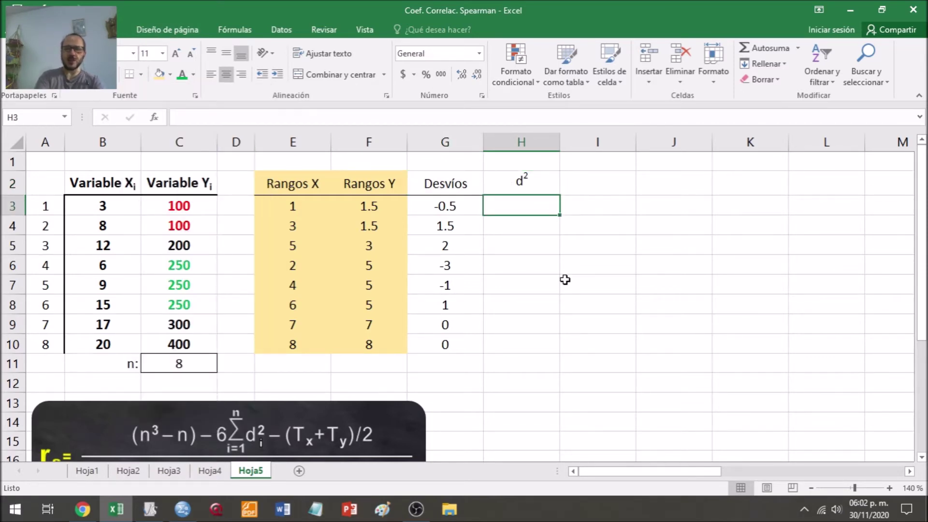
# - Enter the formula =G3*G3 in H3 to square the first rank difference
pyautogui.write('=')
pyautogui.click(438, 204)
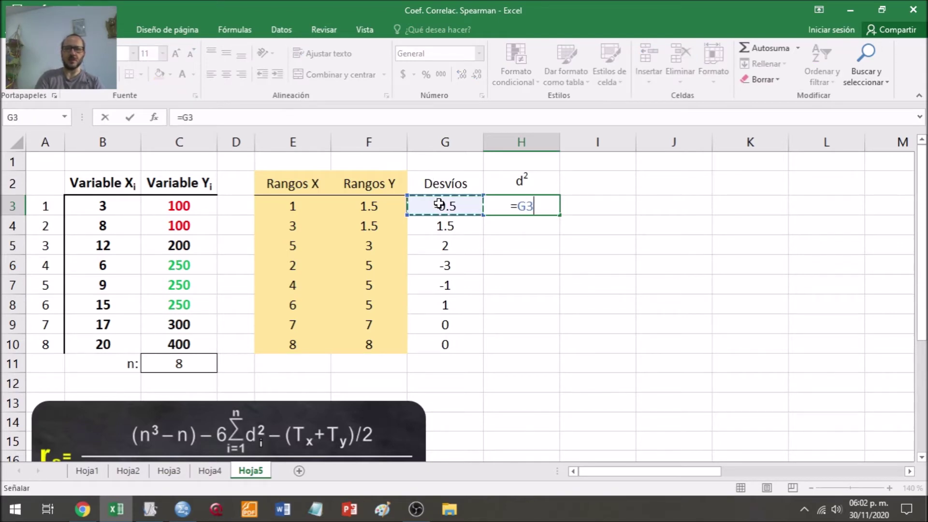
pyautogui.write('*')
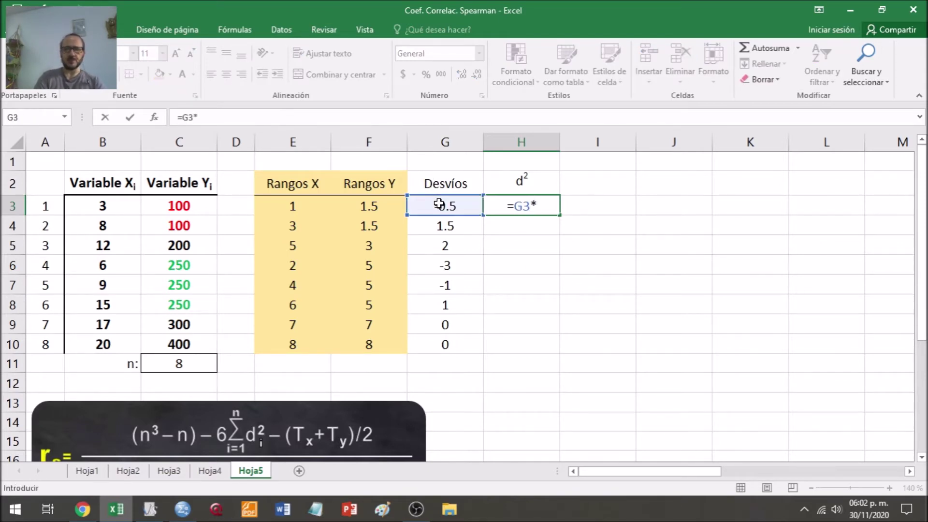
pyautogui.click(438, 204)
pyautogui.press('Return')
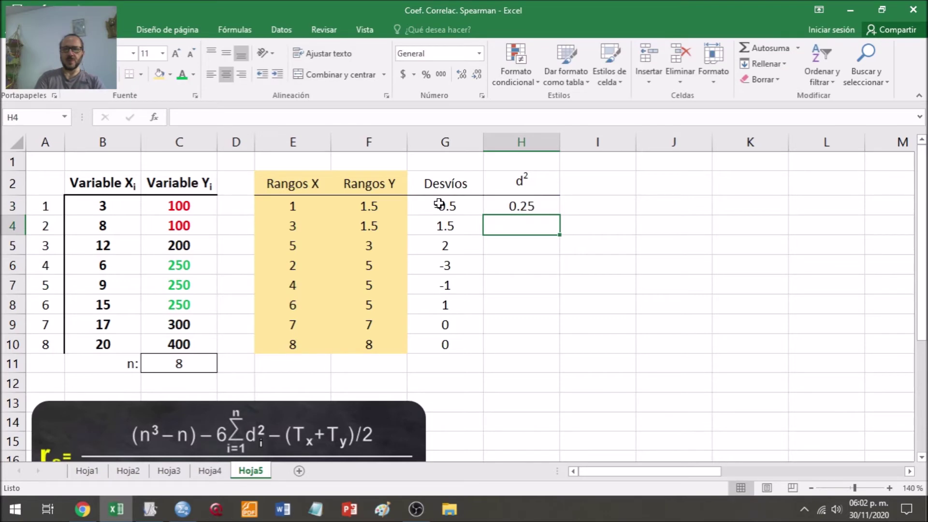
# - Square the second rank difference in H4 with the POTENCIA function, using G4 and exponent 2
pyautogui.write('=pot')
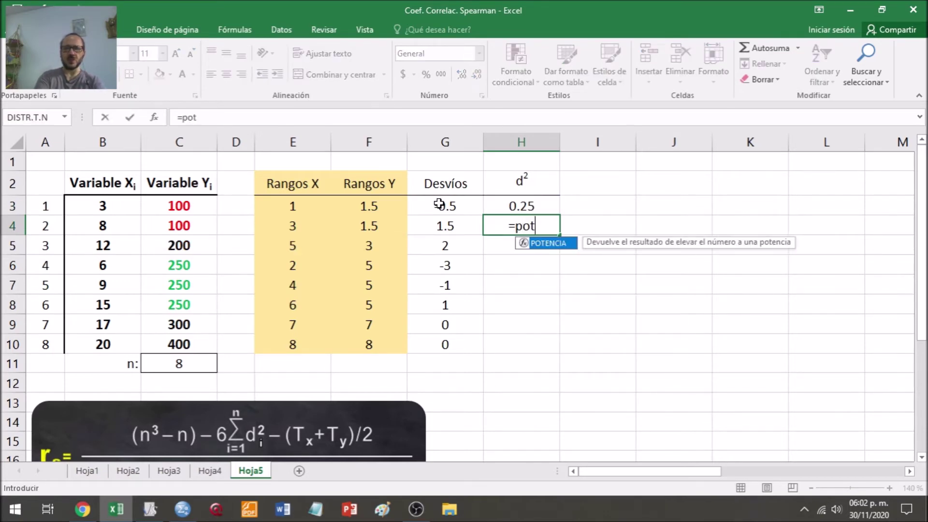
pyautogui.write('encia(')
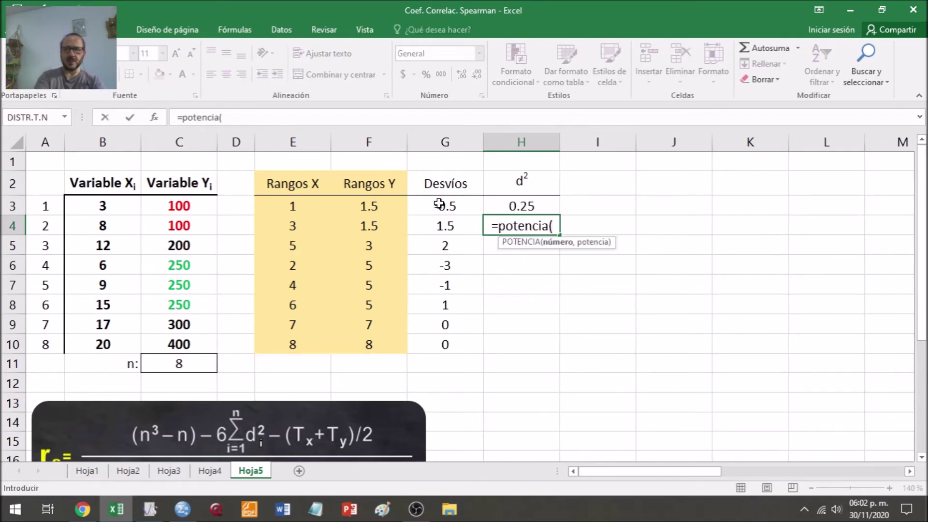
pyautogui.click(452, 229)
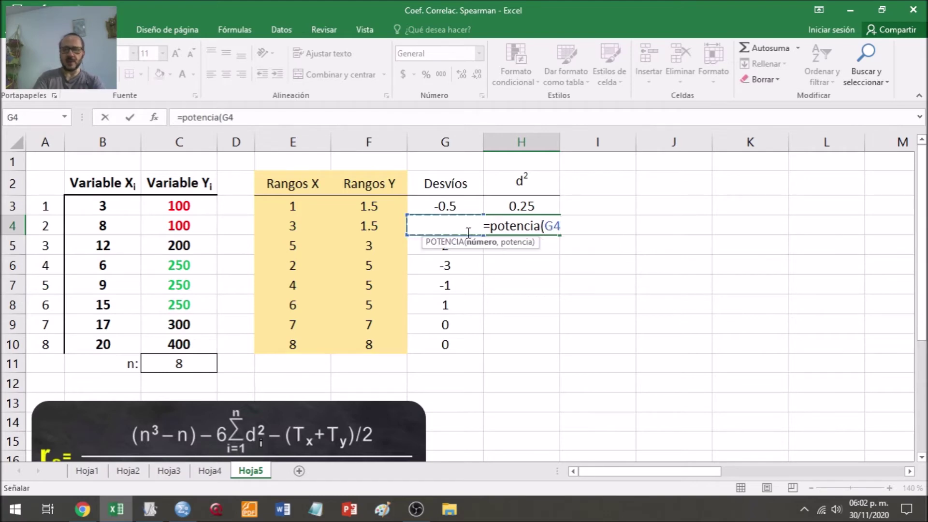
pyautogui.write(';2')
pyautogui.press('BackSpace')
pyautogui.press('BackSpace')
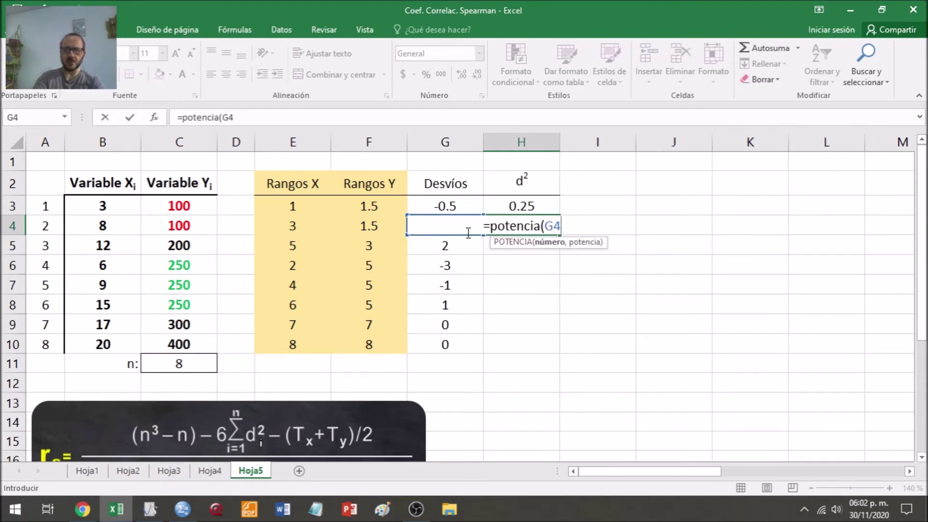
pyautogui.write(',2')
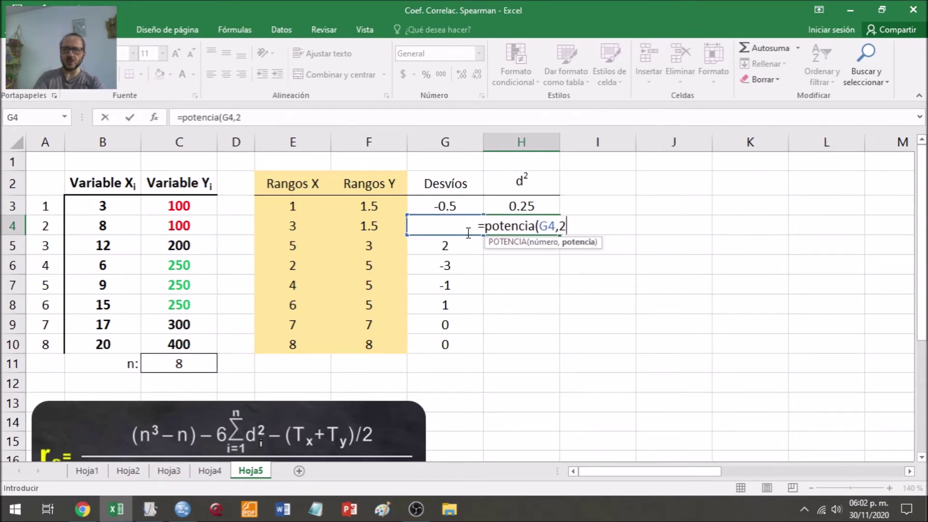
pyautogui.write(')')
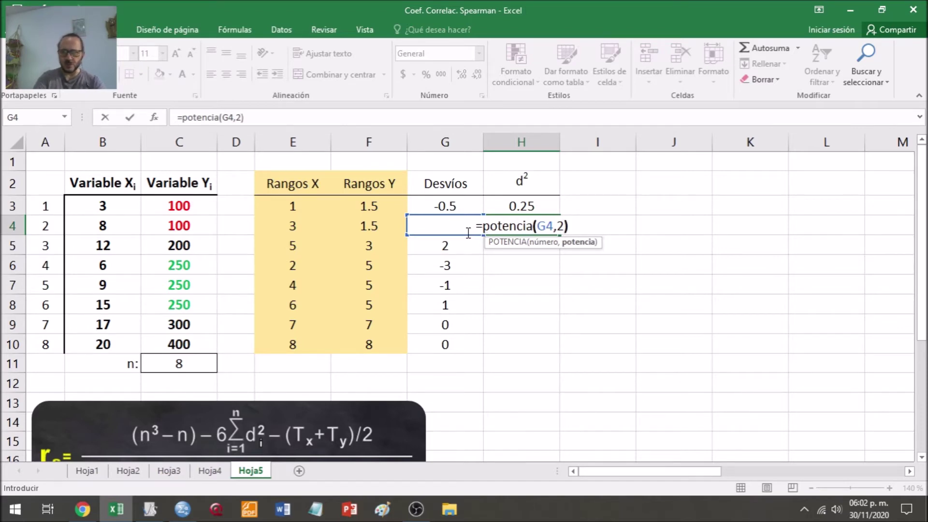
pyautogui.press('Return')
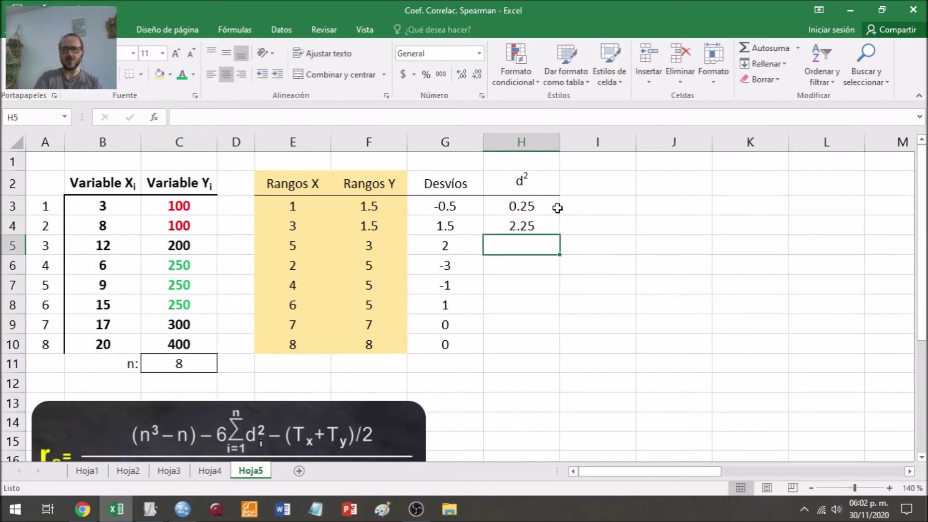
# - Copy the POTENCIA formula from H4 down through H10
pyautogui.doubleClick(553, 222)
pyautogui.press('Escape')
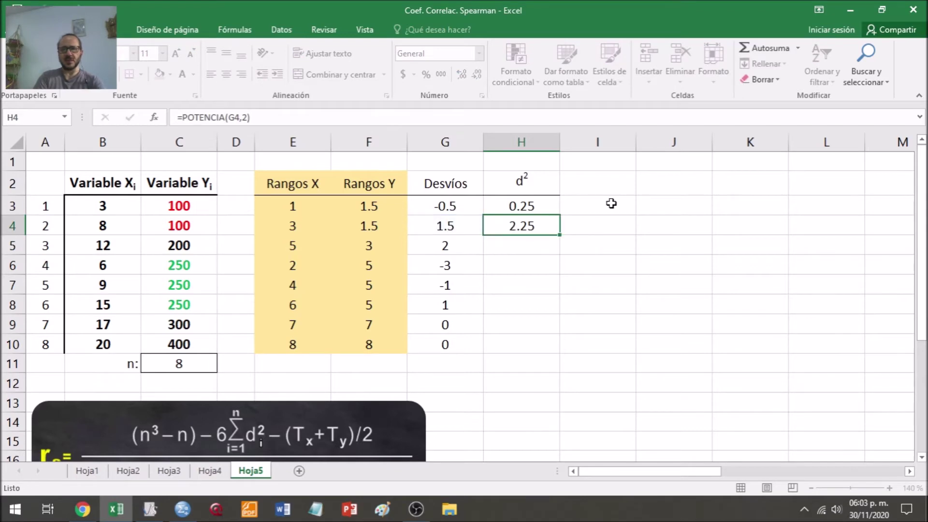
pyautogui.moveTo(561, 234); pyautogui.dragTo(562, 349)
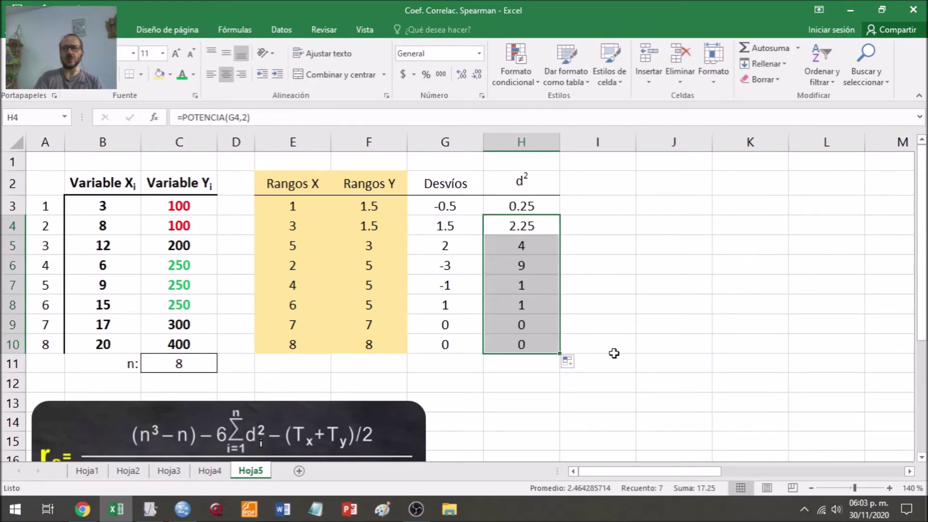
pyautogui.press('Return')
pyautogui.press('Right')
pyautogui.press('Left')
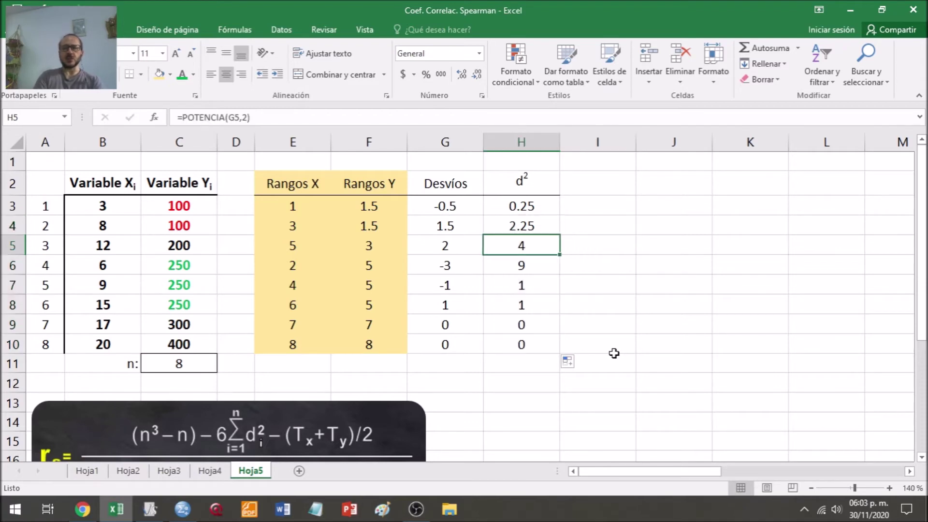
# - Outline cell H11 with a border and sum the squared differences H3:H10 in it
pyautogui.press('Down')
pyautogui.press('Down')
pyautogui.press('Down')
pyautogui.press('Down')
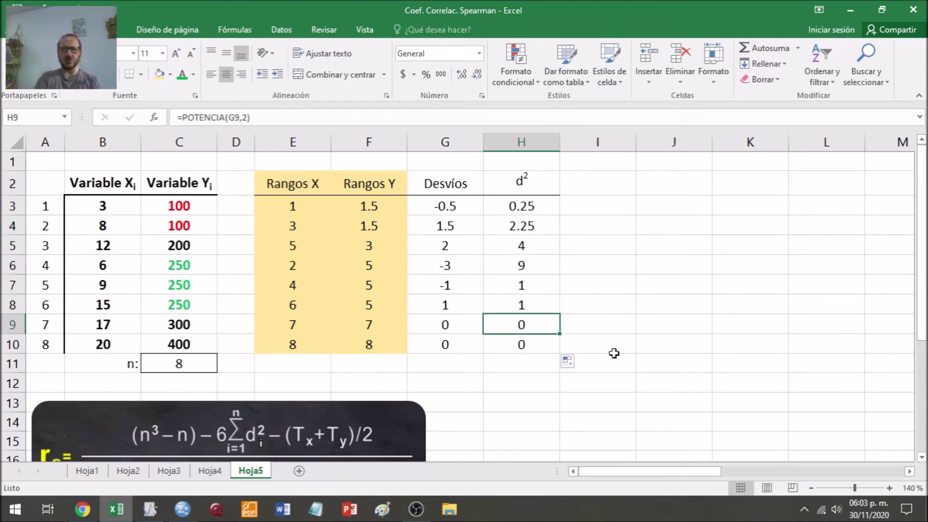
pyautogui.press('Down')
pyautogui.press('Down')
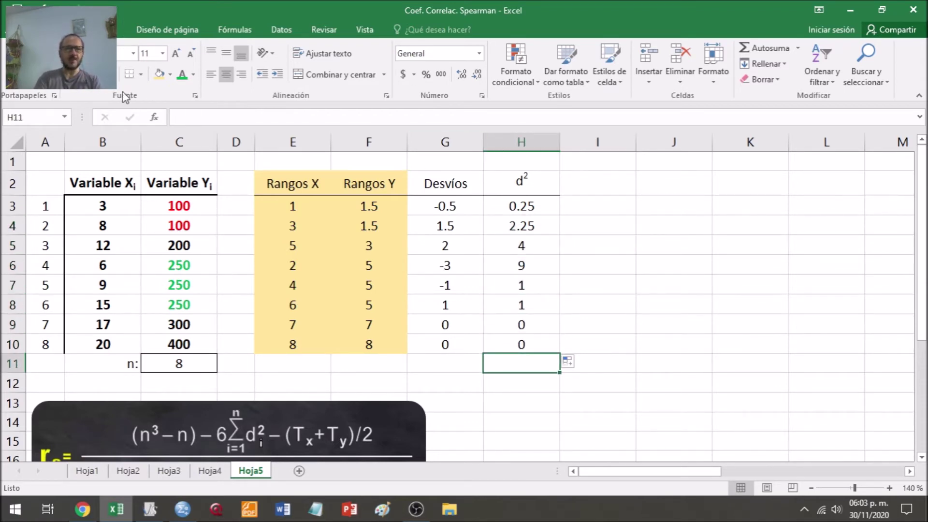
pyautogui.click(141, 74)
pyautogui.click(150, 207)
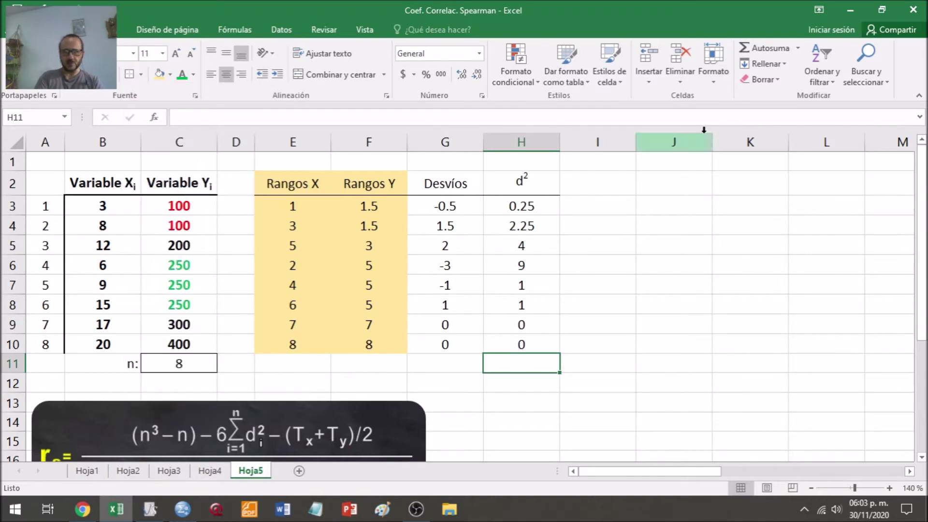
pyautogui.click(770, 48)
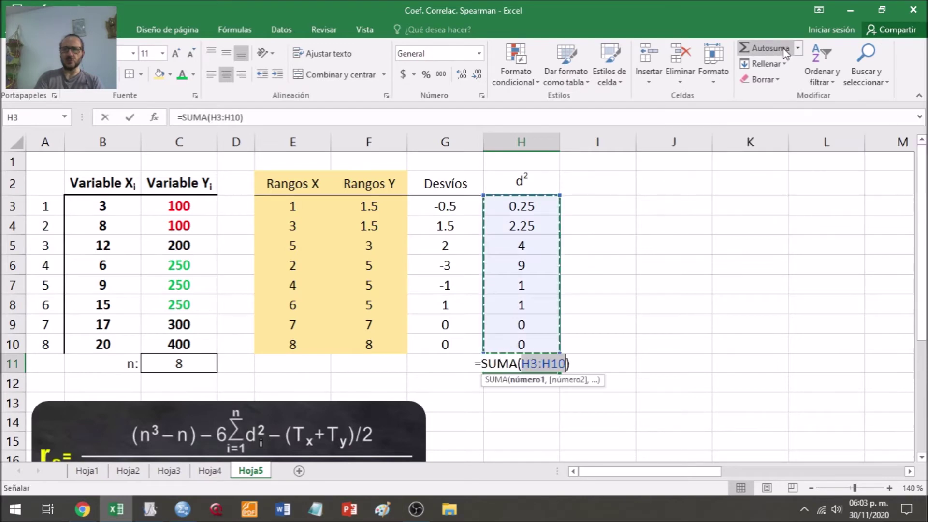
pyautogui.press('Return')
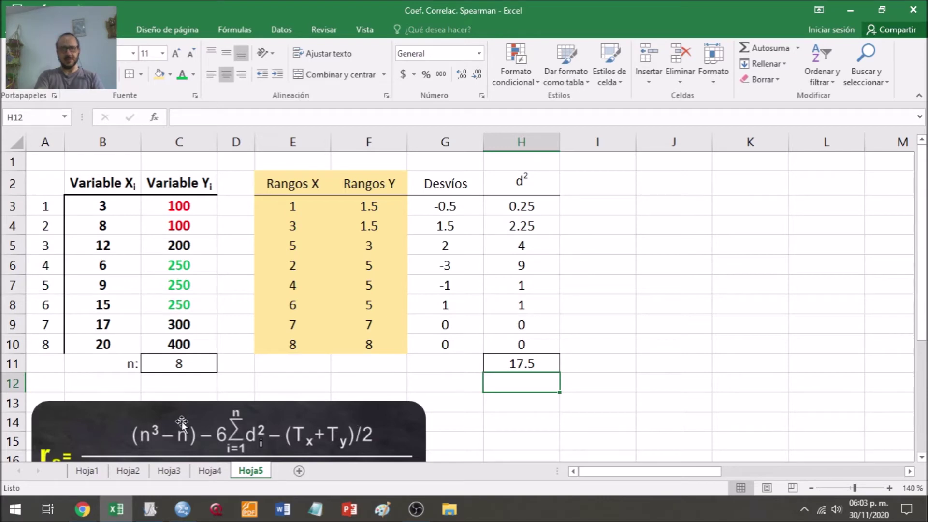
# - Move the rs formula picture beside the data at column M and delete the empty row 1
pyautogui.moveTo(59, 404); pyautogui.dragTo(866, 194)
pyautogui.click(104, 400)
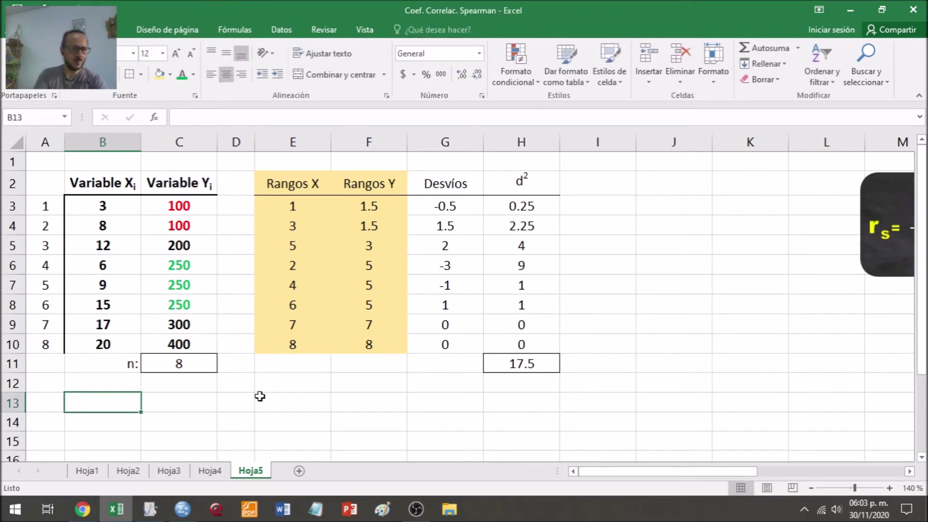
pyautogui.click(10, 164)
pyautogui.rightClick(13, 164)
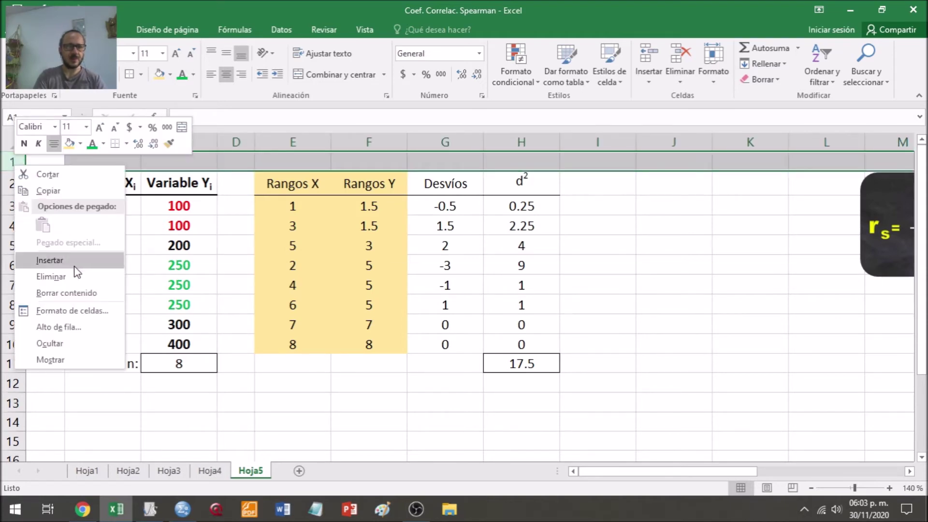
pyautogui.click(77, 279)
# - Enter the label "TX:" in B12 and format its X as subscript
pyautogui.click(101, 382)
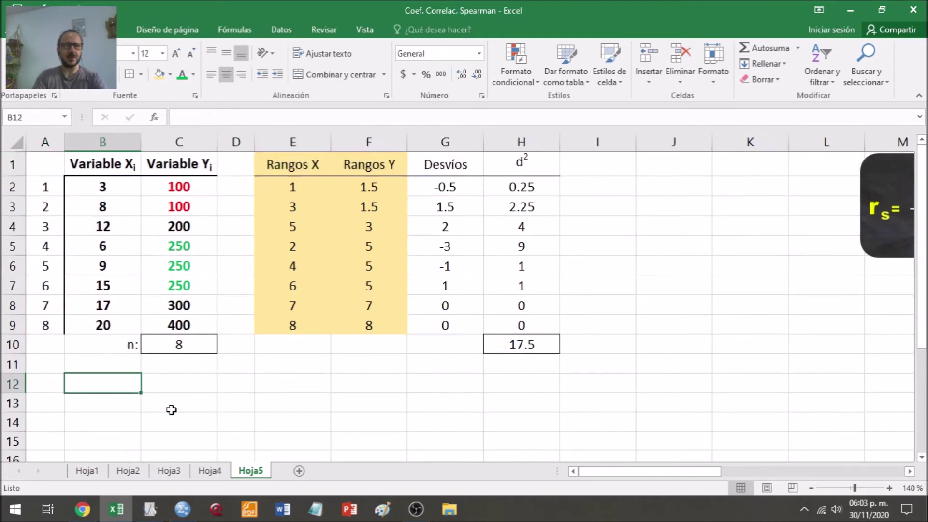
pyautogui.write('TX')
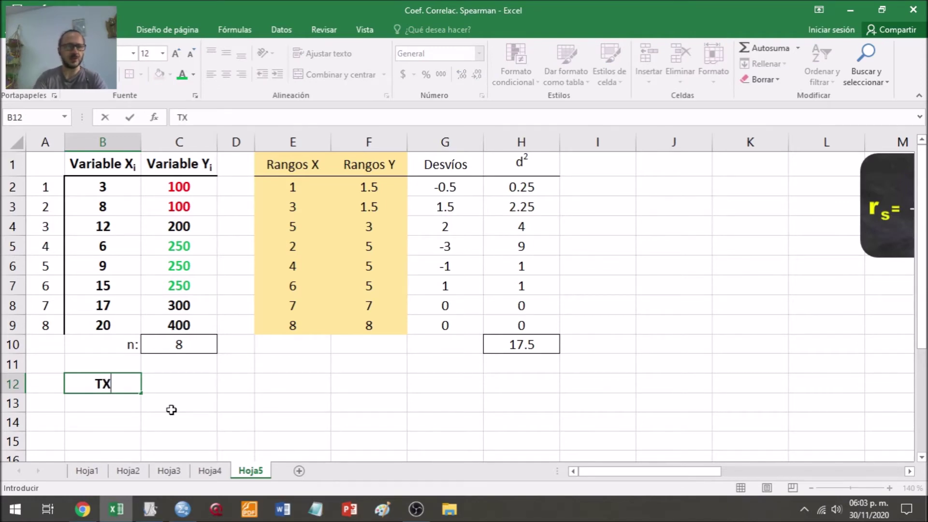
pyautogui.press('Return')
pyautogui.press('Up')
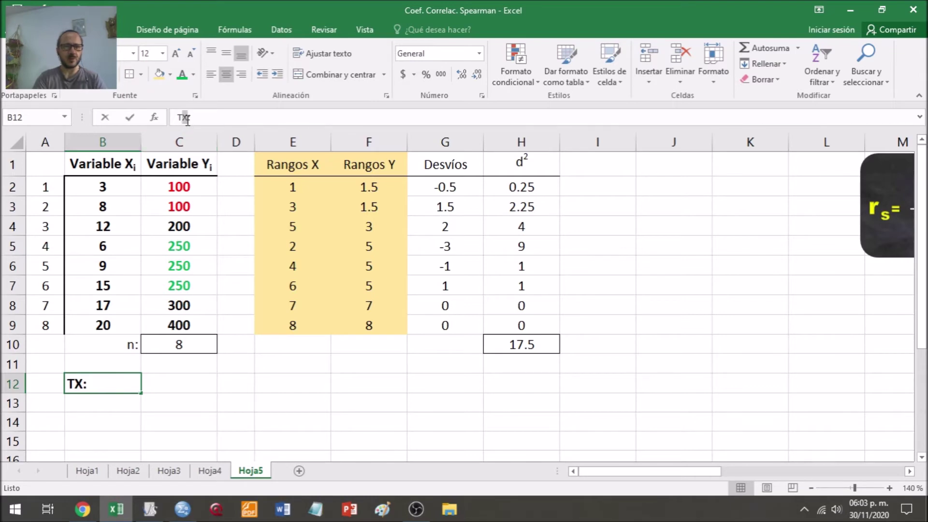
pyautogui.click(187, 119)
pyautogui.click(194, 97)
pyautogui.click(153, 247)
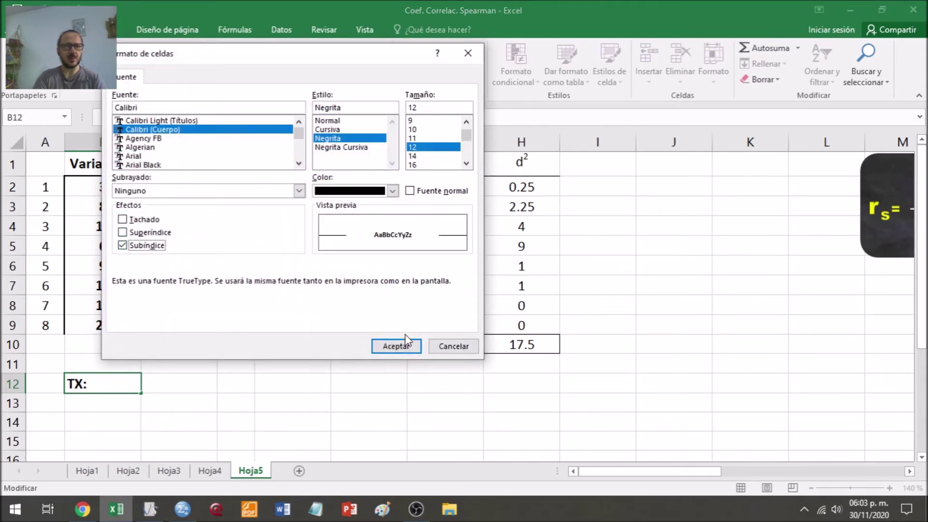
pyautogui.click(396, 346)
pyautogui.press('Return')
pyautogui.press('Up')
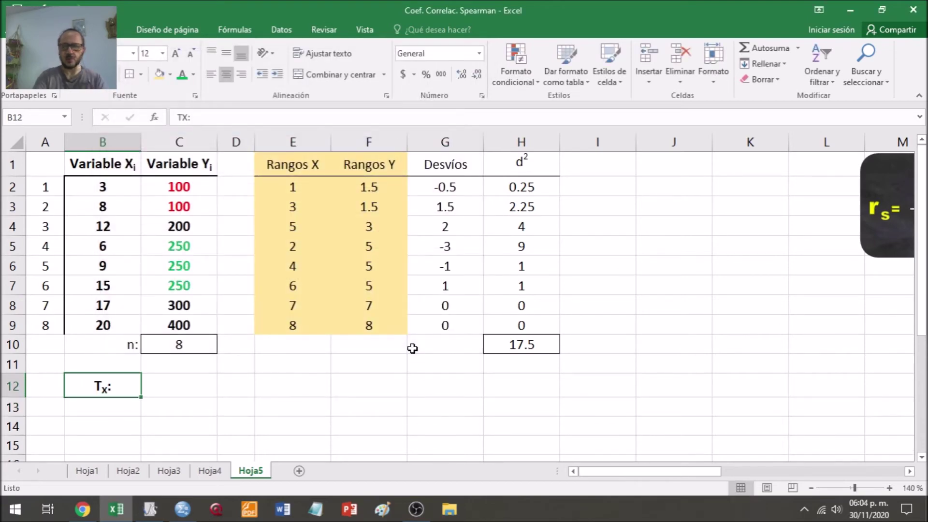
# - Copy the TX: label from B12 into B13
pyautogui.hotkey('ctrl', 'c')
pyautogui.press('Down')
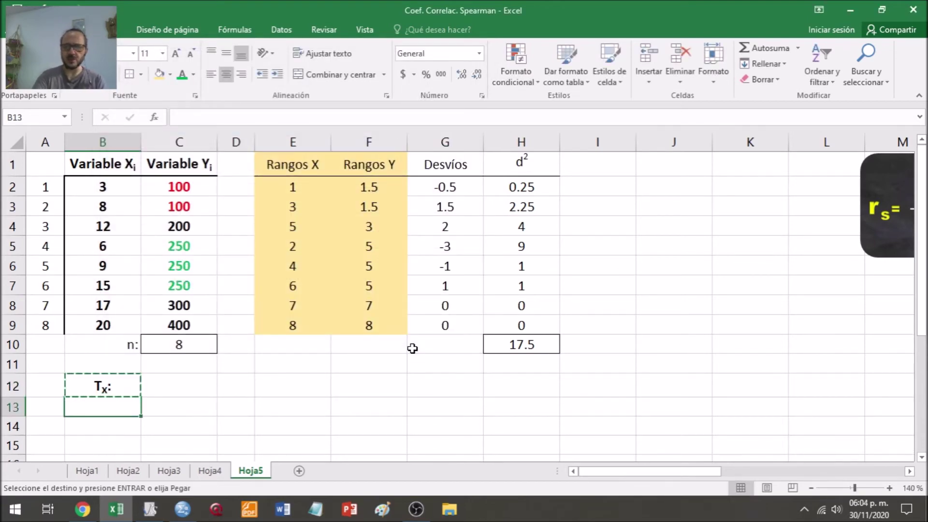
pyautogui.hotkey('ctrl', 'v')
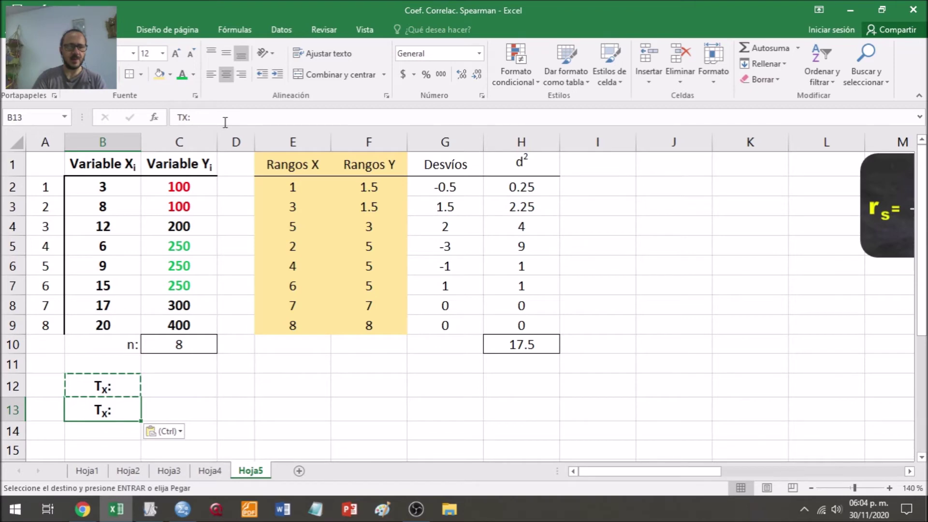
pyautogui.click(200, 124)
pyautogui.write('Y')
pyautogui.press('Return')
pyautogui.hotkey('ctrl', 'z')
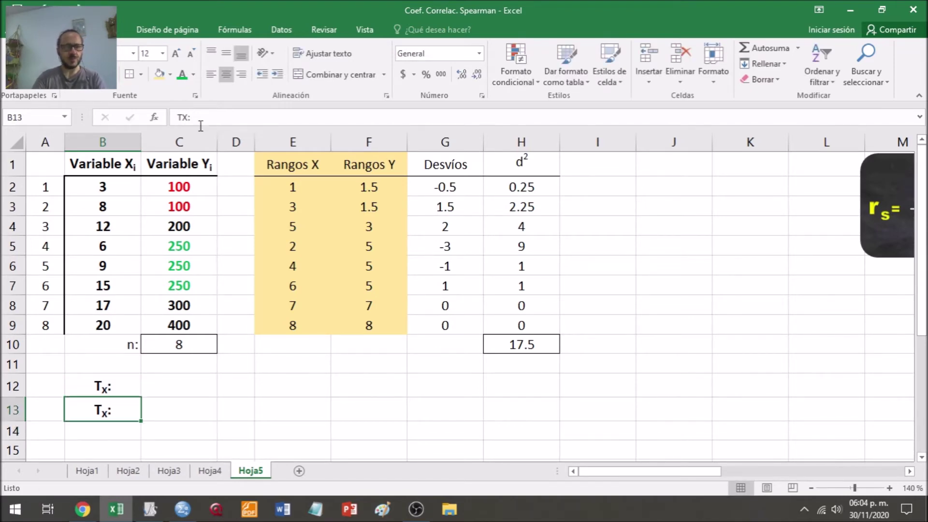
# - Change the copied label in B13 to "TY:" with the Y as subscript
pyautogui.click(187, 117)
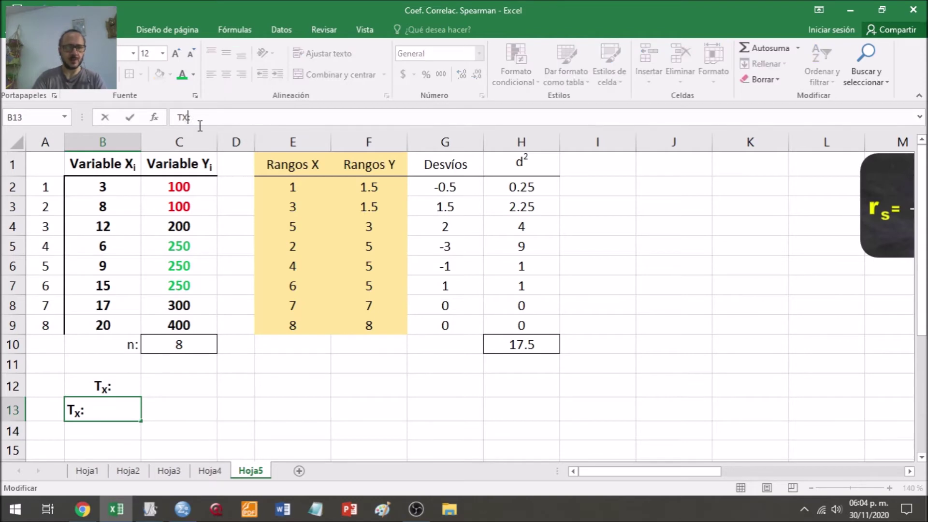
pyautogui.press('BackSpace')
pyautogui.write('Y')
pyautogui.press('Return')
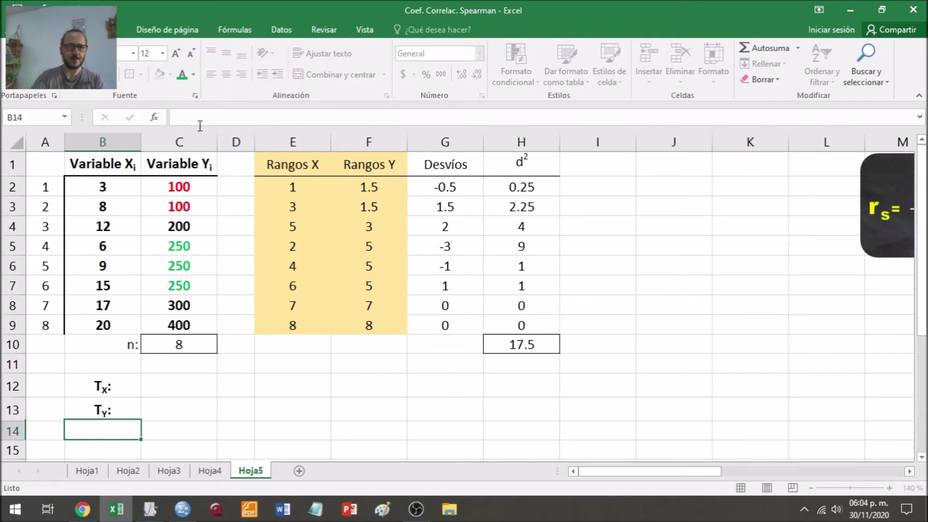
# - Shift the rs formula picture over to column N and place the TVar formula picture beside the d² column, across columns I to K
pyautogui.click(121, 386)
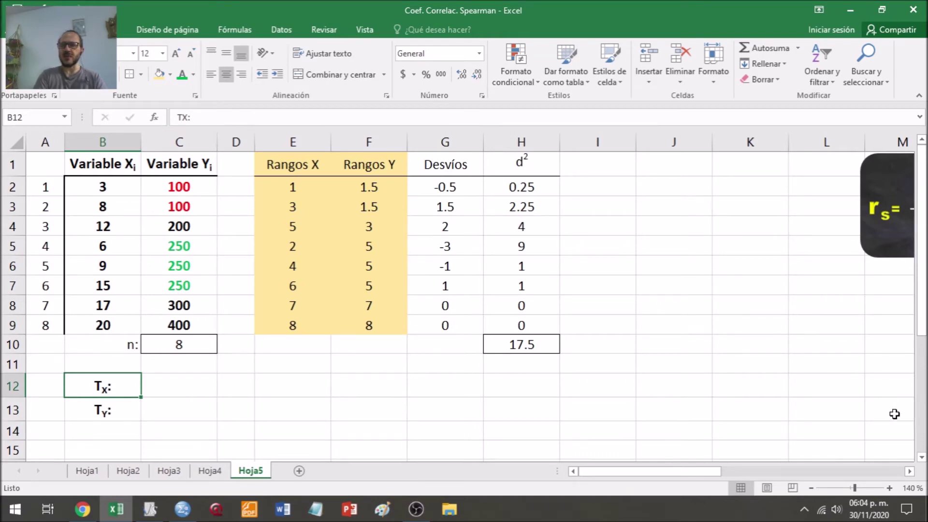
pyautogui.hscroll(4, 910, 469)
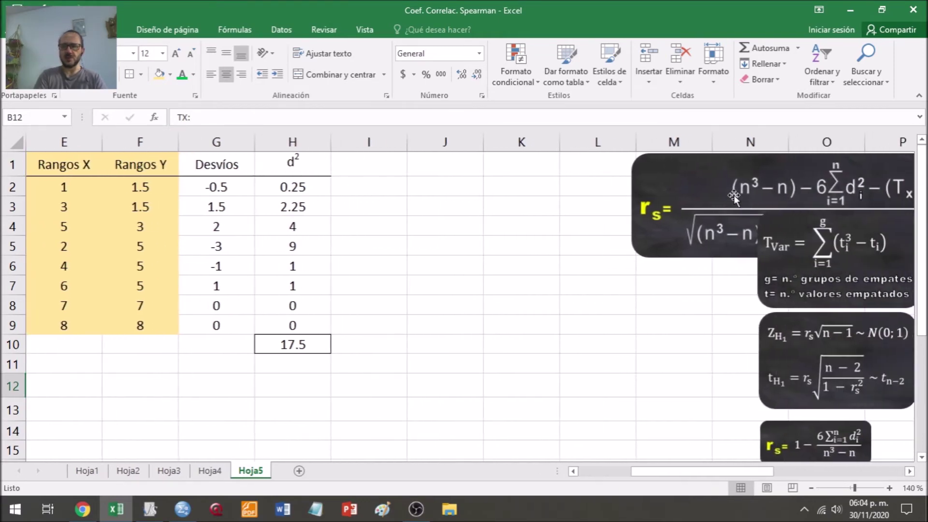
pyautogui.moveTo(657, 208); pyautogui.dragTo(779, 209)
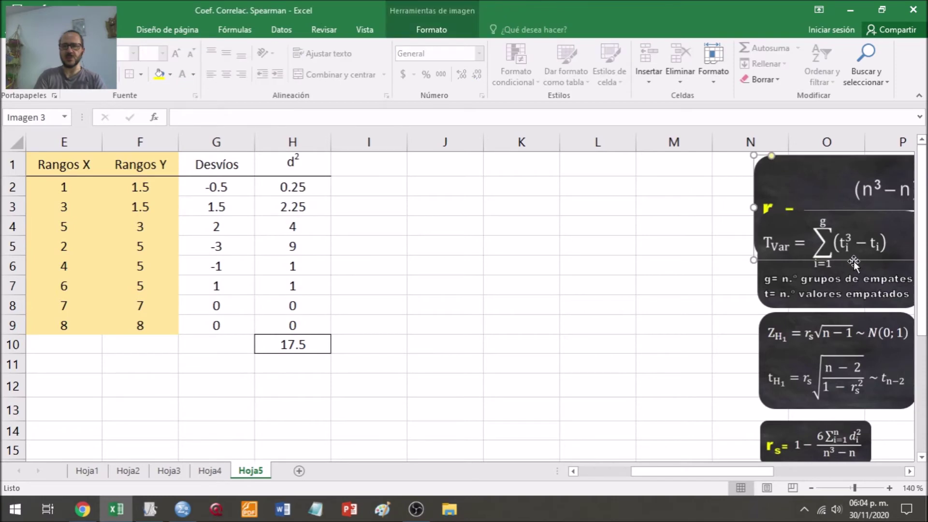
pyautogui.moveTo(854, 276); pyautogui.dragTo(451, 284)
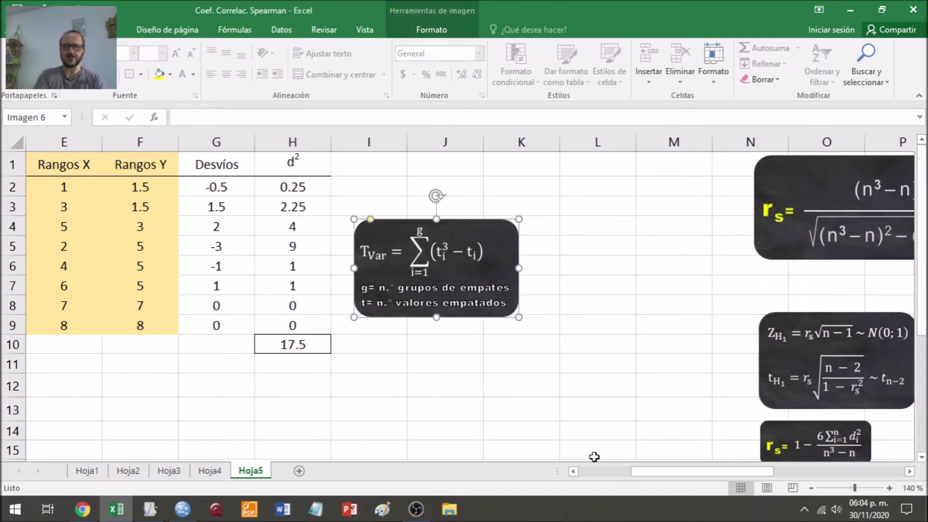
pyautogui.click(594, 475)
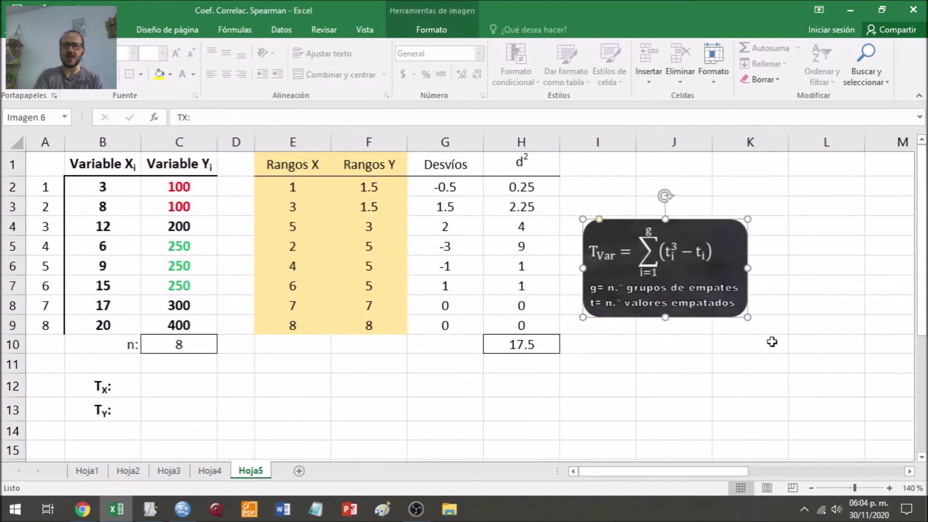
# - Enlarge the T formula image and position it beside the data table, spanning about columns I to L and rows 1 to 9
pyautogui.moveTo(760, 324); pyautogui.dragTo(810, 363)
pyautogui.click(708, 290)
pyautogui.moveTo(748, 318); pyautogui.dragTo(851, 378)
pyautogui.moveTo(732, 311); pyautogui.dragTo(737, 262)
pyautogui.moveTo(582, 333); pyautogui.dragTo(575, 336)
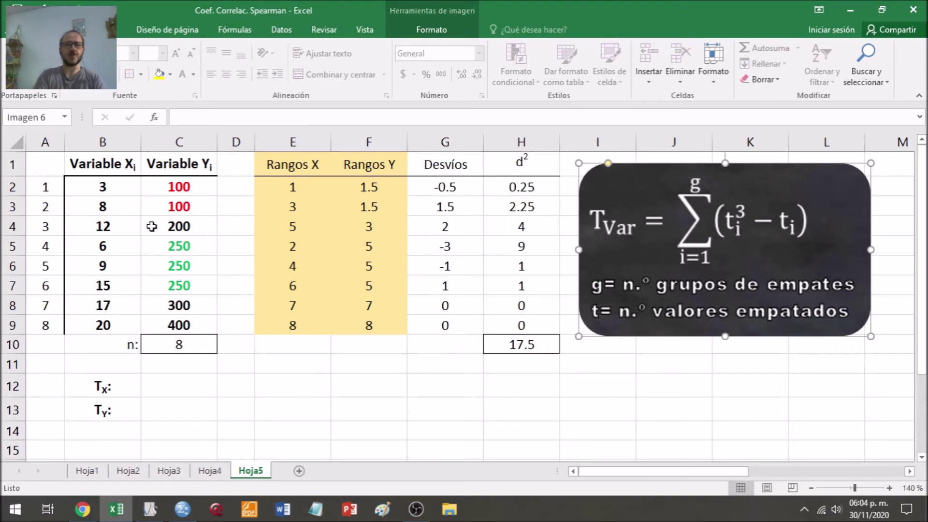
# - Review the Variable X values and the two groups of tied values in the Variable Y column
pyautogui.moveTo(126, 186); pyautogui.dragTo(108, 325)
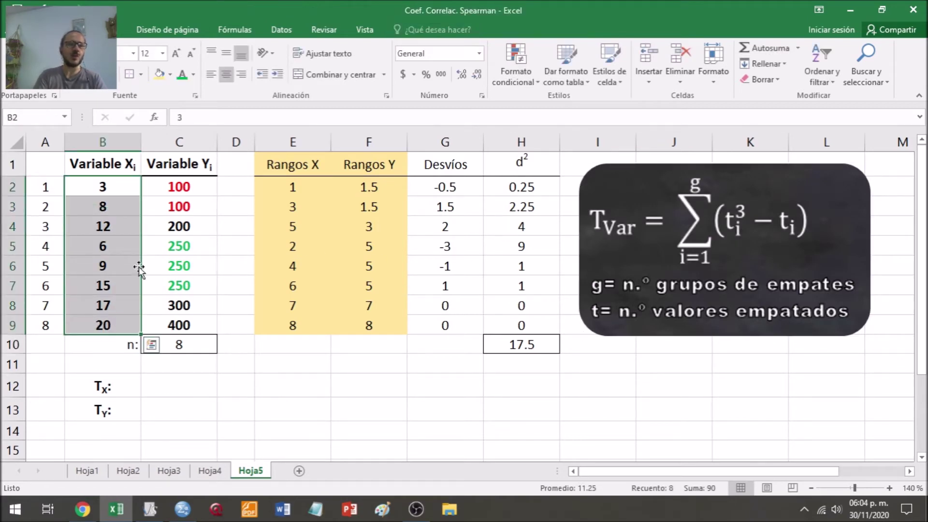
pyautogui.click(188, 203)
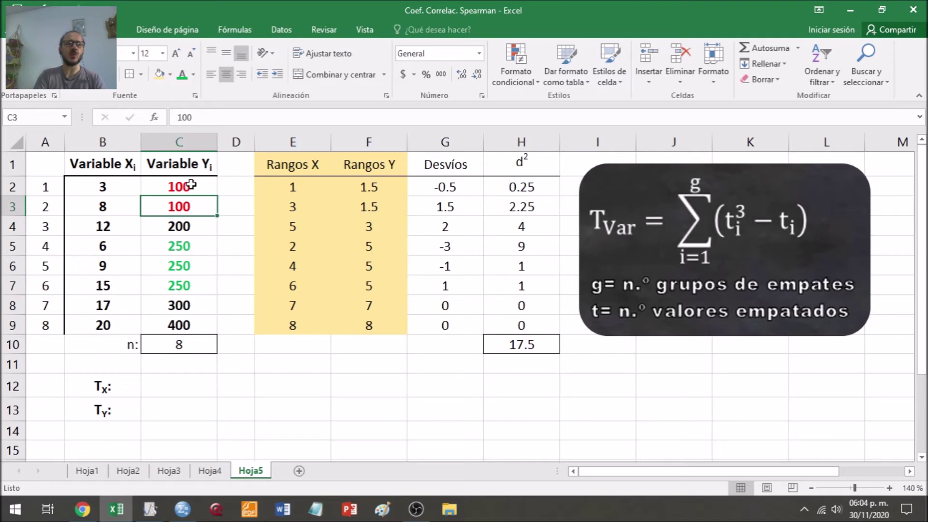
pyautogui.moveTo(174, 185); pyautogui.dragTo(174, 206)
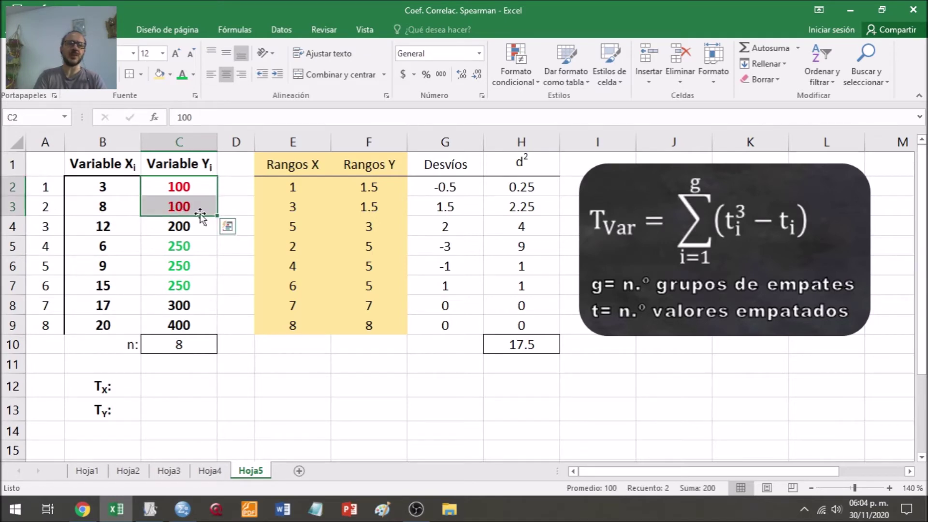
pyautogui.moveTo(198, 247); pyautogui.dragTo(196, 285)
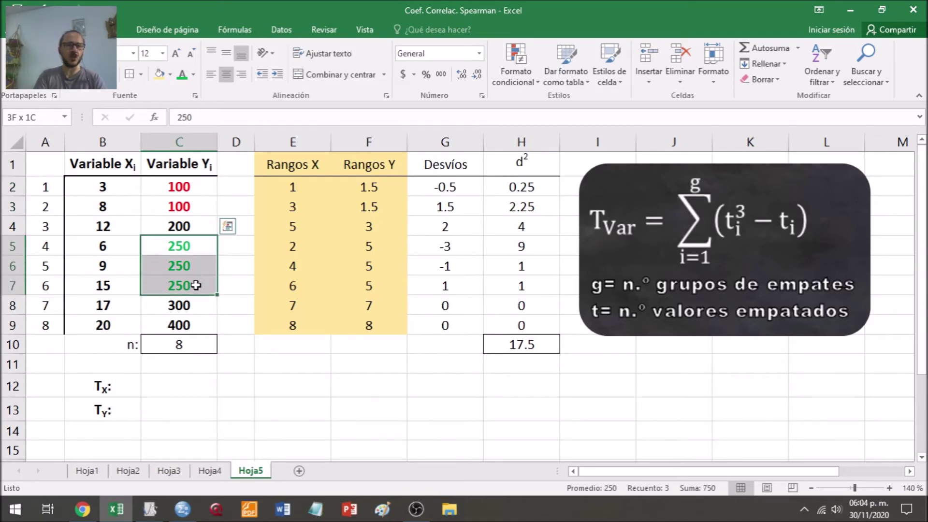
pyautogui.click(250, 305)
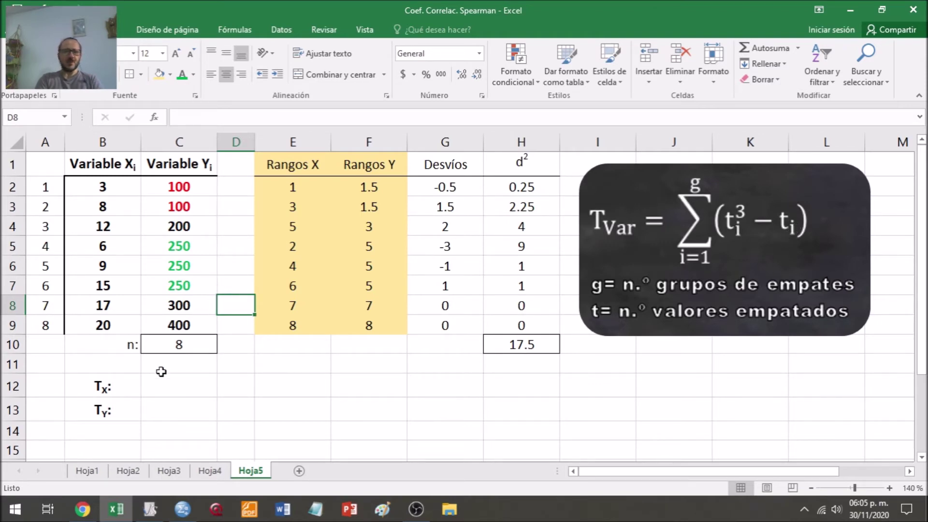
# - Enter 0 as the TX value in cell C12
pyautogui.click(267, 387)
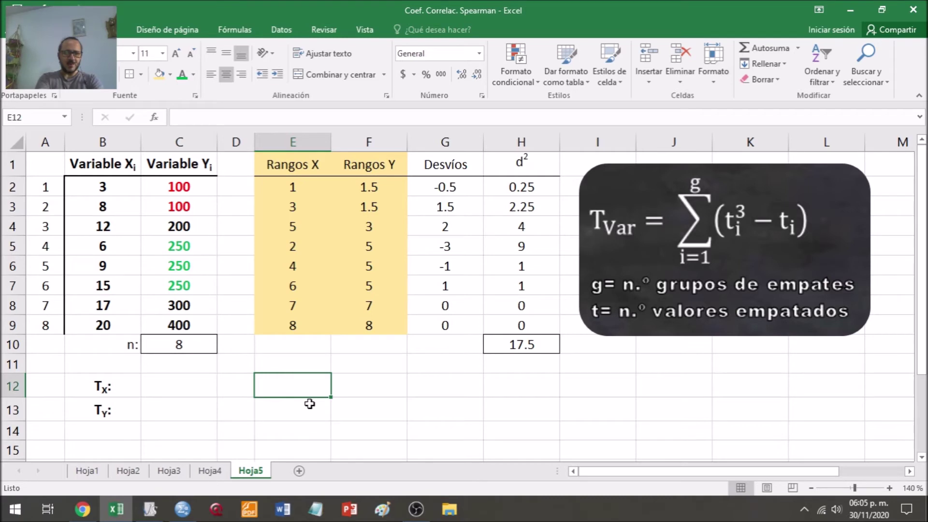
pyautogui.press('Left')
pyautogui.press('Left')
pyautogui.write('0')
pyautogui.press('Return')
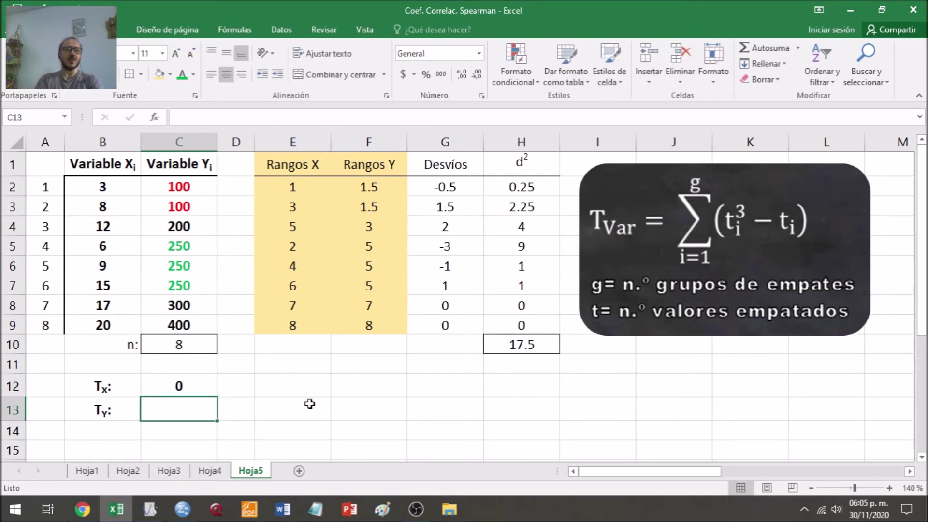
# - Label the first tie group "Grupo 1:" in E13 and enter a left-aligned "t: 2" in F13
pyautogui.press('Right')
pyautogui.press('Right')
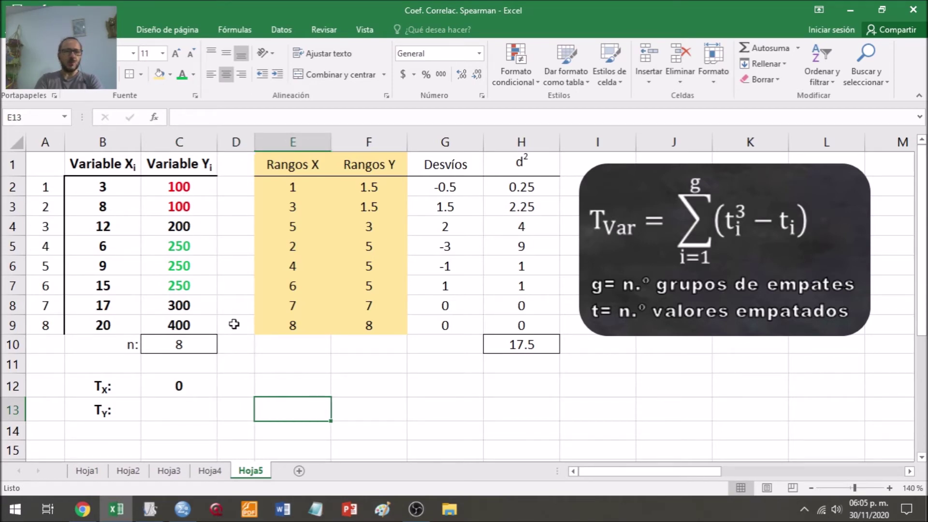
pyautogui.write('Grupo 1:')
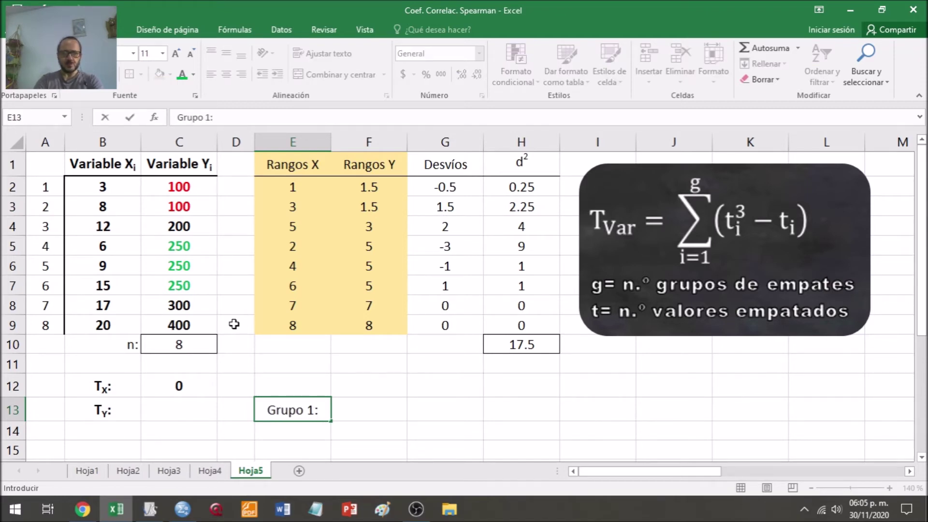
pyautogui.press('Tab')
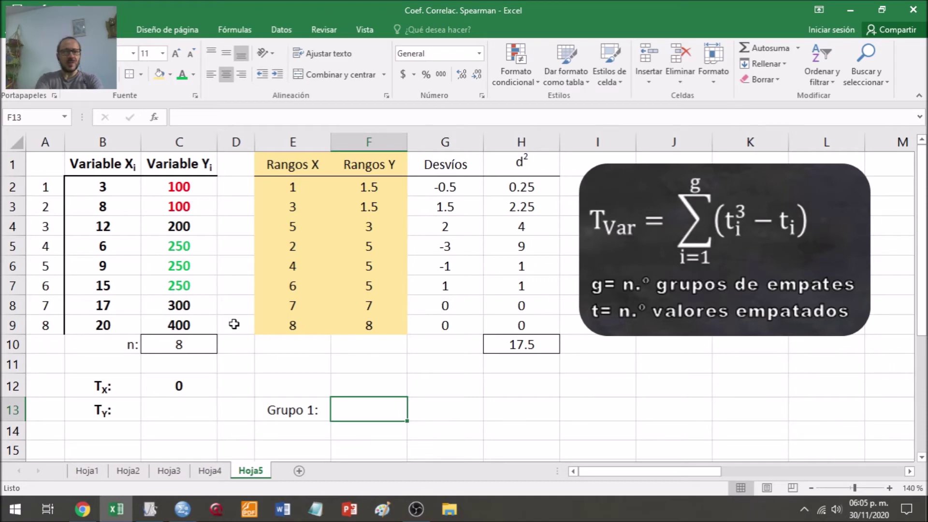
pyautogui.write('t:')
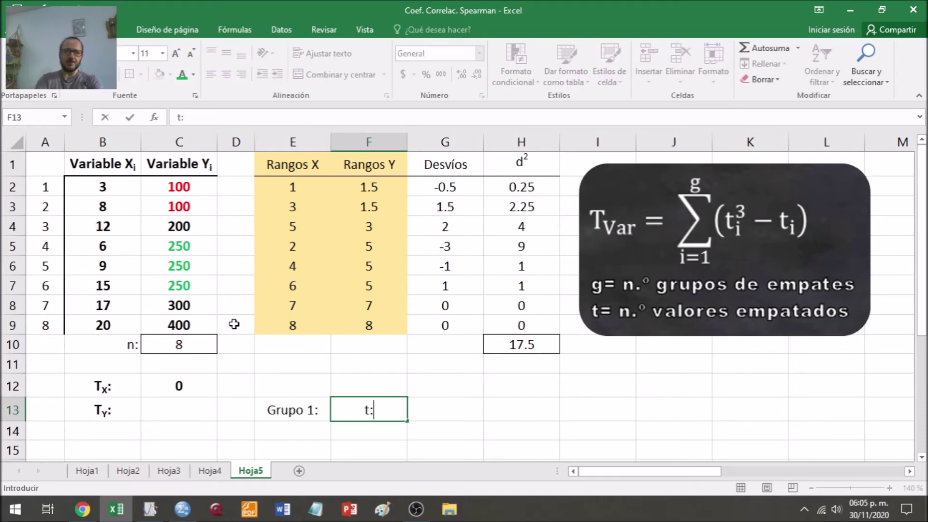
pyautogui.write(' 2')
pyautogui.press('Return')
pyautogui.press('Up')
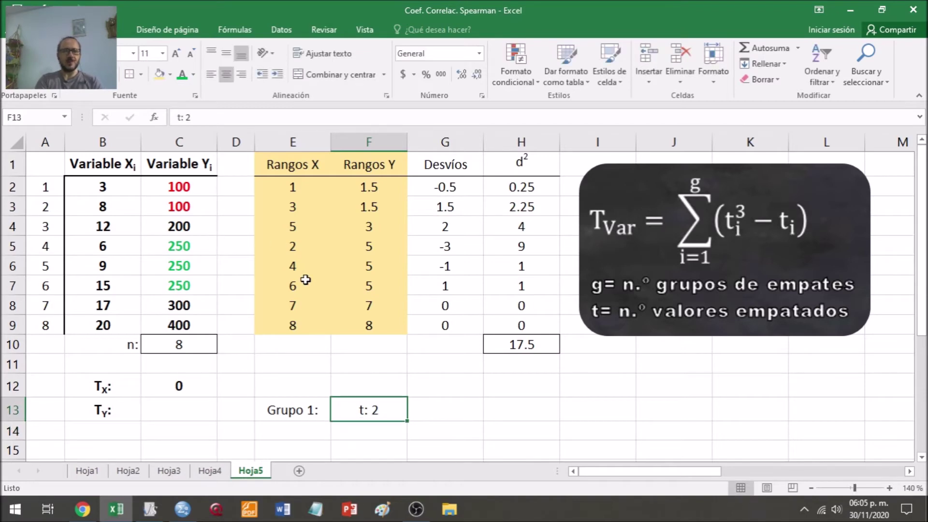
pyautogui.click(211, 74)
# - Label the second tie group "Grupo 2:" in G13 and enter a left-aligned "t:3" in H13
pyautogui.click(429, 410)
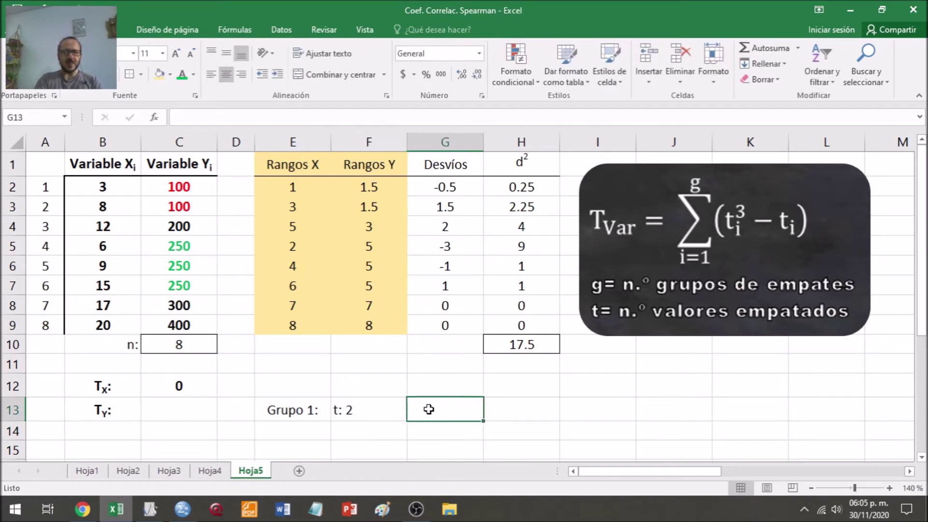
pyautogui.write('Grupo')
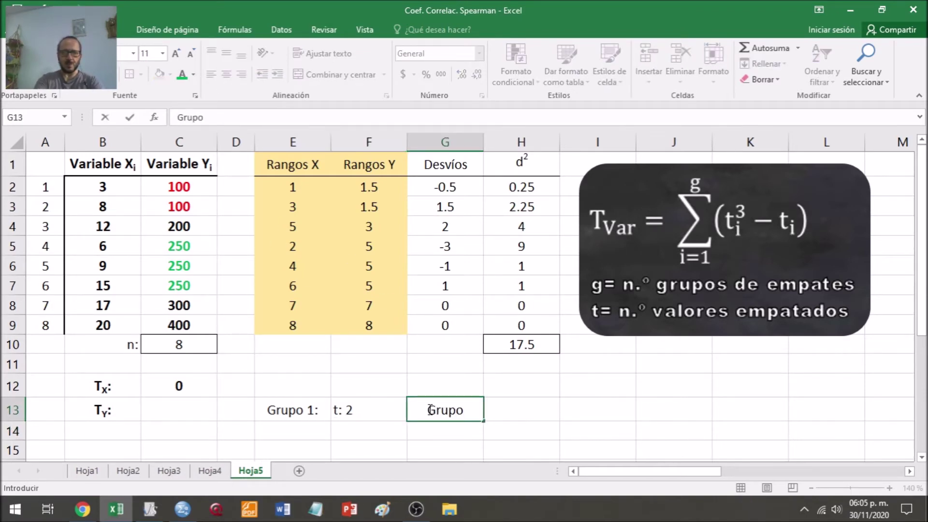
pyautogui.write(' 2:')
pyautogui.press('Tab')
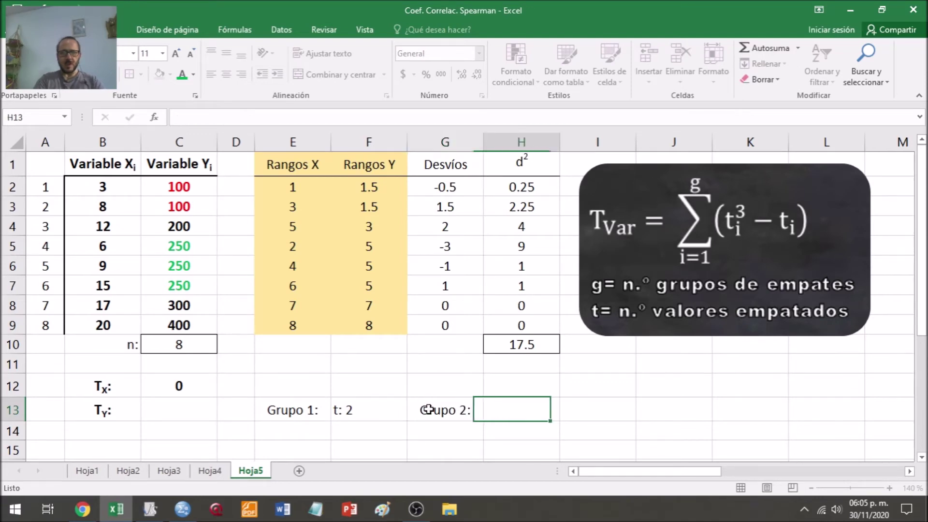
pyautogui.moveTo(194, 248); pyautogui.dragTo(191, 281)
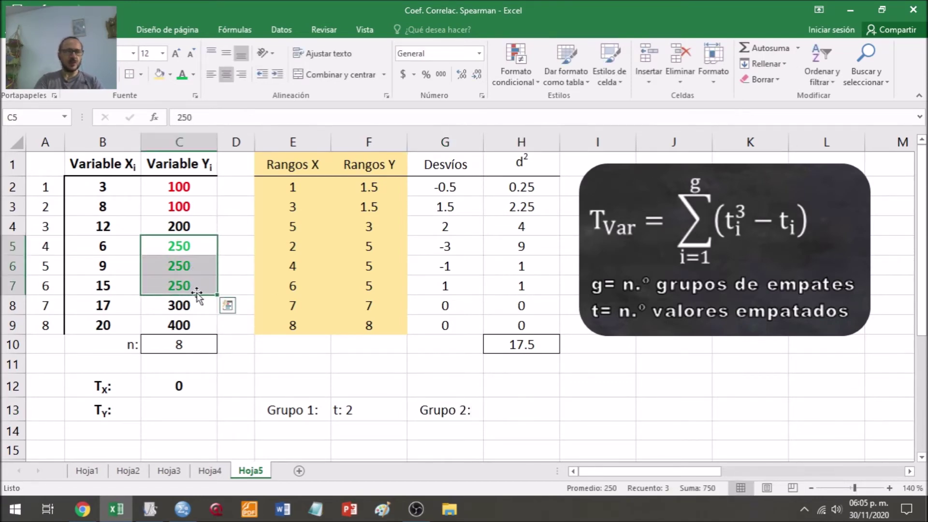
pyautogui.click(504, 414)
pyautogui.write('t:')
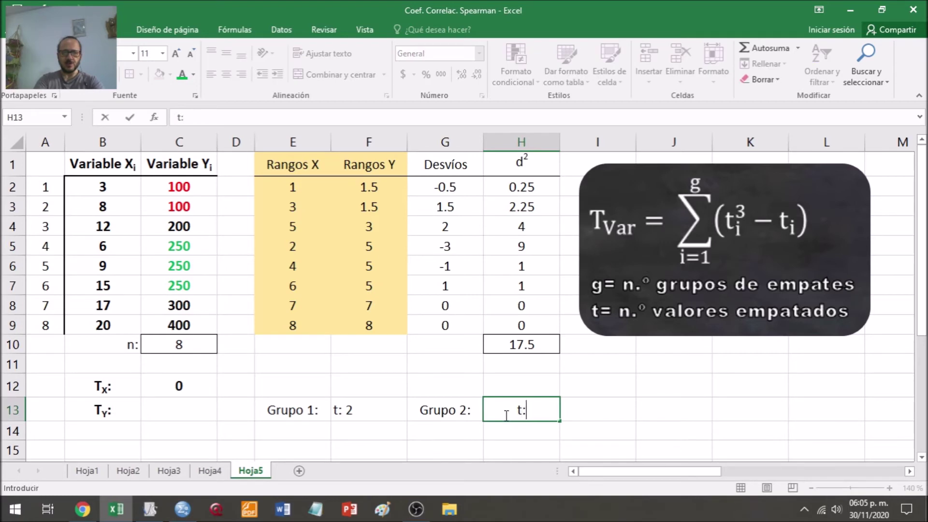
pyautogui.write('3')
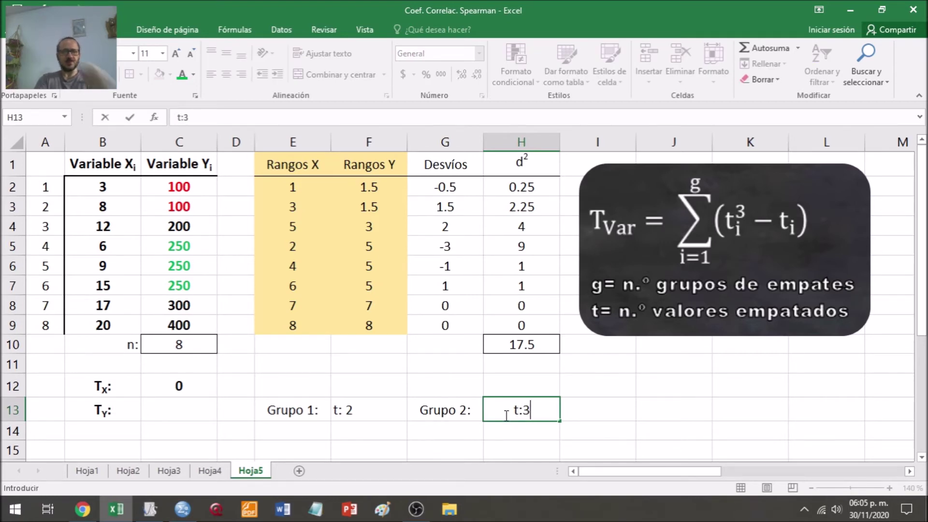
pyautogui.press('Return')
pyautogui.click(505, 413)
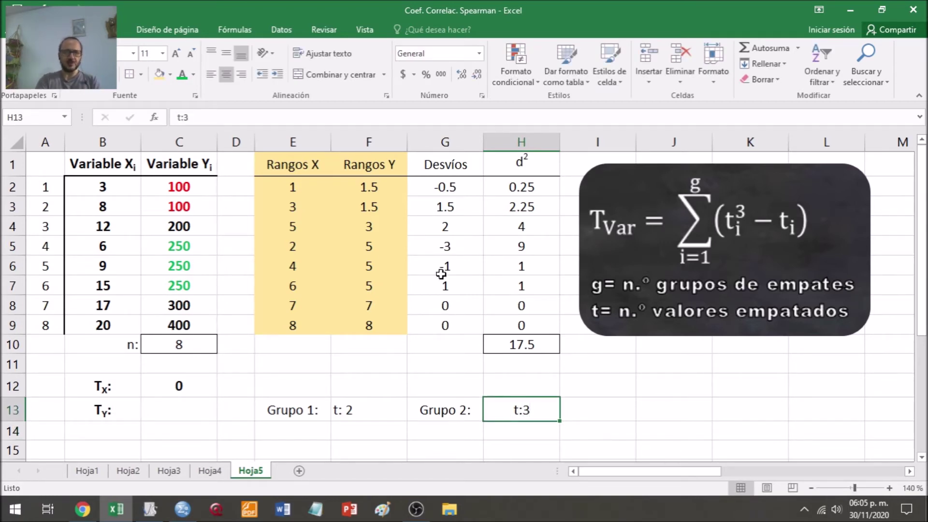
pyautogui.click(212, 75)
pyautogui.click(628, 409)
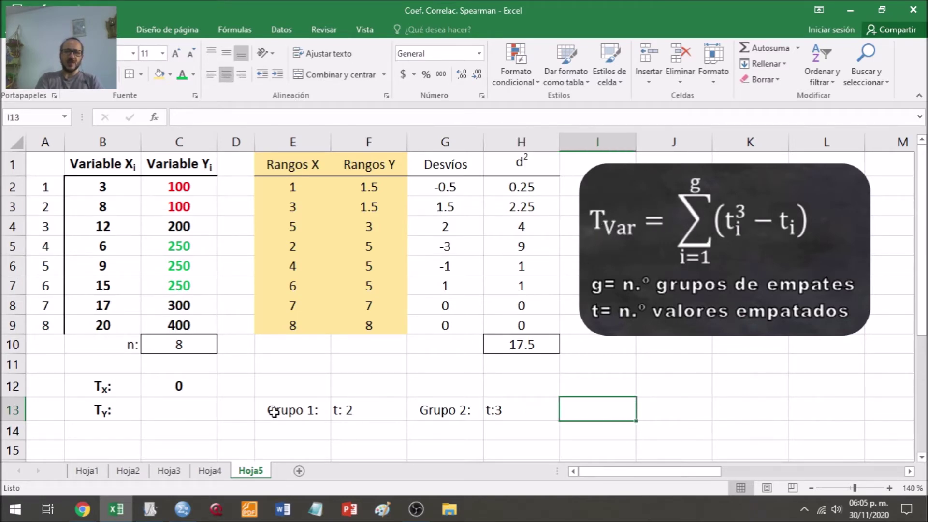
# - Compare the group labels and t counts in row 13 with the tied values in the Variable Y column
pyautogui.click(270, 412)
pyautogui.click(425, 410)
pyautogui.click(179, 202)
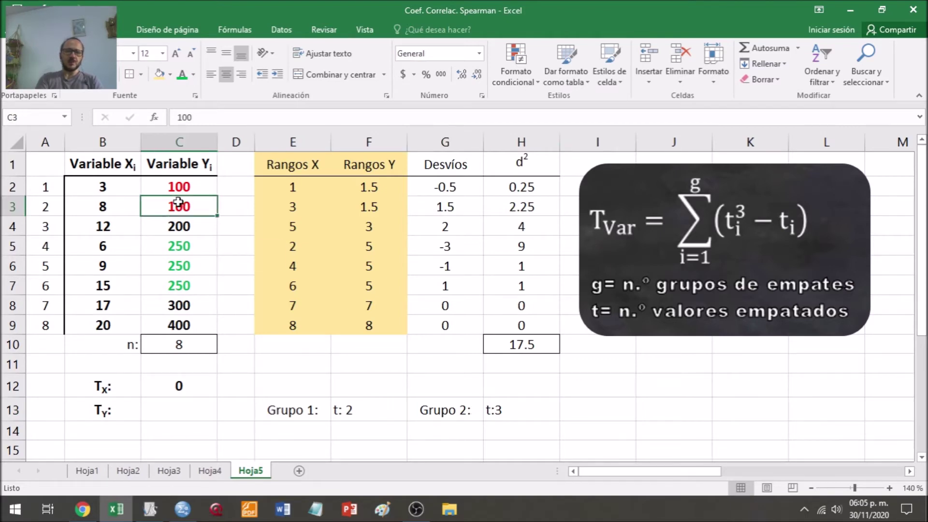
pyautogui.press('Down')
pyautogui.press('Down')
pyautogui.press('Down')
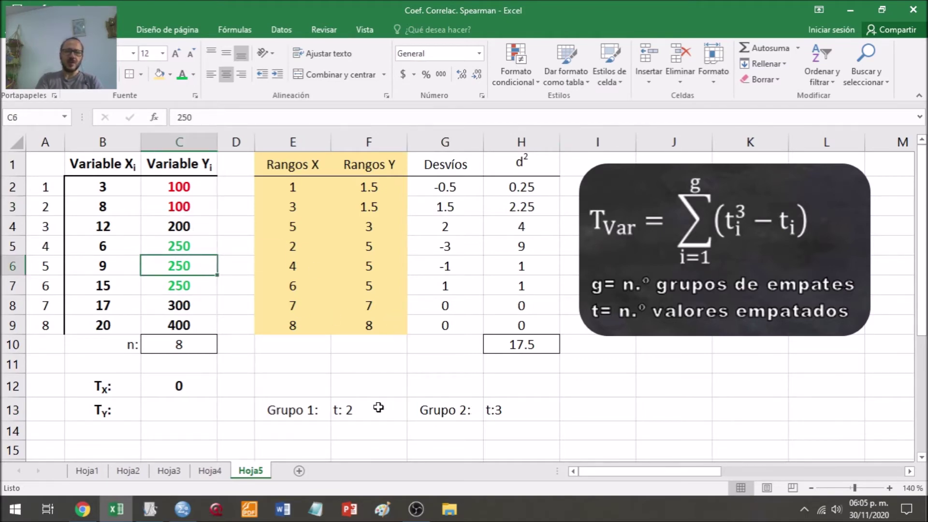
pyautogui.click(344, 412)
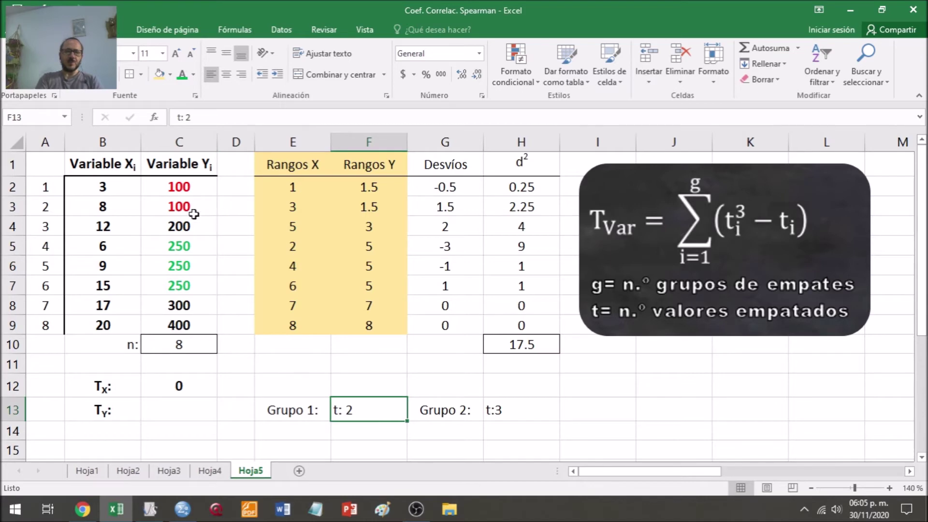
pyautogui.click(483, 417)
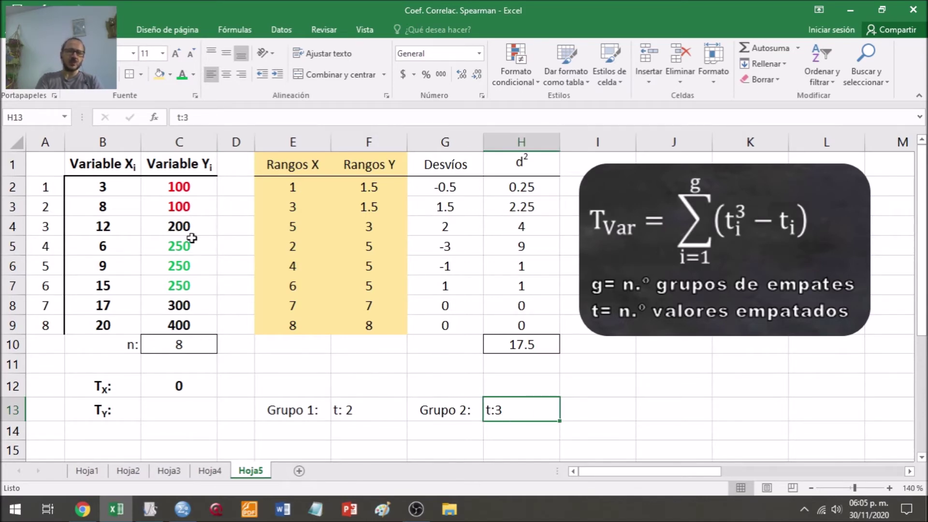
# - Start the TY formula in C13 with the first group's term, =potencia(2,3)-2
pyautogui.click(169, 410)
pyautogui.write('=')
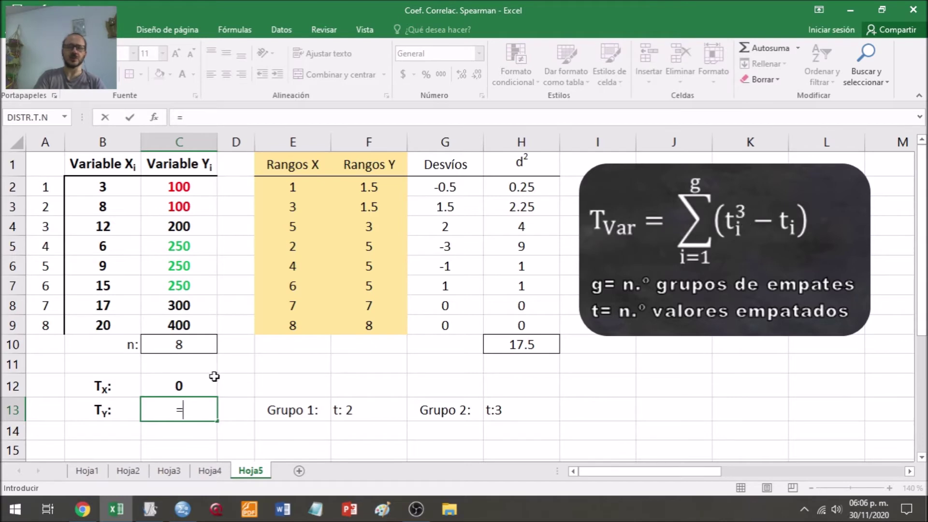
pyautogui.write('p')
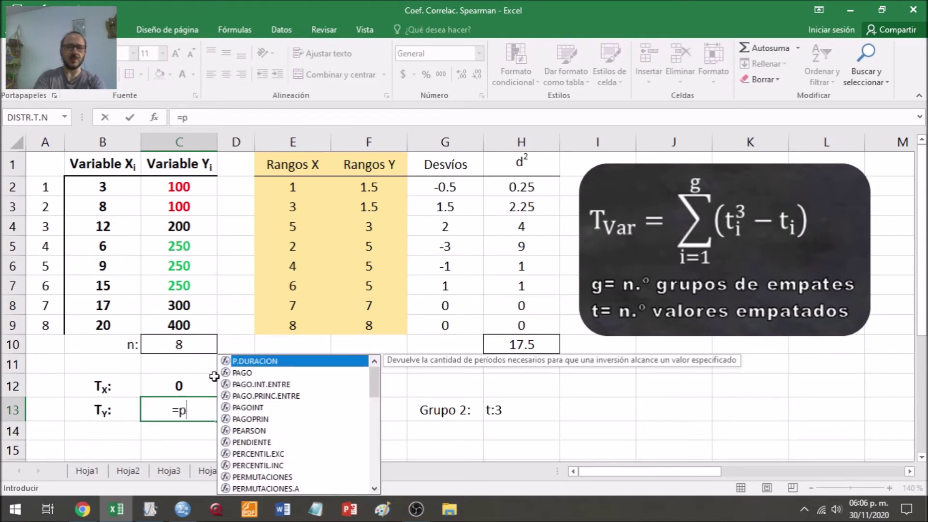
pyautogui.write('otencia(2;')
pyautogui.press('BackSpace')
pyautogui.write(',3)')
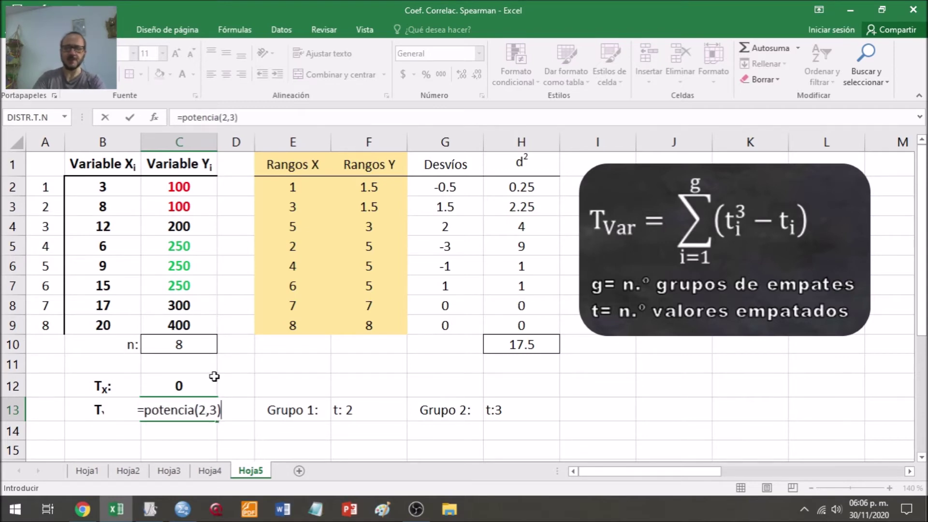
pyautogui.write('-')
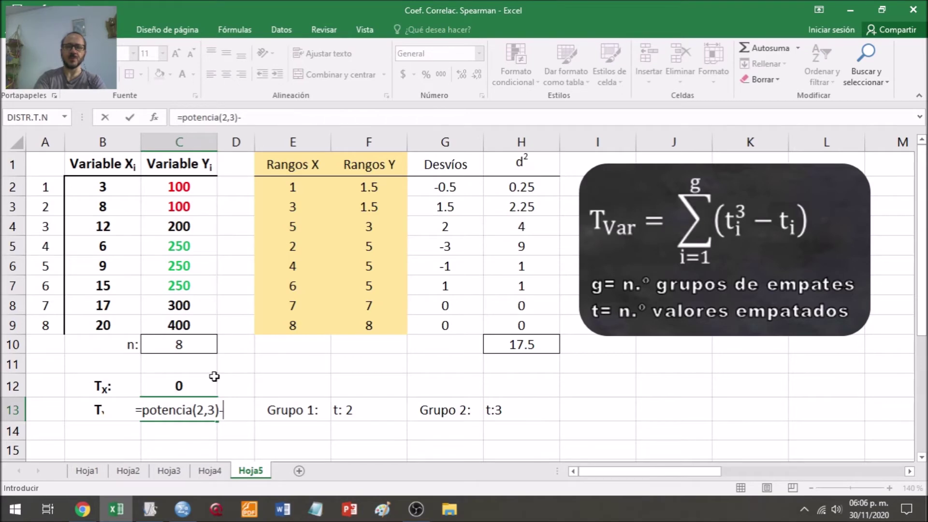
pyautogui.write('2')
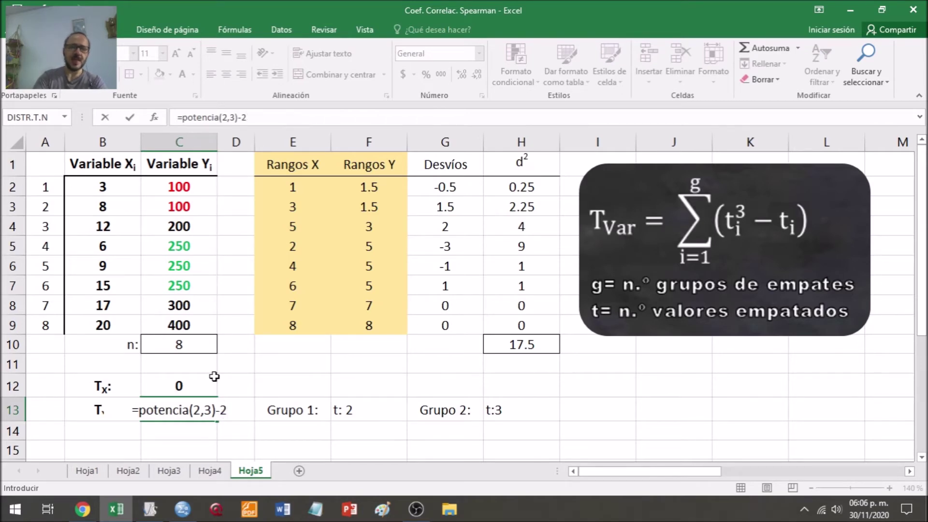
# - Enclose the first group's term in parentheses so the TY formula reads =(potencia(2,3)-2)
pyautogui.click(184, 119)
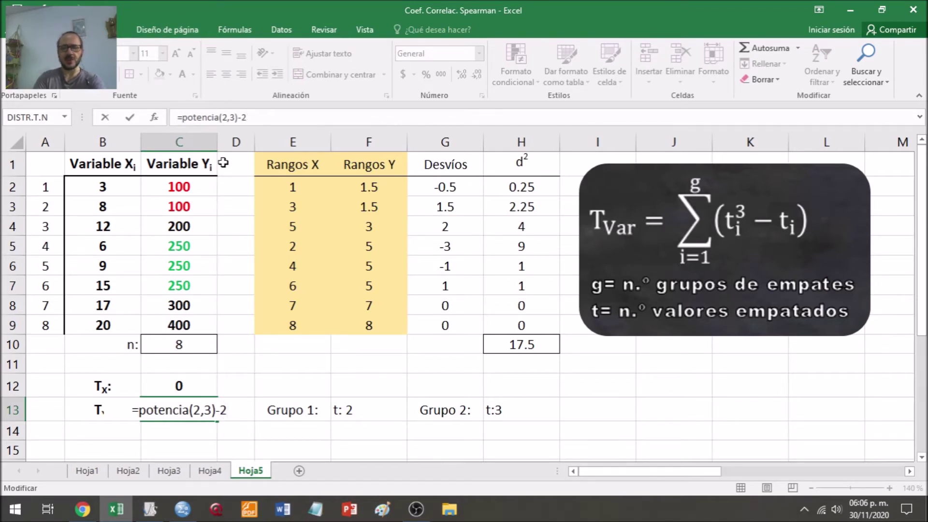
pyautogui.write('(')
pyautogui.press('Right')
pyautogui.press('Right')
pyautogui.press('Right')
pyautogui.press('Right')
pyautogui.press('Right')
pyautogui.press('Right')
pyautogui.press('Right')
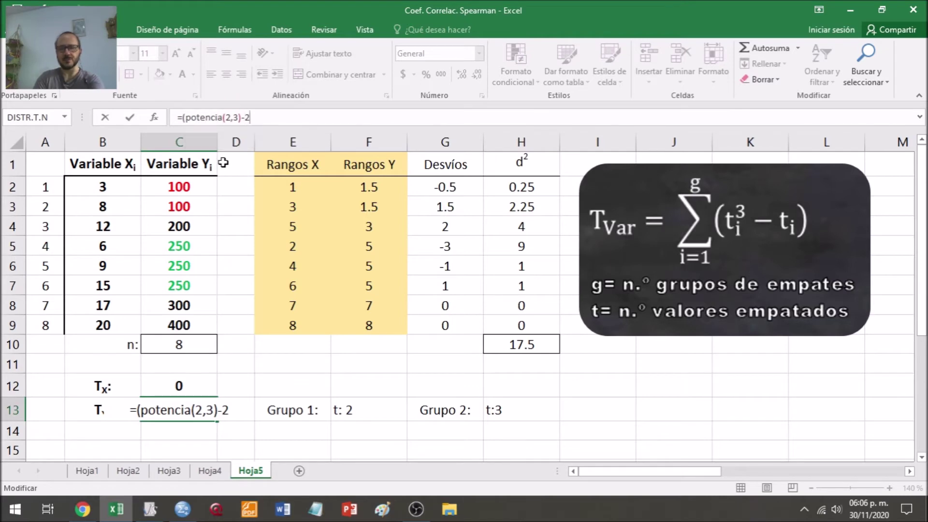
pyautogui.write(')')
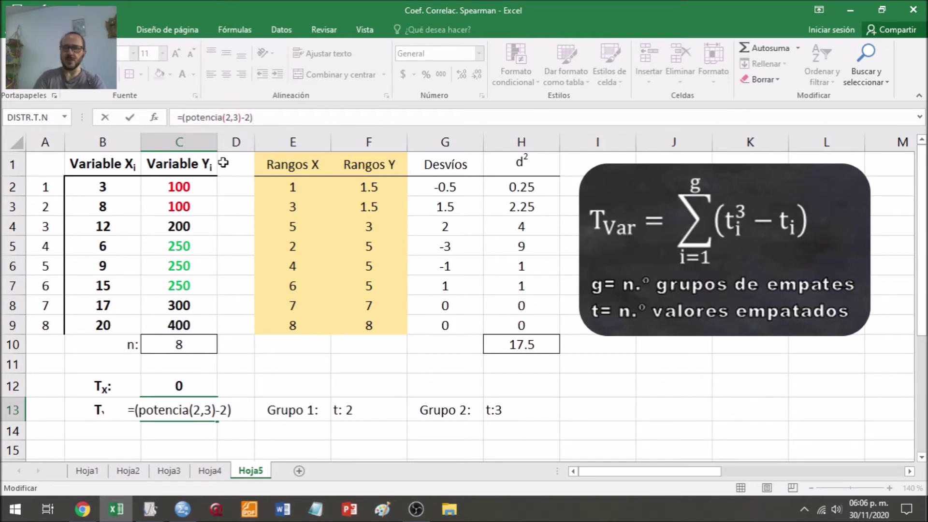
# - Add the second group's term to the TY formula in C13 so it reads =(potencia(2,3)-2)+(potencia(3,3)-3)
pyautogui.write('+')
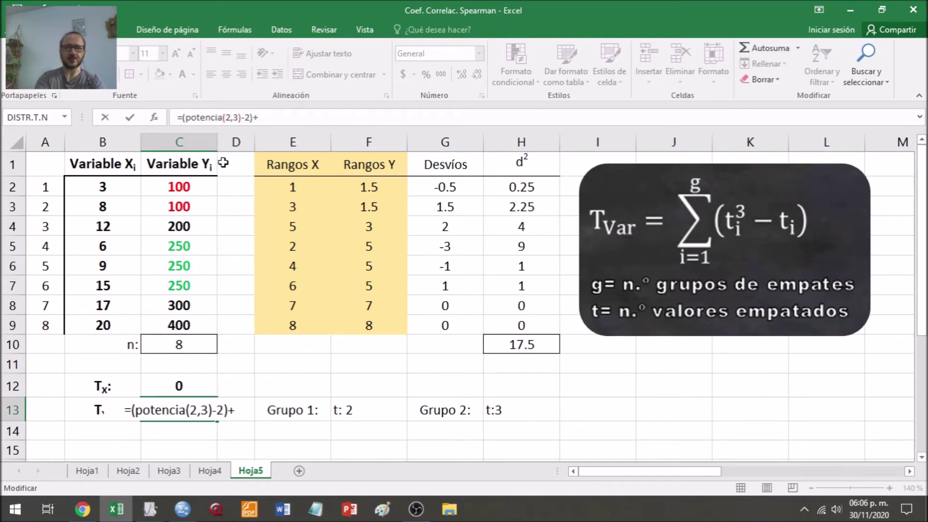
pyautogui.write('(potencia(')
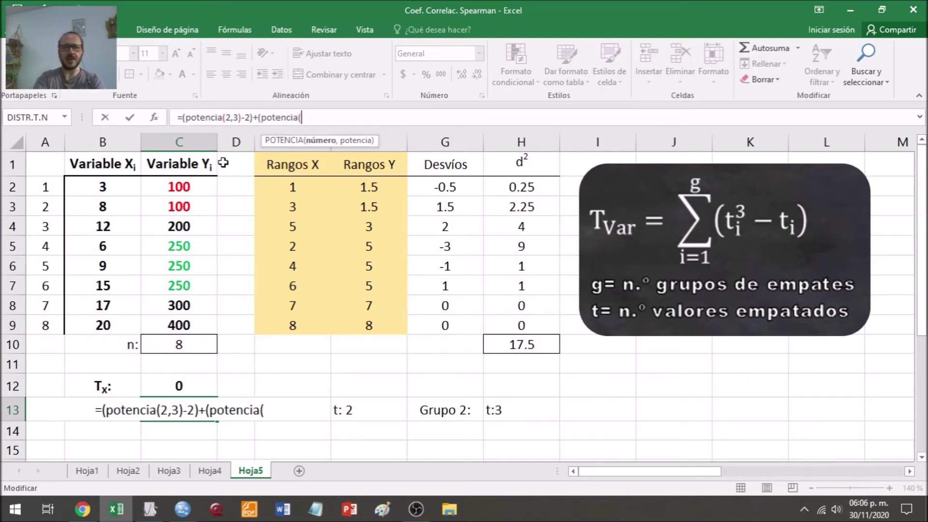
pyautogui.write('4')
pyautogui.press('BackSpace')
pyautogui.write('3;3)-')
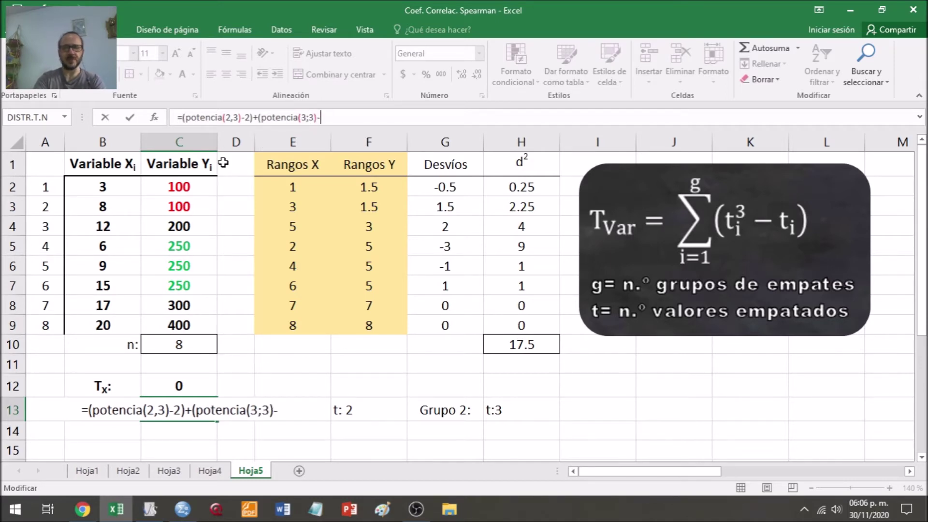
pyautogui.write('3')
pyautogui.press('Left')
pyautogui.press('Left')
pyautogui.press('Left')
pyautogui.press('BackSpace')
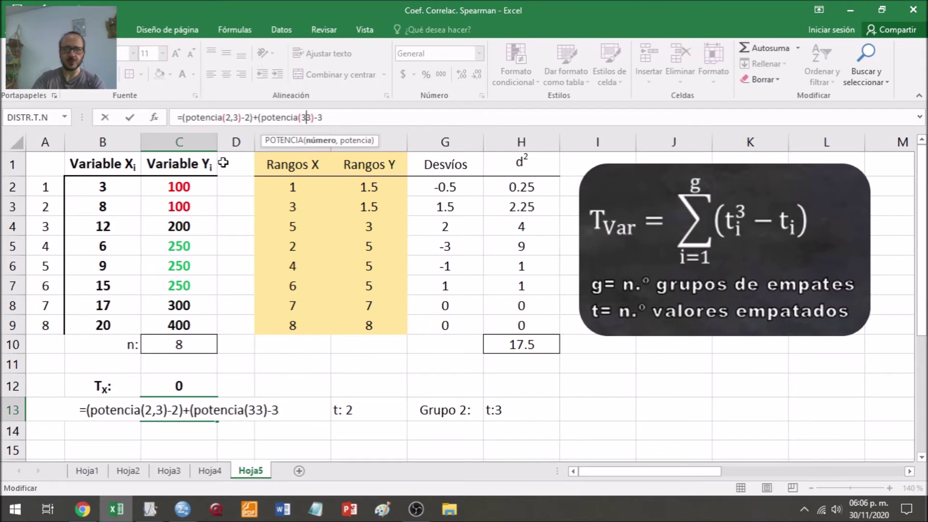
pyautogui.write(',')
pyautogui.press('End')
pyautogui.write(')')
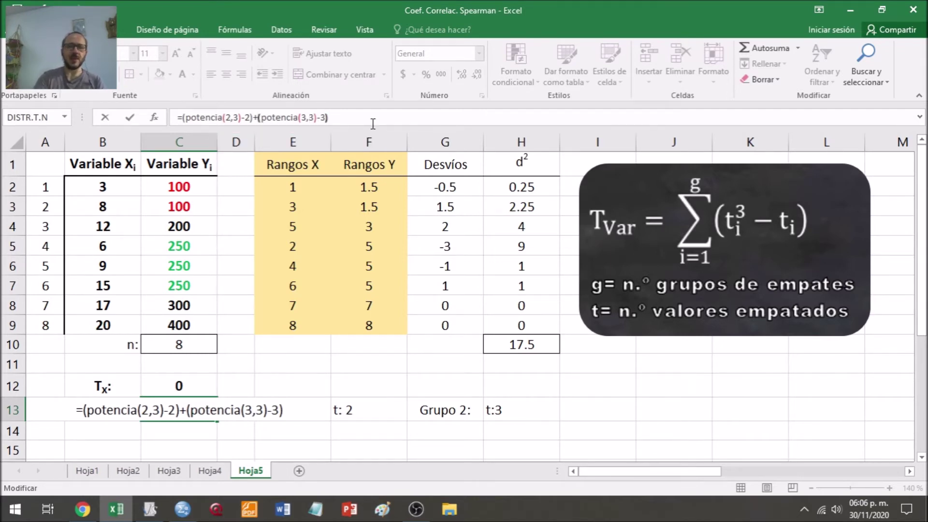
# - Commit the TY formula in C13 and make its result bold
pyautogui.press('Return')
pyautogui.press('Up')
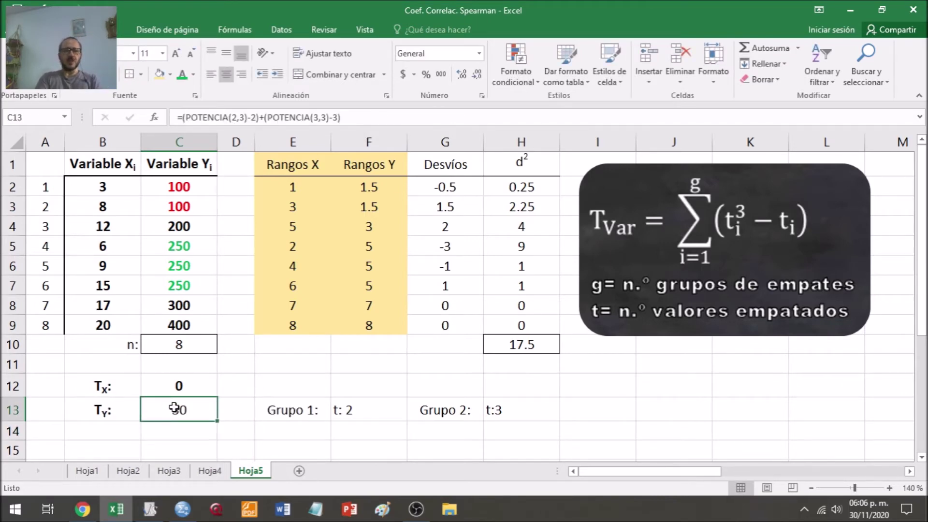
pyautogui.hotkey('ctrl', 'n')
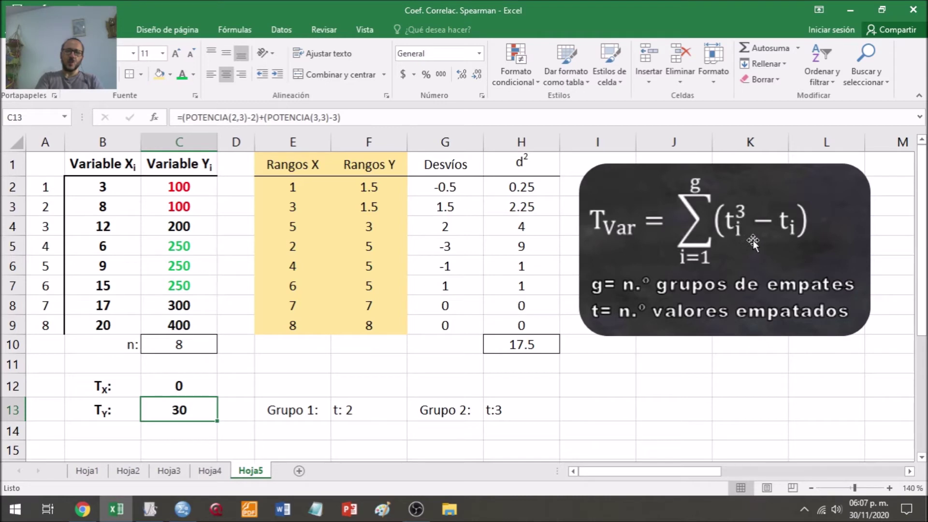
# - Compare the t counts of both tie groups in row 13 with the TVar formula picture
pyautogui.click(349, 411)
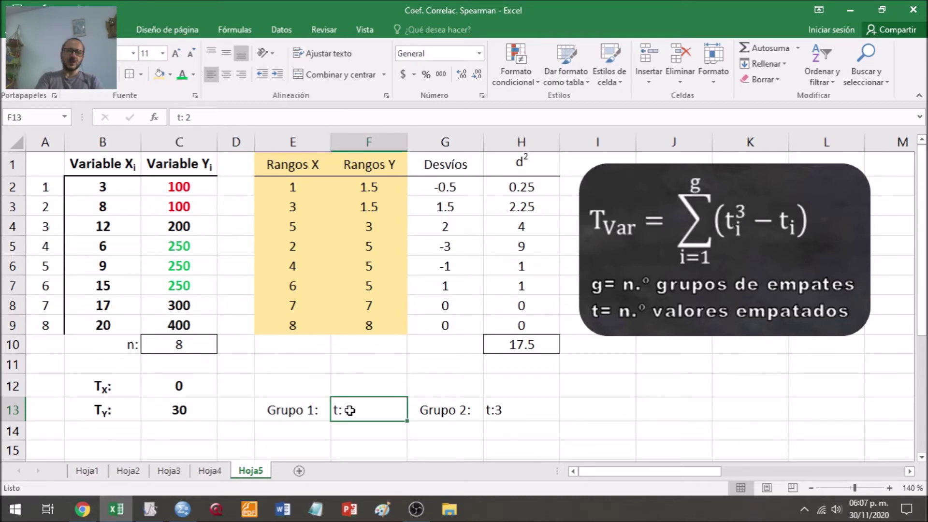
pyautogui.click(741, 249)
pyautogui.click(481, 410)
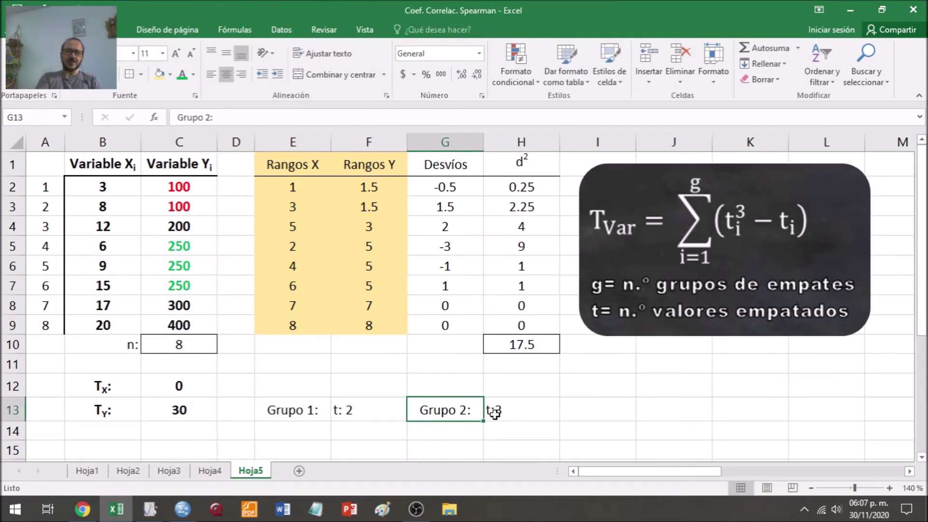
pyautogui.click(503, 412)
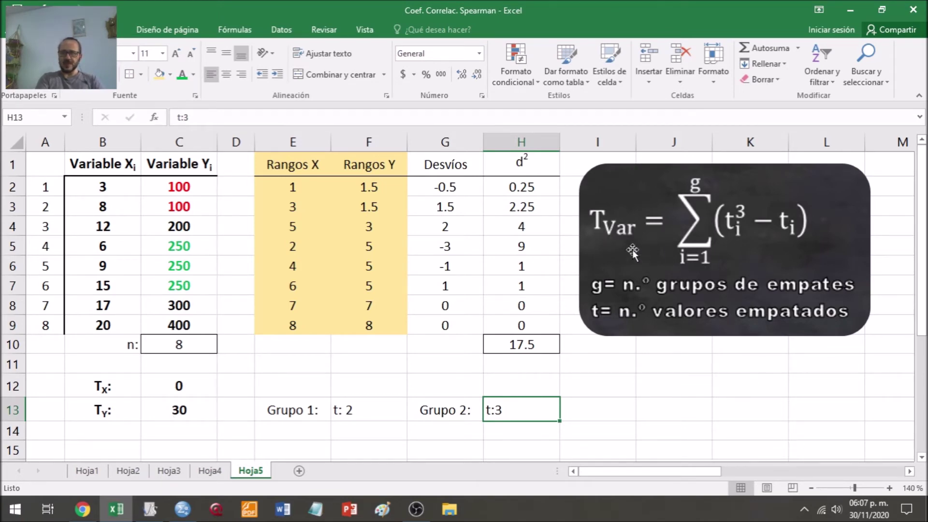
# - Shrink the TVar formula picture and move it out of the way, beyond column M
pyautogui.click(603, 290)
pyautogui.moveTo(581, 335); pyautogui.dragTo(733, 217)
pyautogui.moveTo(748, 187); pyautogui.dragTo(906, 306)
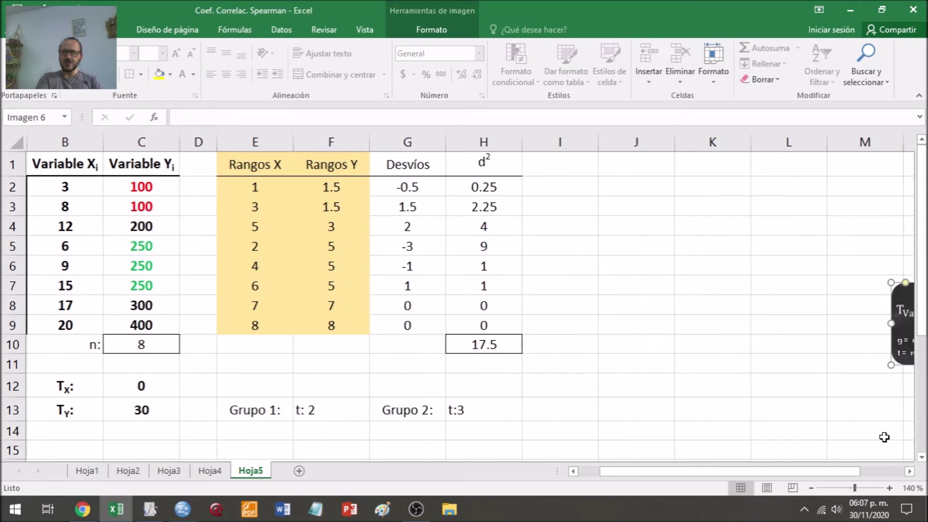
# - Bring the tie-corrected rs formula picture from the far columns back beside the data, across columns H to M in rows 1 to 6
pyautogui.click(909, 471)
pyautogui.click(909, 471)
pyautogui.click(909, 471)
pyautogui.moveTo(784, 310); pyautogui.dragTo(846, 288)
pyautogui.moveTo(831, 228); pyautogui.dragTo(433, 227)
pyautogui.click(602, 468)
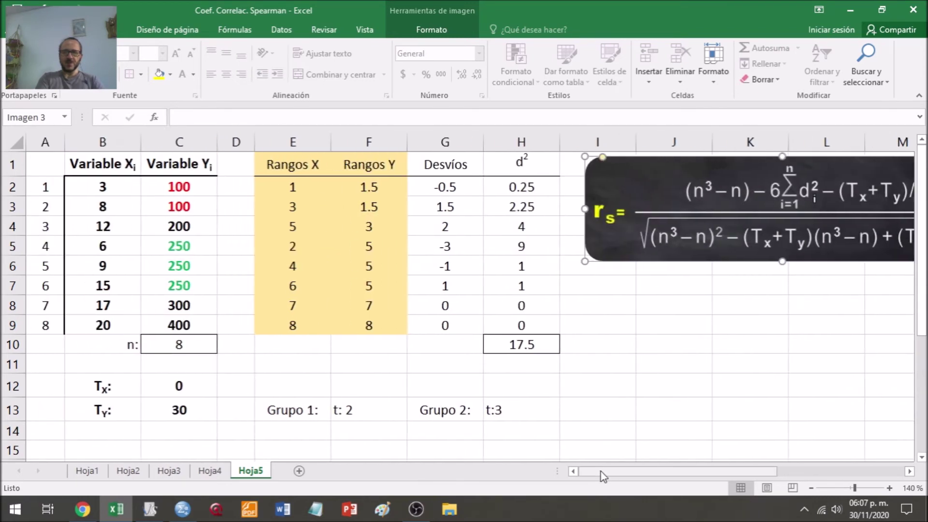
pyautogui.moveTo(715, 227); pyautogui.dragTo(647, 228)
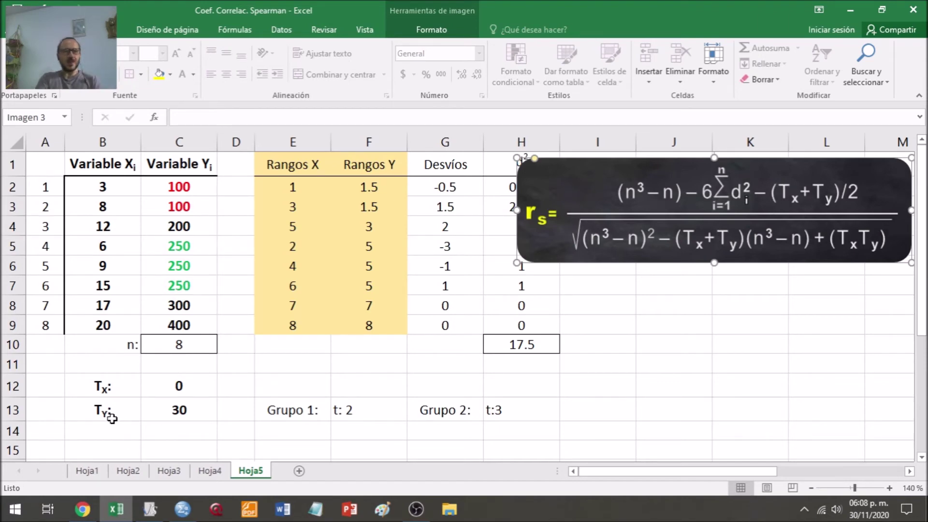
# - Enter the label "n3-n:" in B15
pyautogui.click(113, 434)
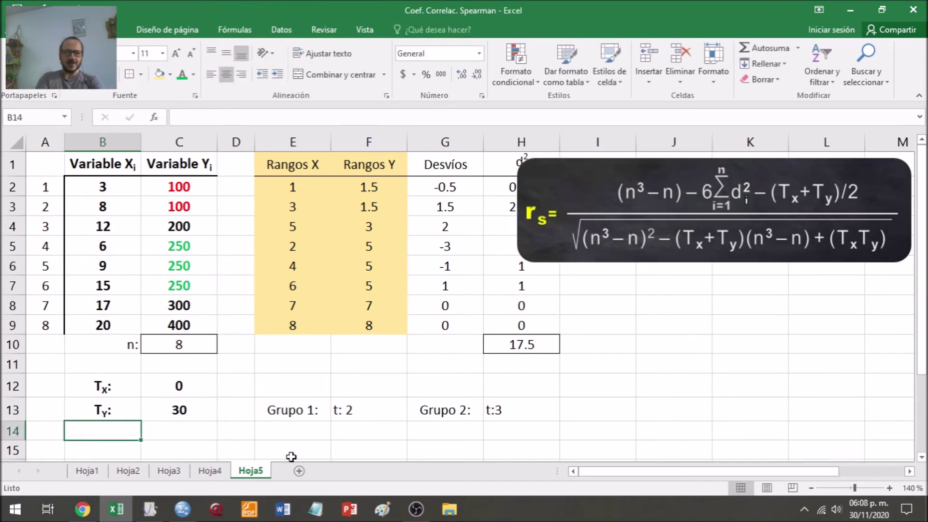
pyautogui.press('Down')
pyautogui.write('n')
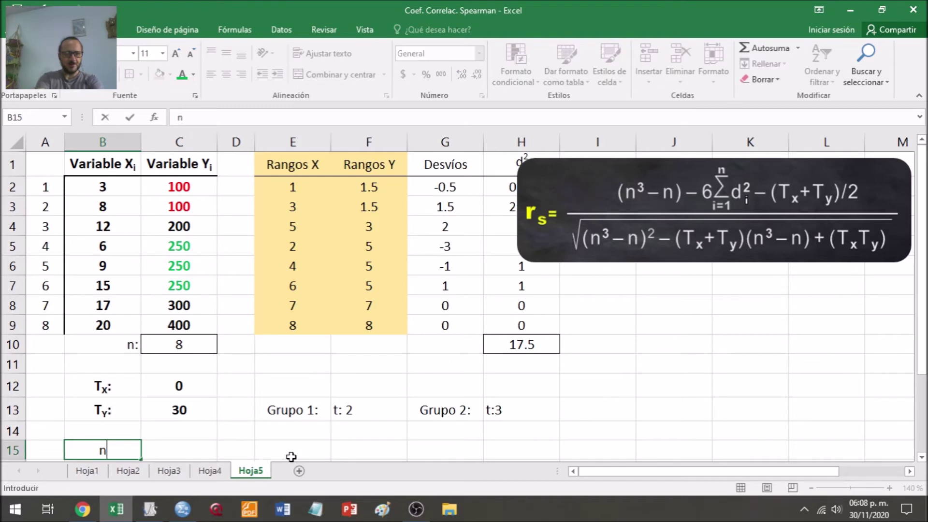
pyautogui.write('3')
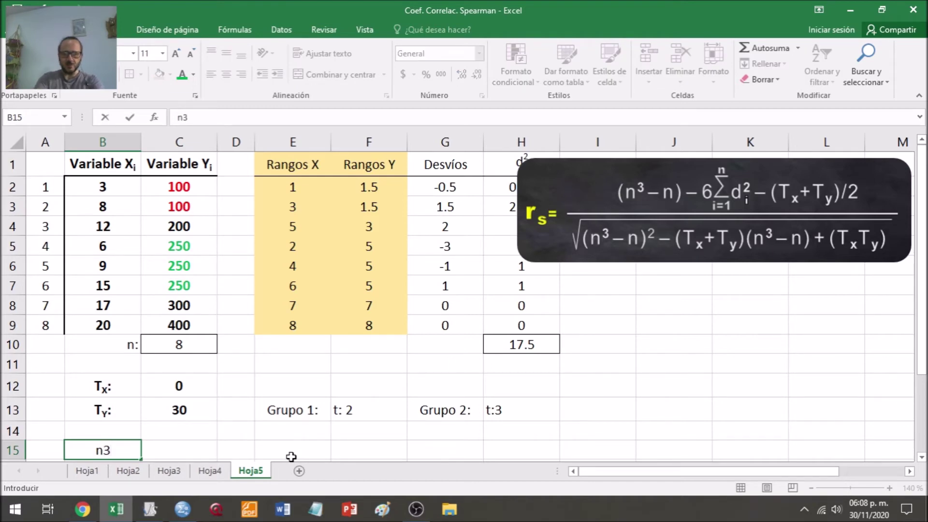
pyautogui.write('-n')
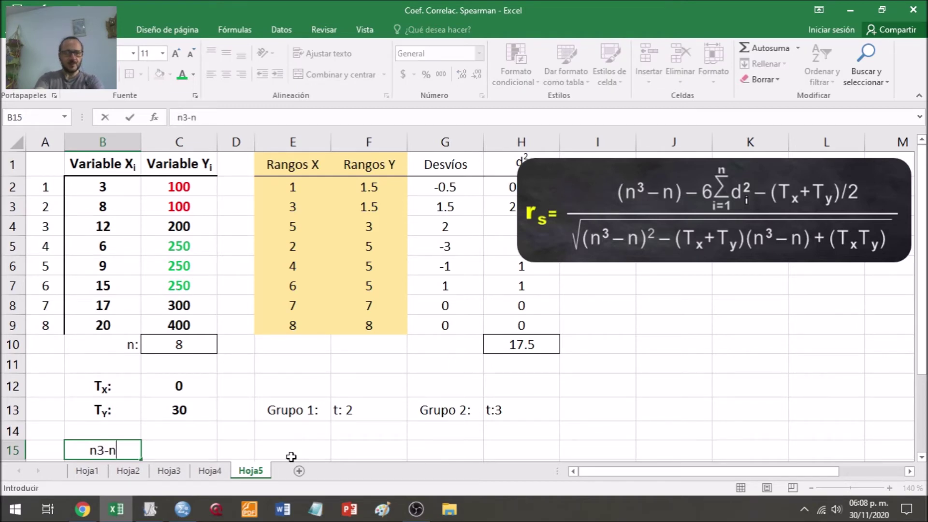
pyautogui.write(':')
pyautogui.press('Up')
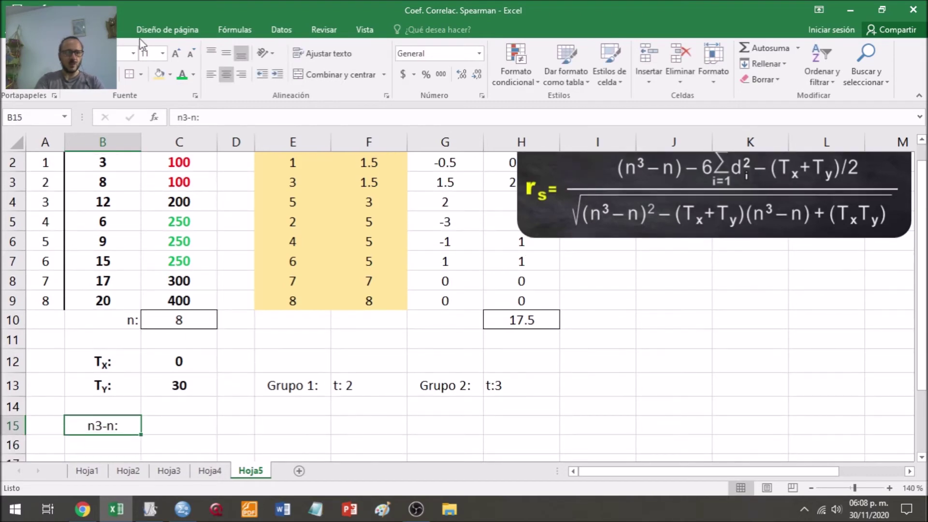
# - Format the 3 in the B15 label as a subscript
pyautogui.click(185, 119)
pyautogui.moveTo(188, 118); pyautogui.dragTo(186, 117)
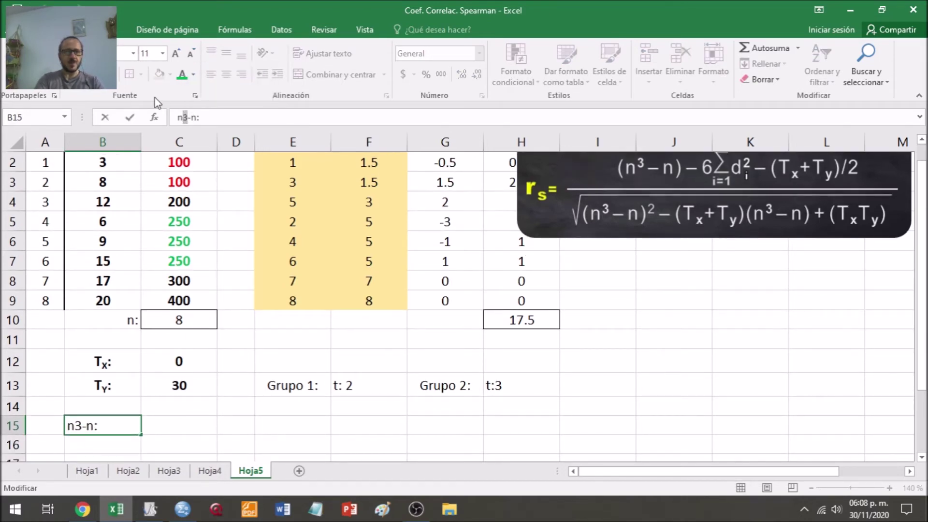
pyautogui.click(195, 95)
pyautogui.click(149, 245)
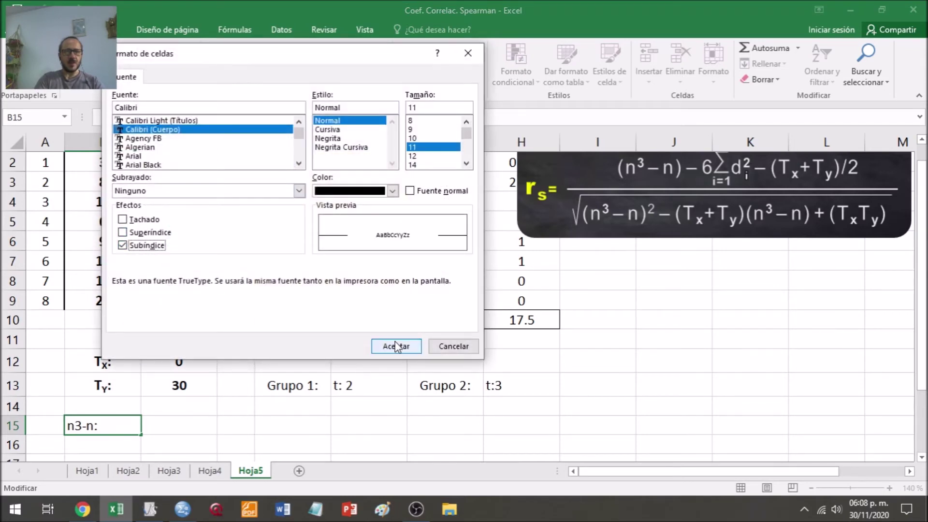
pyautogui.click(396, 346)
pyautogui.click(152, 427)
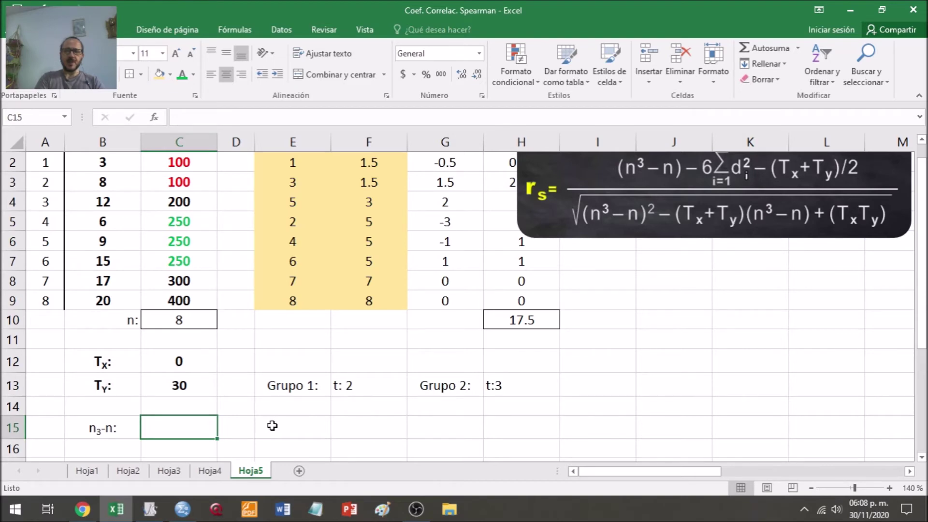
# - Enter the label "Tx+Ty:" in E15
pyautogui.click(272, 425)
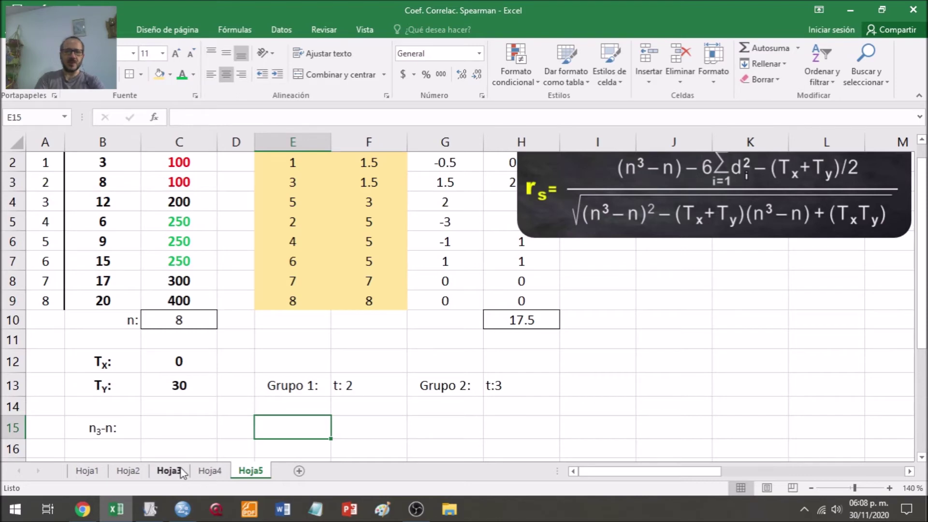
pyautogui.write('Tx')
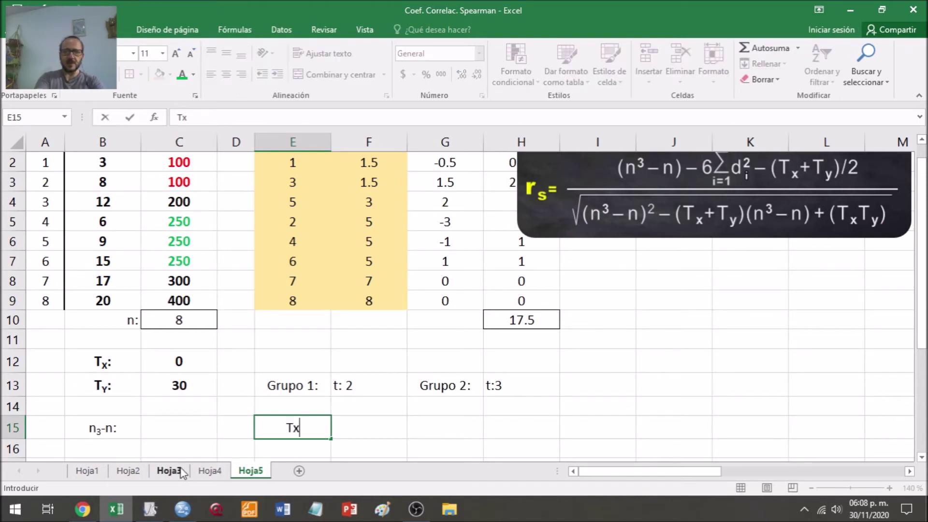
pyautogui.write('+Ty:')
pyautogui.press('Return')
pyautogui.press('Up')
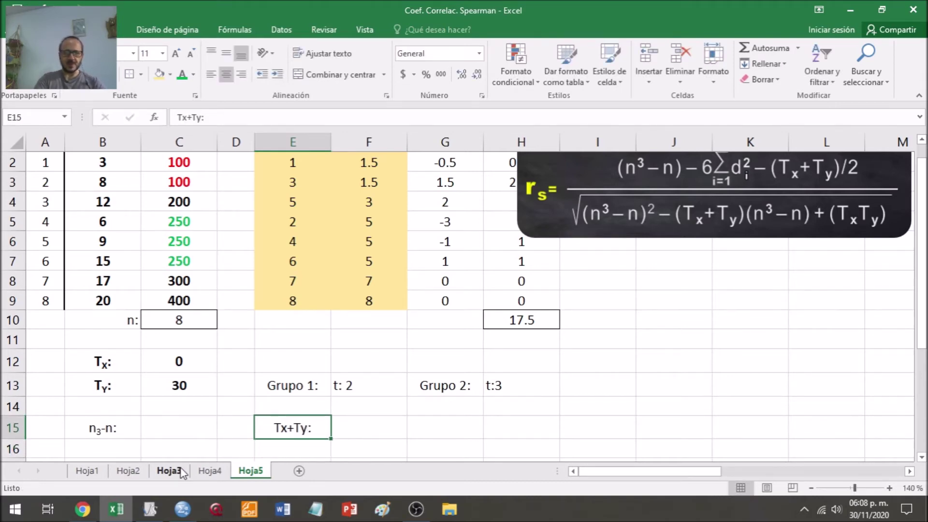
# - Format the x and the y in the E15 label as subscripts
pyautogui.click(185, 121)
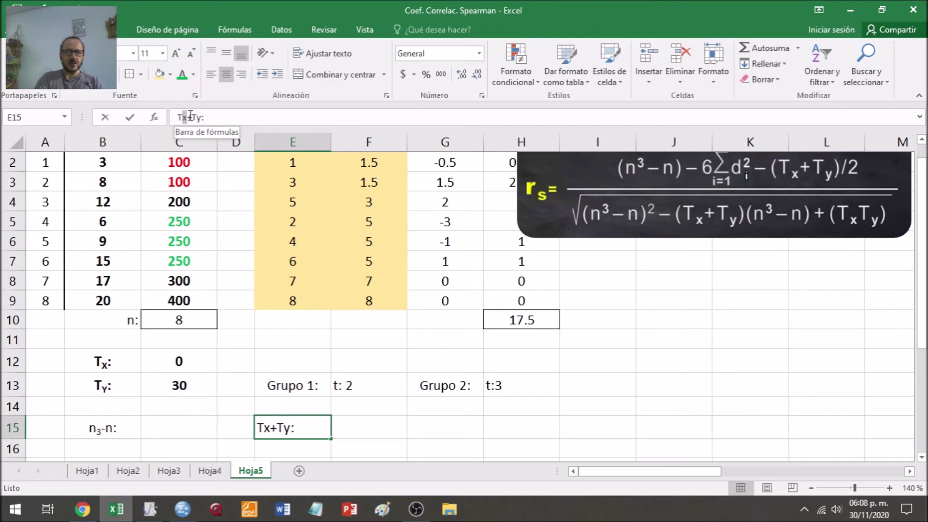
pyautogui.click(195, 96)
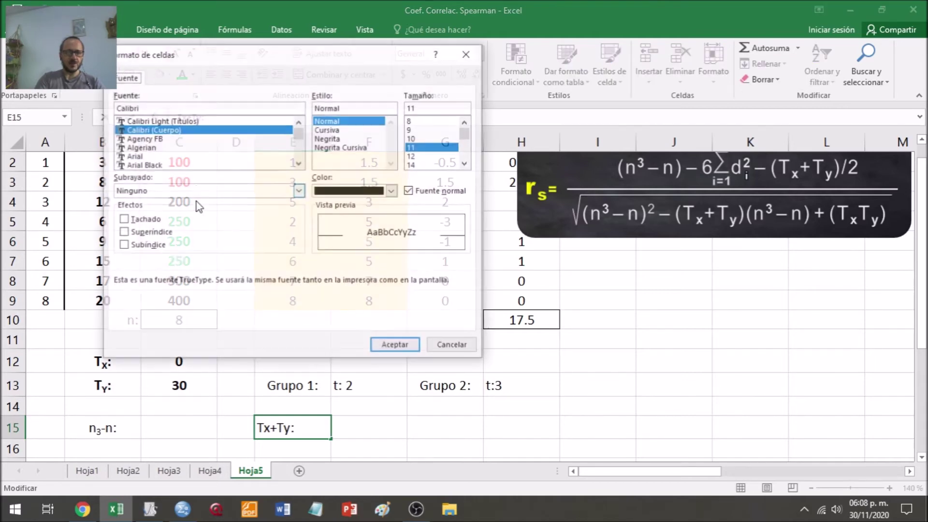
pyautogui.click(157, 245)
pyautogui.click(384, 346)
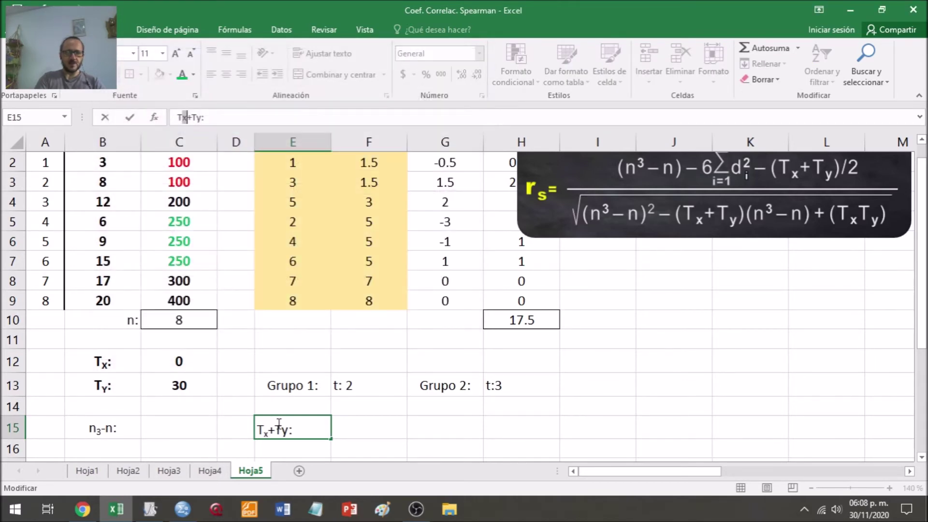
pyautogui.click(195, 96)
pyautogui.click(157, 247)
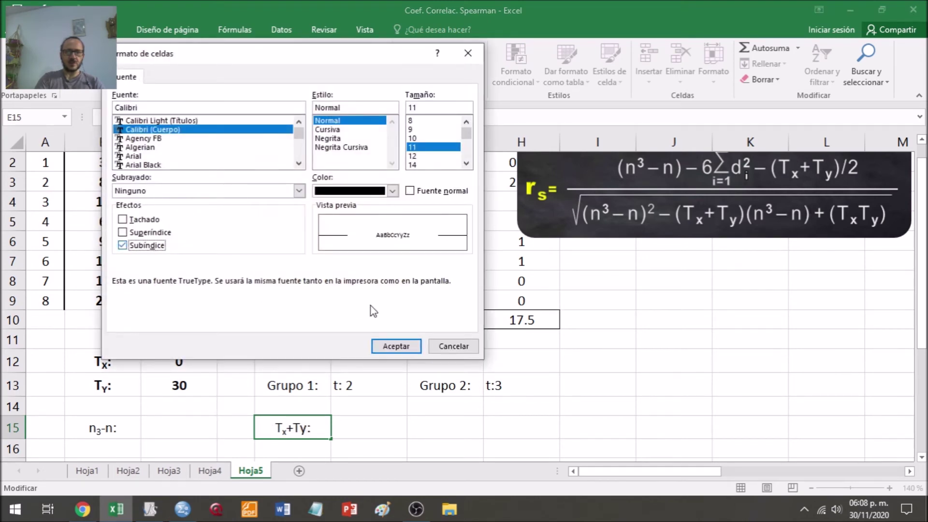
pyautogui.click(395, 346)
pyautogui.click(430, 429)
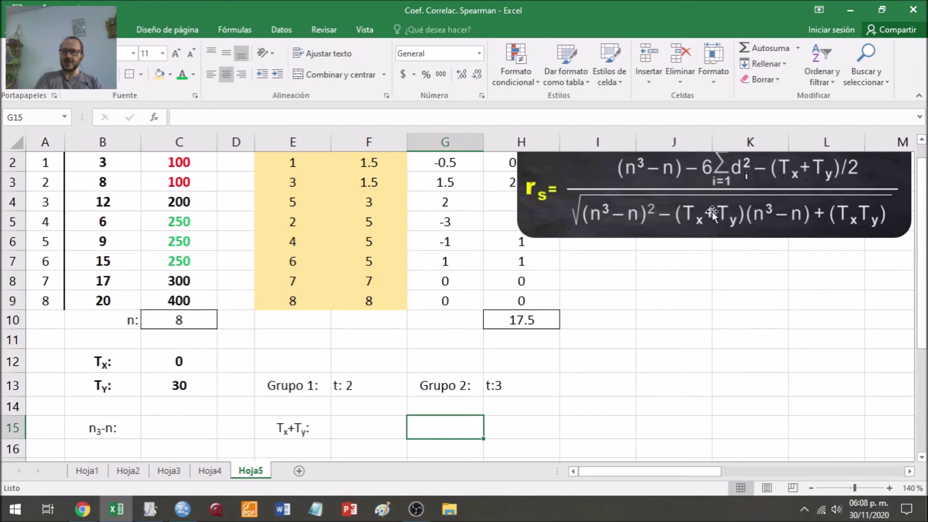
# - Copy the Tx+Ty label from E15 to G15
pyautogui.click(303, 430)
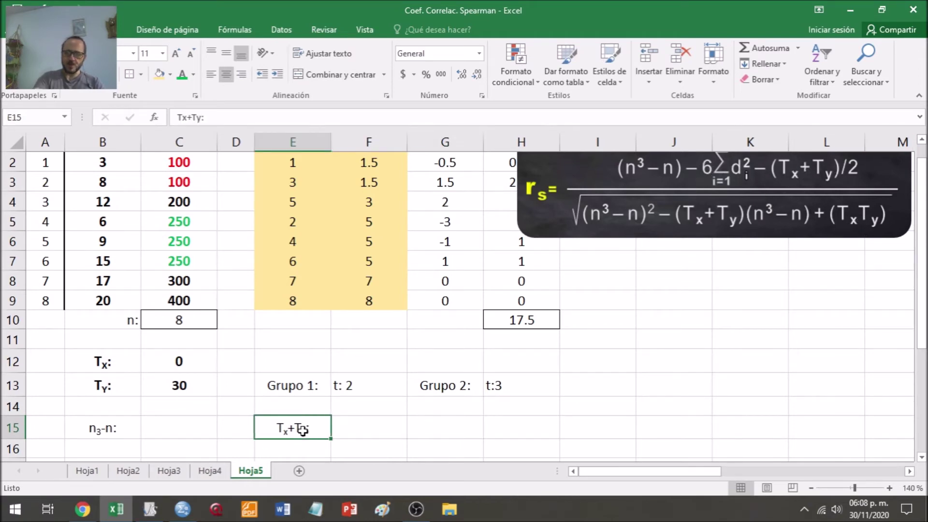
pyautogui.hotkey('ctrl', 'c')
pyautogui.press('Right')
pyautogui.press('Right')
pyautogui.hotkey('ctrl', 'v')
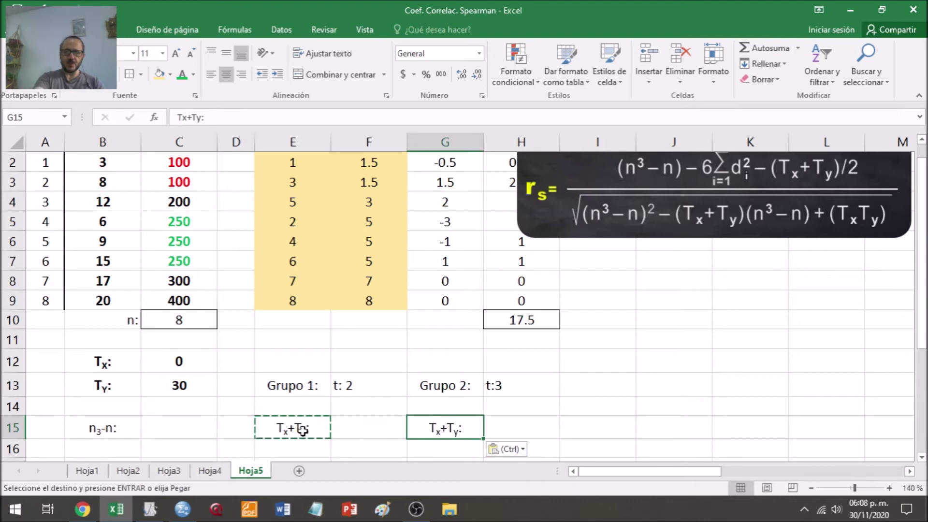
pyautogui.press('Escape')
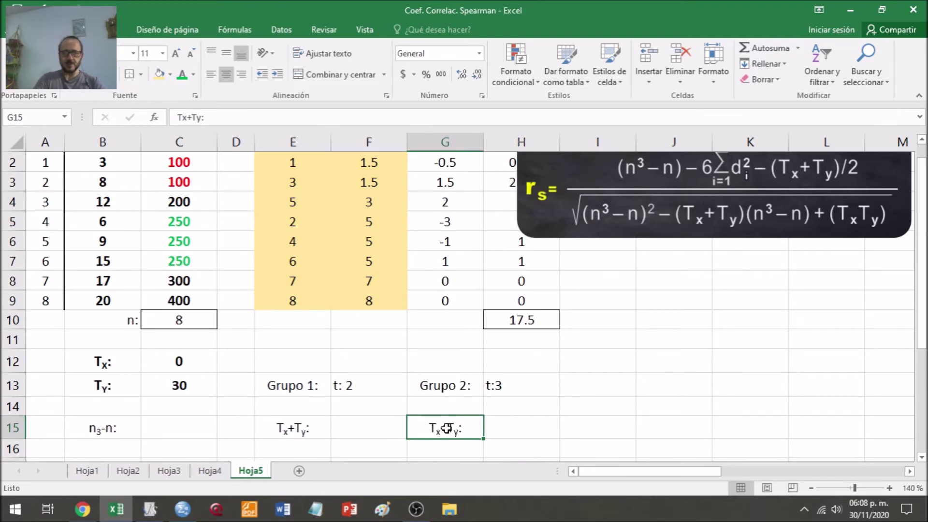
# - Replace the plus sign in the G15 label with a period so it reads "Tx.Ty:", and select C15
pyautogui.click(190, 115)
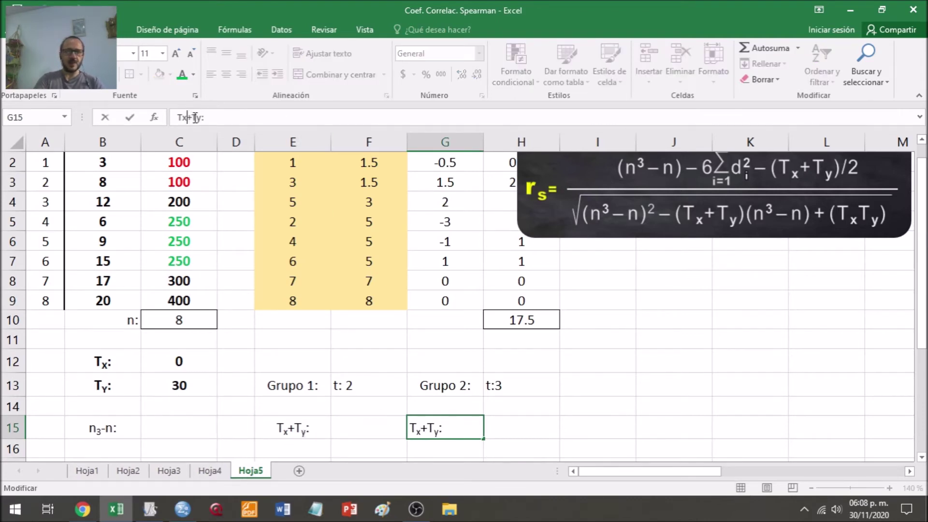
pyautogui.press('BackSpace')
pyautogui.write('.')
pyautogui.press('Return')
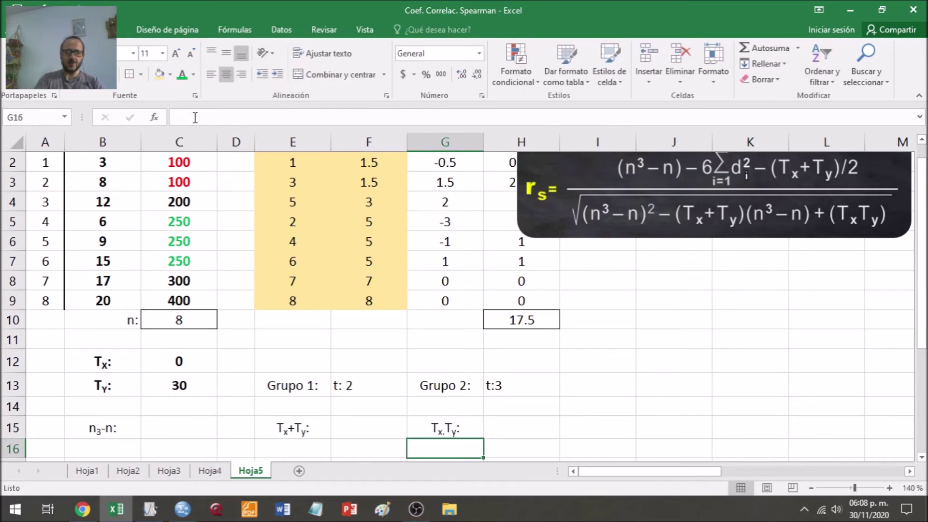
pyautogui.press('Left')
pyautogui.press('Left')
pyautogui.press('Left')
pyautogui.press('Left')
pyautogui.press('Up')
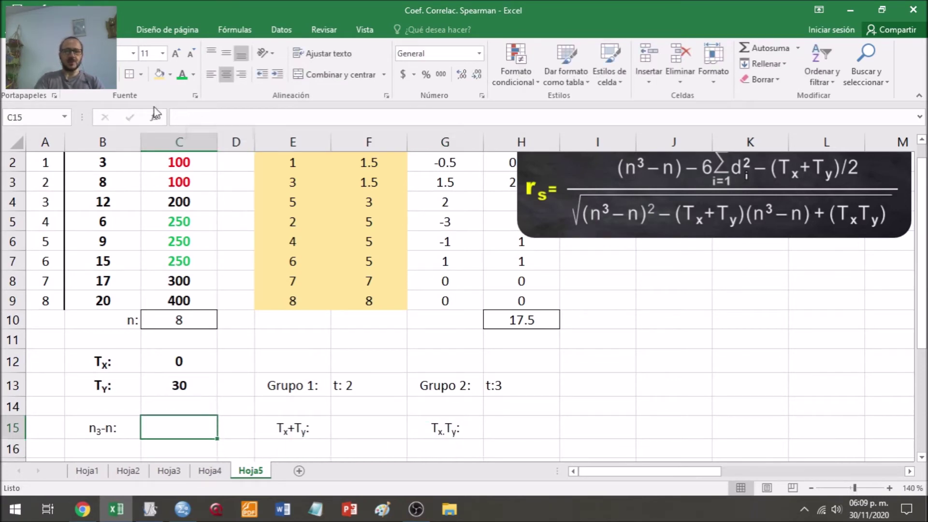
# - Change the 3 in the B15 label n3-n from subscript to superscript
pyautogui.click(100, 430)
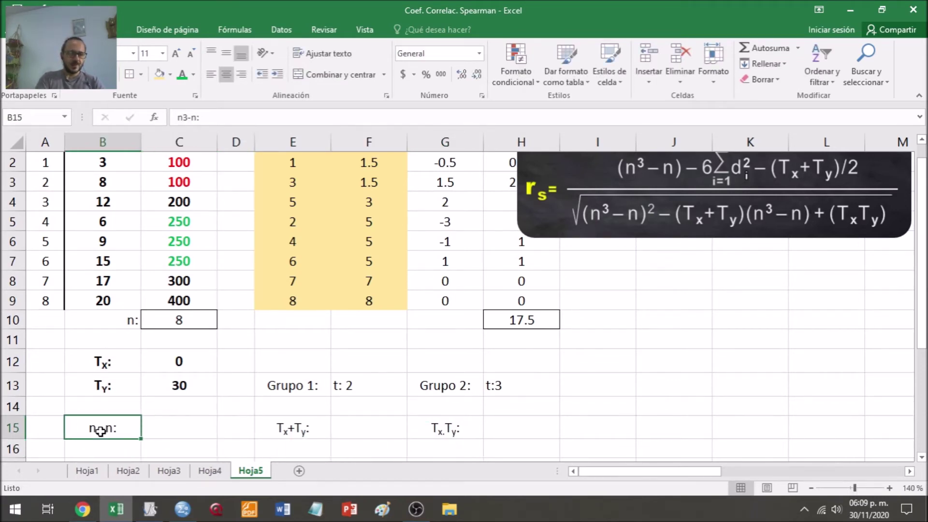
pyautogui.click(186, 119)
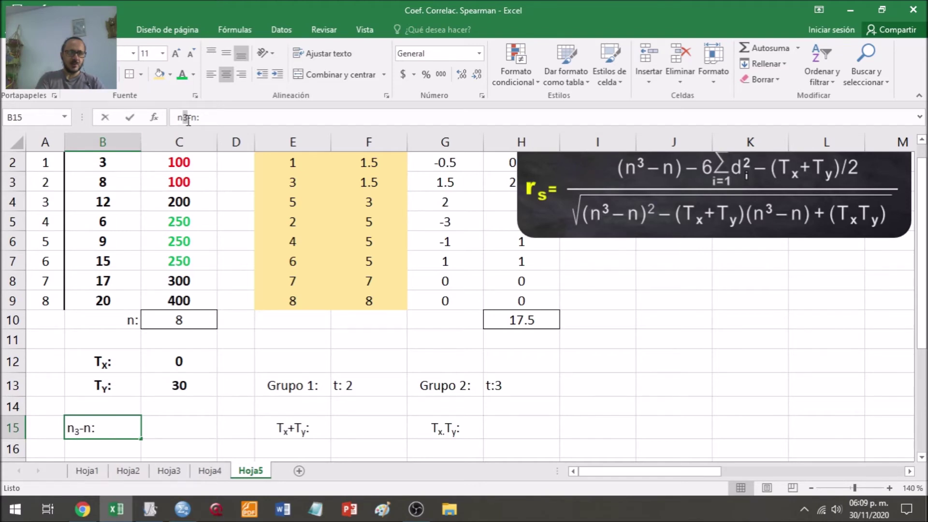
pyautogui.click(195, 95)
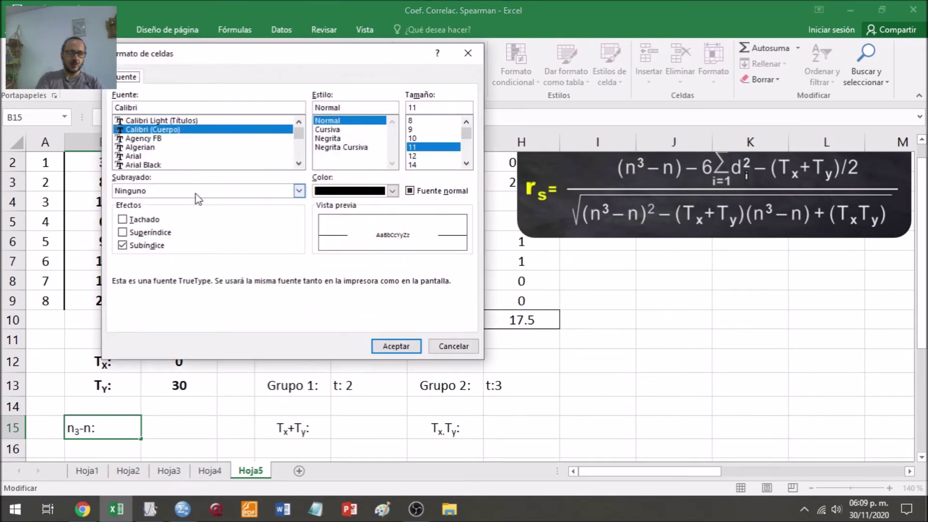
pyautogui.click(145, 233)
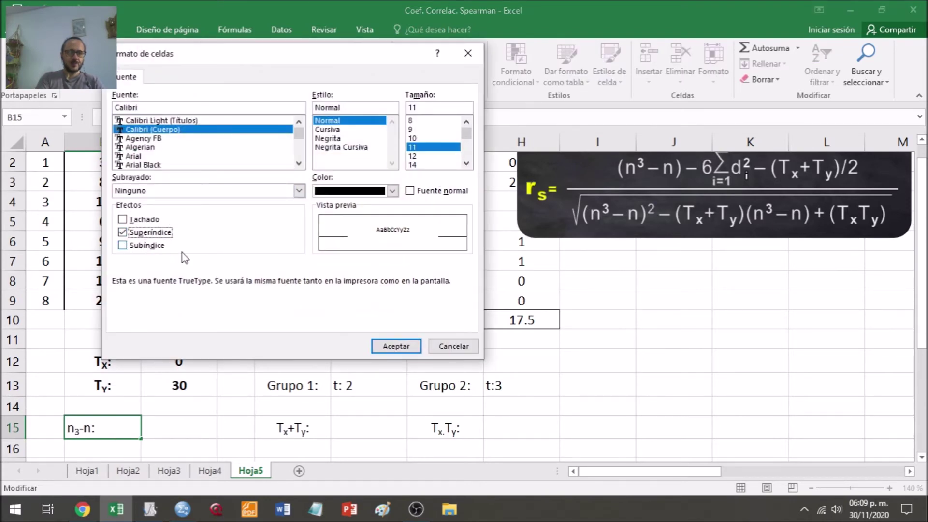
pyautogui.click(396, 346)
# - Calculate n cubed minus n in C15 with the formula =potencia(C10,3)-C10
pyautogui.click(163, 434)
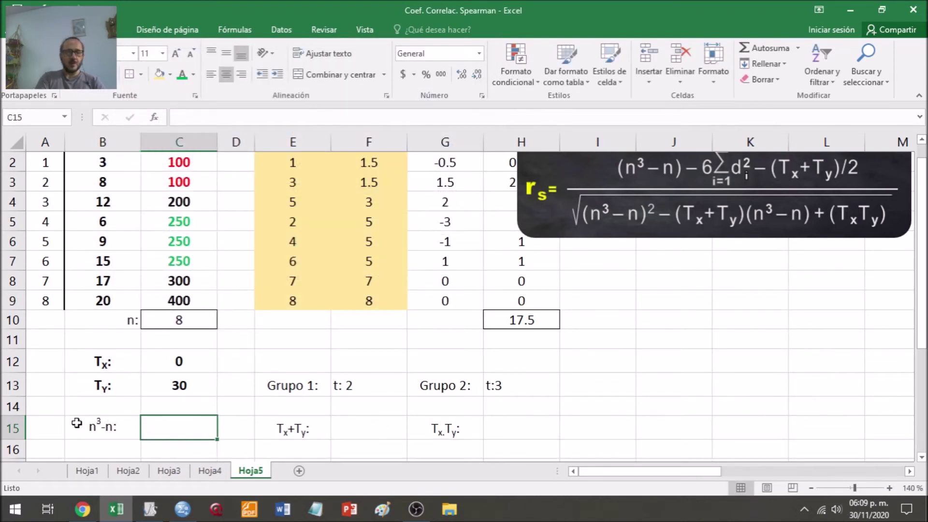
pyautogui.write('=')
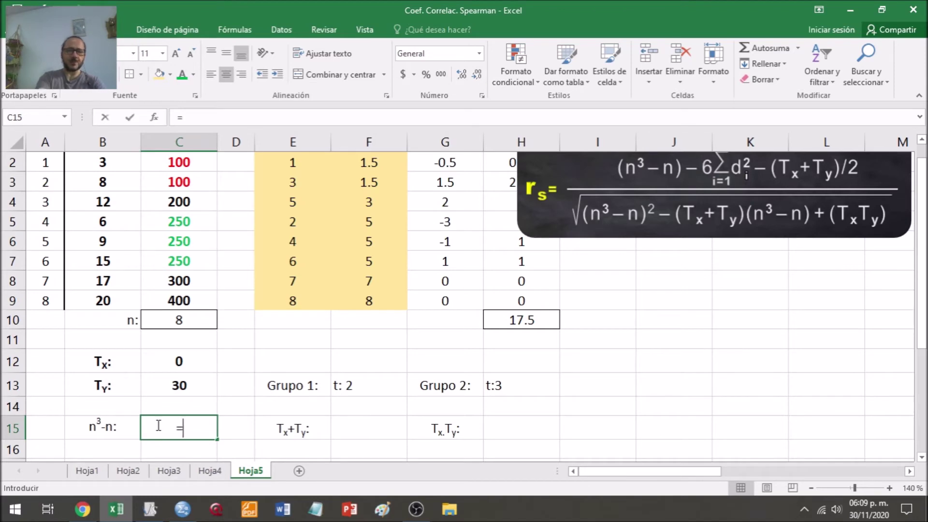
pyautogui.write('potencia(')
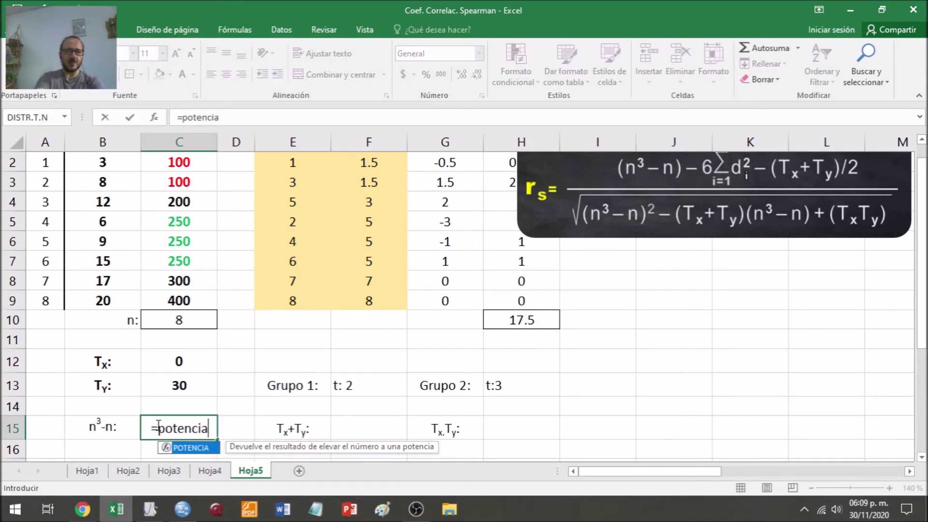
pyautogui.click(175, 317)
pyautogui.write(',')
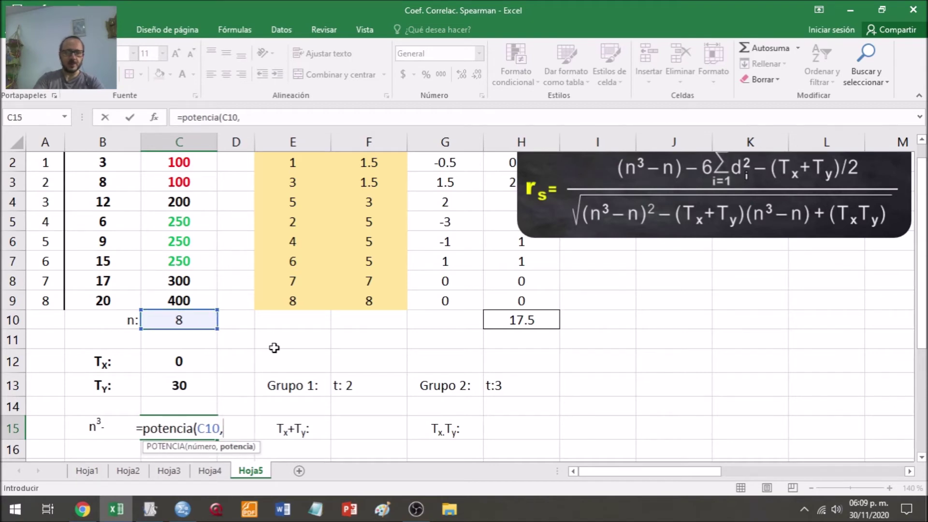
pyautogui.write('3)')
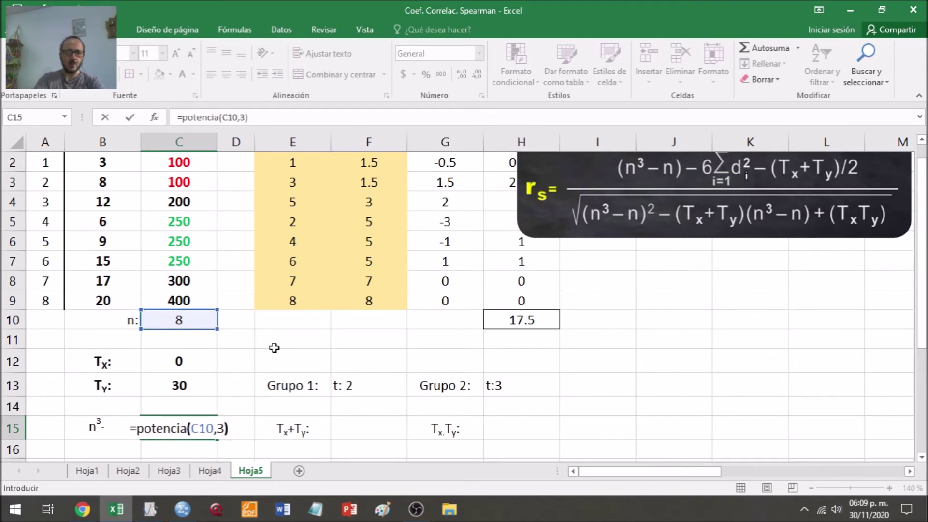
pyautogui.write('-')
pyautogui.click(195, 322)
pyautogui.press('Return')
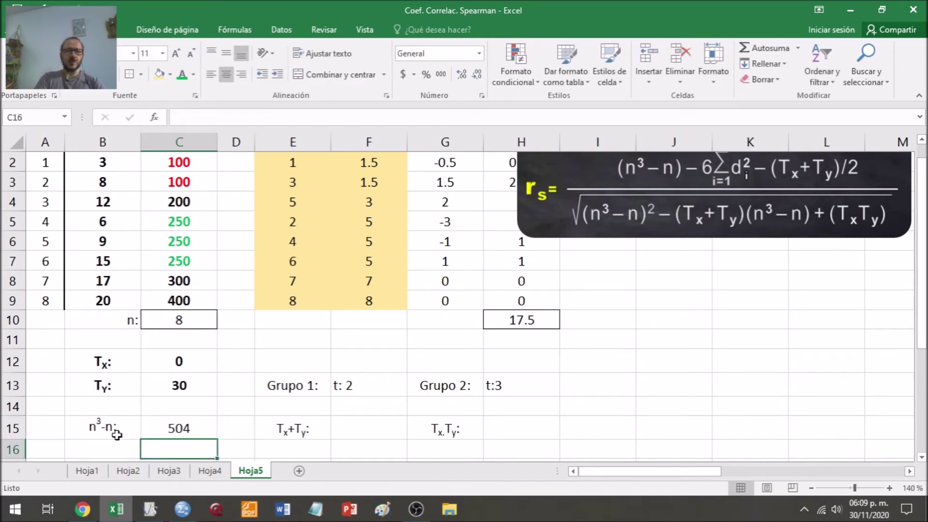
# - Calculate Tx+Ty in F15 with the formula =SUMA(C12:C13)
pyautogui.click(365, 427)
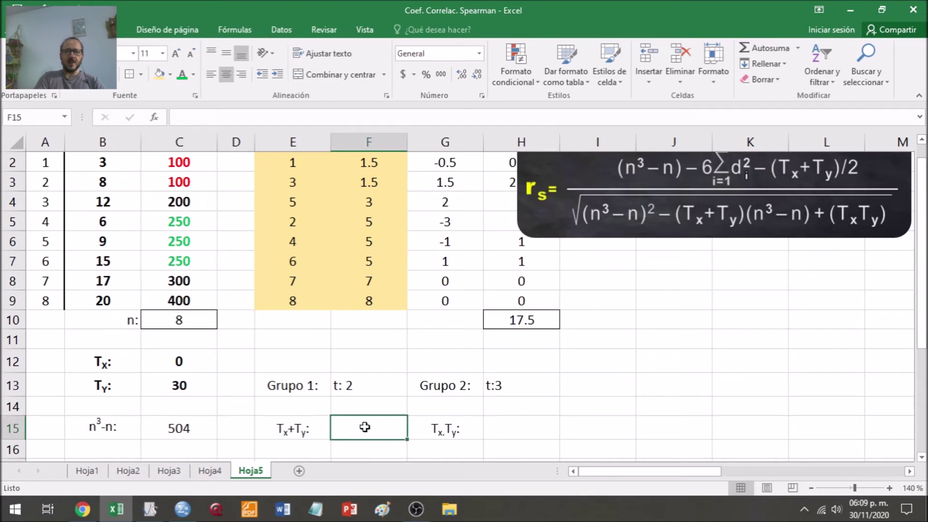
pyautogui.click(772, 49)
pyautogui.moveTo(170, 358); pyautogui.dragTo(171, 384)
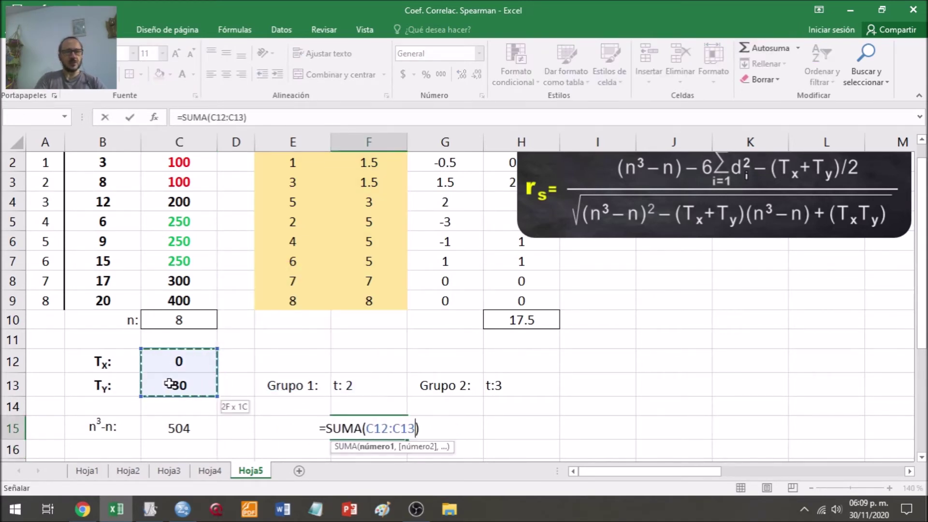
pyautogui.press('Return')
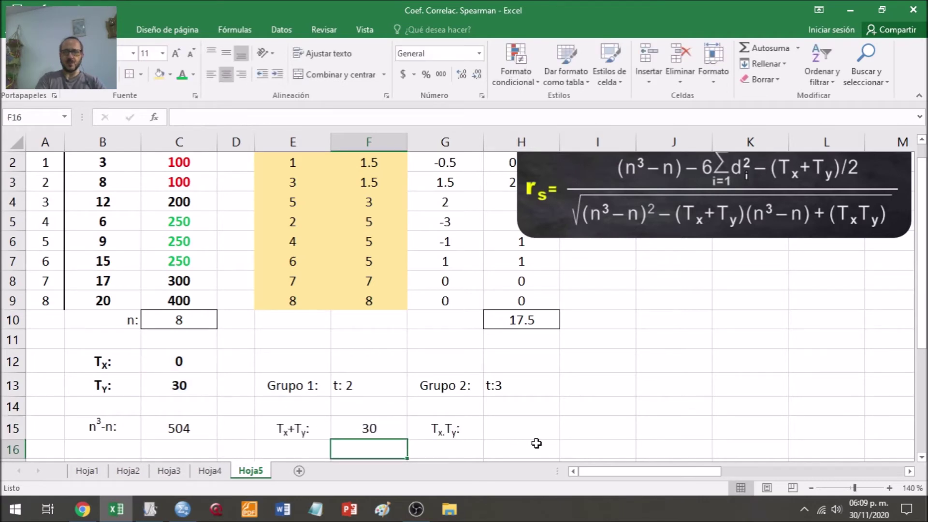
# - Calculate the product of Tx and Ty in H15 with the formula =C12*C13
pyautogui.click(507, 429)
pyautogui.write('=')
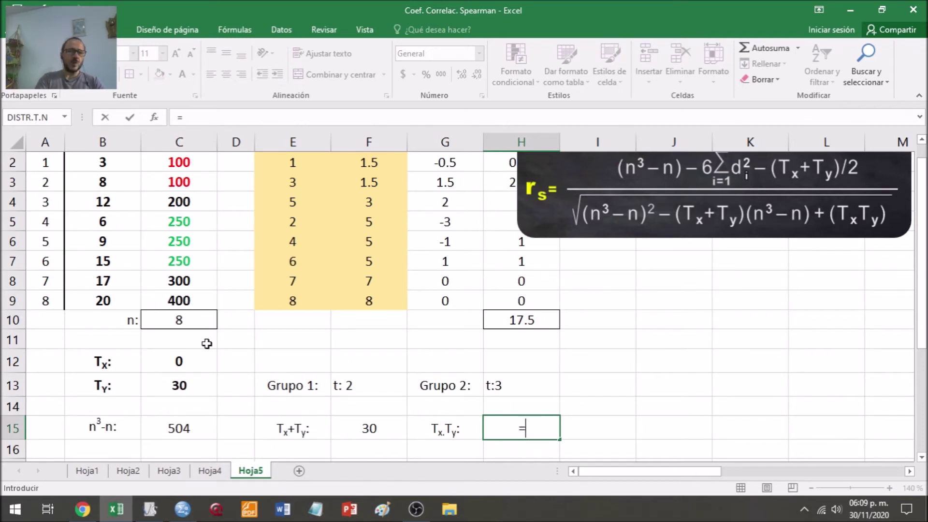
pyautogui.click(180, 360)
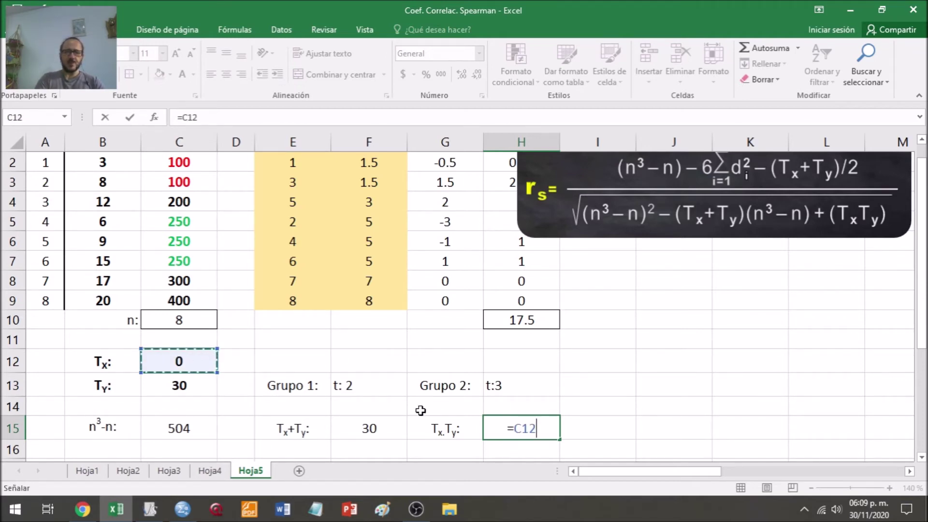
pyautogui.write('*')
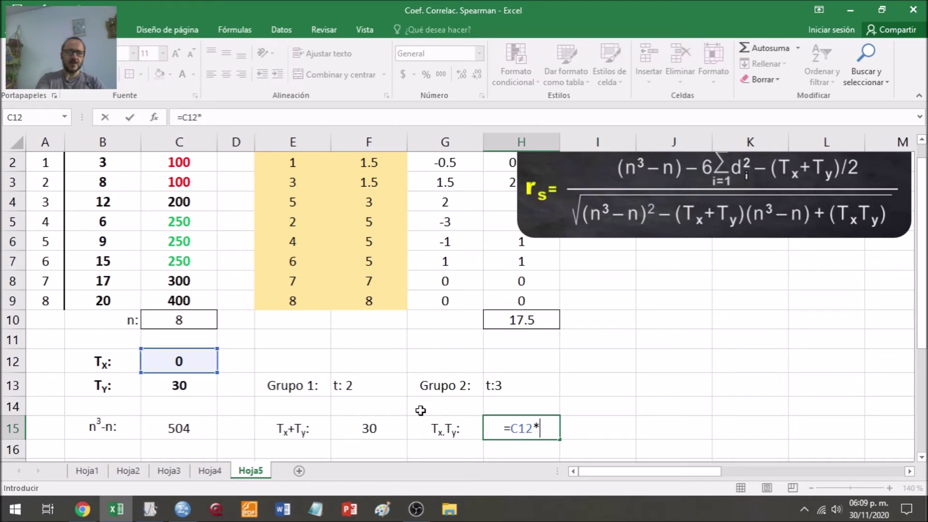
pyautogui.click(171, 386)
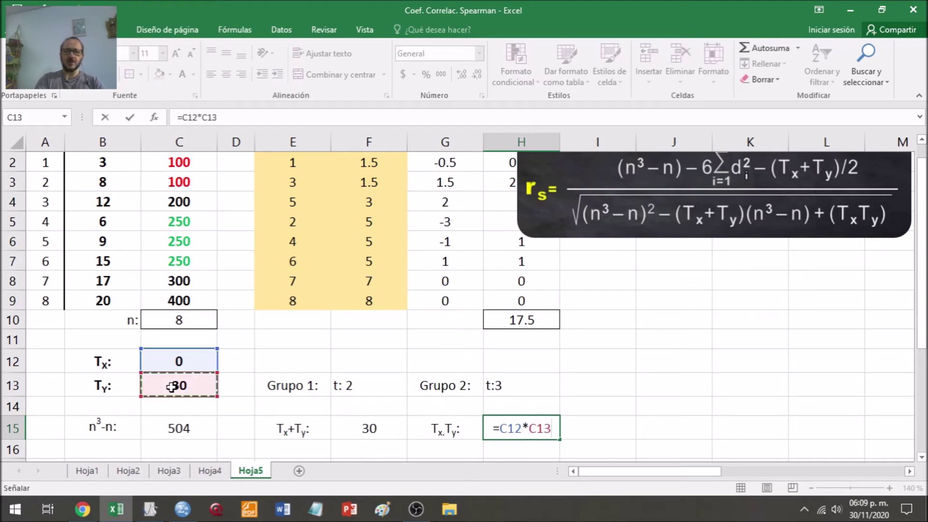
pyautogui.press('Return')
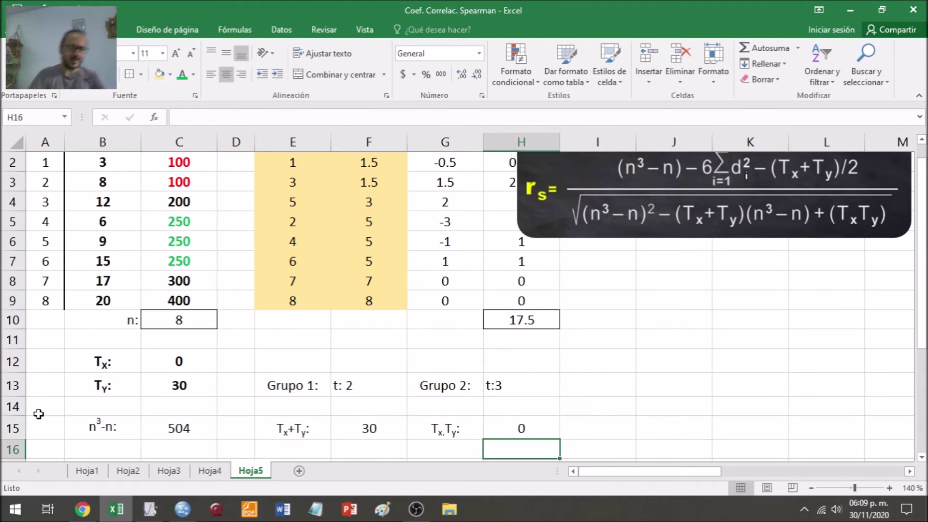
# - Reduce the heights of blank rows 14 and 11
pyautogui.moveTo(14, 417); pyautogui.dragTo(14, 408)
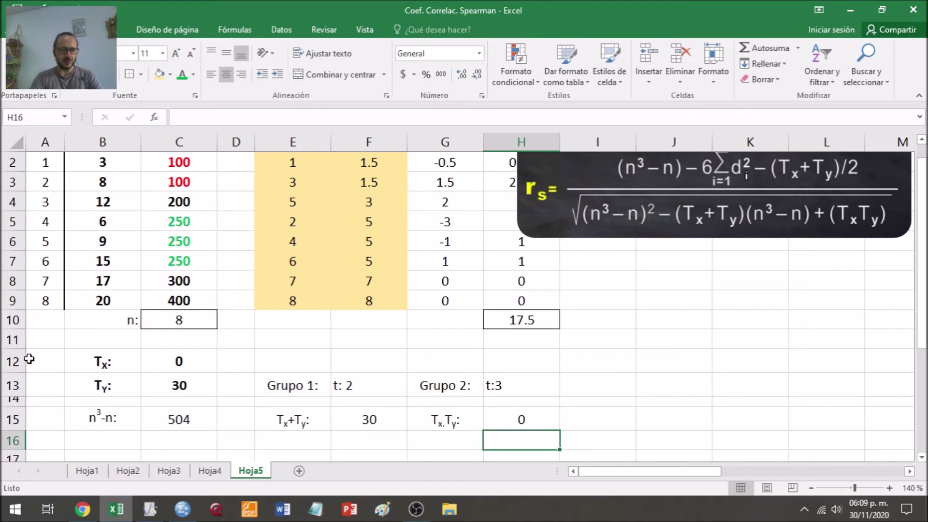
pyautogui.moveTo(25, 348); pyautogui.dragTo(25, 343)
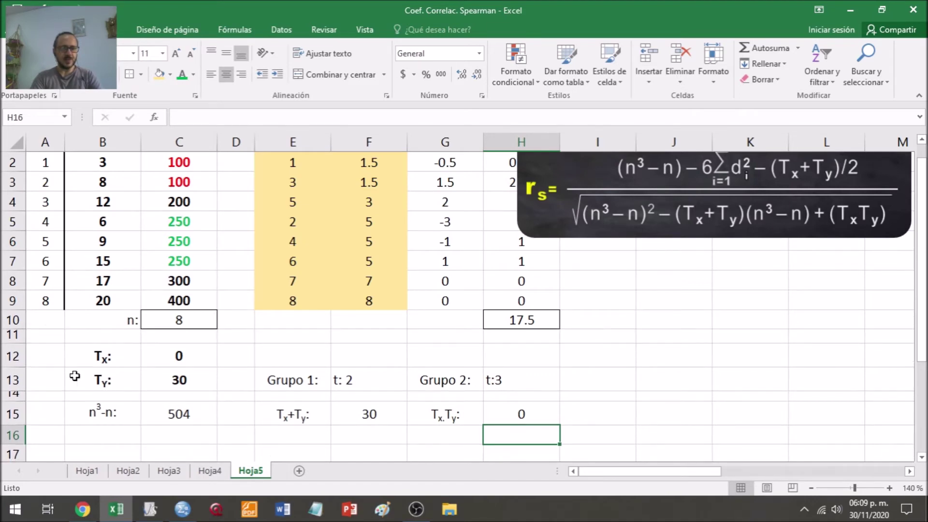
# - Enter the label "rS:" in B16
pyautogui.click(119, 445)
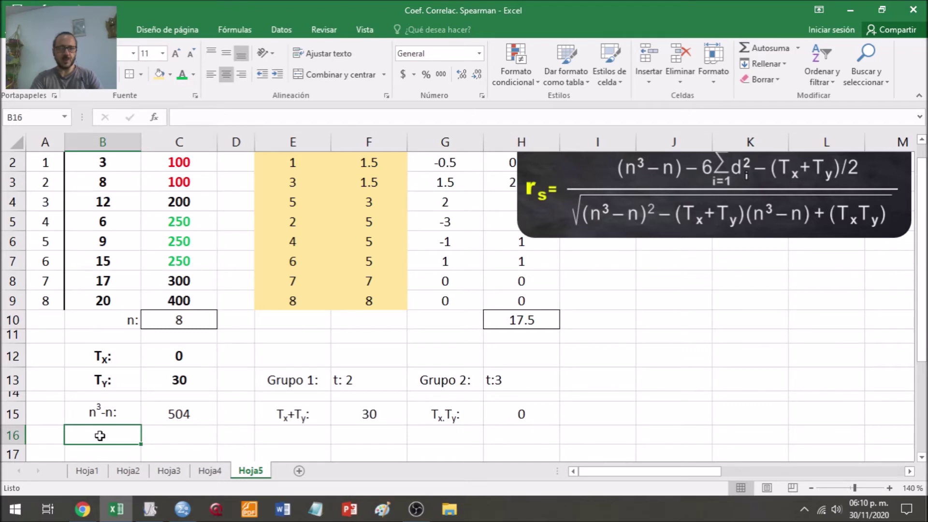
pyautogui.write('rX')
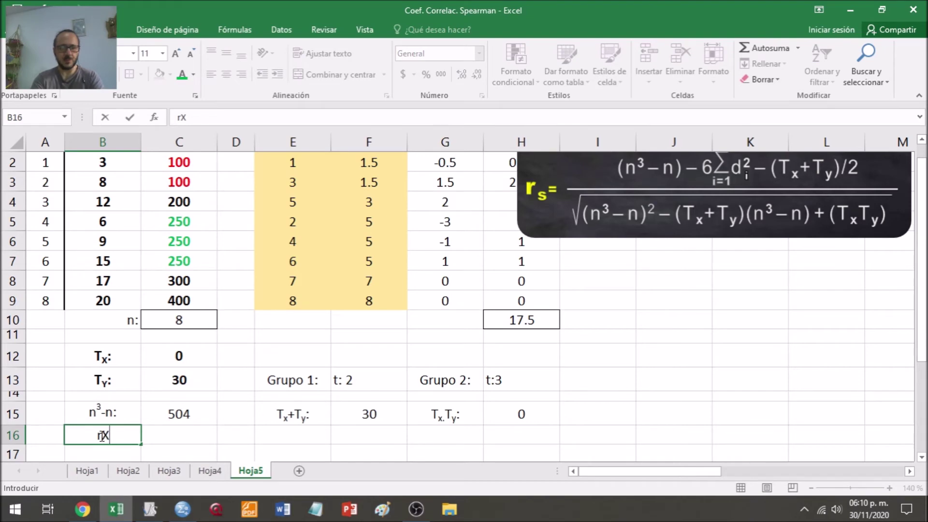
pyautogui.write('S:')
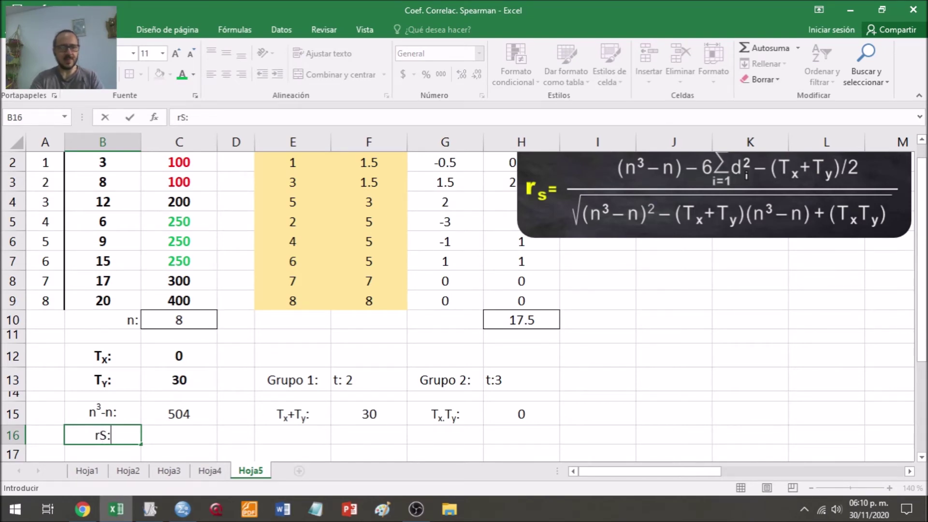
pyautogui.press('Return')
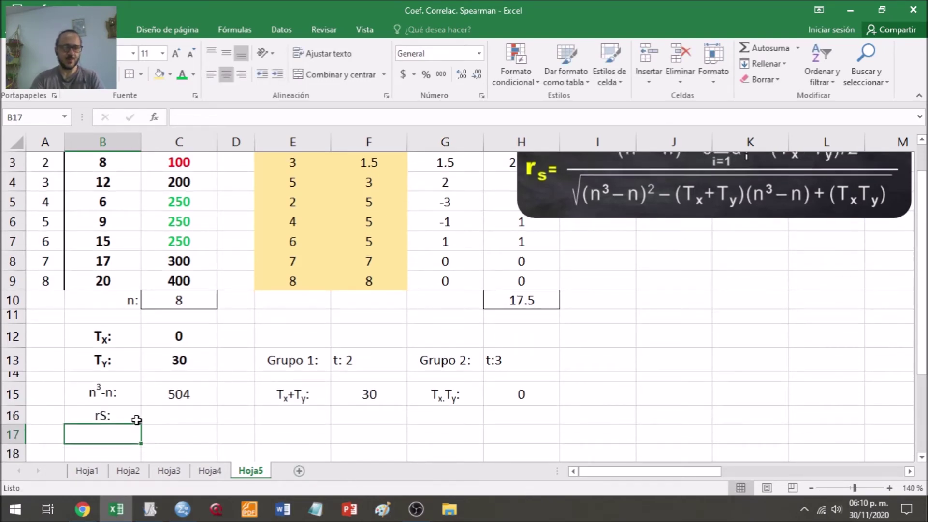
# - Format the S in the B16 label as a subscript
pyautogui.click(136, 419)
pyautogui.click(182, 117)
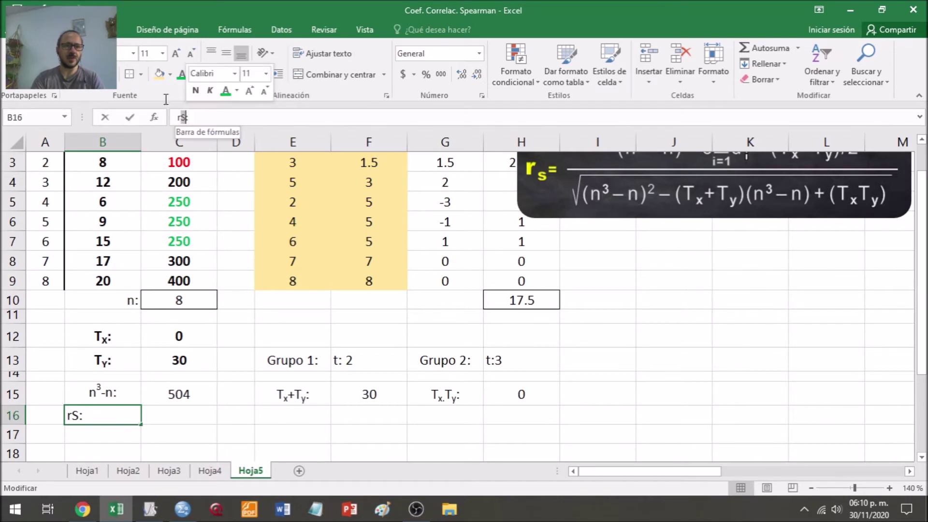
pyautogui.click(194, 95)
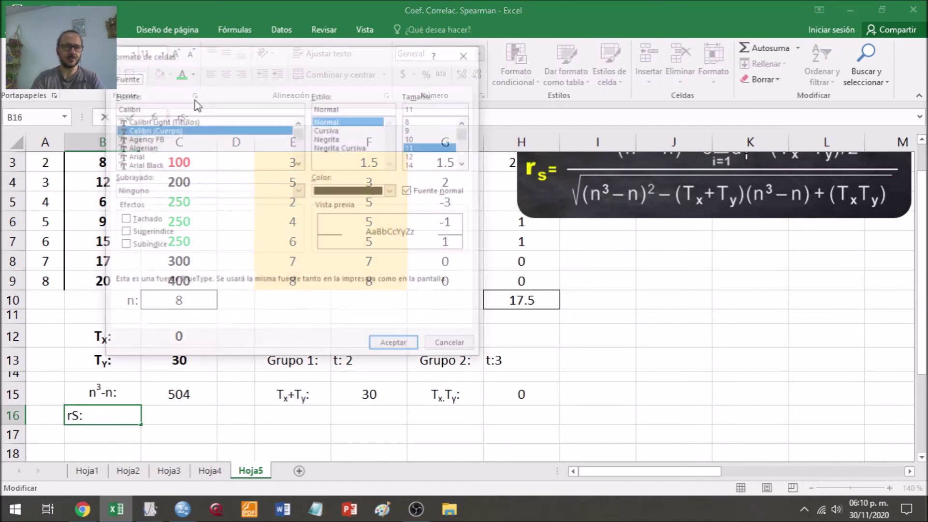
pyautogui.click(158, 245)
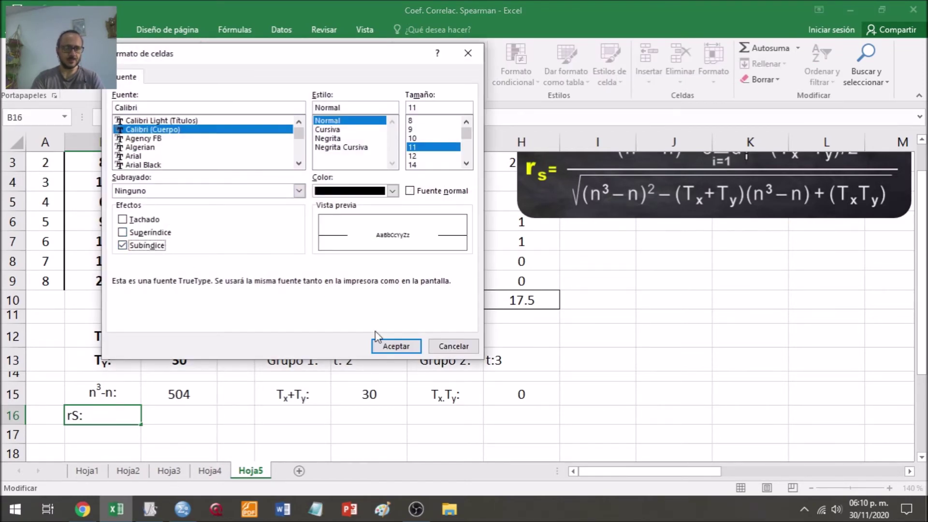
pyautogui.click(389, 345)
pyautogui.click(179, 411)
# - Delete the two blank rows, the one above the Tx row and the one above the n3-n row
pyautogui.press('Up')
pyautogui.press('Up')
pyautogui.press('Up')
pyautogui.press('Up')
pyautogui.press('Up')
pyautogui.press('Up')
pyautogui.press('Up')
pyautogui.press('Up')
pyautogui.press('Up')
pyautogui.press('Up')
pyautogui.press('Up')
pyautogui.press('Up')
pyautogui.press('Up')
pyautogui.press('Up')
pyautogui.press('Up')
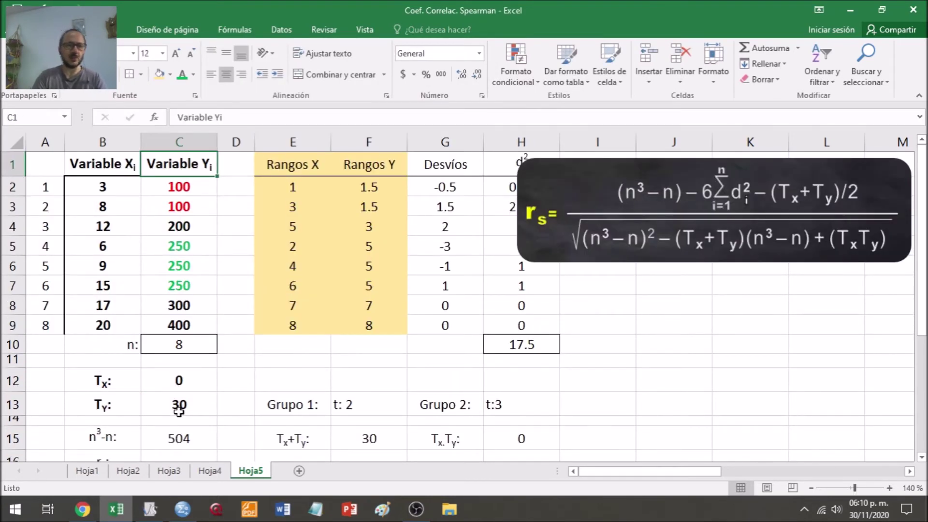
pyautogui.rightClick(10, 360)
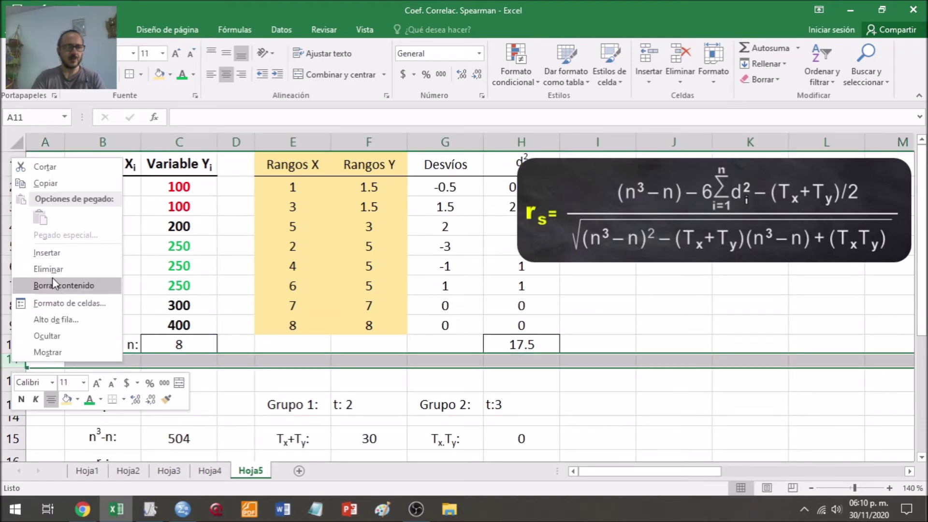
pyautogui.click(48, 351)
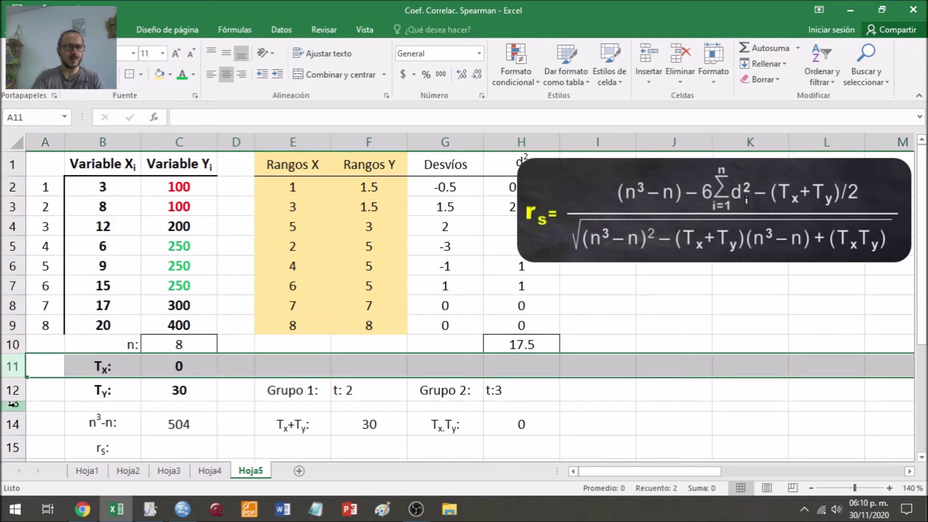
pyautogui.rightClick(13, 408)
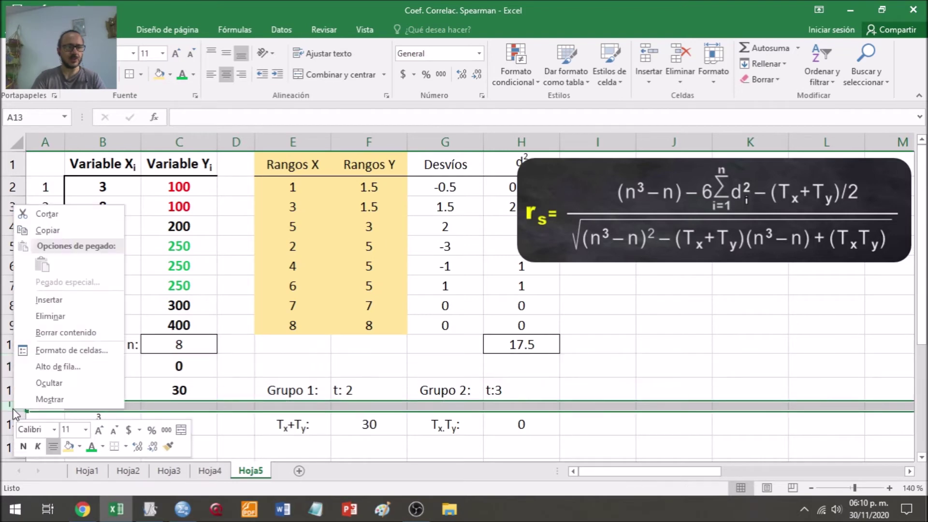
pyautogui.click(43, 315)
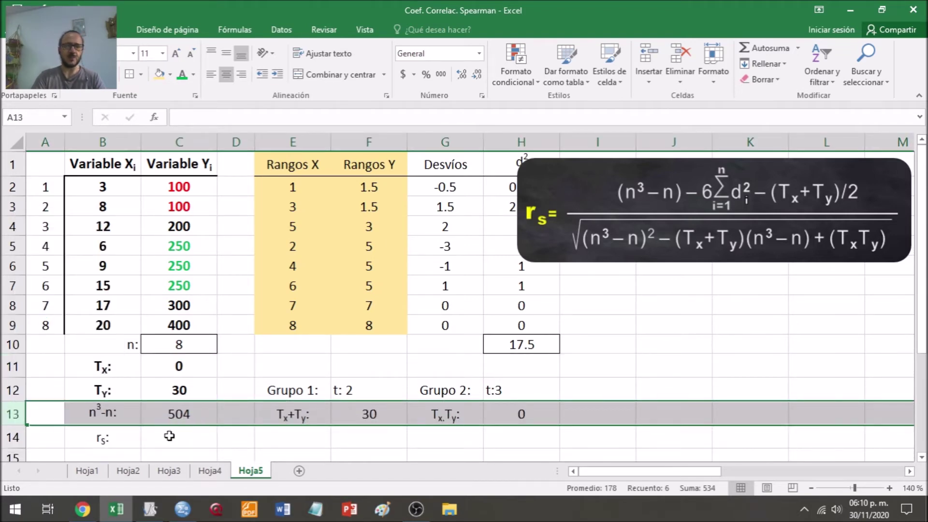
# - Give the rS cells B14:C14 a thick outside border and the light gold fill used for the rank columns
pyautogui.click(170, 437)
pyautogui.click(102, 437)
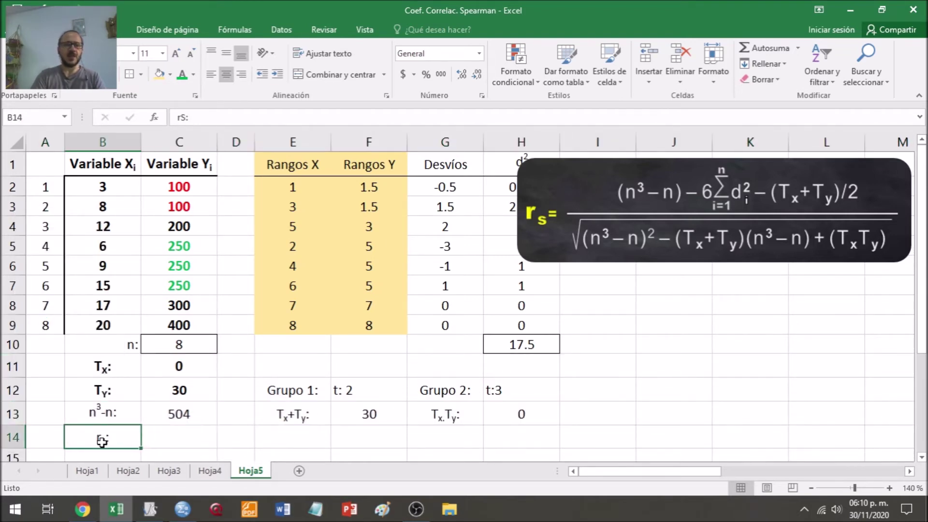
pyautogui.moveTo(175, 436); pyautogui.dragTo(123, 433)
pyautogui.click(140, 74)
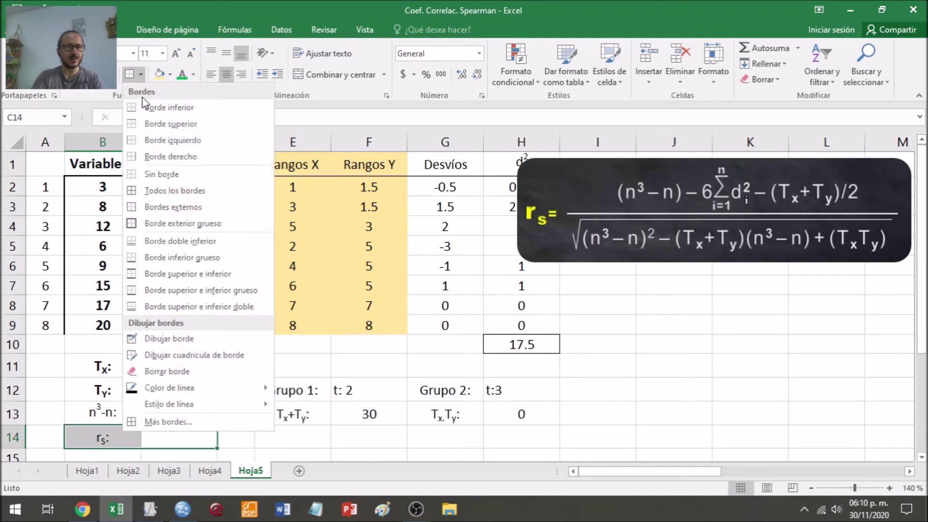
pyautogui.click(165, 223)
pyautogui.click(159, 74)
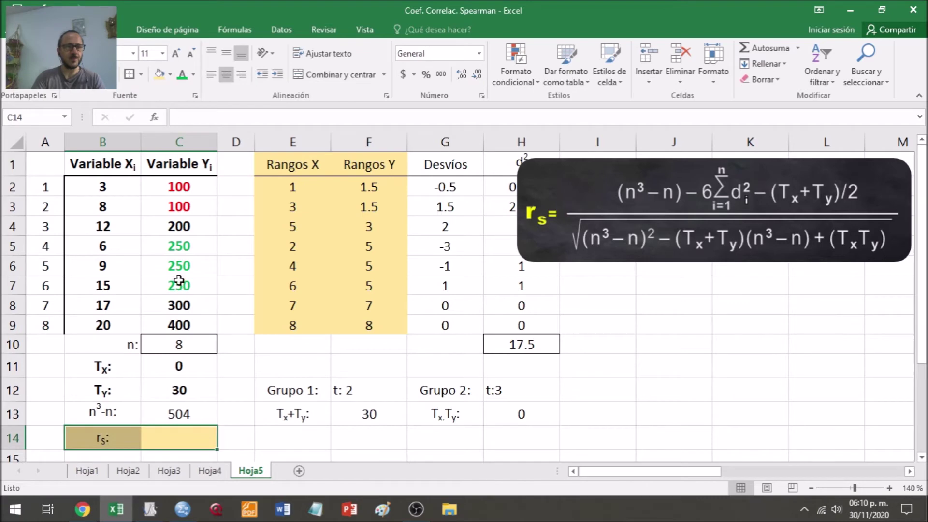
# - Right-align the "rS:" label in B14
pyautogui.click(175, 435)
pyautogui.click(118, 438)
pyautogui.click(241, 74)
pyautogui.click(168, 447)
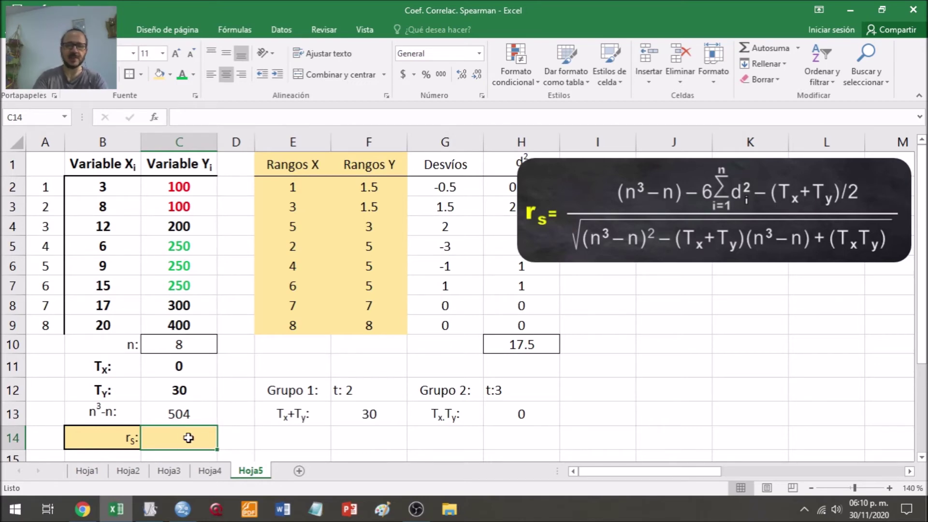
pyautogui.write('=()/()')
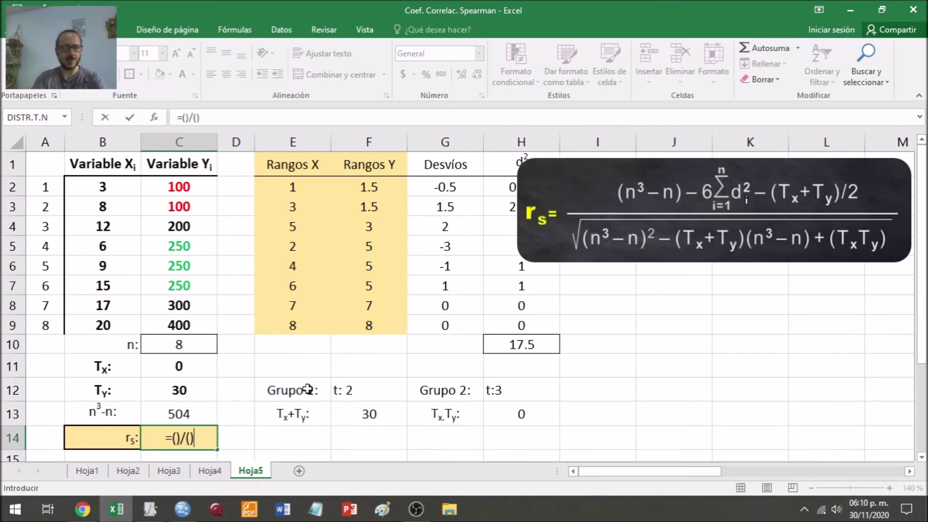
pyautogui.press('Escape')
# - Reposition the rS formula picture over columns E to J so the whole formula fits in view at 180% zoom
pyautogui.click(890, 488)
pyautogui.click(890, 488)
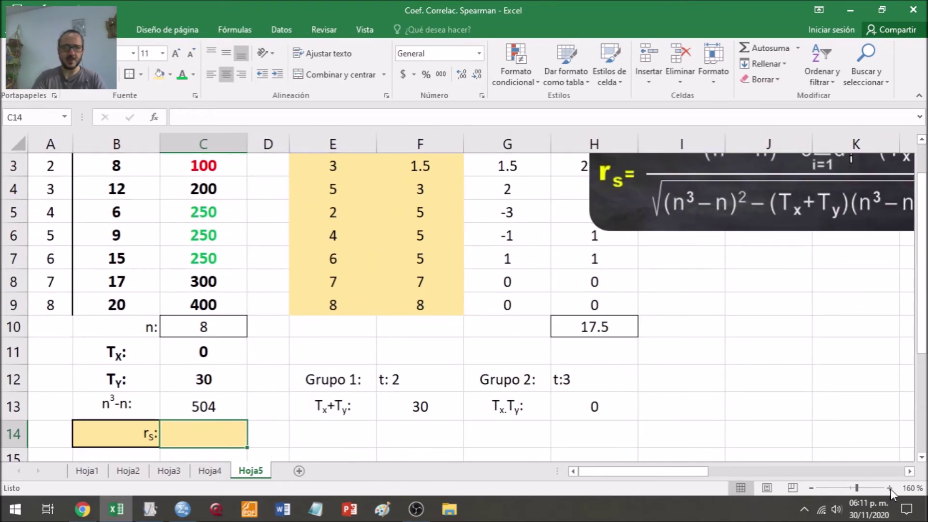
pyautogui.moveTo(813, 194); pyautogui.dragTo(678, 250)
pyautogui.click(200, 427)
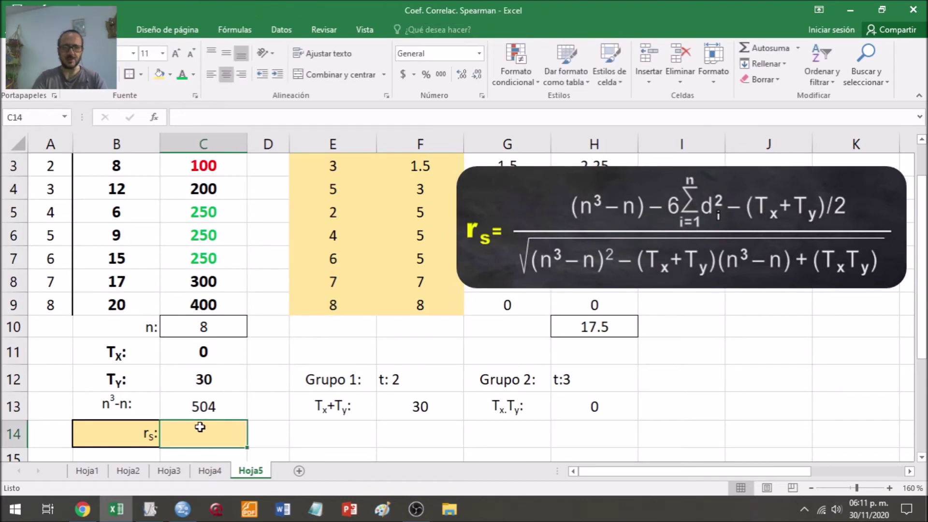
pyautogui.click(890, 487)
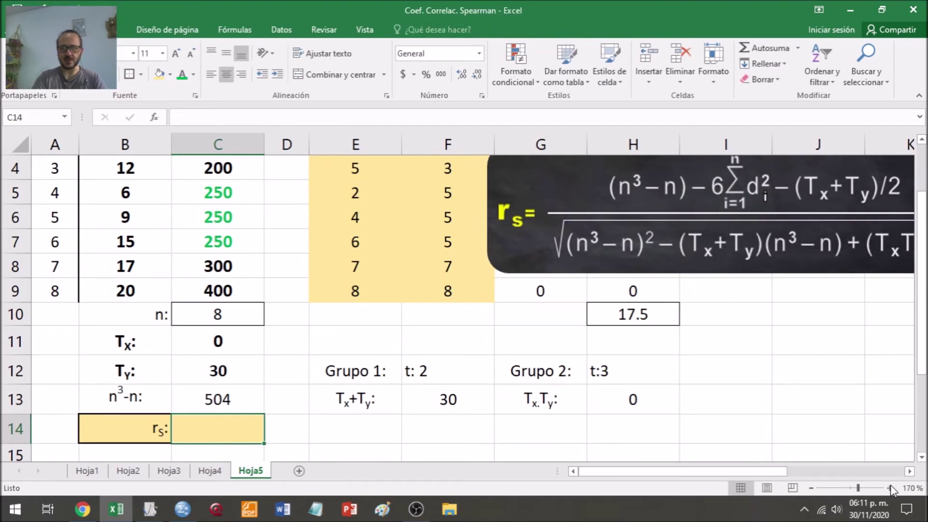
pyautogui.click(890, 487)
pyautogui.moveTo(831, 208); pyautogui.dragTo(689, 273)
# - Start the rS formula in C14 as the quotient skeleton =(()-()-())/(), with three empty terms in the numerator
pyautogui.click(211, 427)
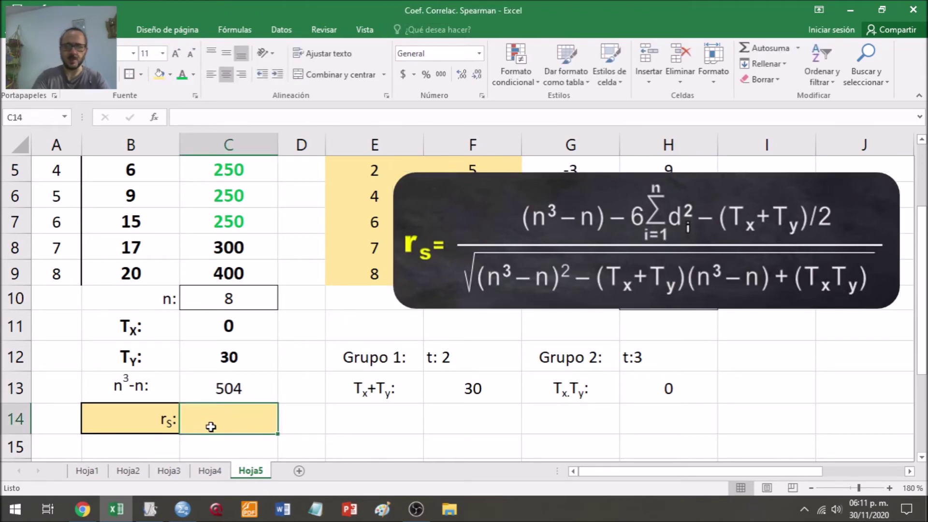
pyautogui.write('=()/()')
pyautogui.click(225, 419)
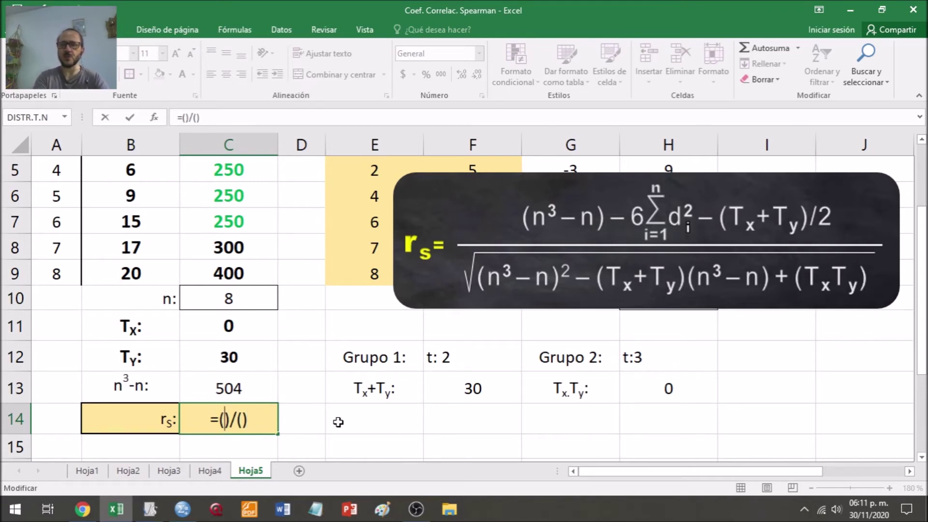
pyautogui.write('()-')
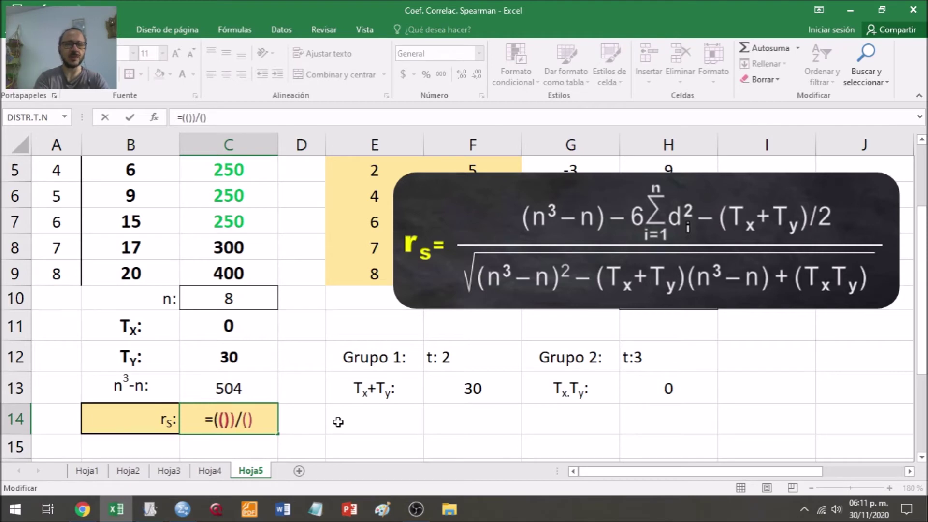
pyautogui.write('()')
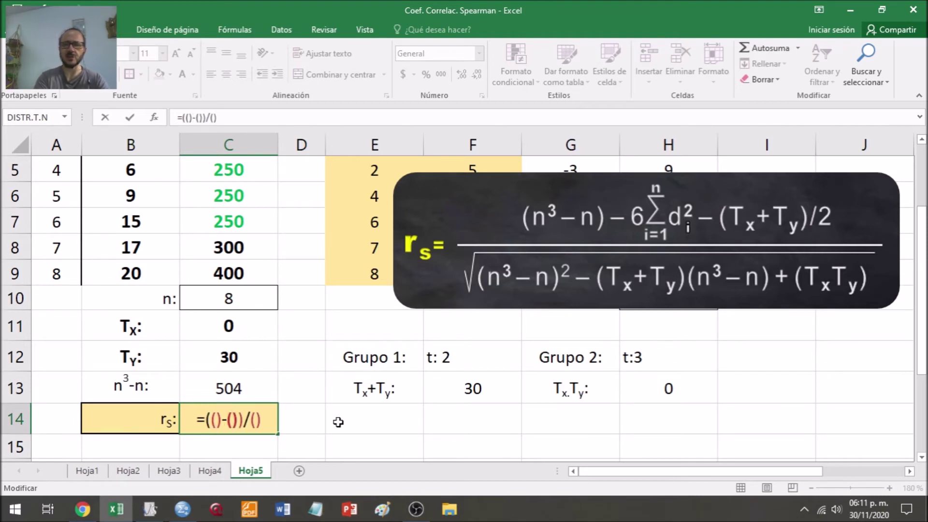
pyautogui.write('-()')
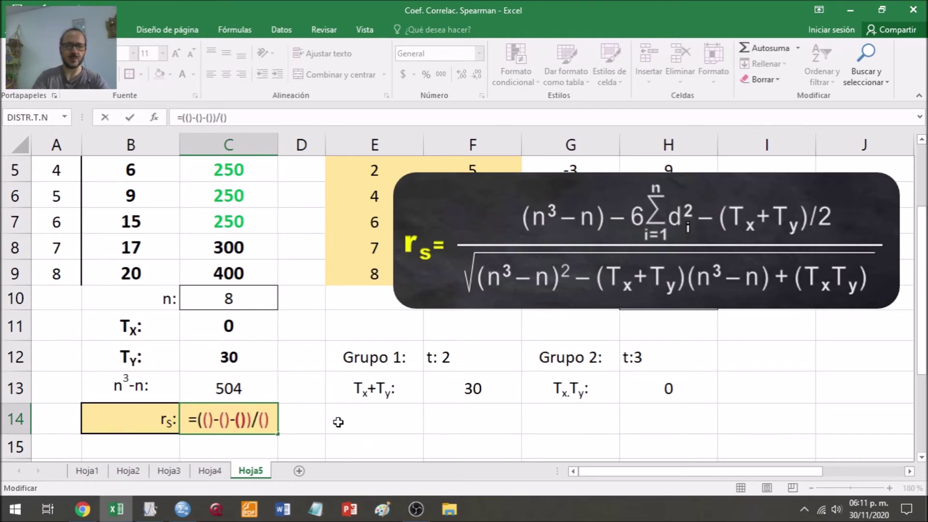
# - Fill the first numerator term of the C14 formula with C13 and begin the second term with 6*
pyautogui.click(250, 395)
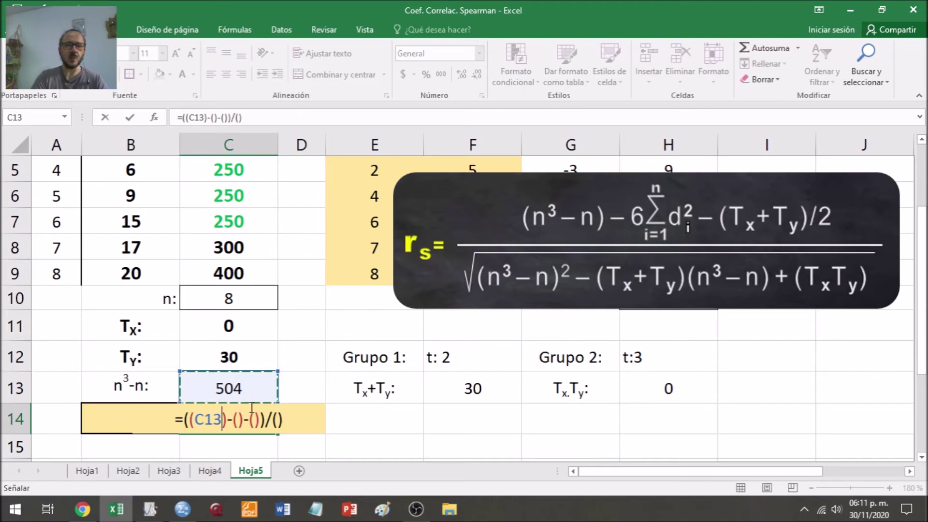
pyautogui.click(239, 418)
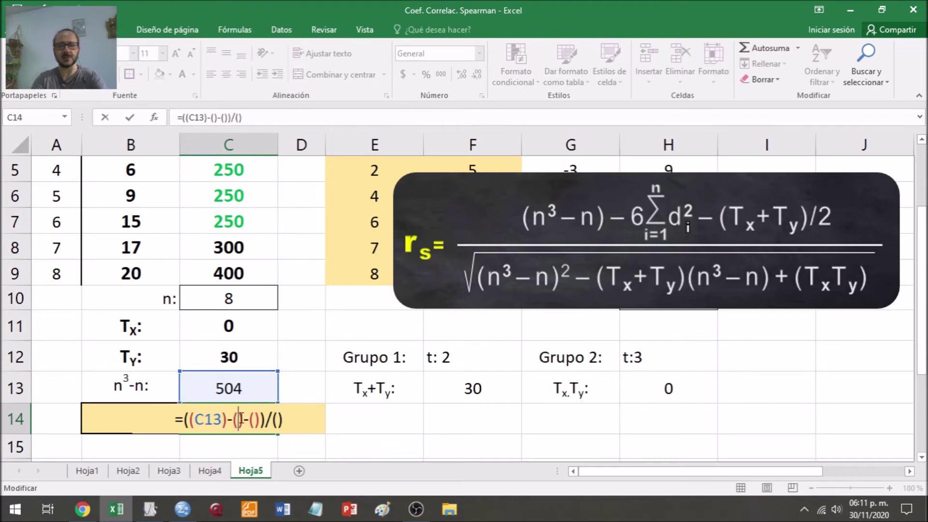
pyautogui.write('6*')
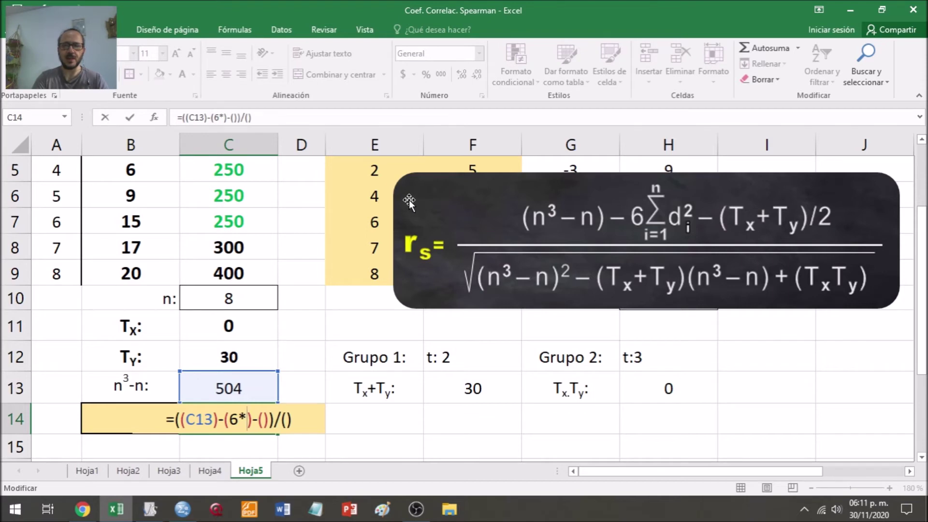
pyautogui.click(584, 204)
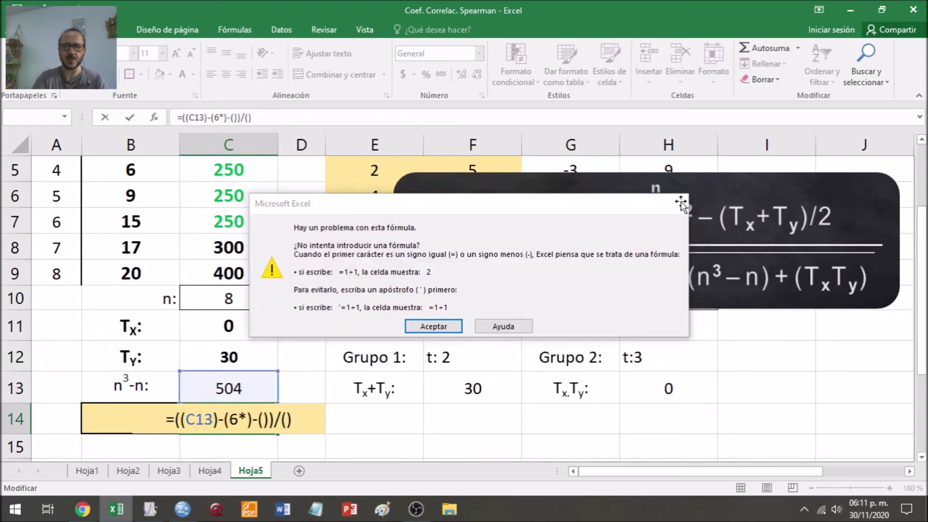
pyautogui.click(680, 204)
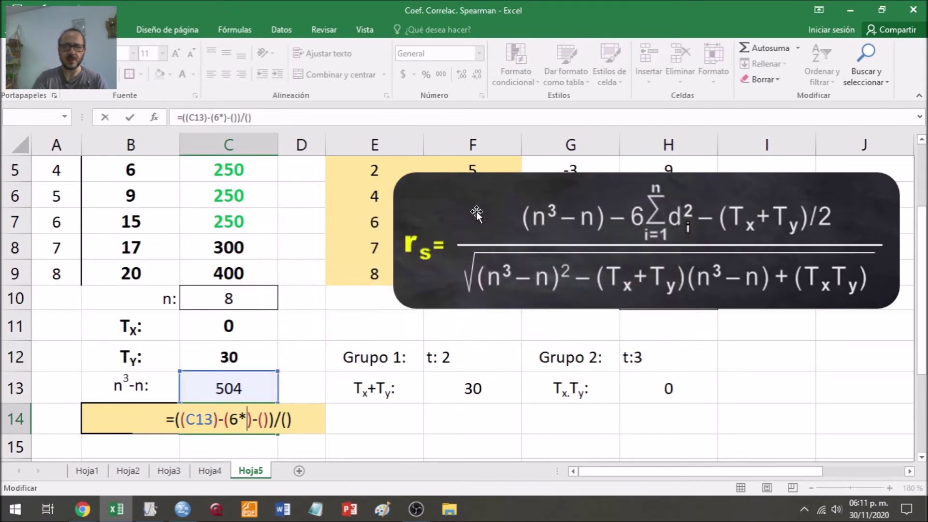
pyautogui.click(410, 292)
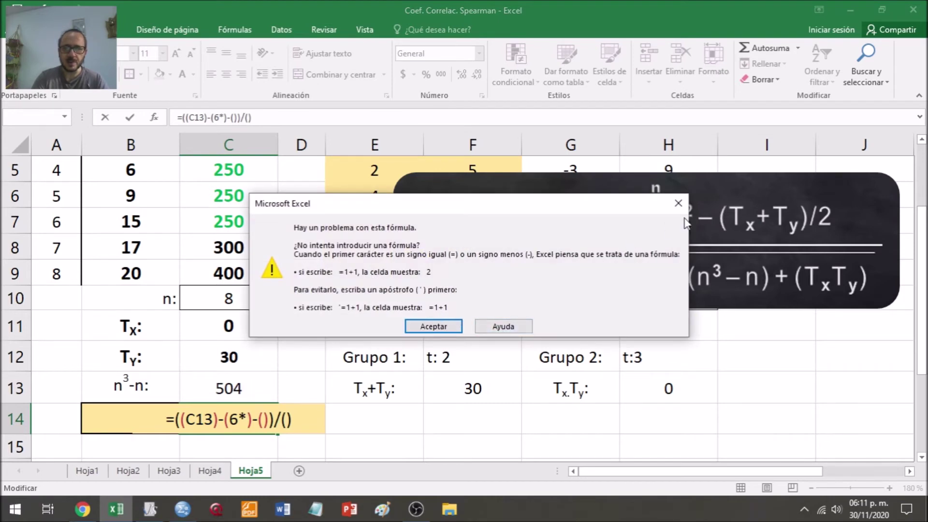
pyautogui.click(678, 203)
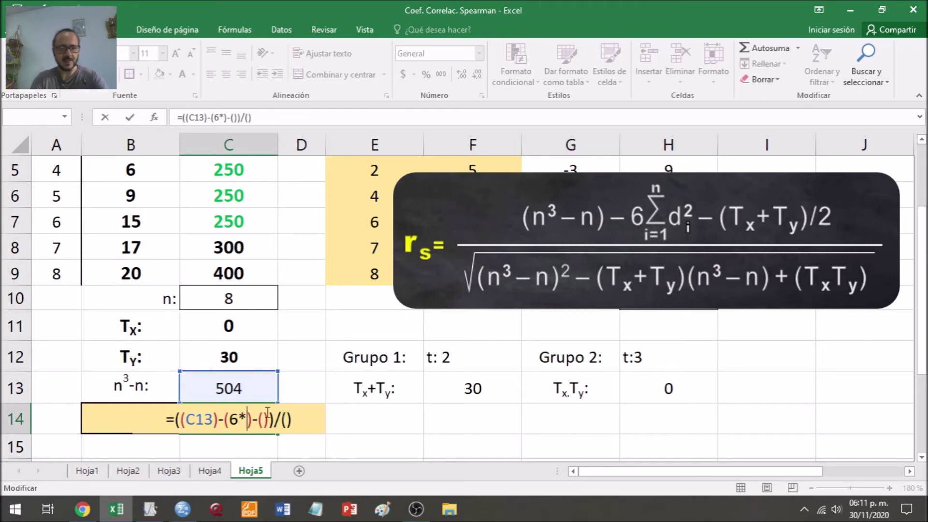
# - Complete the second numerator term with H10 and fill the third numerator term with F13/2
pyautogui.write('h10')
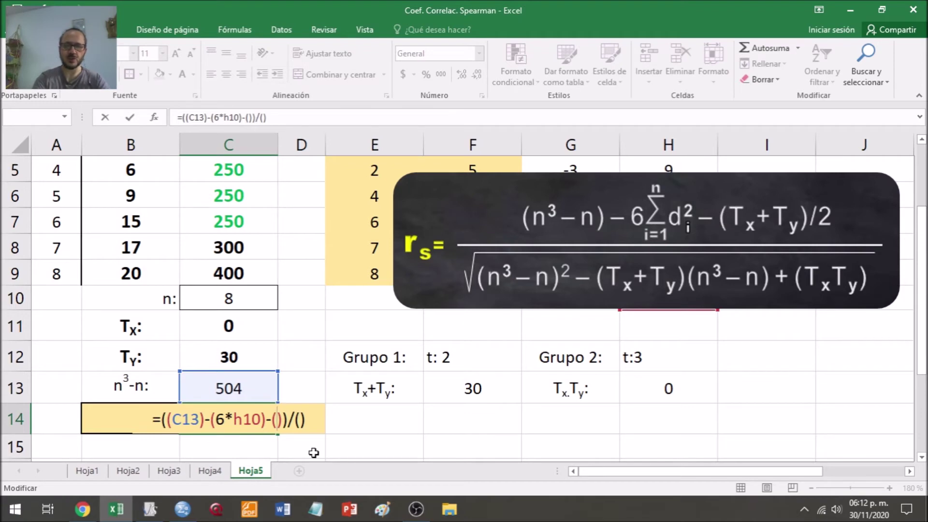
pyautogui.click(473, 388)
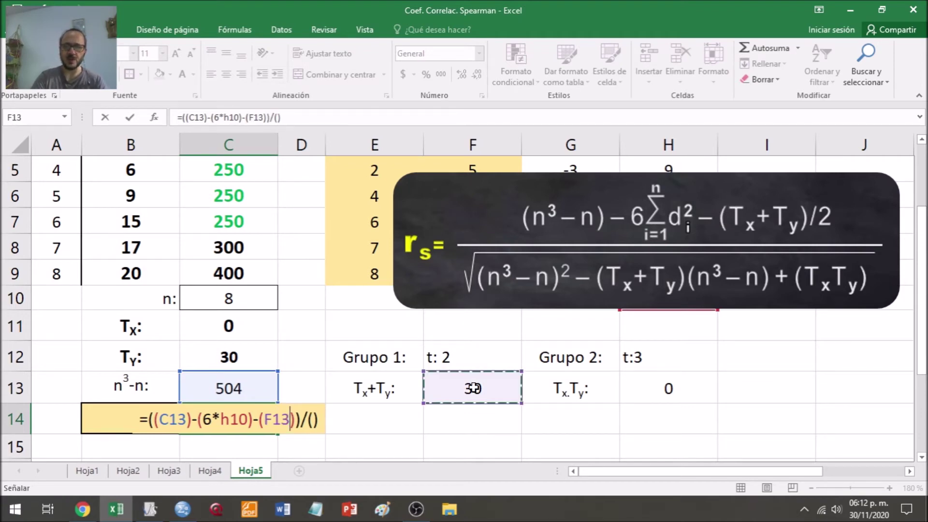
pyautogui.write('/2')
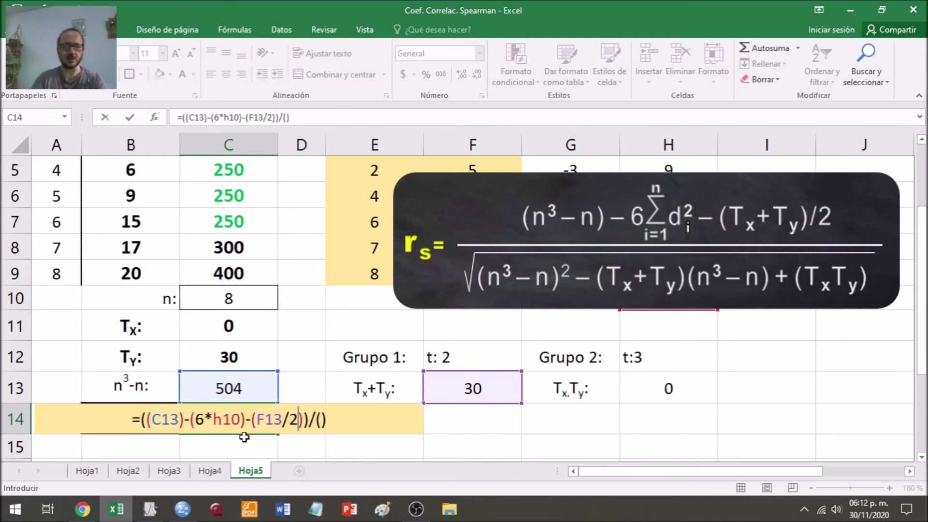
# - Put a RAIZ function in the denominator of the C14 formula with three empty terms, raiz(()-()+())
pyautogui.click(322, 420)
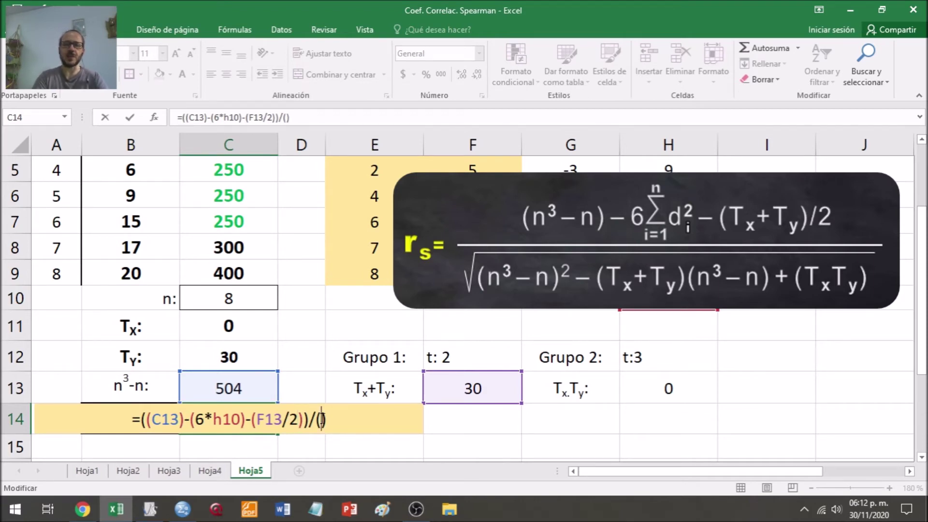
pyautogui.write('raiz')
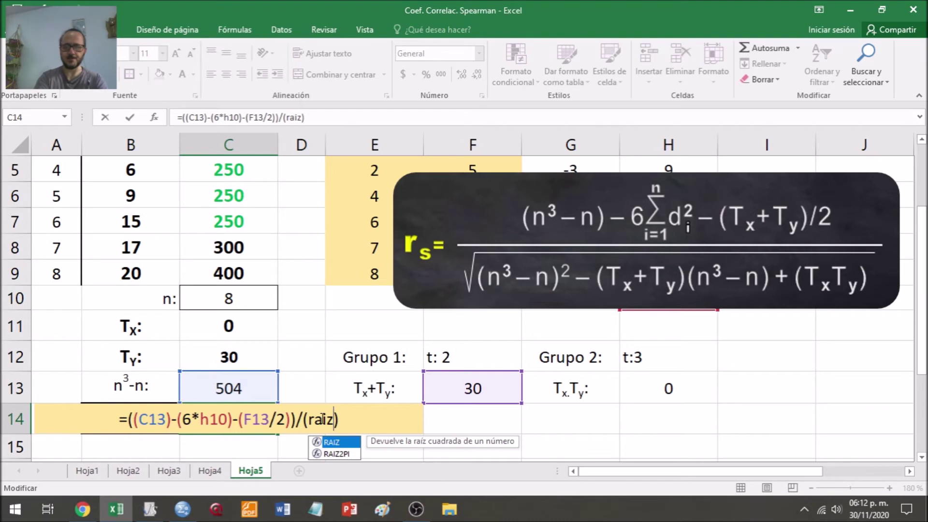
pyautogui.write('()')
pyautogui.press('Left')
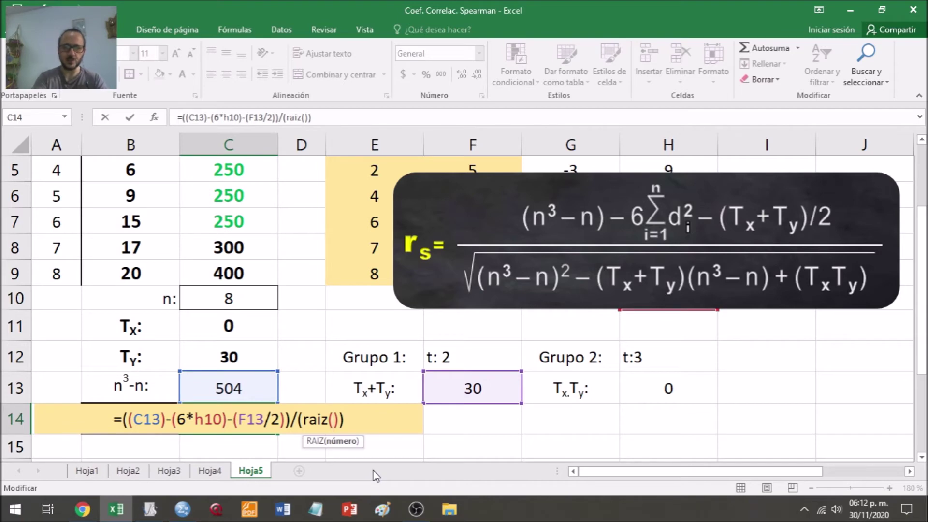
pyautogui.write('()-')
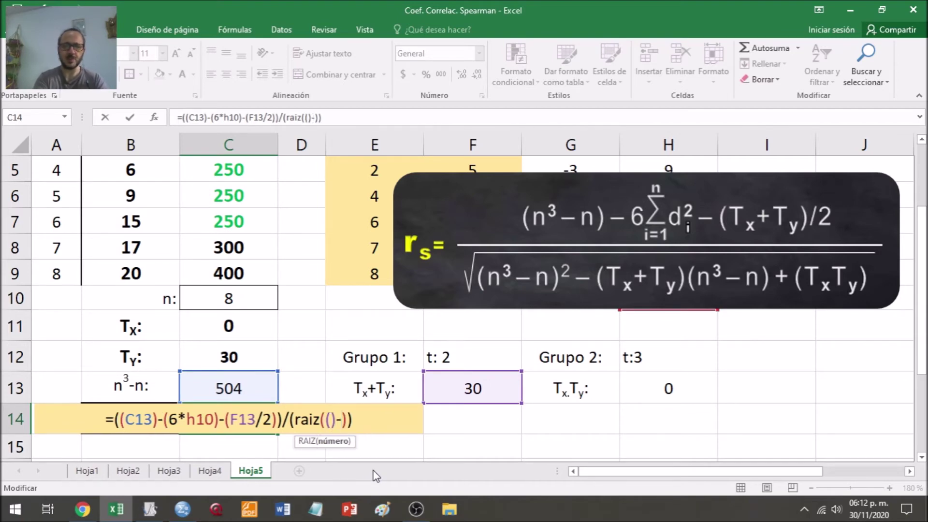
pyautogui.write('()+()')
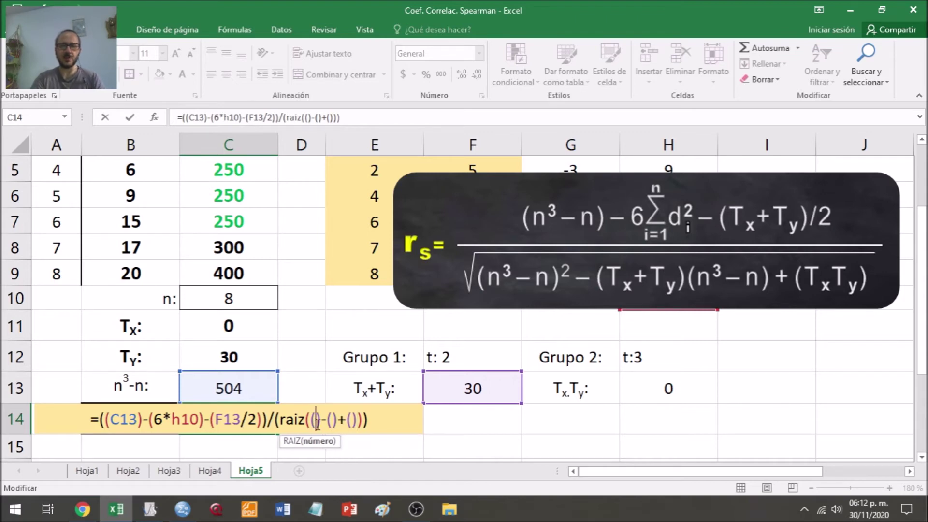
# - Fill the first term inside the square root with the square of C13, potencia(C13,2)
pyautogui.click(214, 383)
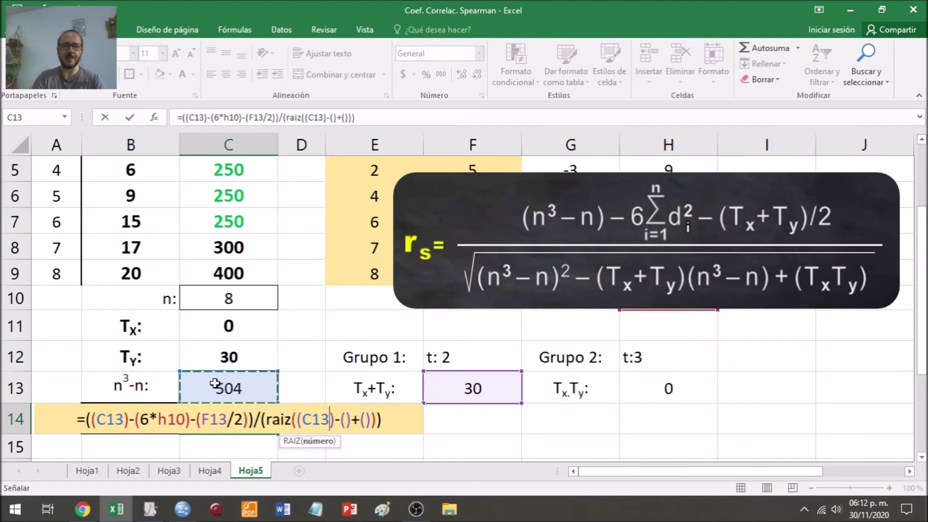
pyautogui.click(306, 420)
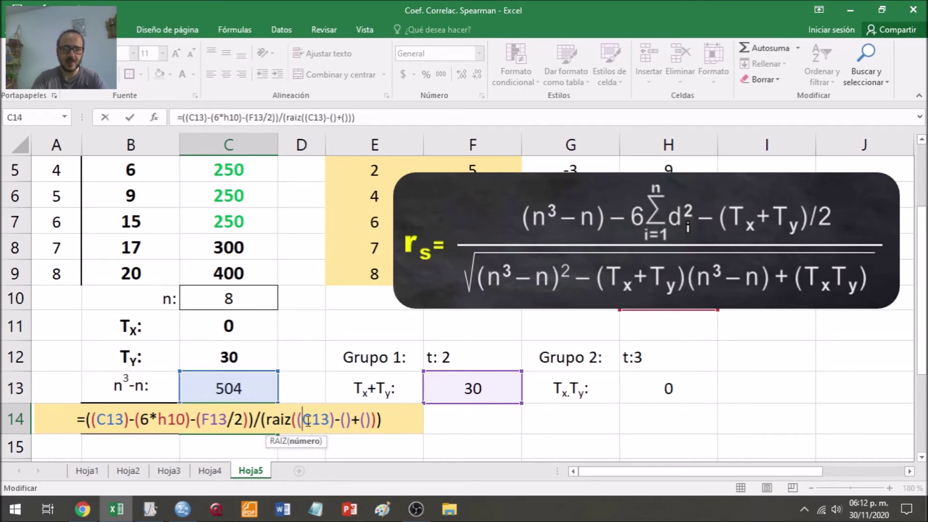
pyautogui.write('potencia')
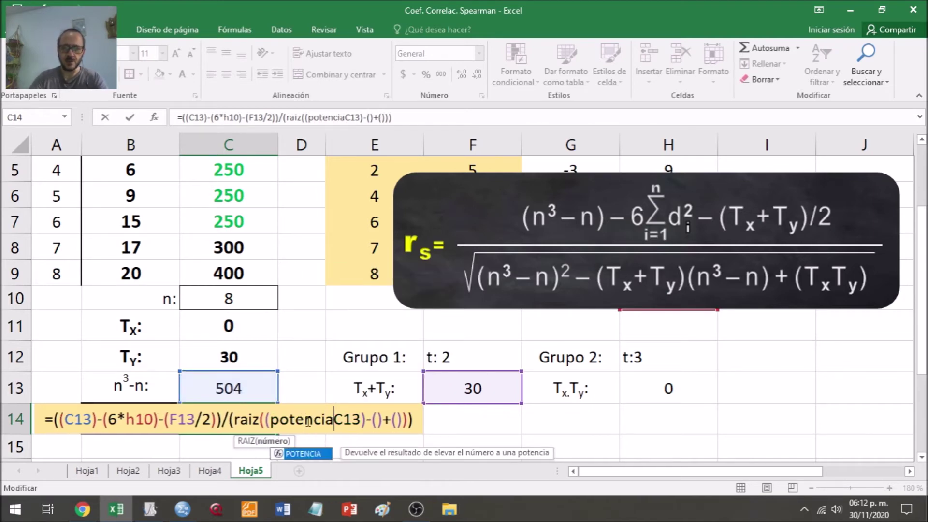
pyautogui.write('(C13')
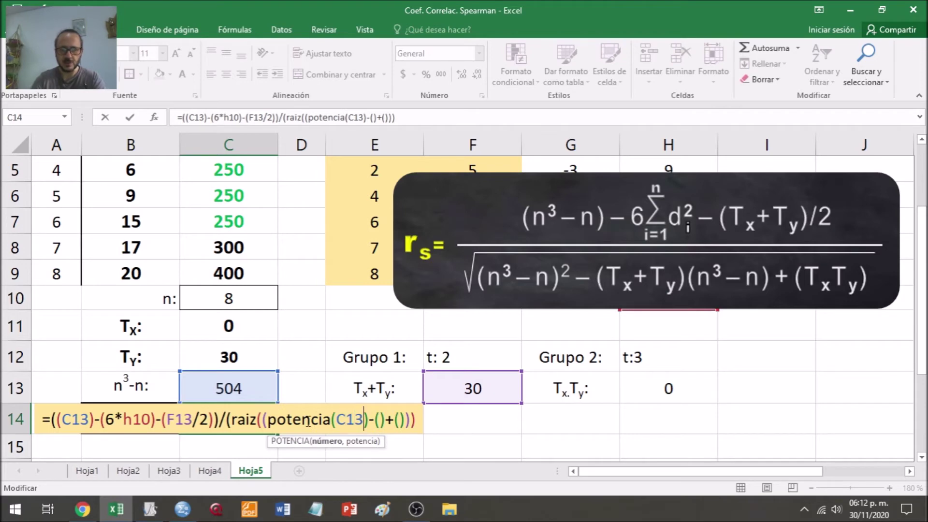
pyautogui.write(',')
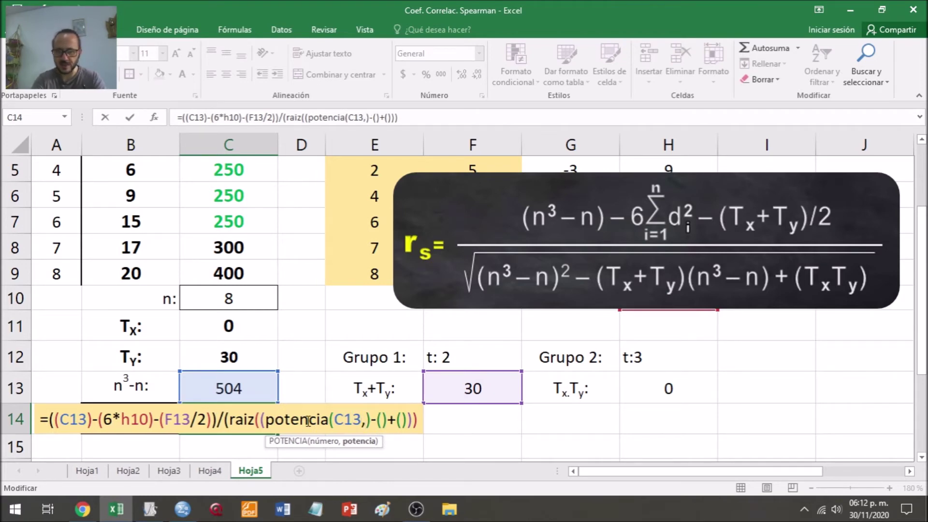
pyautogui.write('2)')
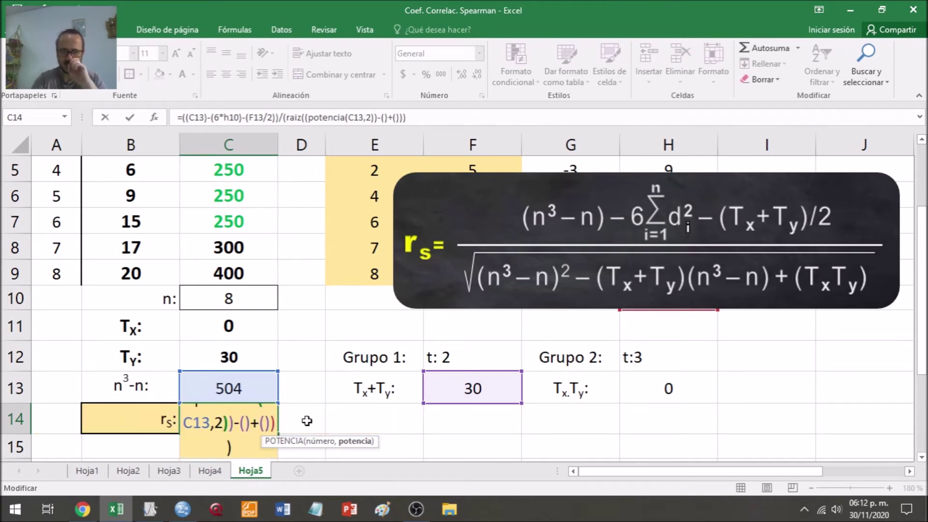
# - Fill the second term inside the square root of the C14 formula with F13*C13
pyautogui.click(253, 422)
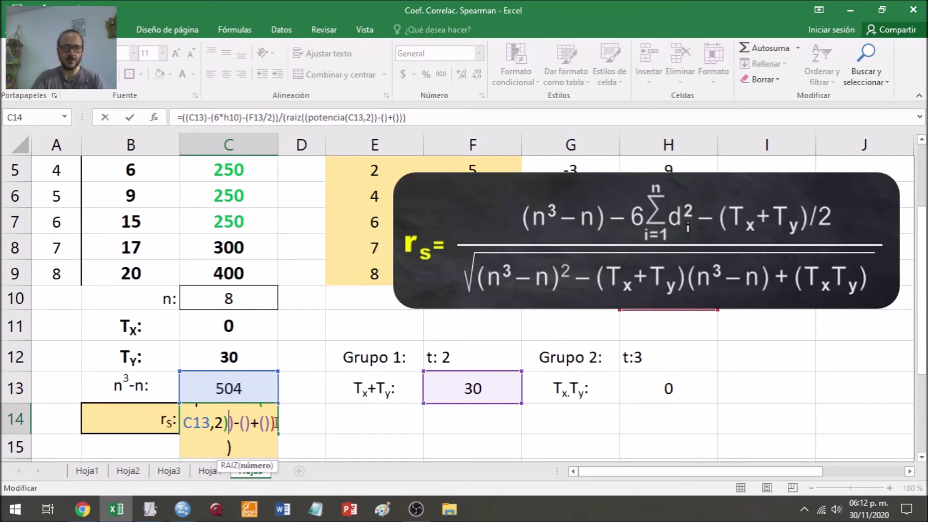
pyautogui.click(383, 118)
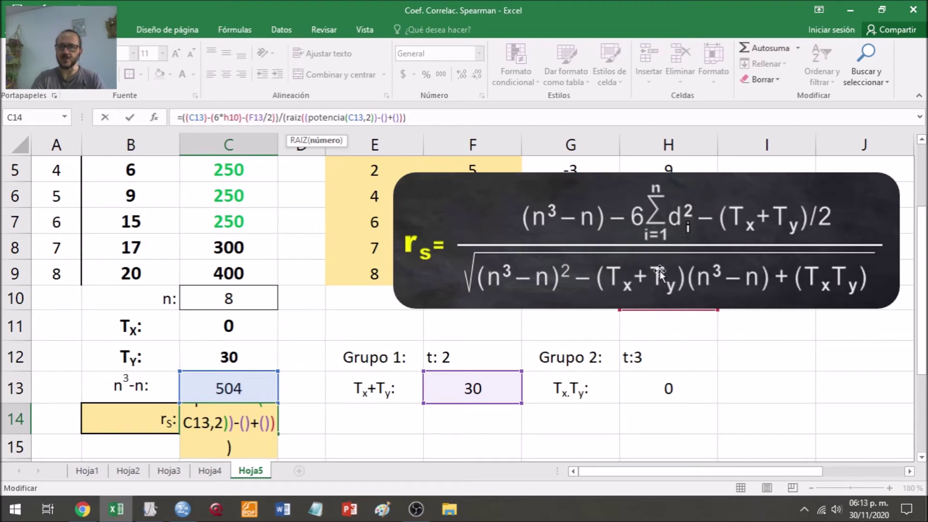
pyautogui.click(468, 390)
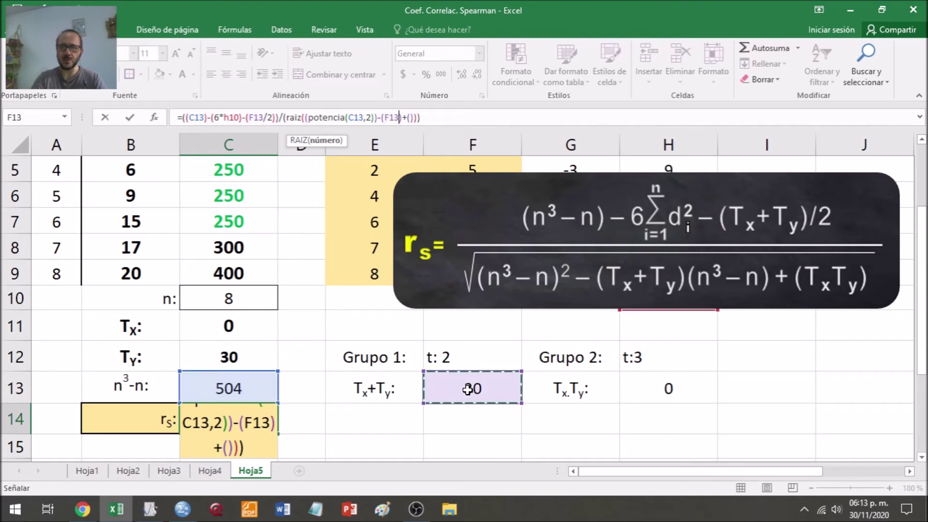
pyautogui.write('*')
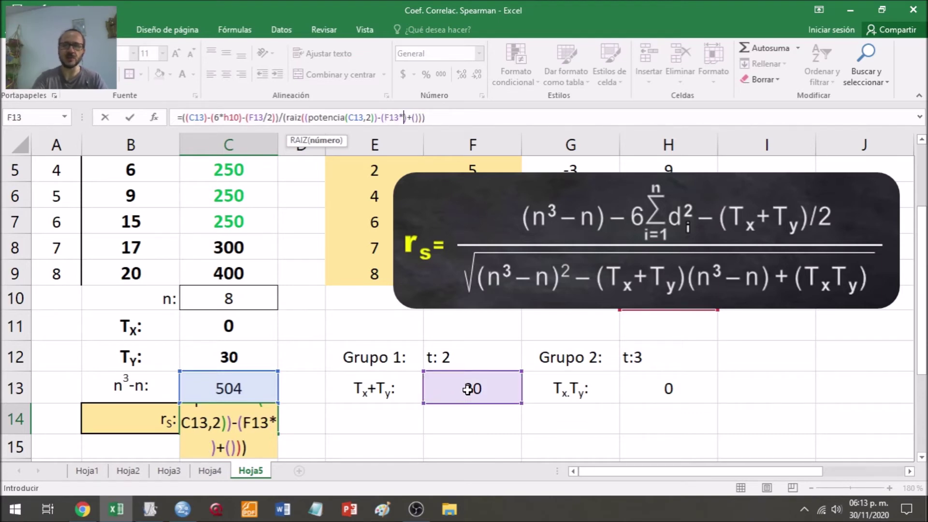
pyautogui.click(213, 387)
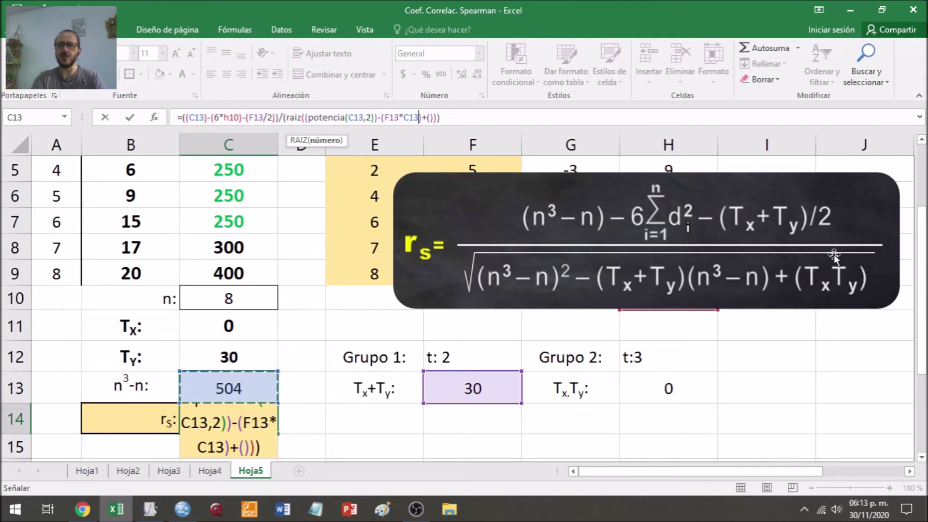
# - Fill the last term inside the square root with H13 and commit the C14 formula
pyautogui.click(430, 117)
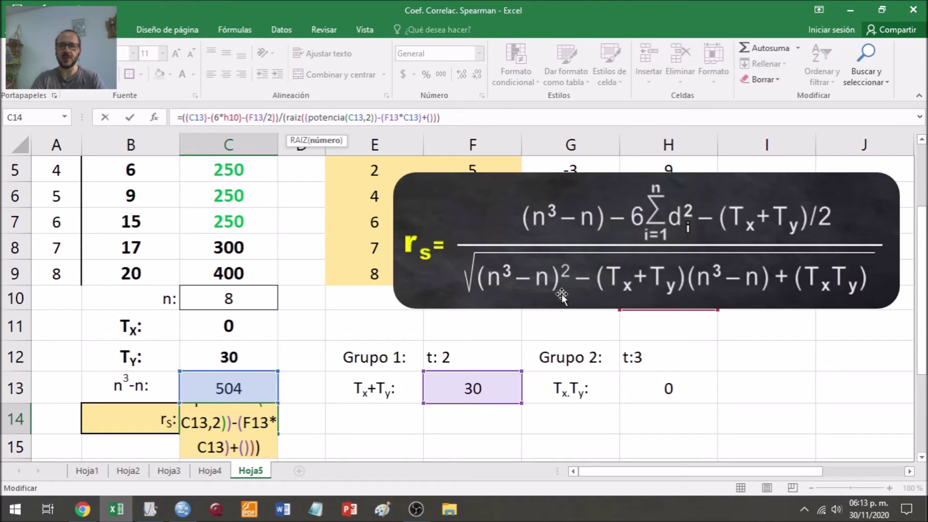
pyautogui.click(648, 389)
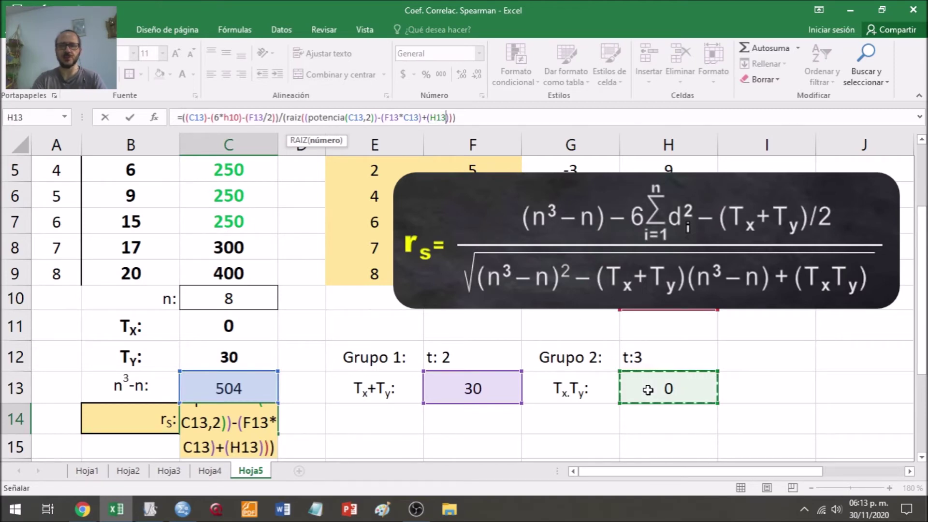
pyautogui.press('Return')
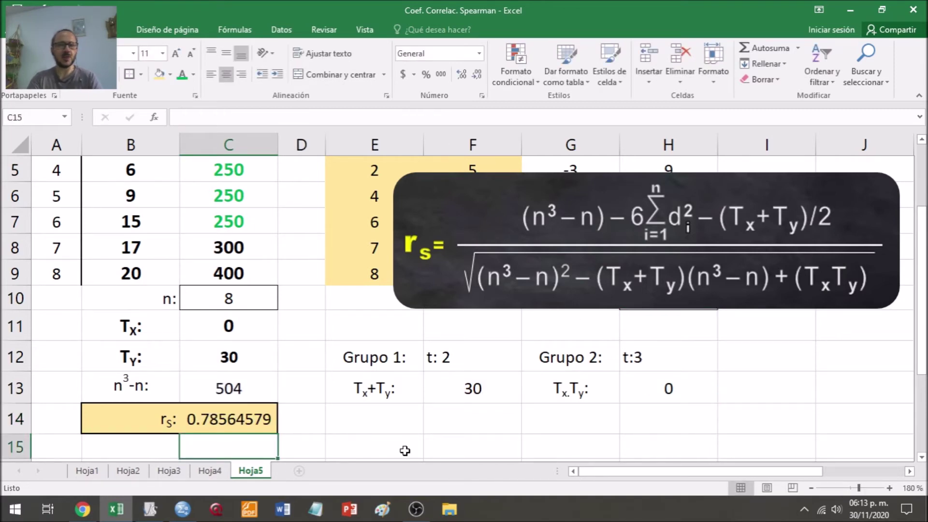
# - Move the tie-corrected rS formula picture off the ranks table, to the area from column I beside rows 11 to 15
pyautogui.click(313, 422)
pyautogui.press('Up')
pyautogui.press('Up')
pyautogui.press('Up')
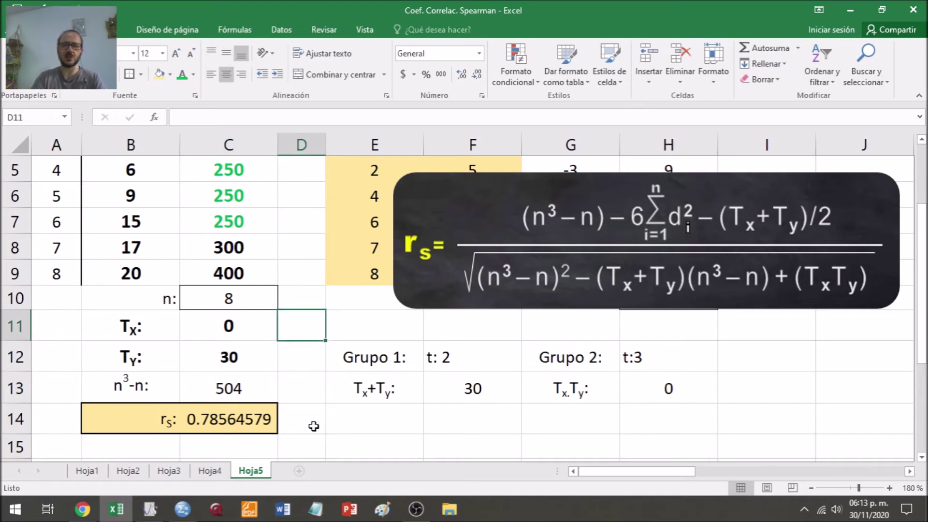
pyautogui.moveTo(417, 191); pyautogui.dragTo(746, 333)
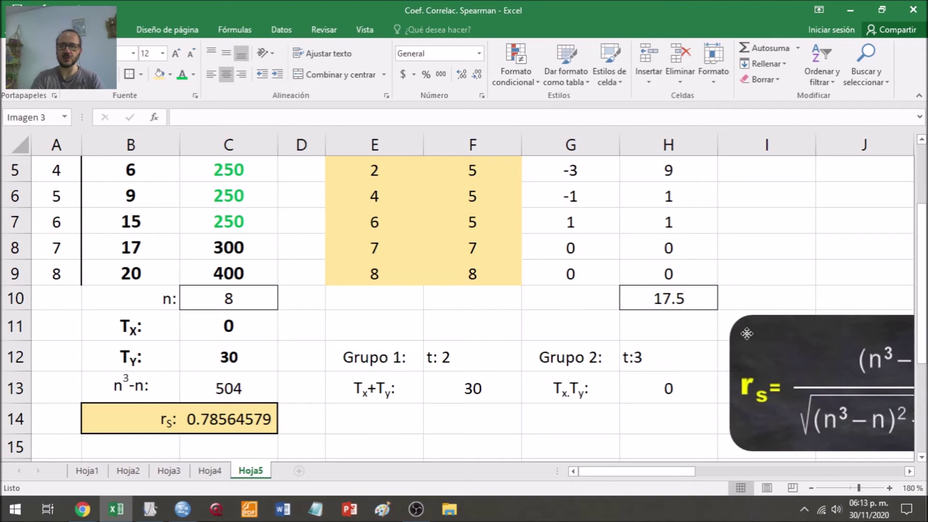
# - Review the completed rS formula in C14 and look back over the variables, ranks and deviations of the table
pyautogui.click(223, 419)
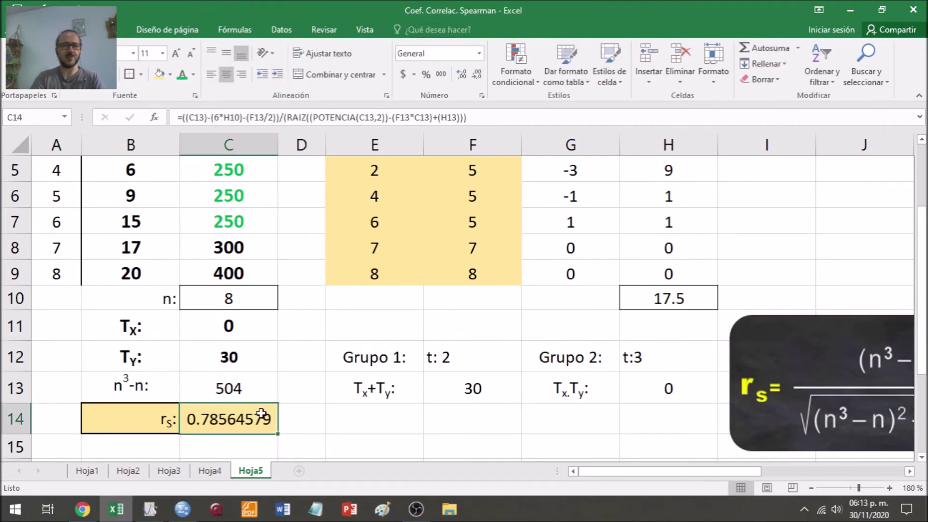
pyautogui.press('Up')
pyautogui.press('Up')
pyautogui.press('Up')
pyautogui.press('Up')
pyautogui.press('Up')
pyautogui.press('Up')
pyautogui.press('Up')
pyautogui.press('Up')
pyautogui.press('Up')
pyautogui.press('Up')
pyautogui.press('Up')
pyautogui.press('Up')
pyautogui.press('Up')
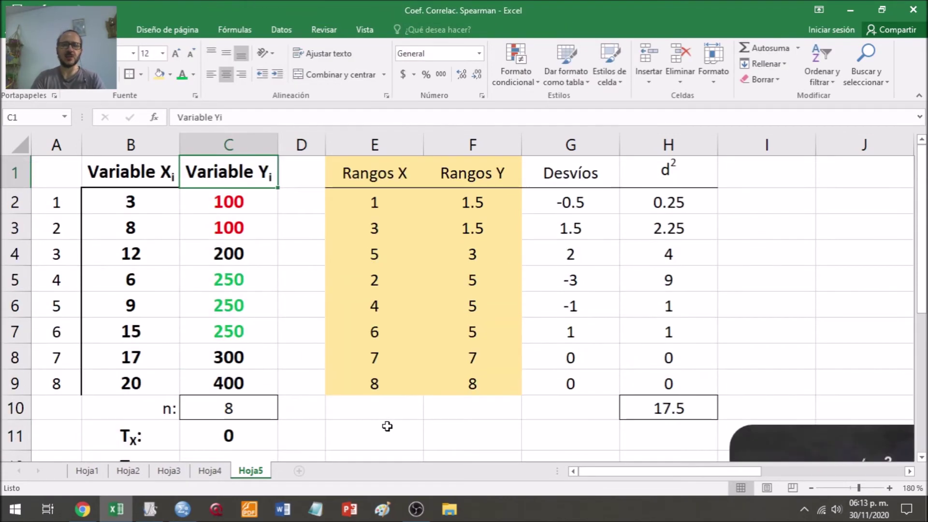
# - Place the tie-corrected rS formula picture beside the d2 column, alongside rows 1 to 5, and select the rS result in C14
pyautogui.click(811, 488)
pyautogui.click(810, 488)
pyautogui.click(810, 488)
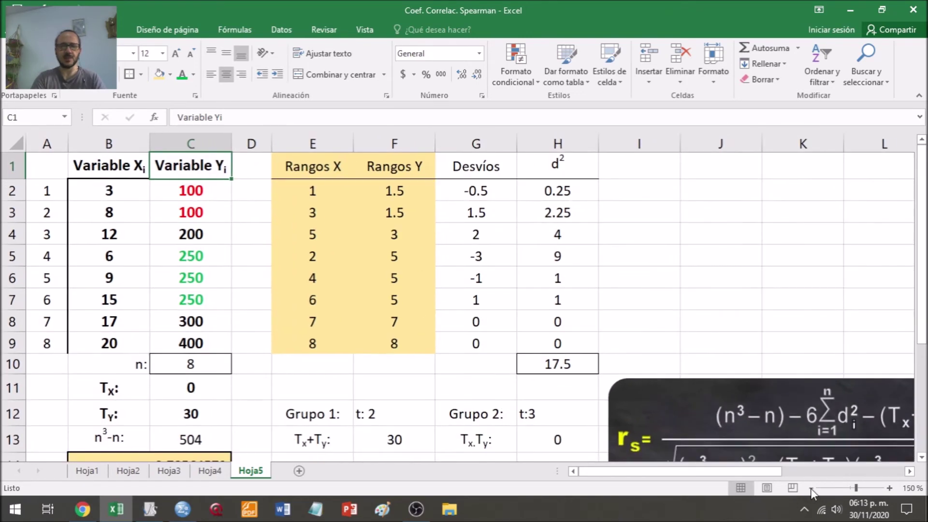
pyautogui.click(810, 488)
pyautogui.moveTo(590, 391); pyautogui.dragTo(595, 191)
pyautogui.click(168, 438)
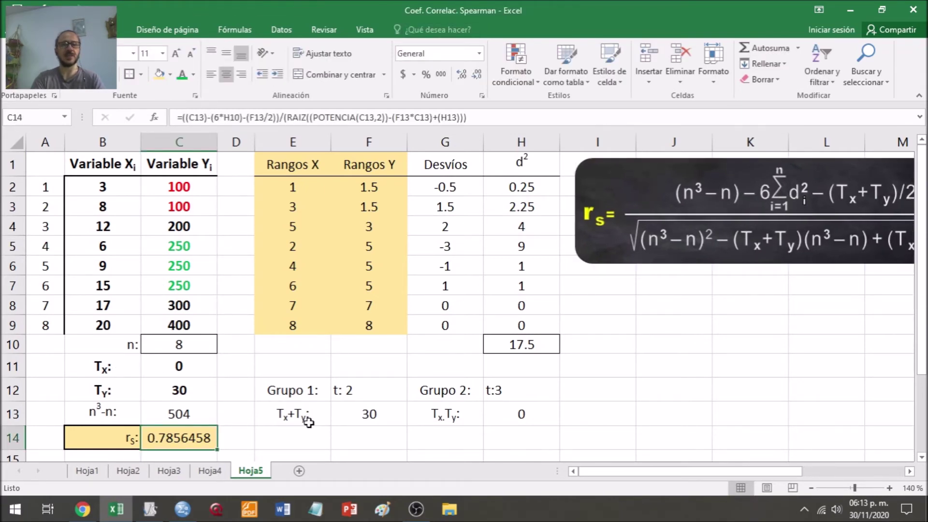
# - Move the tie-corrected rS formula picture away from the data, to columns N to S above the other formula pictures
pyautogui.click(301, 435)
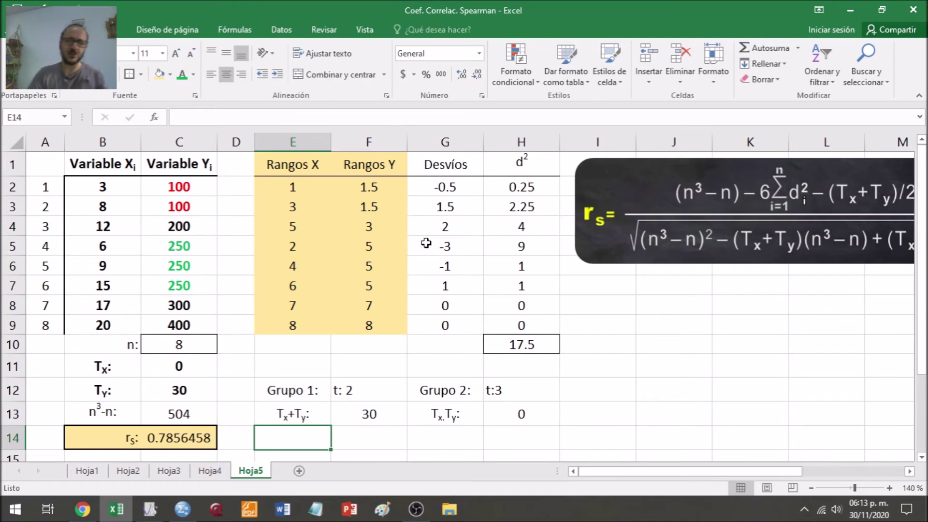
pyautogui.click(646, 309)
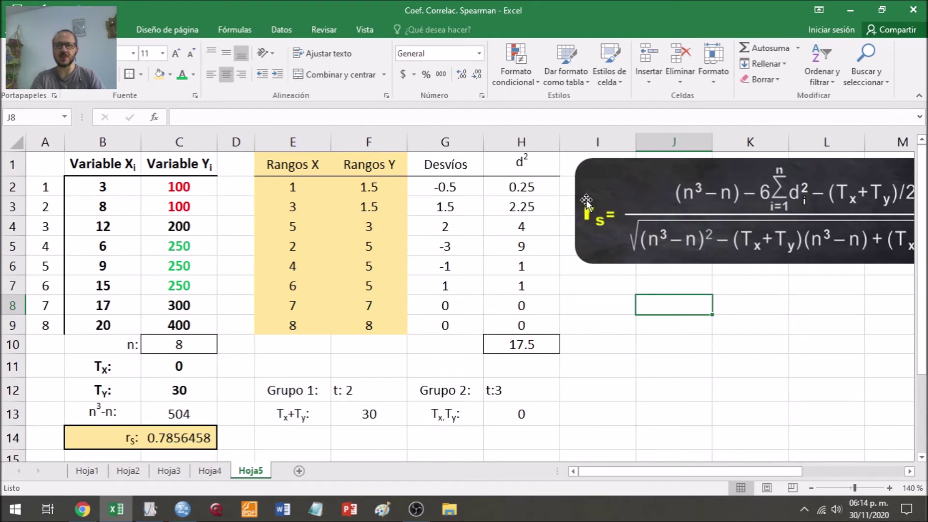
pyautogui.moveTo(585, 200); pyautogui.dragTo(322, 199)
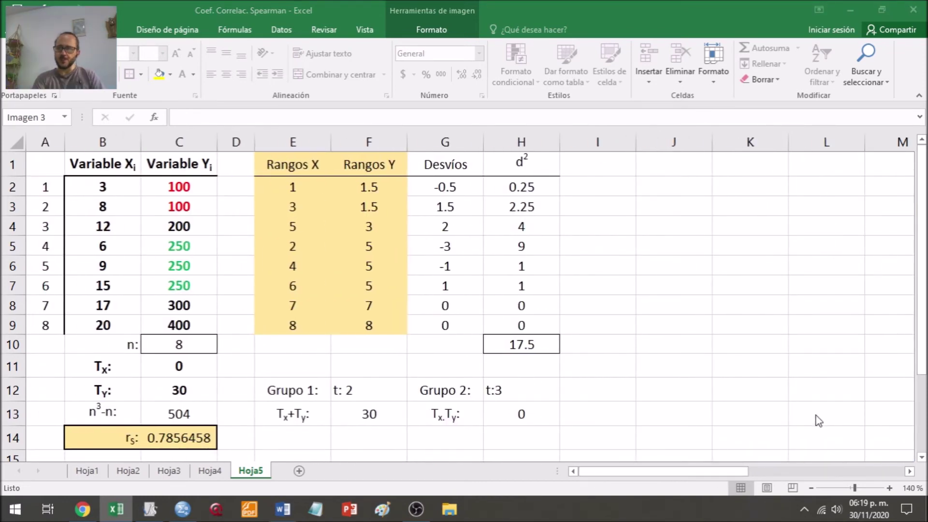
# - Bring the H0/H1 hypotheses picture over to the data table and shrink it to fit columns I to M beside rows 1 to 3
pyautogui.click(858, 471)
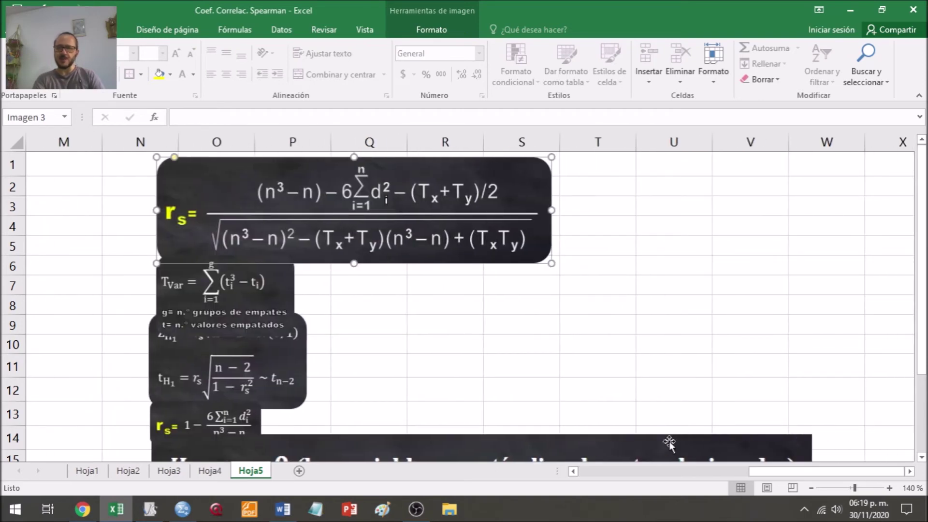
pyautogui.moveTo(741, 449); pyautogui.dragTo(35, 372)
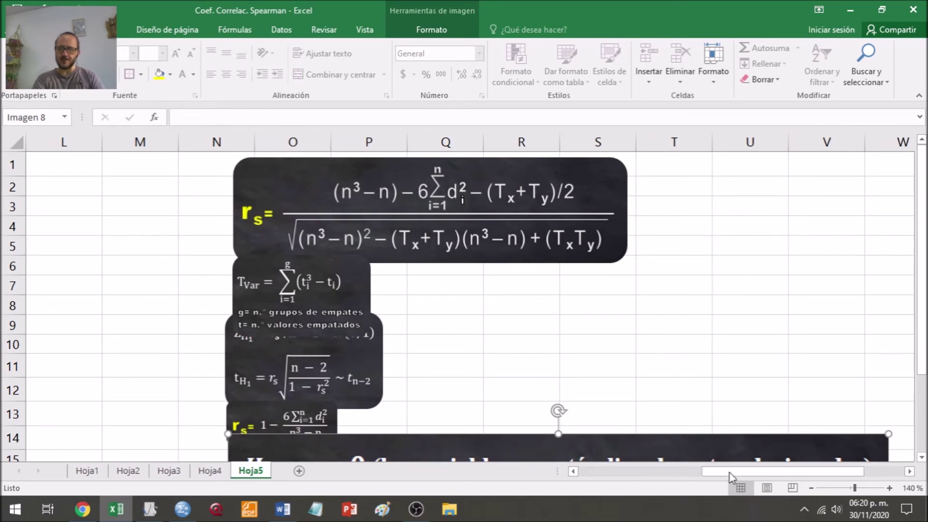
pyautogui.click(709, 472)
pyautogui.click(905, 471)
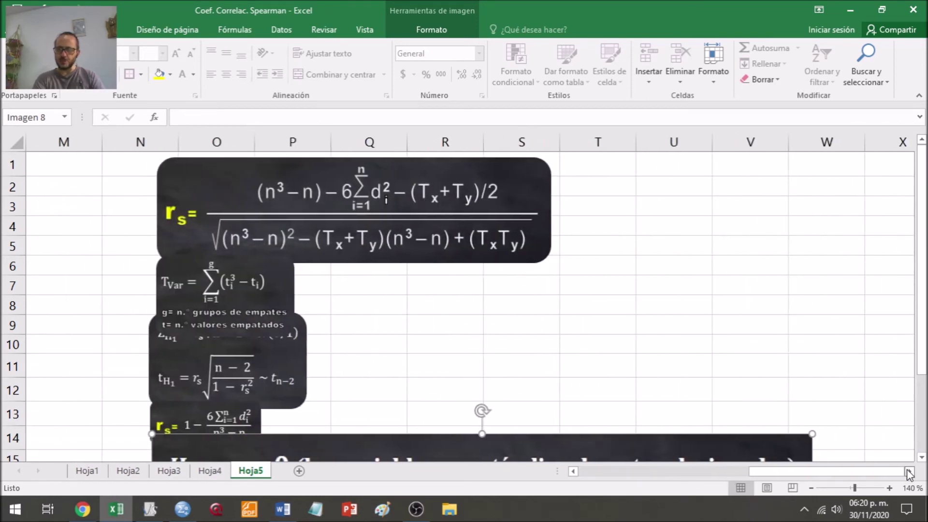
pyautogui.moveTo(755, 442); pyautogui.dragTo(126, 430)
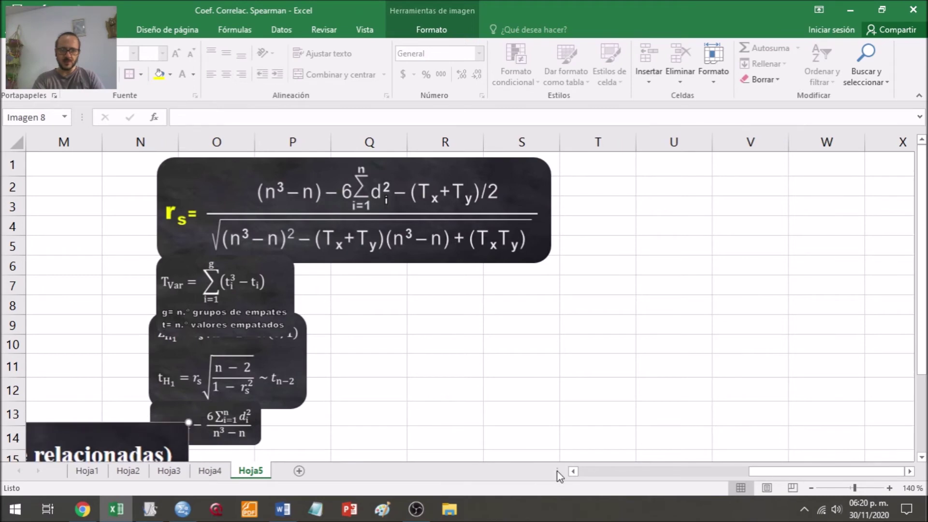
pyautogui.click(615, 472)
pyautogui.moveTo(728, 443); pyautogui.dragTo(544, 191)
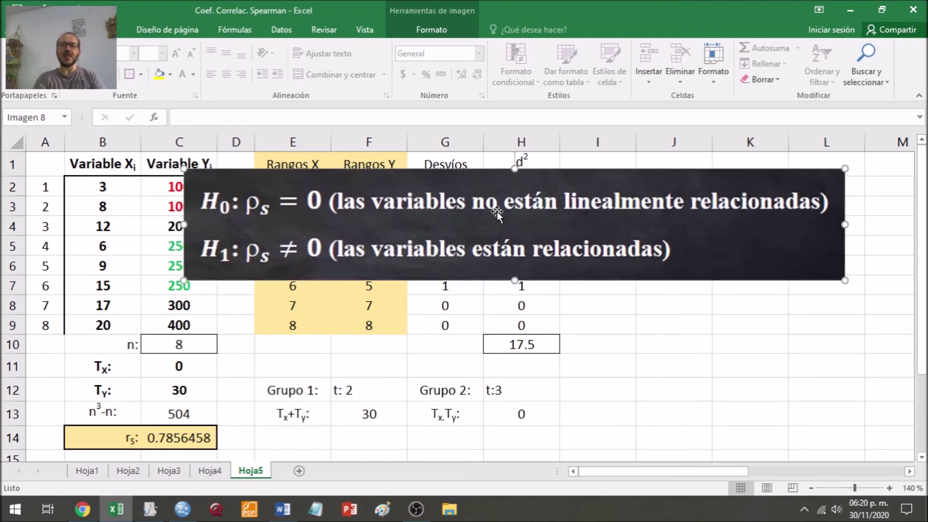
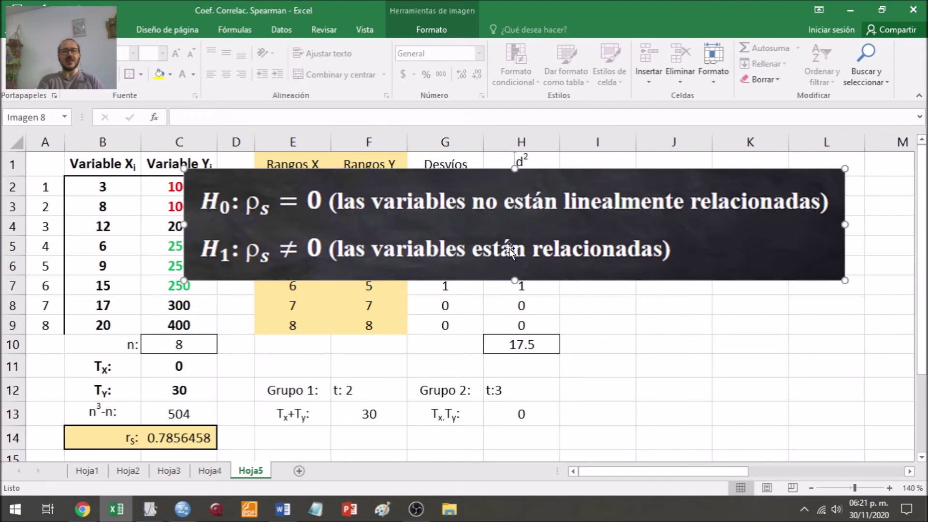
pyautogui.moveTo(184, 279); pyautogui.dragTo(622, 198)
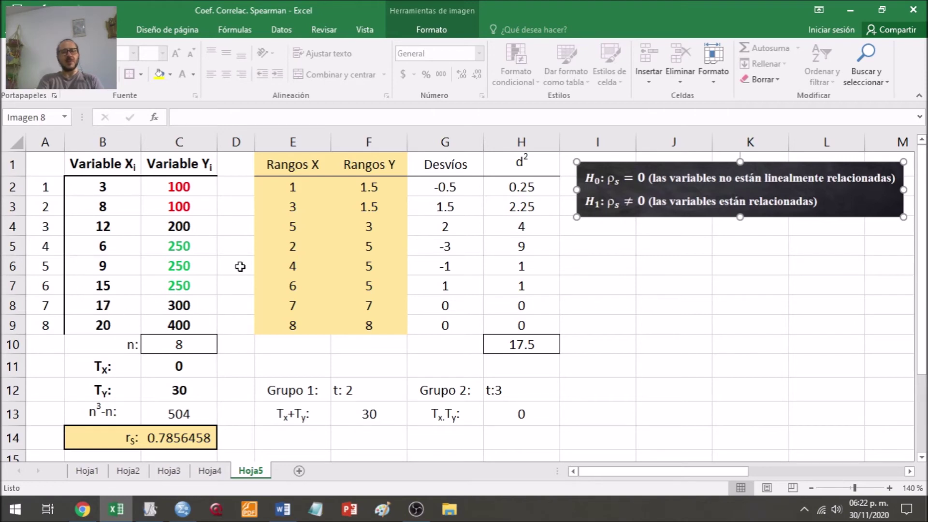
# - Switch to the Word document, examine the N = 8 critical values in Tabla 7 against their bilateral α levels, and close the document
pyautogui.hotkey('alt', 'Tab')
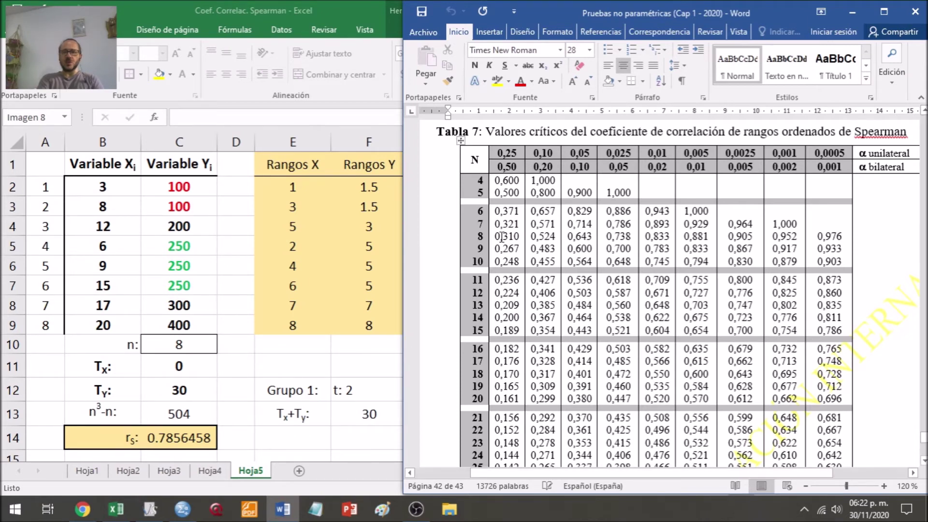
pyautogui.moveTo(501, 237); pyautogui.dragTo(834, 236)
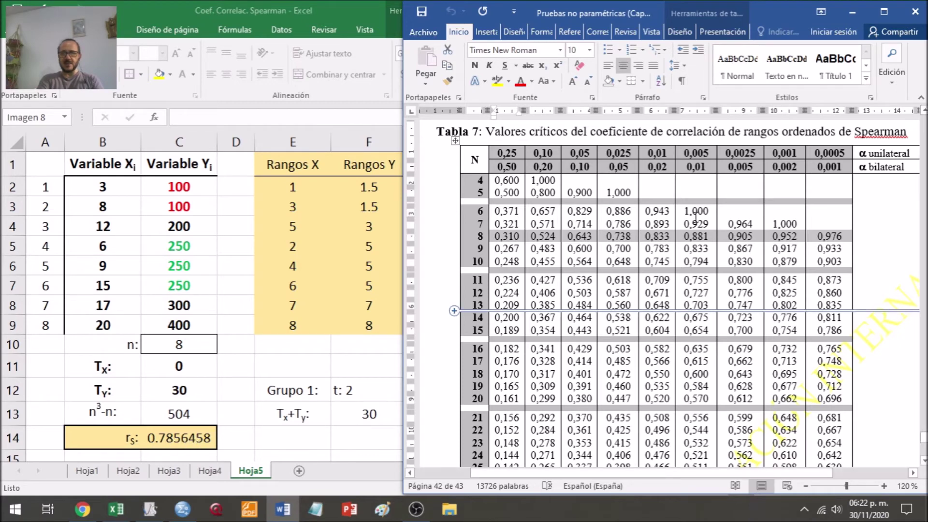
pyautogui.click(622, 239)
pyautogui.moveTo(613, 236); pyautogui.dragTo(663, 237)
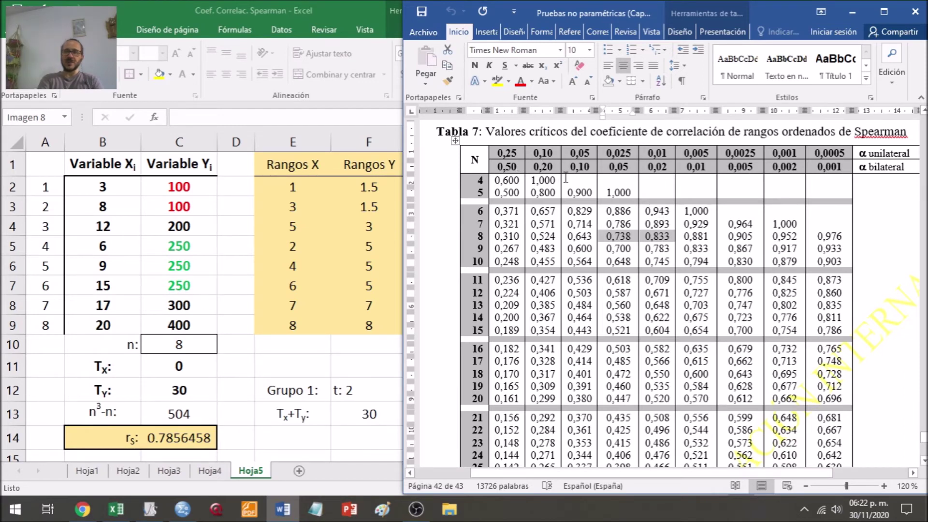
pyautogui.moveTo(670, 167); pyautogui.dragTo(650, 166)
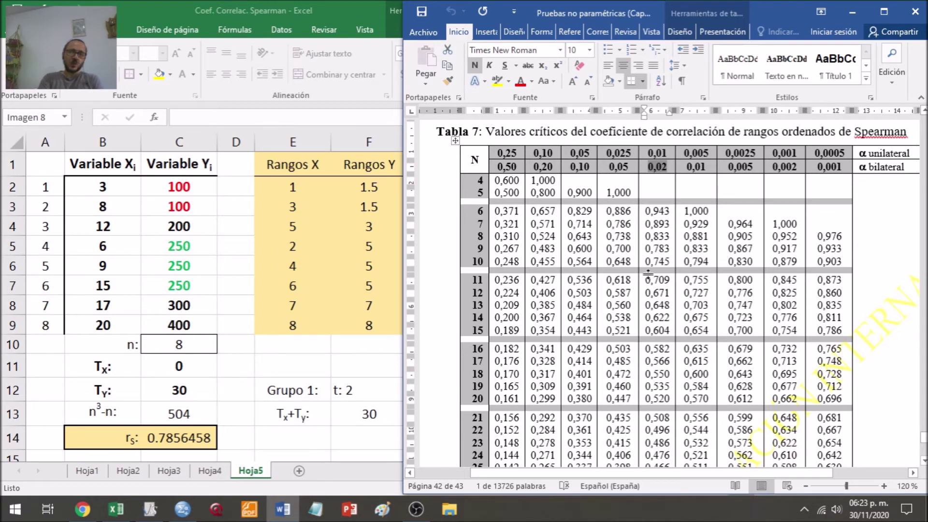
pyautogui.click(667, 174)
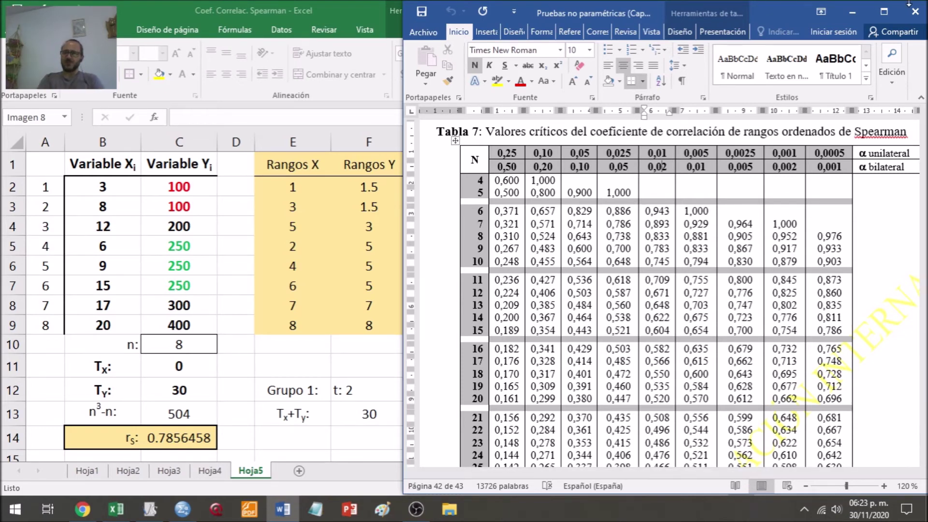
pyautogui.click(914, 17)
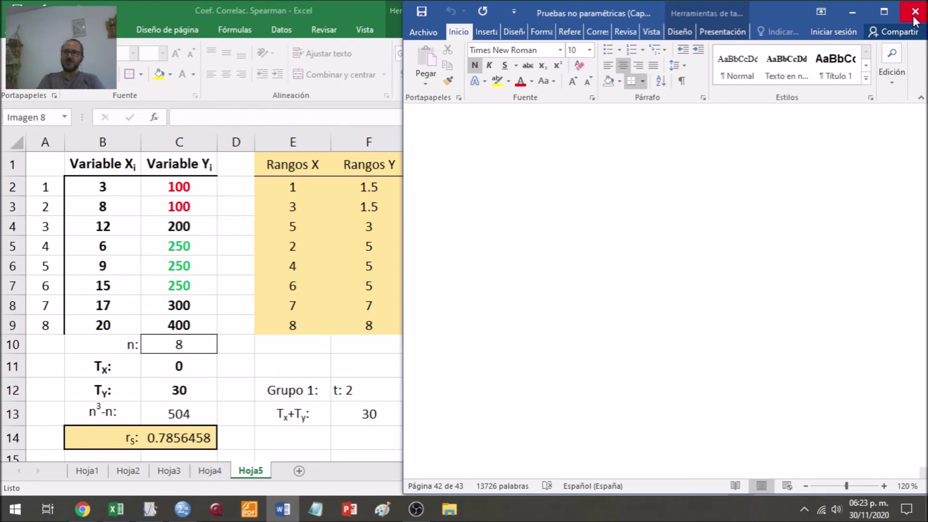
# - Place the Z and t test statistic formulas picture below the hypotheses picture beside column H and enlarge it to about double size
pyautogui.click(655, 319)
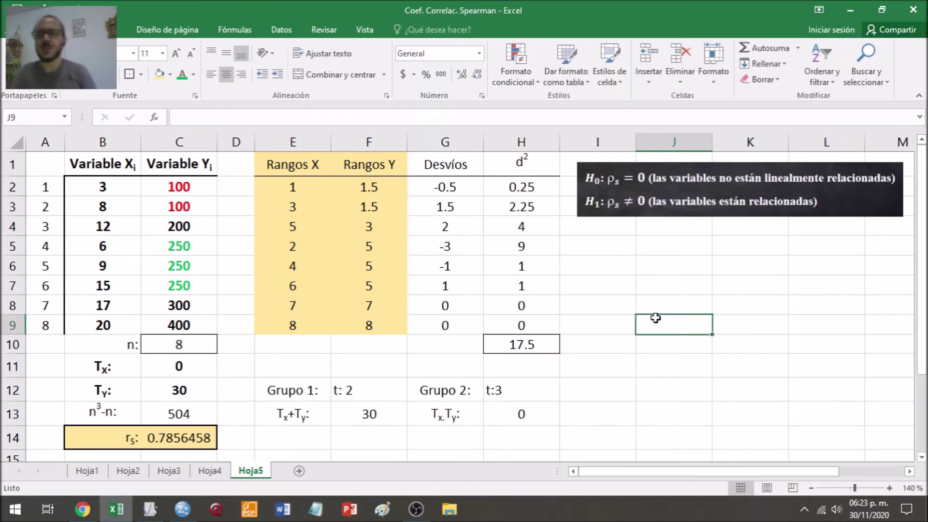
pyautogui.press('Right')
pyautogui.press('Right')
pyautogui.press('Right')
pyautogui.press('Right')
pyautogui.press('Right')
pyautogui.press('Right')
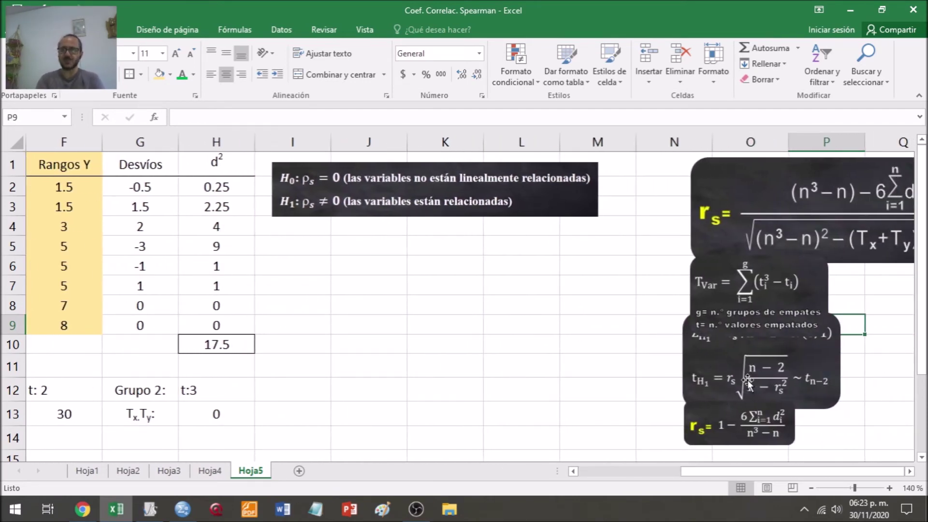
pyautogui.moveTo(755, 379); pyautogui.dragTo(343, 301)
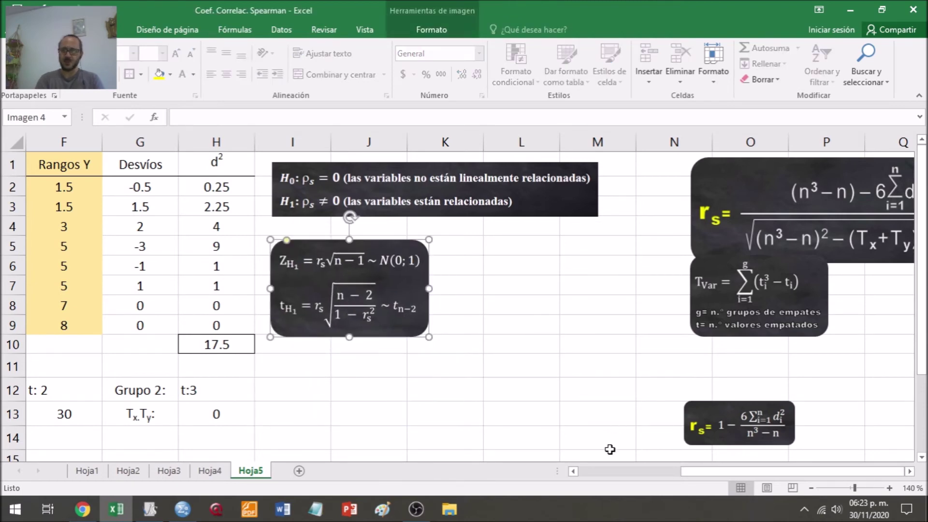
pyautogui.click(594, 473)
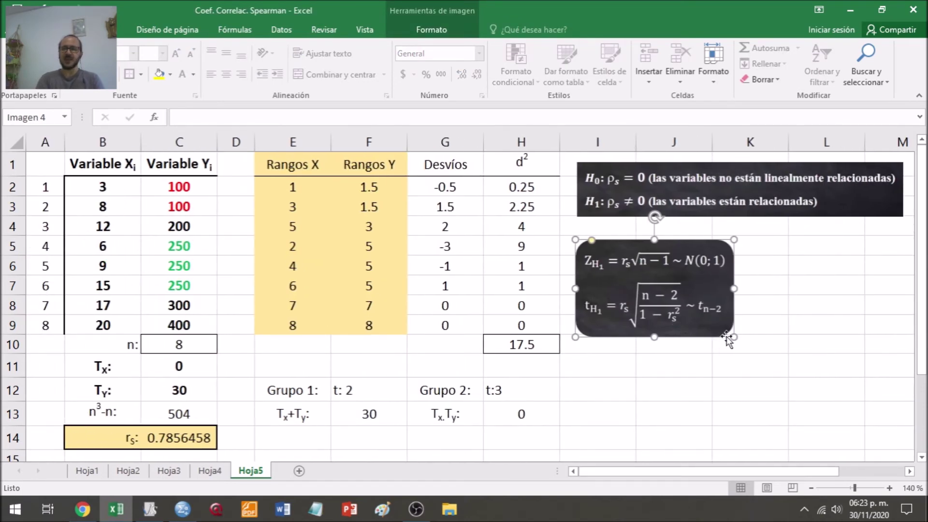
pyautogui.moveTo(735, 337); pyautogui.dragTo(734, 311)
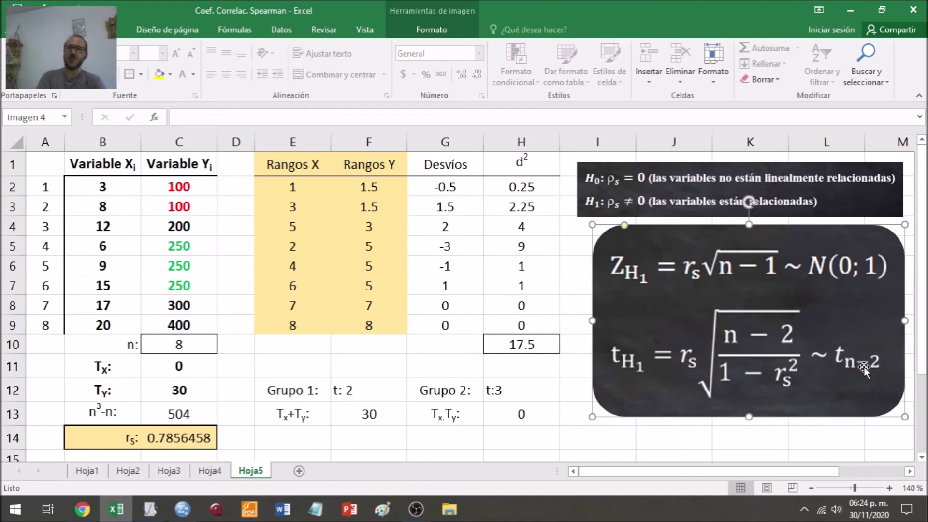
# - Enter the labels "Z=" in E14 and "t:" in G14, and right-align both cells
pyautogui.click(302, 440)
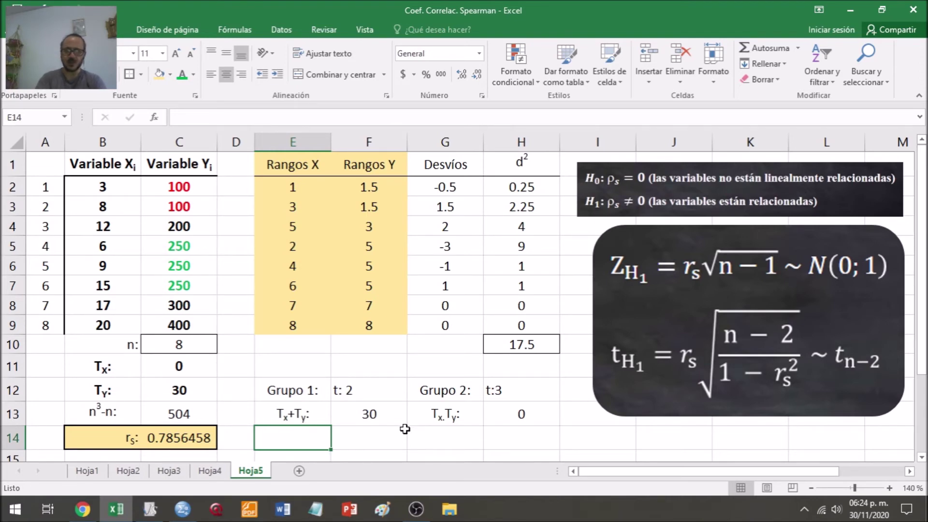
pyautogui.write('=')
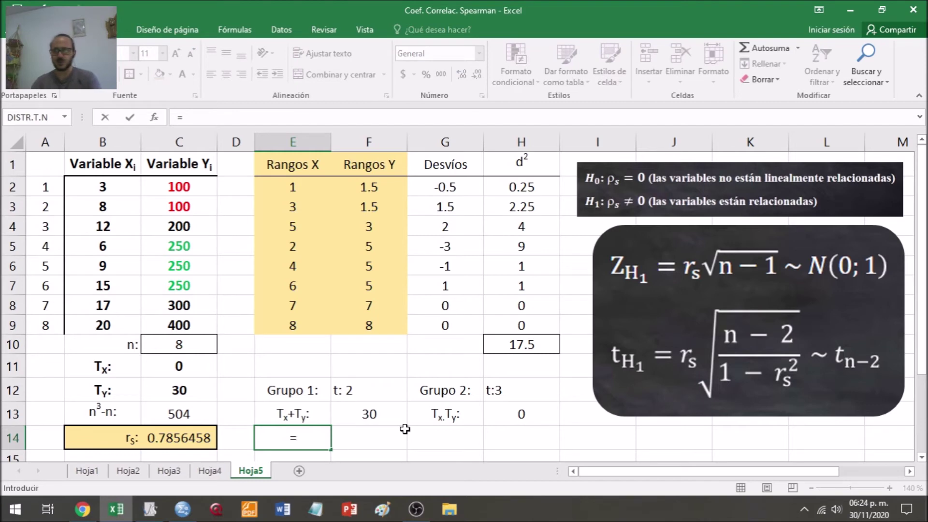
pyautogui.press('BackSpace')
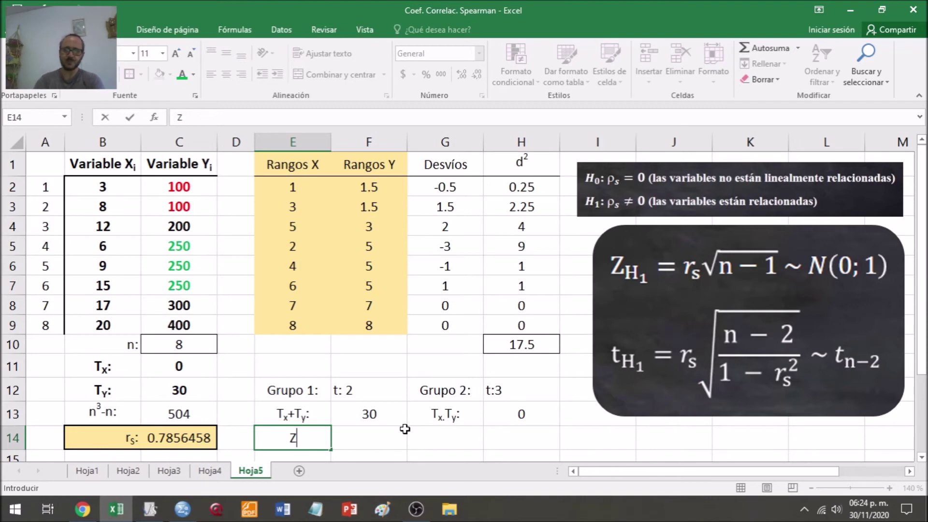
pyautogui.click(405, 430)
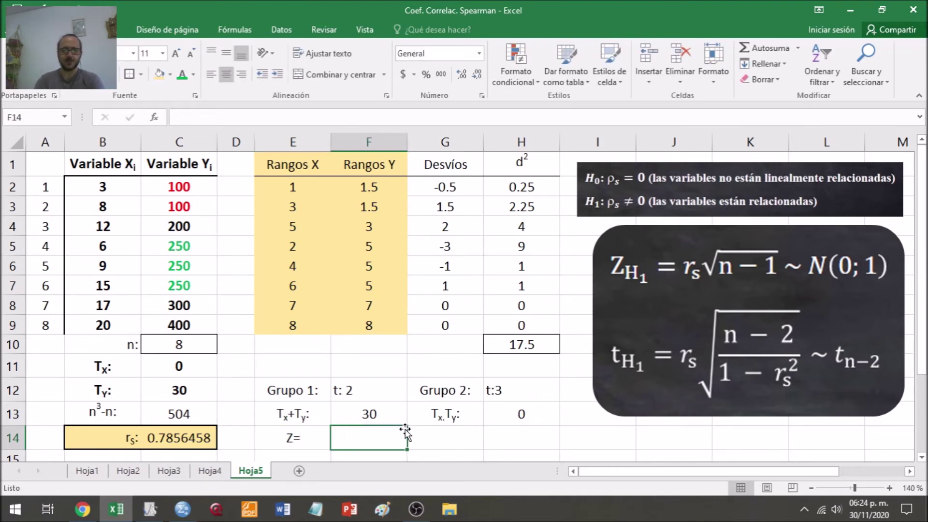
pyautogui.press('Right')
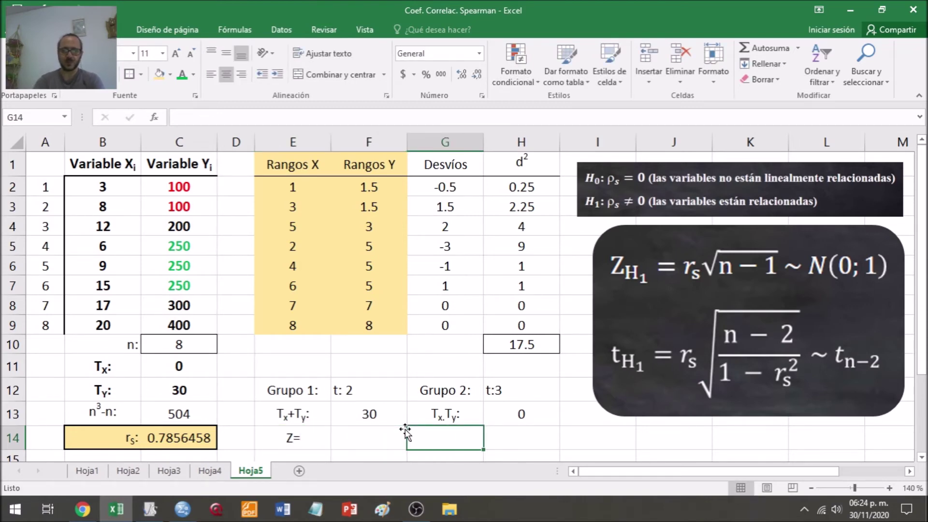
pyautogui.write('t')
pyautogui.press('BackSpace')
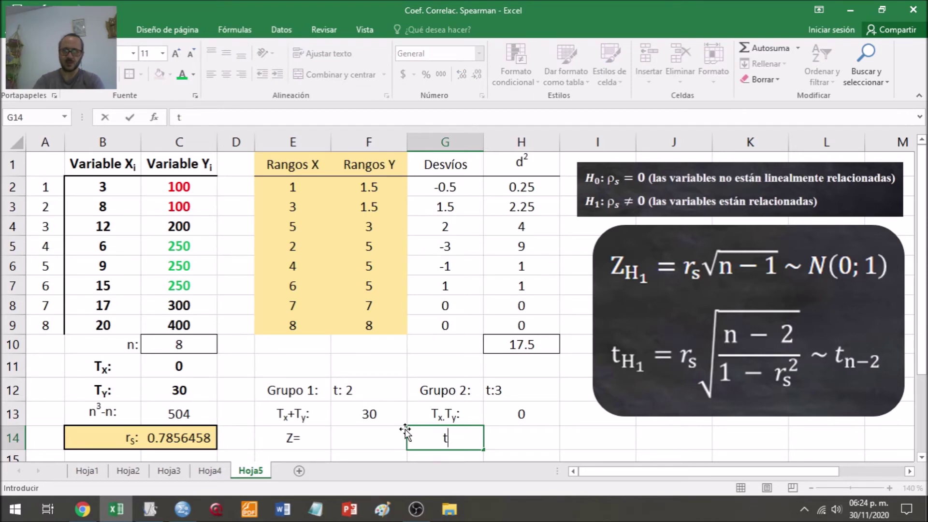
pyautogui.press('Return')
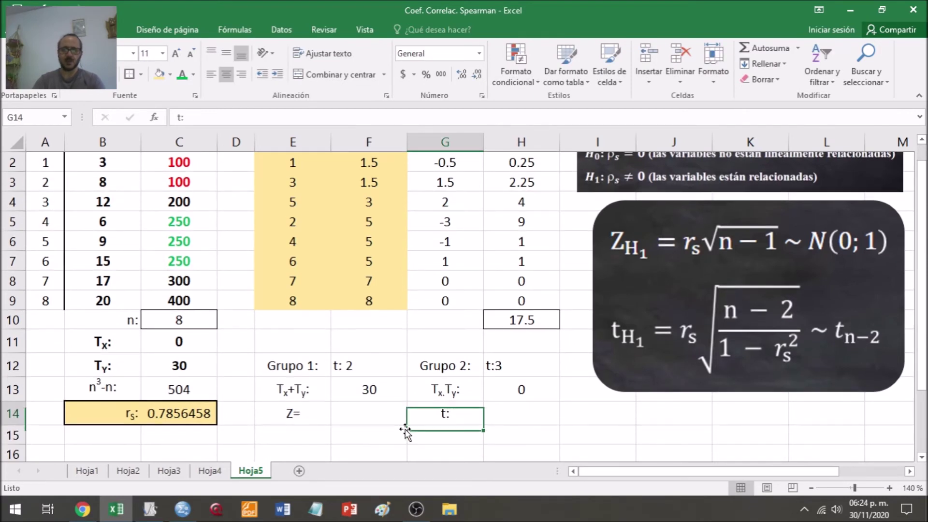
pyautogui.press('Up')
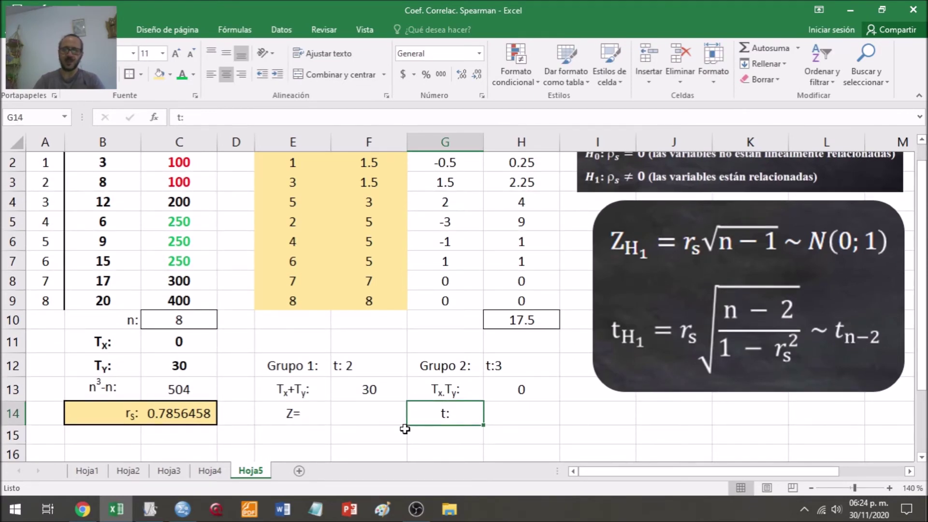
pyautogui.keyDown('ctrl'); pyautogui.click(310, 412); pyautogui.keyUp('ctrl')
pyautogui.click(241, 74)
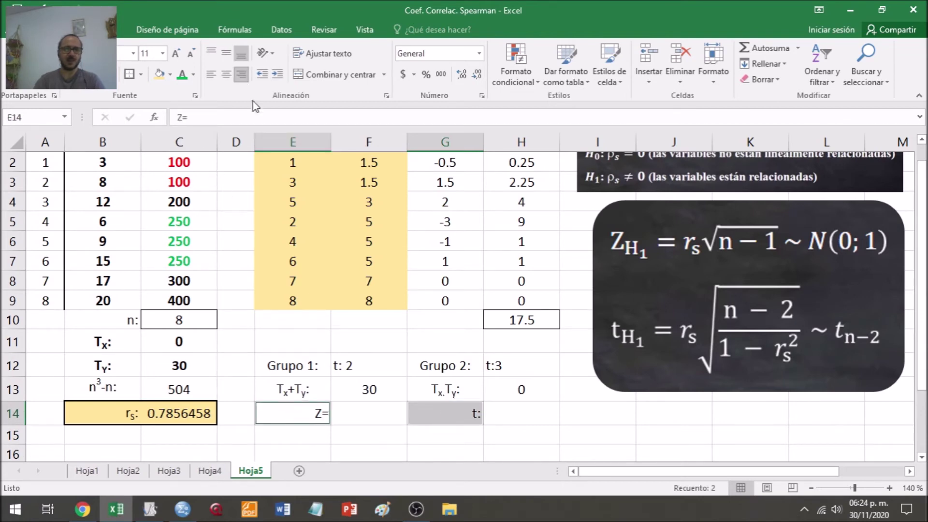
# - Calculate the Z statistic in F14 with the formula =C14*RAIZ(C10-1)
pyautogui.click(362, 412)
pyautogui.write('=')
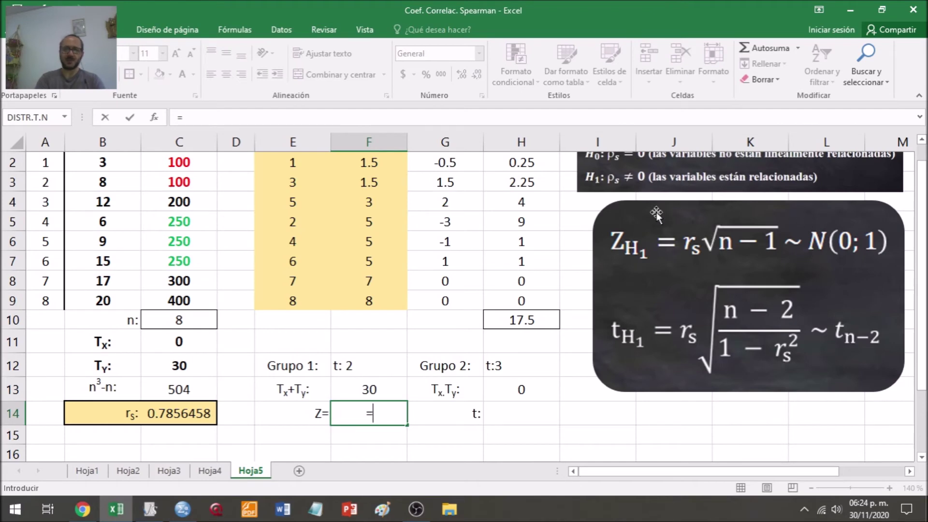
pyautogui.click(176, 419)
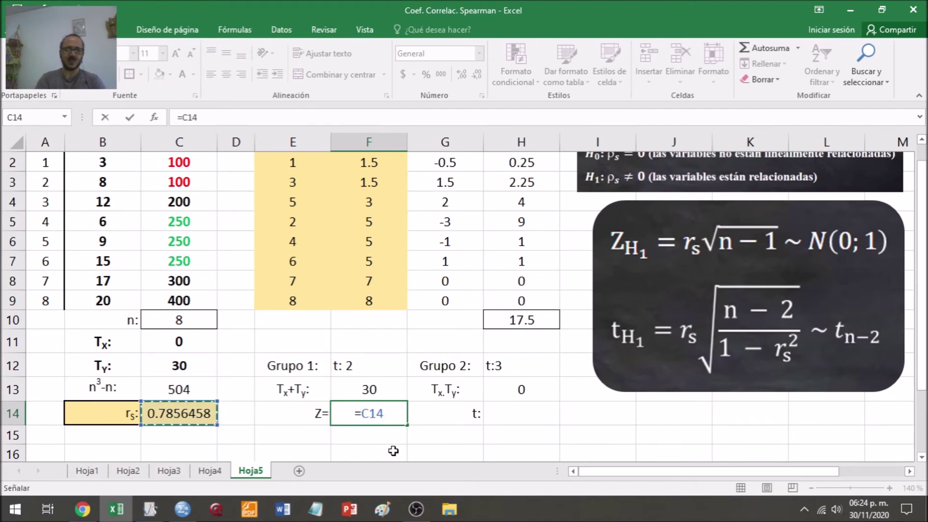
pyautogui.write('*')
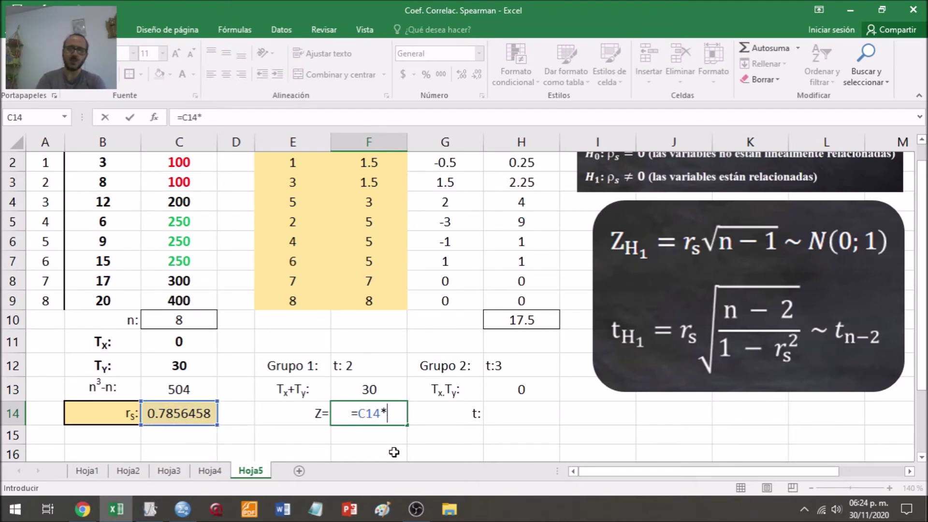
pyautogui.write('raiz()')
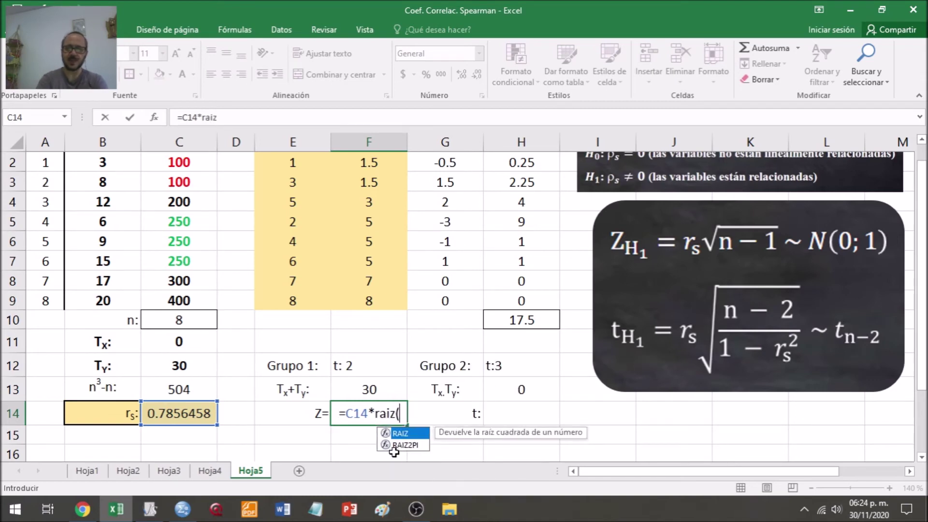
pyautogui.click(399, 414)
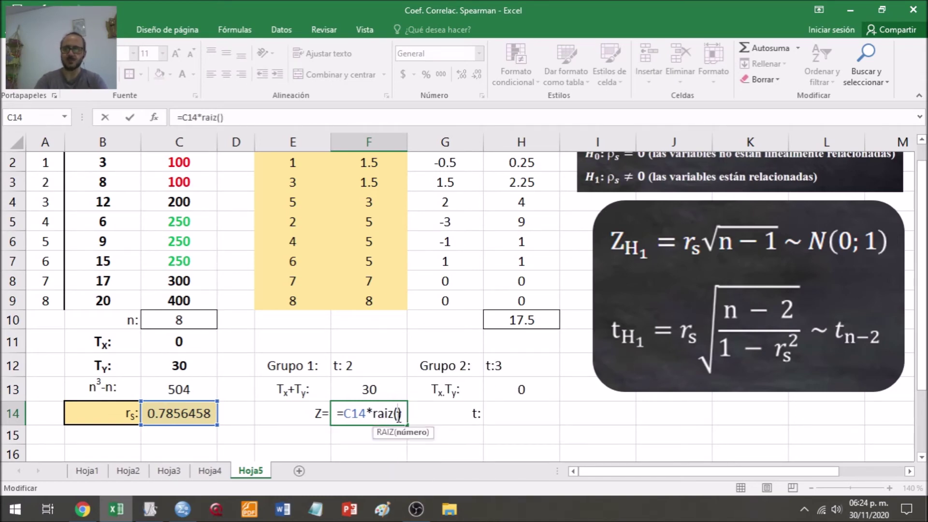
pyautogui.click(172, 318)
pyautogui.write('-1')
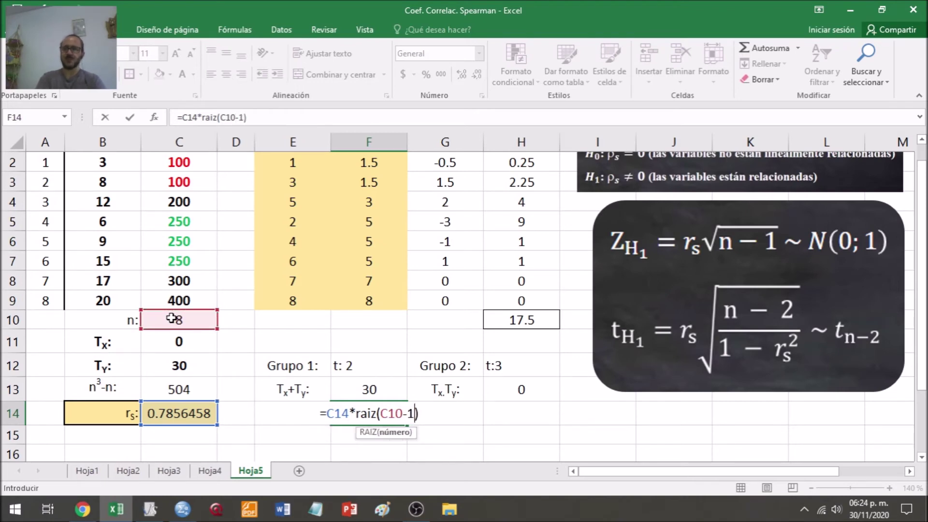
pyautogui.press('Return')
pyautogui.press('Up')
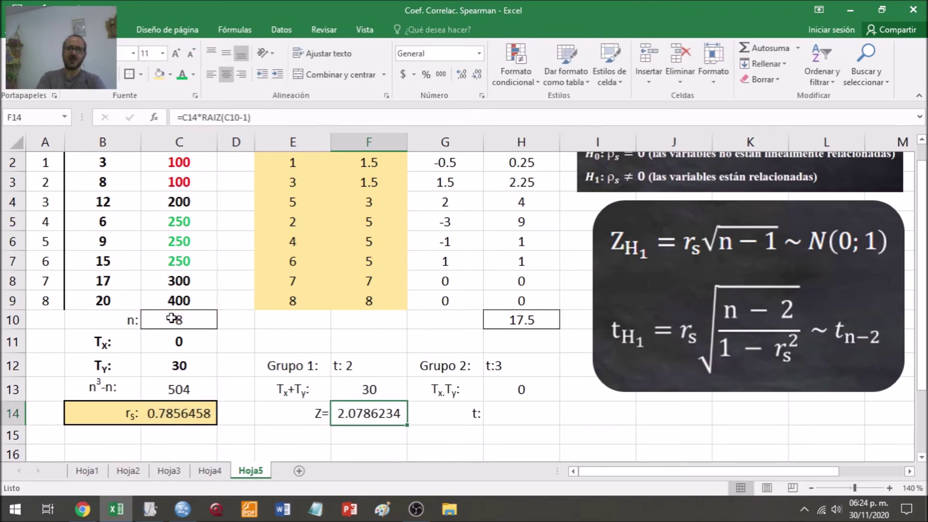
# - Start the t statistic formula in H14 as C14 times RAIZ of a quotient whose numerator is (C10-2)
pyautogui.press('Right')
pyautogui.press('Right')
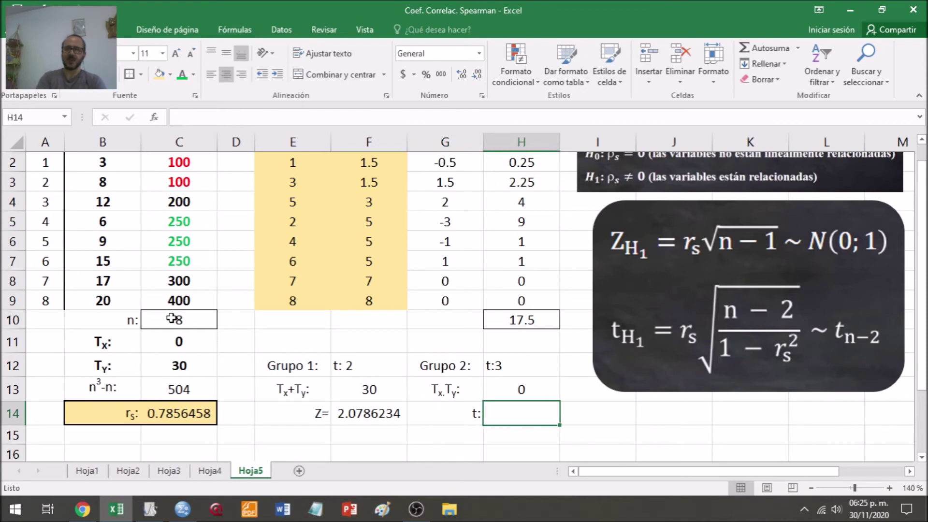
pyautogui.write('=')
pyautogui.click(172, 414)
pyautogui.write('*rai')
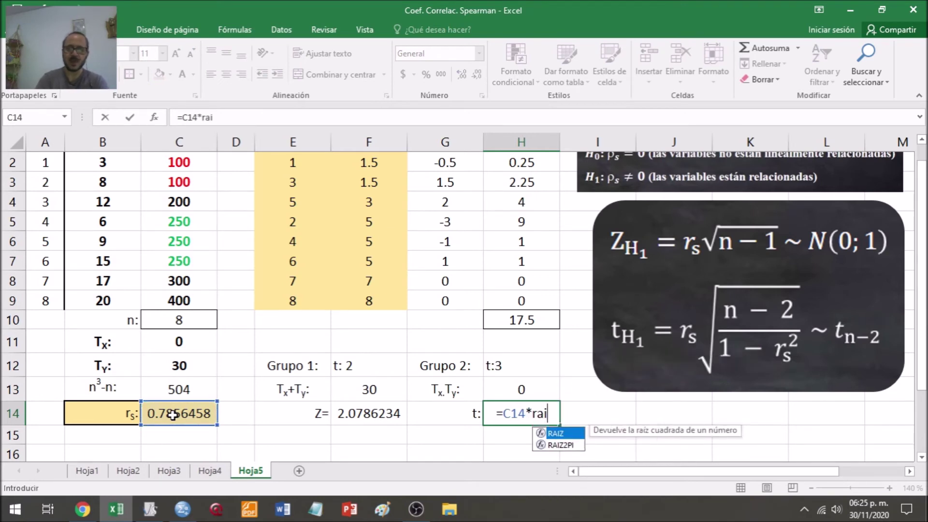
pyautogui.write('z()')
pyautogui.click(550, 414)
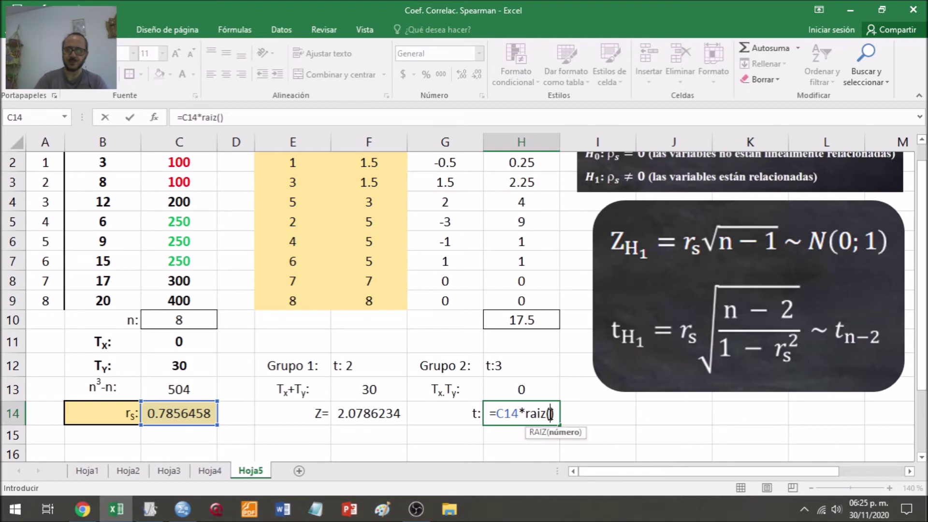
pyautogui.write('()/()')
pyautogui.click(543, 414)
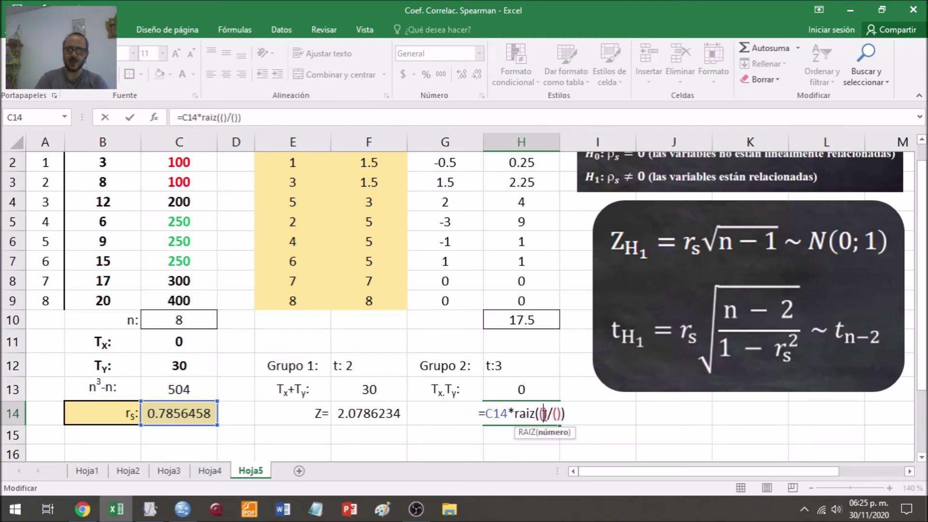
pyautogui.click(198, 321)
pyautogui.write('-2')
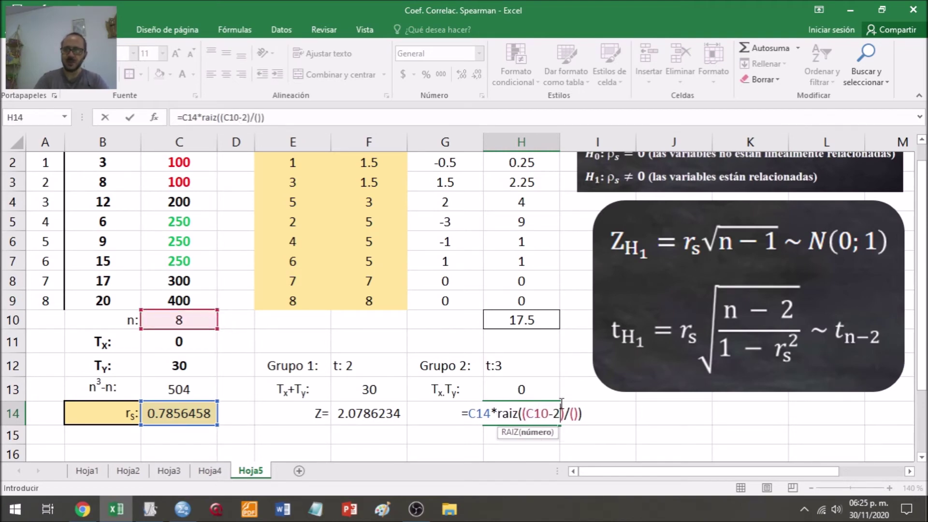
# - Fill in the denominator of the H14 formula with 1-POTENCIA(C14,2) and complete the entry
pyautogui.click(575, 413)
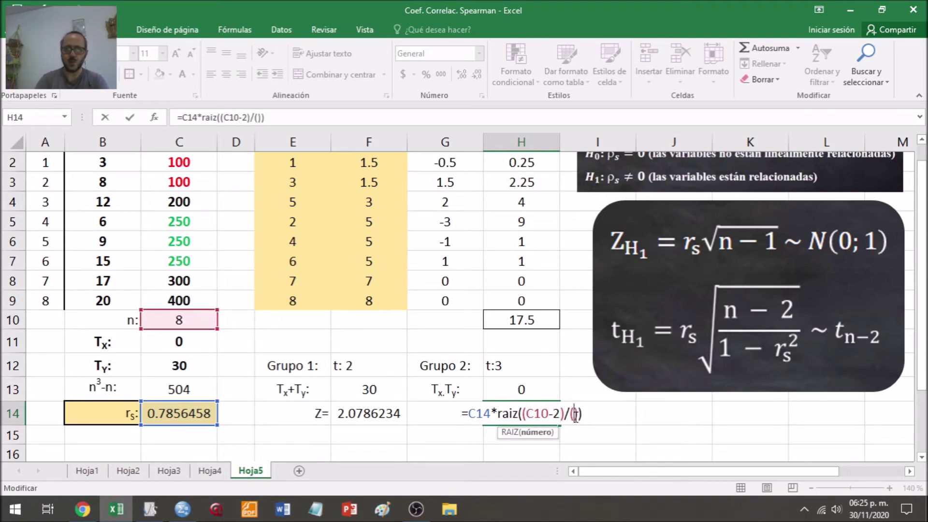
pyautogui.write('1-')
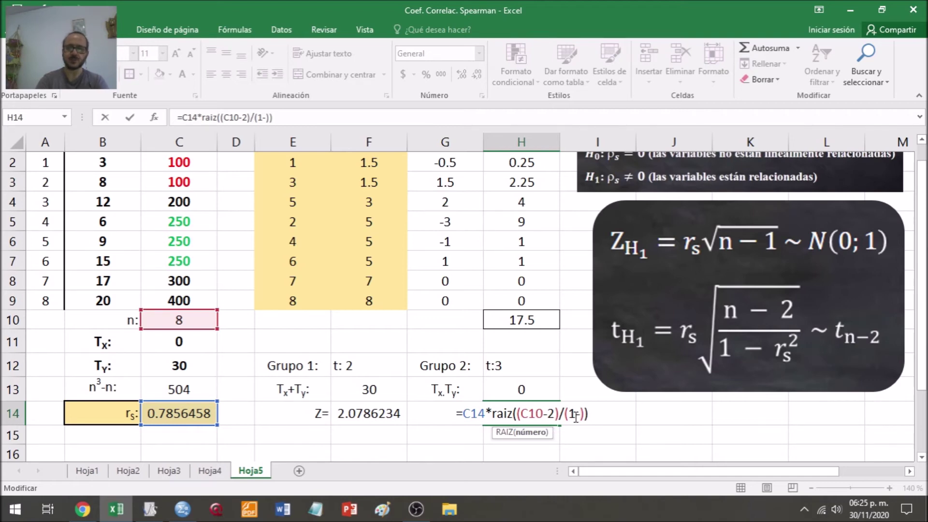
pyautogui.write('potencia')
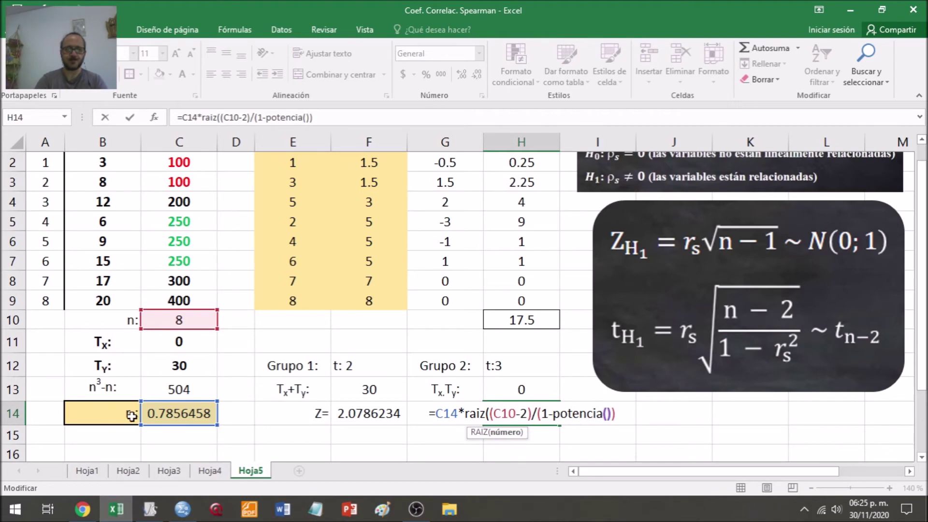
pyautogui.write('(')
pyautogui.click(188, 418)
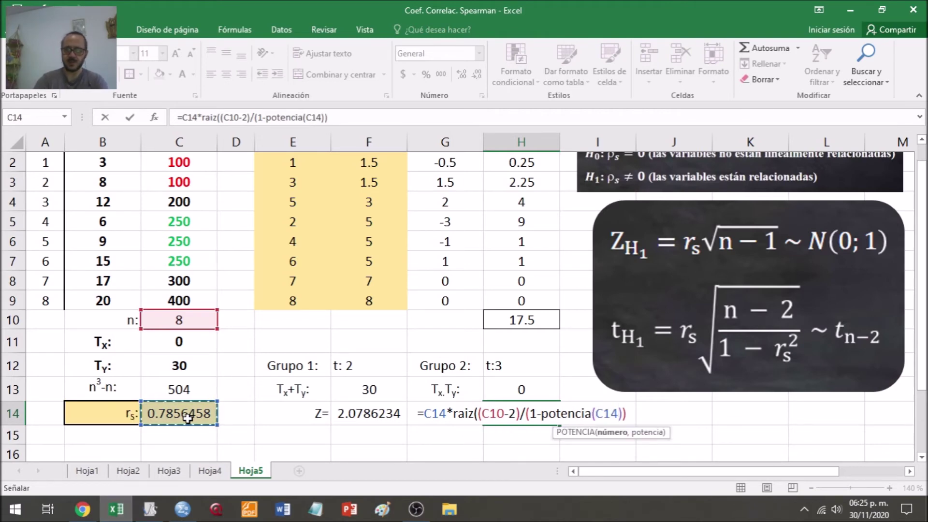
pyautogui.write(',2))')
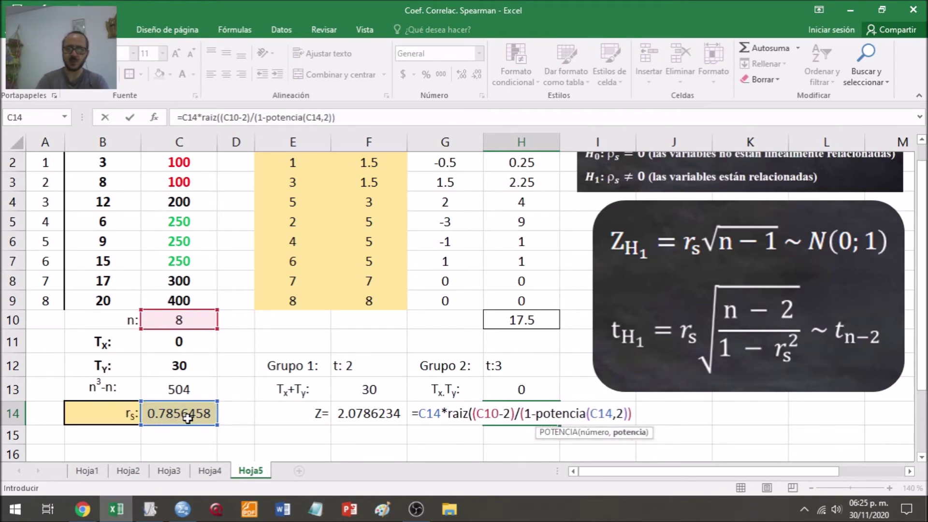
pyautogui.write(')')
pyautogui.press('Return')
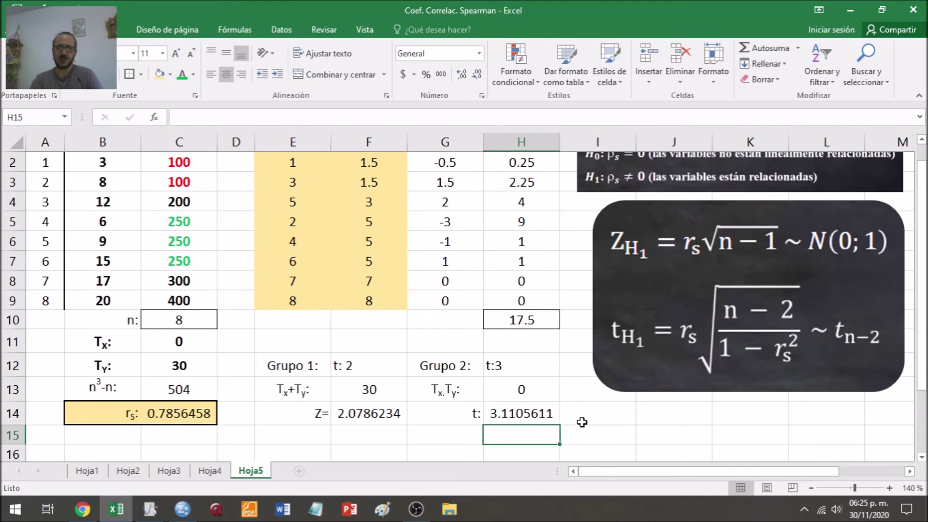
# - Enter the label "p-Valor:" in E15 below Z and in G15 below t
pyautogui.click(309, 431)
pyautogui.write('p-Valor:')
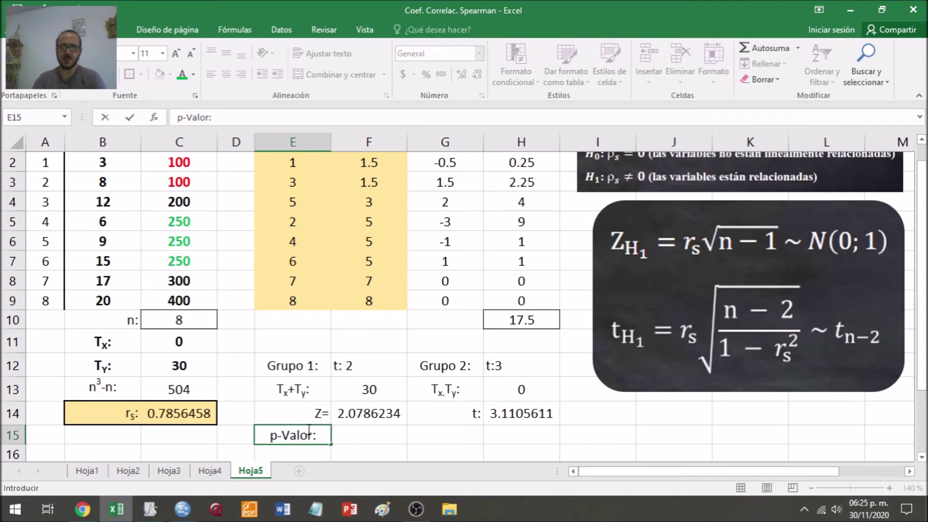
pyautogui.press('BackSpace')
pyautogui.write('(')
pyautogui.press('BackSpace')
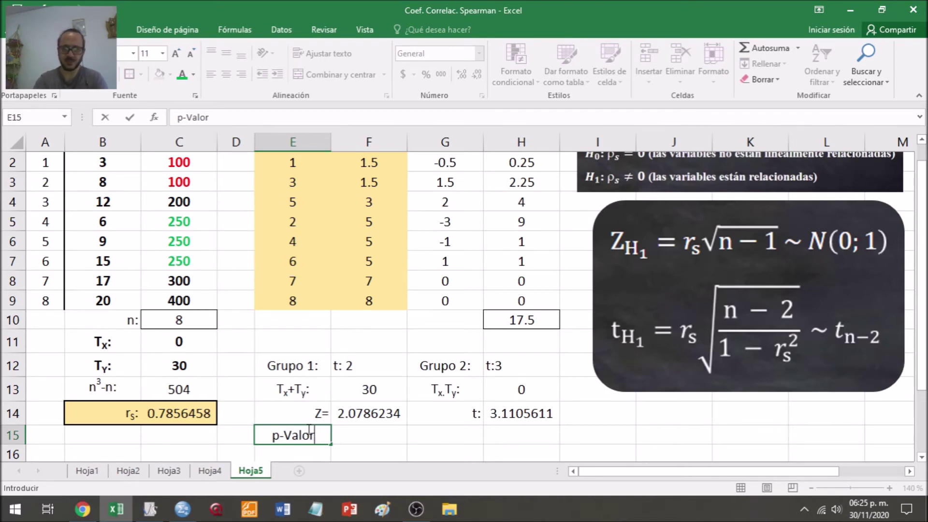
pyautogui.write(':')
pyautogui.press('Return')
pyautogui.press('Up')
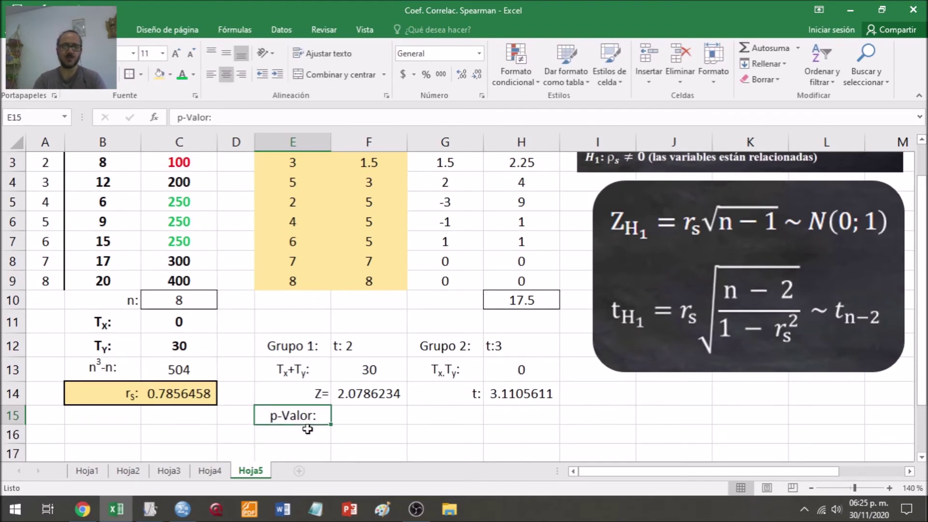
pyautogui.press('Right')
pyautogui.press('Right')
pyautogui.write('p-Va')
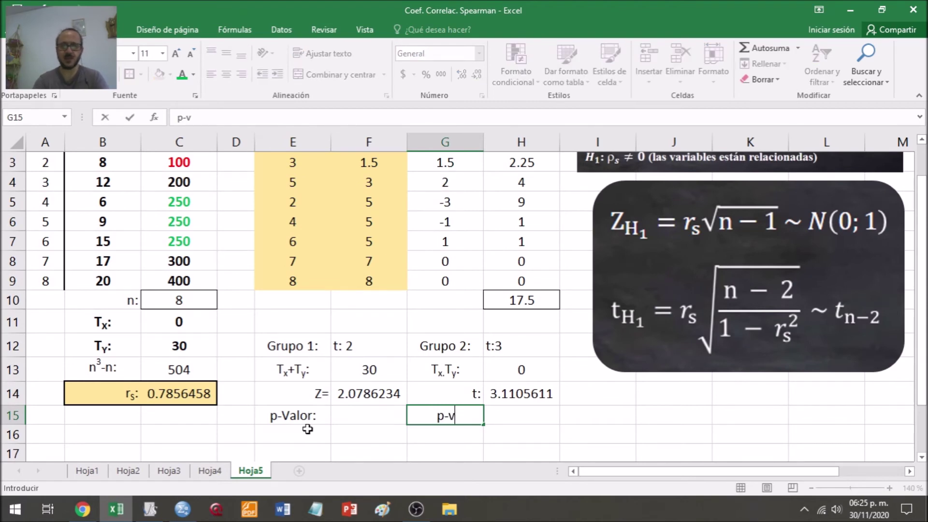
pyautogui.write('lor:')
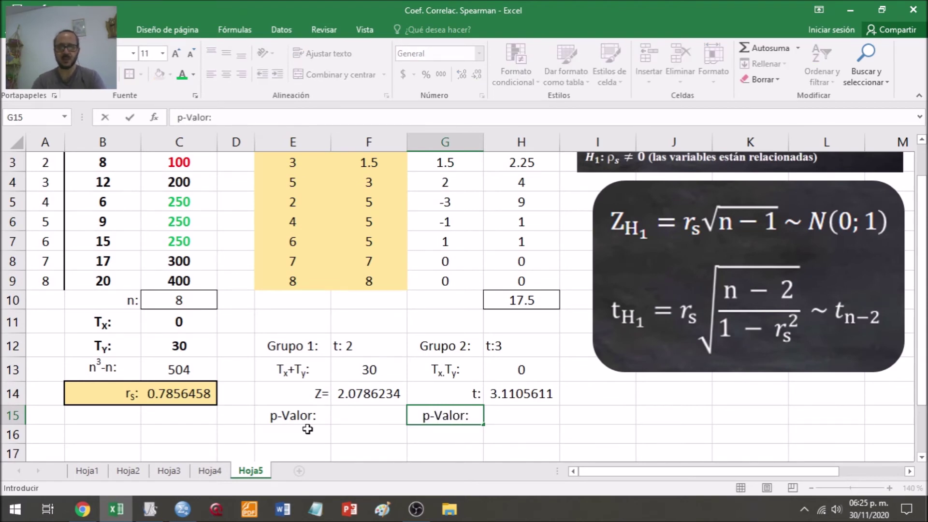
# - Right-align the two p-Valor labels in E15 and G15, and select the empty cell F15
pyautogui.press('Right')
pyautogui.press('Left')
pyautogui.press('Left')
pyautogui.press('Left')
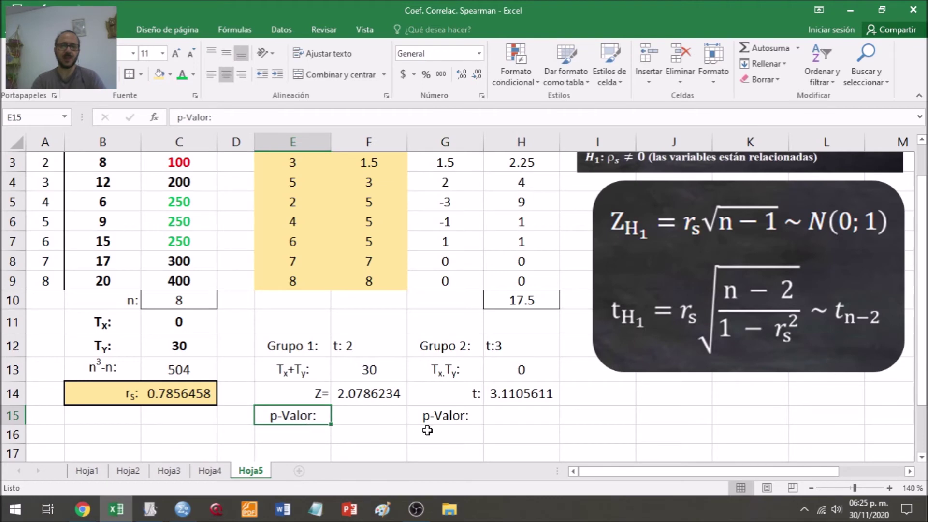
pyautogui.keyDown('ctrl'); pyautogui.click(438, 418); pyautogui.keyUp('ctrl')
pyautogui.click(241, 74)
pyautogui.click(385, 414)
pyautogui.scroll(1, 926, 186)
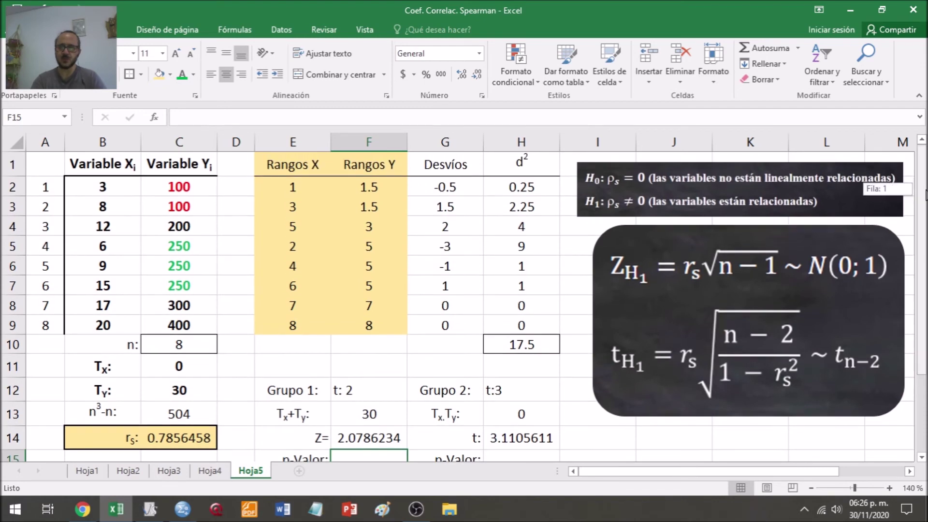
pyautogui.scroll(-1, 926, 186)
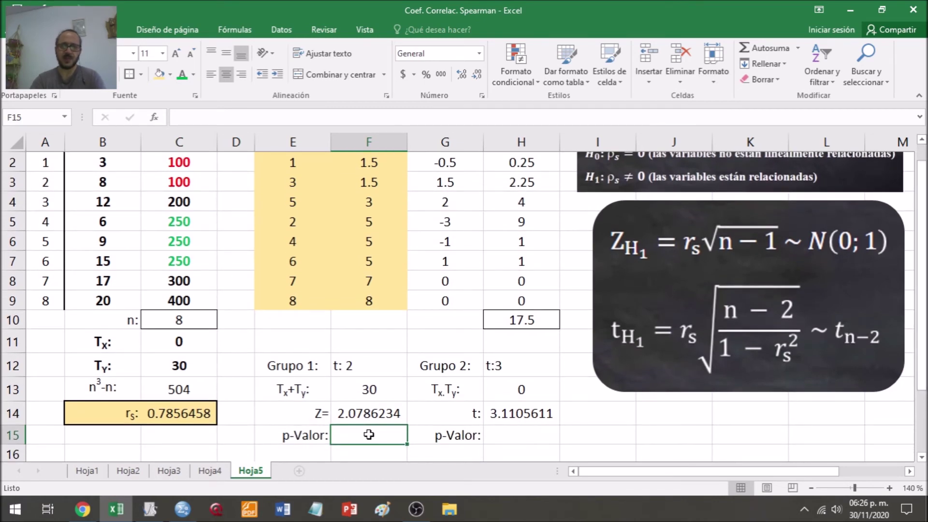
# - Start a formula in F15 with the normal distribution function DISTR.NORM.N
pyautogui.write('=di')
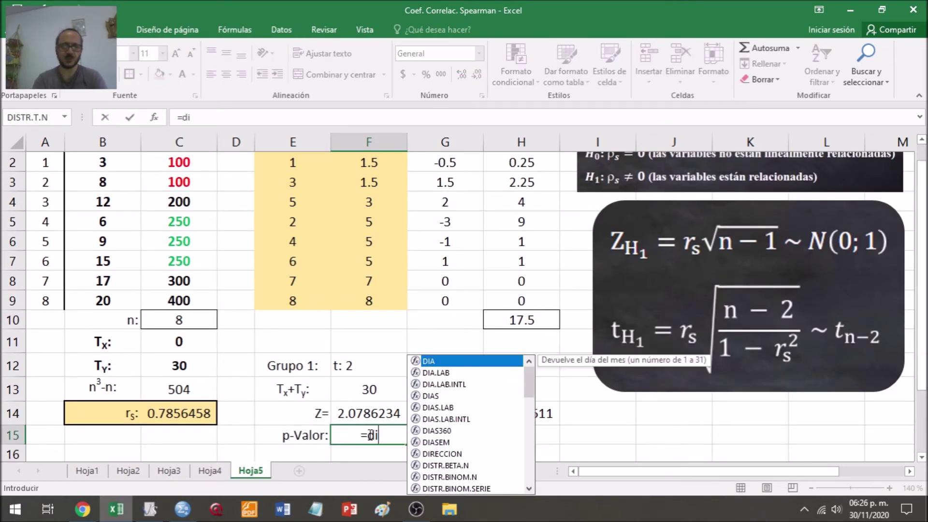
pyautogui.write('stri')
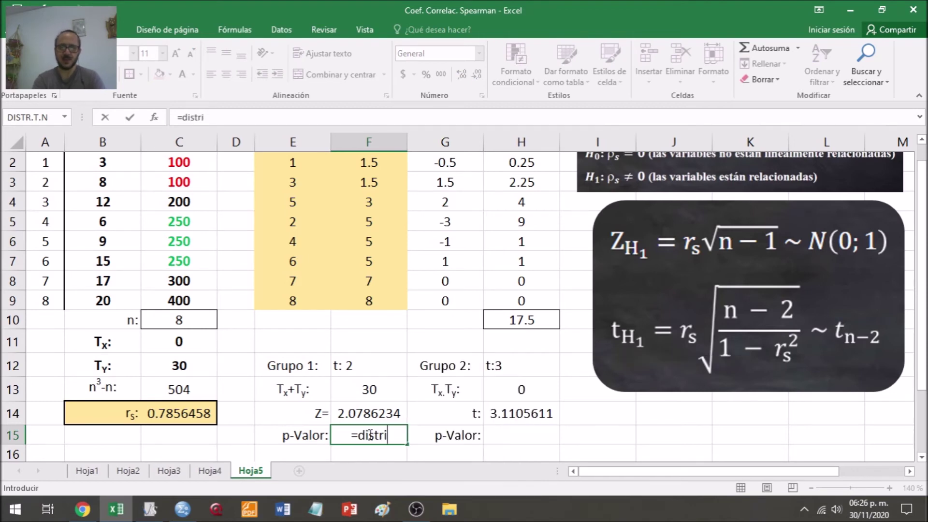
pyautogui.press('BackSpace')
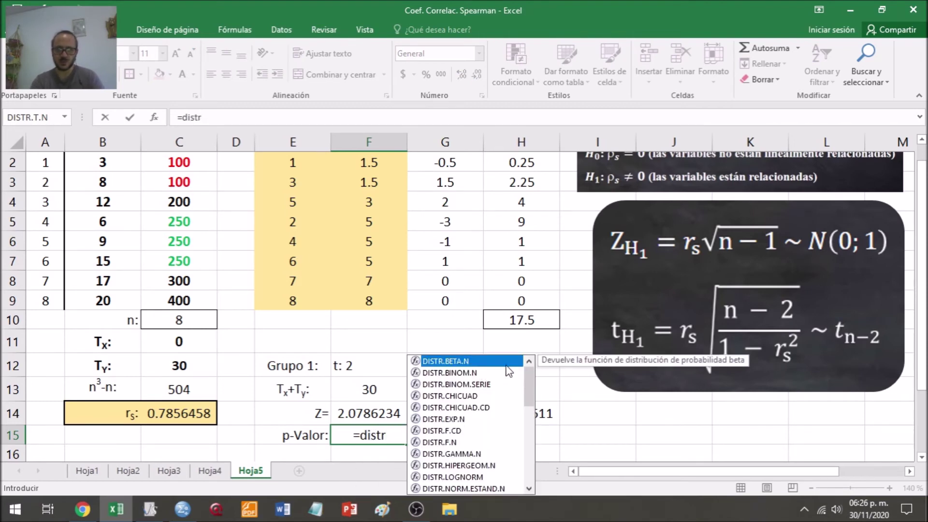
pyautogui.moveTo(530, 400); pyautogui.dragTo(532, 419)
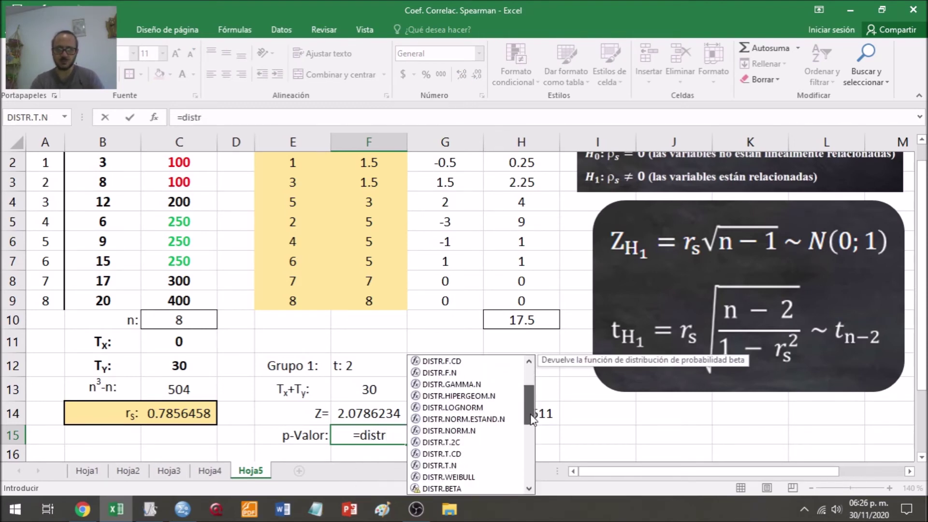
pyautogui.click(455, 428)
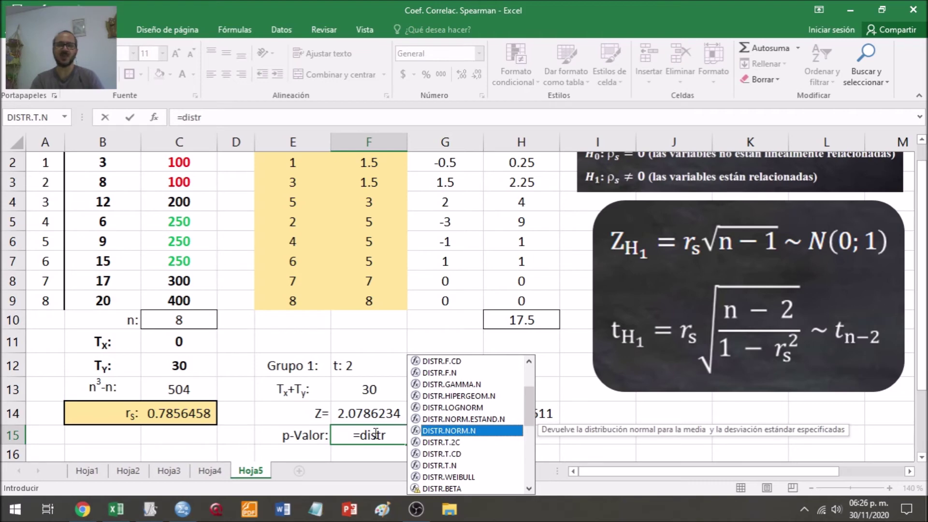
pyautogui.doubleClick(427, 431)
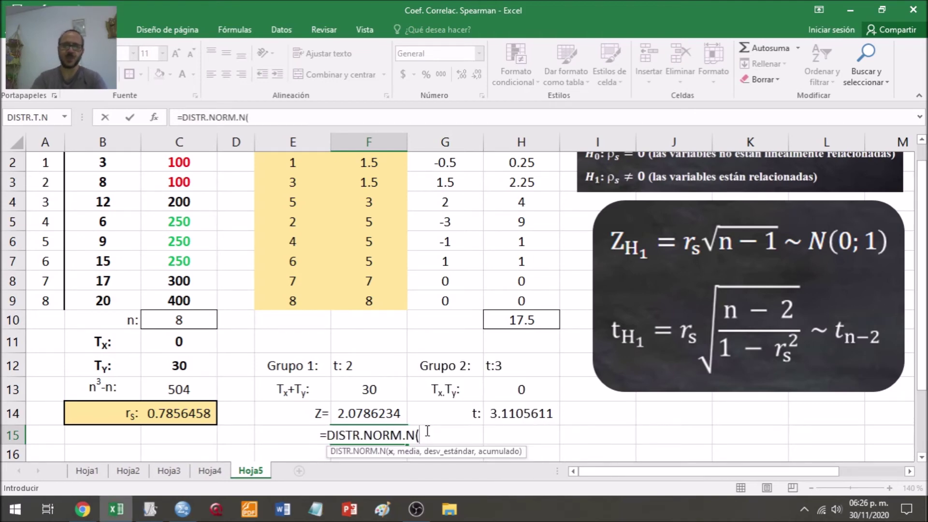
# - Fill in the F15 function's arguments as F14, mean 0, standard deviation 1 and cumulative 1, and complete the entry
pyautogui.click(380, 411)
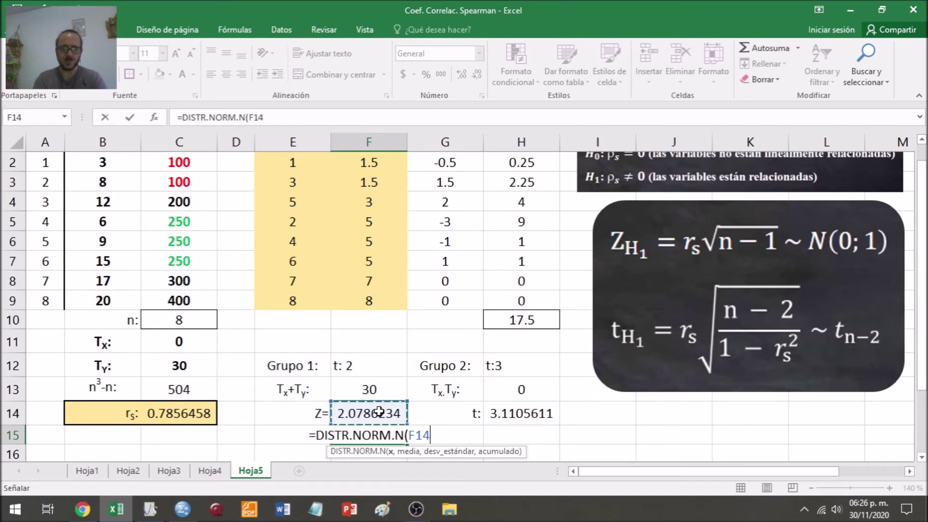
pyautogui.write(',0,1')
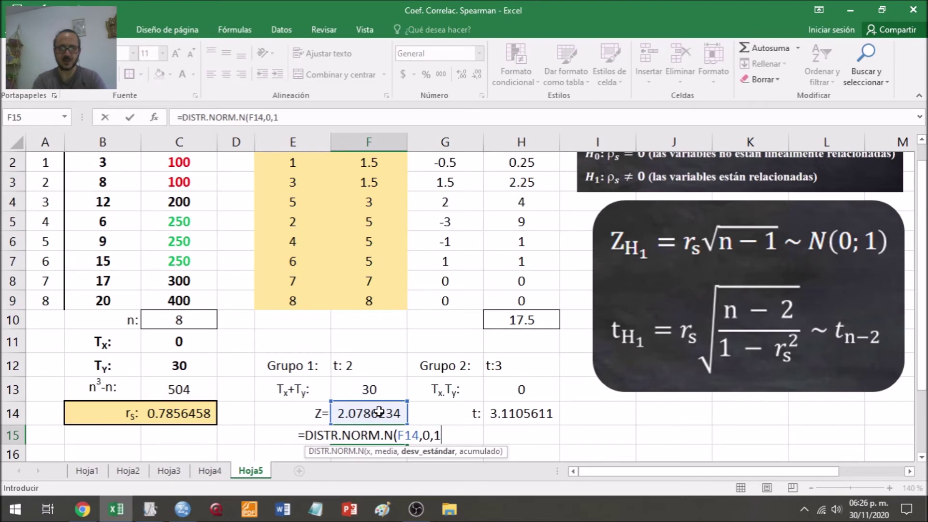
pyautogui.write(',')
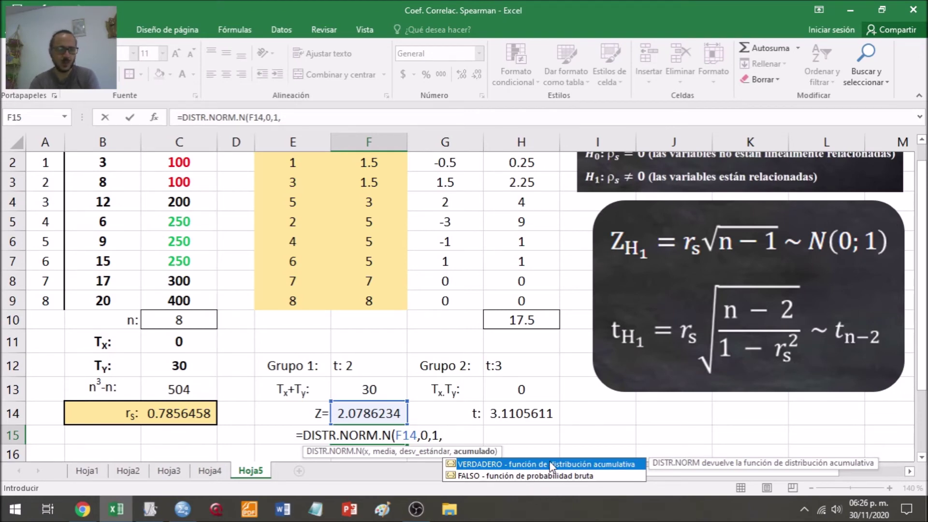
pyautogui.write('1')
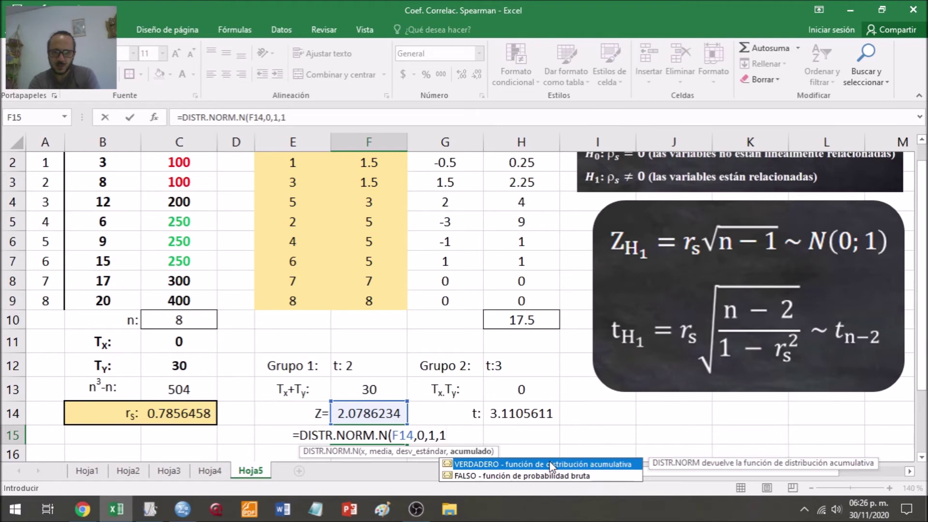
pyautogui.write(')')
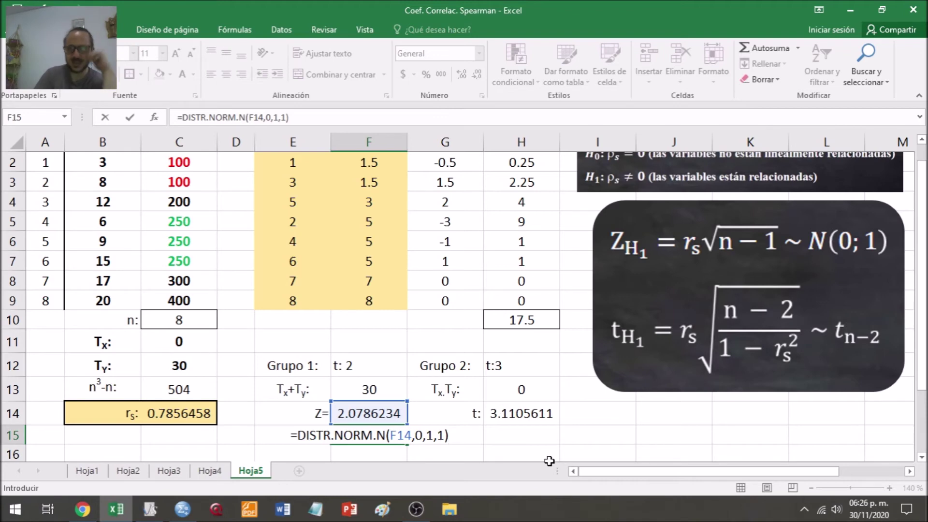
pyautogui.press('Return')
pyautogui.press('Up')
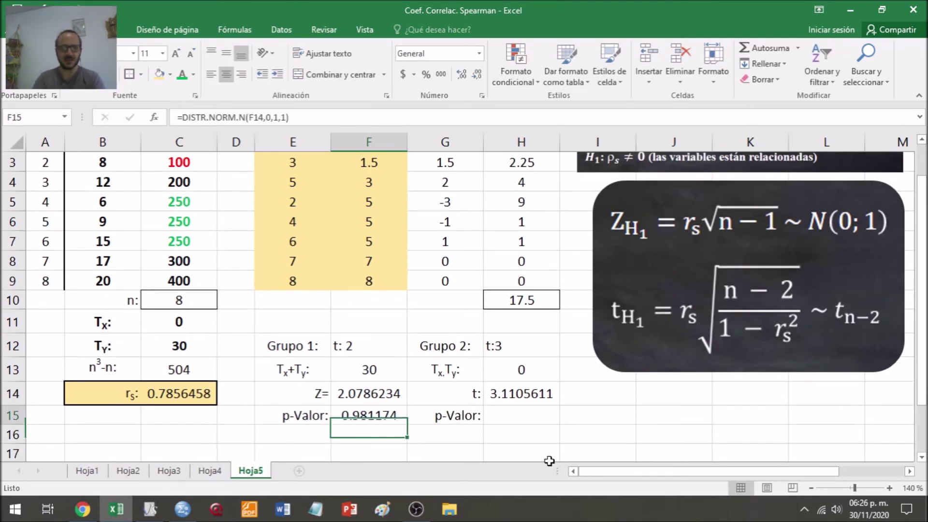
# - Change the F15 formula to the upper-tail probability, 1-(DISTR.NORM.N(F14,0,1,1))
pyautogui.click(186, 115)
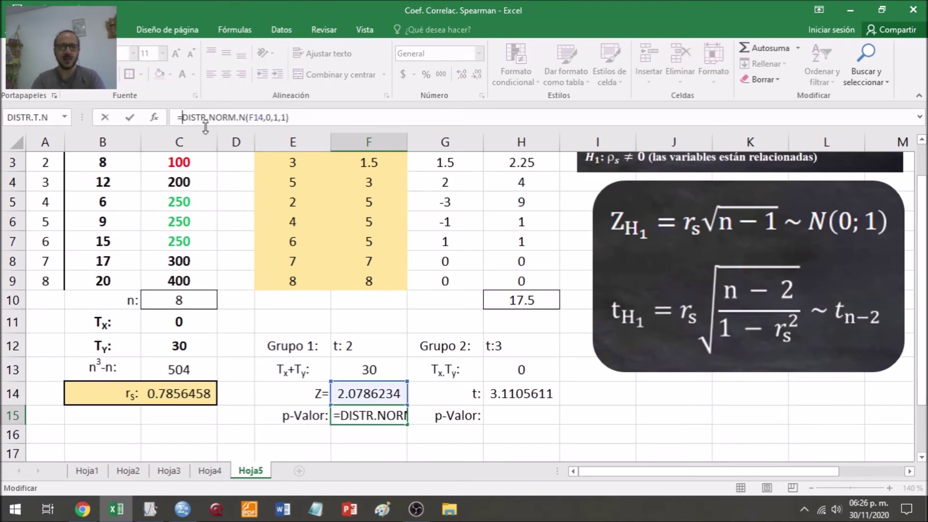
pyautogui.write('1-(')
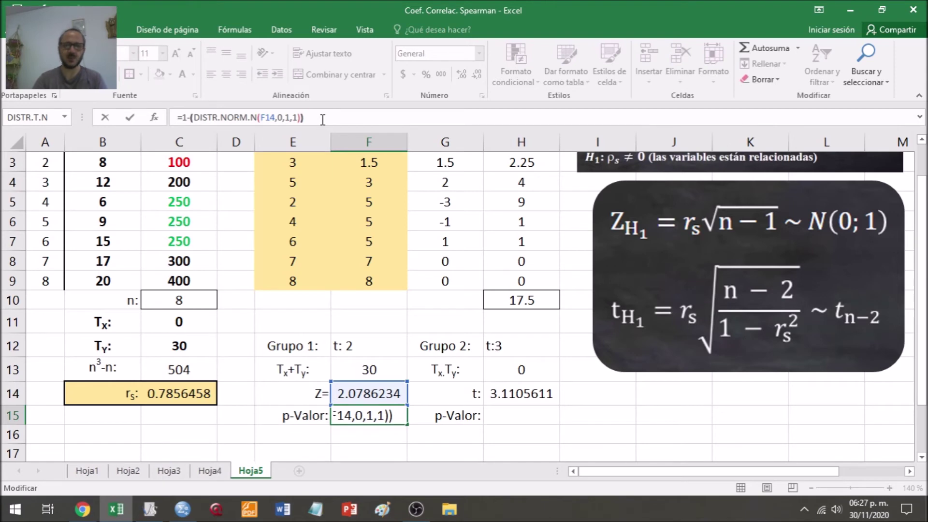
pyautogui.press('Return')
pyautogui.press('Up')
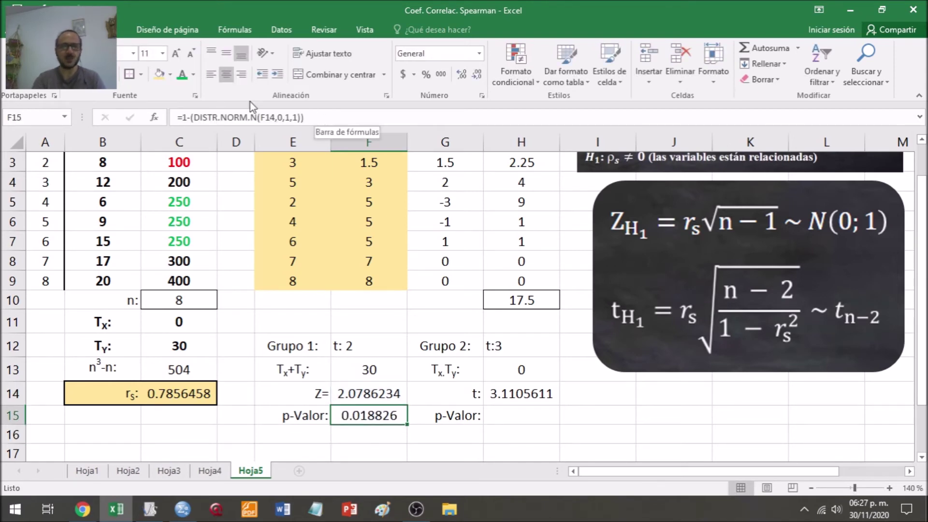
# - Make the F15 p-value two-tailed by changing the formula to 2*(1-(DISTR.NORM.N(F14,0,1,1)))
pyautogui.click(185, 121)
pyautogui.write('2*(')
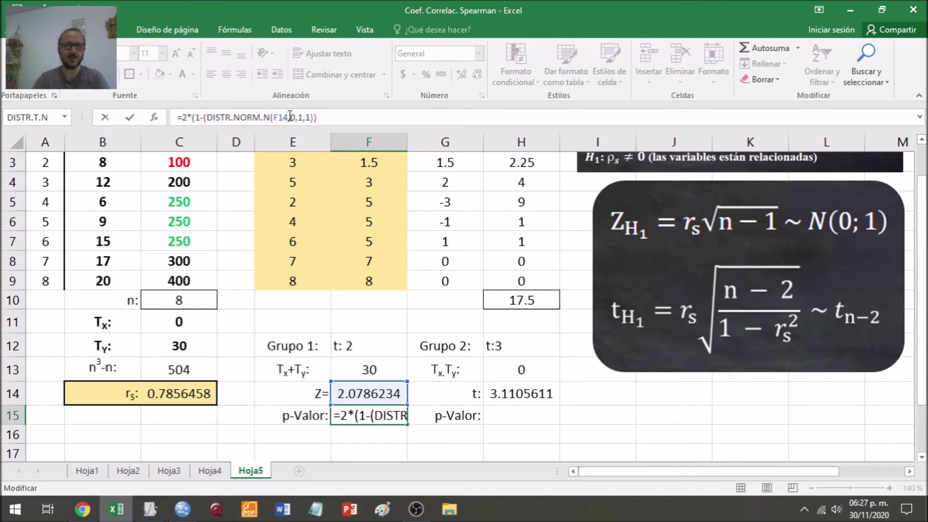
pyautogui.click(331, 124)
pyautogui.press('Return')
pyautogui.press('Up')
pyautogui.press('Up')
pyautogui.press('Right')
pyautogui.press('Up')
pyautogui.press('Up')
pyautogui.press('Up')
pyautogui.press('Up')
pyautogui.press('Up')
pyautogui.press('Up')
pyautogui.press('Up')
pyautogui.press('Up')
pyautogui.press('Up')
pyautogui.press('Up')
pyautogui.press('Up')
pyautogui.press('Up')
pyautogui.press('Up')
pyautogui.press('Down')
pyautogui.press('Down')
pyautogui.press('Down')
pyautogui.press('Down')
pyautogui.press('Down')
pyautogui.press('Down')
pyautogui.press('Down')
pyautogui.press('Down')
pyautogui.press('Down')
pyautogui.press('Down')
pyautogui.press('Down')
pyautogui.press('Down')
pyautogui.press('Down')
pyautogui.press('Down')
# - Start a formula in H15 with the two-tailed Student t function DISTR.T.2C
pyautogui.press('Right')
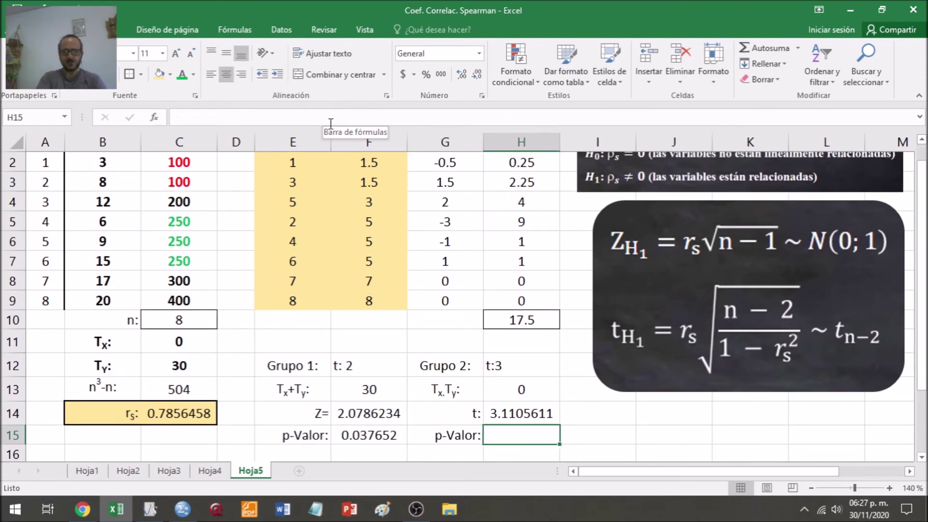
pyautogui.write('=')
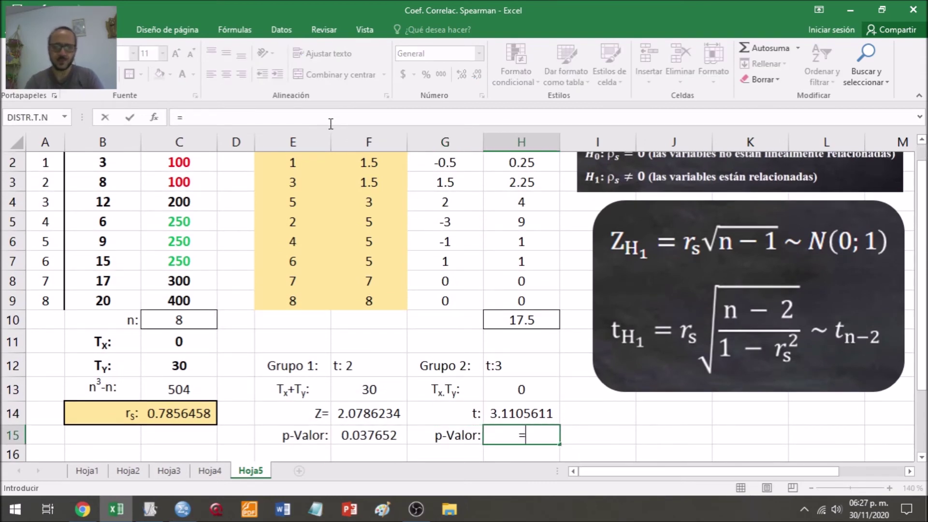
pyautogui.write('distr')
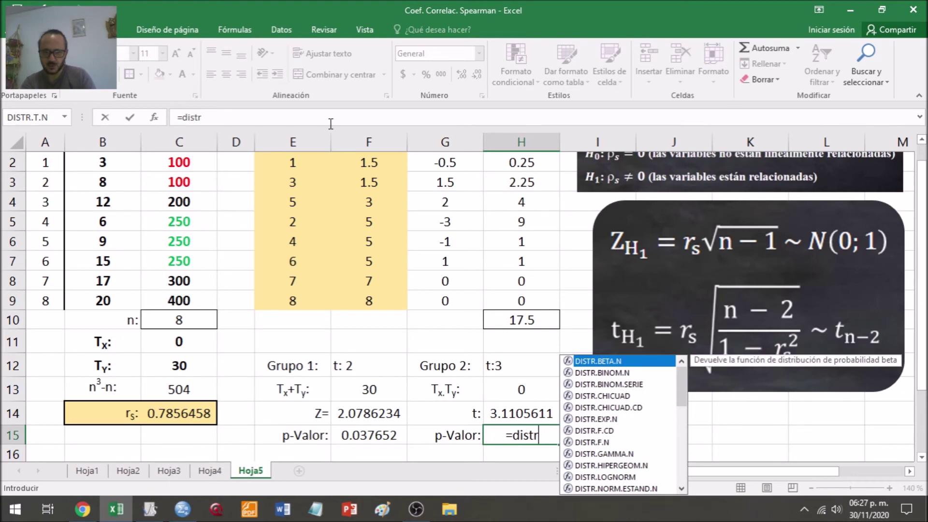
pyautogui.moveTo(683, 385); pyautogui.dragTo(684, 410)
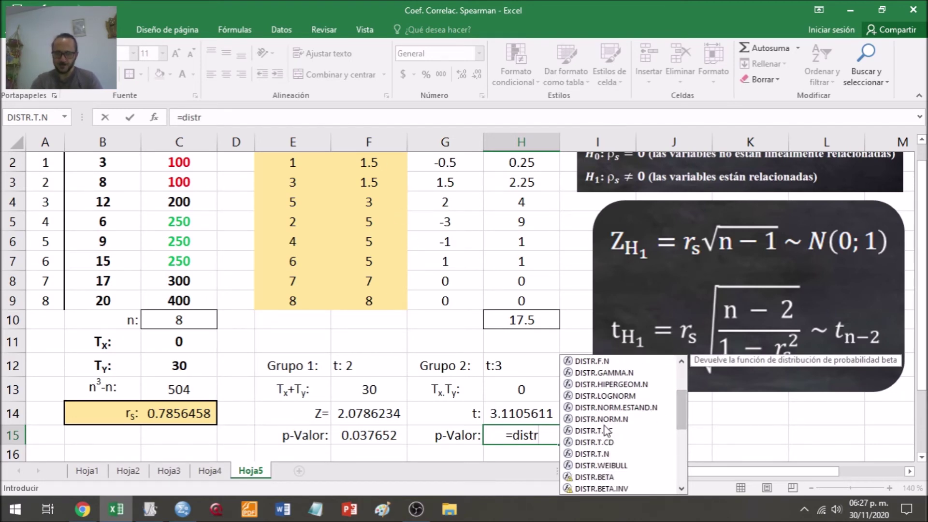
pyautogui.click(609, 456)
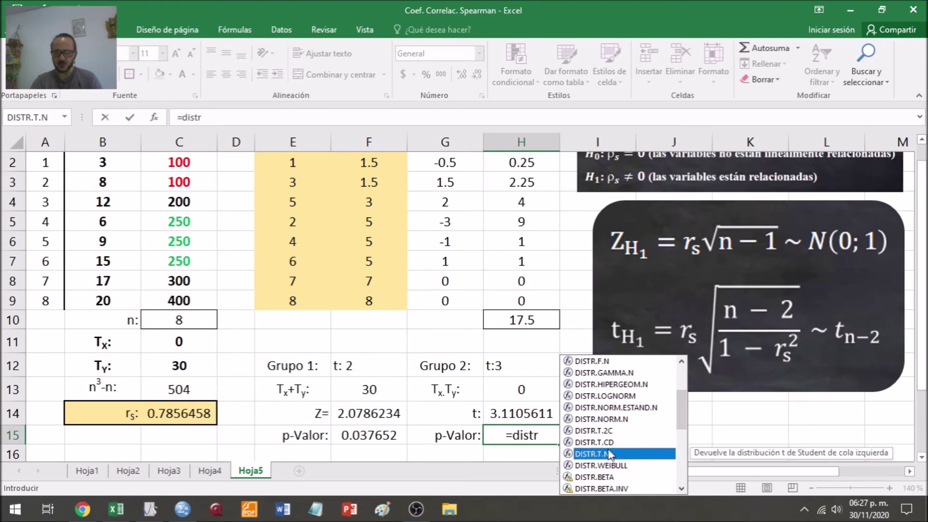
pyautogui.click(608, 445)
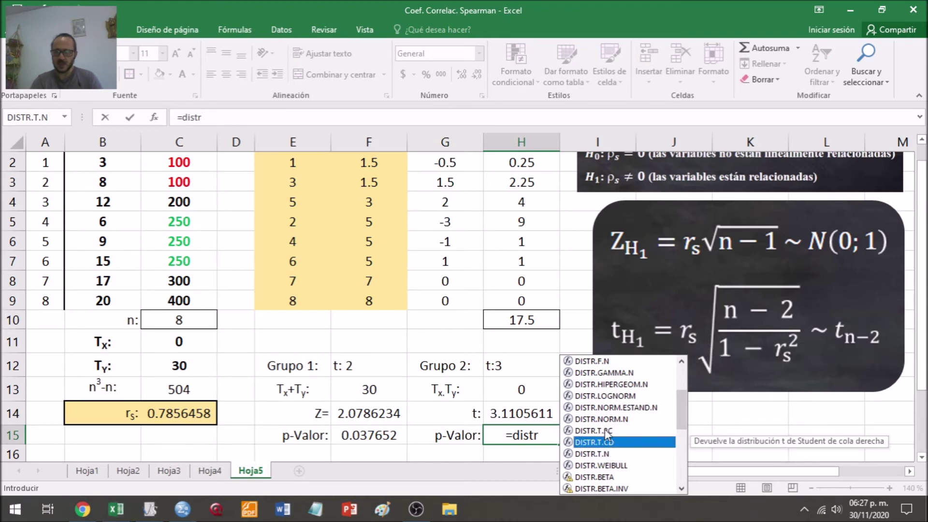
pyautogui.click(608, 431)
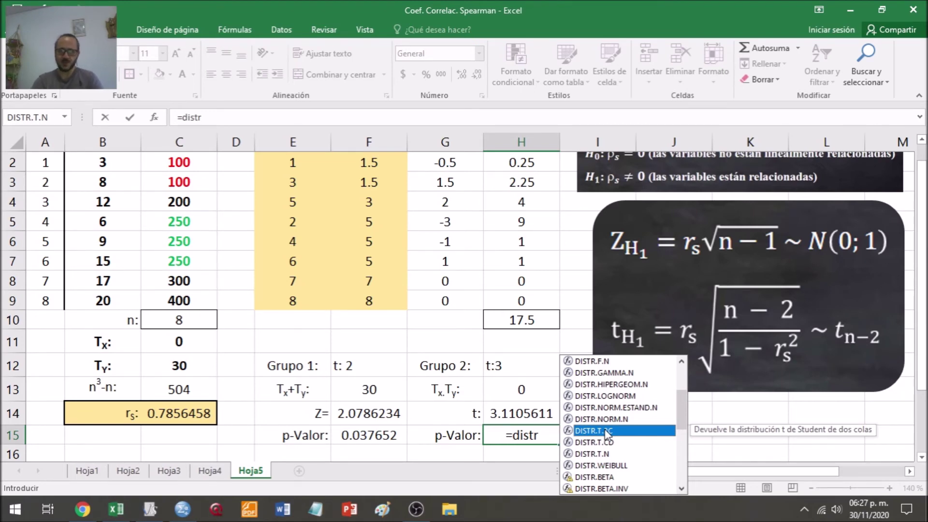
pyautogui.doubleClick(608, 431)
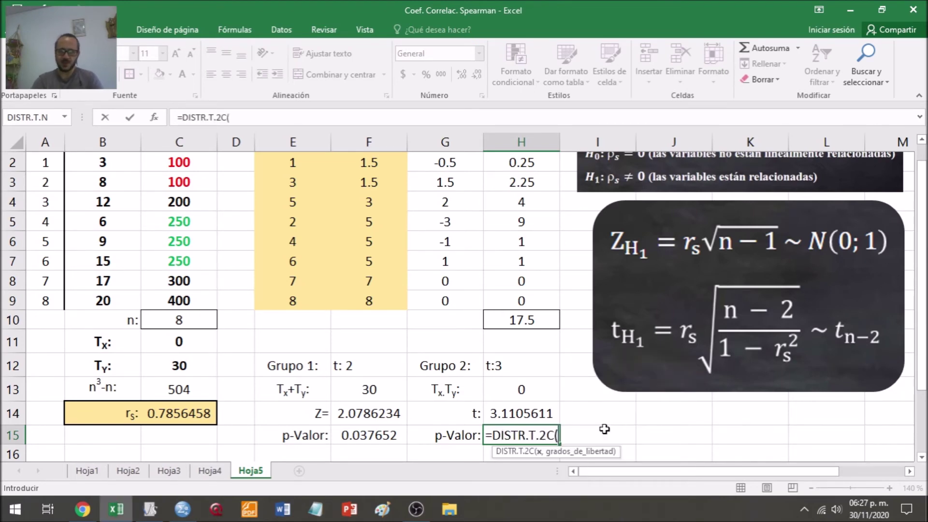
# - Fill in the H15 function's arguments with H14 and C10-2 degrees of freedom, and complete the entry
pyautogui.click(523, 413)
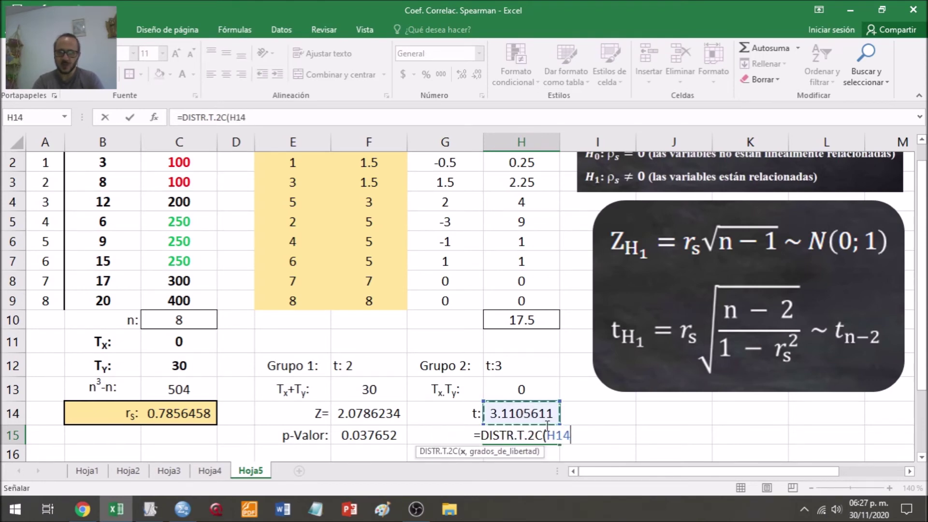
pyautogui.write(',')
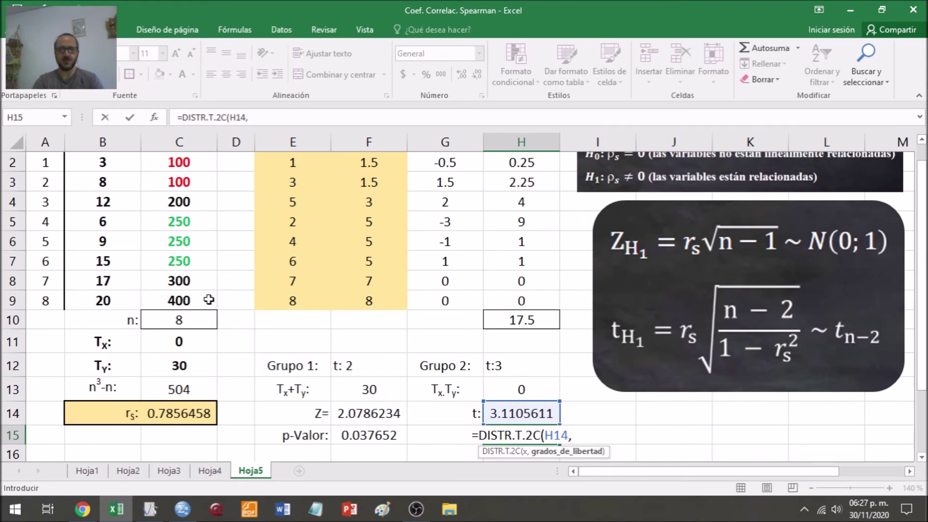
pyautogui.click(193, 317)
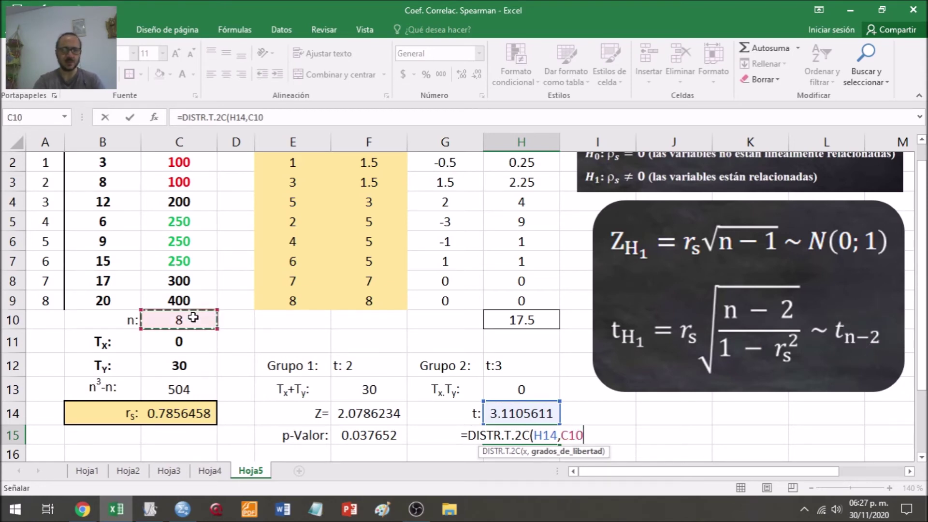
pyautogui.write('-2')
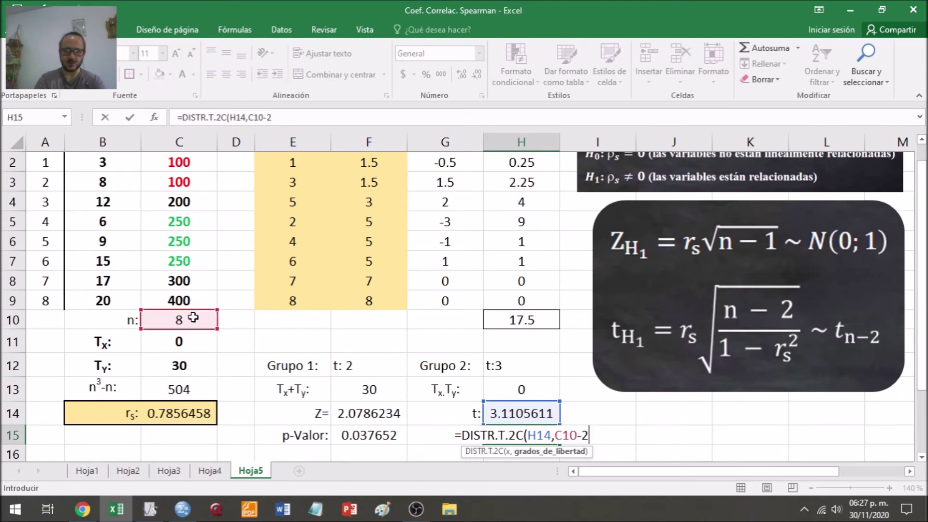
pyautogui.write(')')
pyautogui.press('Return')
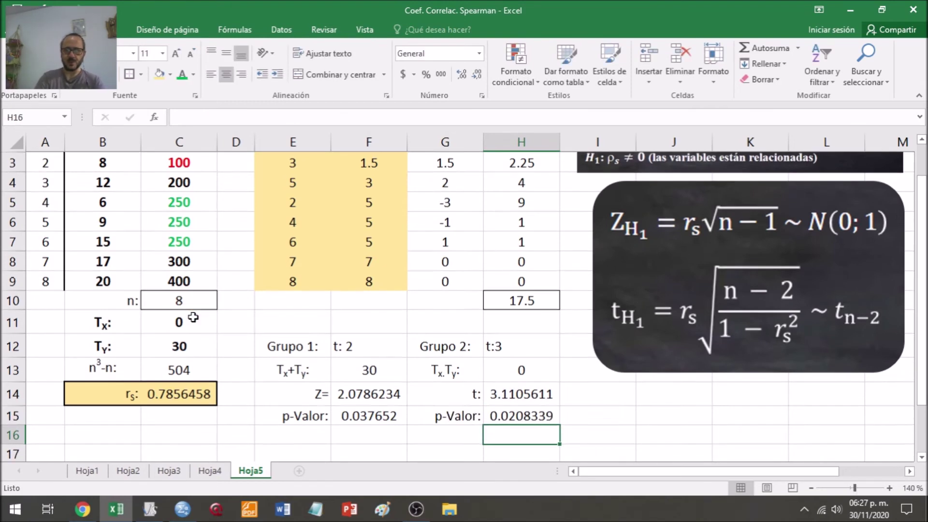
pyautogui.press('Up')
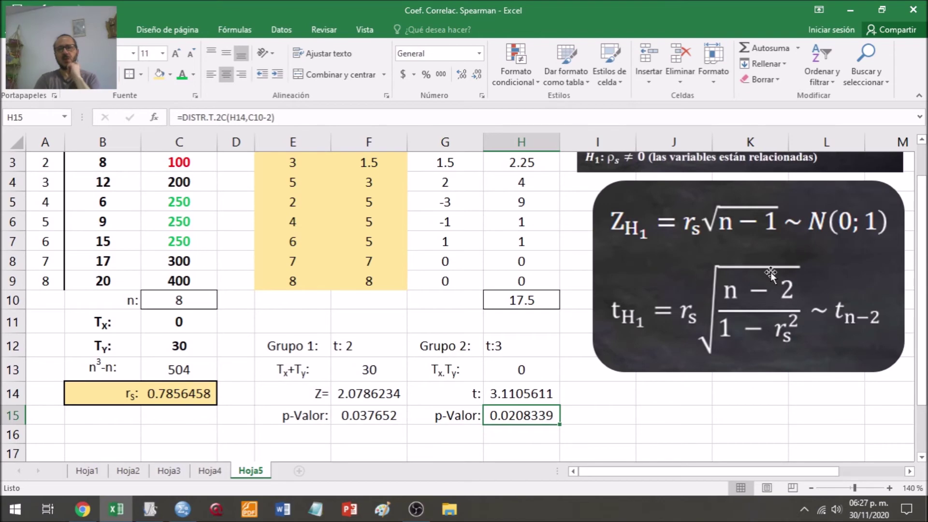
# - Copy the Variable X and Variable Y data in B2:C9
pyautogui.scroll(1, 925, 161)
pyautogui.moveTo(925, 157)
pyautogui.mouseDown()
pyautogui.moveTo(924, 181)
pyautogui.moveTo(924, 173)
pyautogui.mouseUp()
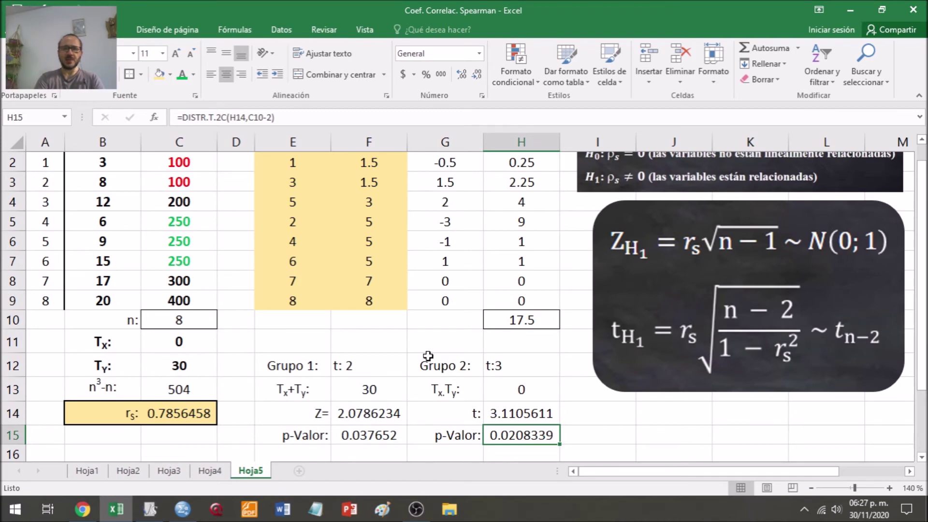
pyautogui.moveTo(179, 299)
pyautogui.mouseDown()
pyautogui.moveTo(103, 163)
pyautogui.moveTo(110, 148)
pyautogui.moveTo(109, 187)
pyautogui.mouseUp()
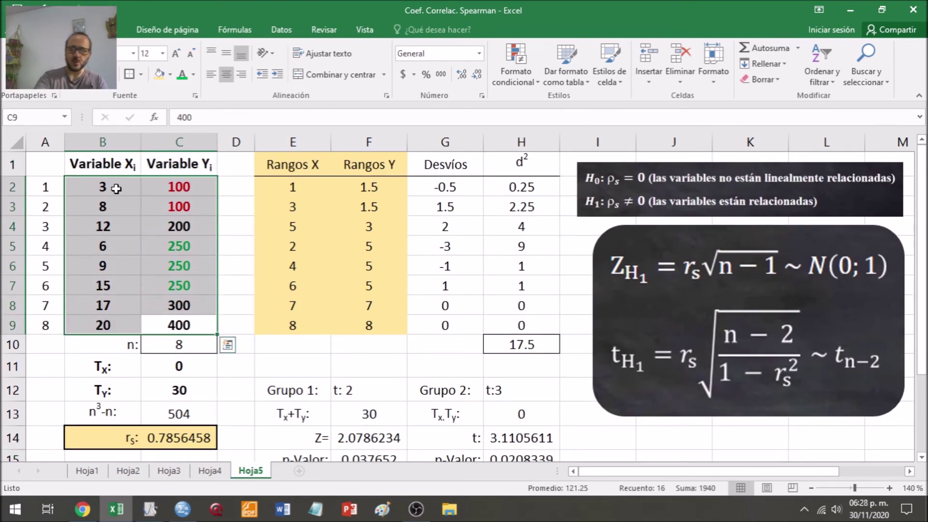
pyautogui.hotkey('ctrl', 'c')
# - Switch to InfoStat, create a new table and paste the copied X and Y data into it from the first cell
pyautogui.hotkey('alt', 'Tab')
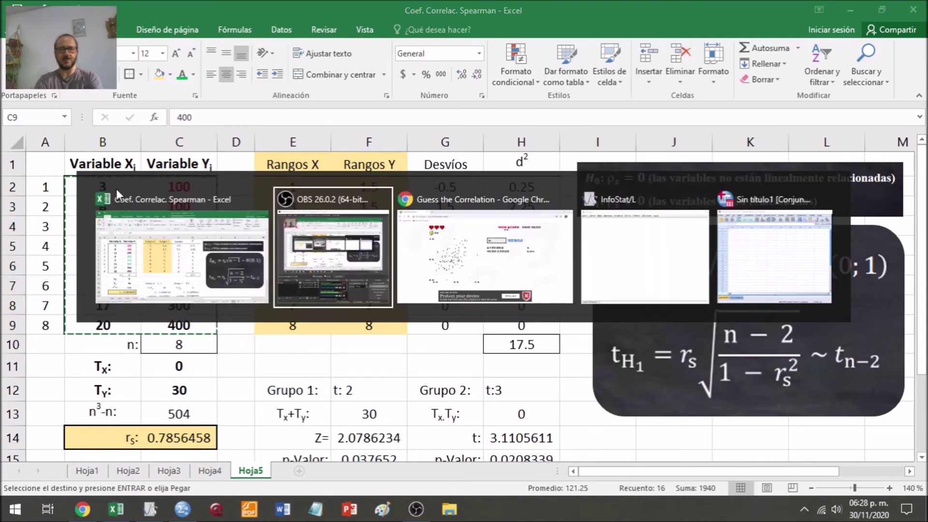
pyautogui.hotkey('alt', 'Tab')
pyautogui.hotkey('alt', 'Tab')
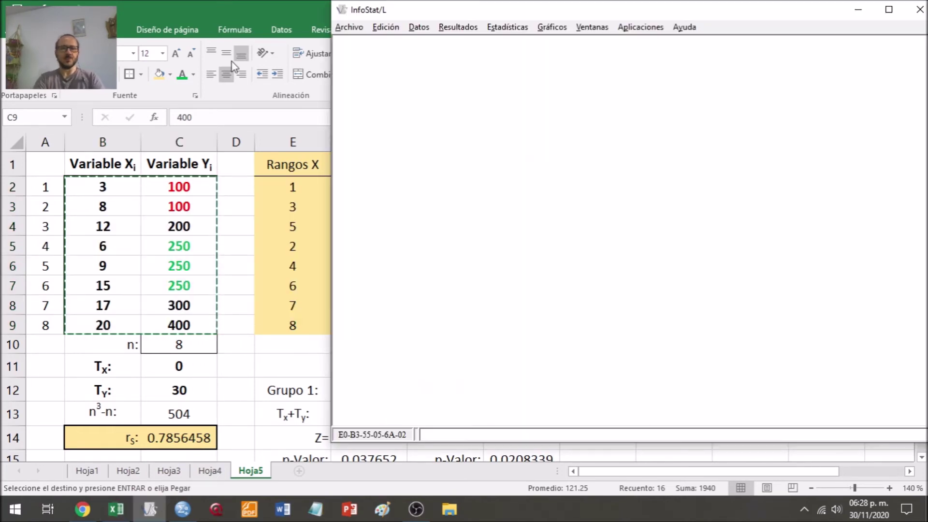
pyautogui.click(348, 27)
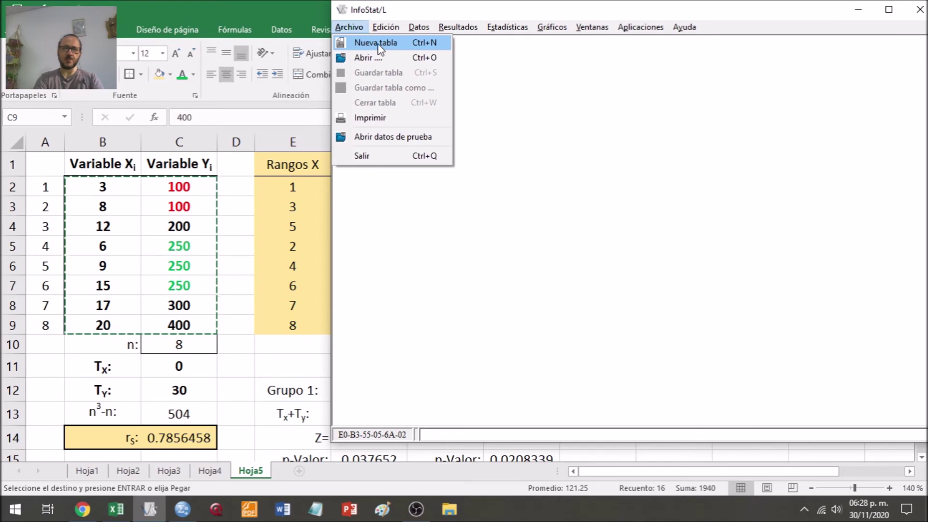
pyautogui.click(358, 43)
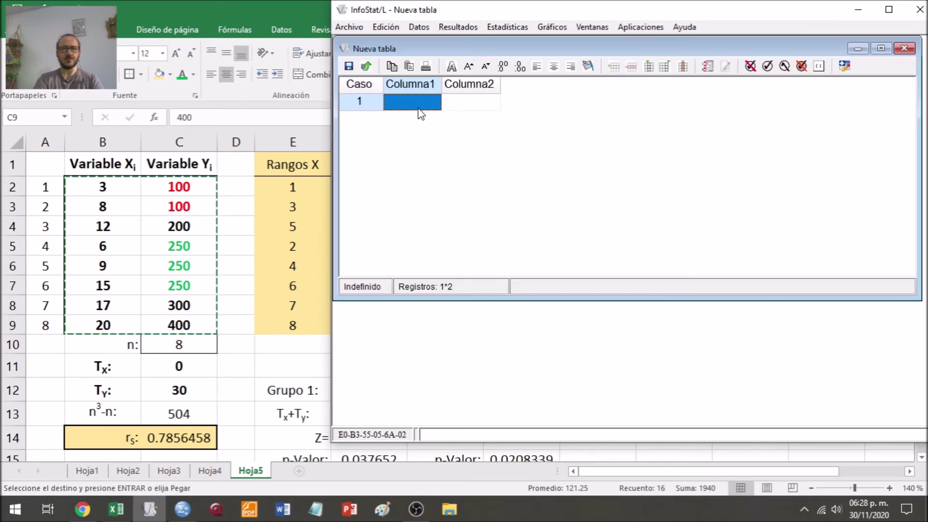
pyautogui.rightClick(419, 112)
pyautogui.click(481, 35)
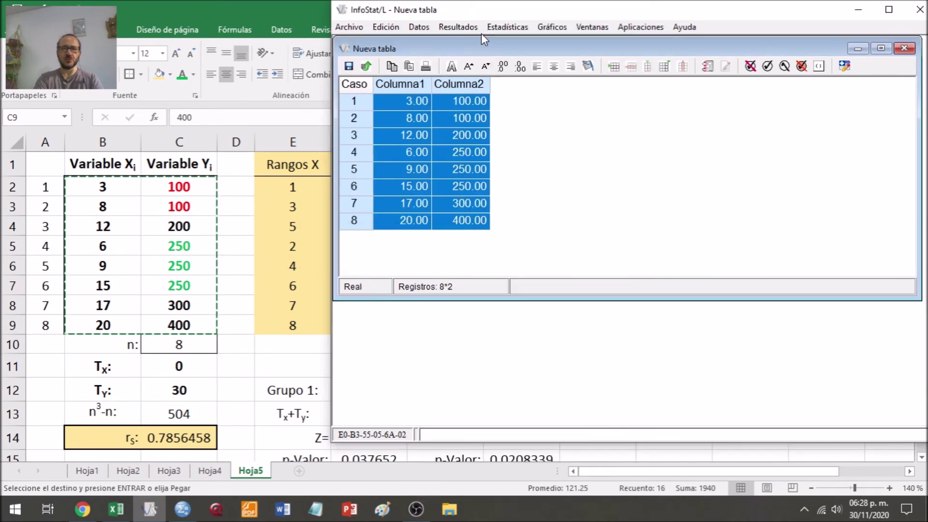
pyautogui.click(469, 117)
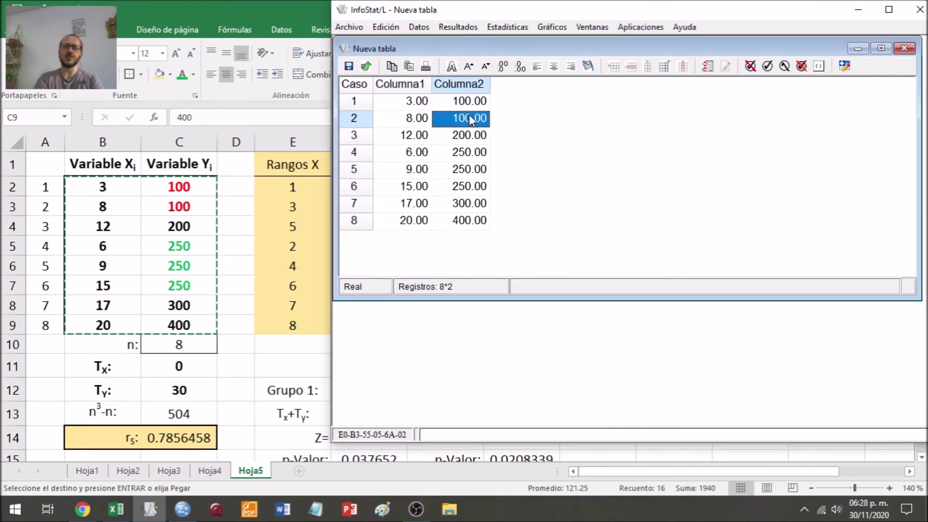
# - Run a Spearman correlation coefficient analysis on Columna1 and Columna2, presented in matrix form
pyautogui.click(506, 26)
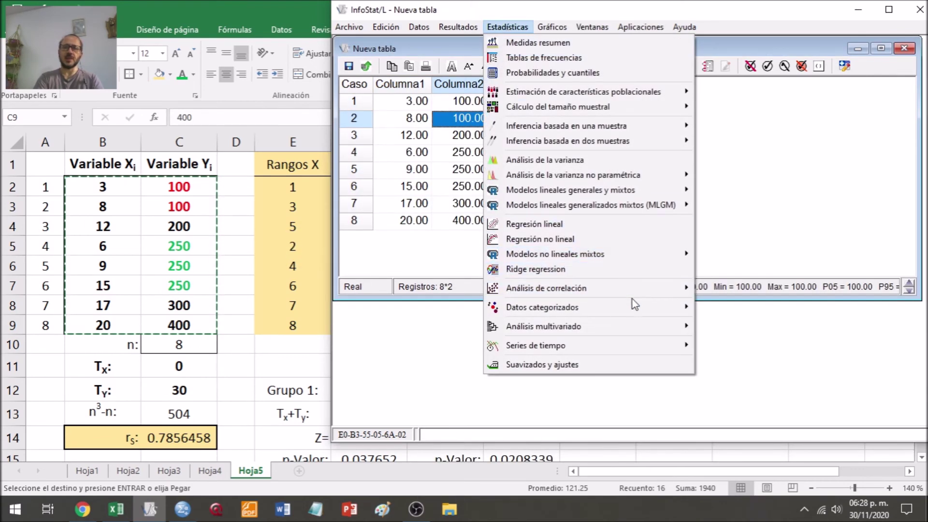
pyautogui.moveTo(650, 292)
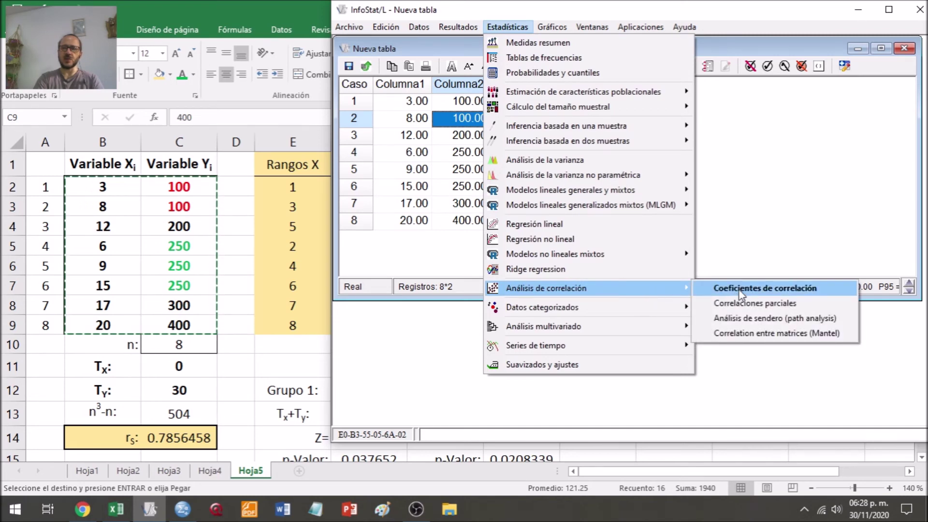
pyautogui.click(738, 289)
pyautogui.click(373, 113)
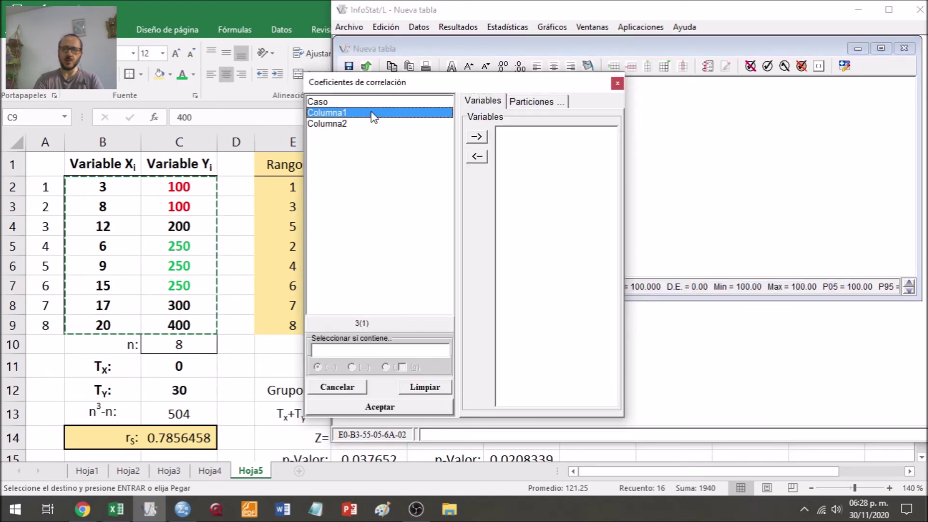
pyautogui.hotkey('shift', 'Down')
pyautogui.click(476, 137)
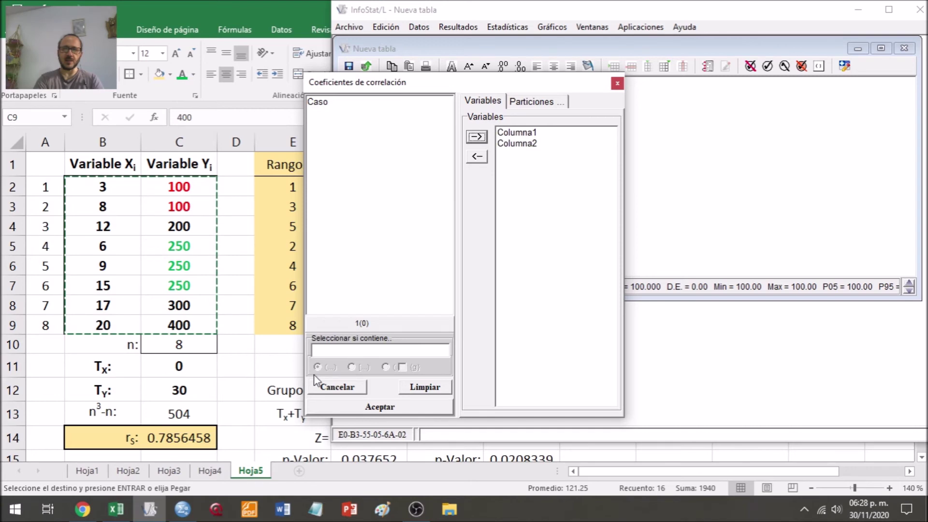
pyautogui.click(380, 405)
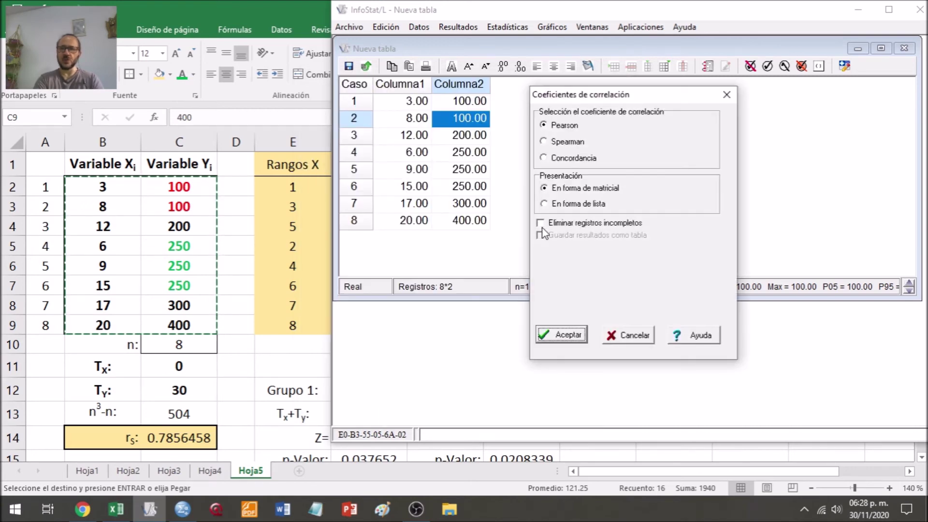
pyautogui.click(545, 142)
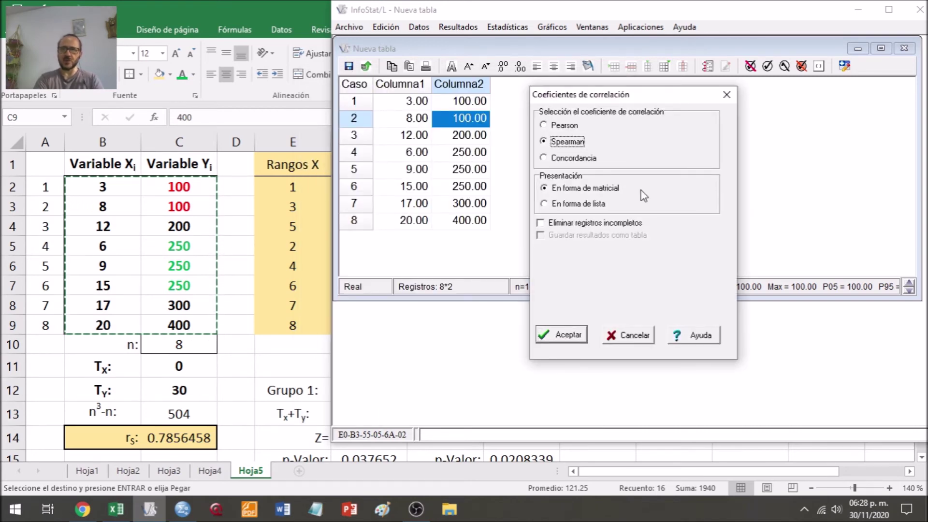
pyautogui.click(564, 338)
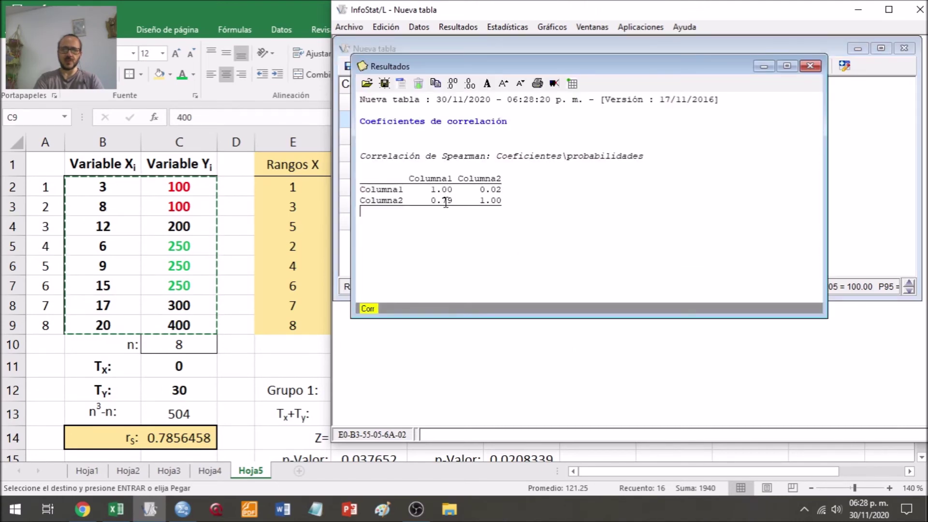
# - Increase the decimals shown in the Spearman correlation results to eight places
pyautogui.click(470, 83)
pyautogui.click(470, 83)
pyautogui.click(469, 83)
pyautogui.click(470, 84)
pyautogui.click(470, 83)
pyautogui.click(470, 83)
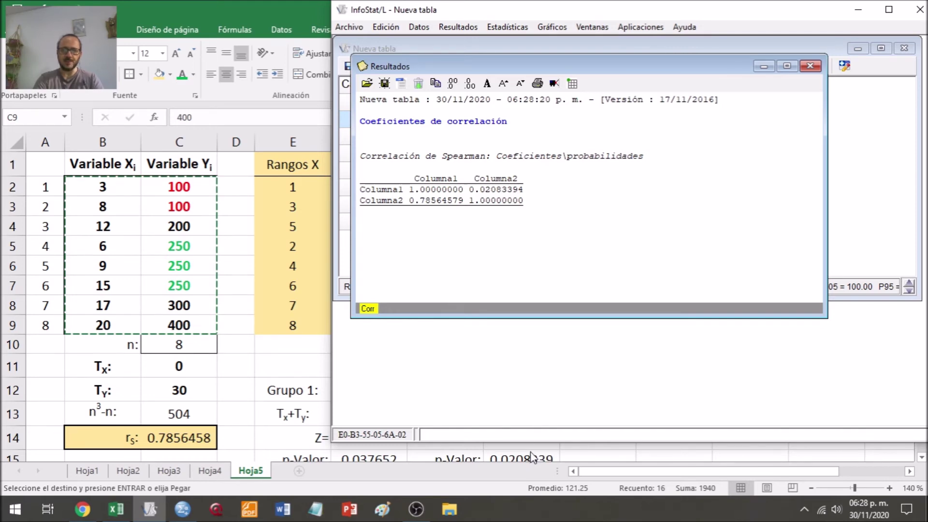
# - Compare InfoStat's Spearman coefficient and probability with the Excel coefficient and p-values, shortening the InfoStat window so both are in view
pyautogui.click(549, 458)
pyautogui.click(549, 459)
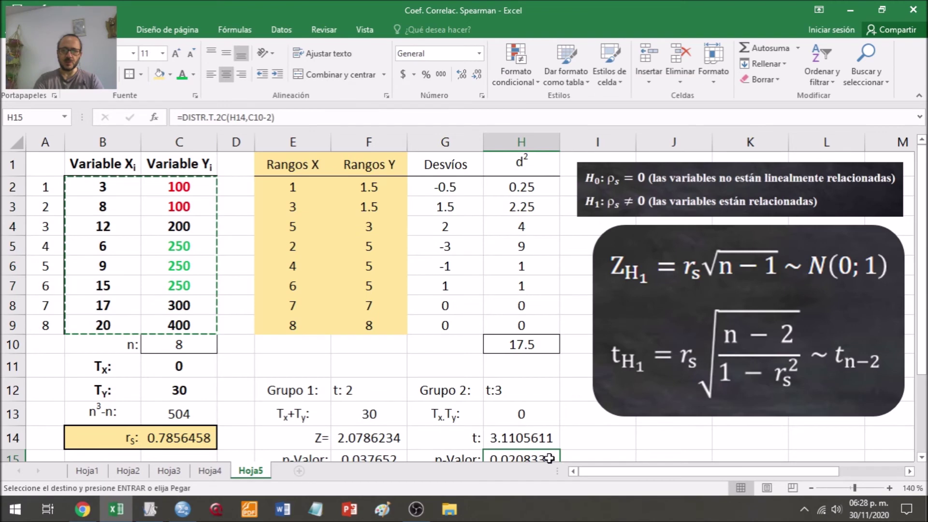
pyautogui.press('Down')
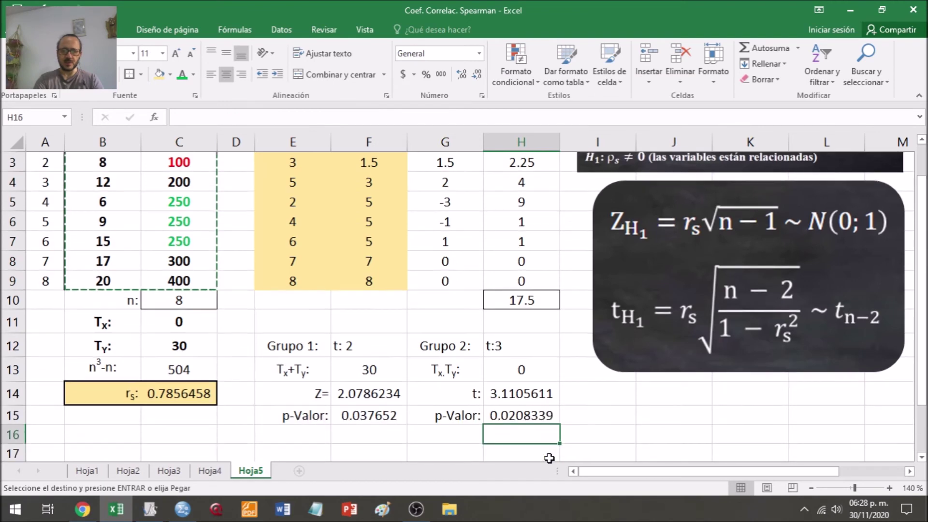
pyautogui.click(922, 140)
pyautogui.click(921, 140)
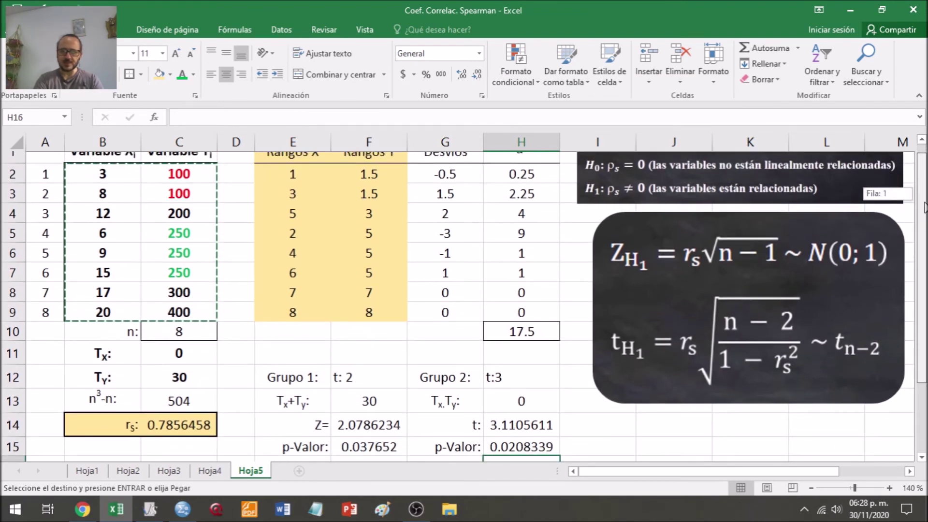
pyautogui.scroll(-1, 924, 208)
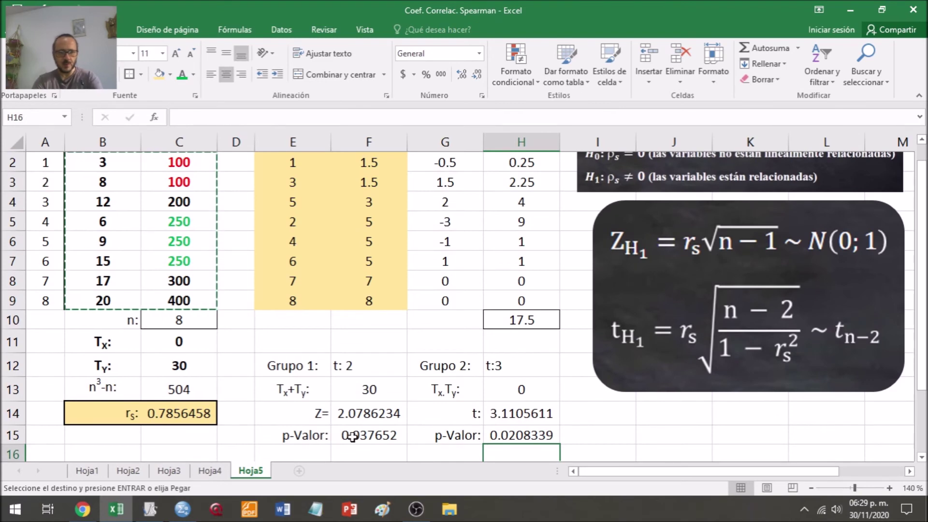
pyautogui.hotkey('alt', 'Tab')
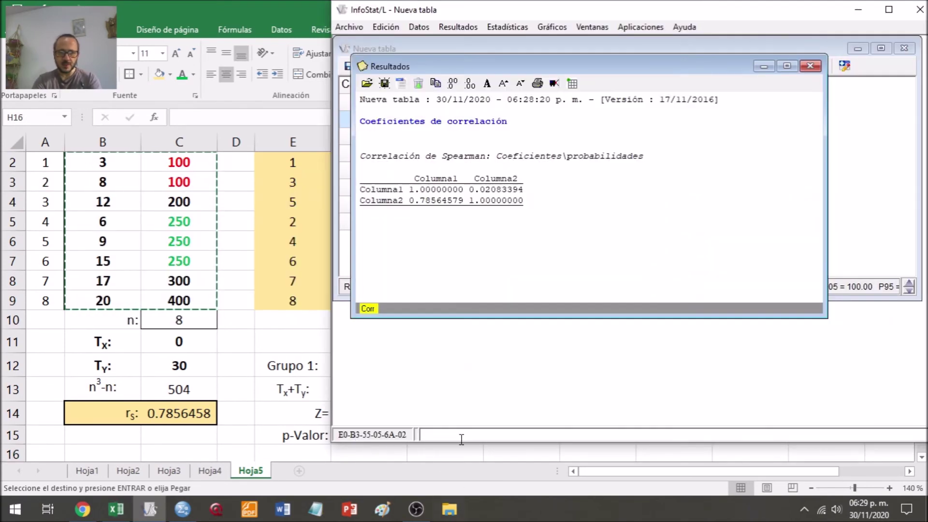
pyautogui.moveTo(462, 445); pyautogui.dragTo(490, 372)
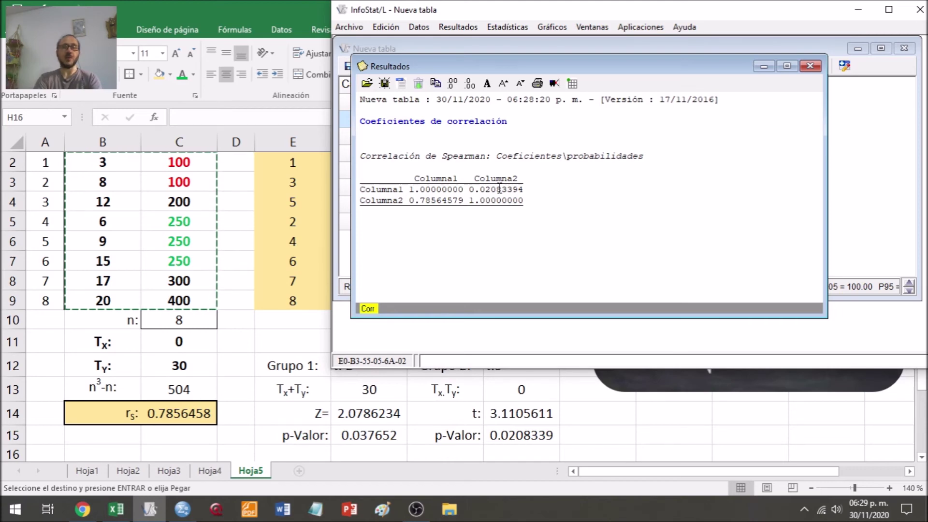
# - Close the InfoStat results and the new table without saving, and exit InfoStat
pyautogui.click(810, 66)
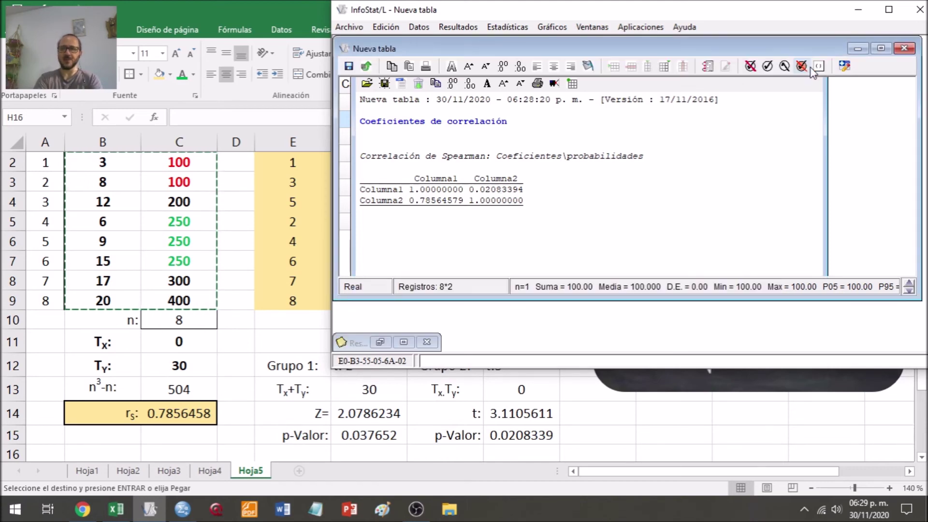
pyautogui.click(904, 48)
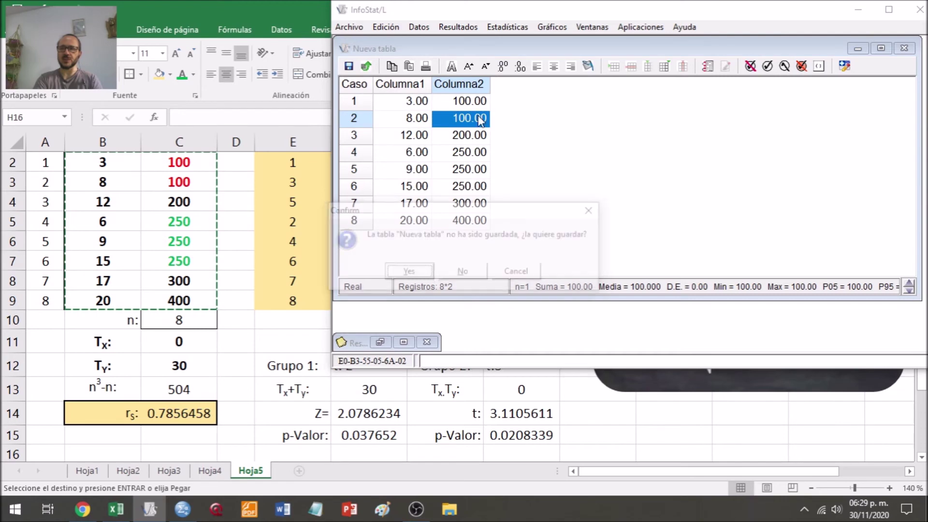
pyautogui.click(457, 273)
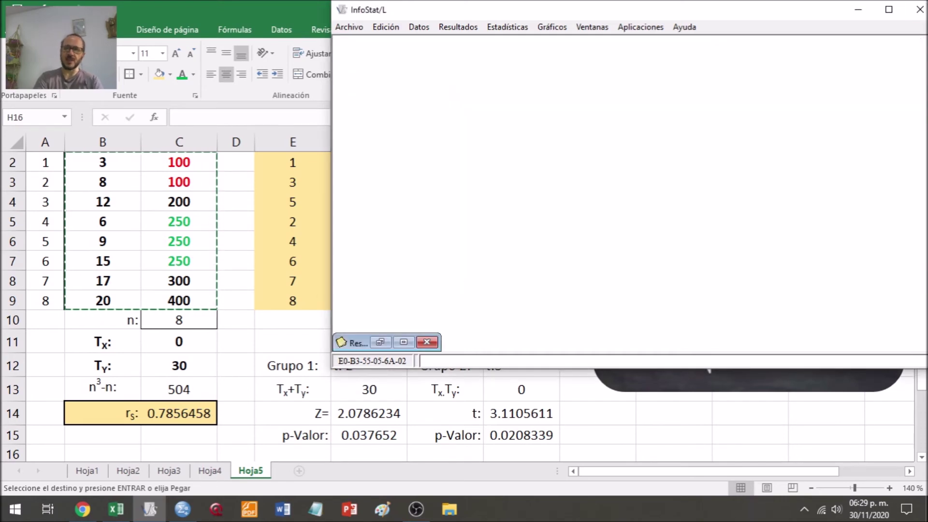
pyautogui.click(920, 12)
# - Copy the X and Y data in B2:C9 of the Excel sheet again and paste them into the first cell of the SPSS data editor
pyautogui.hotkey('alt', 'Tab')
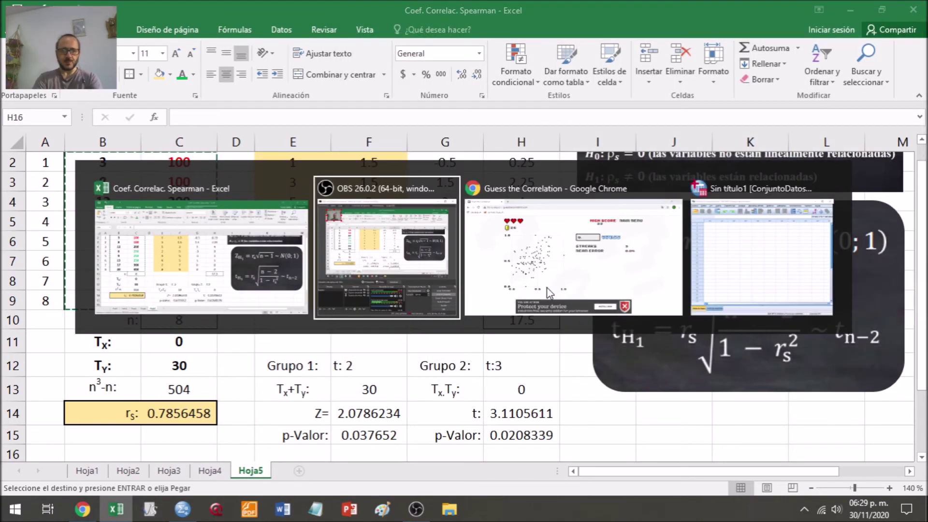
pyautogui.hotkey('alt', 'Tab')
pyautogui.hotkey('alt', 'Tab')
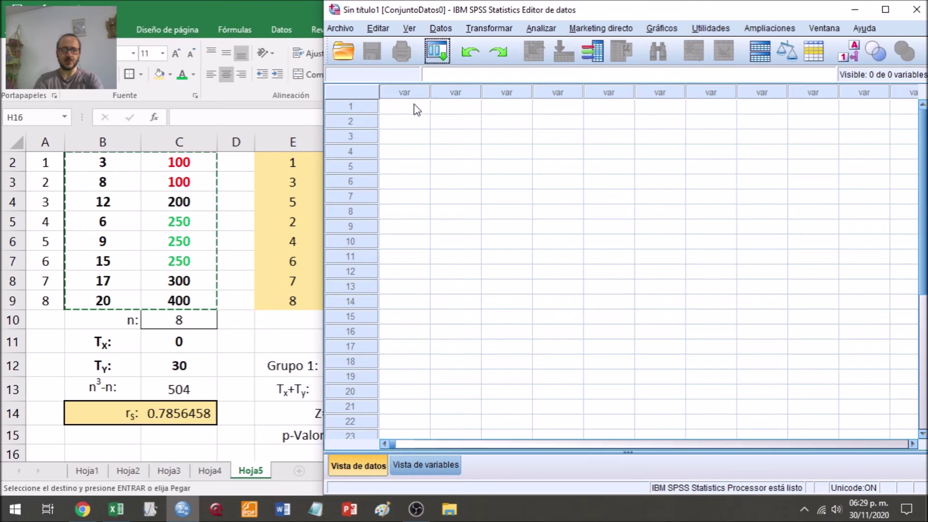
pyautogui.hotkey('alt', 'Tab')
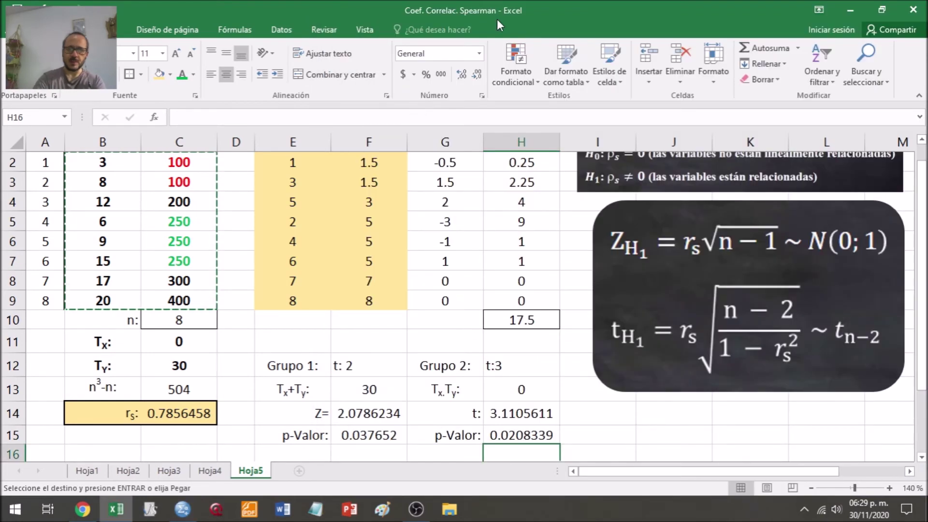
pyautogui.scroll(1, 924, 163)
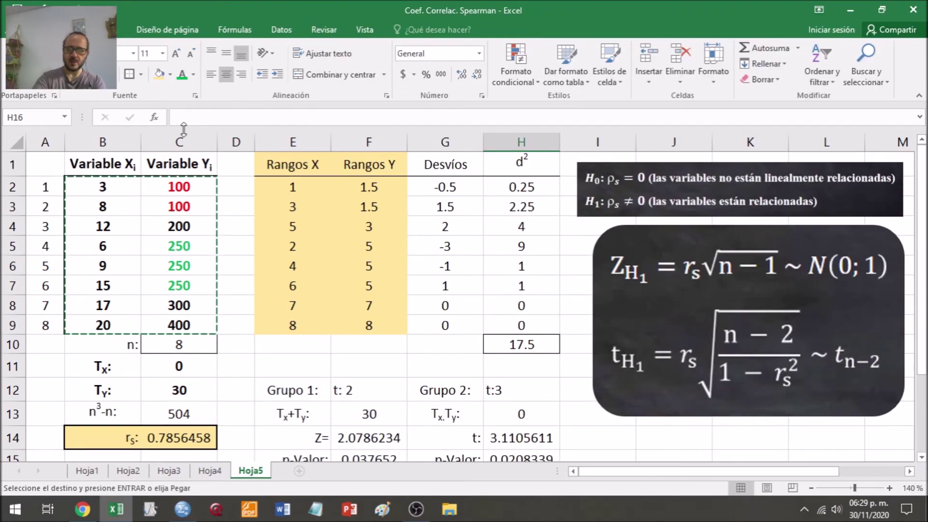
pyautogui.moveTo(108, 186); pyautogui.dragTo(164, 315)
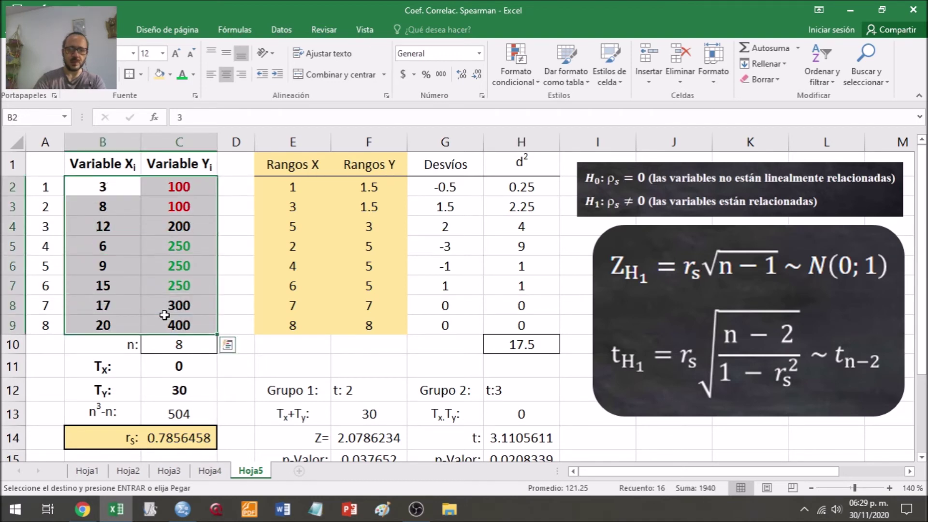
pyautogui.hotkey('ctrl', 'c')
pyautogui.hotkey('alt', 'Tab')
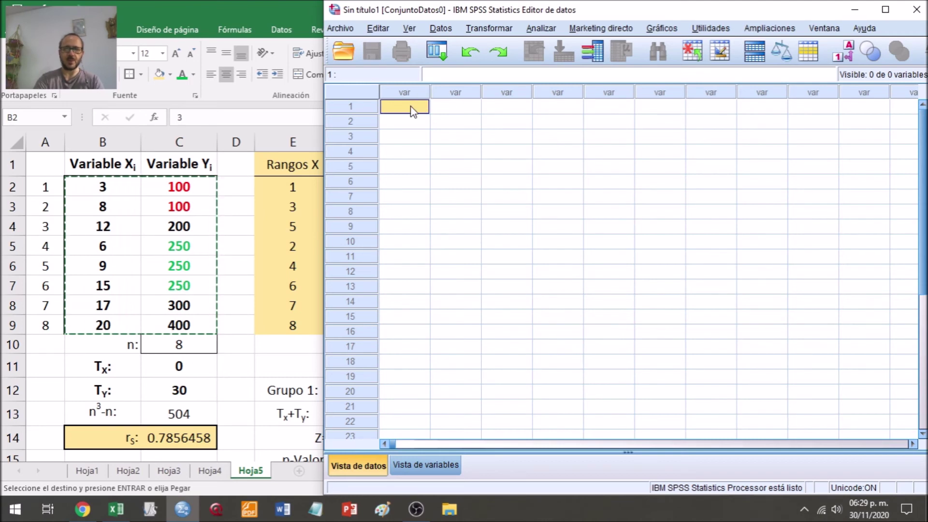
pyautogui.rightClick(411, 106)
pyautogui.click(442, 153)
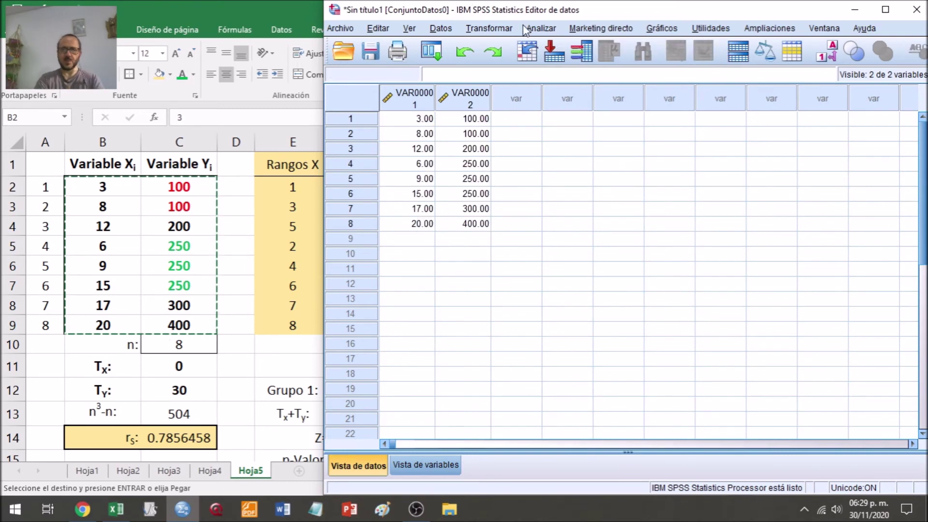
# - Open a bivariate correlation analysis and add VAR00001 and VAR00002 as its variables
pyautogui.click(546, 29)
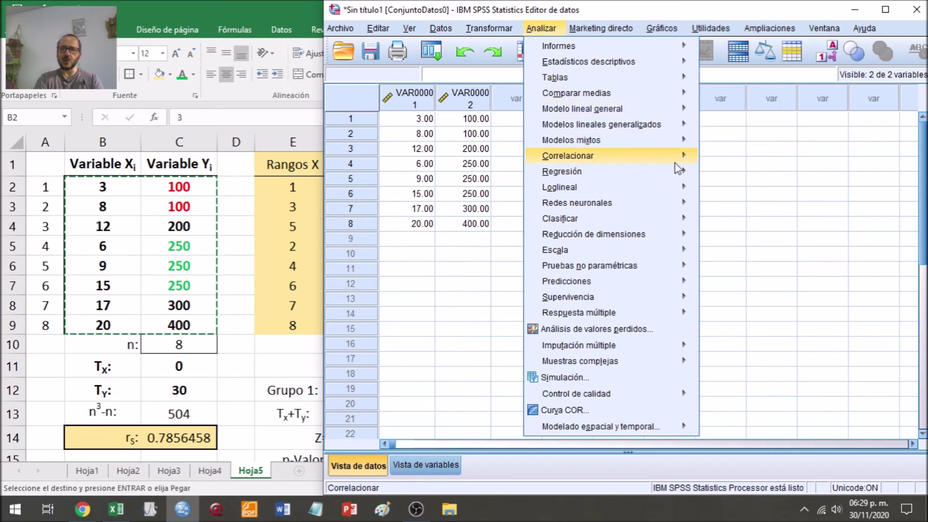
pyautogui.moveTo(676, 156)
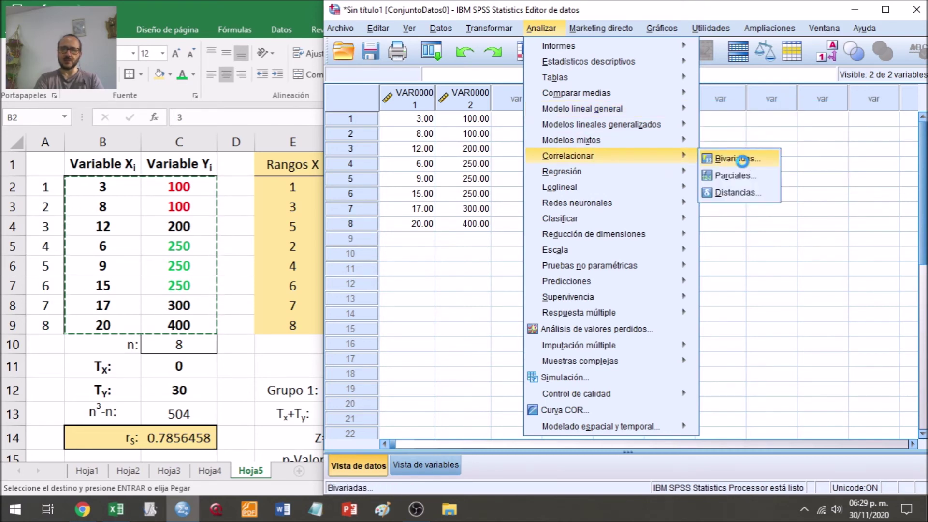
pyautogui.click(744, 160)
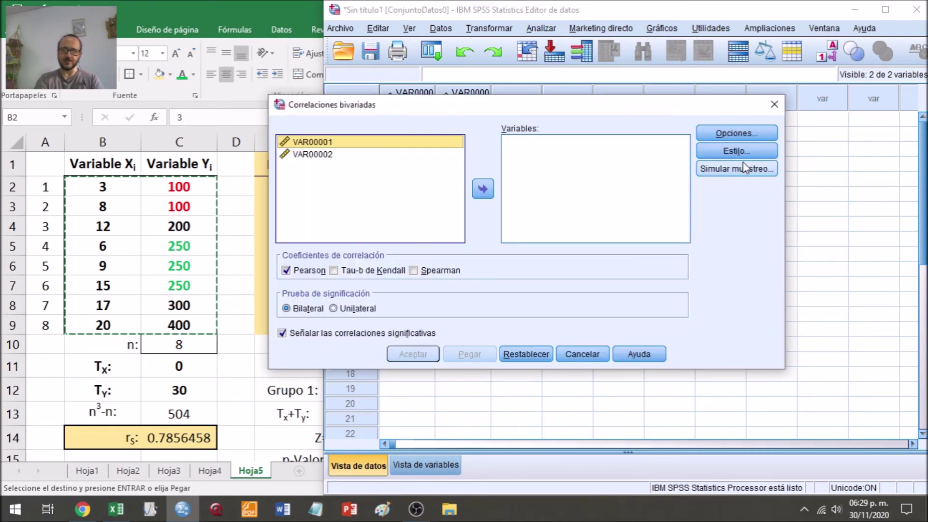
pyautogui.keyDown('shift'); pyautogui.click(315, 154); pyautogui.keyUp('shift')
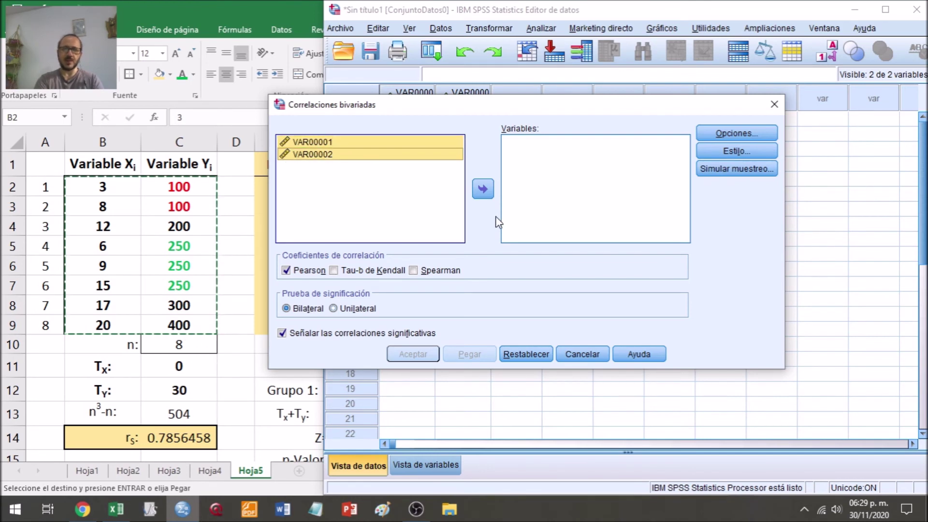
pyautogui.click(483, 190)
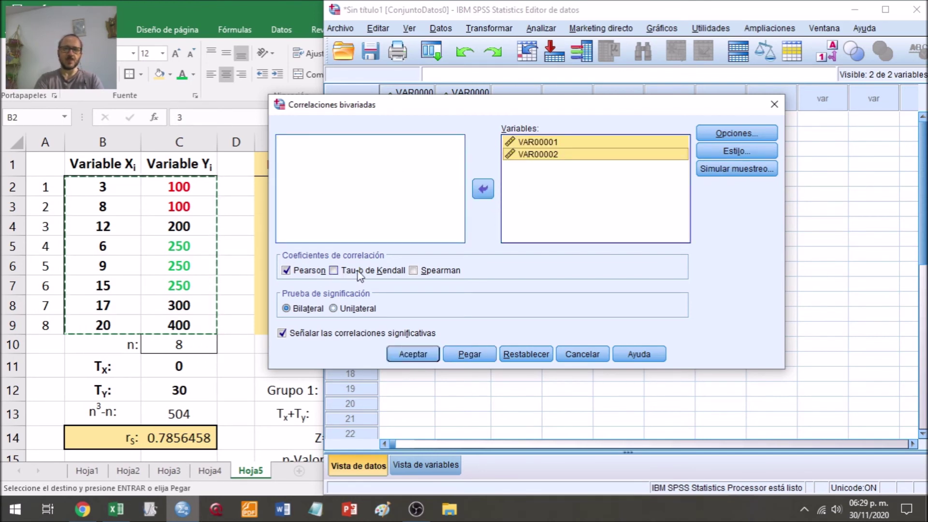
# - Run the bivariate correlation with only the Spearman coefficient, a two-tailed test, and flagging of significant correlations turned off
pyautogui.click(419, 271)
pyautogui.click(304, 274)
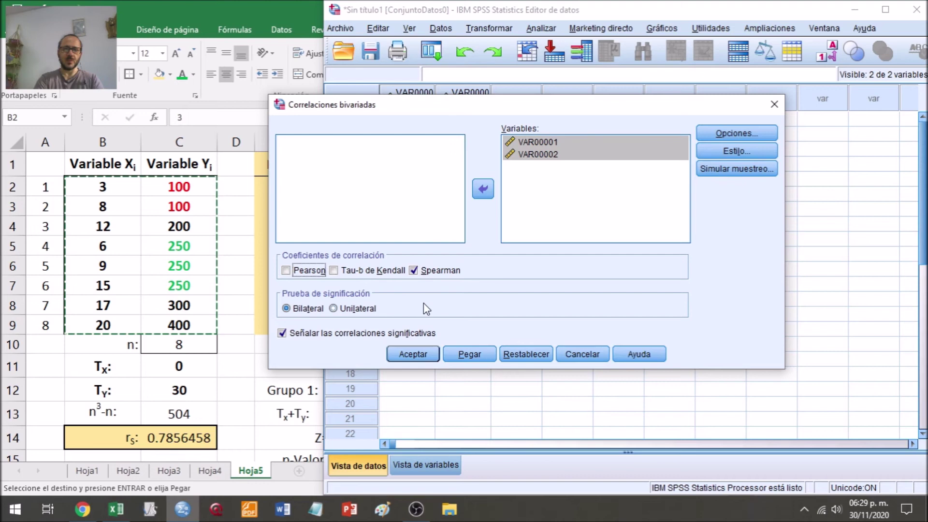
pyautogui.click(317, 339)
pyautogui.click(416, 355)
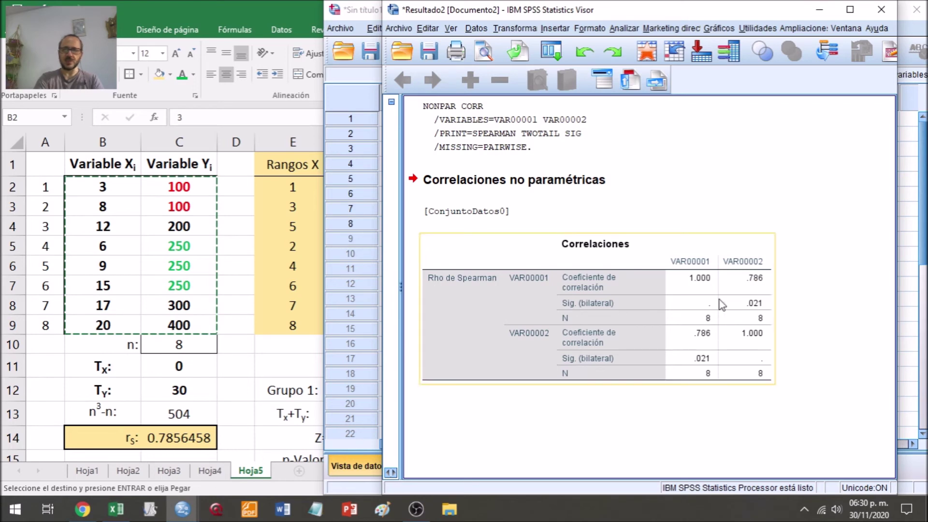
# - Show the full-precision bilateral significance in the SPSS correlation table and compare it with the t-test p-value in H15 of the Excel sheet
pyautogui.click(760, 303)
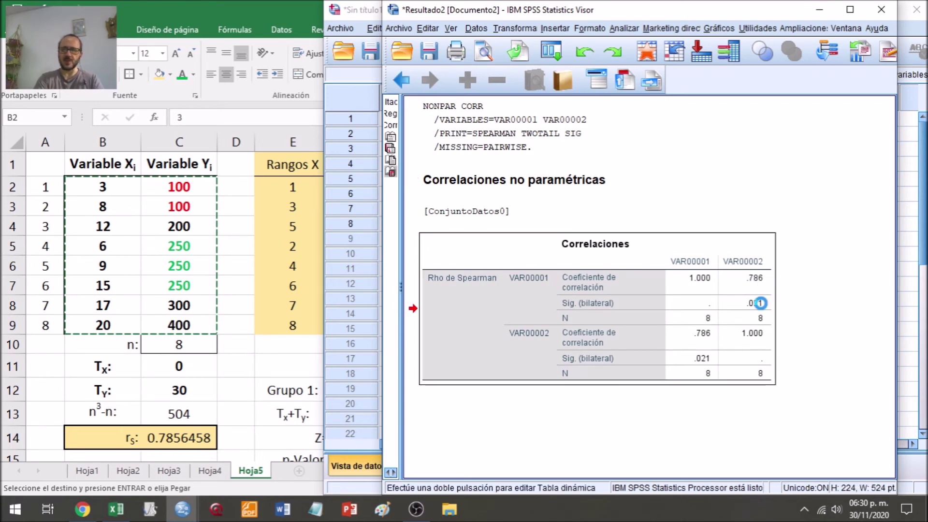
pyautogui.doubleClick(760, 303)
pyautogui.doubleClick(761, 304)
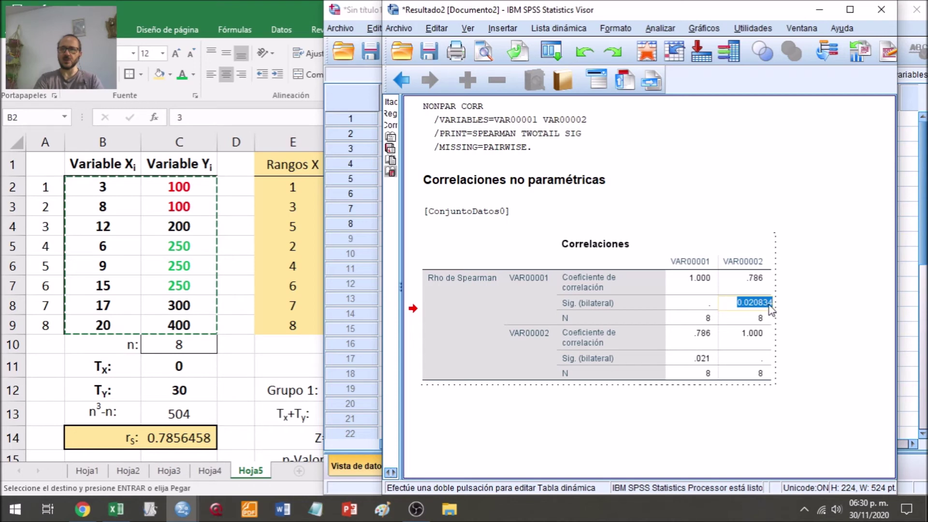
pyautogui.hotkey('alt', 'Tab')
pyautogui.click(521, 457)
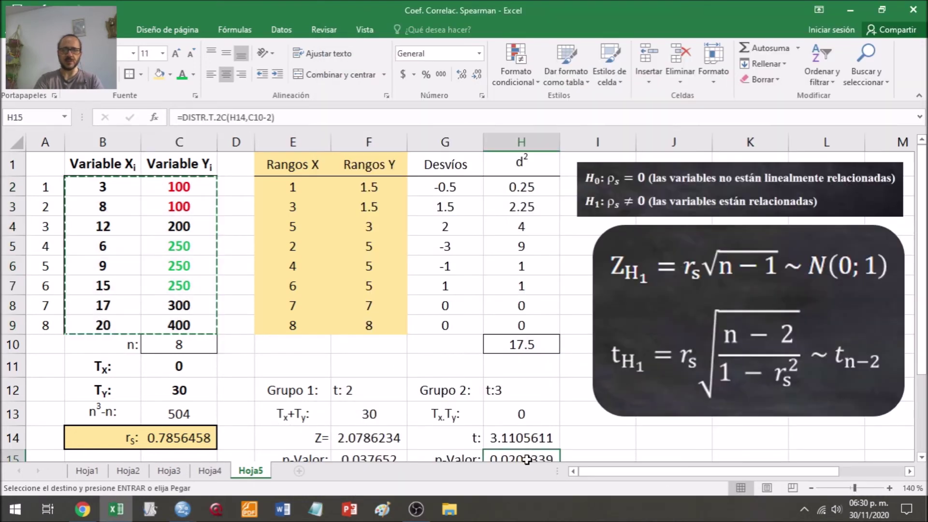
pyautogui.scroll(-1, 521, 454)
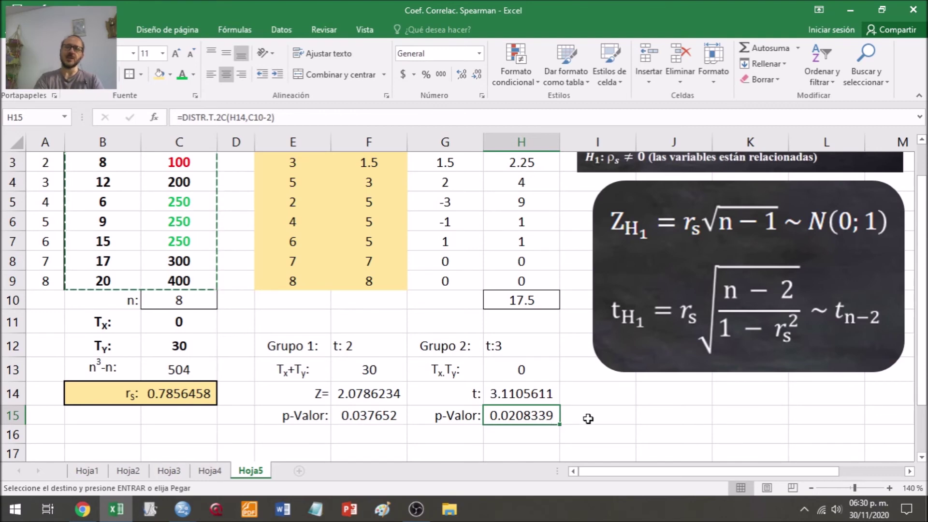
# - Delete the hypotheses image from the sheet and move the Z and t formula image away to column M
pyautogui.click(610, 416)
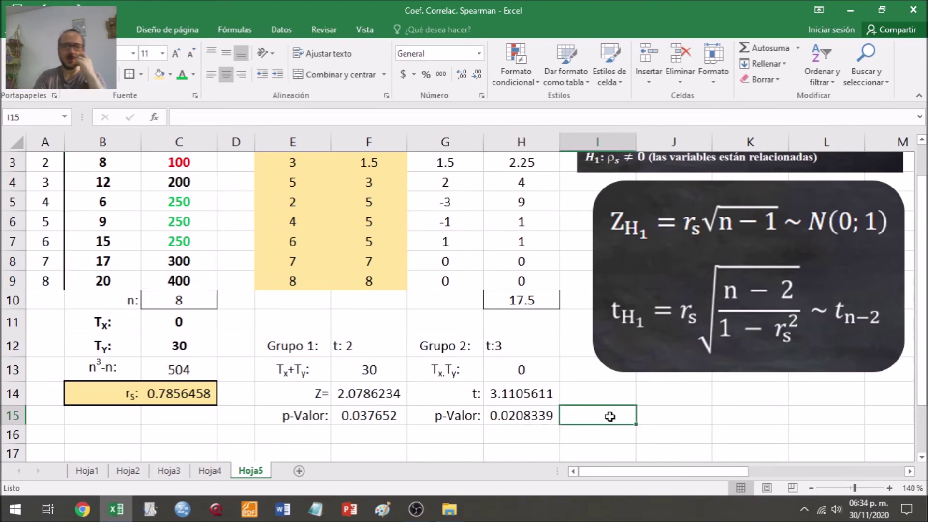
pyautogui.hotkey('ctrl', 'Up')
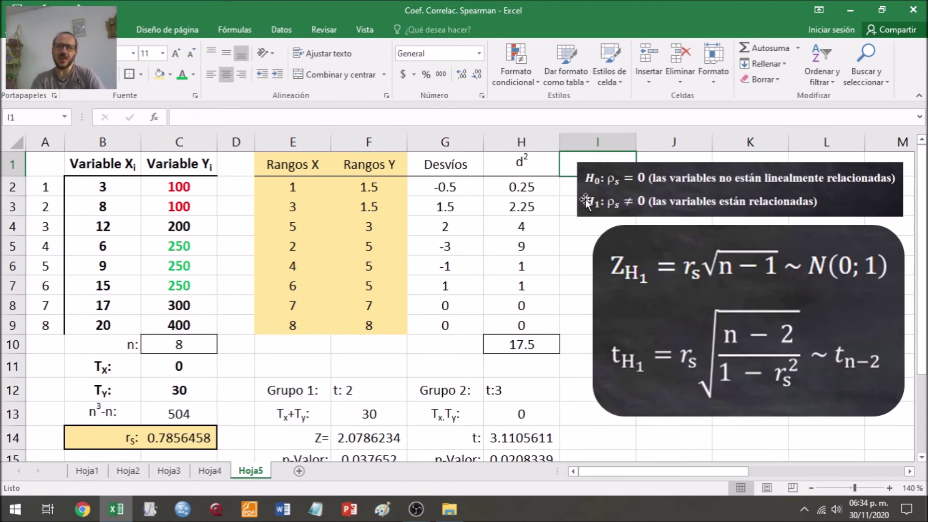
pyautogui.click(612, 194)
pyautogui.press('Delete')
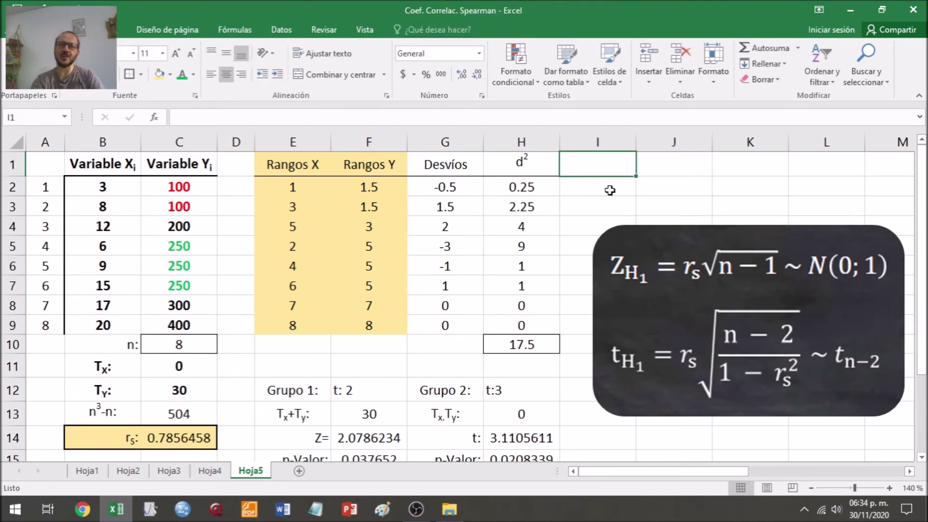
pyautogui.moveTo(600, 250); pyautogui.dragTo(891, 187)
pyautogui.click(667, 209)
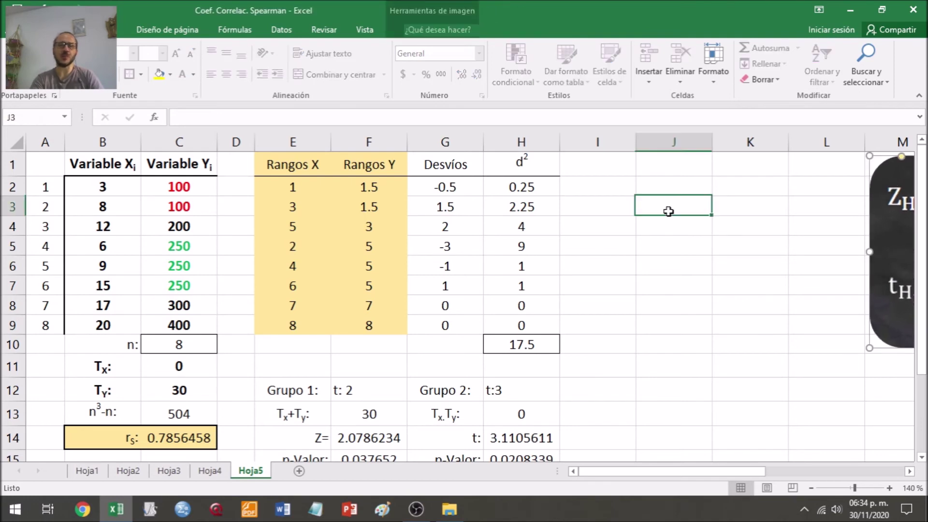
pyautogui.press('Left')
pyautogui.press('Left')
pyautogui.press('Left')
pyautogui.press('Left')
pyautogui.press('Left')
pyautogui.press('Left')
pyautogui.press('Left')
pyautogui.press('Left')
pyautogui.press('Left')
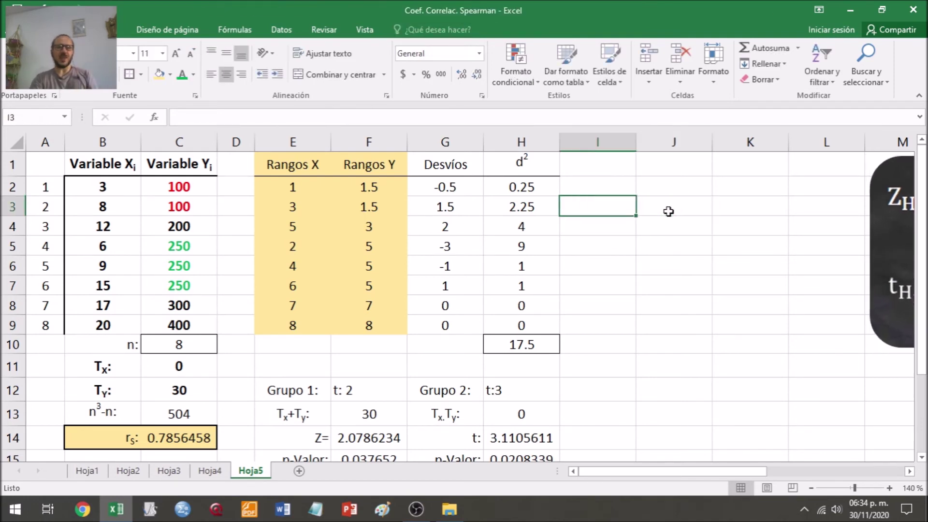
pyautogui.press('Up')
pyautogui.press('Up')
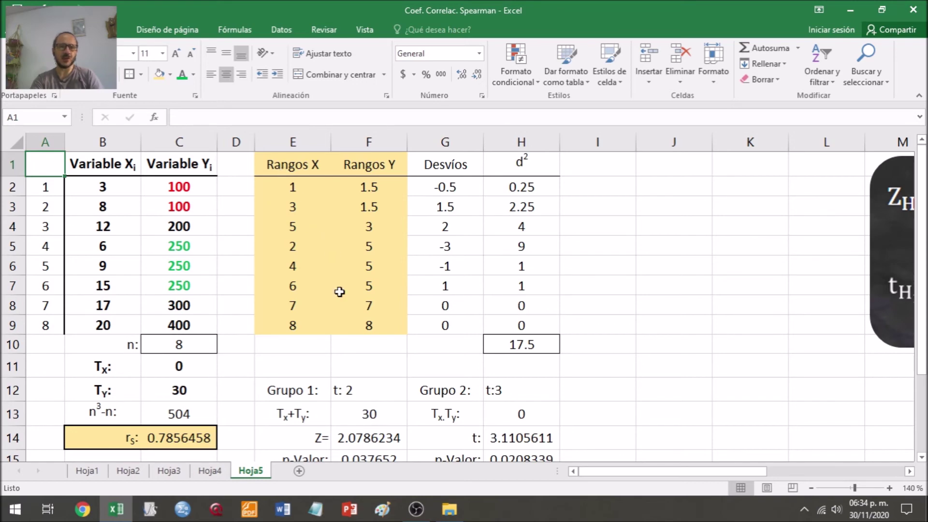
# - Insert a blank column G before the Desvíos column and remove its fill color
pyautogui.rightClick(437, 137)
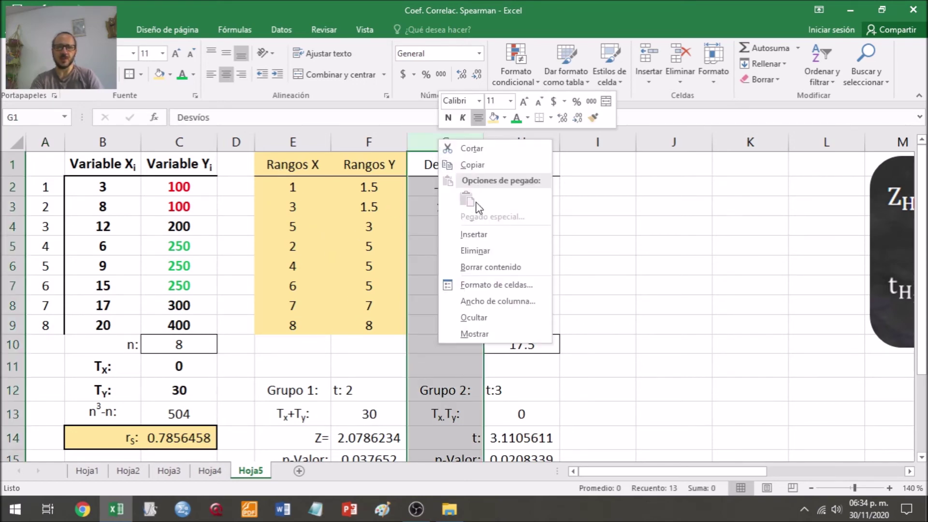
pyautogui.click(476, 234)
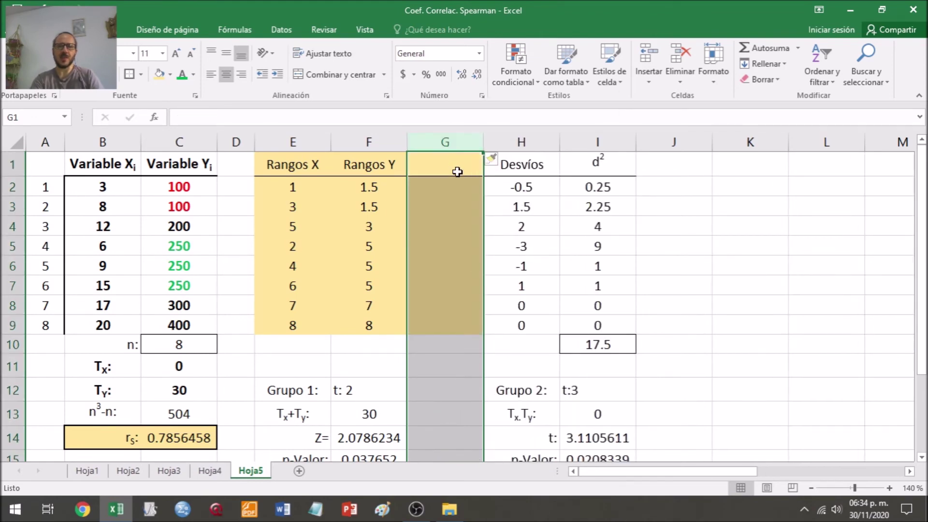
pyautogui.click(171, 74)
pyautogui.click(195, 221)
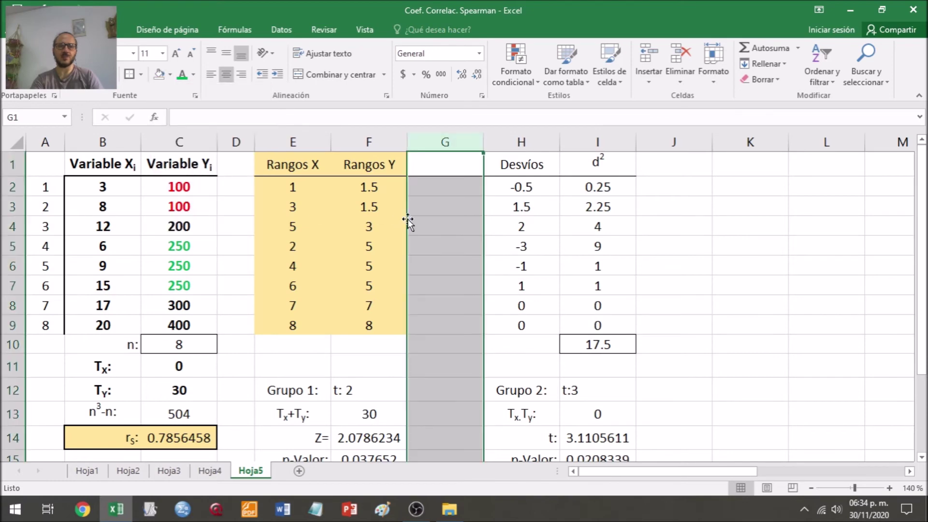
pyautogui.click(451, 194)
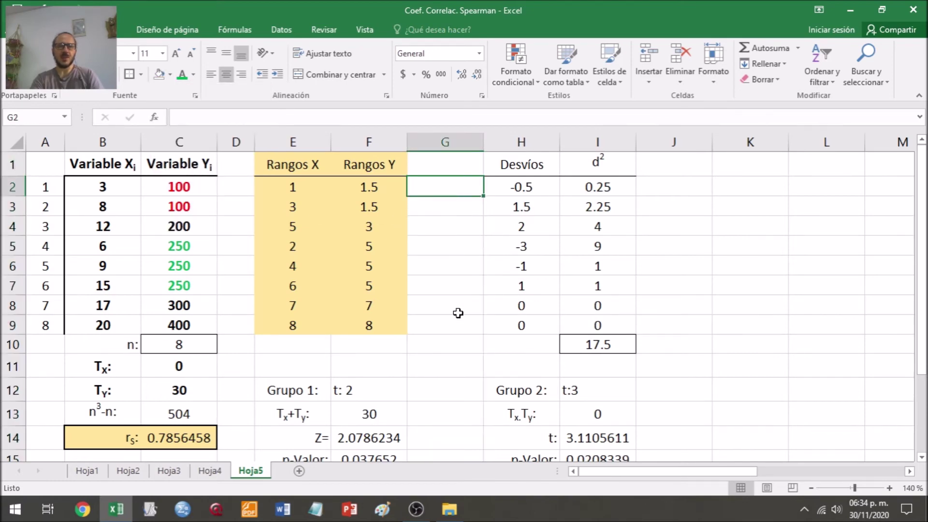
pyautogui.write('=')
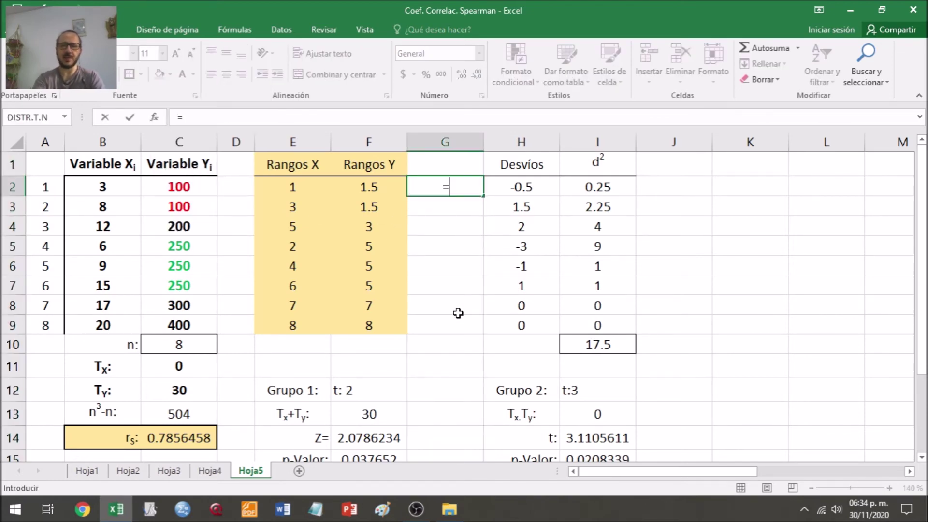
pyautogui.write('jer')
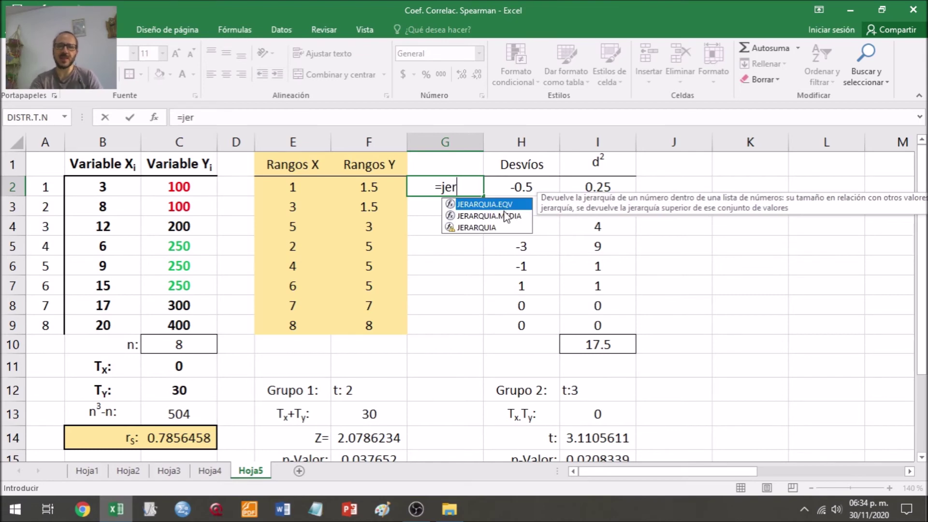
pyautogui.click(504, 216)
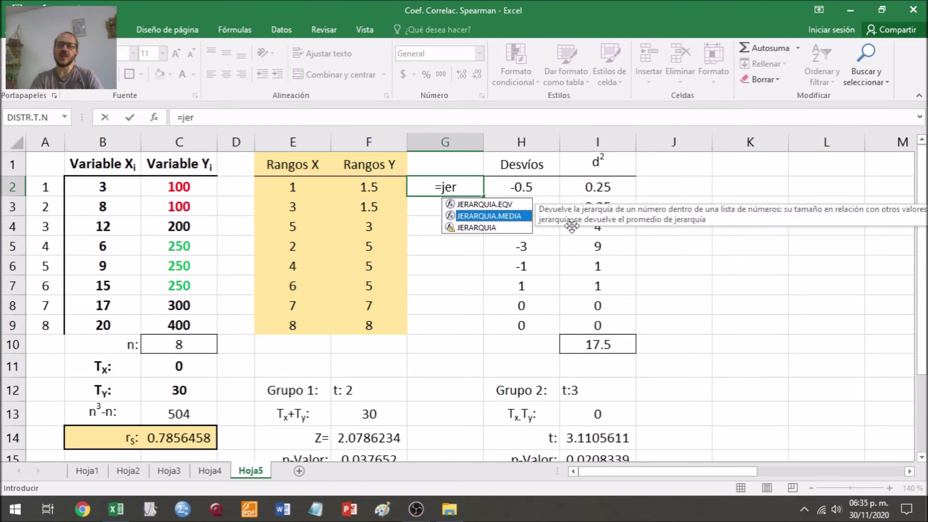
pyautogui.click(677, 238)
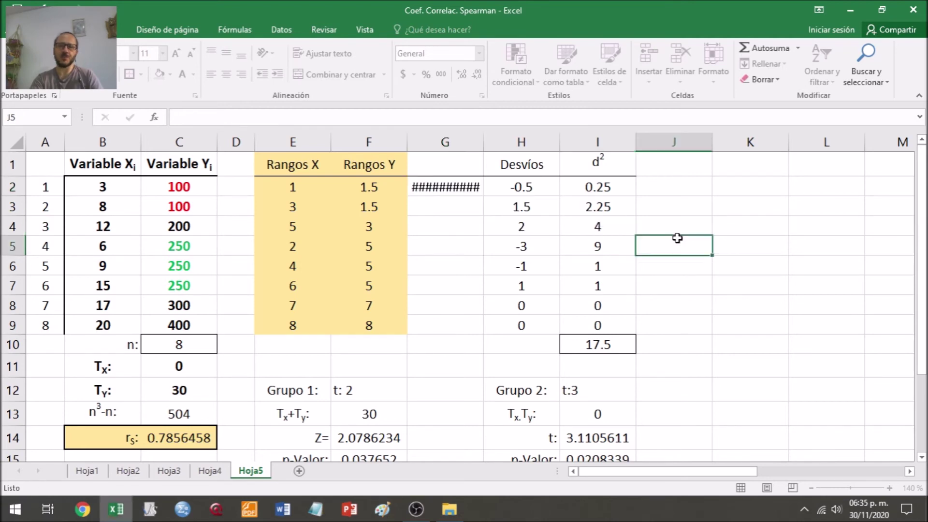
# - Enter =JERARQUIA.MEDIA(C2,C2:C9,1) in G2 to get the ascending average rank of the first Y value
pyautogui.click(468, 189)
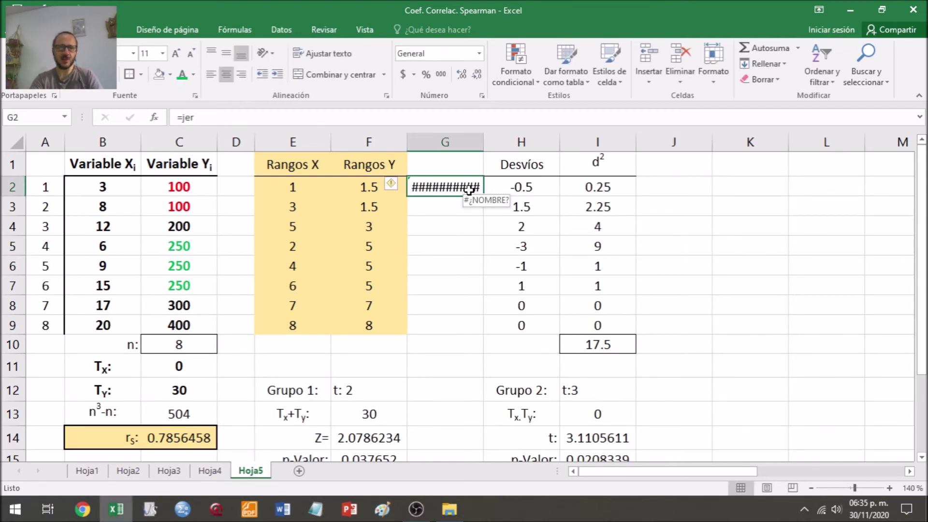
pyautogui.write('=j')
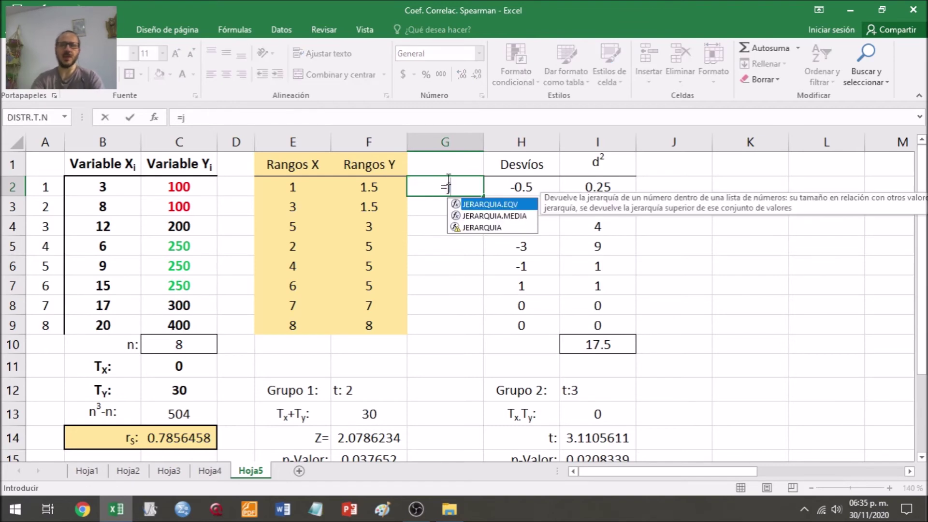
pyautogui.click(486, 216)
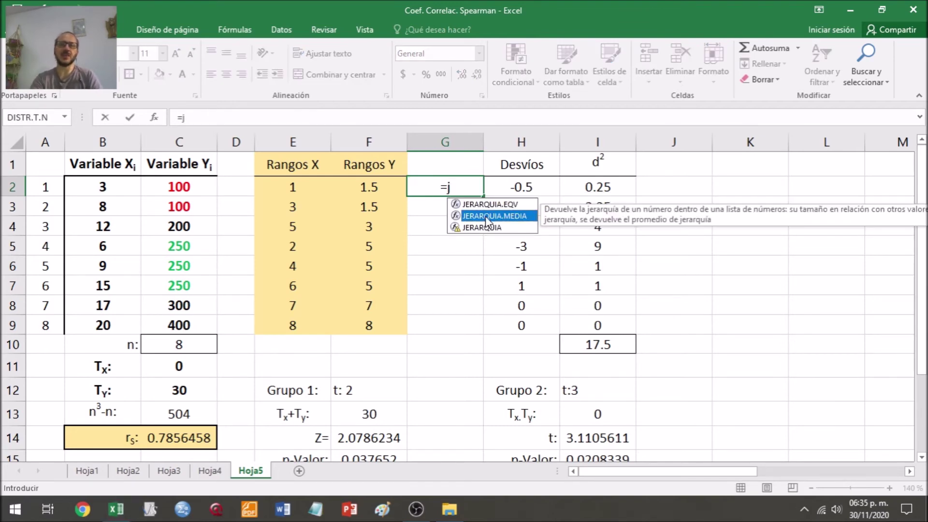
pyautogui.doubleClick(485, 216)
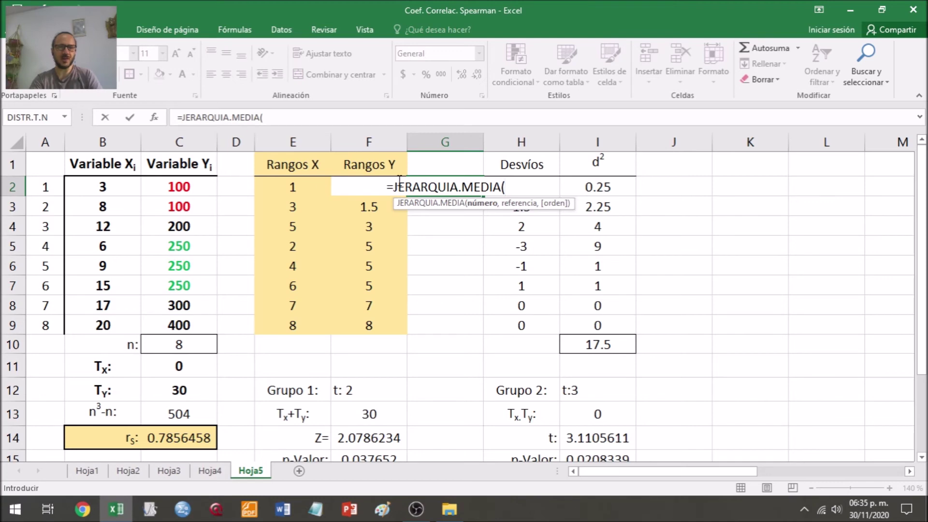
pyautogui.click(188, 186)
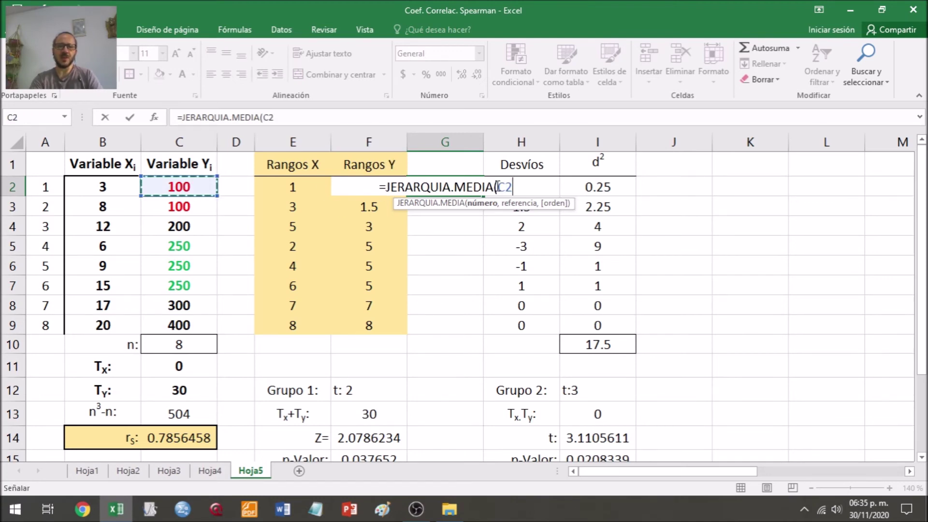
pyautogui.write(',')
pyautogui.moveTo(191, 183); pyautogui.dragTo(192, 330)
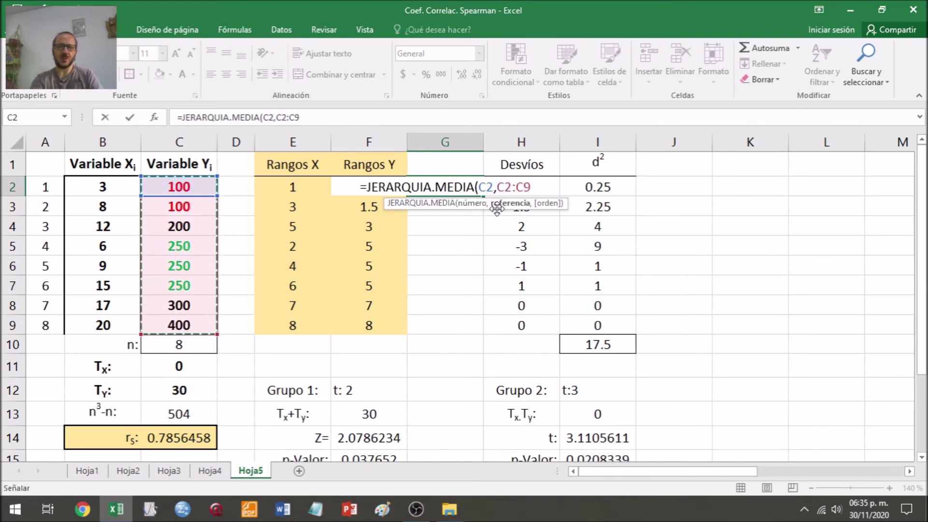
pyautogui.write(',')
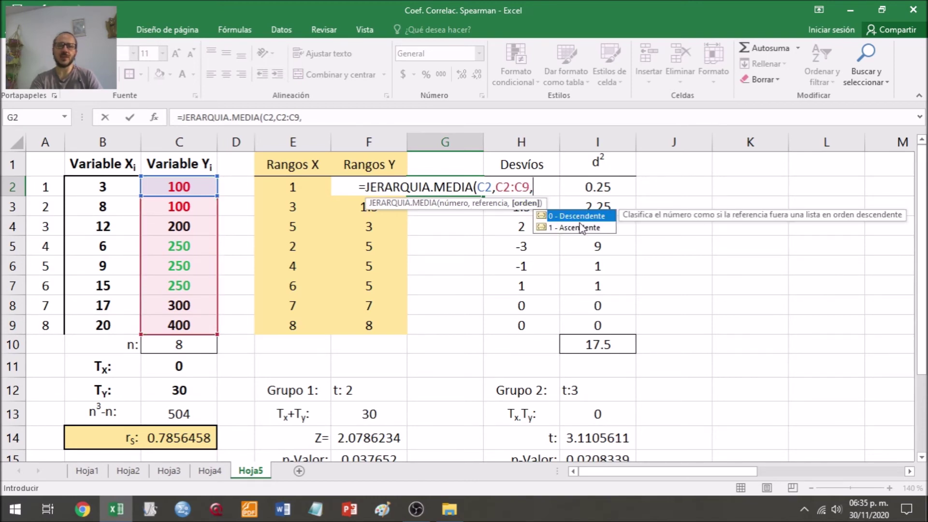
pyautogui.write('1')
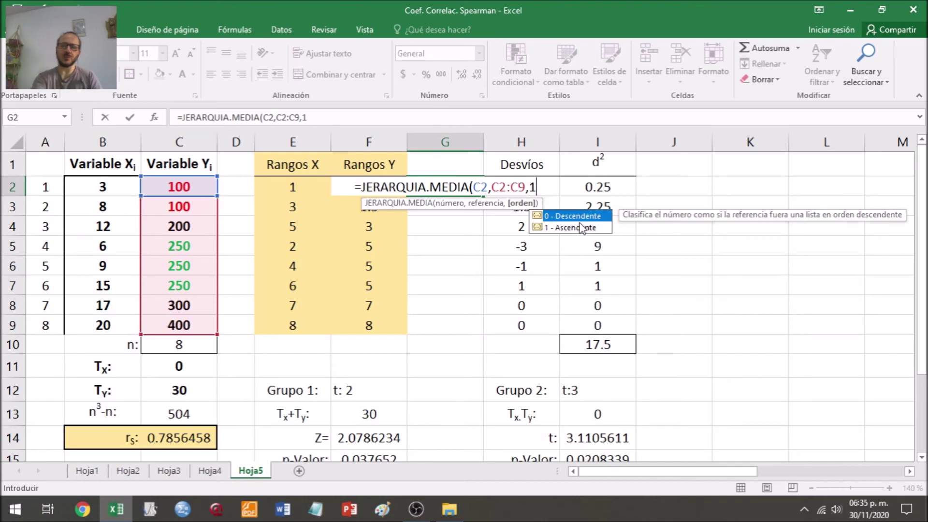
pyautogui.write(')')
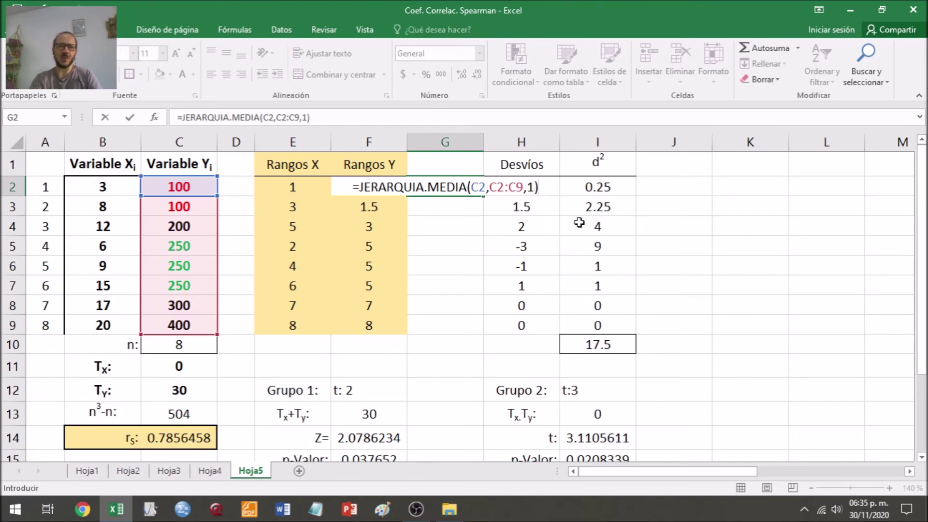
pyautogui.press('Return')
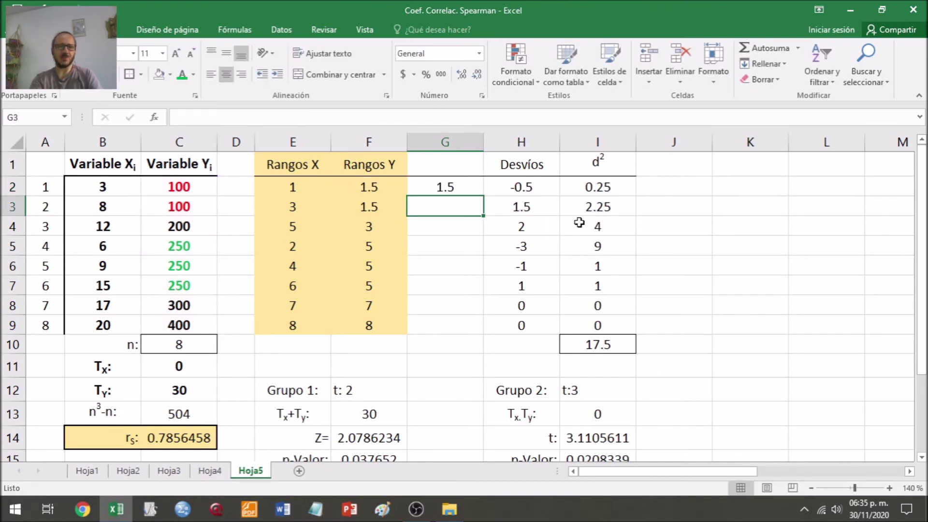
# - Lock the row references of the Y range in G2's rank formula so it reads =JERARQUIA.MEDIA(C2,C$2:C$9,1)
pyautogui.press('Up')
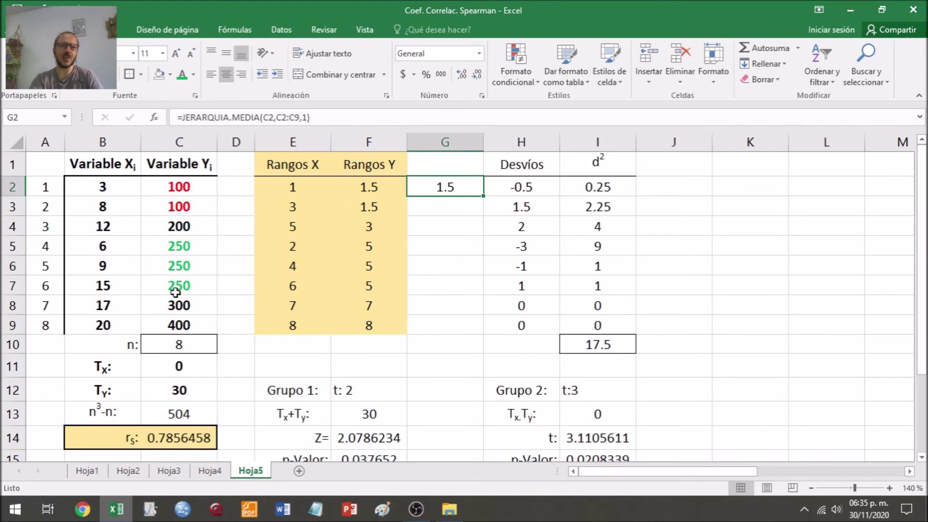
pyautogui.moveTo(185, 188); pyautogui.dragTo(184, 325)
pyautogui.click(444, 206)
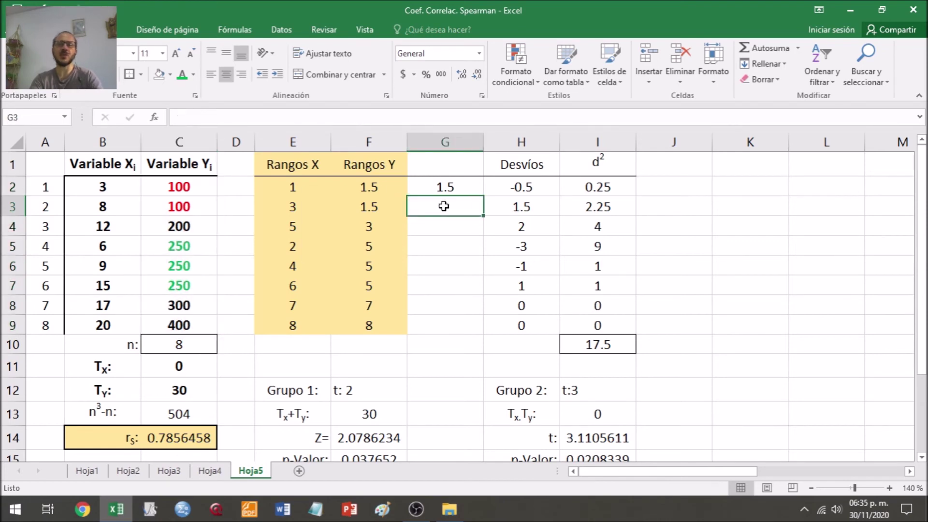
pyautogui.click(450, 185)
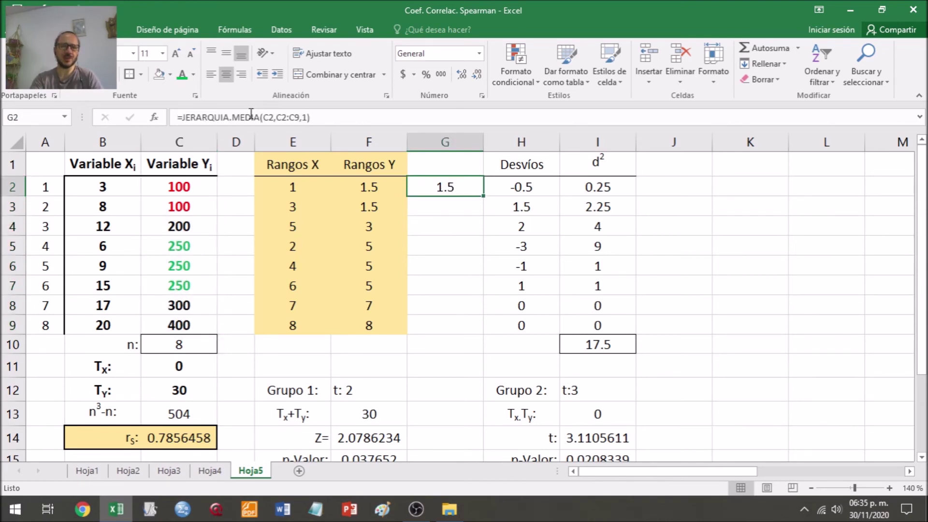
pyautogui.click(283, 118)
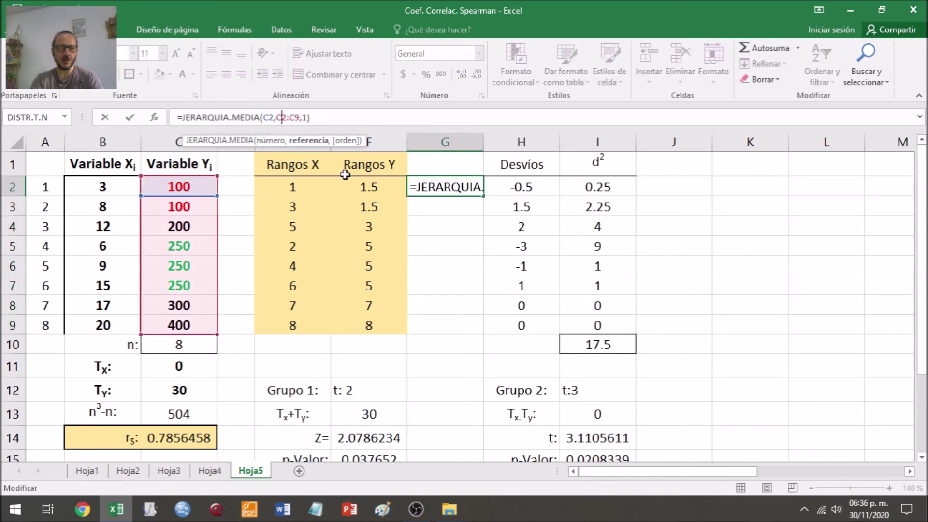
pyautogui.write('$')
pyautogui.press('Right')
pyautogui.write('$')
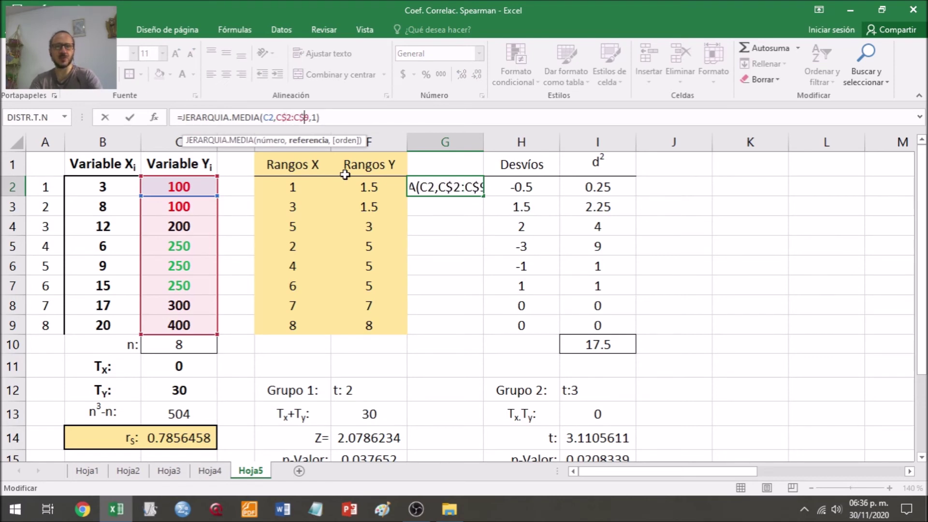
pyautogui.press('Return')
pyautogui.press('Up')
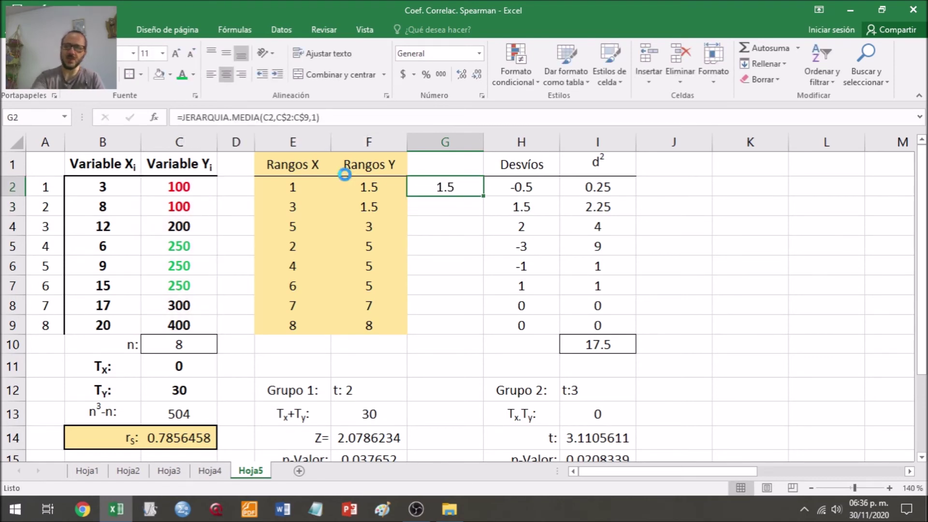
pyautogui.hotkey('ctrl', 'c')
pyautogui.hotkey('shift', 'Down')
pyautogui.hotkey('shift', 'Down')
pyautogui.hotkey('shift', 'Down')
pyautogui.hotkey('shift', 'Down')
pyautogui.hotkey('shift', 'Down')
pyautogui.hotkey('shift', 'Down')
pyautogui.hotkey('shift', 'Down')
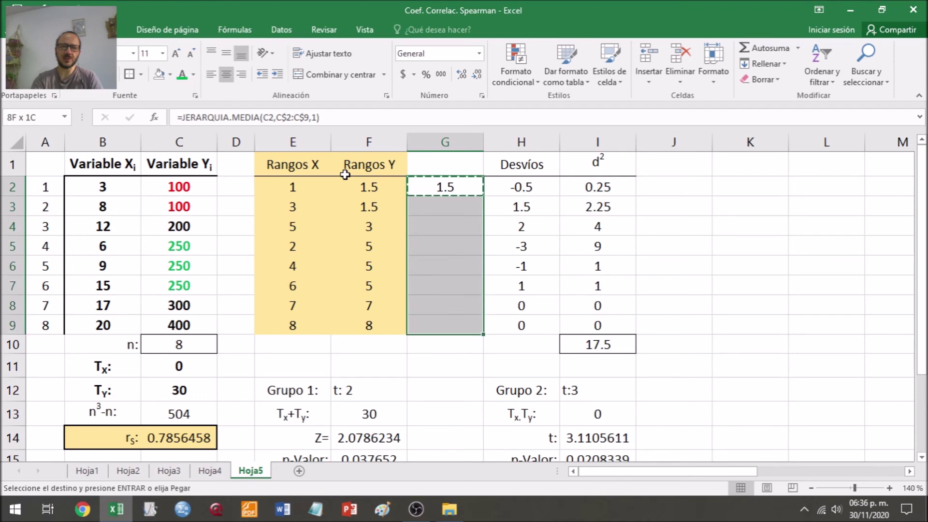
pyautogui.press('Escape')
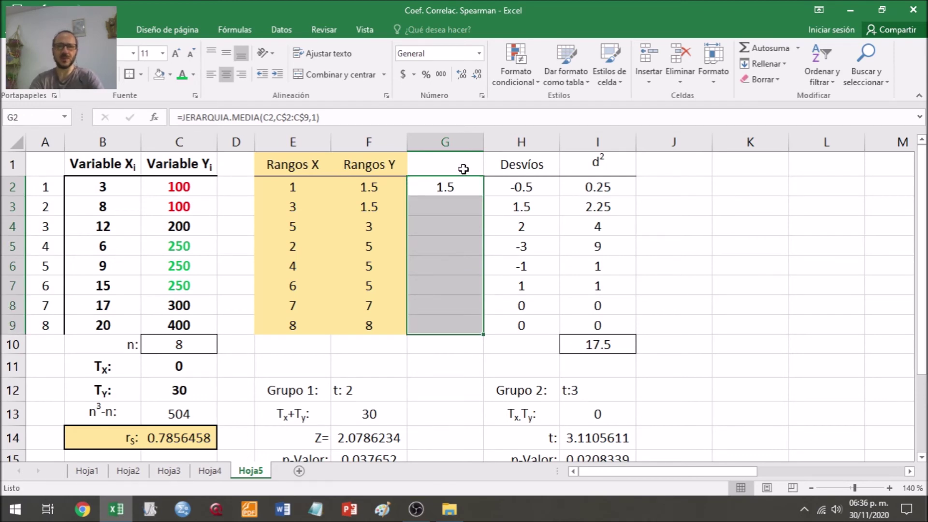
# - Fill the G2 average-rank formula down through G9 and compare the results with the Rangos Y values in F2:F9
pyautogui.click(463, 187)
pyautogui.moveTo(484, 197); pyautogui.dragTo(484, 335)
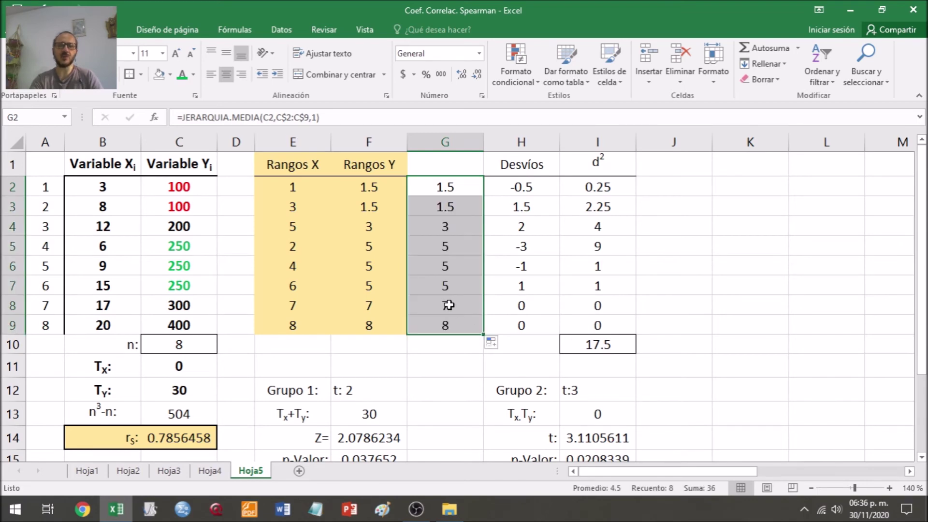
pyautogui.click(455, 284)
pyautogui.moveTo(382, 181); pyautogui.dragTo(382, 316)
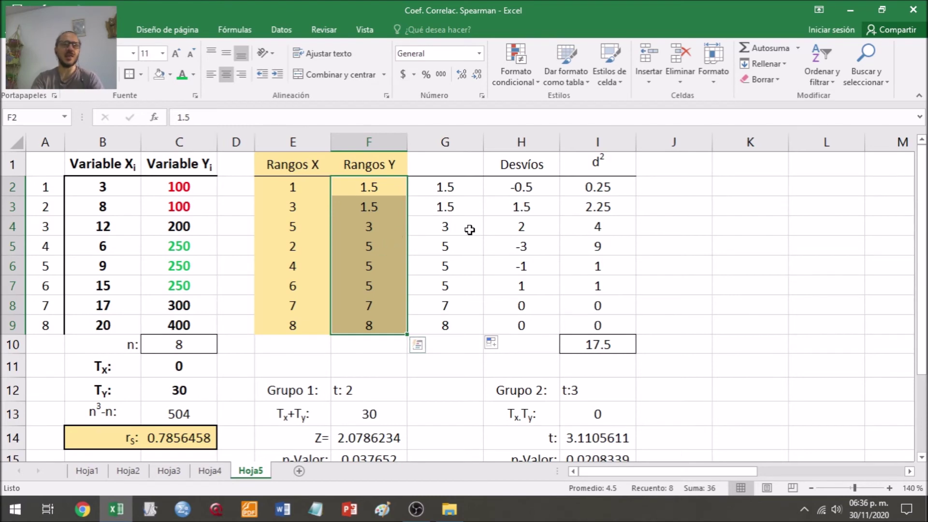
pyautogui.click(463, 191)
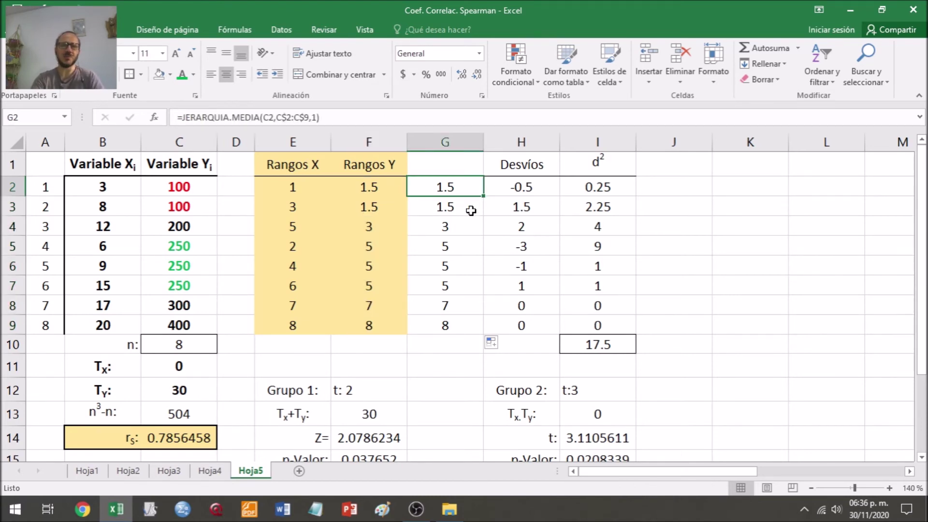
# - Clear the ranks in G2:G9 and insert a blank column before column D
pyautogui.moveTo(456, 188); pyautogui.dragTo(447, 334)
pyautogui.press('Delete')
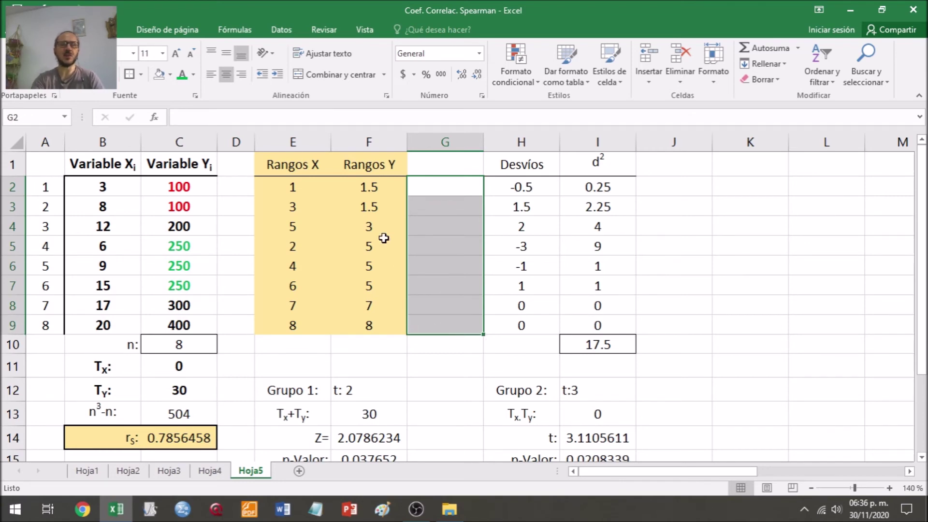
pyautogui.click(244, 141)
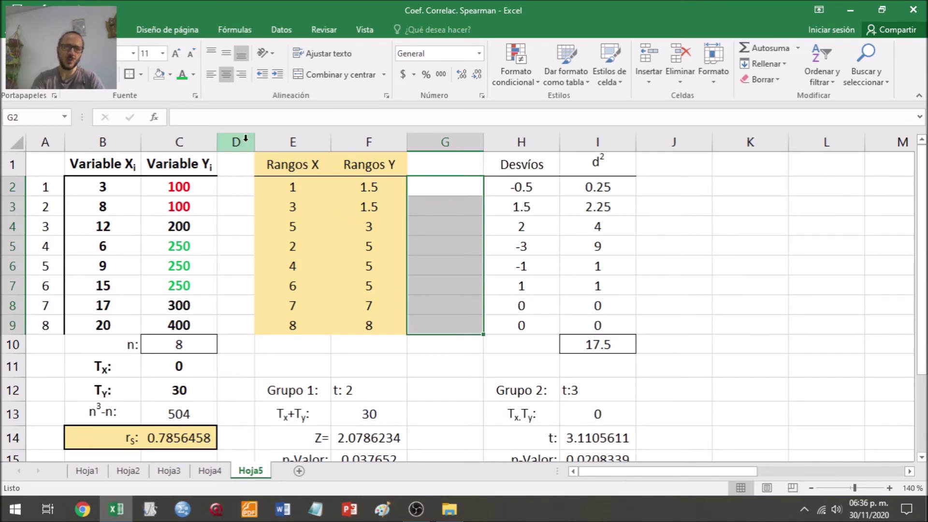
pyautogui.rightClick(243, 141)
pyautogui.click(288, 236)
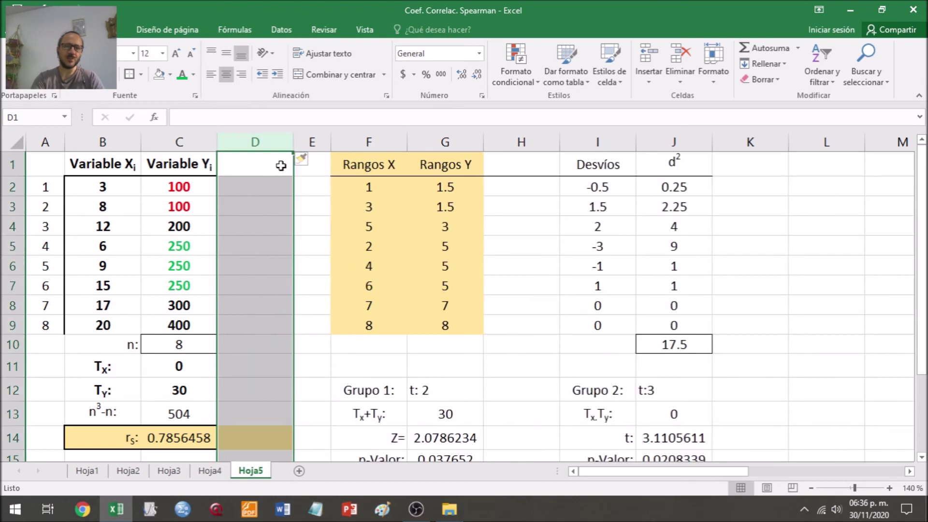
# - Copy the d² heading from J1 into cell D1
pyautogui.click(248, 192)
pyautogui.click(265, 164)
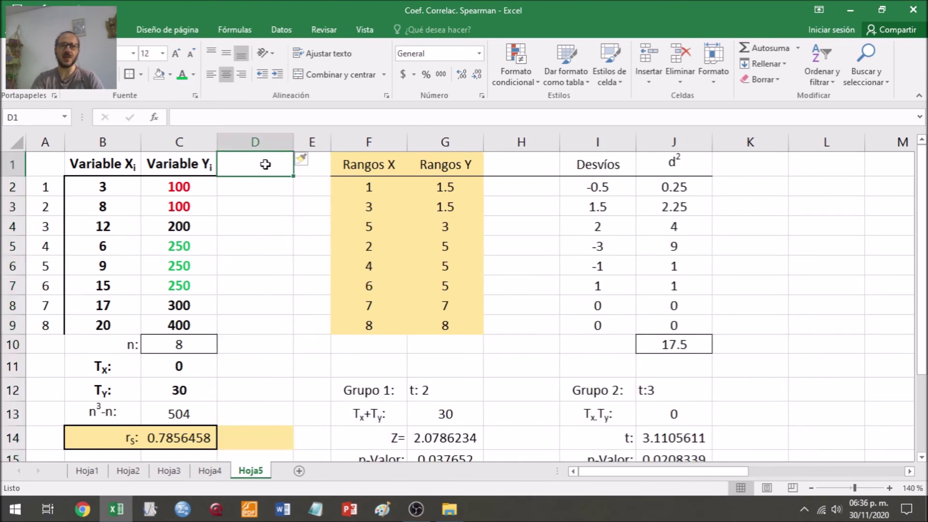
pyautogui.click(673, 163)
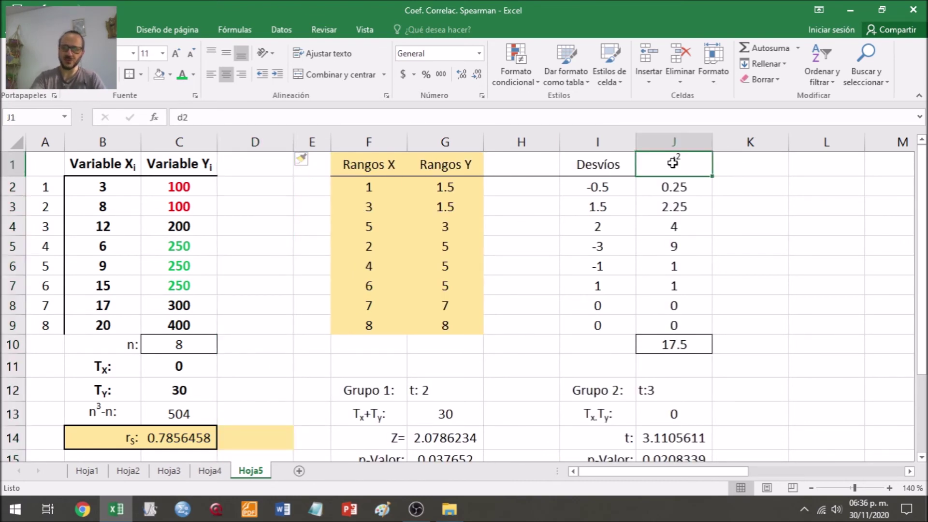
pyautogui.hotkey('ctrl', 'c')
pyautogui.press('Left')
pyautogui.press('Left')
pyautogui.press('Left')
pyautogui.press('Left')
pyautogui.press('Left')
pyautogui.press('Left')
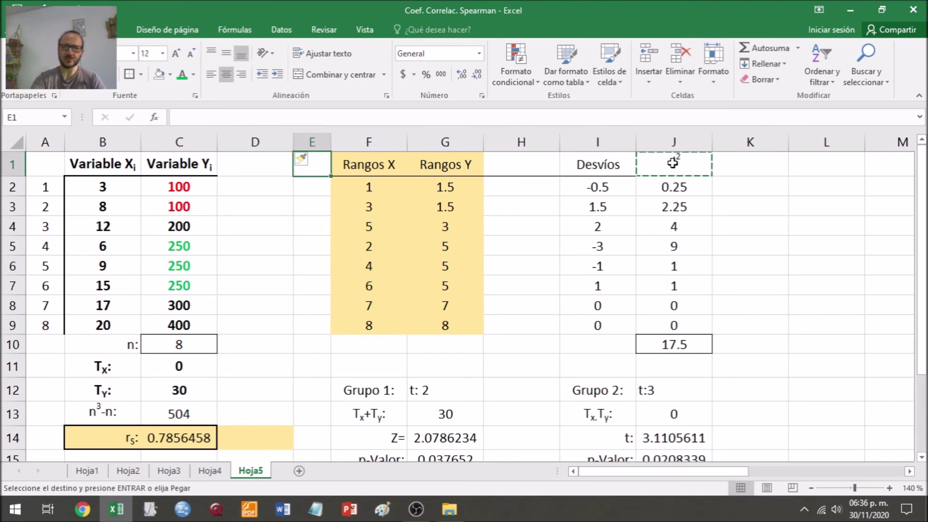
pyautogui.hotkey('ctrl', 'v')
pyautogui.press('Escape')
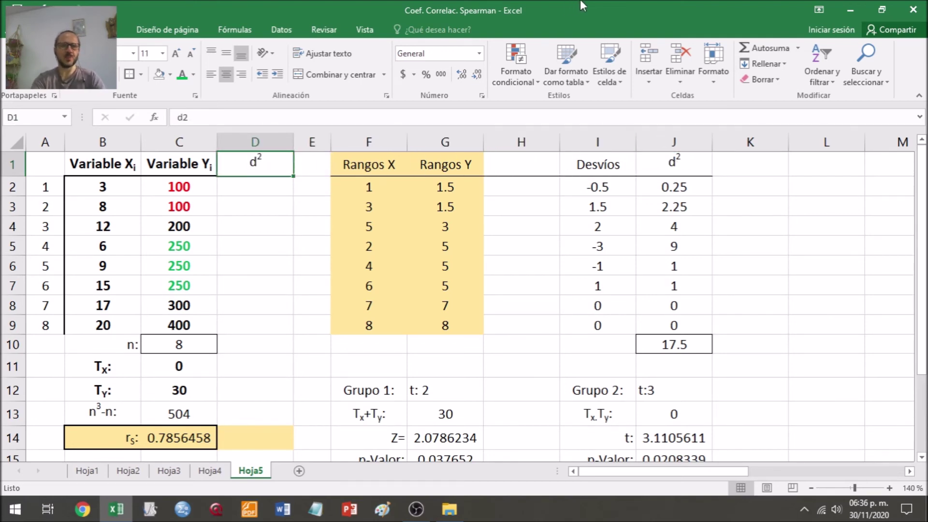
# - Add a bottom border to D1 and set the font colour of D2 to black
pyautogui.click(141, 74)
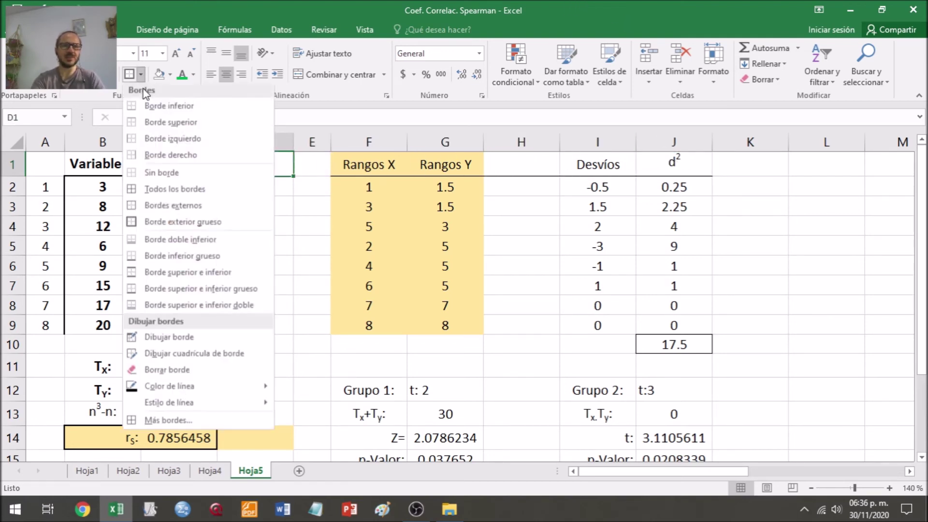
pyautogui.click(192, 108)
pyautogui.click(257, 186)
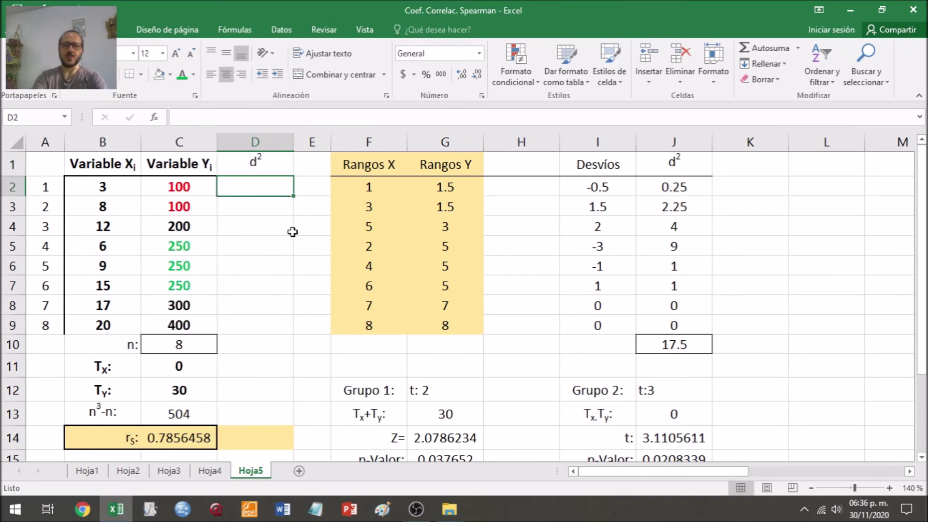
pyautogui.write('=')
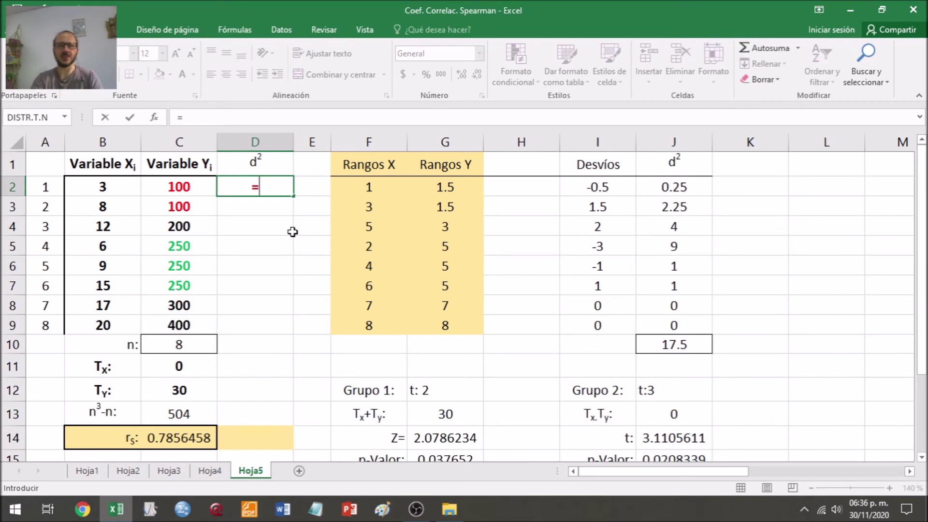
pyautogui.press('Escape')
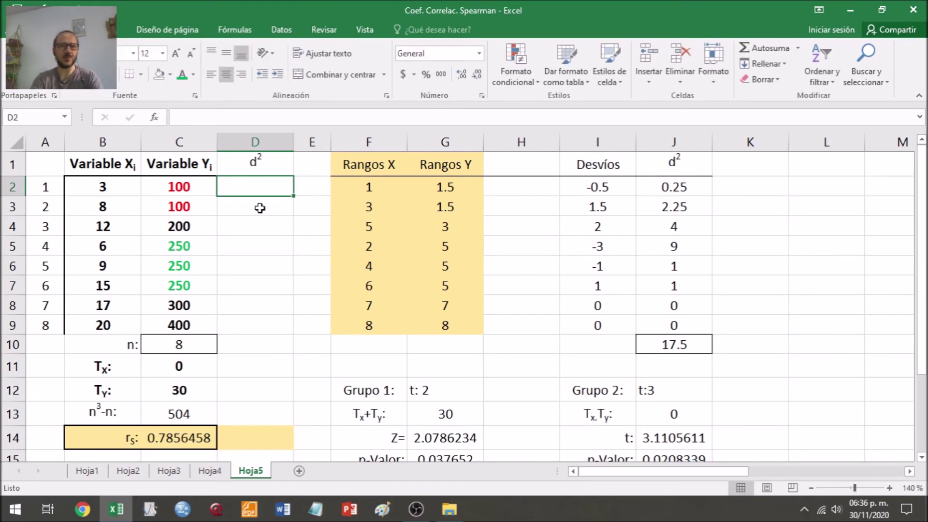
pyautogui.click(195, 78)
pyautogui.click(195, 132)
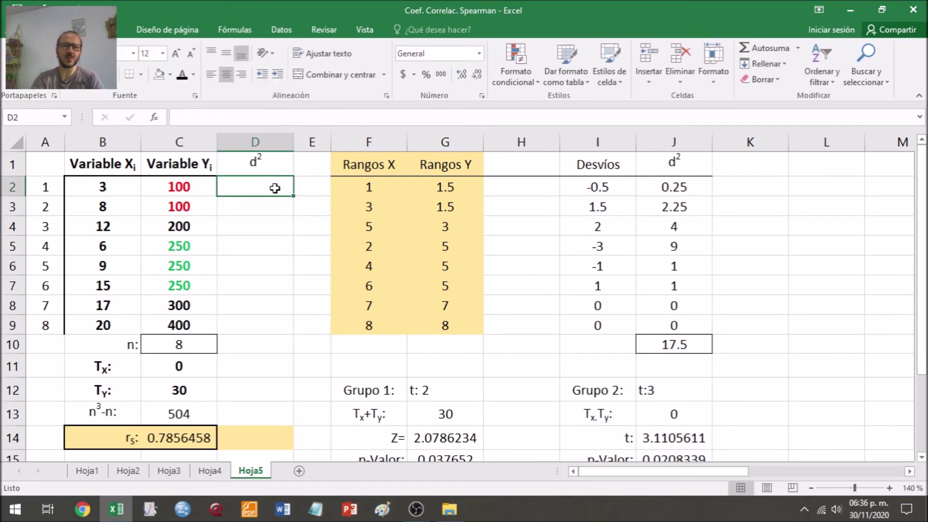
# - Start a formula in D2 with =JERARQUIA.MEDIA(B2,B2:B9,1) to rank the first X value in ascending order
pyautogui.write('=')
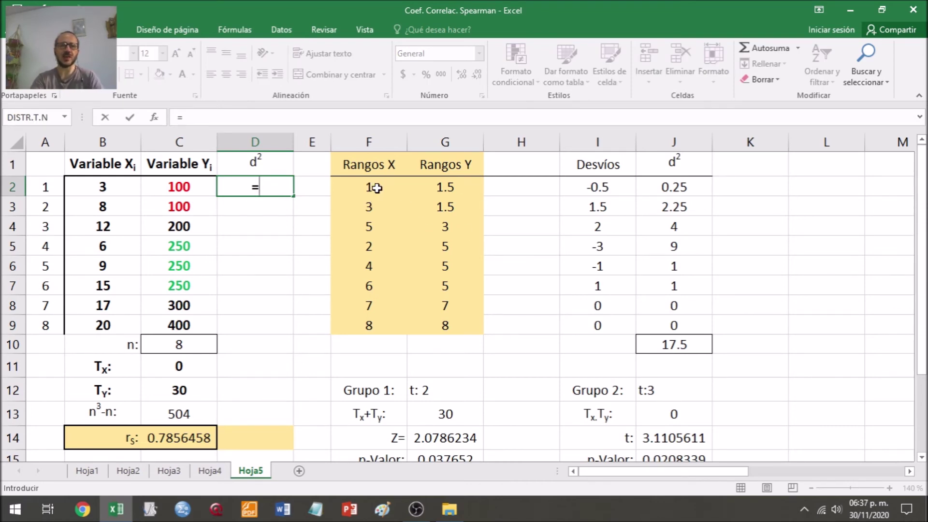
pyautogui.write('jer')
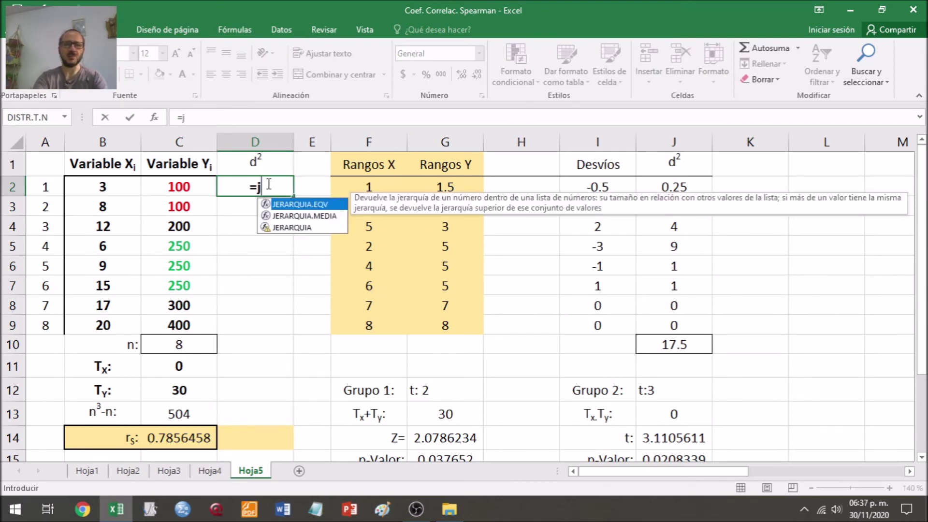
pyautogui.doubleClick(282, 215)
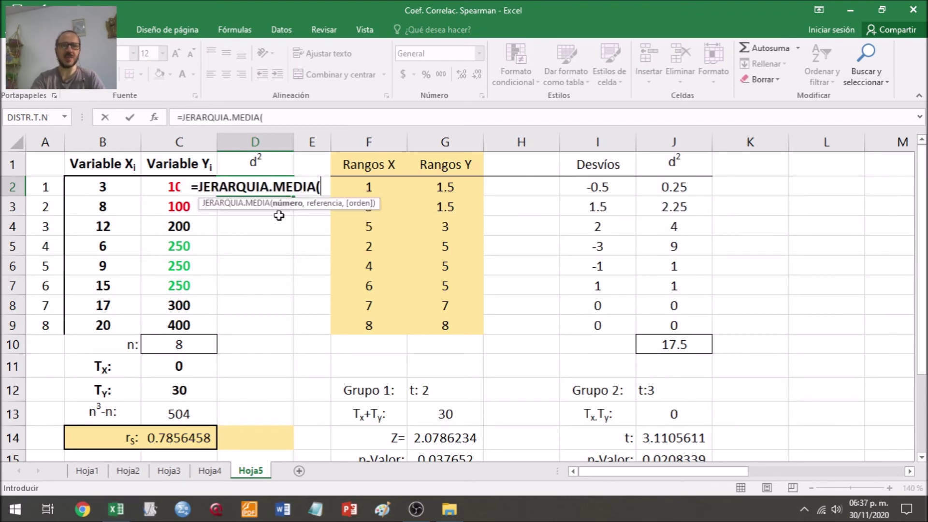
pyautogui.click(104, 187)
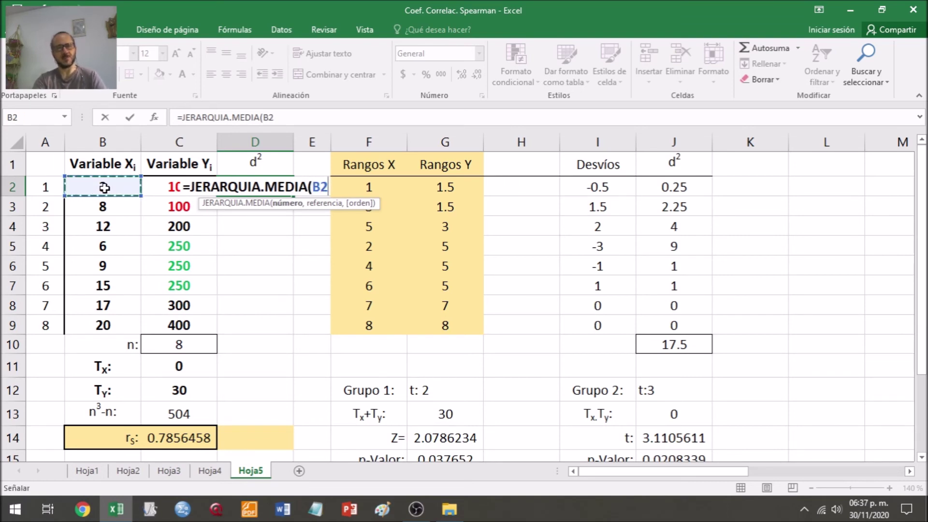
pyautogui.write(',')
pyautogui.moveTo(104, 187); pyautogui.dragTo(113, 319)
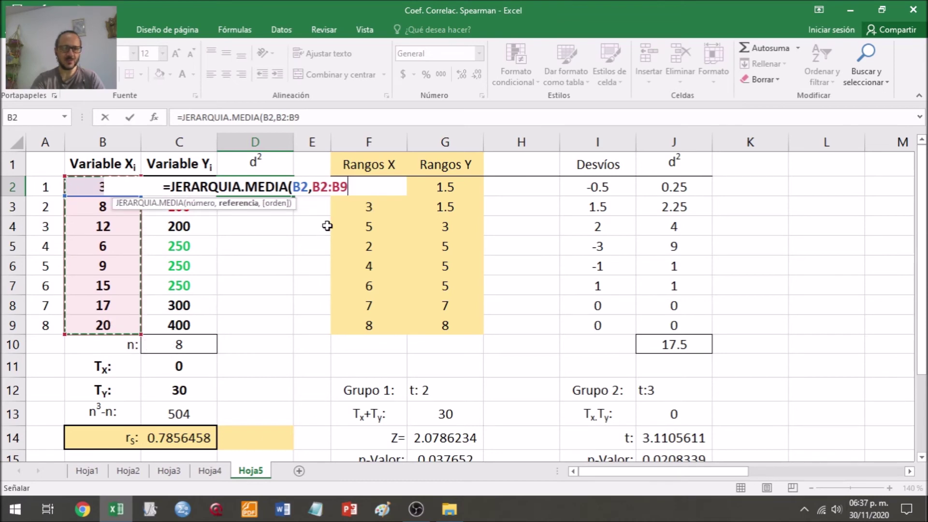
pyautogui.write(',1')
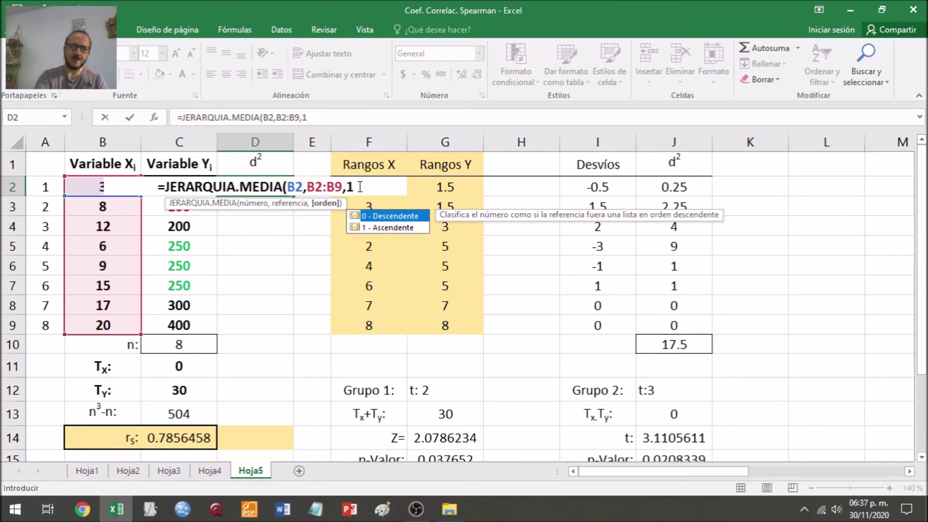
pyautogui.write(')')
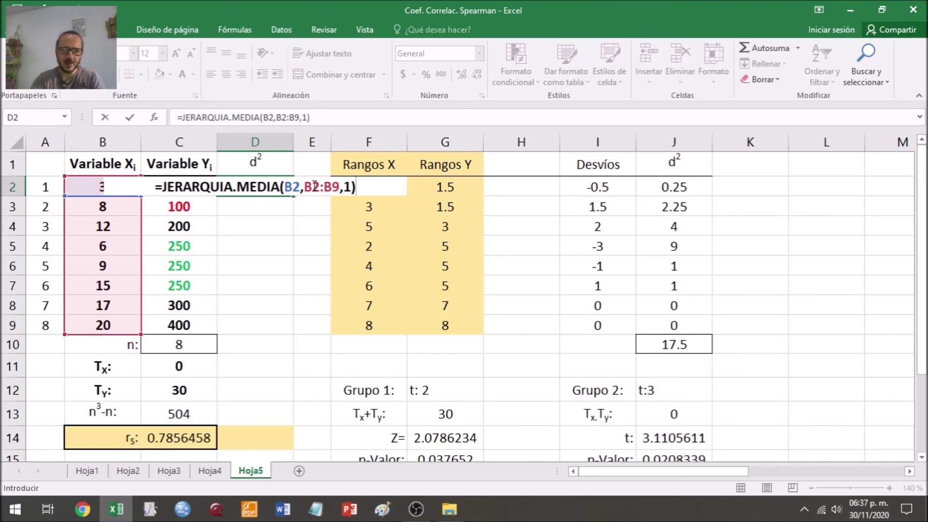
# - Lock the rows of the X reference range in the D2 formula as B$2:B$9
pyautogui.click(313, 185)
pyautogui.write('$2:B')
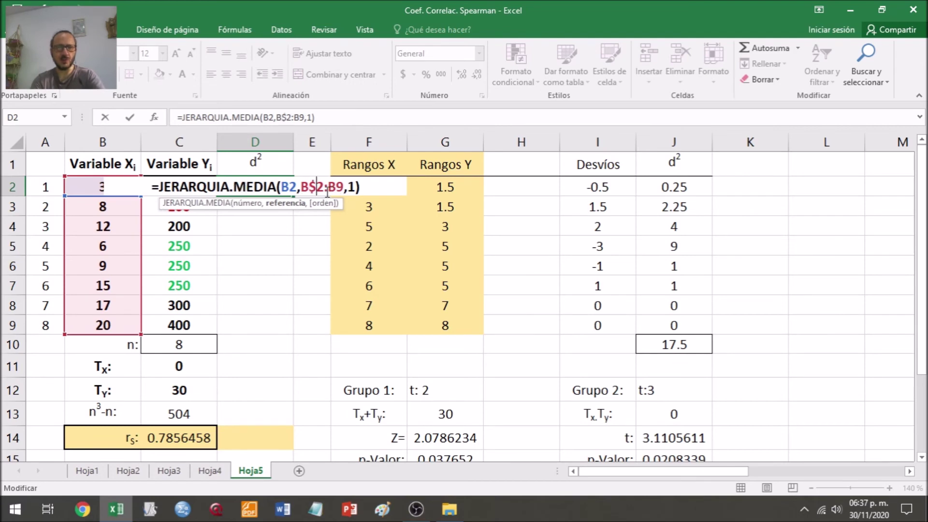
pyautogui.write('$')
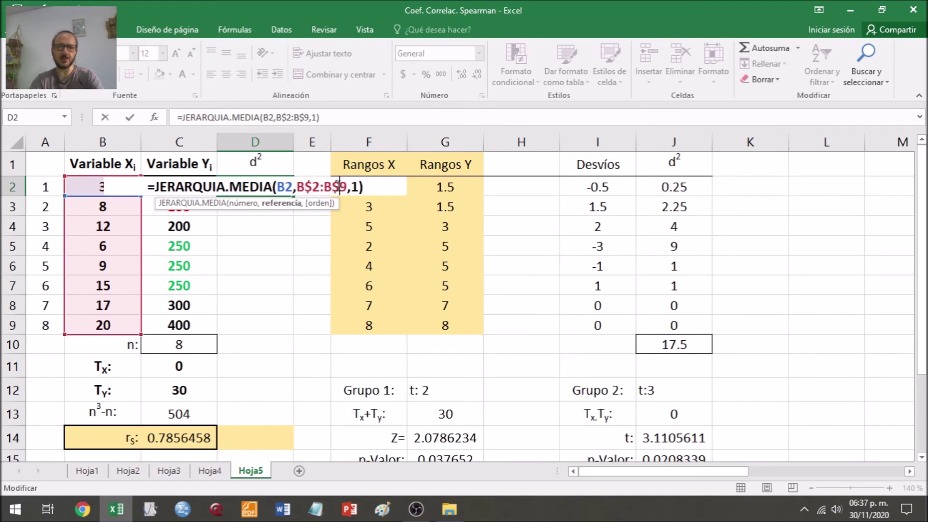
# - Append a minus sign and a second JERARQUIA.MEDIA function to the end of the D2 formula
pyautogui.click(369, 188)
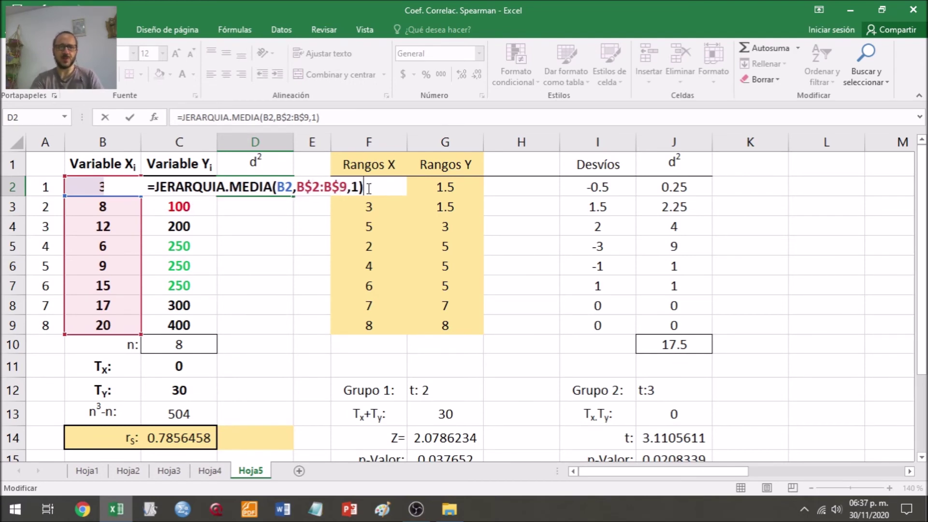
pyautogui.write('-')
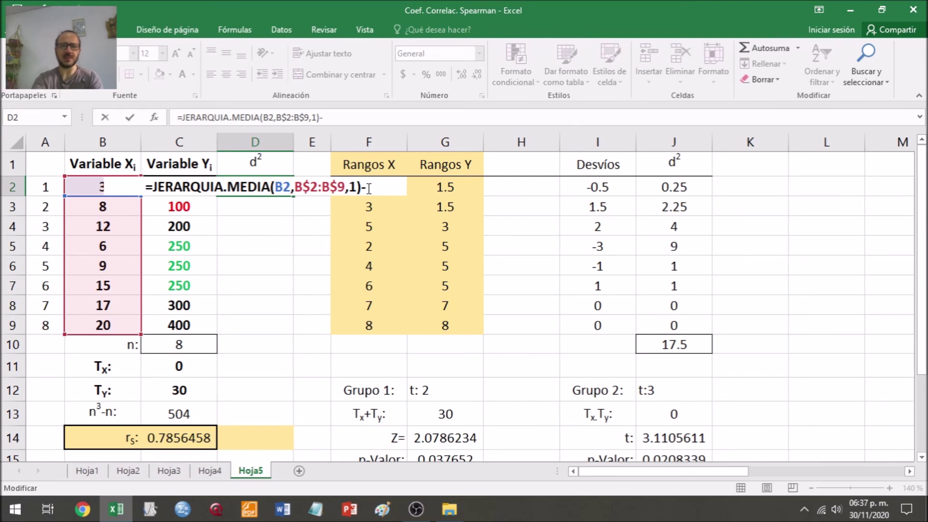
pyautogui.write('jer')
pyautogui.press('Down')
pyautogui.press('Down')
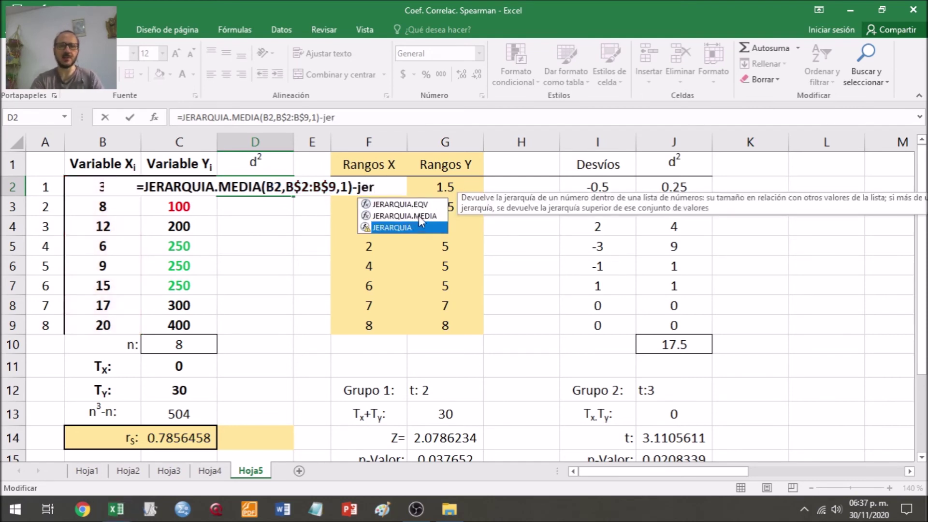
pyautogui.press('Tab')
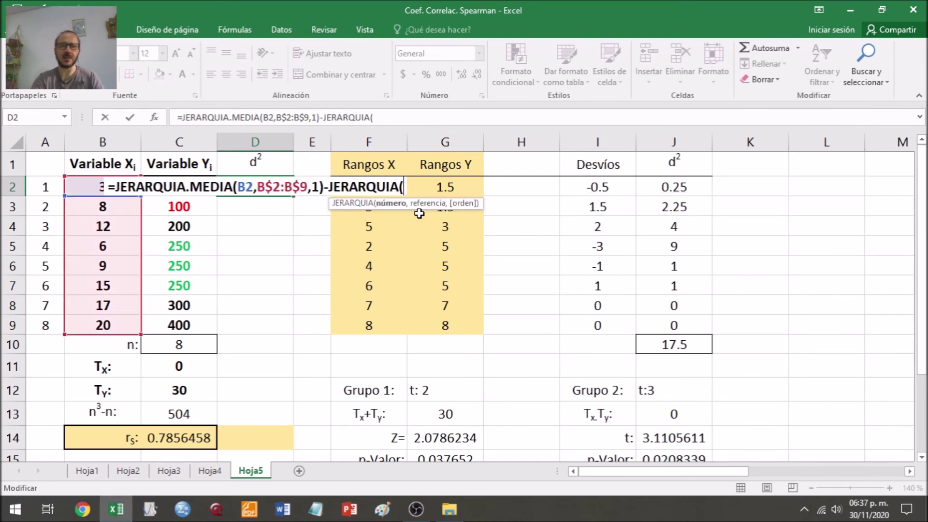
pyautogui.click(401, 186)
pyautogui.write('.media')
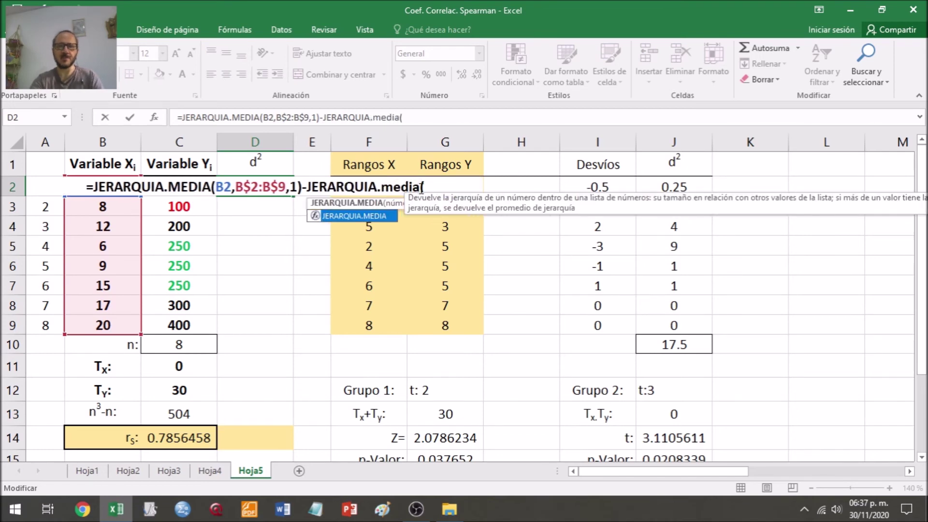
pyautogui.press('Right')
# - Give the second JERARQUIA.MEDIA function the arguments C2,C2:C9,1 and close its parenthesis
pyautogui.click(168, 209)
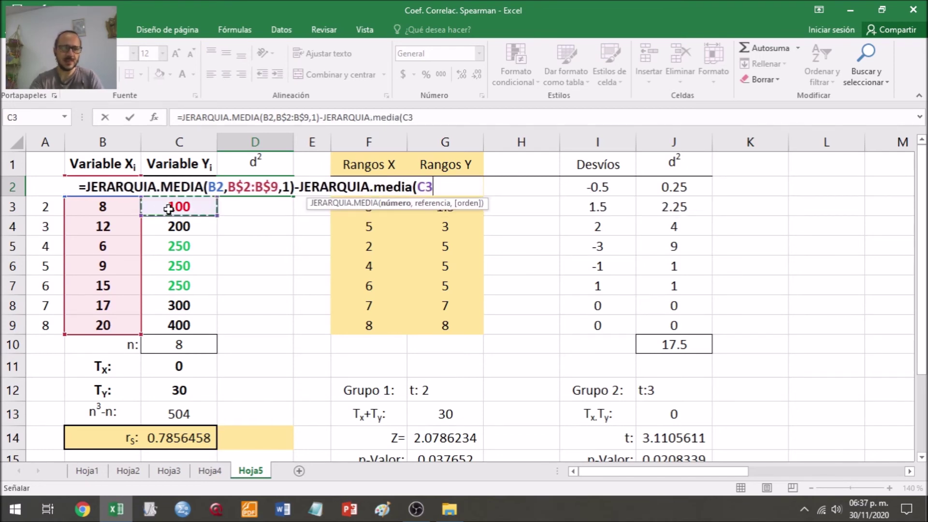
pyautogui.click(181, 195)
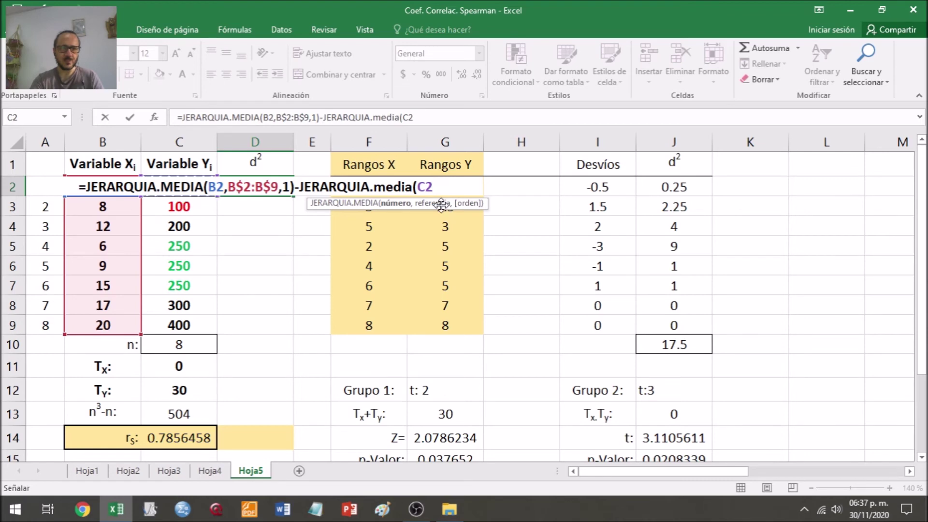
pyautogui.click(444, 179)
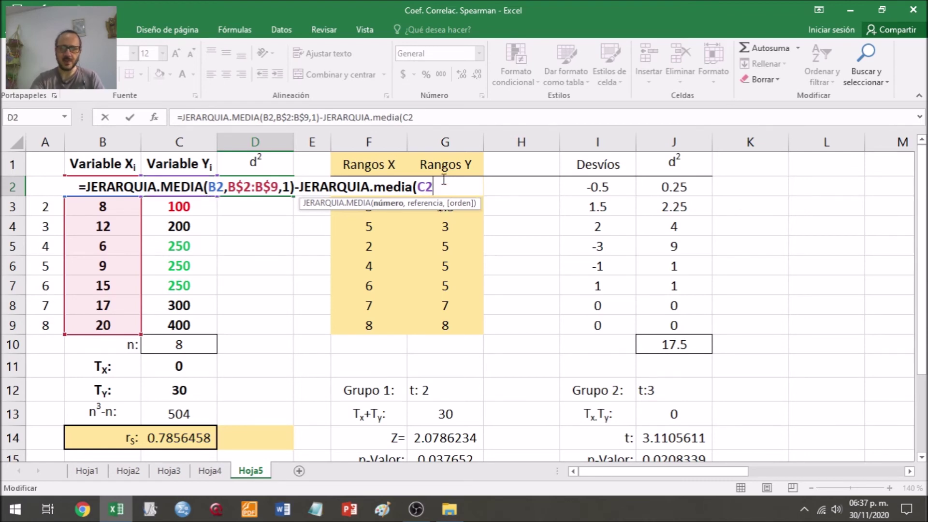
pyautogui.write(',')
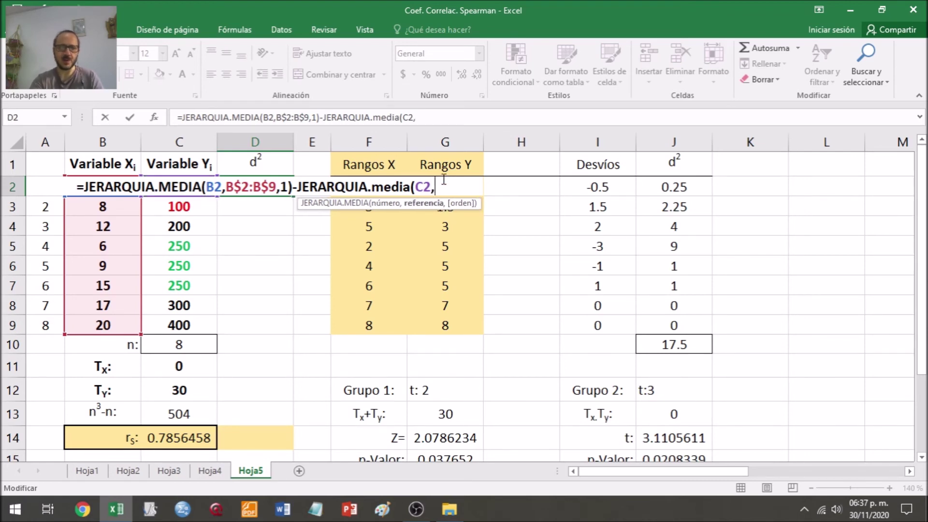
pyautogui.click(199, 323)
pyautogui.moveTo(195, 275); pyautogui.dragTo(179, 193)
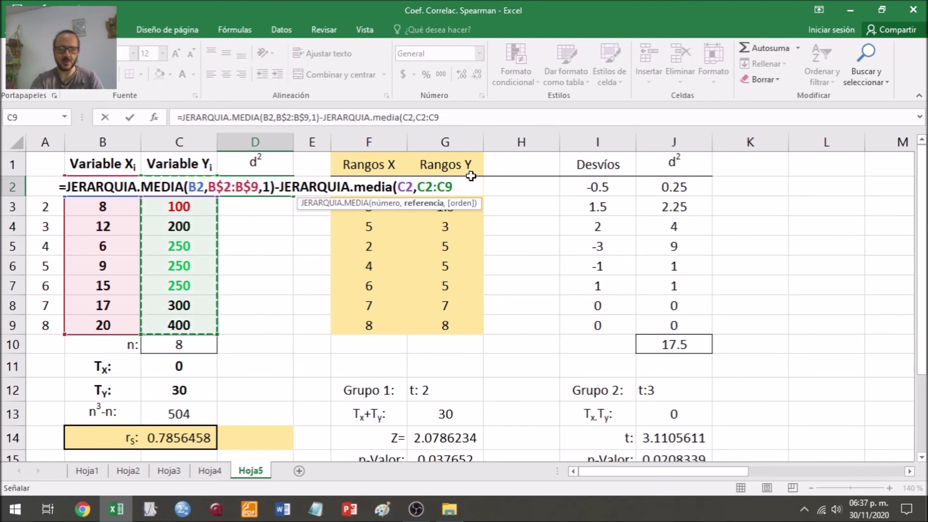
pyautogui.write(',1')
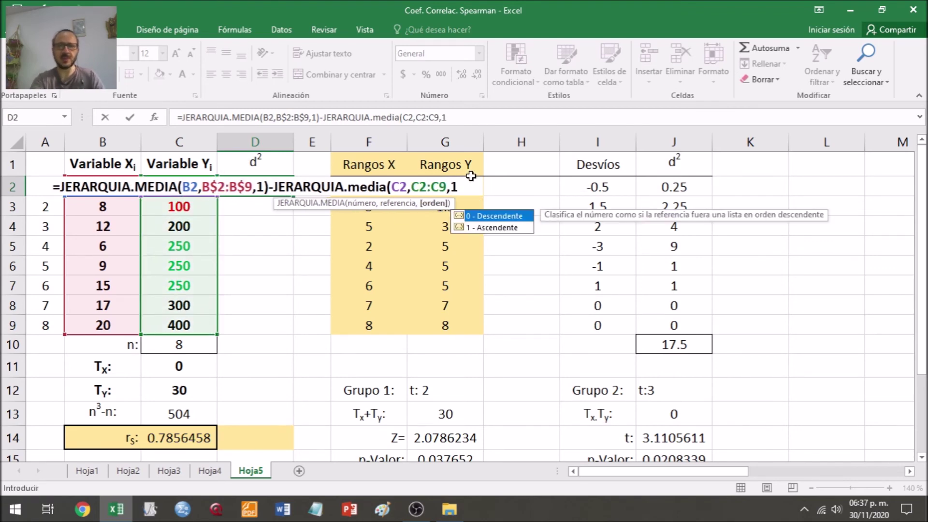
pyautogui.write(')')
# - Lock the rows of the Y reference range in the D2 formula as C$2:C$9
pyautogui.click(420, 189)
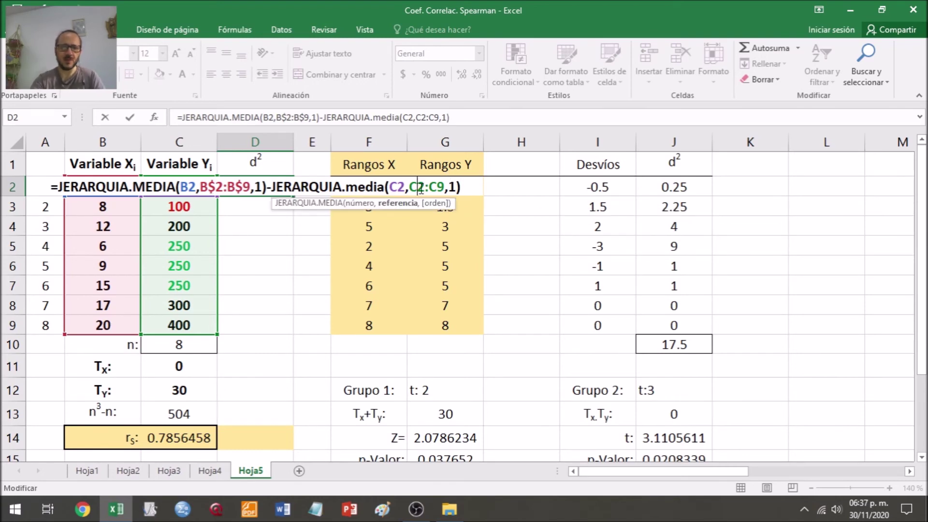
pyautogui.write('$')
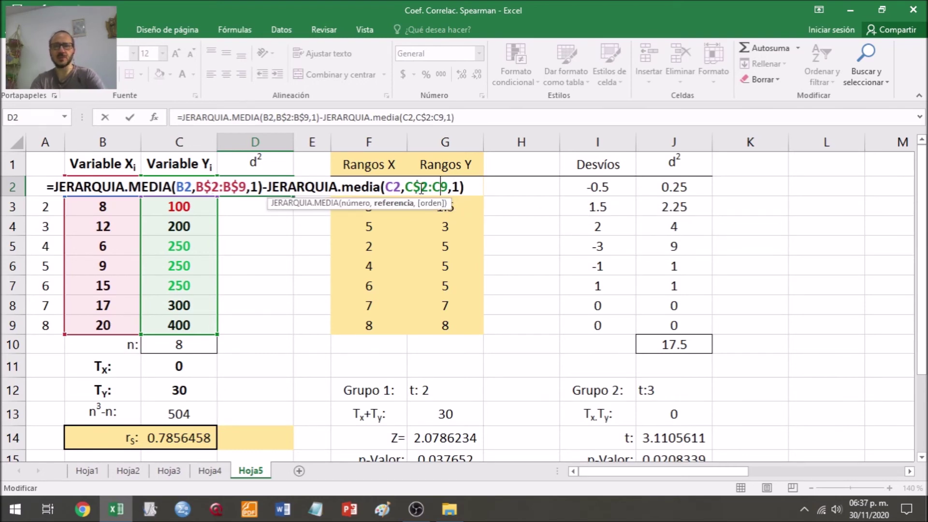
pyautogui.press('Right')
pyautogui.press('Right')
pyautogui.press('Right')
pyautogui.write('$')
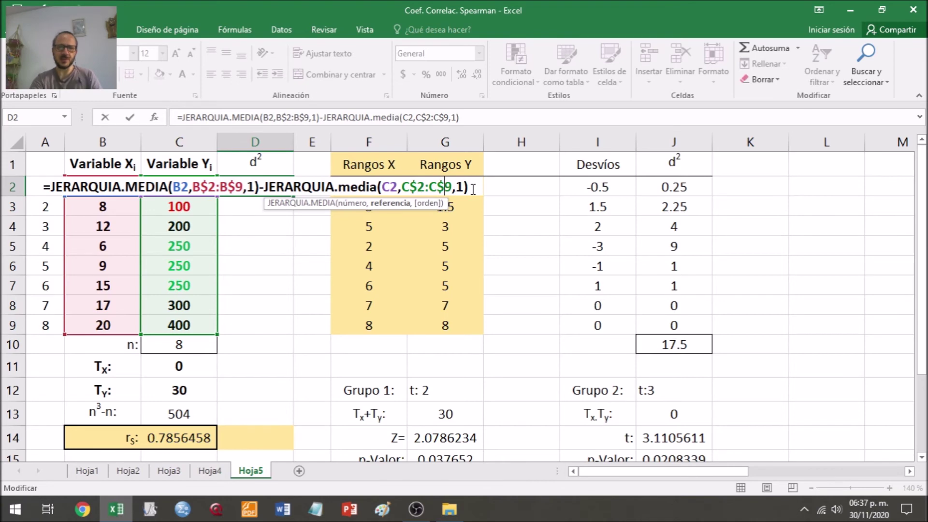
# - Wrap the D2 rank difference in the POTENCIA function with exponent 2 and commit the formula
pyautogui.press('End')
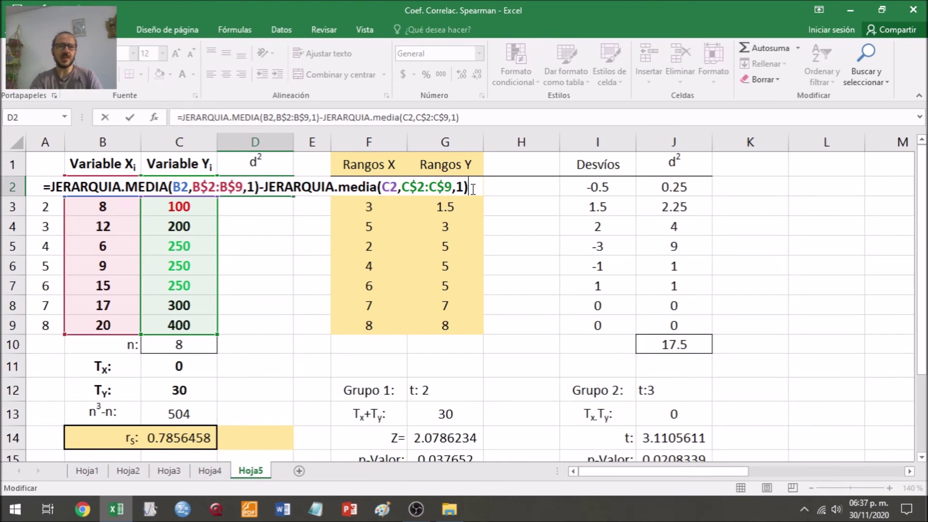
pyautogui.click(470, 121)
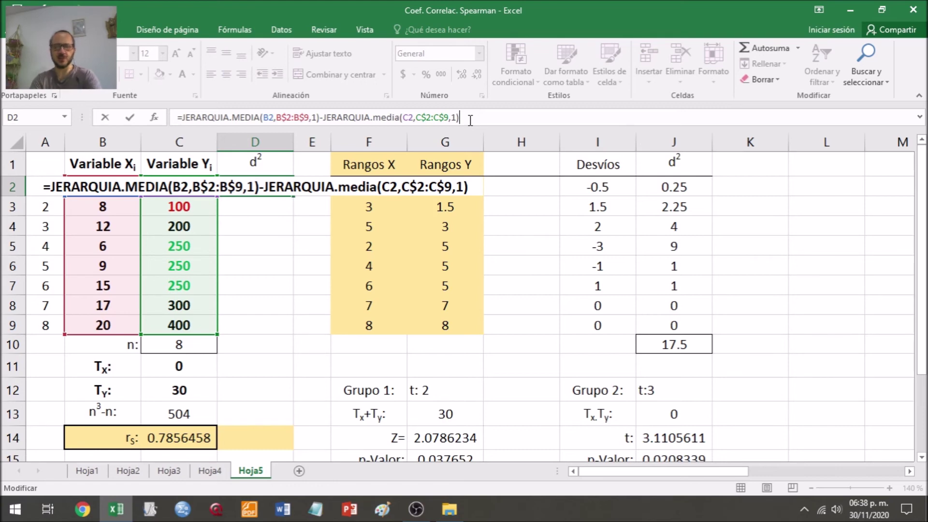
pyautogui.write(')')
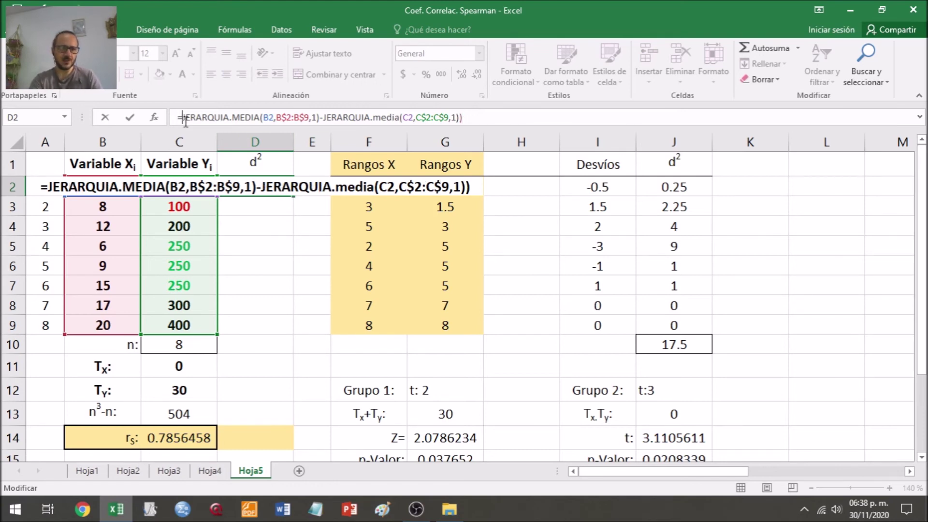
pyautogui.write('(')
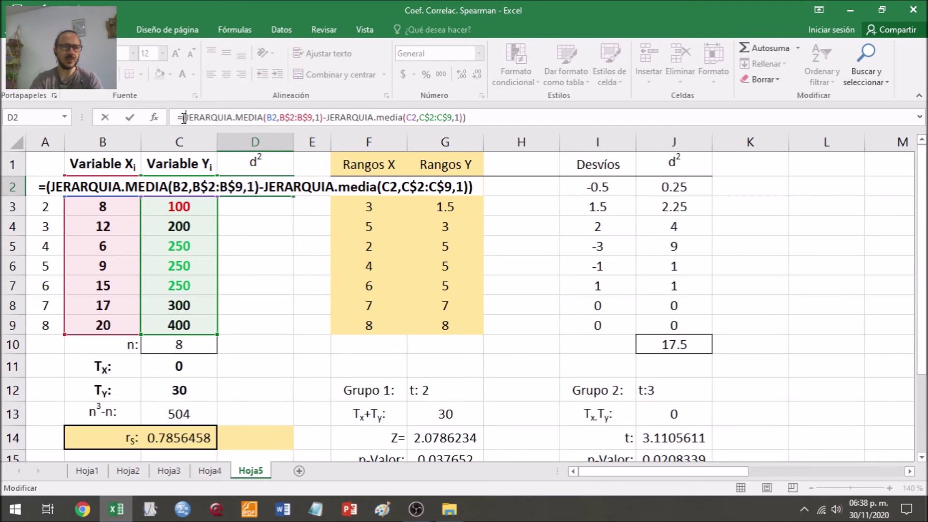
pyautogui.write('potenci')
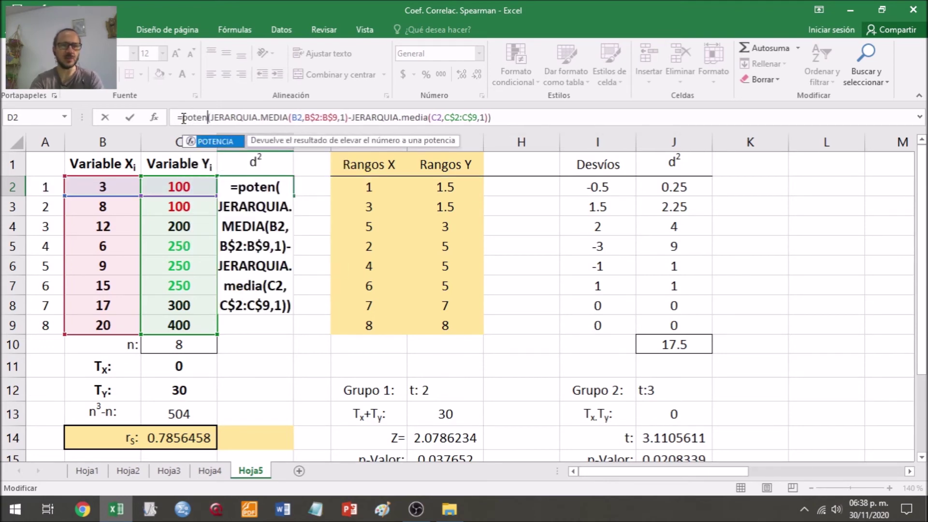
pyautogui.write('a')
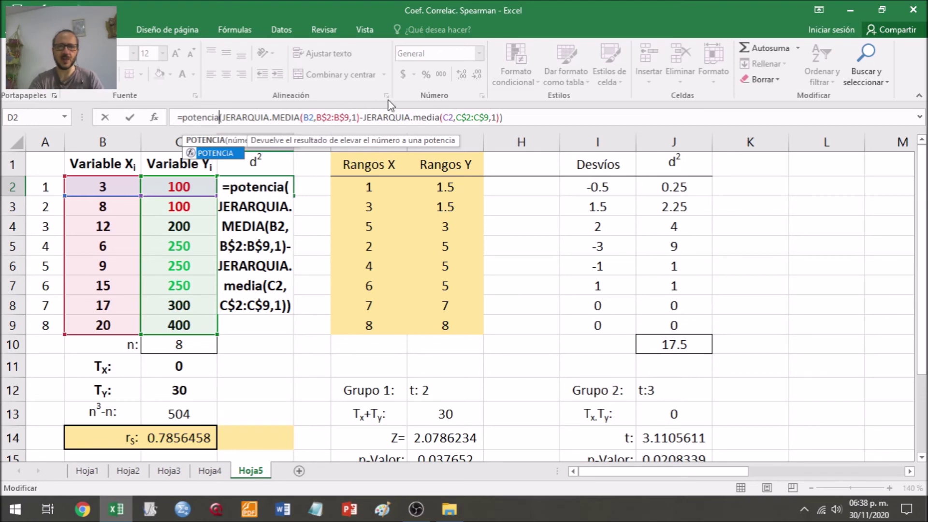
pyautogui.click(500, 117)
pyautogui.write(',2')
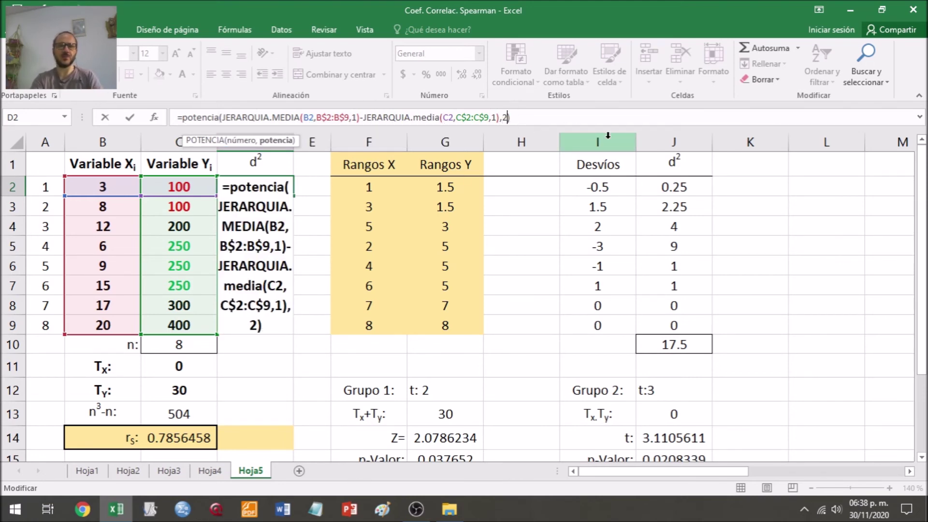
pyautogui.press('Return')
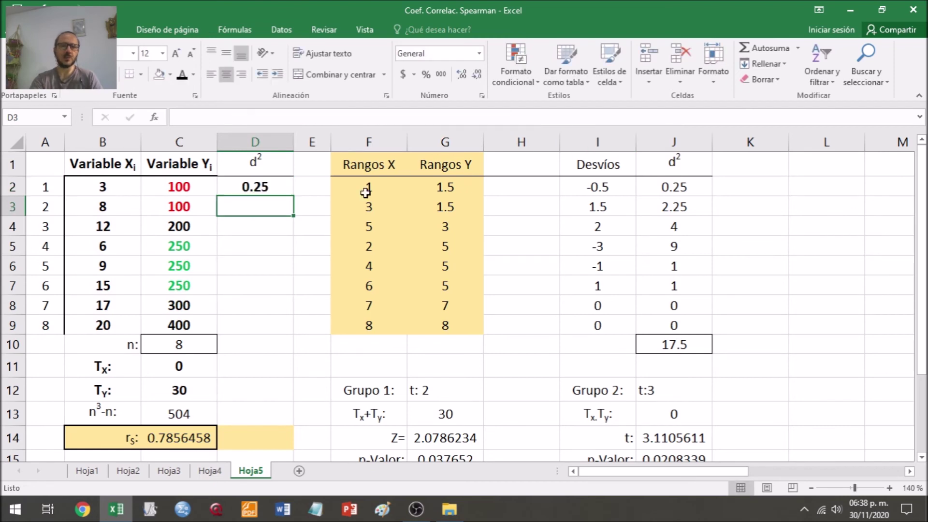
# - Fill the D2 formula down through D9 and compare the results with the d² values in J2:J9
pyautogui.click(285, 185)
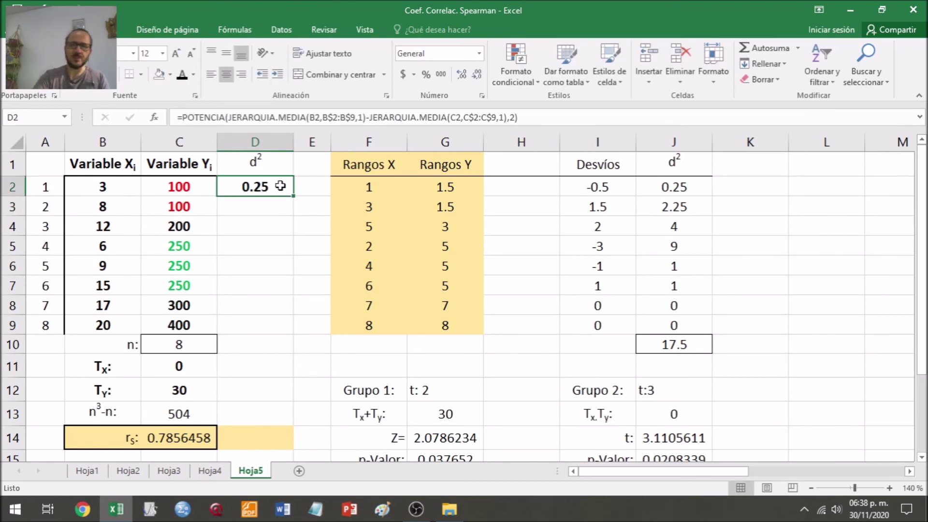
pyautogui.moveTo(296, 195); pyautogui.dragTo(284, 334)
pyautogui.click(409, 346)
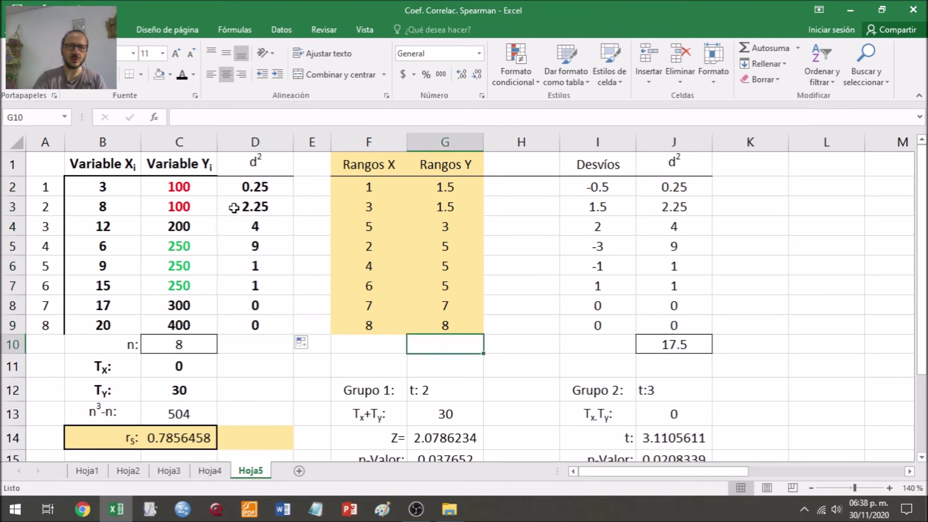
pyautogui.moveTo(676, 184); pyautogui.dragTo(673, 321)
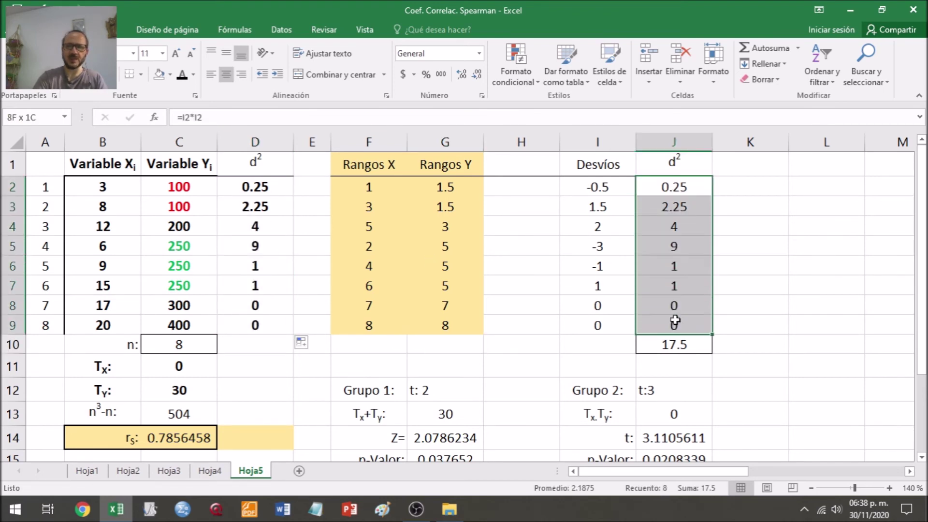
# - Apply all borders to D10 and sum D2:D9 in it with SUMA
pyautogui.click(248, 340)
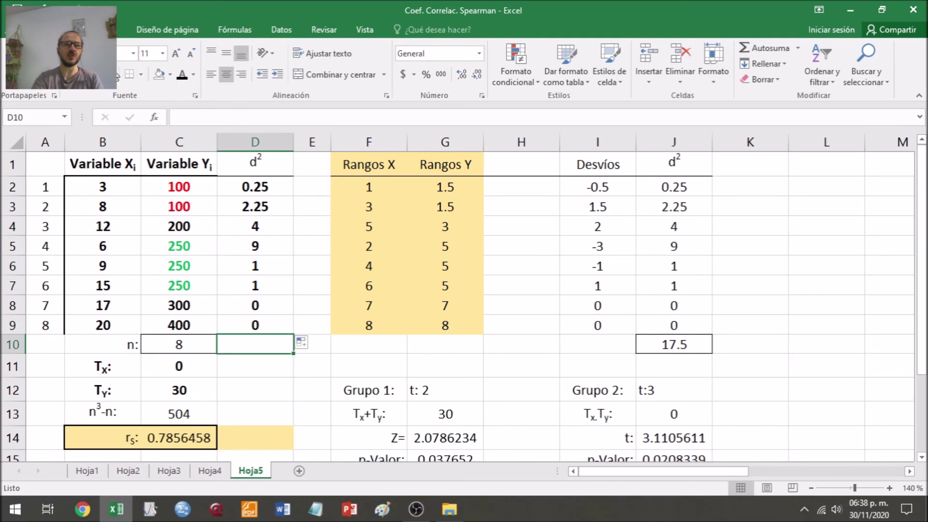
pyautogui.click(140, 75)
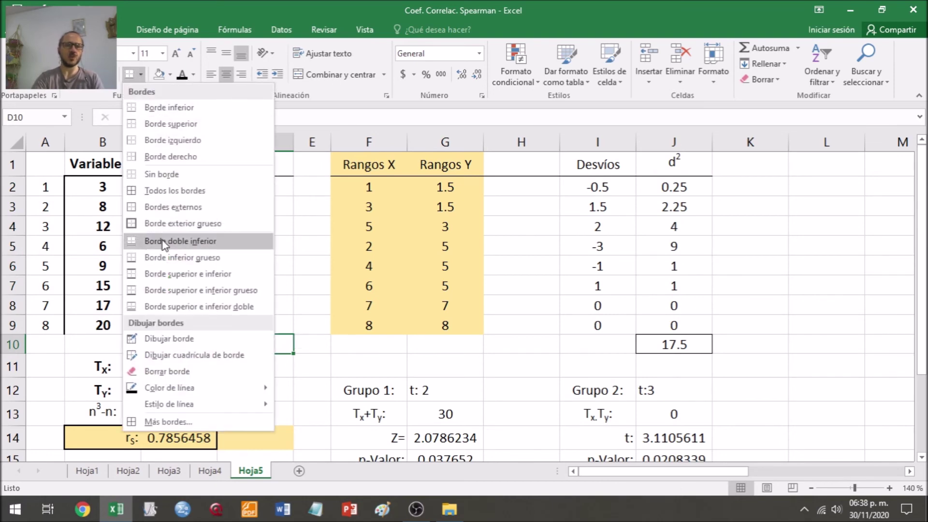
pyautogui.click(178, 189)
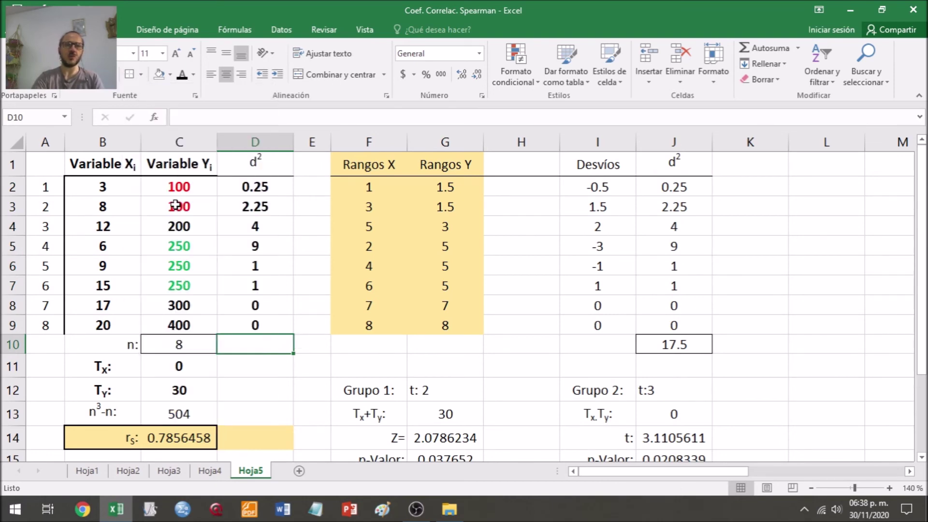
pyautogui.click(779, 56)
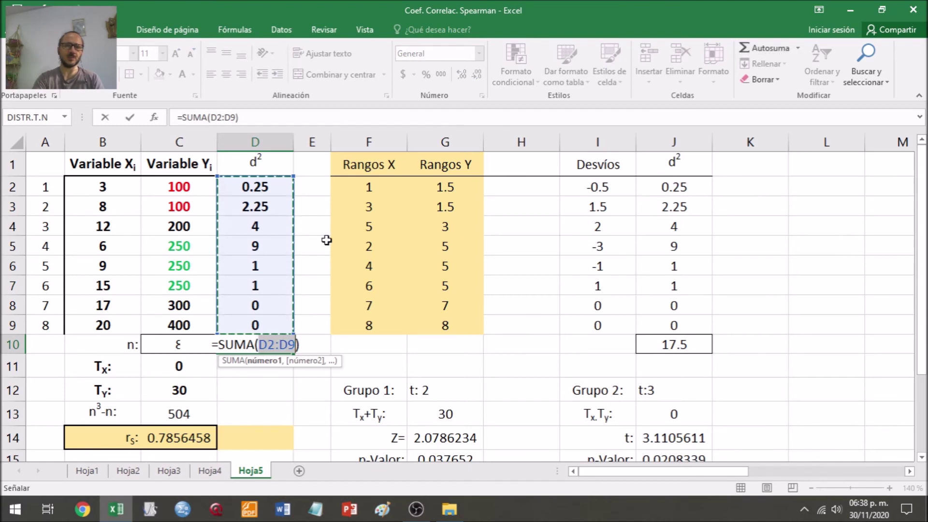
pyautogui.press('Return')
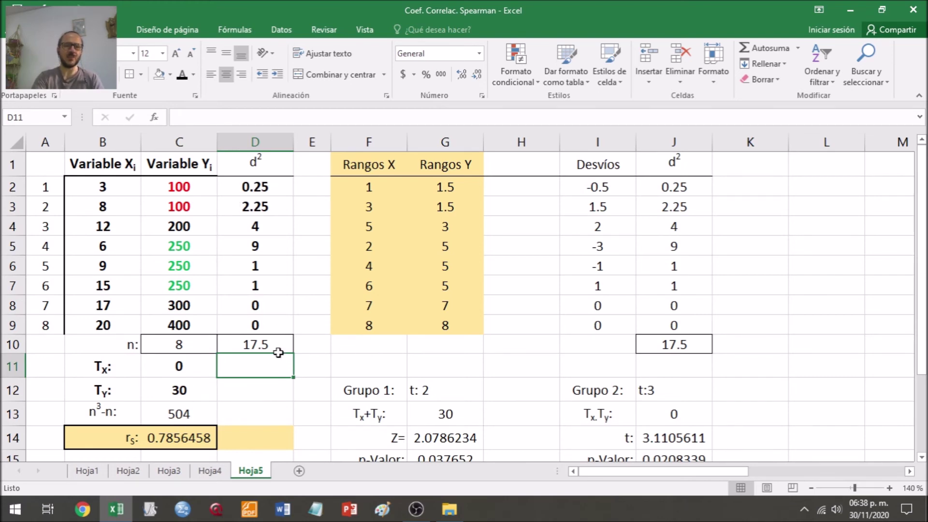
# - Replace the J10 reference in the C14 rₛ formula with D10
pyautogui.click(202, 431)
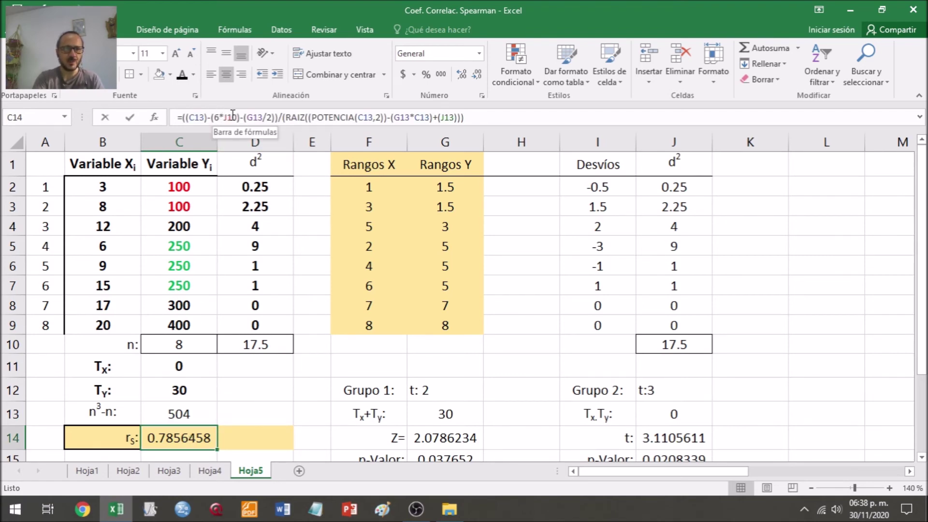
pyautogui.click(237, 117)
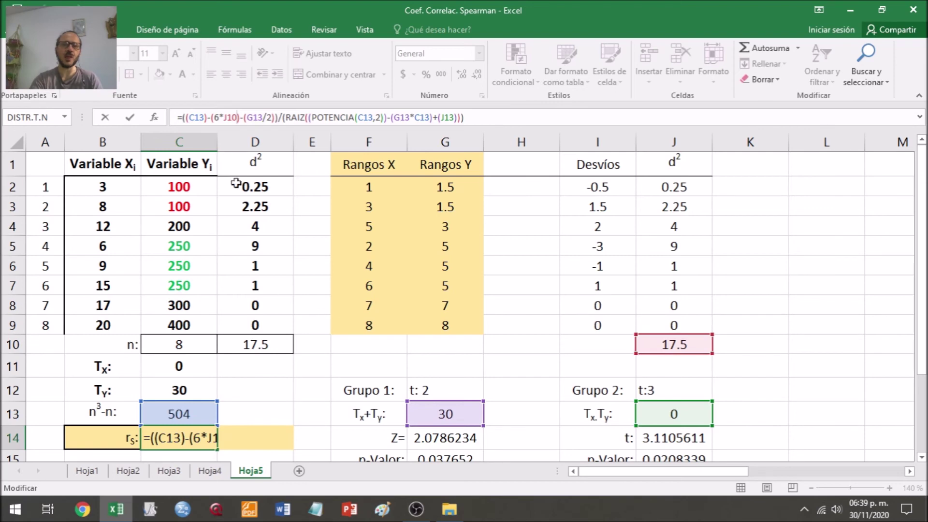
pyautogui.press('BackSpace')
pyautogui.press('BackSpace')
pyautogui.press('BackSpace')
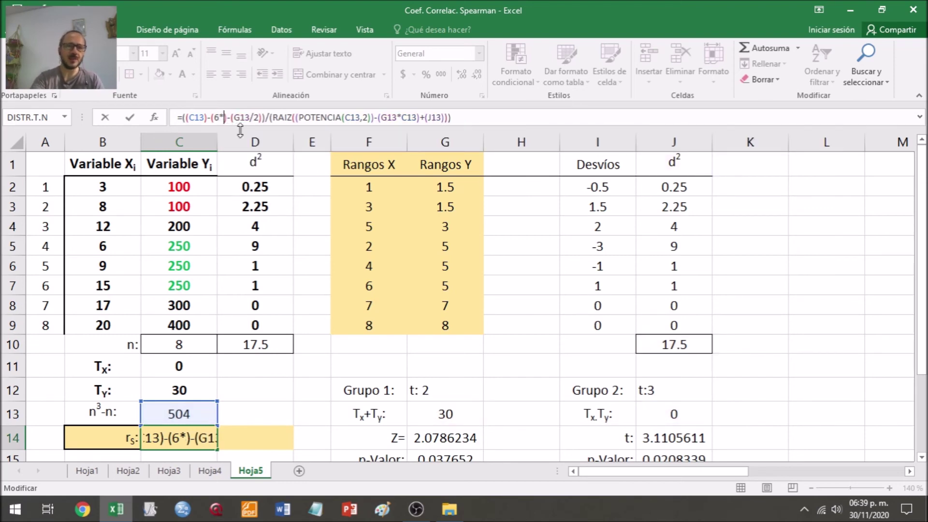
pyautogui.click(262, 340)
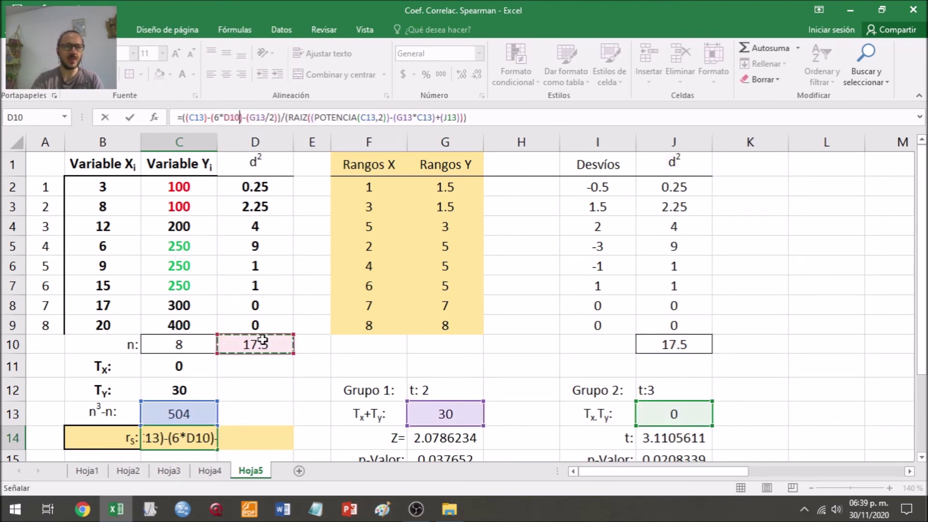
pyautogui.press('Return')
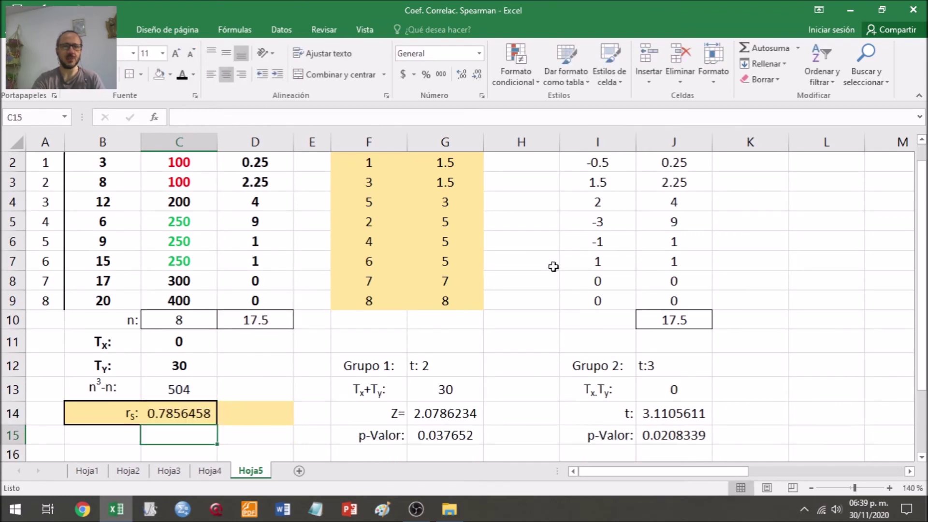
# - Clear the contents, fill colour and borders of the auxiliary ranks and deviations table in F1:J10
pyautogui.moveTo(689, 319); pyautogui.dragTo(364, 158)
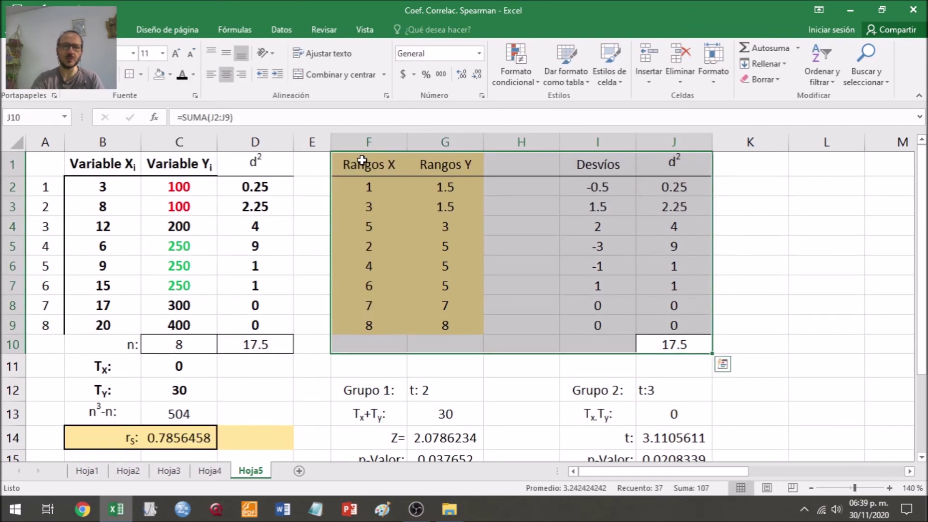
pyautogui.click(159, 74)
pyautogui.press('Delete')
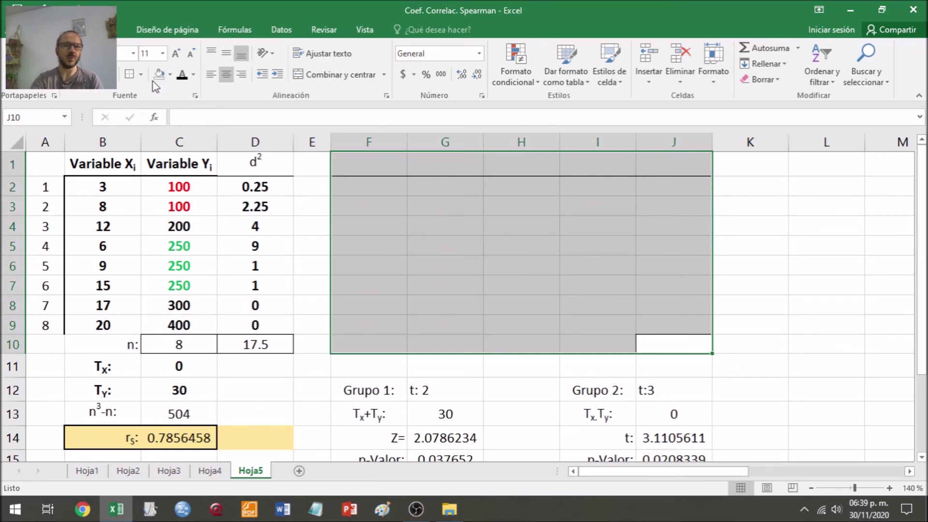
pyautogui.click(140, 75)
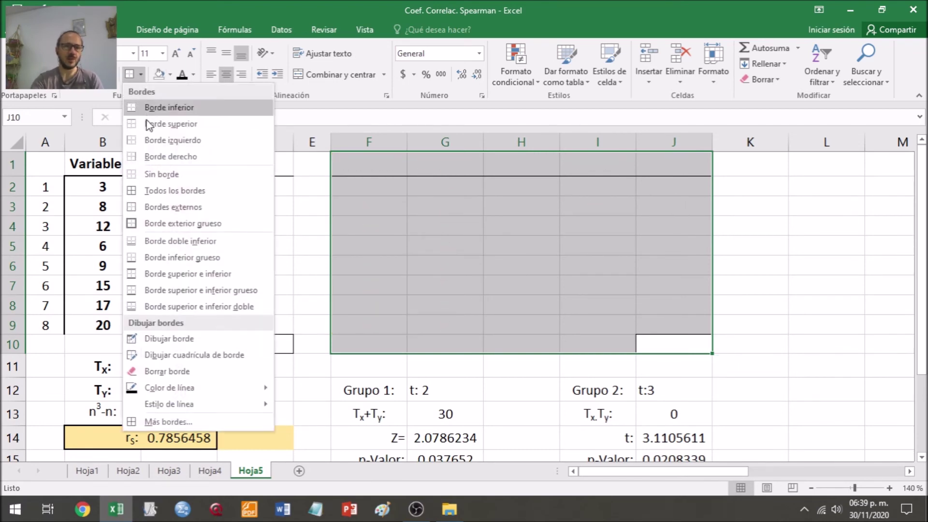
pyautogui.click(154, 172)
pyautogui.click(554, 261)
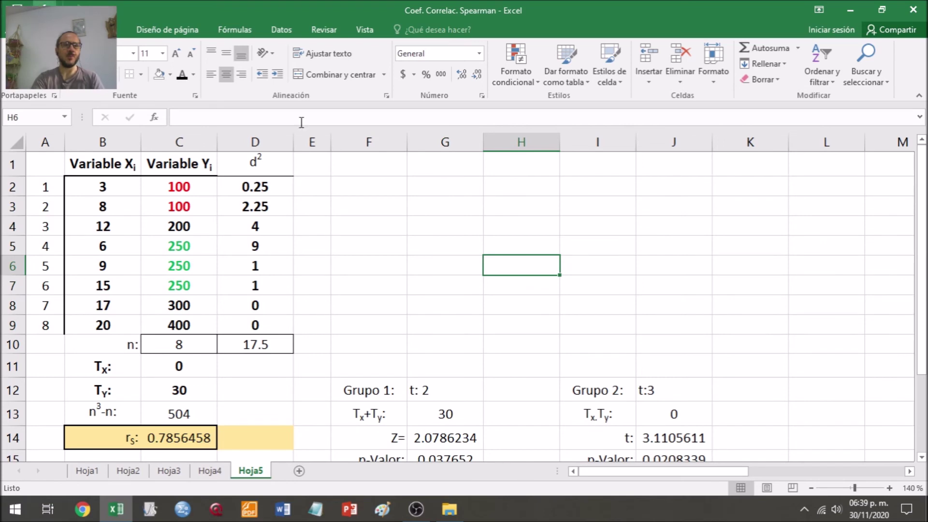
# - Shift the Z and t formula picture aside and move the T_Var formula picture next to the data, over columns I to K
pyautogui.click(598, 317)
pyautogui.press('Right')
pyautogui.press('Right')
pyautogui.press('Right')
pyautogui.press('Right')
pyautogui.press('Right')
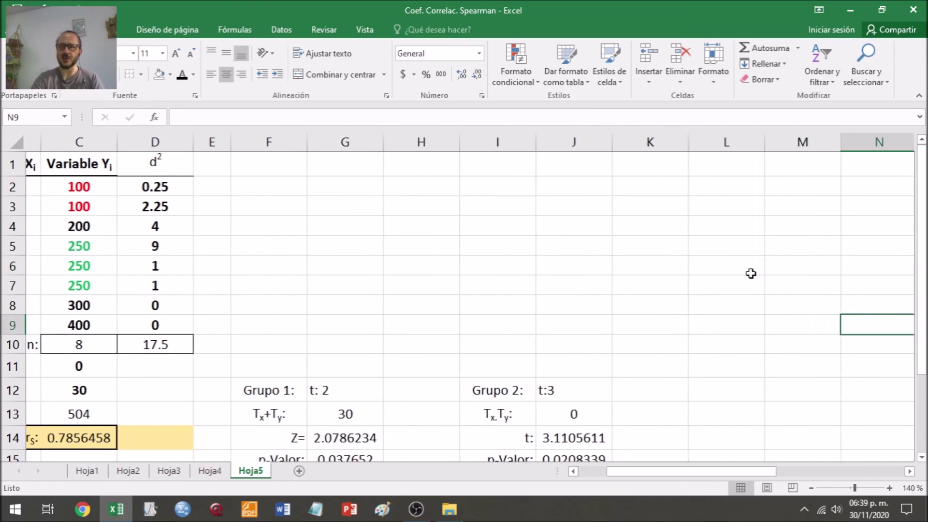
pyautogui.hscroll(4, 750, 274)
pyautogui.click(883, 221)
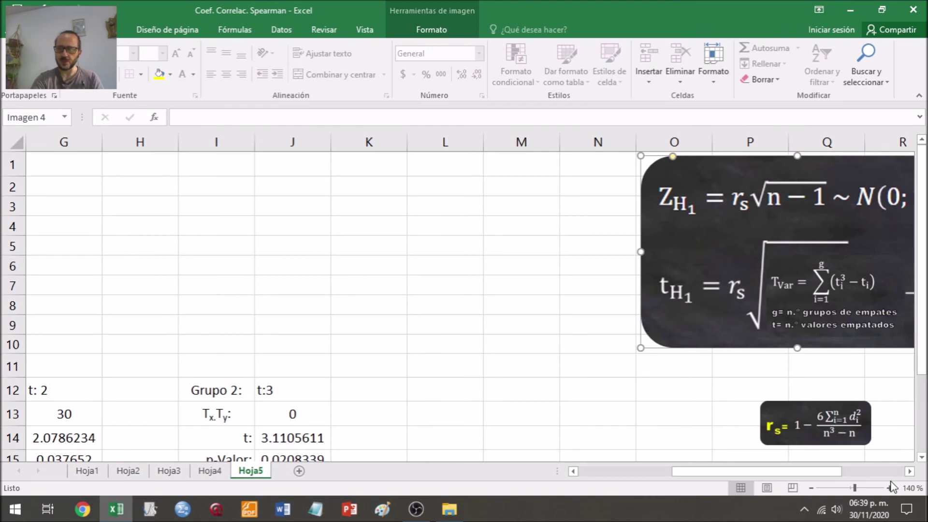
pyautogui.hscroll(3, 908, 471)
pyautogui.moveTo(631, 263); pyautogui.dragTo(804, 315)
pyautogui.moveTo(631, 281); pyautogui.dragTo(643, 300)
pyautogui.moveTo(788, 374); pyautogui.dragTo(95, 224)
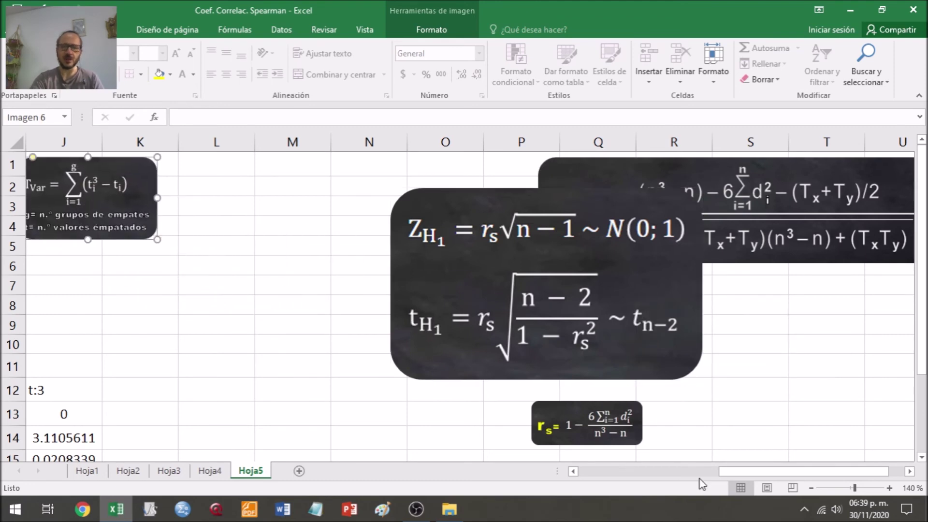
pyautogui.click(600, 472)
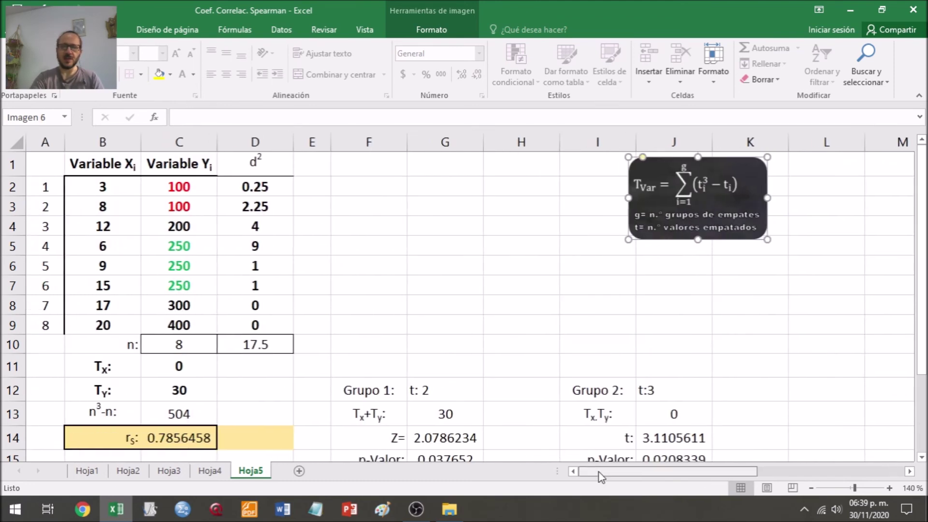
# - Enlarge the T_Var formula picture to cover about columns I to M and rows 1 to 10, adjusting its position slightly
pyautogui.moveTo(767, 239); pyautogui.dragTo(841, 322)
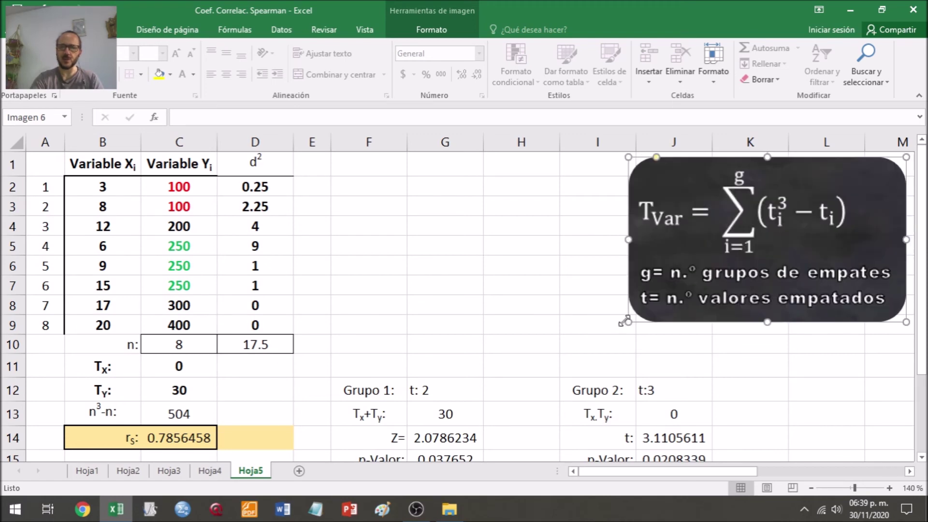
pyautogui.moveTo(627, 322); pyautogui.dragTo(575, 354)
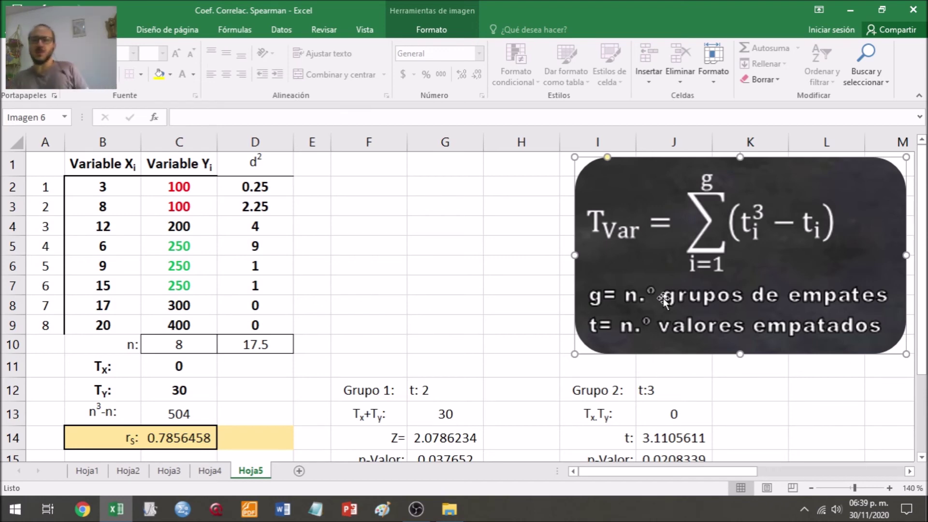
pyautogui.moveTo(663, 297); pyautogui.dragTo(663, 296)
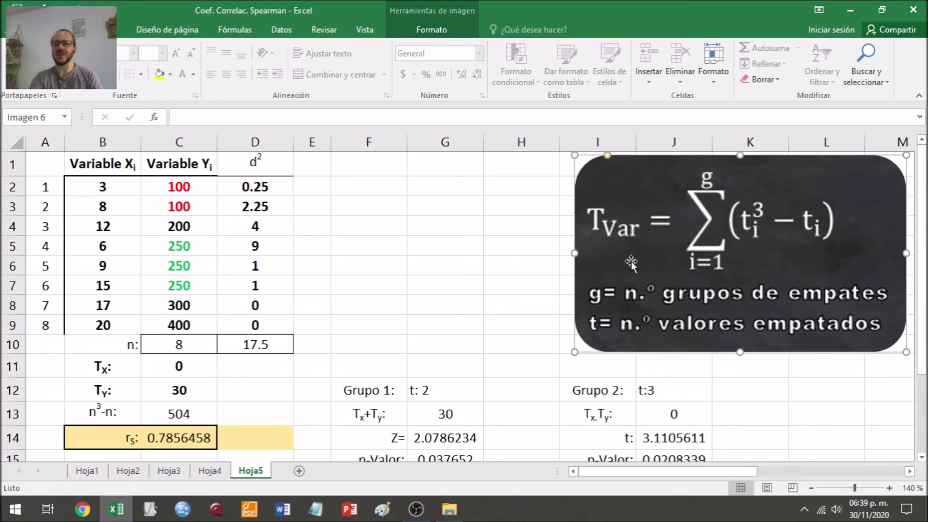
pyautogui.moveTo(632, 262); pyautogui.dragTo(657, 262)
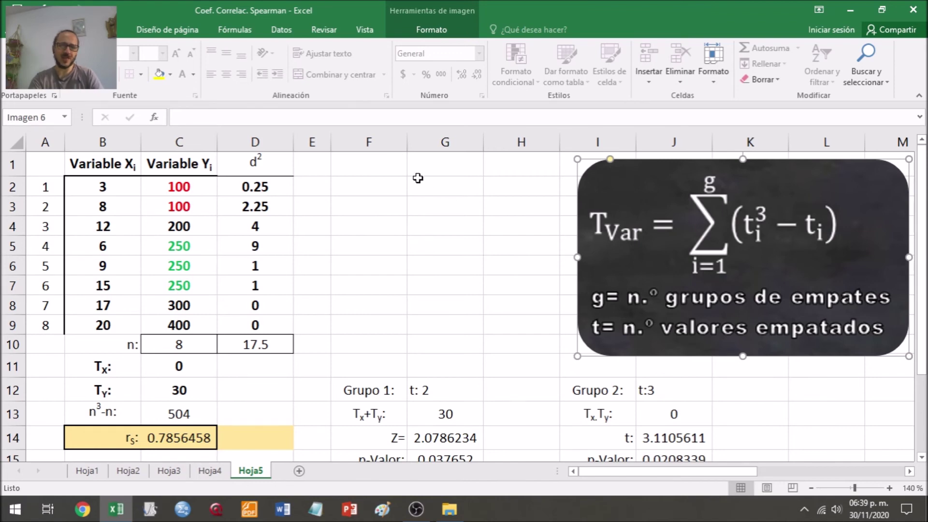
pyautogui.click(457, 192)
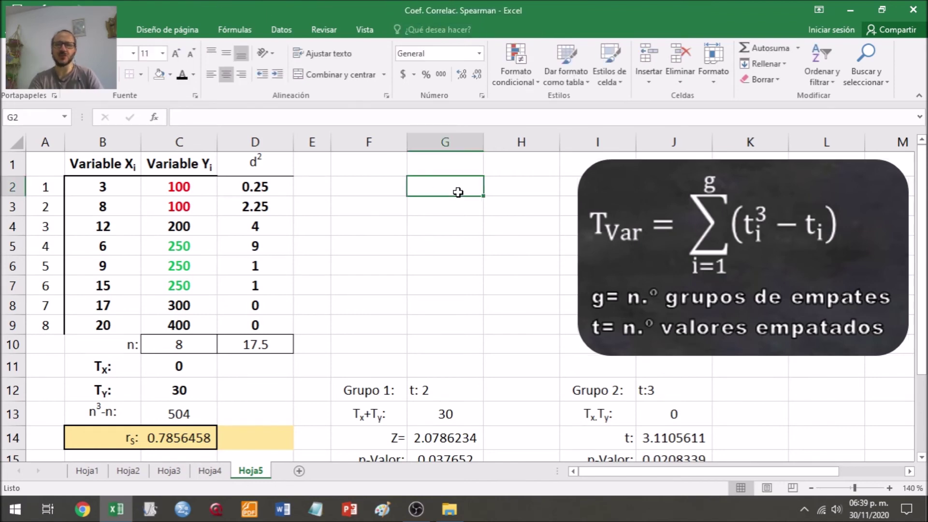
pyautogui.click(624, 239)
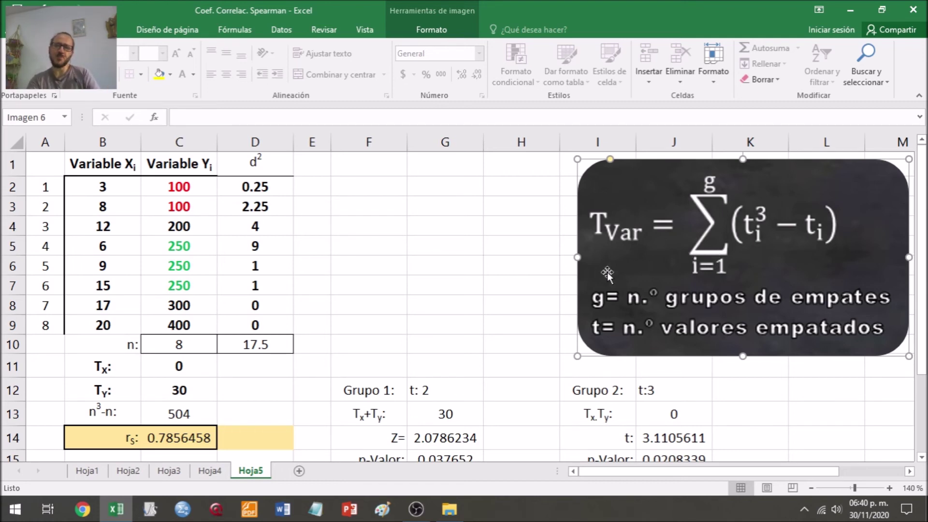
# - Shrink the T_Var formula picture to span from the middle of column I to column M over rows 1 to 9, nudging it upward
pyautogui.moveTo(578, 356); pyautogui.dragTo(628, 329)
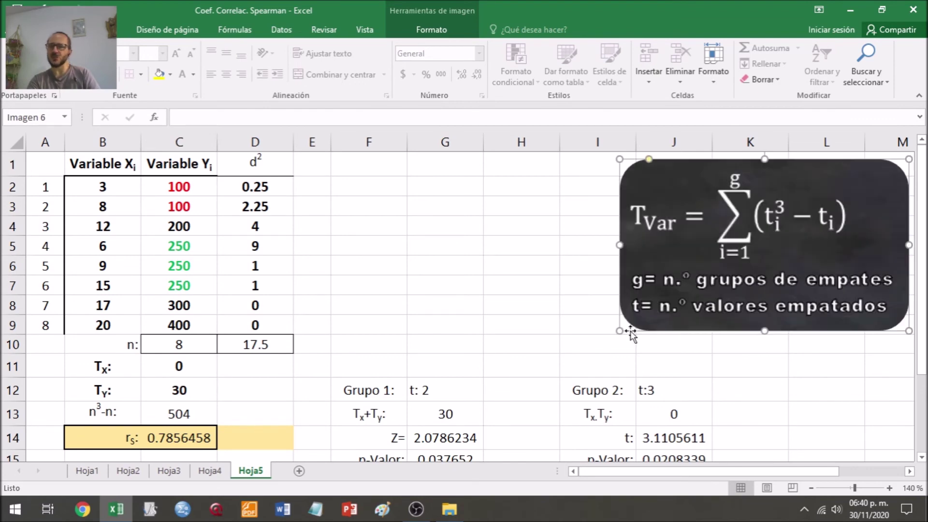
pyautogui.moveTo(715, 279); pyautogui.dragTo(723, 276)
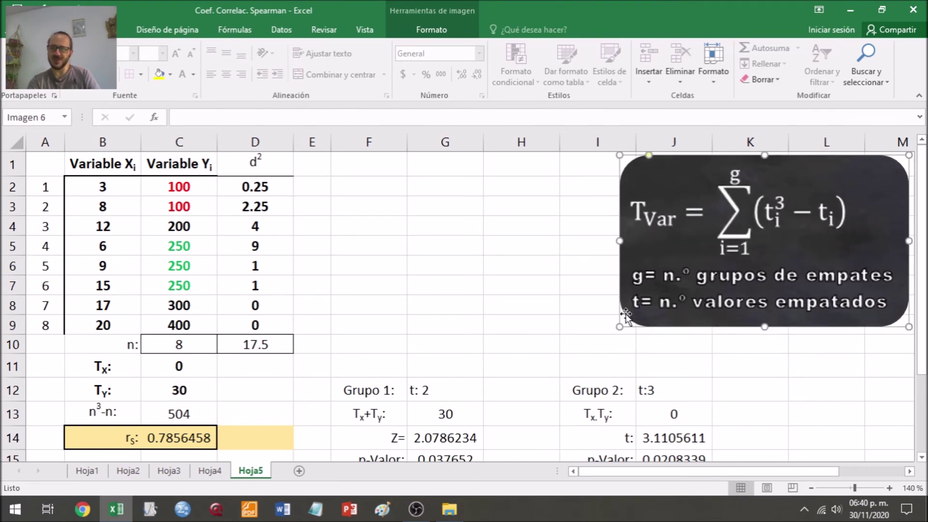
pyautogui.moveTo(619, 326); pyautogui.dragTo(610, 332)
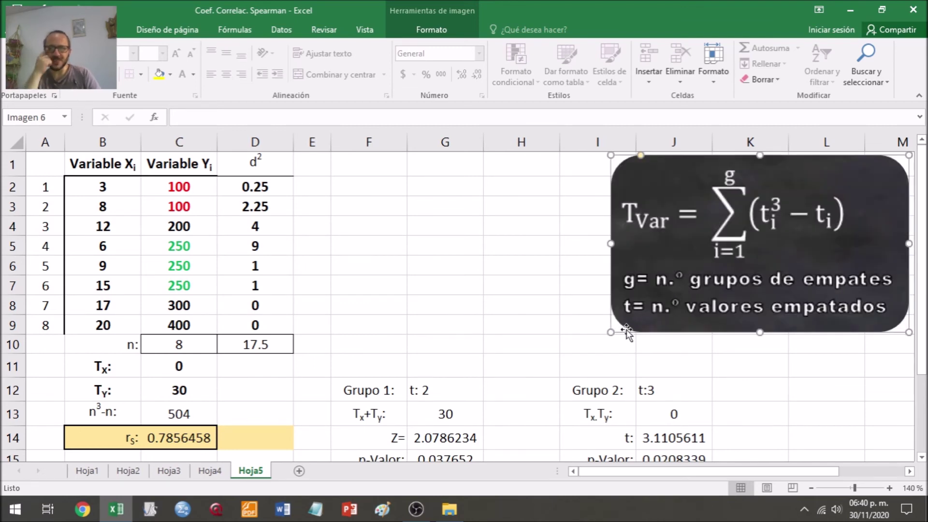
pyautogui.click(456, 320)
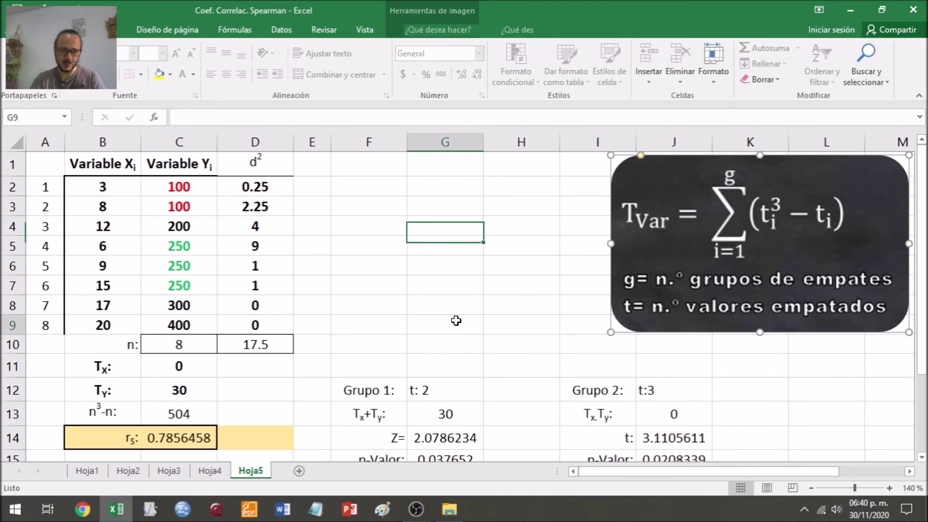
# - Enter the underlined heading Repetidos(Y) in F1 and give the cell a bottom border
pyautogui.click(377, 192)
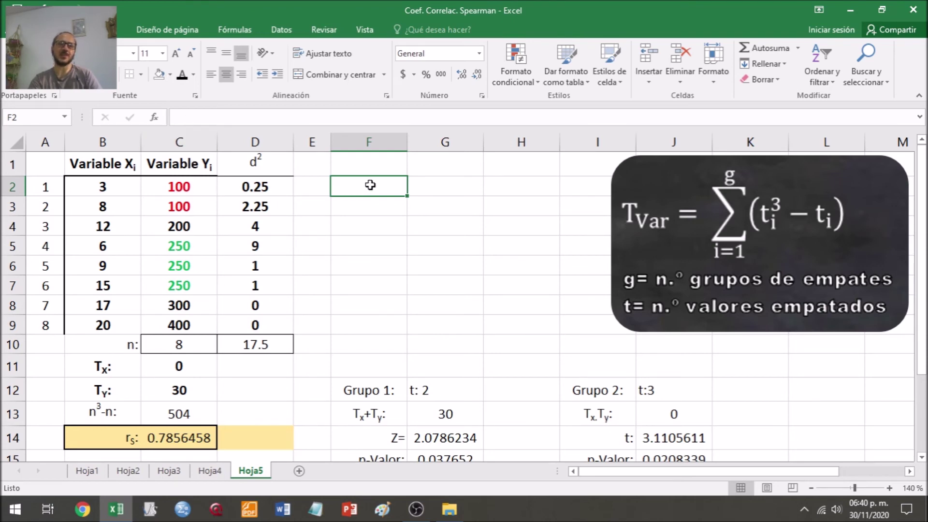
pyautogui.click(368, 164)
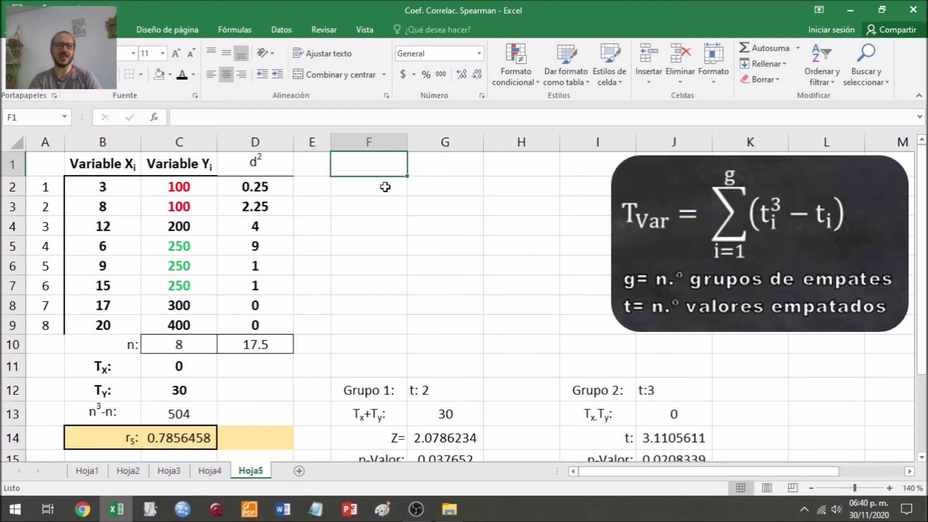
pyautogui.write('Repet')
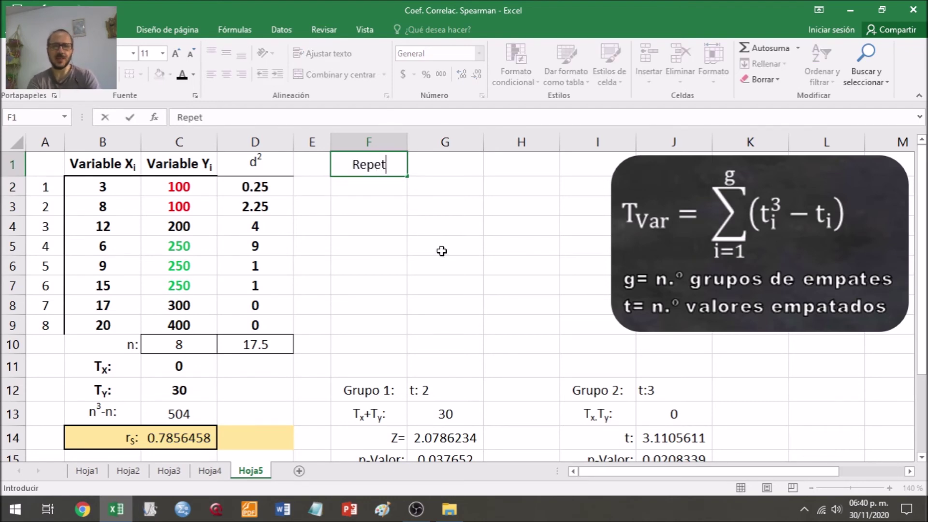
pyautogui.write('idos')
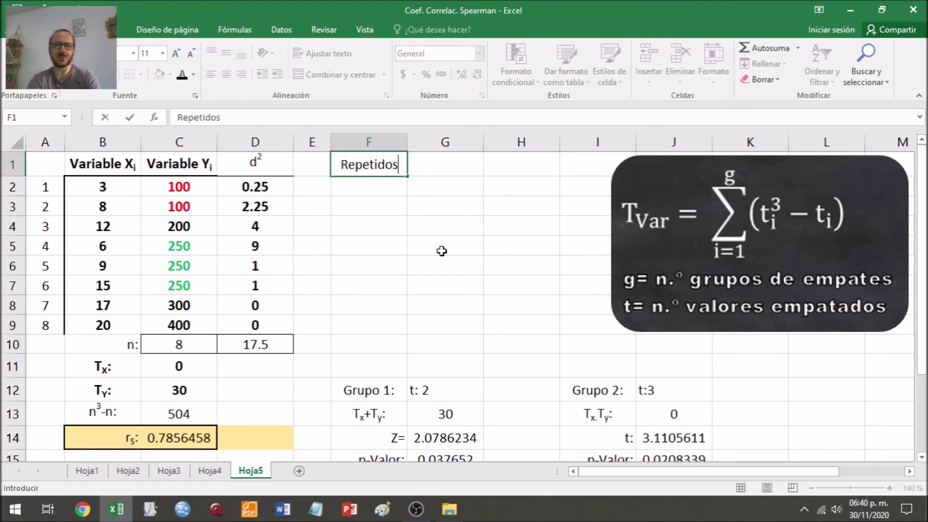
pyautogui.write('(')
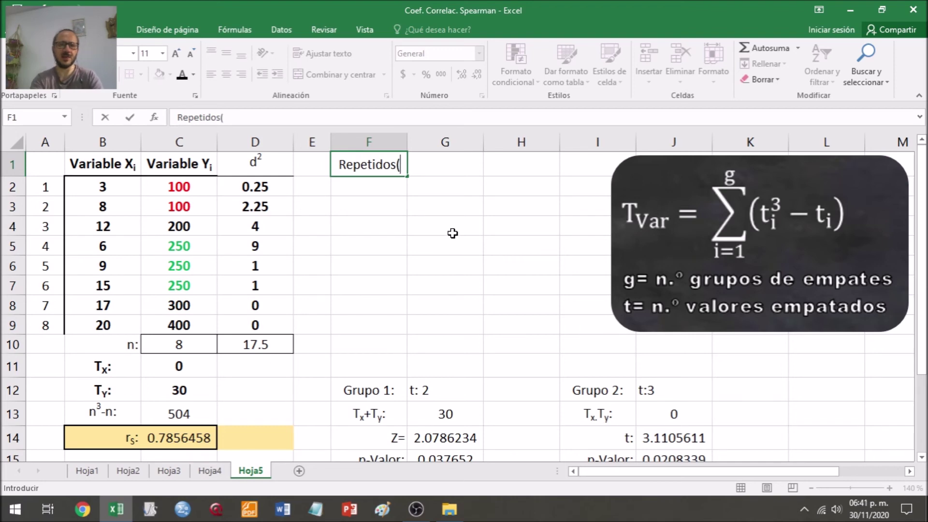
pyautogui.write('Y)')
pyautogui.press('Return')
pyautogui.press('Up')
pyautogui.hotkey('ctrl', 's')
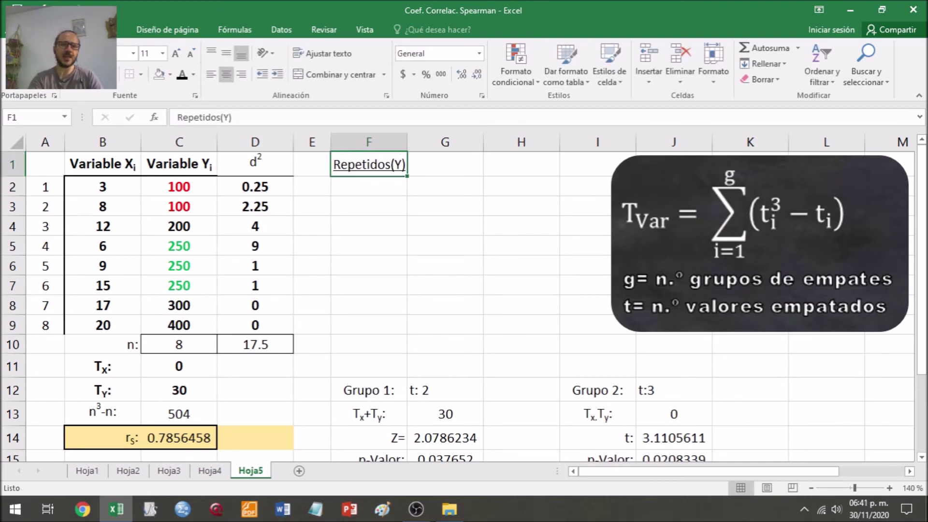
pyautogui.click(141, 75)
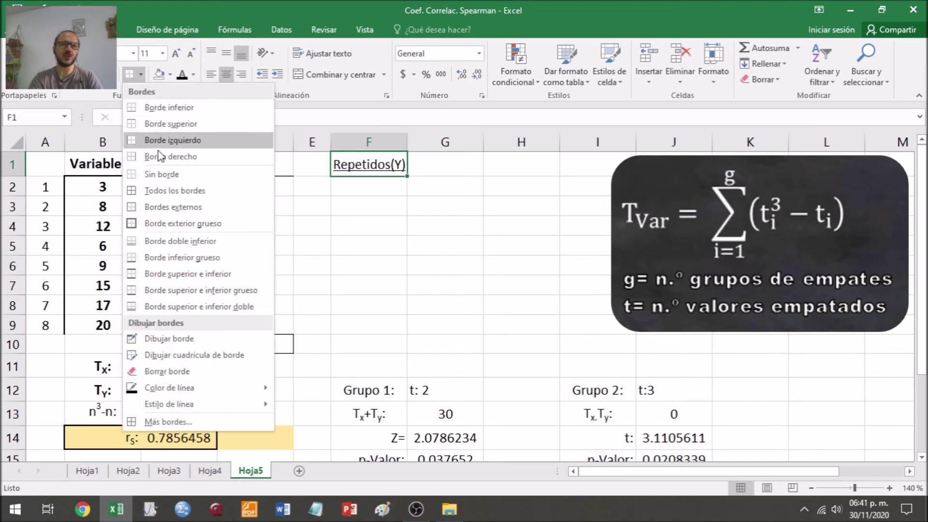
pyautogui.click(179, 114)
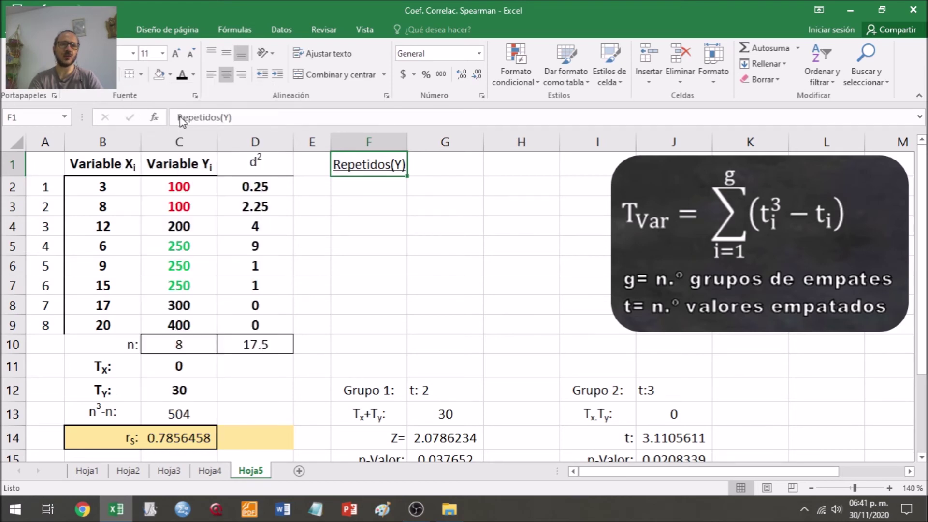
# - Count the occurrences of 100 among the Y values in F2 with =CONTAR.SI(C2:C9,100), and review the formula
pyautogui.click(362, 188)
pyautogui.write('=contar.si(')
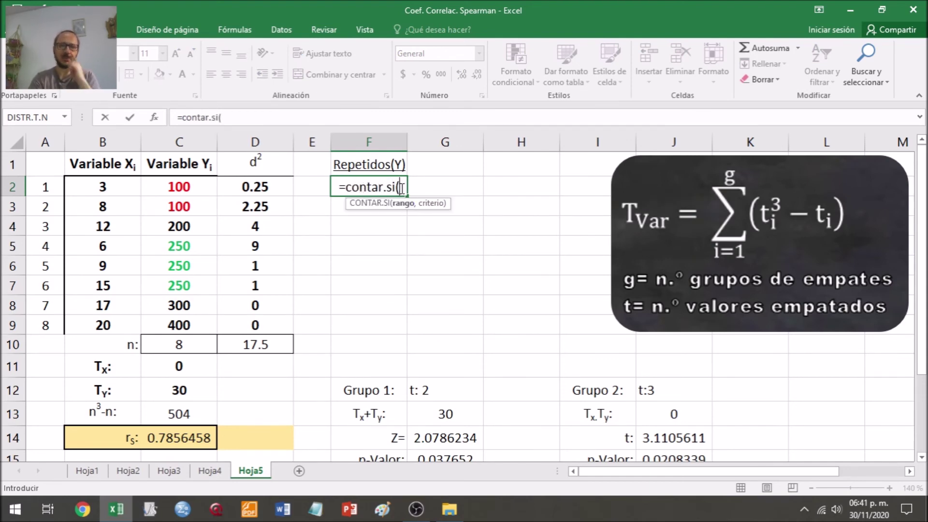
pyautogui.moveTo(213, 190); pyautogui.dragTo(191, 328)
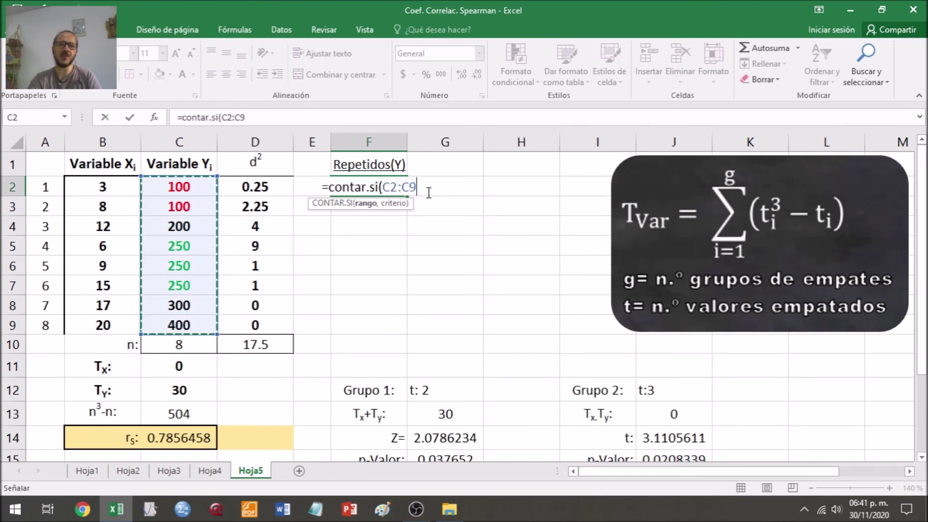
pyautogui.write(',')
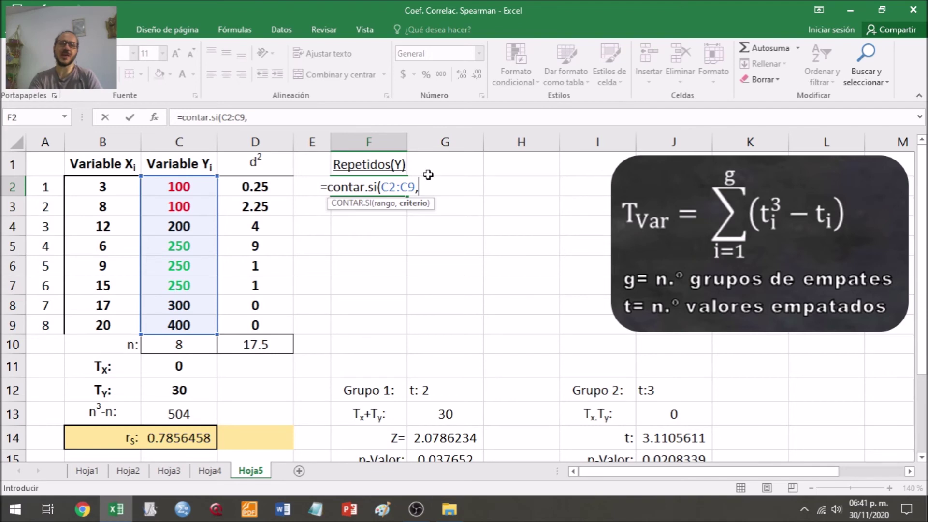
pyautogui.write('100)')
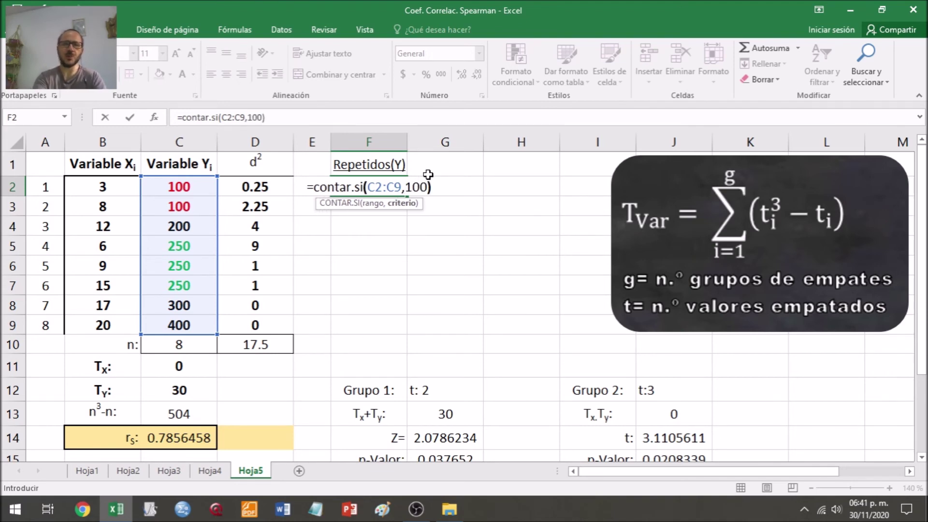
pyautogui.press('Return')
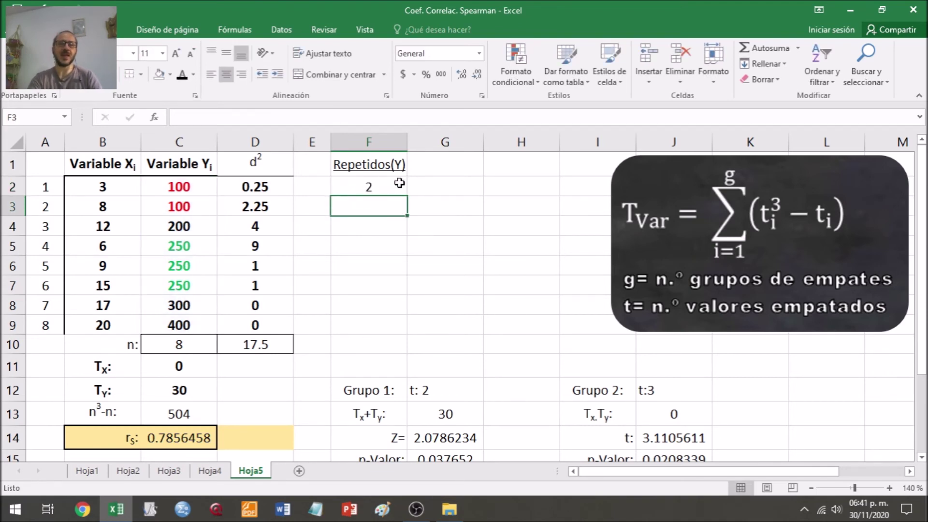
pyautogui.click(400, 186)
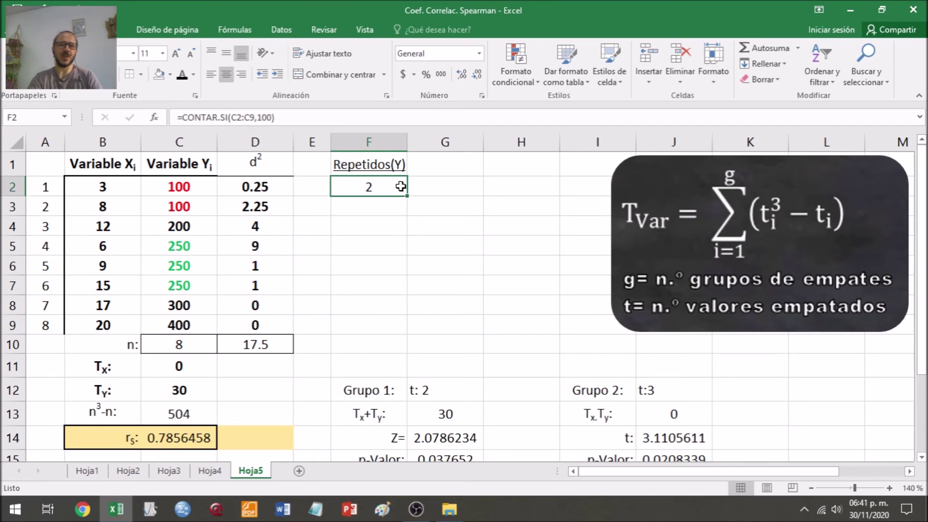
pyautogui.doubleClick(389, 189)
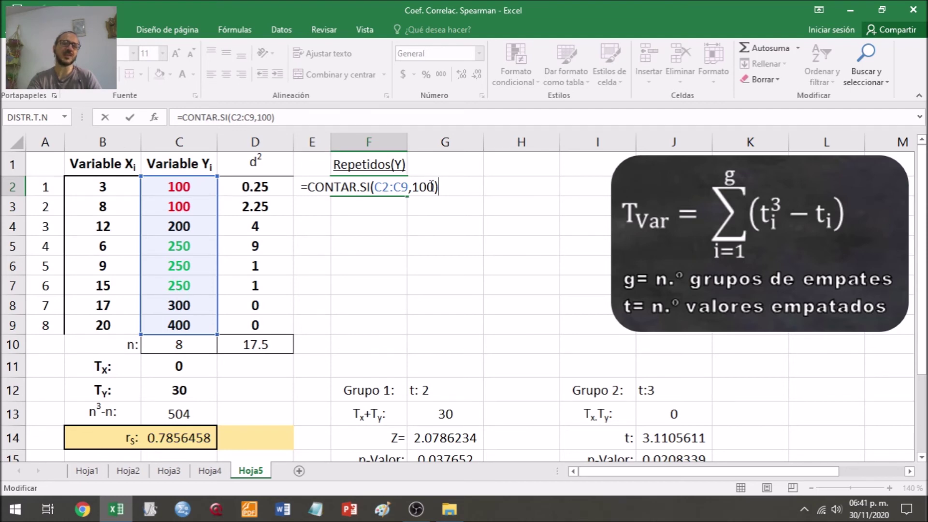
pyautogui.hotkey('ctrl', 'Return')
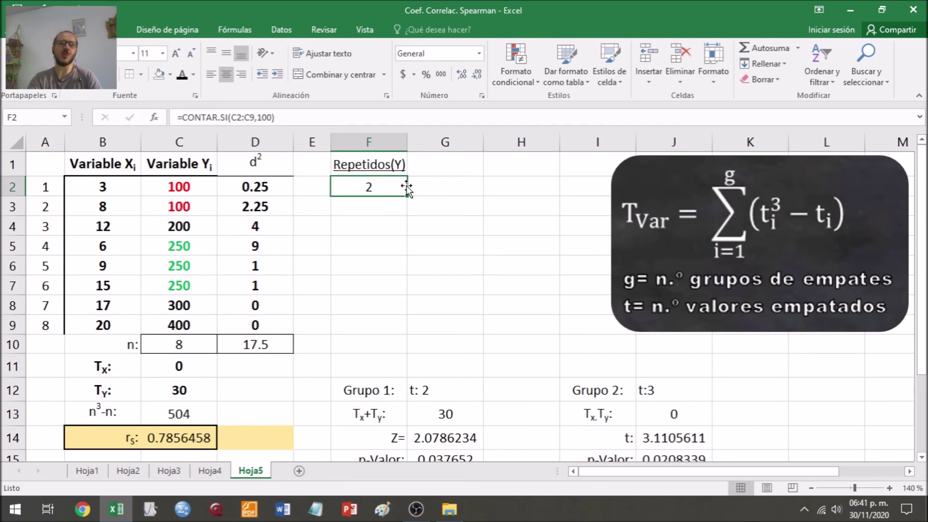
# - Replace the fixed criterion 100 in the F2 count formula with a reference to C2
pyautogui.doubleClick(380, 184)
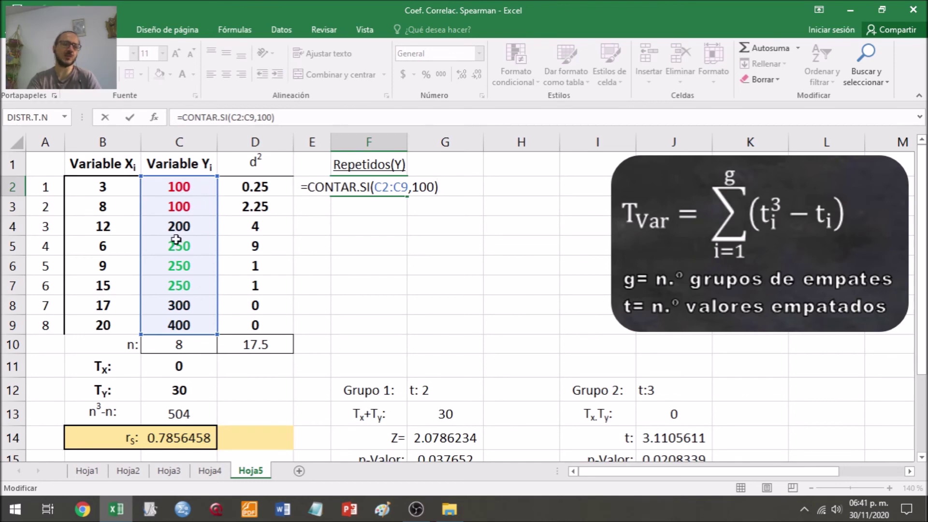
pyautogui.click(427, 187)
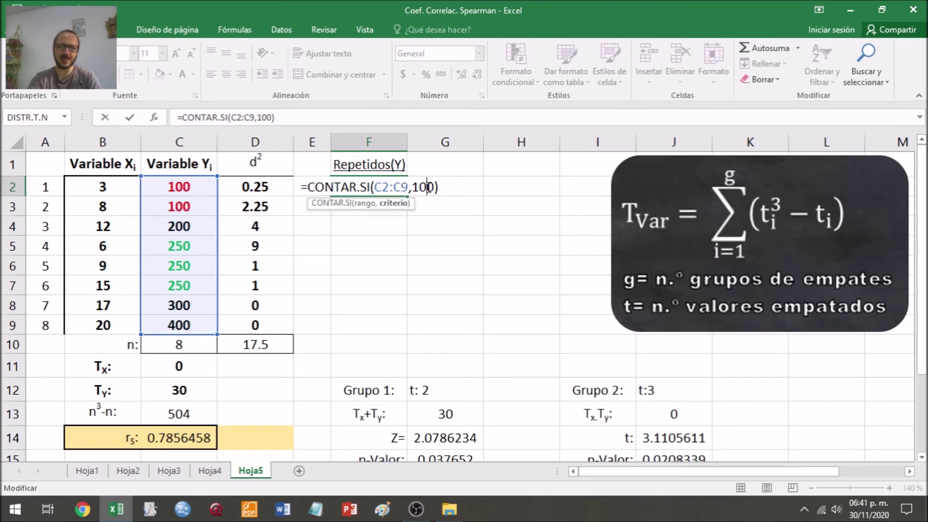
pyautogui.doubleClick(428, 187)
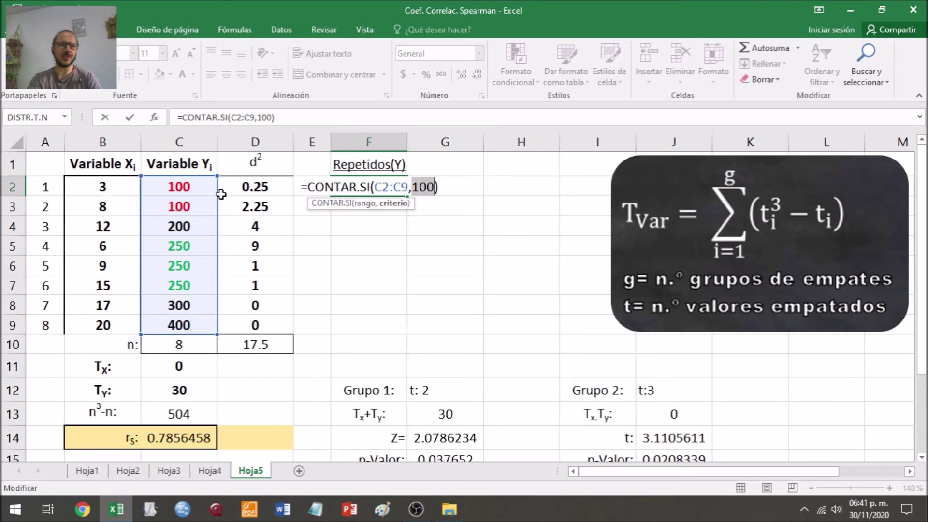
pyautogui.click(190, 189)
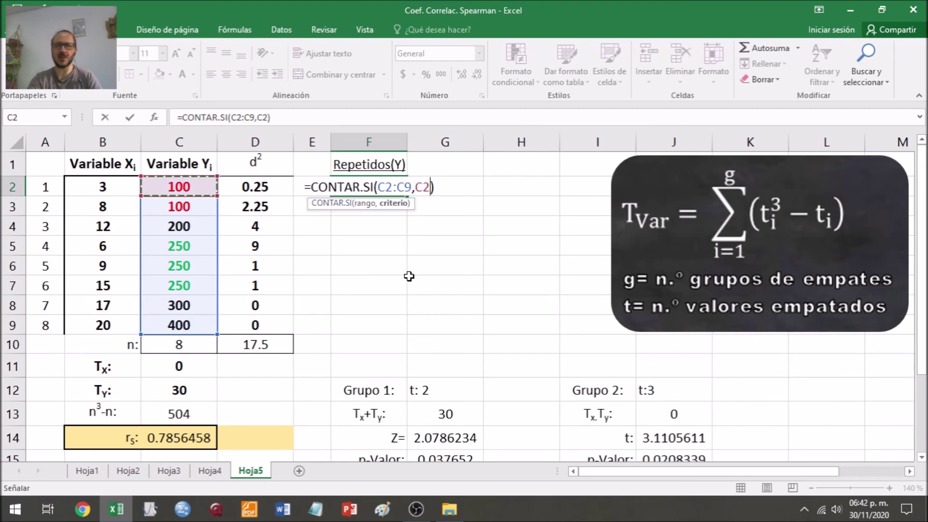
pyautogui.press('Return')
pyautogui.press('Up')
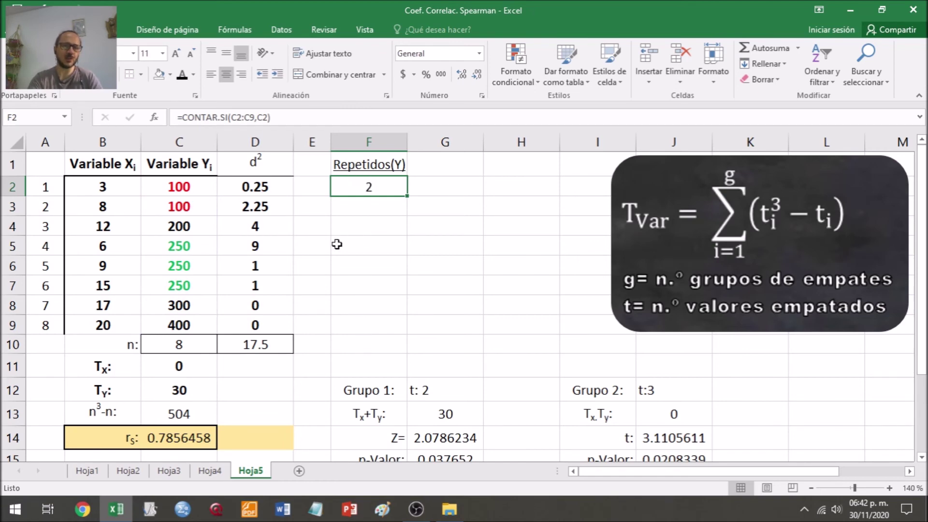
# - Lock the rows of the F2 count range as C$2:C$9 and fill the formula down to F9
pyautogui.click(238, 118)
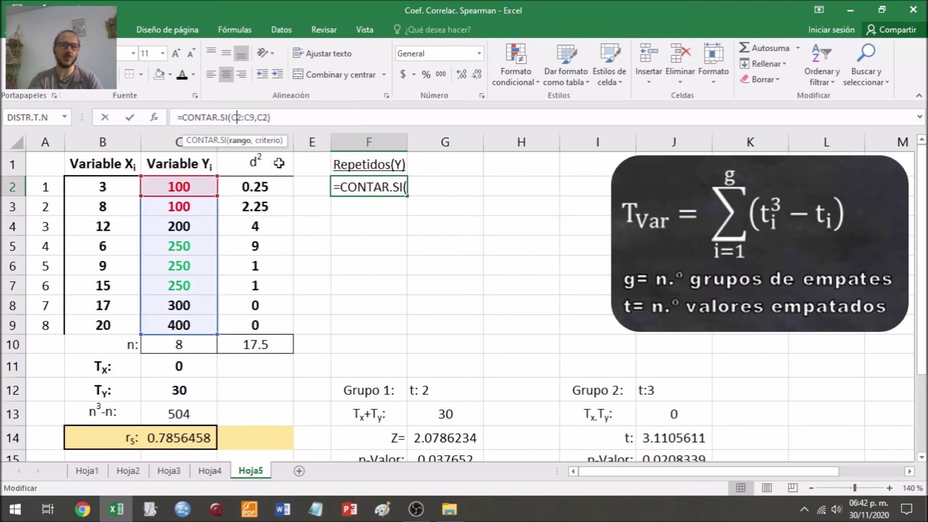
pyautogui.write('$2:C$')
pyautogui.press('Return')
pyautogui.click(395, 184)
pyautogui.moveTo(408, 196); pyautogui.dragTo(400, 335)
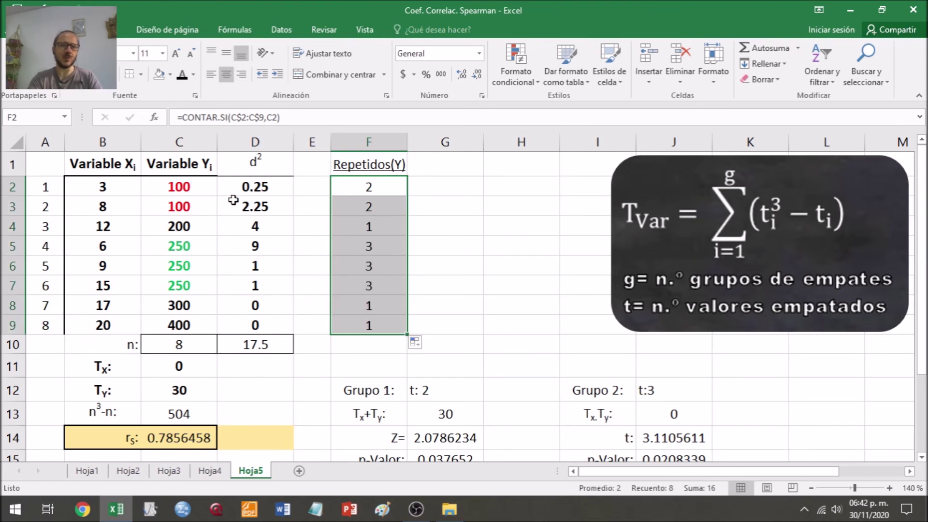
# - Compare each Y value in C2:C9 with its repetition count in F2:F9, including the tied 100 and 250 groups
pyautogui.click(205, 187)
pyautogui.click(198, 206)
pyautogui.click(194, 248)
pyautogui.click(195, 266)
pyautogui.click(188, 303)
pyautogui.click(365, 208)
pyautogui.click(364, 228)
pyautogui.click(365, 267)
pyautogui.click(365, 288)
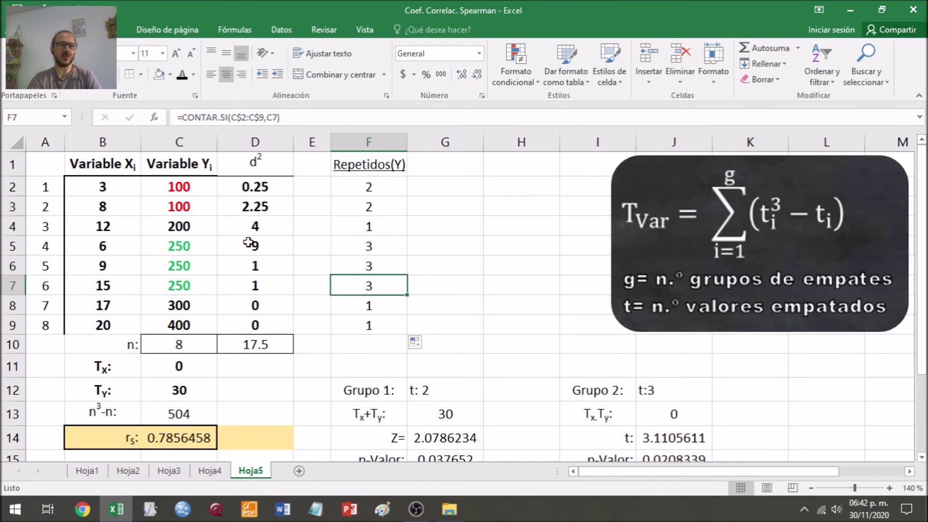
pyautogui.click(200, 247)
pyautogui.click(374, 244)
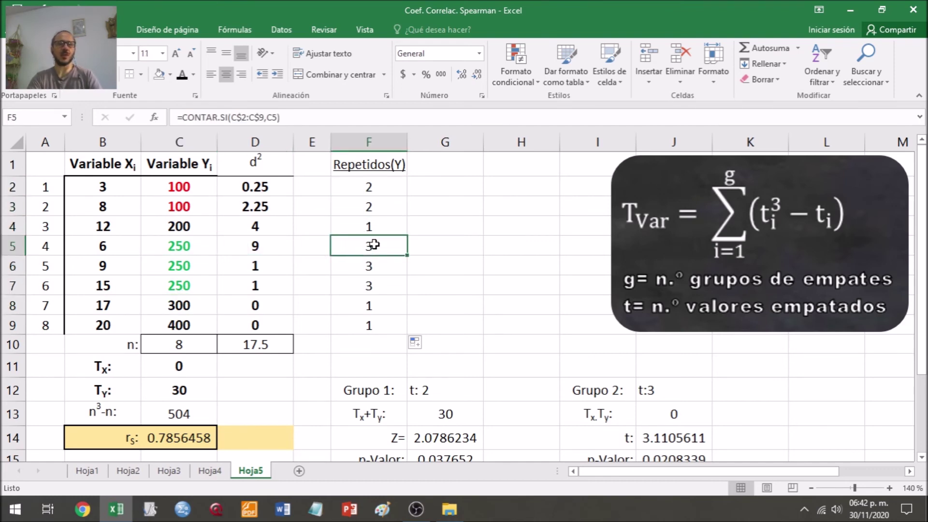
pyautogui.click(193, 266)
pyautogui.click(371, 264)
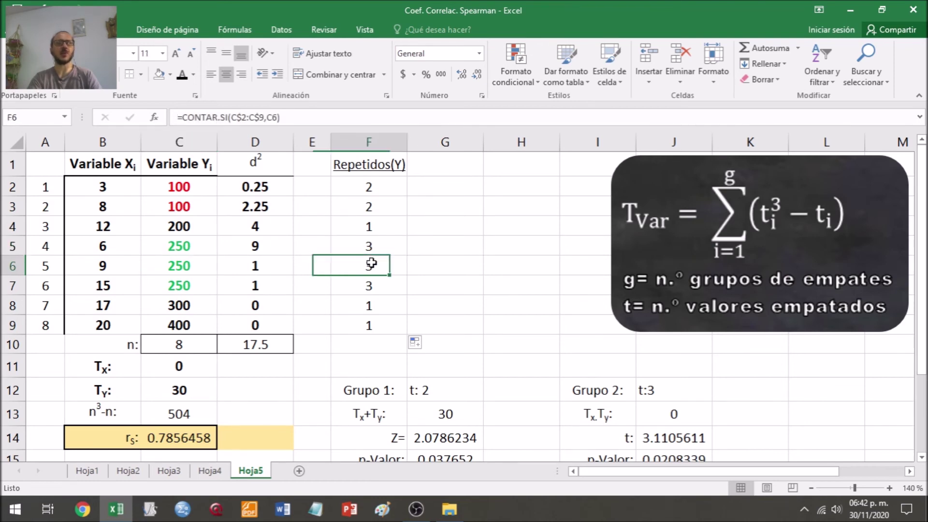
pyautogui.click(172, 284)
pyautogui.click(372, 294)
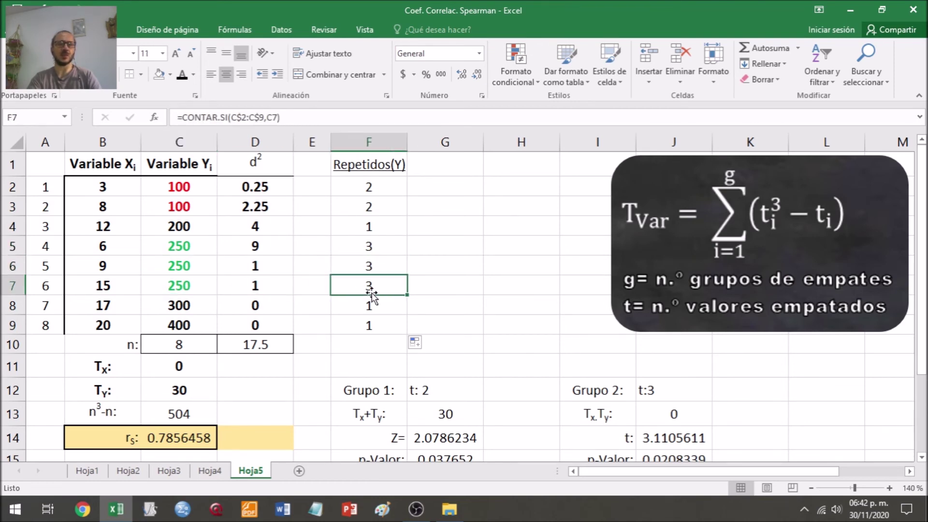
pyautogui.click(189, 309)
pyautogui.click(369, 309)
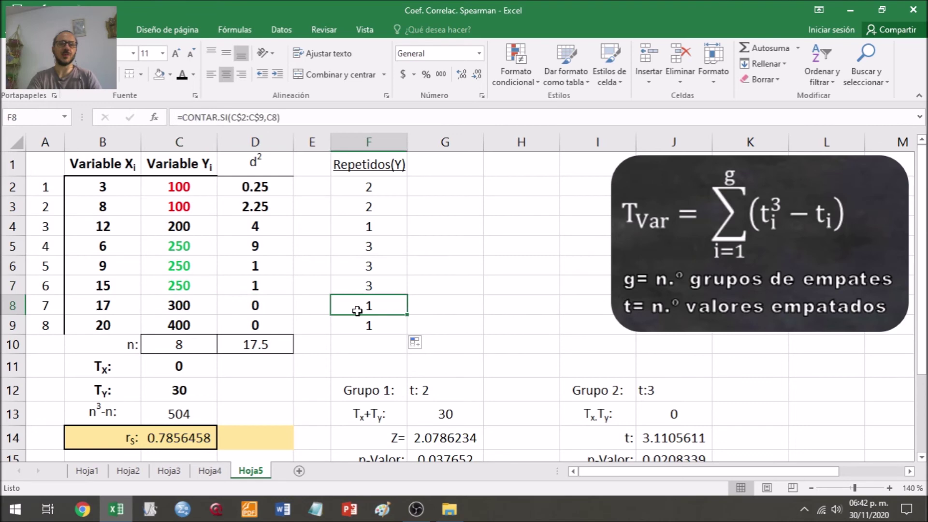
pyautogui.click(208, 326)
pyautogui.click(367, 326)
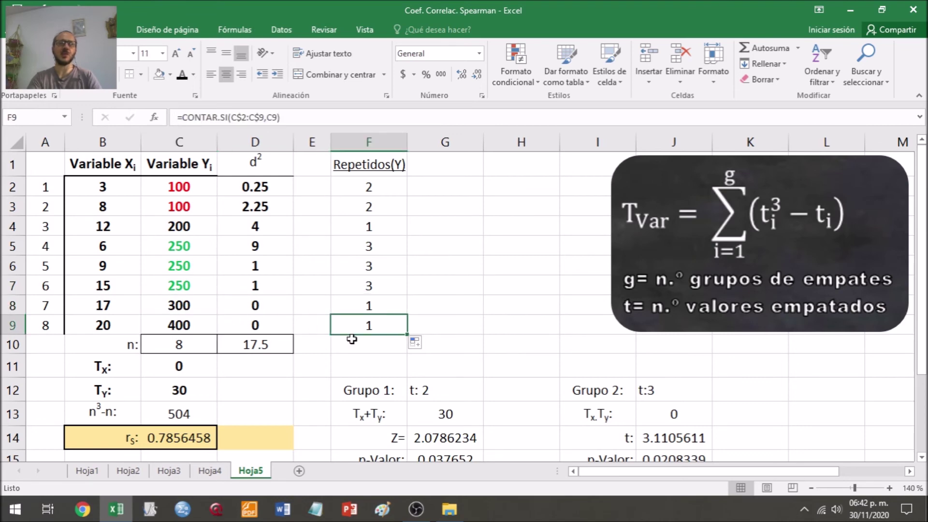
pyautogui.click(423, 205)
pyautogui.click(430, 162)
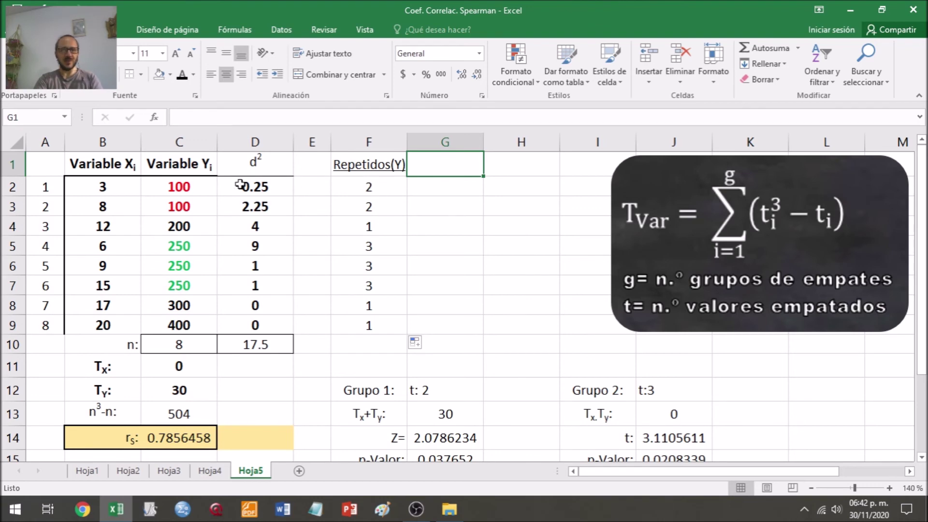
pyautogui.click(371, 188)
pyautogui.click(196, 185)
pyautogui.click(368, 184)
pyautogui.click(195, 198)
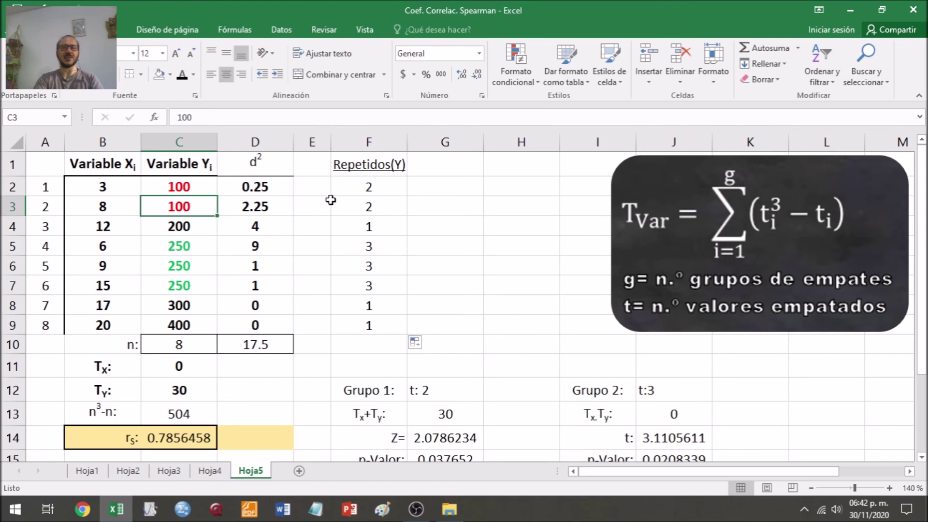
# - Compare the tied Y values of 100 in C2:C3 with their repetition counts in F2:F3
pyautogui.click(362, 207)
pyautogui.moveTo(367, 187); pyautogui.dragTo(370, 209)
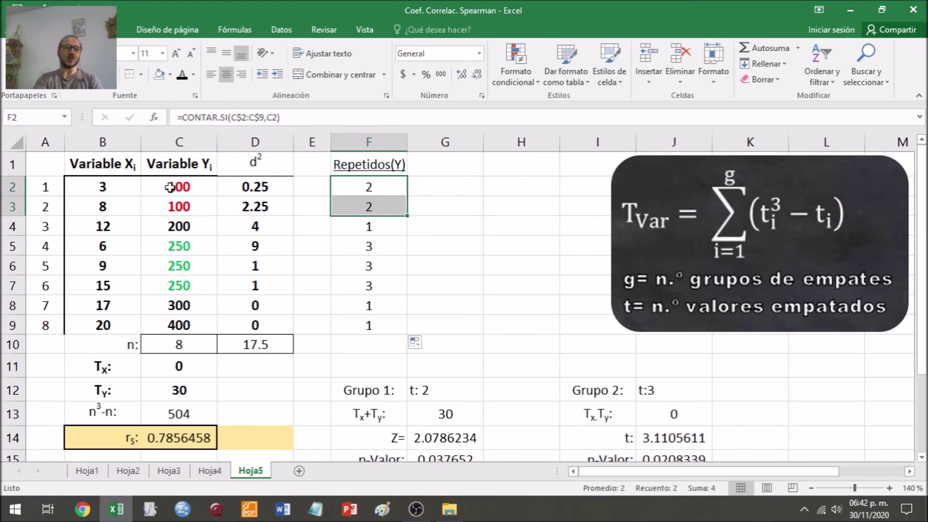
pyautogui.click(437, 242)
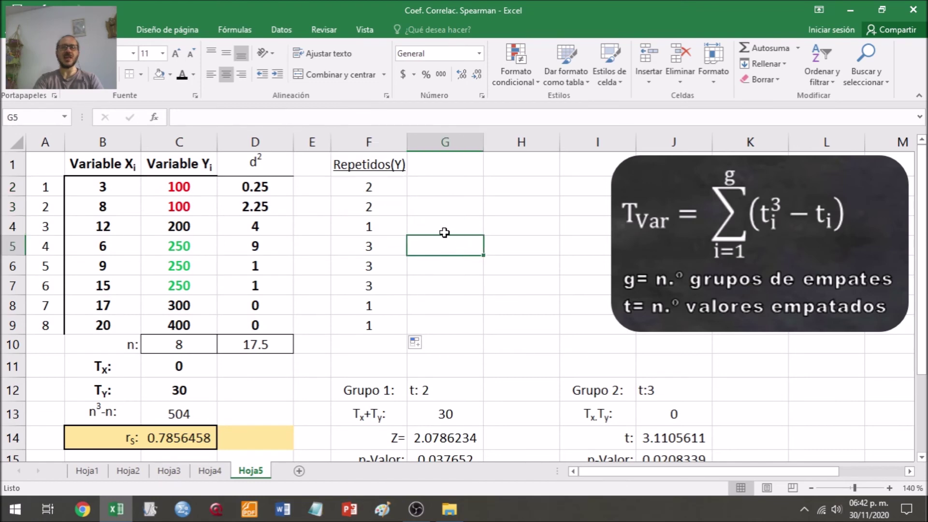
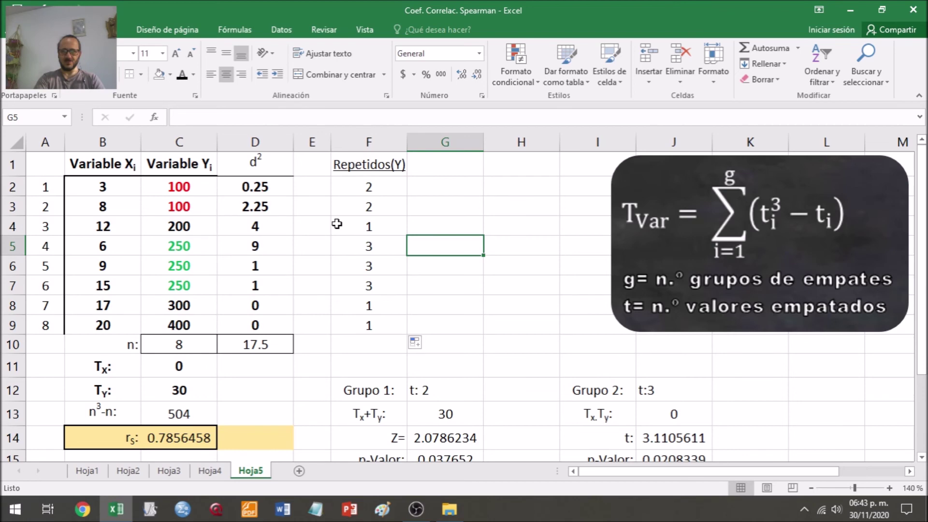
# - Enter the heading Empatados(Y) in G1 and give the cell a bottom border
pyautogui.click(437, 163)
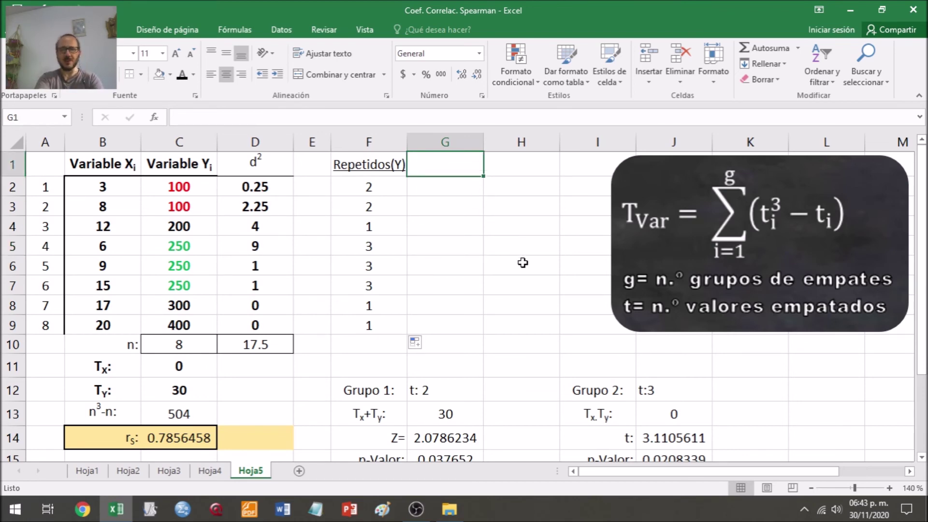
pyautogui.write('Emp')
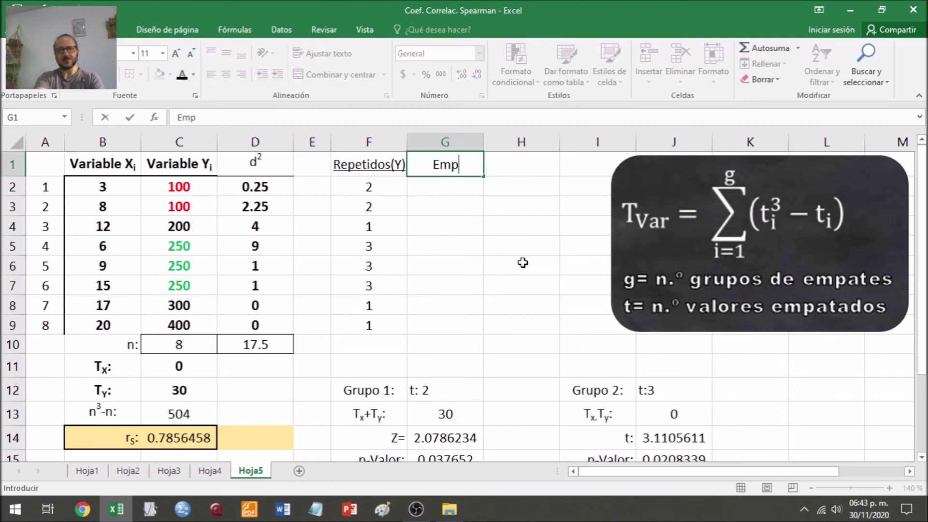
pyautogui.write('atados')
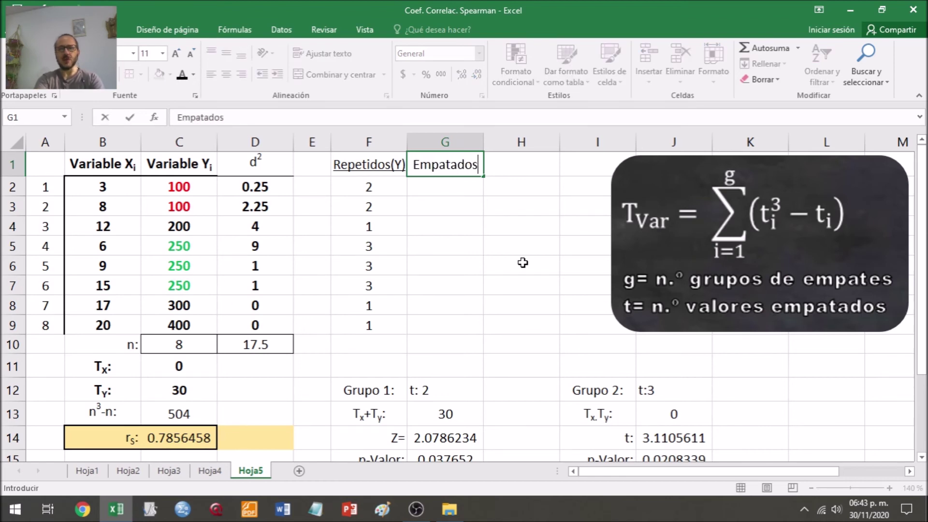
pyautogui.write('(Y)')
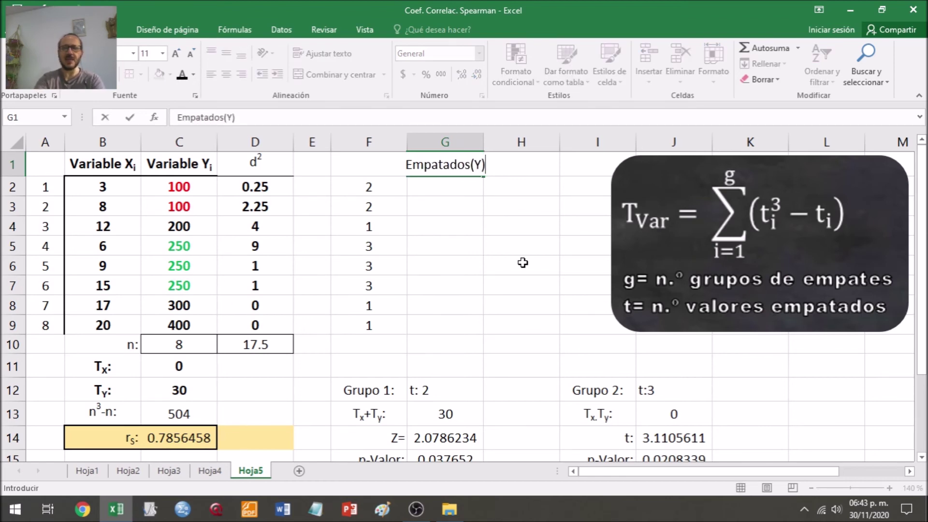
pyautogui.press('Return')
pyautogui.press('Up')
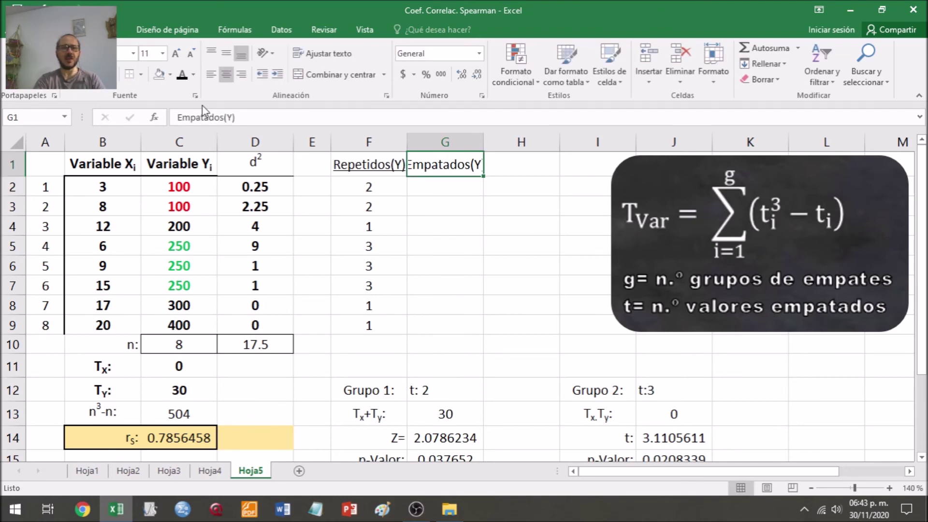
pyautogui.click(140, 74)
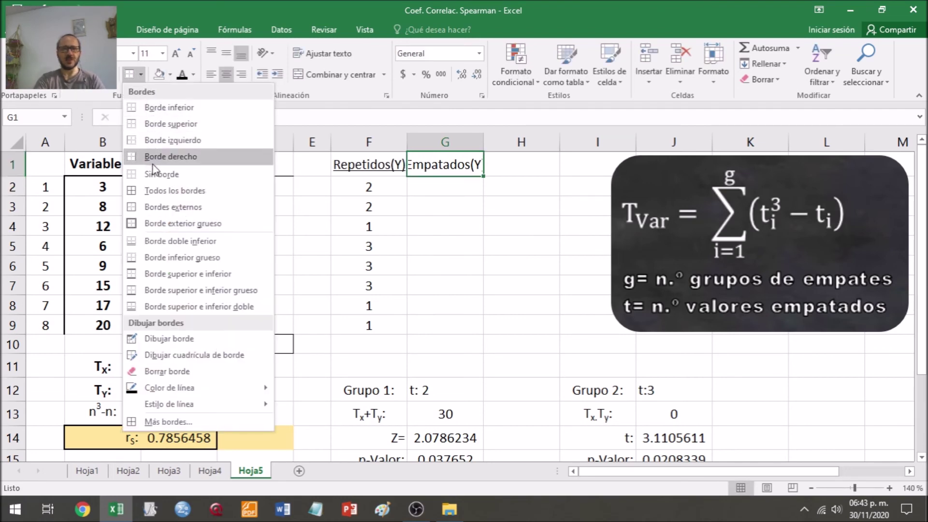
pyautogui.click(167, 107)
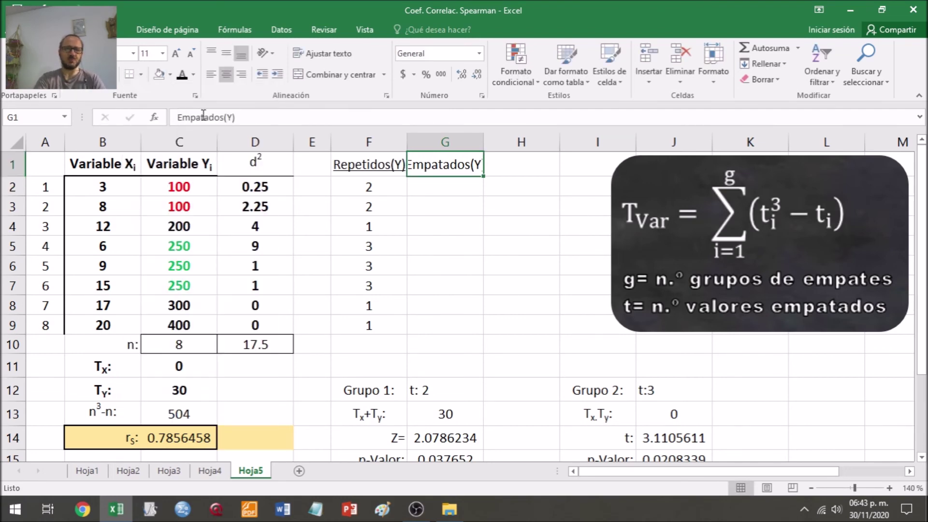
# - Fit column G's width to its heading and remove the underline from the Repetidos(Y) heading in F1
pyautogui.click(470, 188)
pyautogui.doubleClick(487, 147)
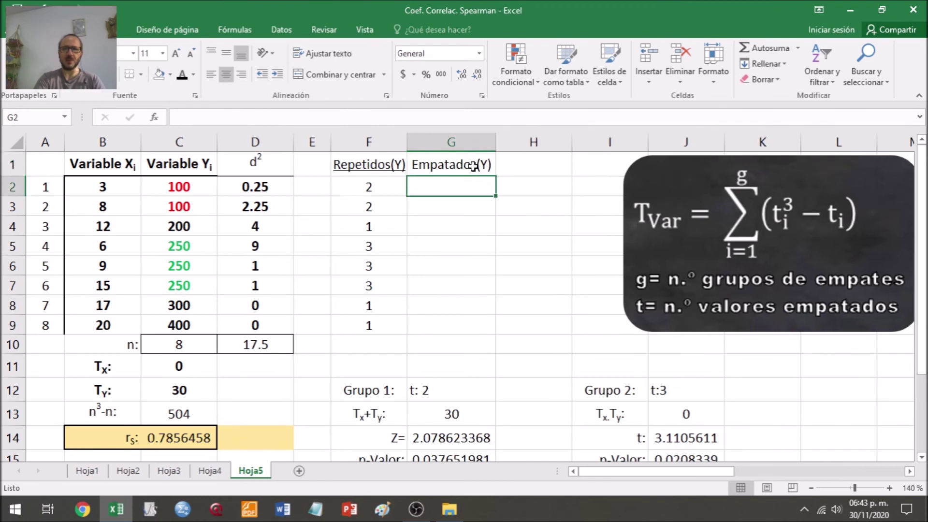
pyautogui.click(476, 167)
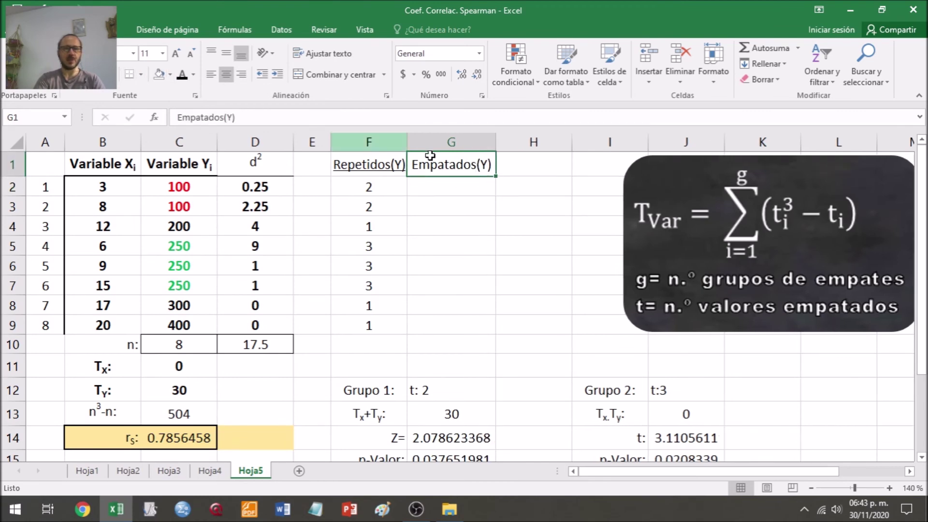
pyautogui.click(487, 188)
pyautogui.click(489, 231)
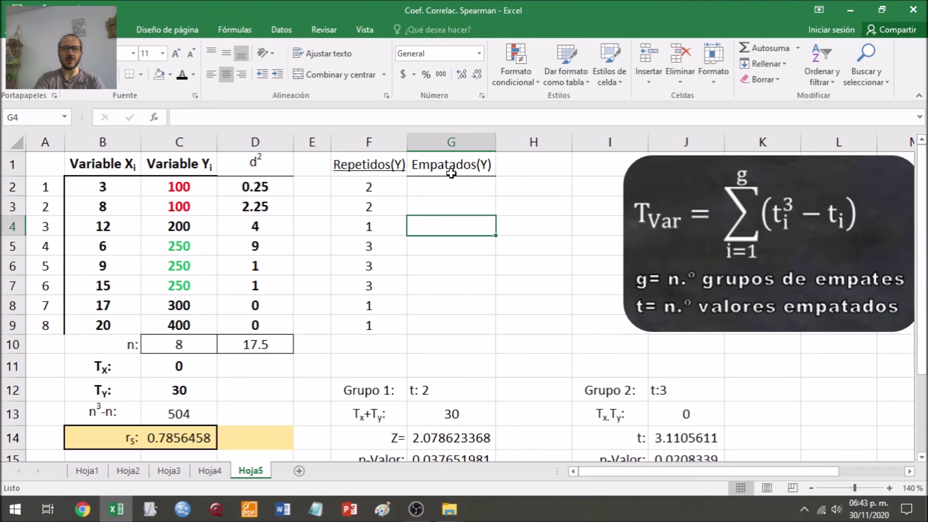
pyautogui.click(382, 165)
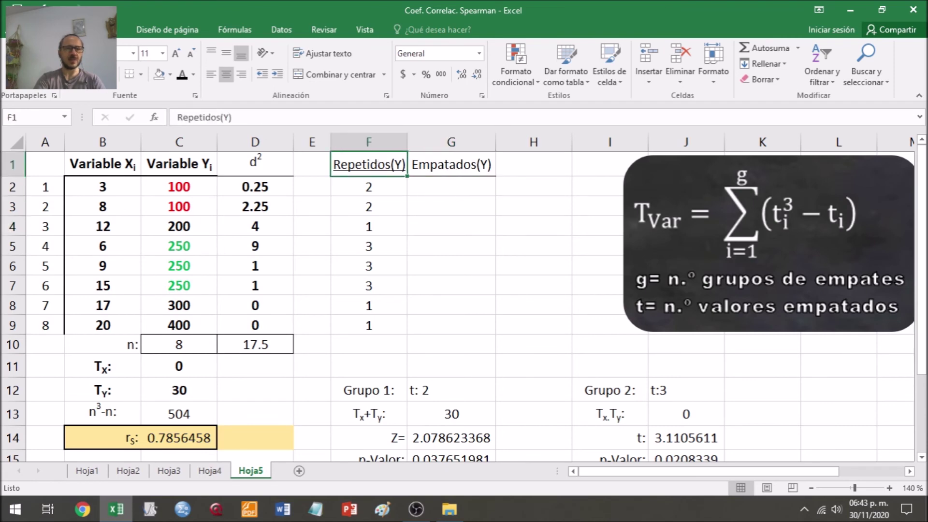
pyautogui.click(441, 179)
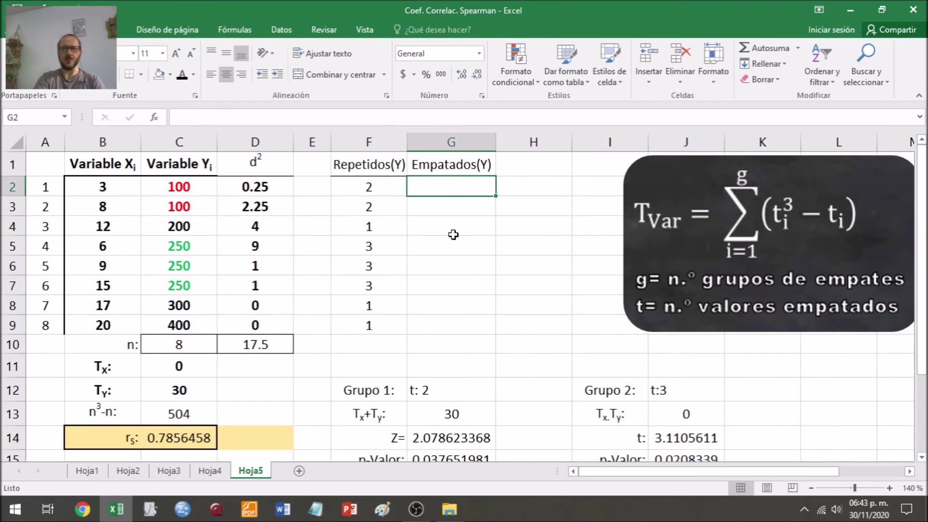
# - Review the count formulas in F2 and F3 against the repeated Y values in column C
pyautogui.click(371, 185)
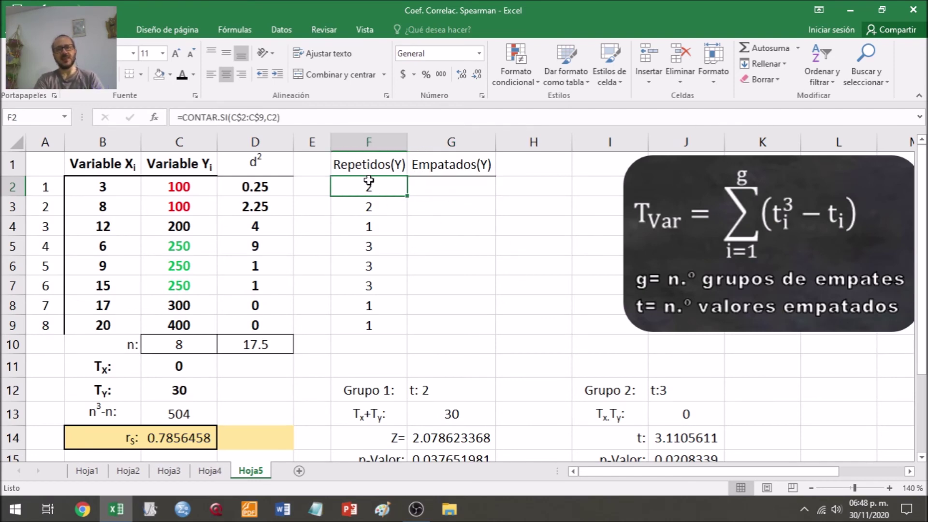
pyautogui.moveTo(369, 187)
pyautogui.mouseDown()
pyautogui.moveTo(369, 288)
pyautogui.moveTo(379, 317)
pyautogui.moveTo(367, 186)
pyautogui.mouseUp()
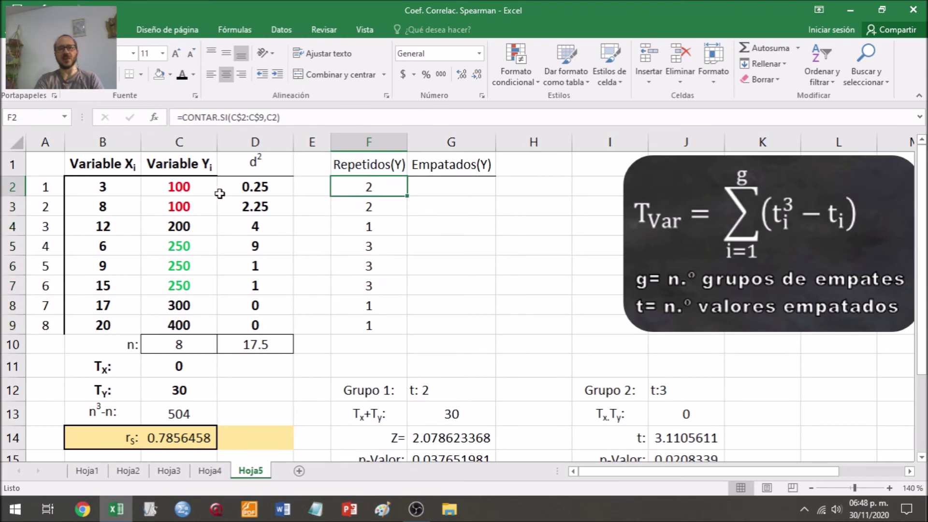
pyautogui.moveTo(199, 203); pyautogui.dragTo(196, 267)
pyautogui.click(375, 189)
pyautogui.click(376, 207)
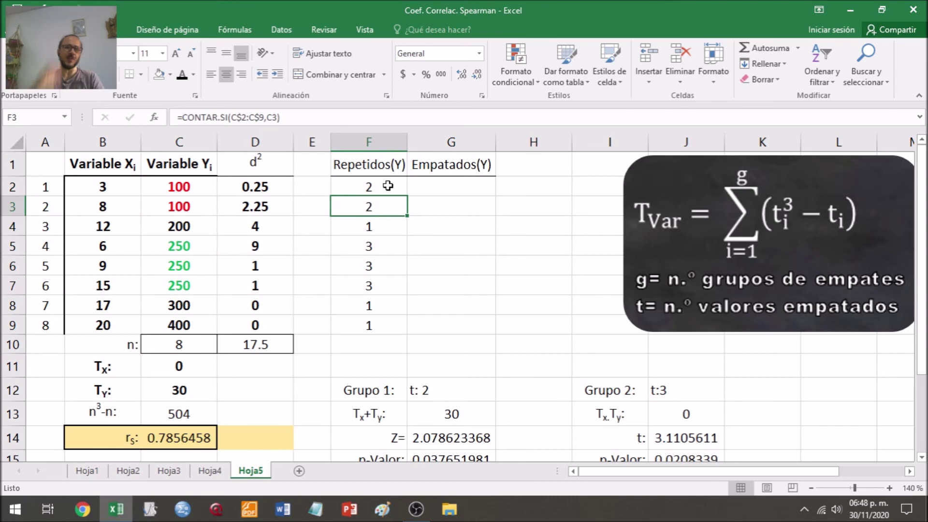
pyautogui.click(426, 188)
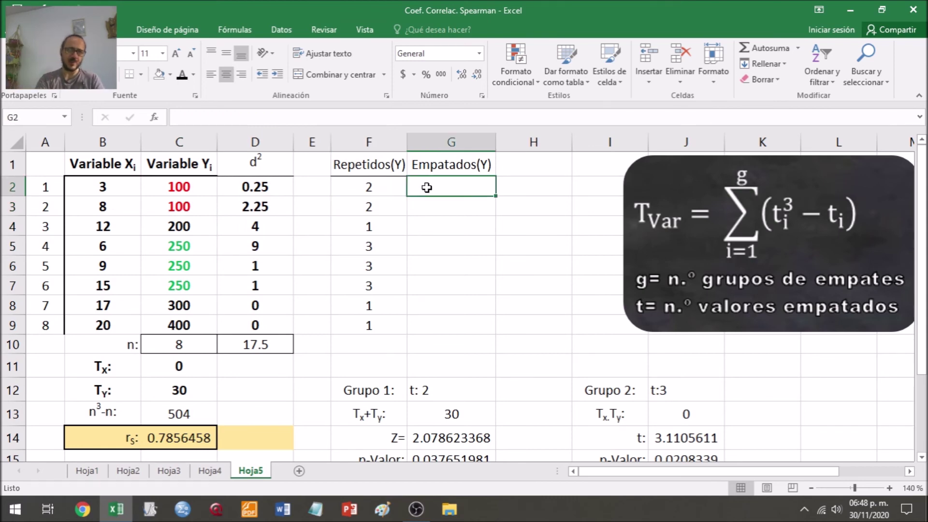
pyautogui.click(504, 230)
pyautogui.write('=')
pyautogui.press('Escape')
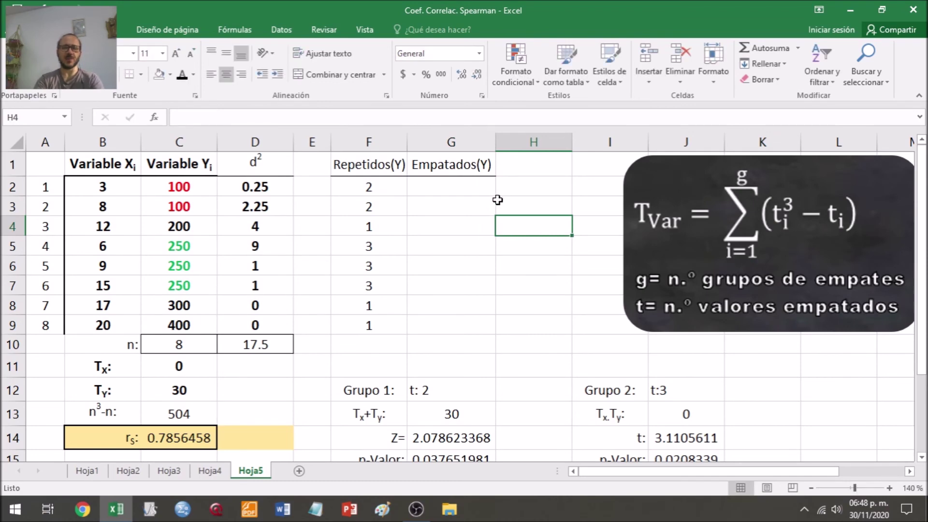
# - Enter =SI(F2>1,C2,"") in G2 to return the Y value only when its repetition count exceeds 1
pyautogui.click(465, 186)
pyautogui.write('=')
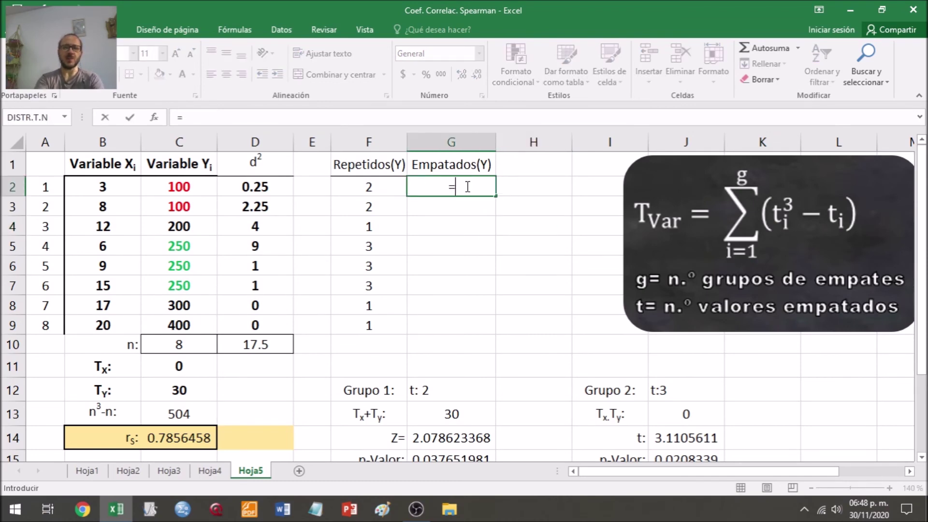
pyautogui.write('si')
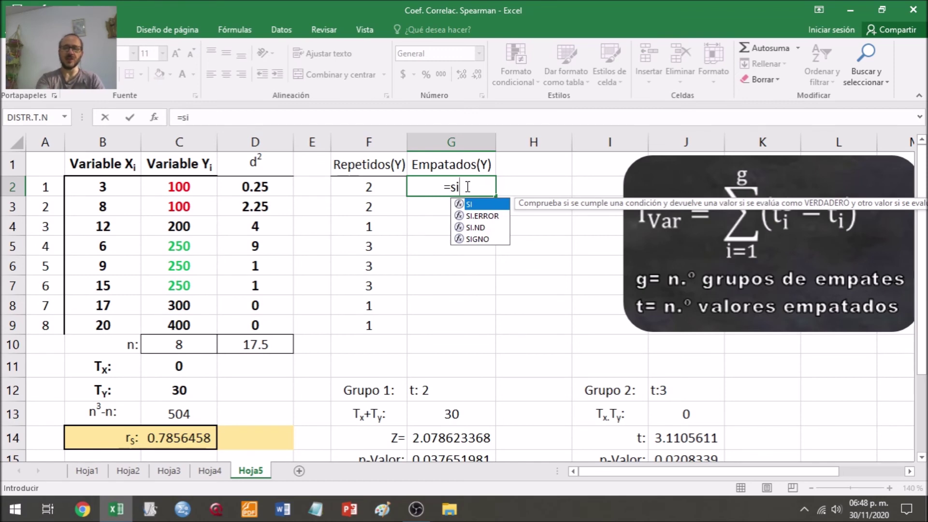
pyautogui.write('(')
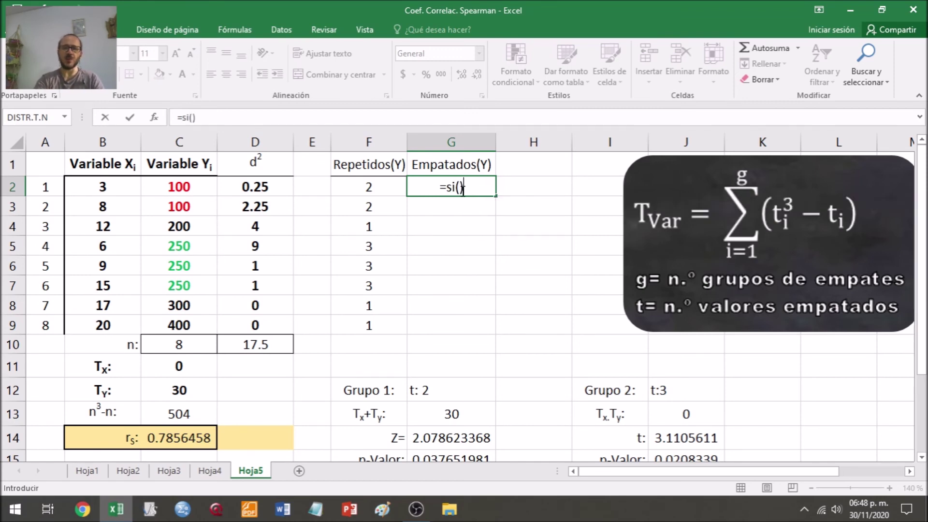
pyautogui.press('BackSpace')
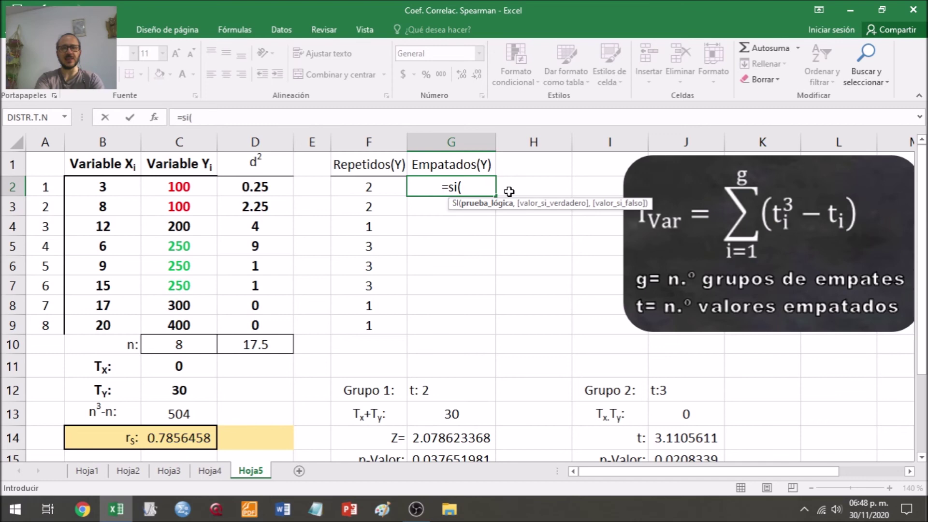
pyautogui.click(366, 186)
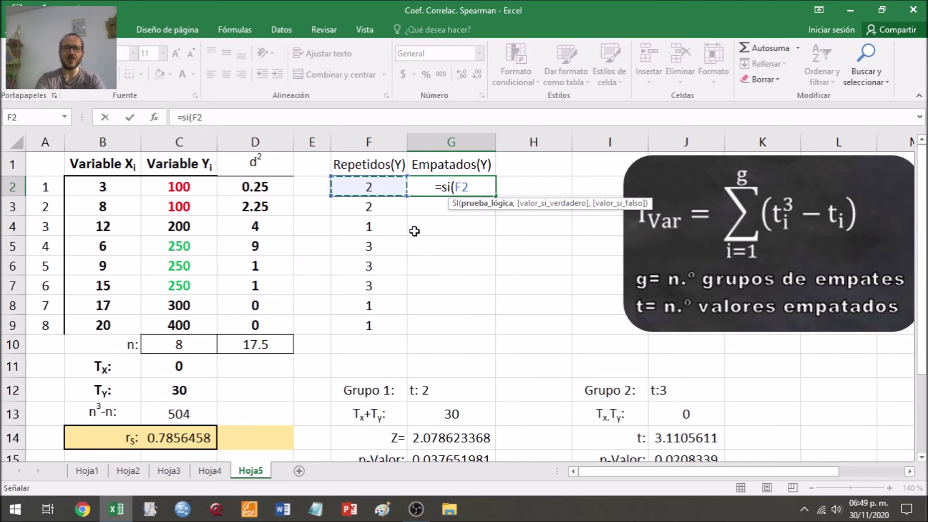
pyautogui.write('>')
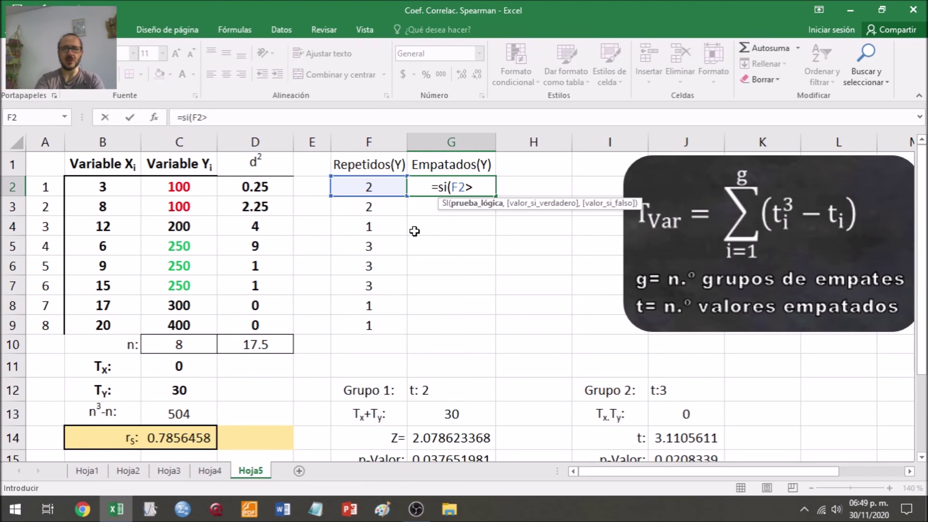
pyautogui.write('1,')
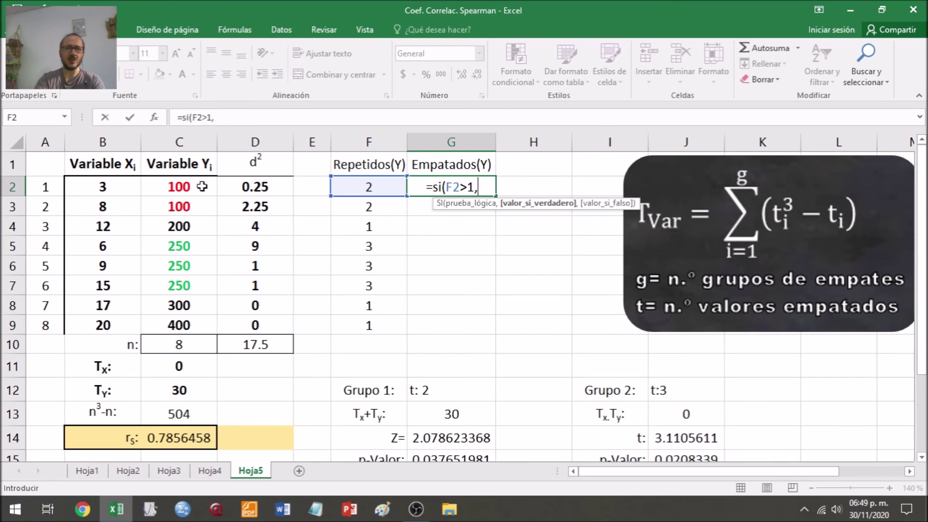
pyautogui.click(202, 186)
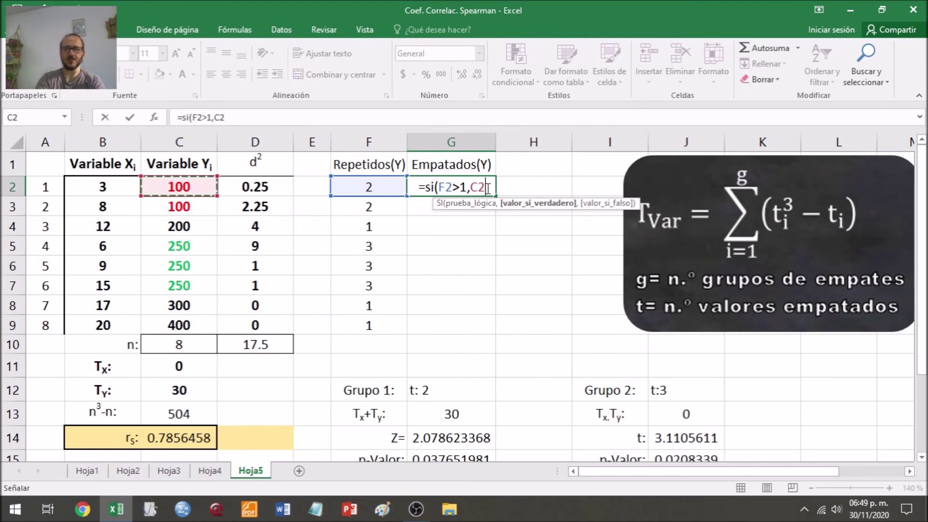
pyautogui.write(',')
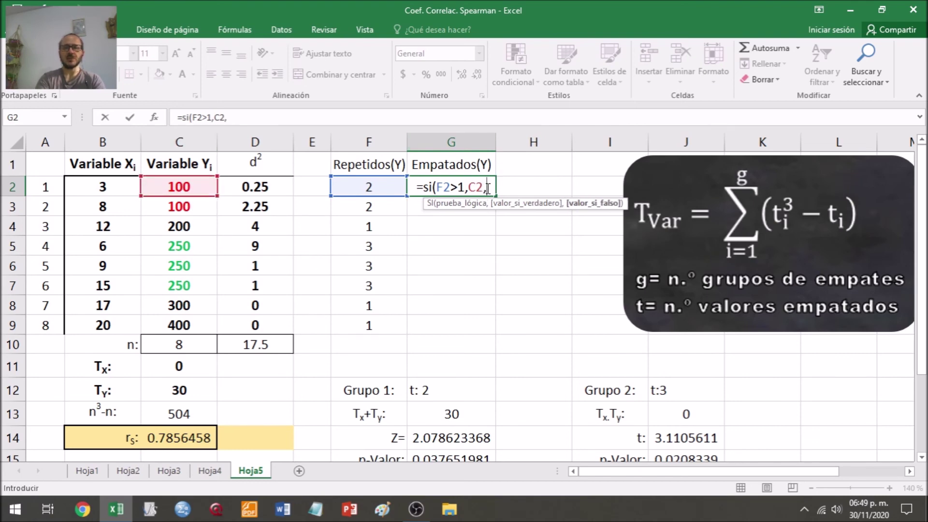
pyautogui.write('"")')
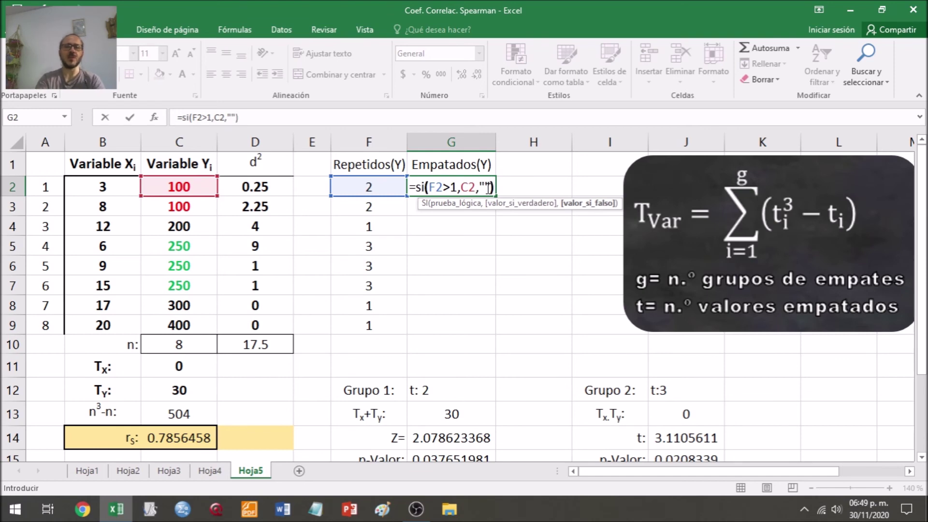
pyautogui.press('Return')
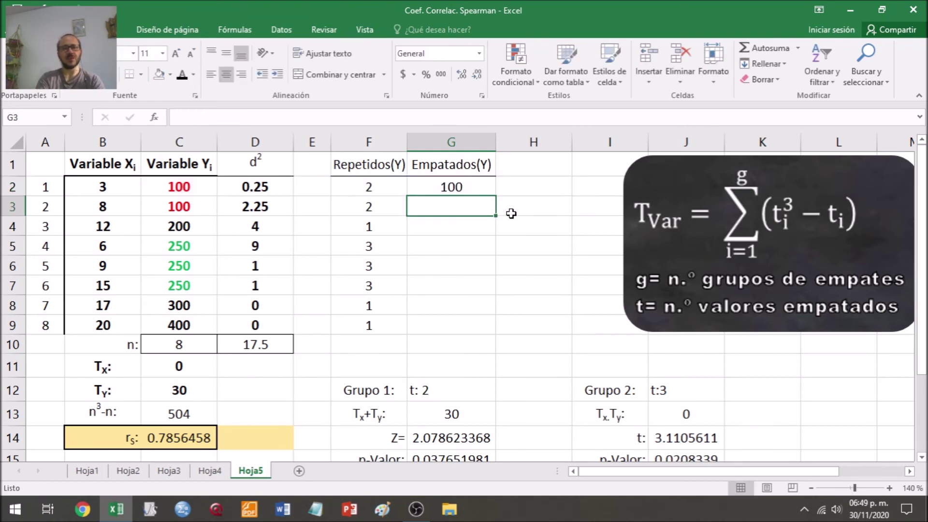
# - Check the SI formula's result in G2 against the repetition count in F2 and the tied values in C2:C3
pyautogui.click(441, 185)
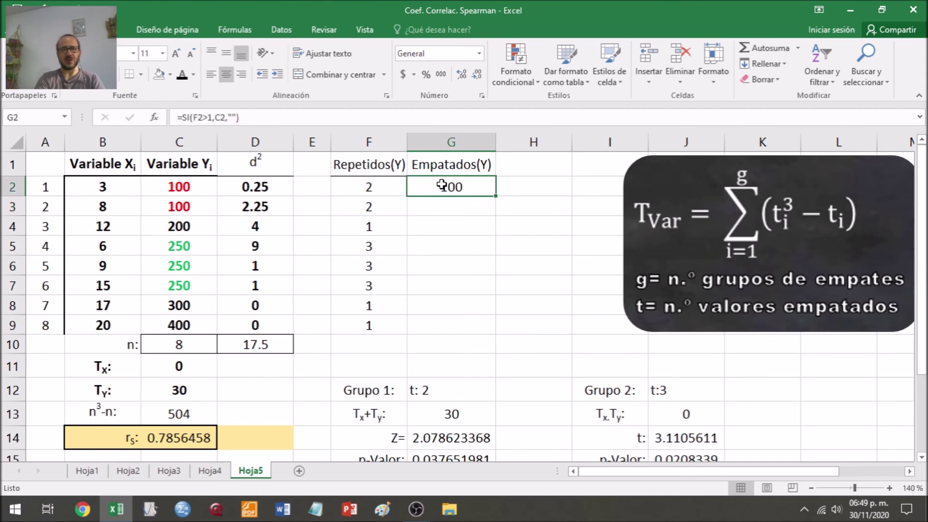
pyautogui.click(364, 186)
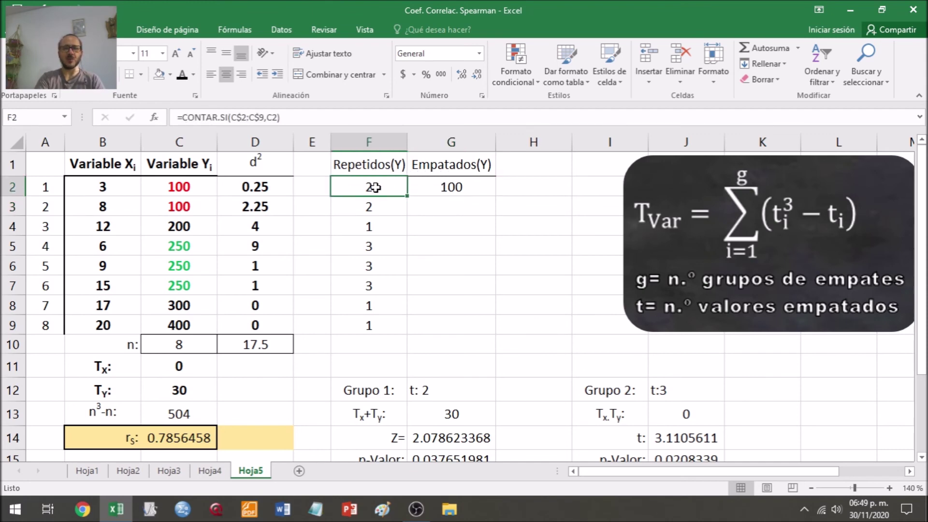
pyautogui.moveTo(190, 183); pyautogui.dragTo(189, 193)
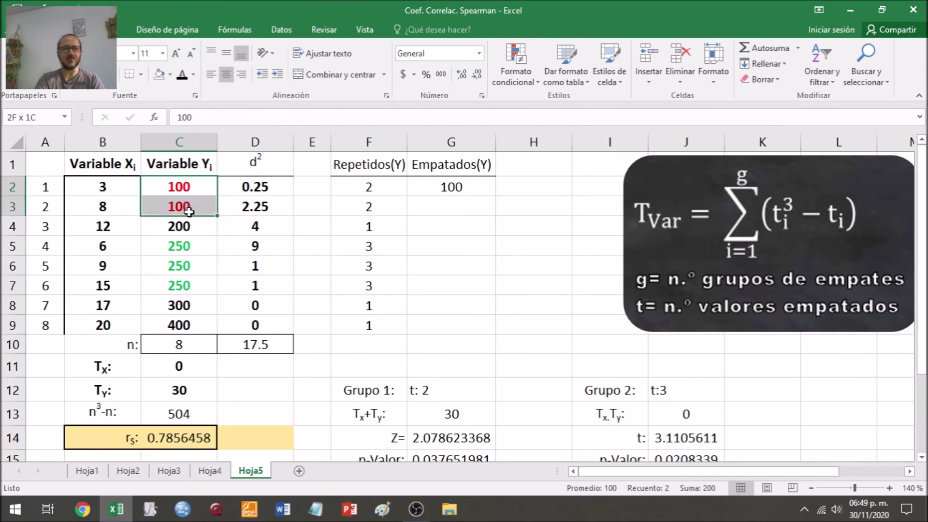
pyautogui.click(186, 190)
pyautogui.click(389, 188)
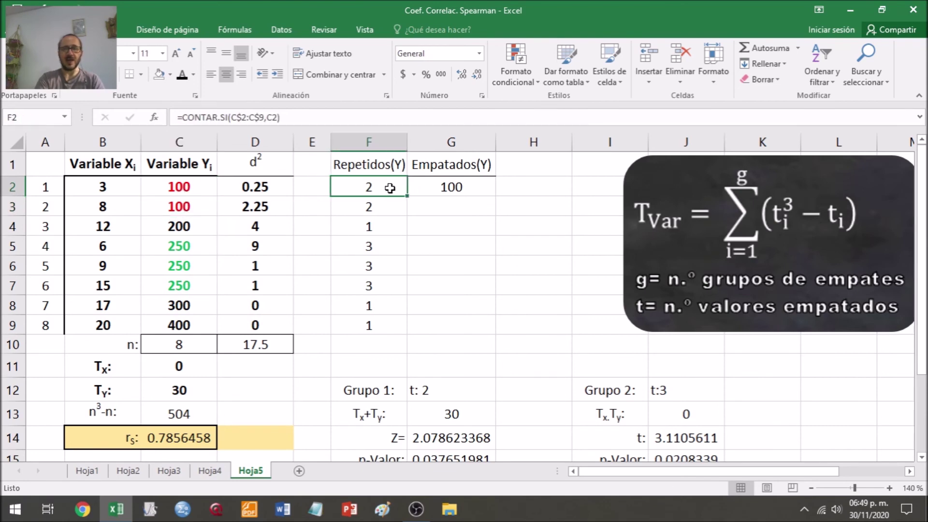
# - Test the tie formula in G2 by setting the Y value in C2 to 50, and undo that change
pyautogui.click(462, 185)
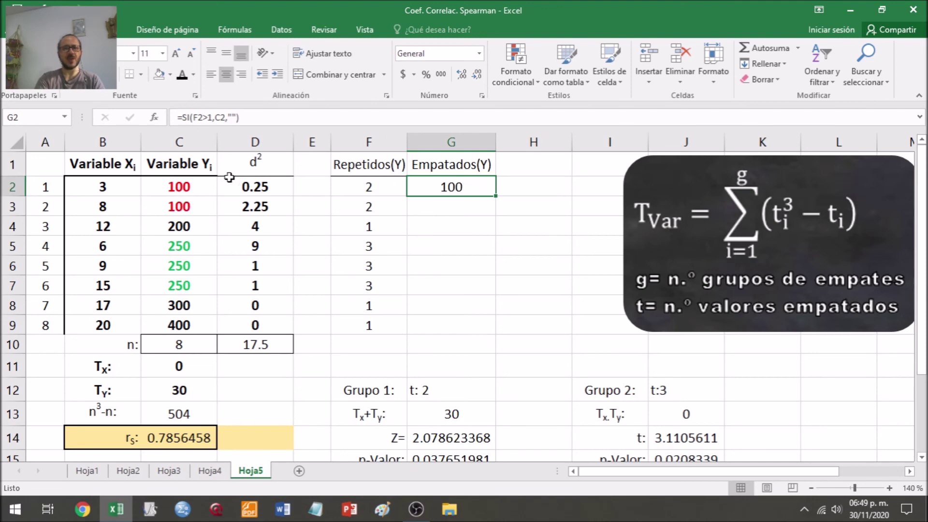
pyautogui.click(188, 186)
pyautogui.write('50')
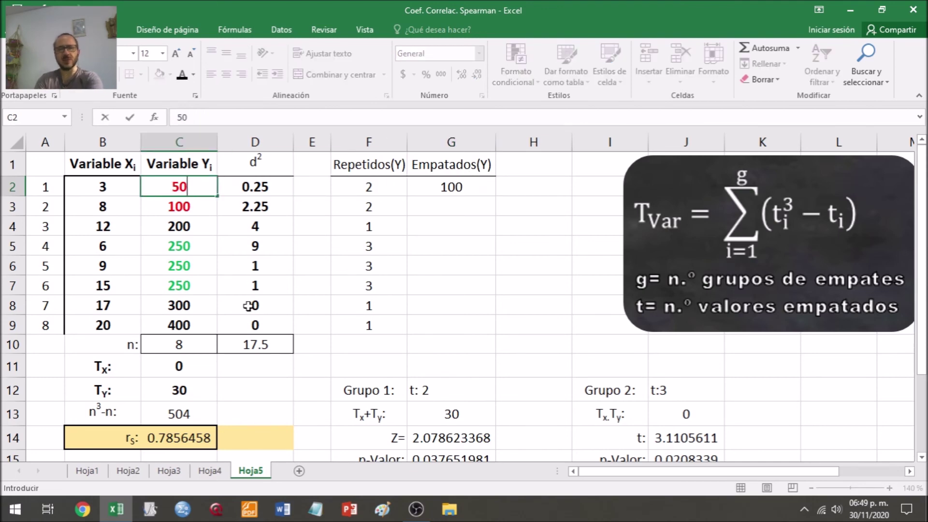
pyautogui.press('Return')
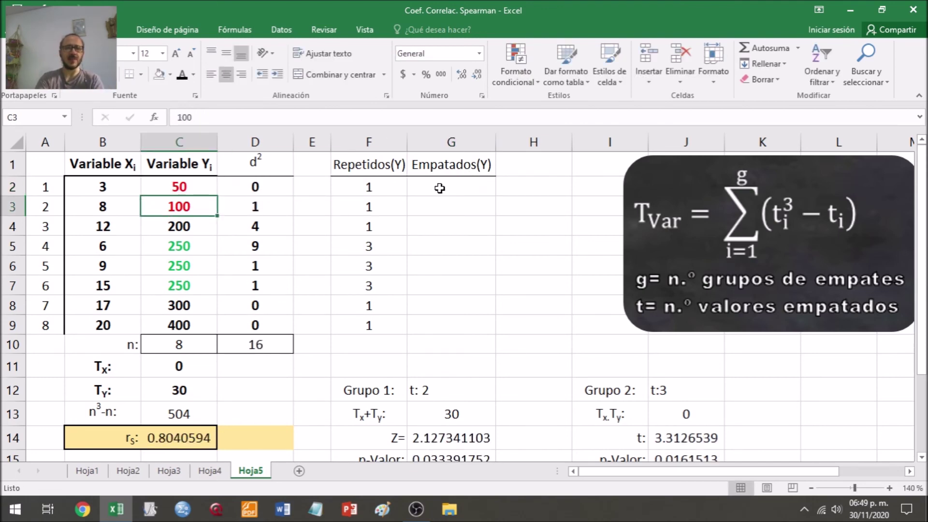
pyautogui.hotkey('ctrl', 'z')
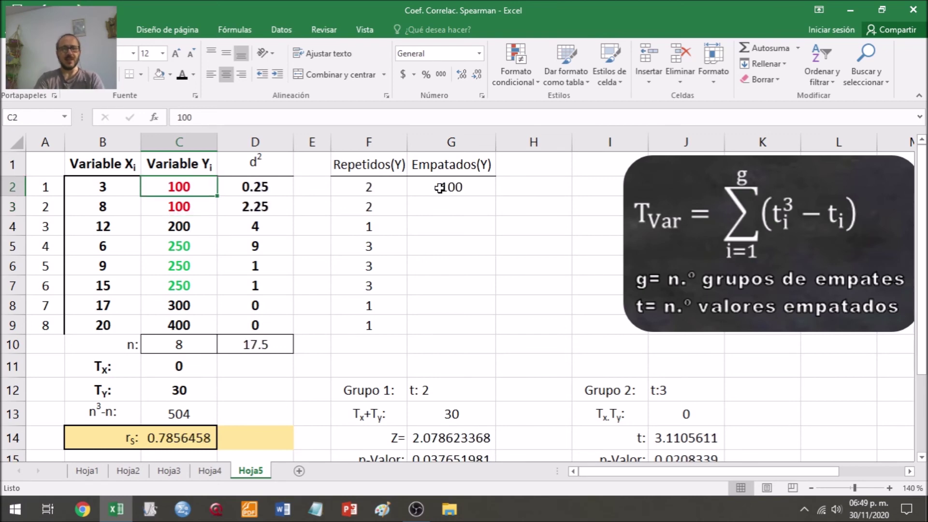
# - Copy the SI formula from G2 down to G3 and check the cells it references
pyautogui.click(439, 188)
pyautogui.moveTo(498, 198); pyautogui.dragTo(495, 213)
pyautogui.click(449, 204)
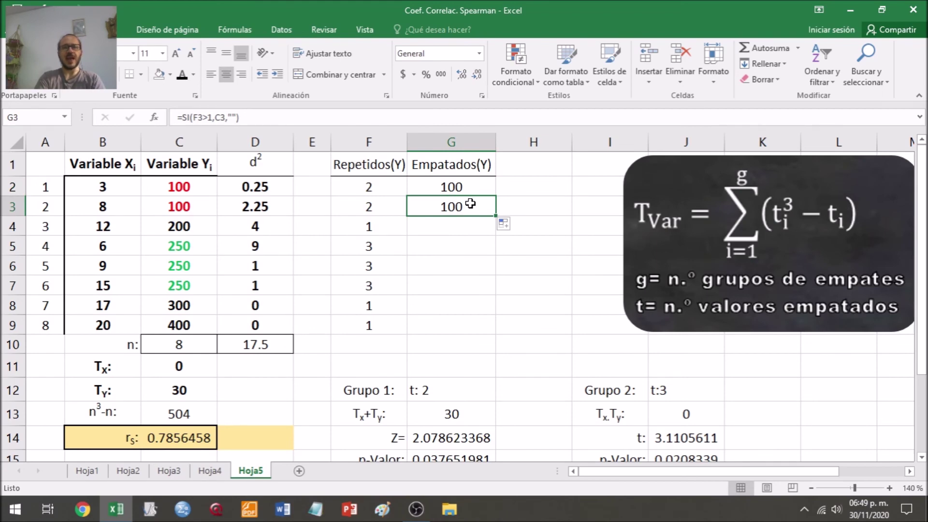
pyautogui.doubleClick(456, 211)
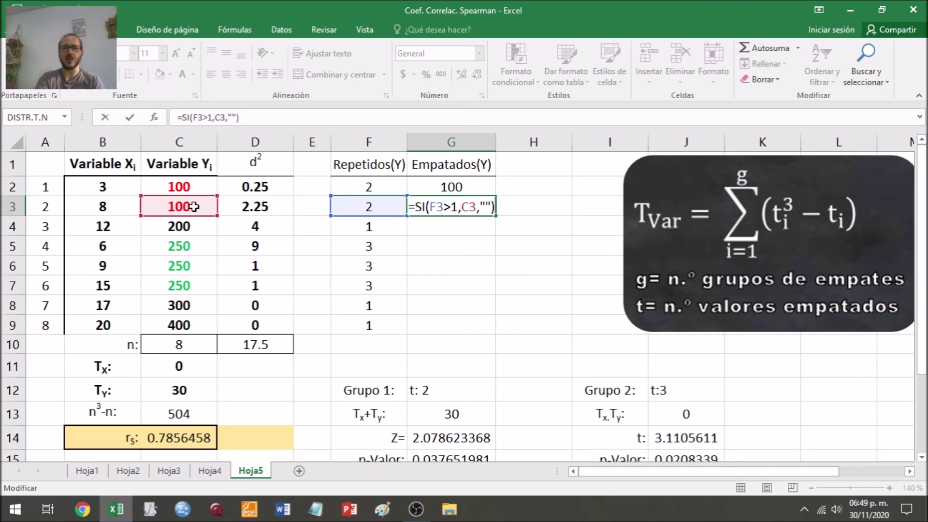
pyautogui.hotkey('ctrl', 'Return')
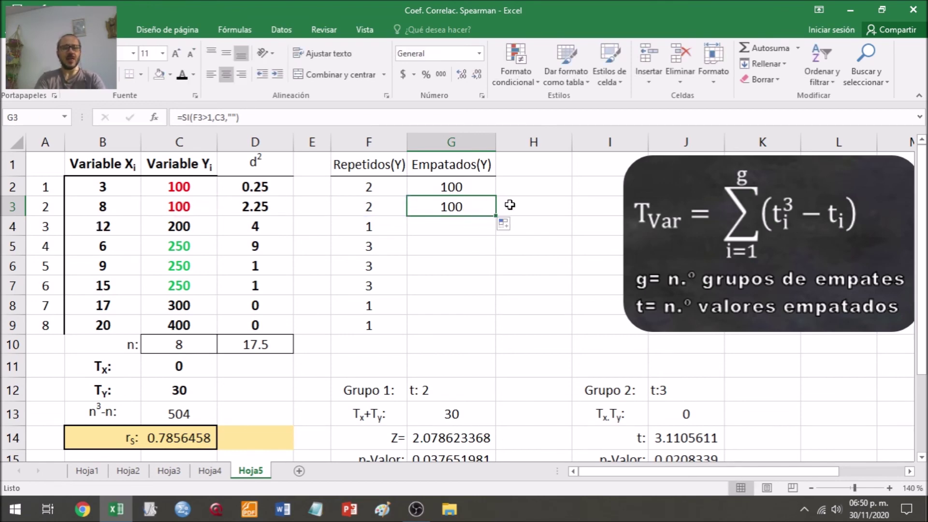
# - Remove the C3 reference from the value-if-true argument of the SI formula in G3
pyautogui.doubleClick(460, 203)
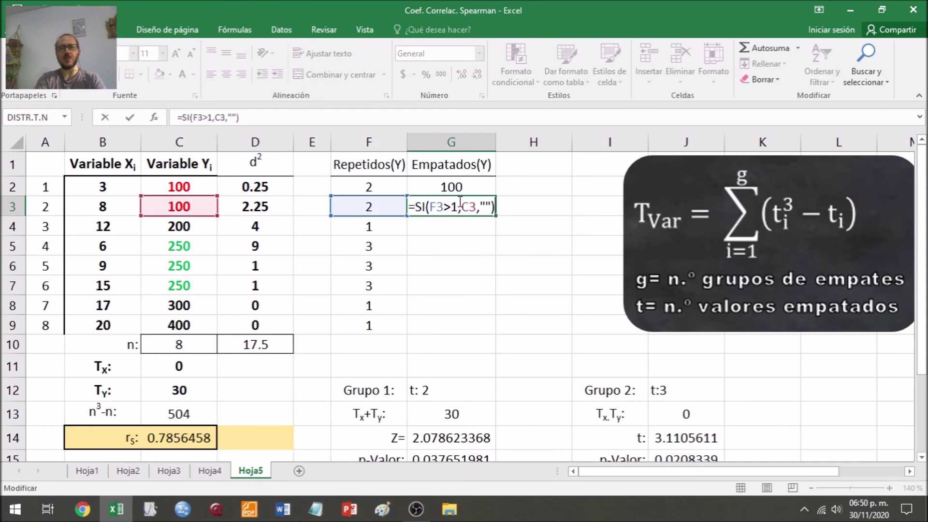
pyautogui.click(475, 206)
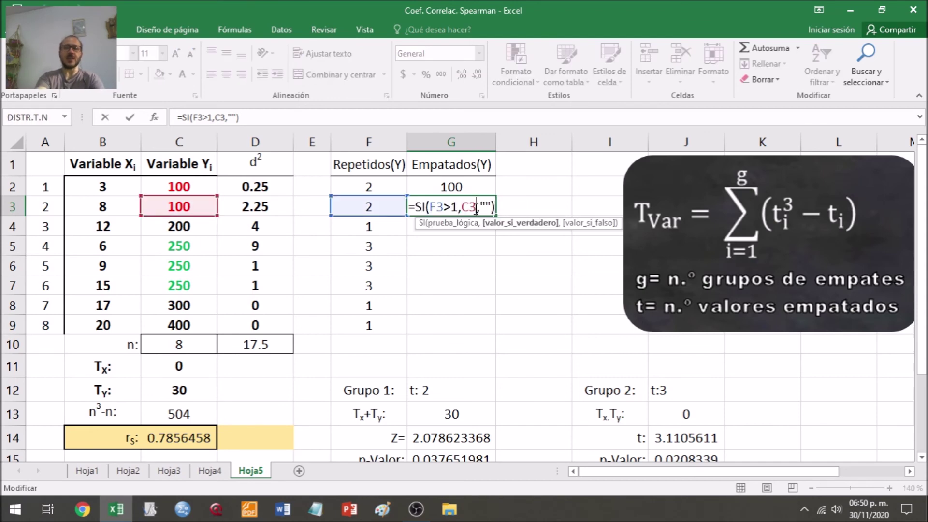
pyautogui.press('BackSpace')
pyautogui.press('BackSpace')
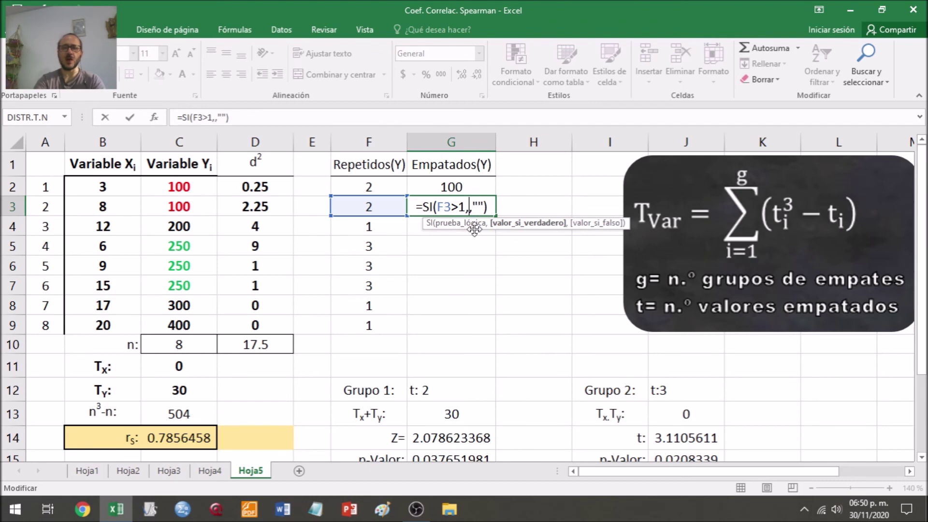
pyautogui.write('si()')
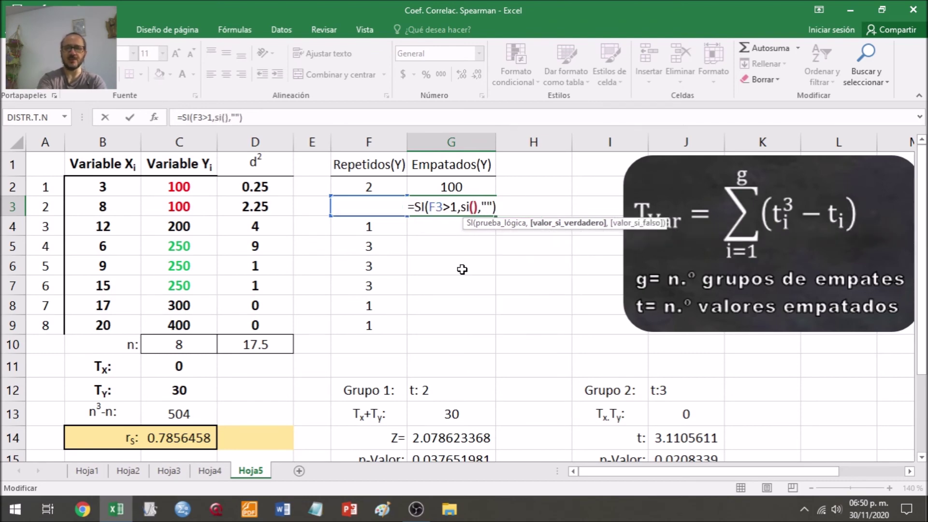
pyautogui.click(474, 203)
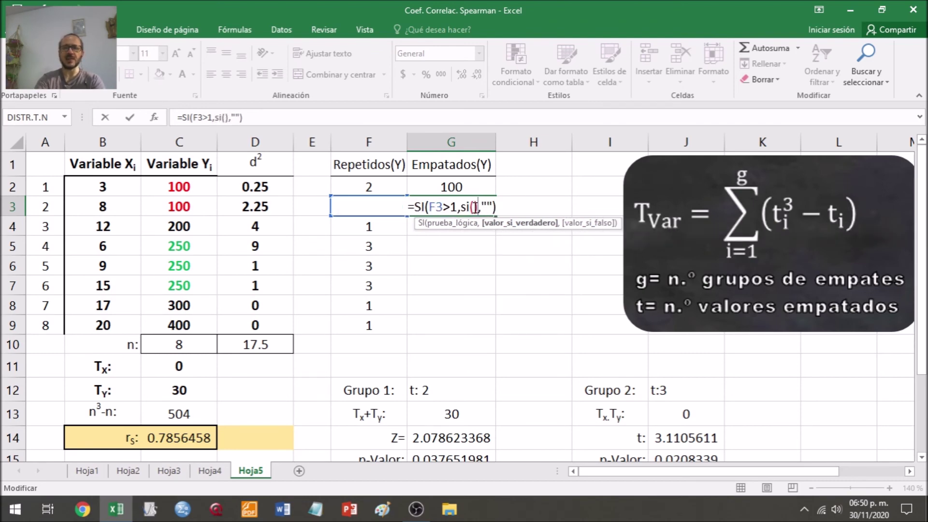
pyautogui.click(475, 206)
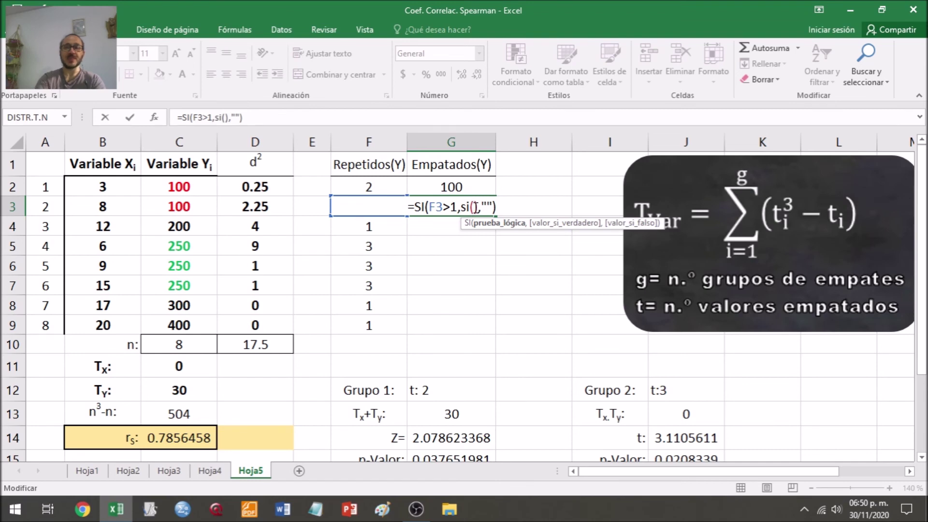
pyautogui.click(463, 187)
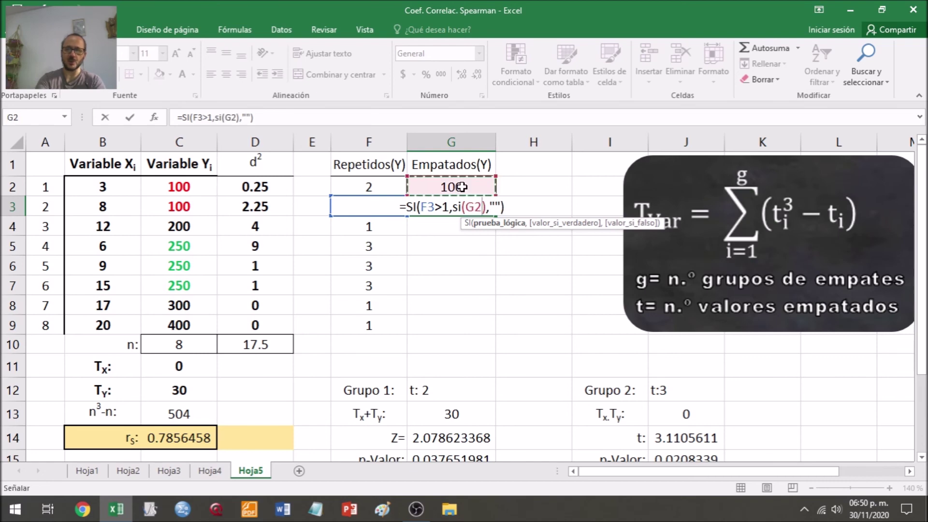
pyautogui.write('=')
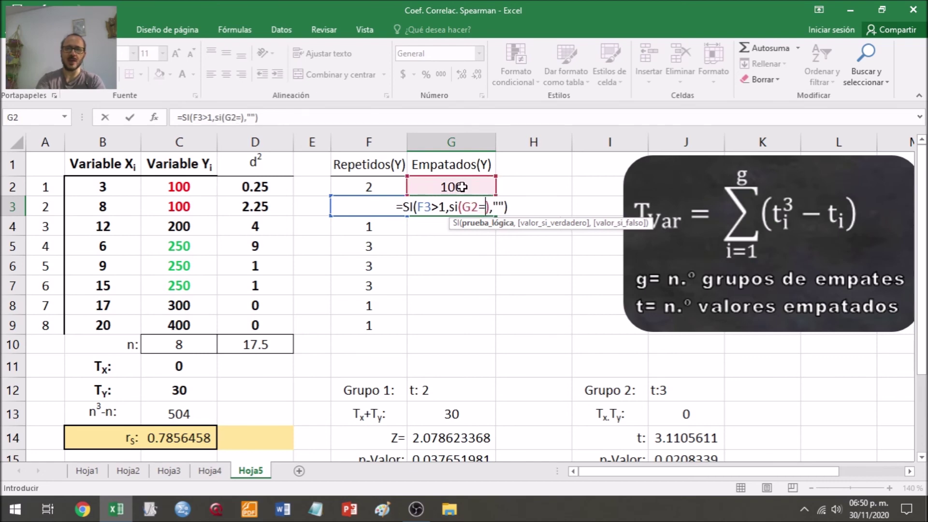
pyautogui.click(192, 207)
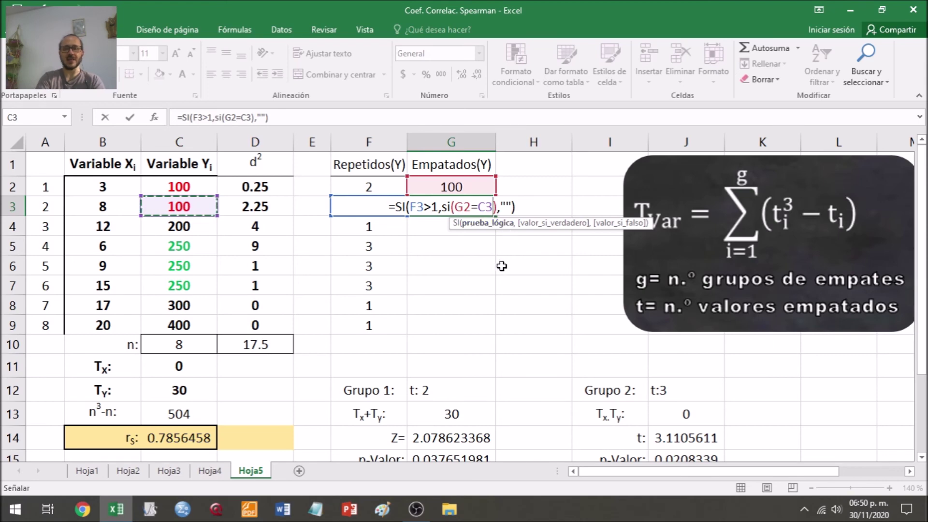
pyautogui.press('BackSpace')
pyautogui.press('BackSpace')
pyautogui.press('BackSpace')
pyautogui.press('BackSpace')
pyautogui.press('BackSpace')
pyautogui.press('BackSpace')
pyautogui.press('BackSpace')
pyautogui.press('BackSpace')
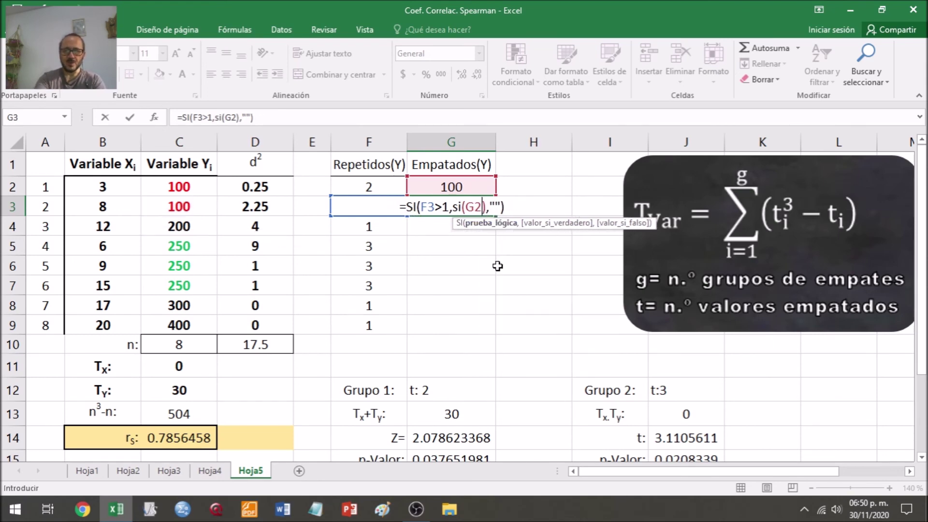
pyautogui.press('Delete')
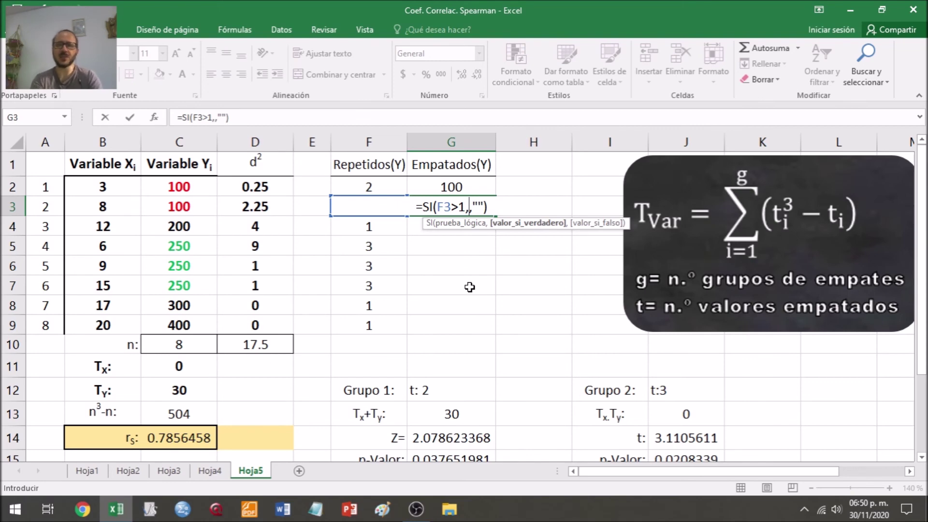
# - Nest si(contar.si()) as the value-if-true argument of the SI formula in G3
pyautogui.write('si()')
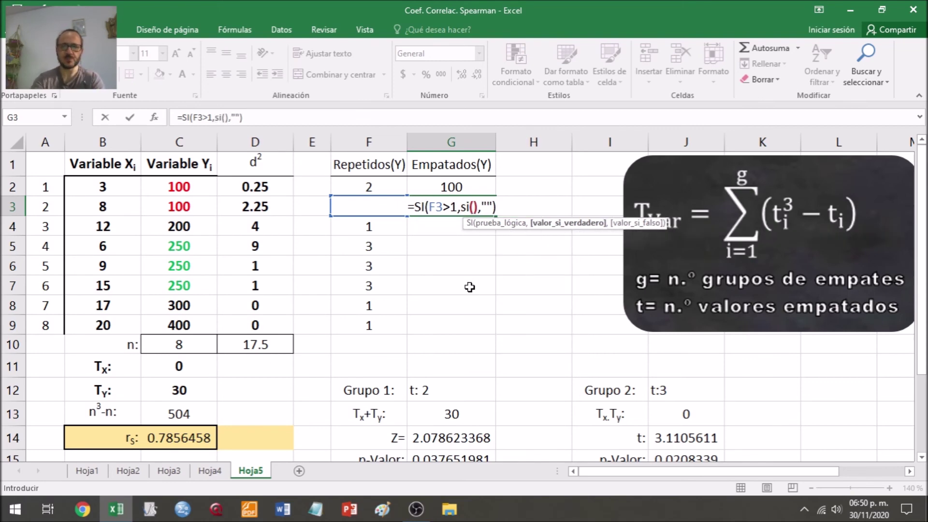
pyautogui.click(476, 202)
pyautogui.write('contar')
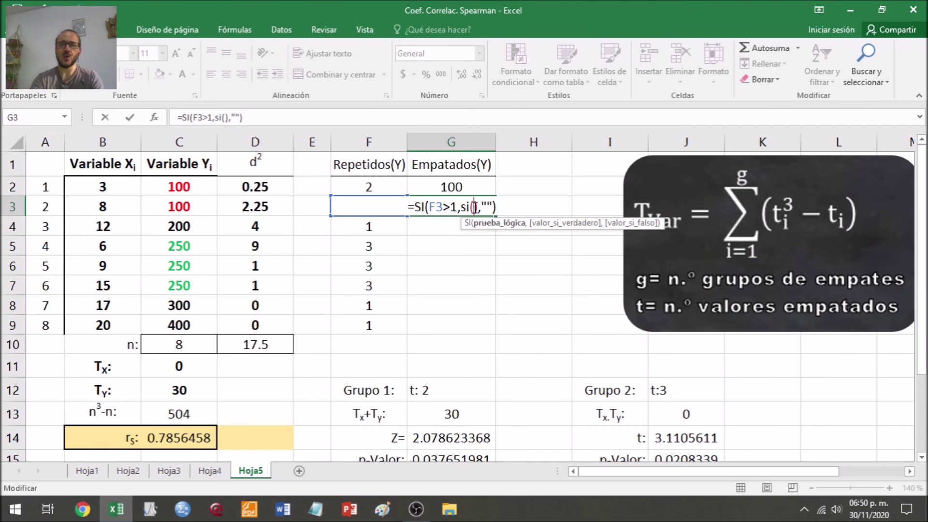
pyautogui.write('.si')
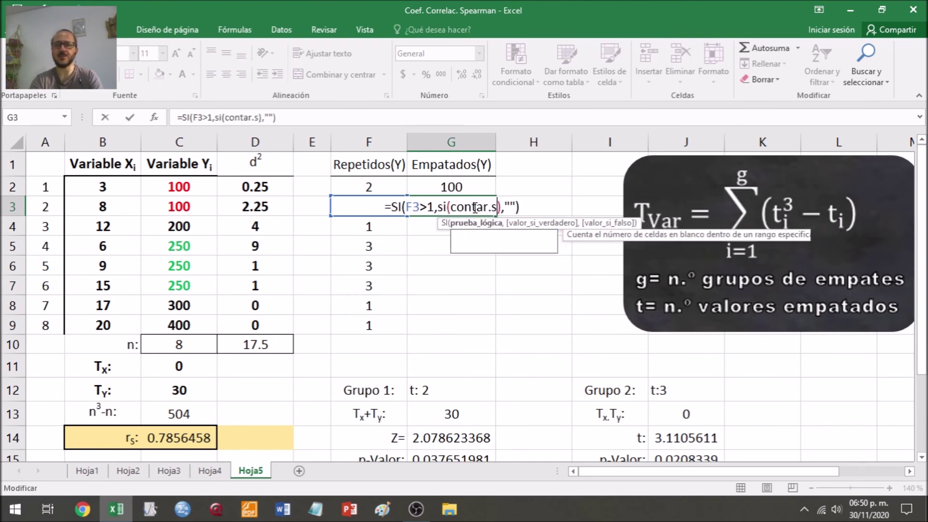
pyautogui.write('()')
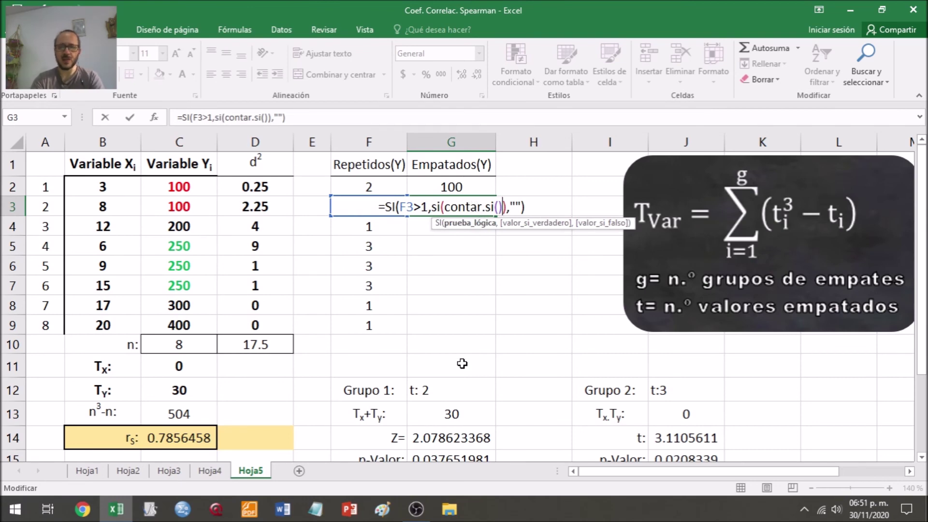
pyautogui.press('Left')
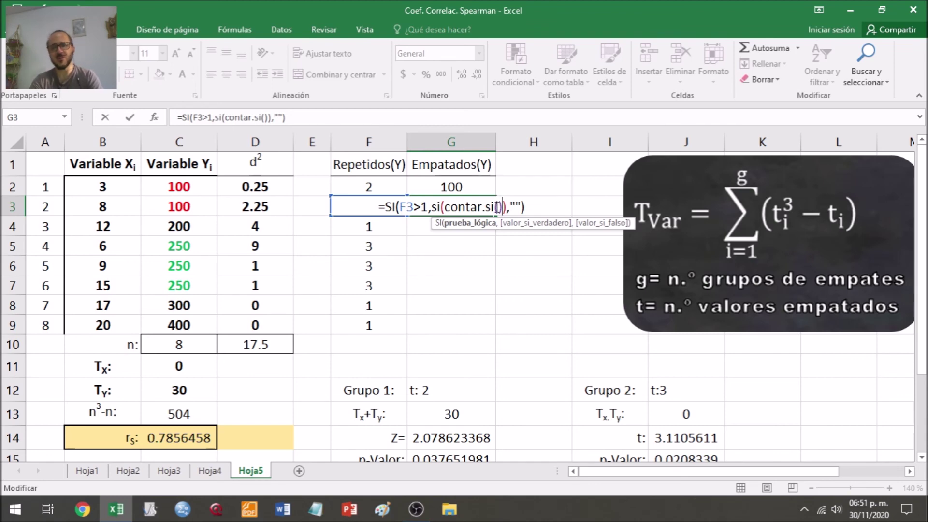
pyautogui.click(499, 207)
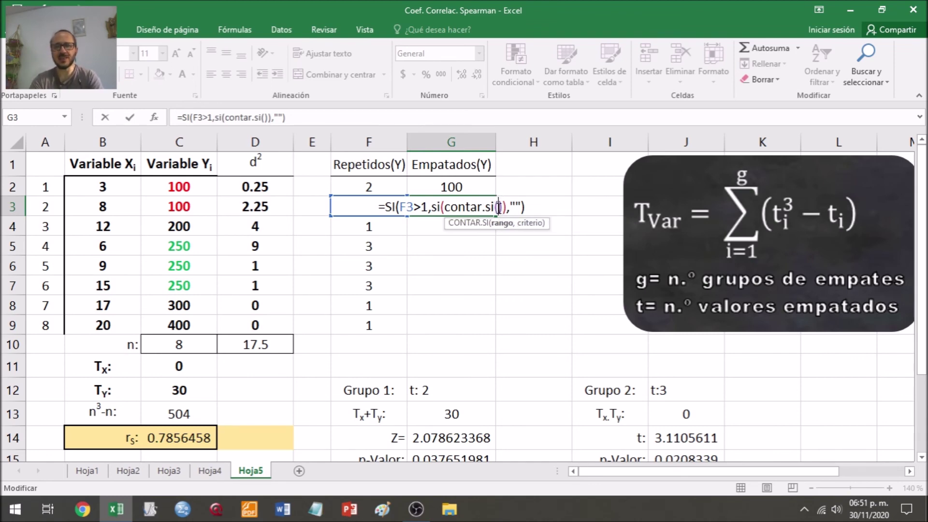
# - Set the nested CONTAR.SI in G3 to use G2 as its range and C3 as its criterion
pyautogui.click(455, 186)
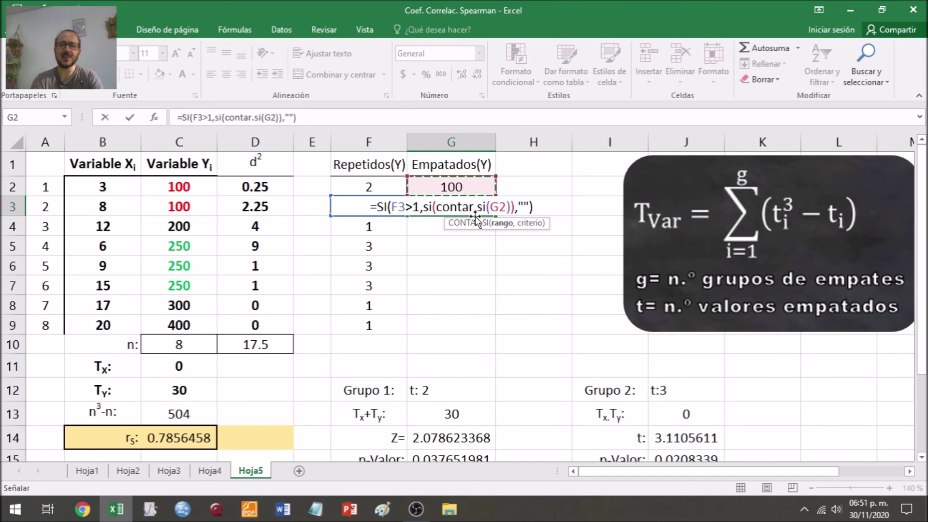
pyautogui.write(',')
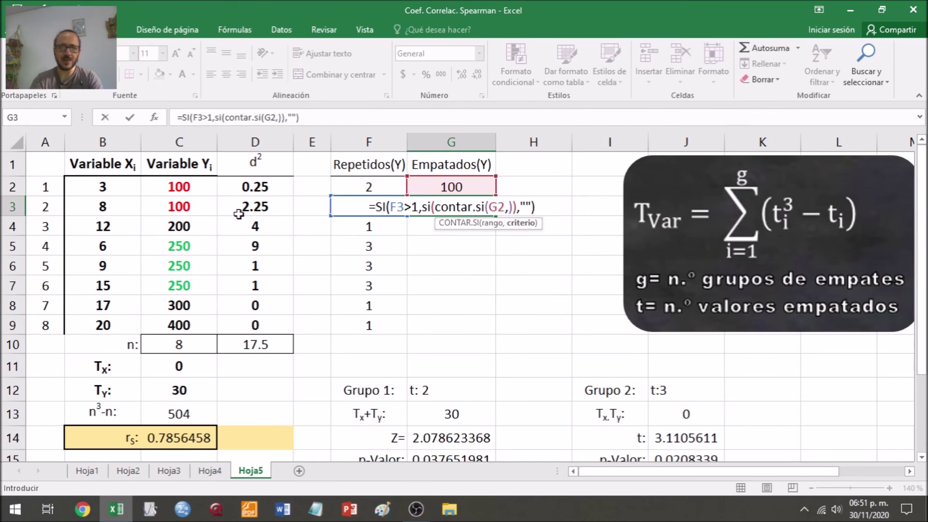
pyautogui.click(195, 205)
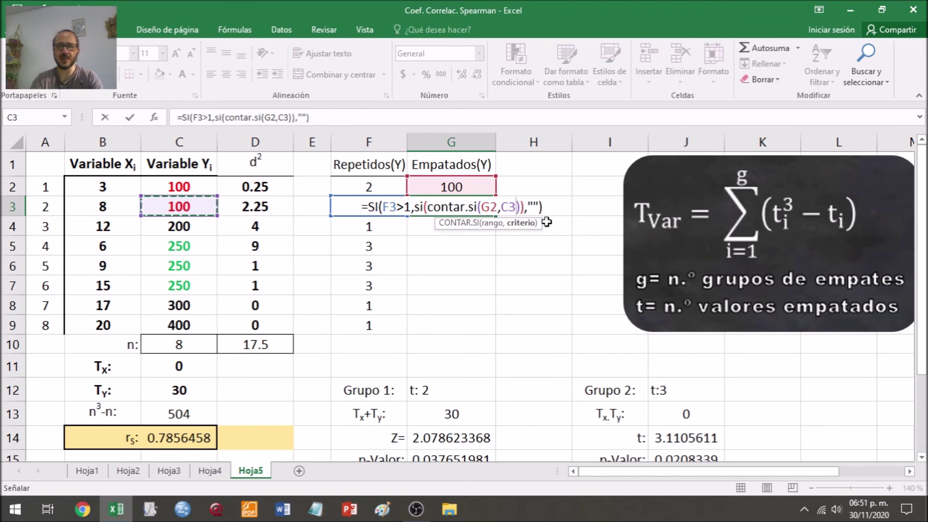
pyautogui.press('Right')
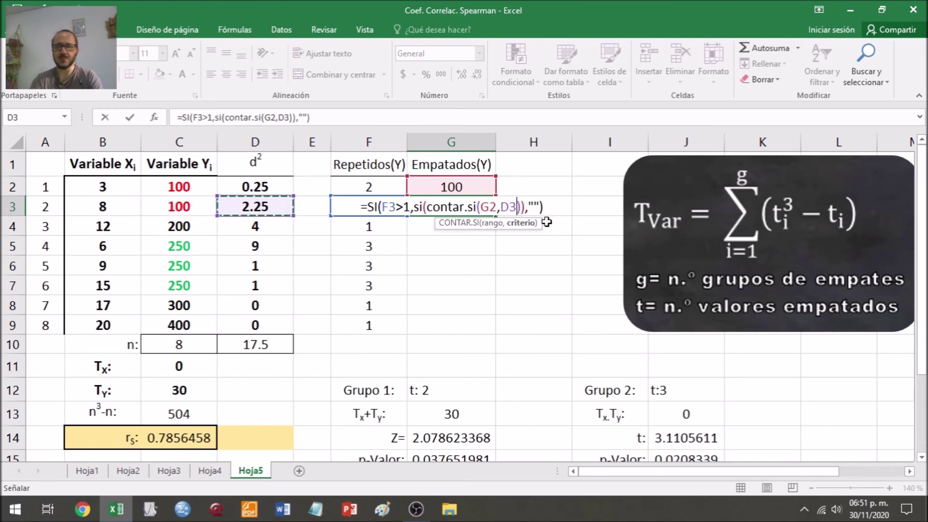
pyautogui.press('BackSpace')
pyautogui.press('BackSpace')
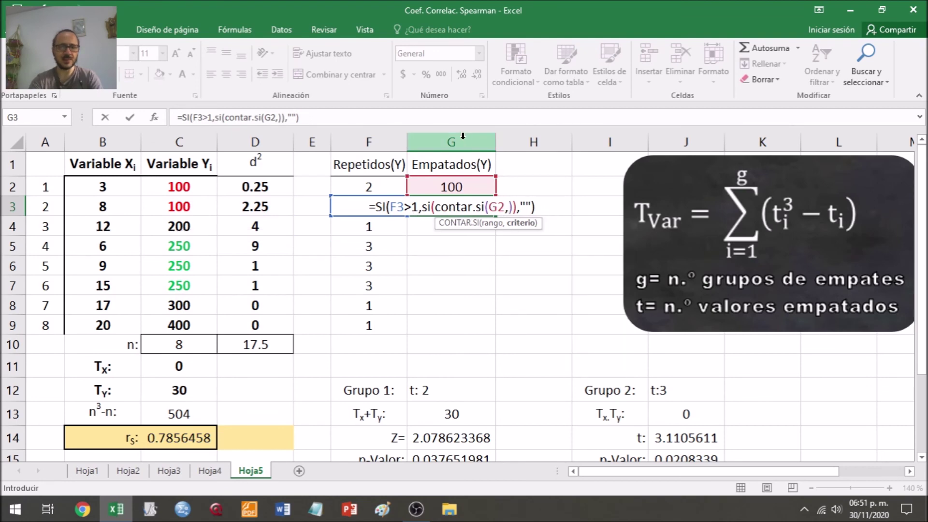
pyautogui.click(195, 208)
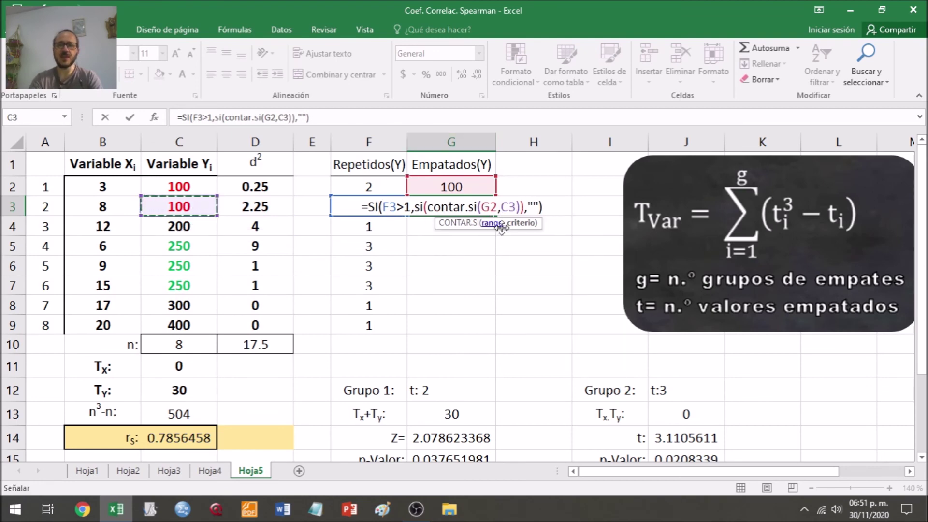
# - Complete the nested SI in G3 with the test =0, C3 as the value if true and "" as the value if false
pyautogui.click(519, 206)
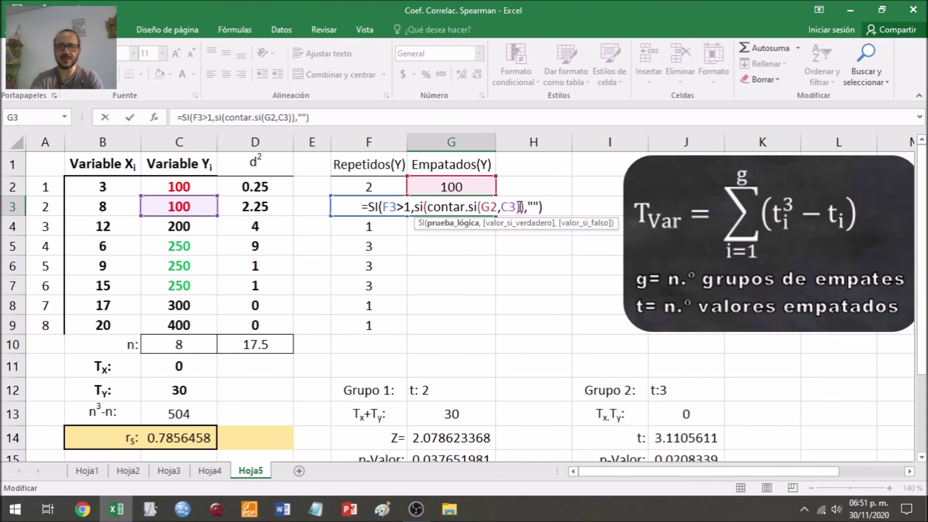
pyautogui.write('=')
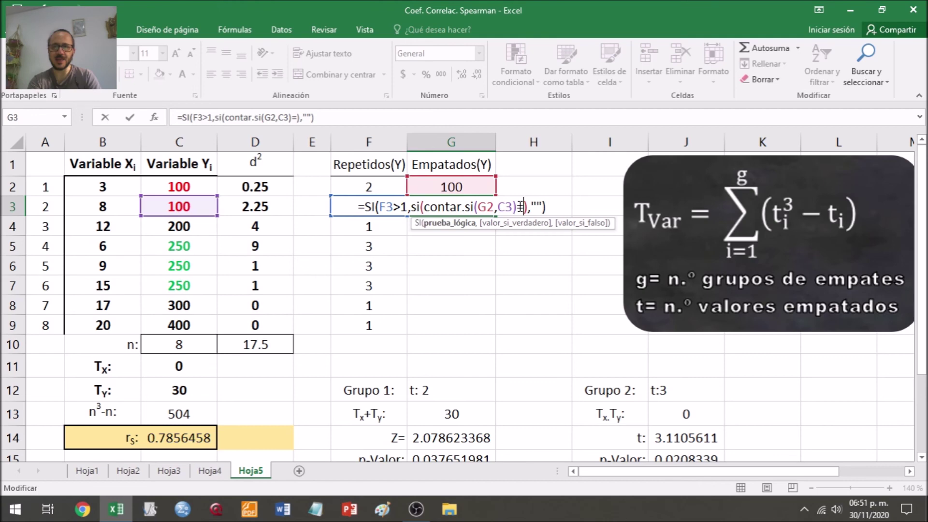
pyautogui.write('0,')
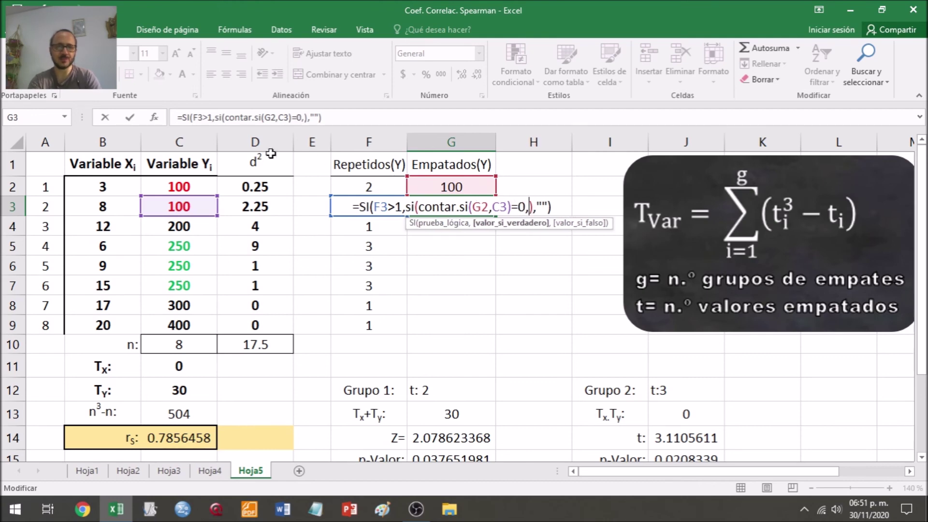
pyautogui.click(184, 208)
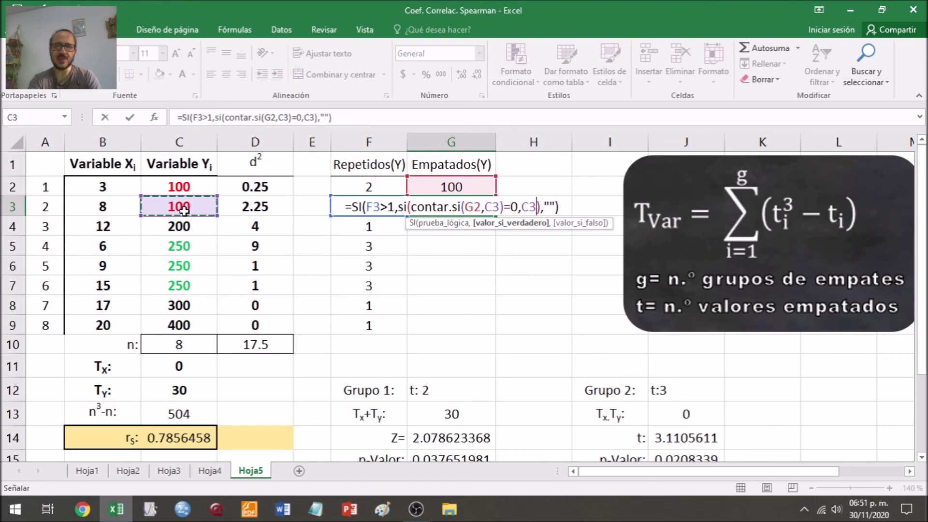
pyautogui.write(',')
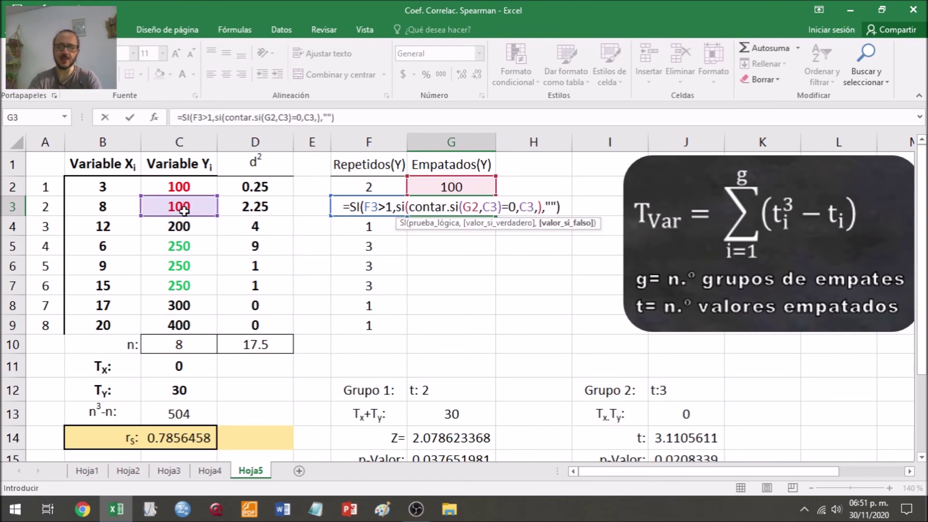
pyautogui.write('""')
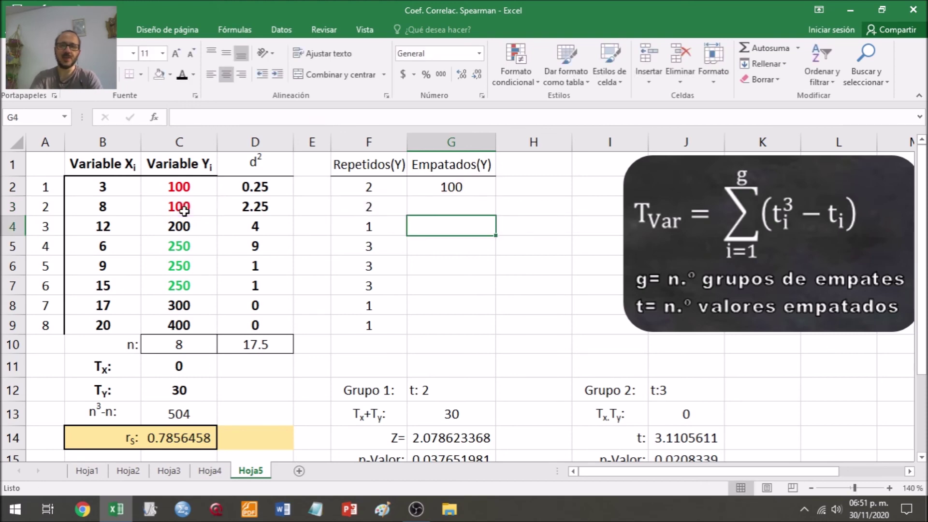
# - Review the nested SI and CONTAR.SI formula in G3 and the repeat count in F3 that it refers to
pyautogui.press('Up')
pyautogui.press('Left')
pyautogui.press('Right')
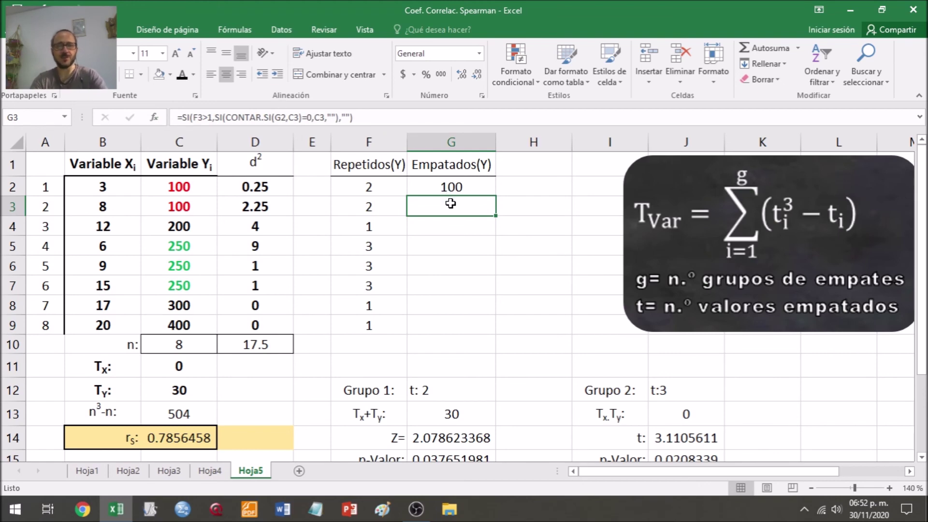
pyautogui.press('F2')
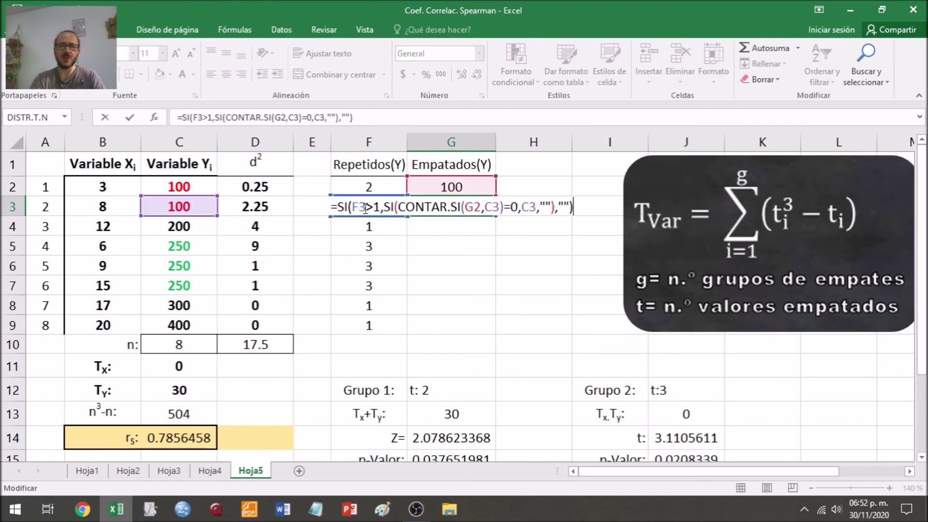
pyautogui.press('Escape')
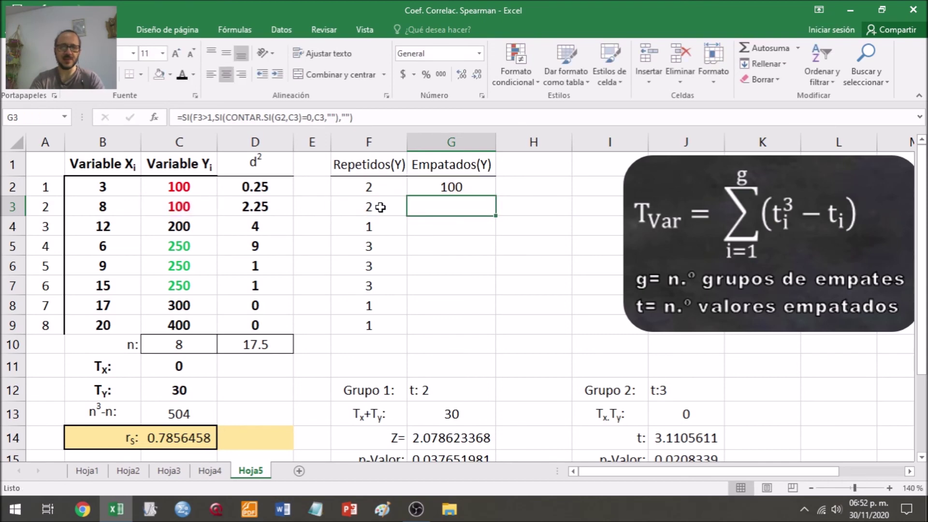
pyautogui.click(380, 210)
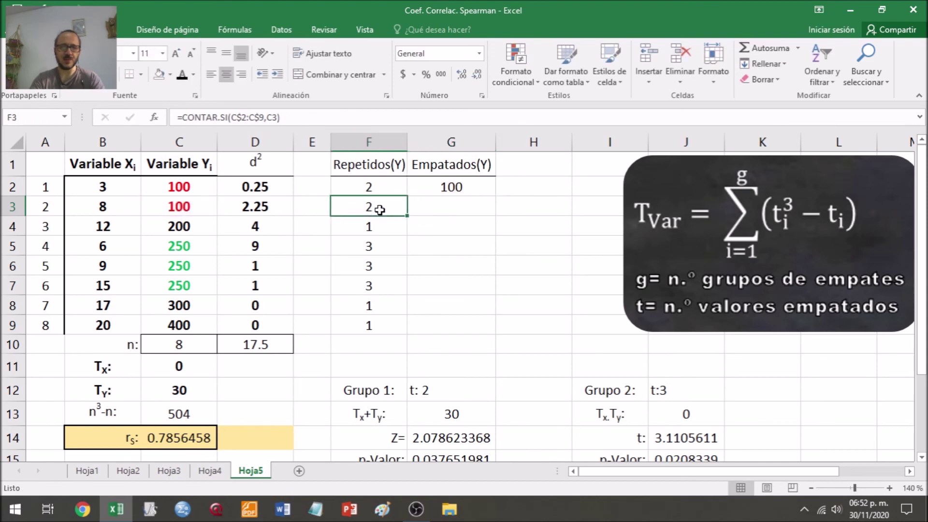
pyautogui.click(456, 202)
pyautogui.press('F2')
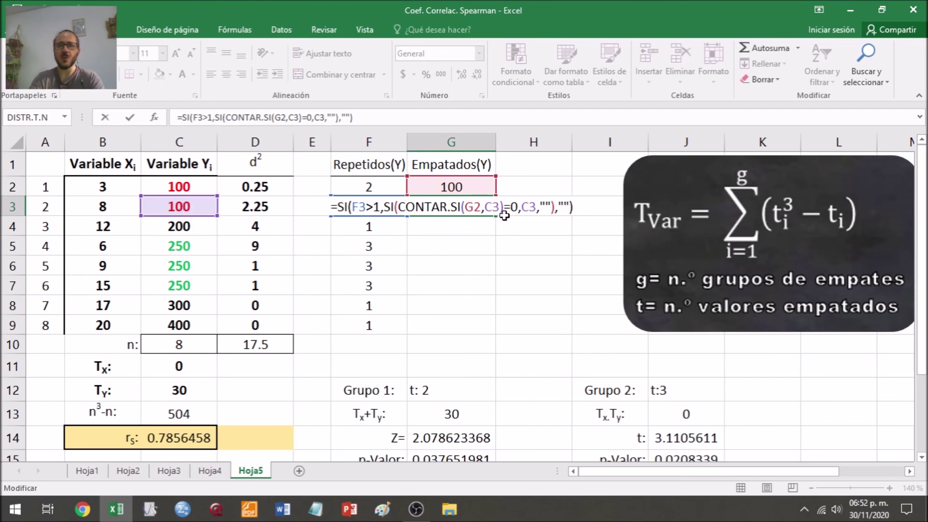
pyautogui.hotkey('ctrl', 'Return')
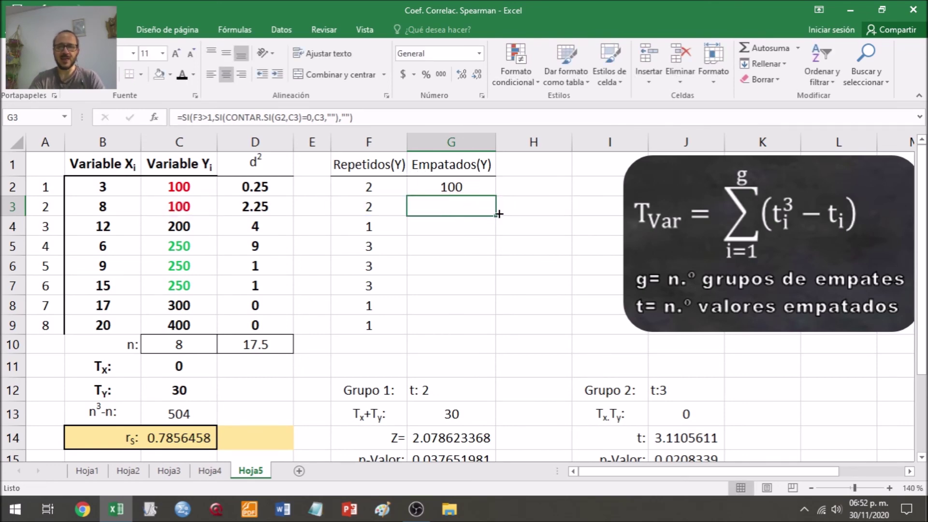
# - Copy the G3 formula down to G4 and change its CONTAR.SI range to G$2:G3
pyautogui.moveTo(497, 215); pyautogui.dragTo(489, 234)
pyautogui.click(474, 226)
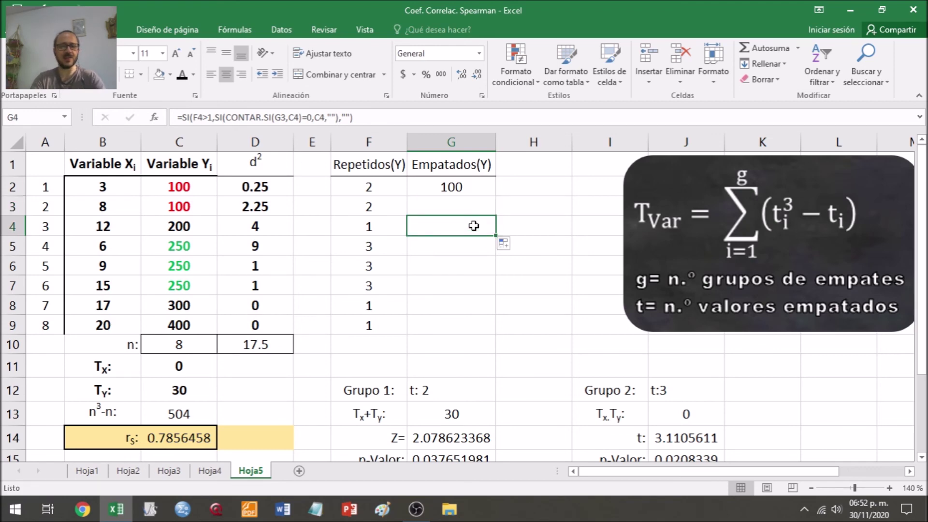
pyautogui.doubleClick(473, 225)
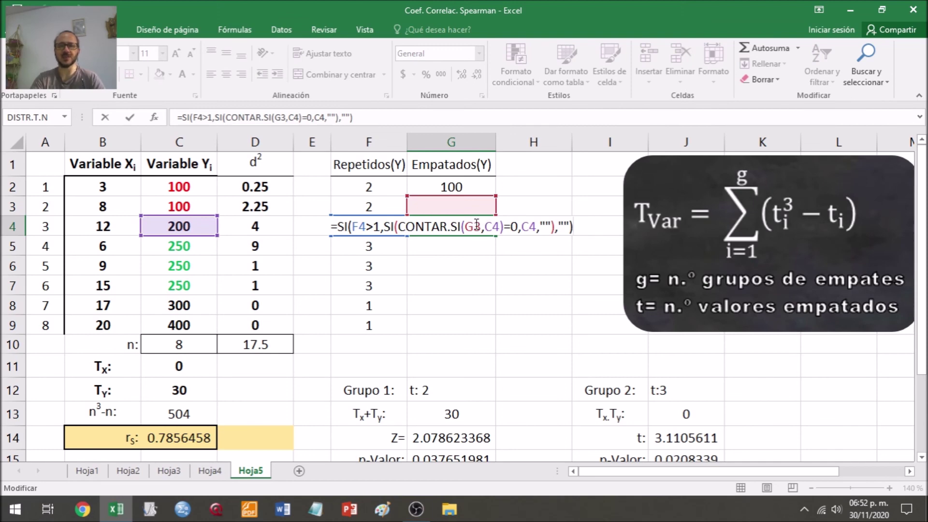
pyautogui.click(476, 225)
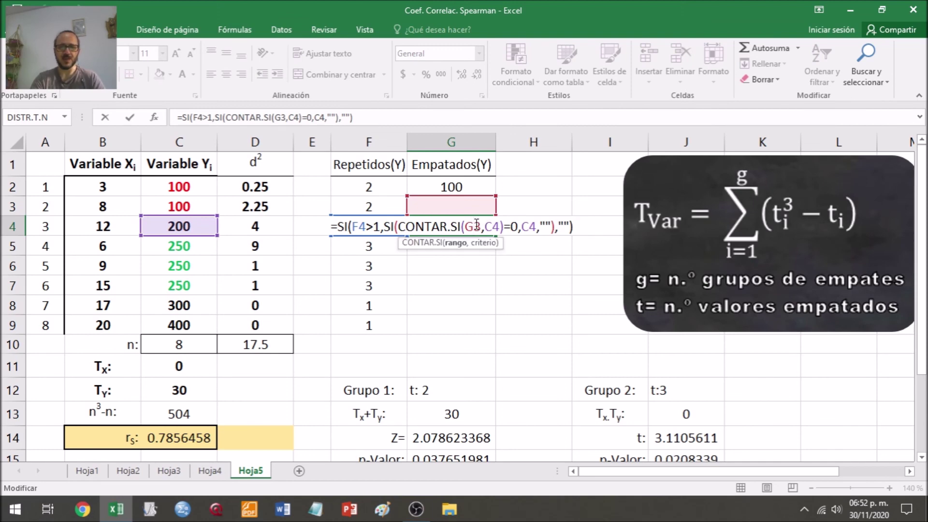
pyautogui.press('BackSpace')
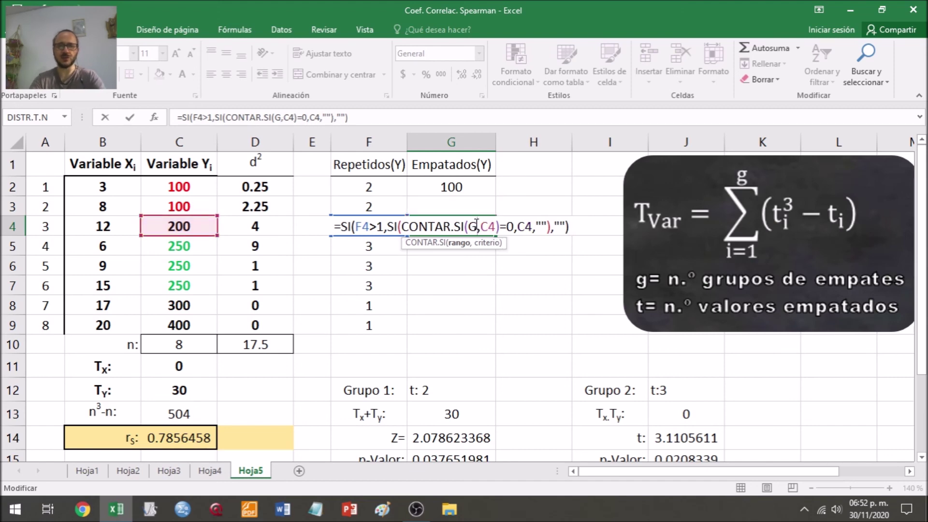
pyautogui.write('2')
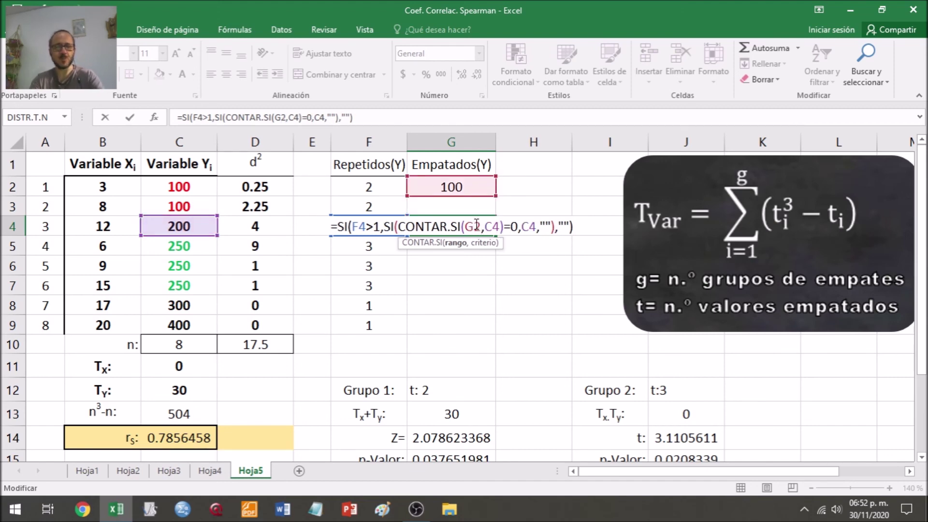
pyautogui.write('$')
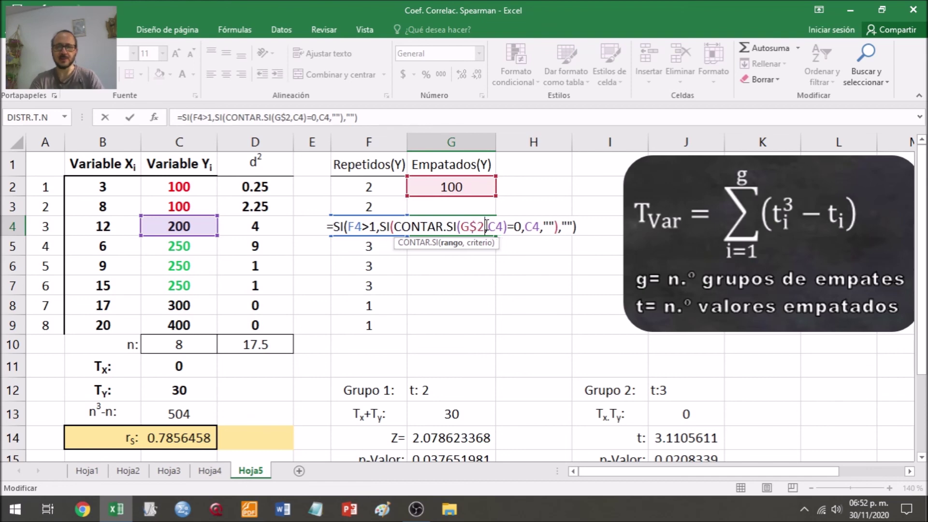
pyautogui.write(':')
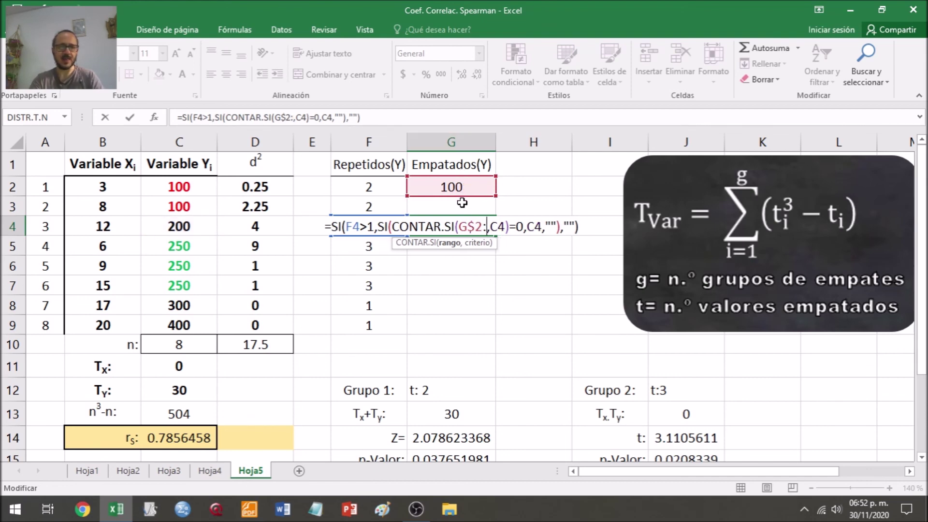
pyautogui.write('g3')
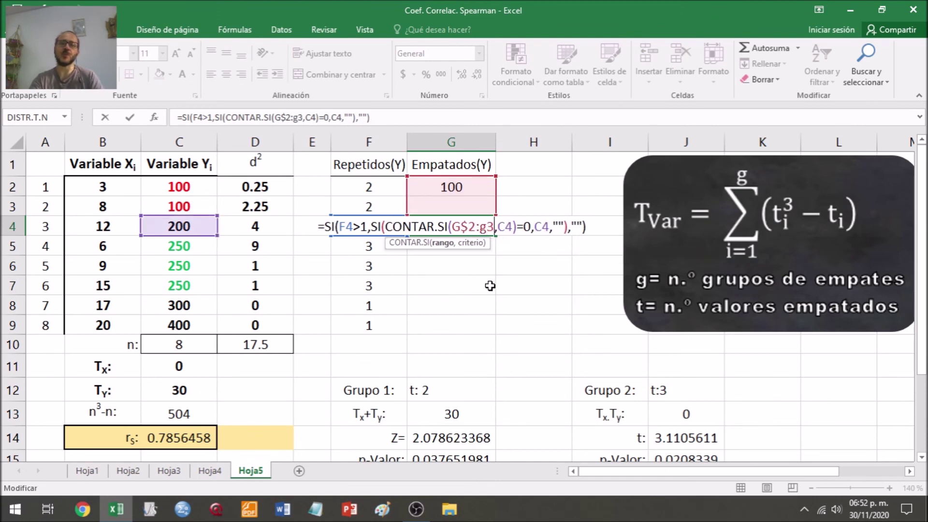
pyautogui.press('Return')
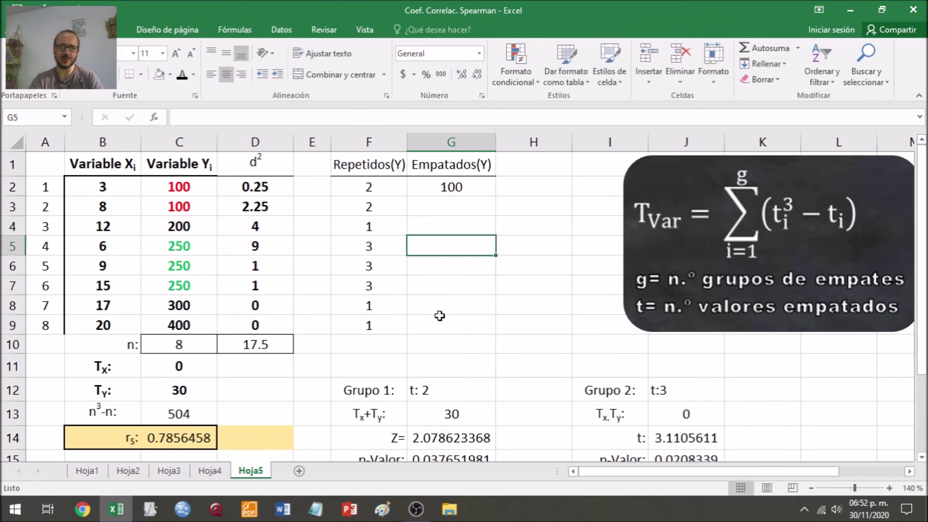
# - Fill the G4 formula down through G9 and check the copied formula in G5
pyautogui.click(483, 231)
pyautogui.moveTo(495, 236); pyautogui.dragTo(493, 329)
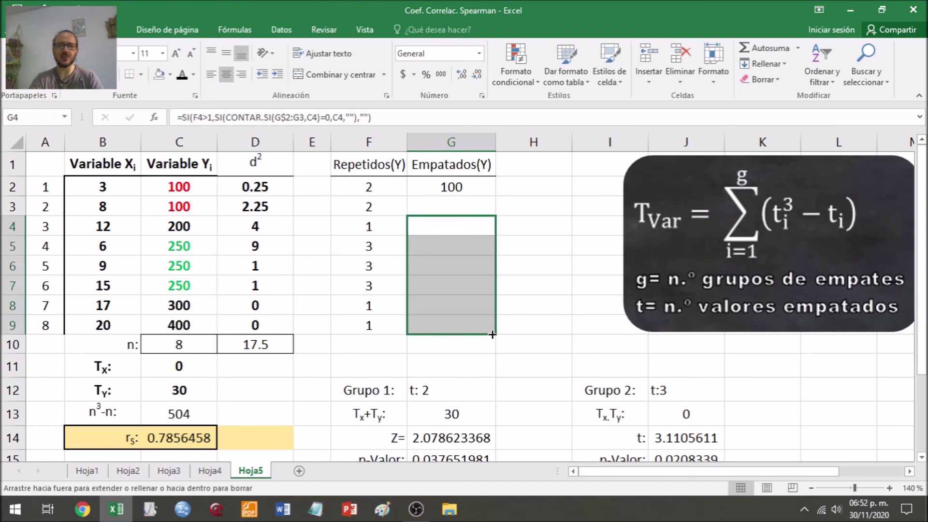
pyautogui.click(549, 299)
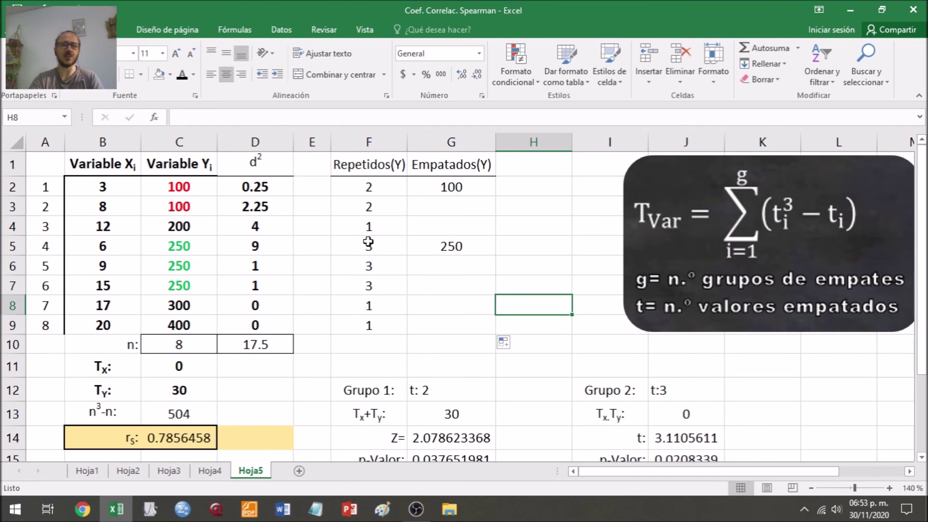
pyautogui.click(457, 246)
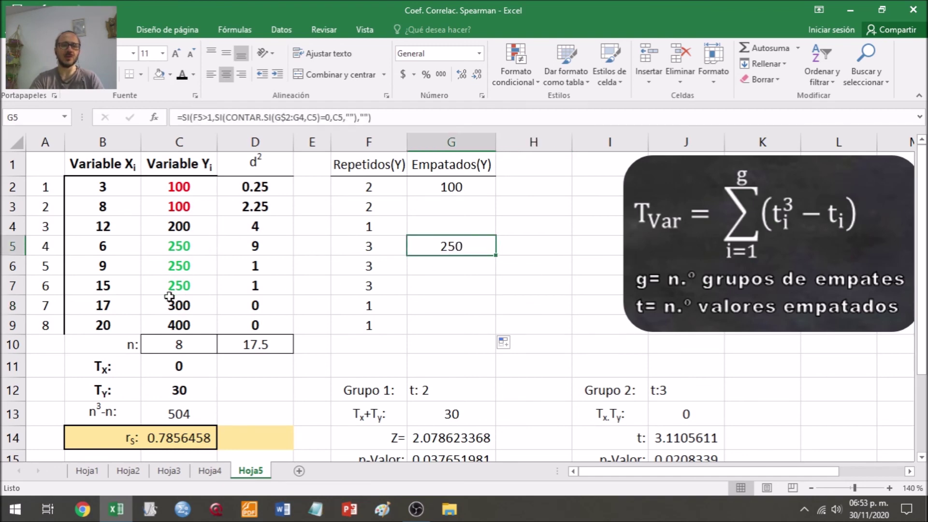
# - Test the tied-value formulas by setting the Y value in C9 to 300, and undo that change
pyautogui.click(186, 321)
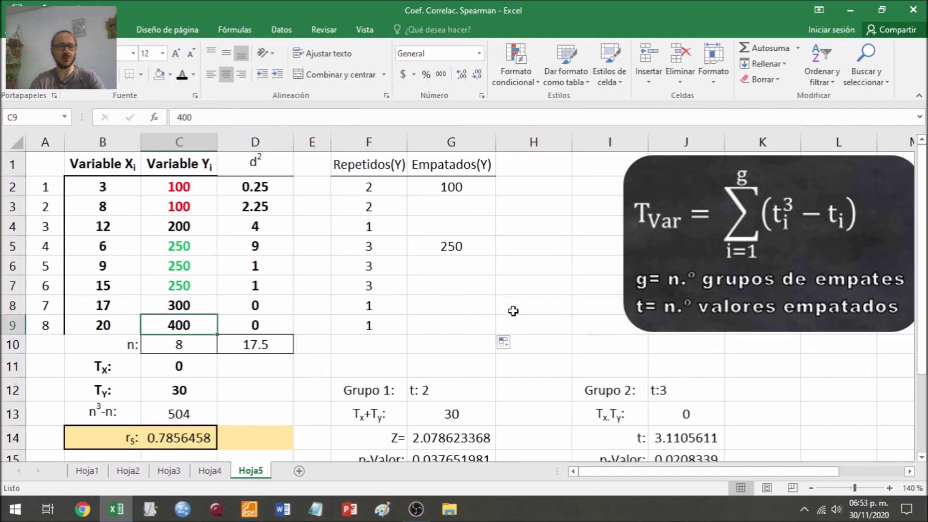
pyautogui.write('300')
pyautogui.press('Tab')
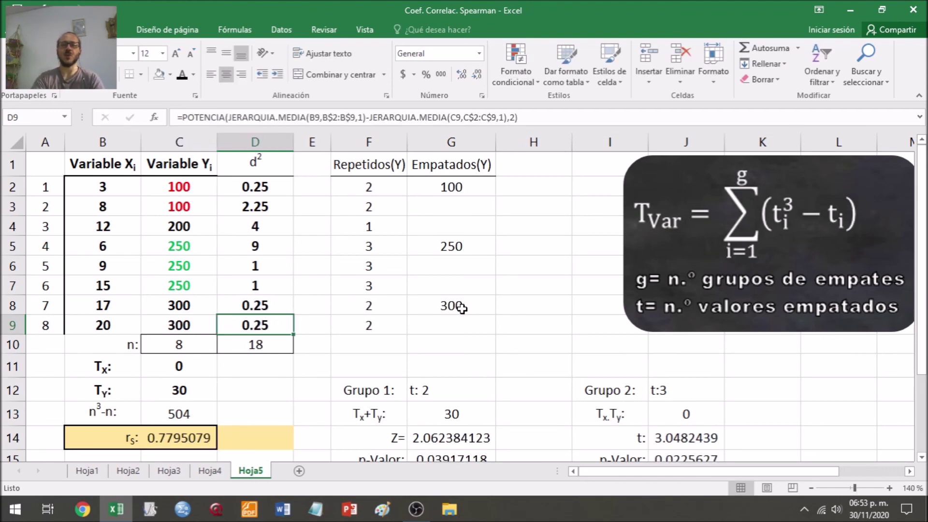
pyautogui.hotkey('ctrl', 'z')
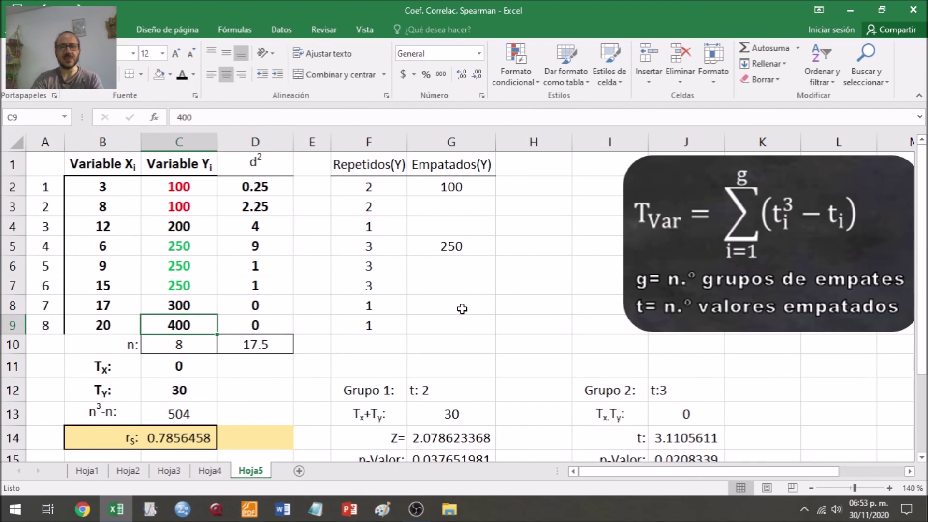
pyautogui.click(456, 327)
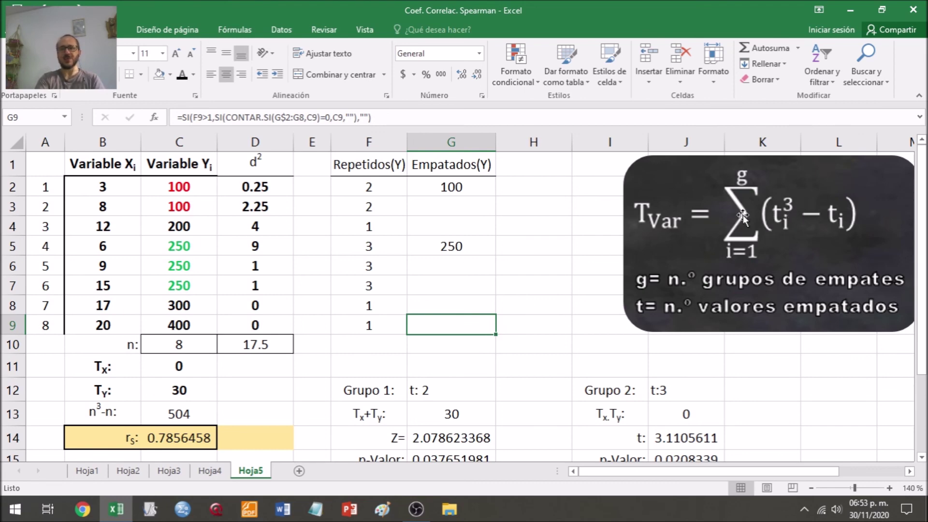
# - Shift the T_Var formula picture further away from column H and enter the header T(Y) in H1
pyautogui.moveTo(651, 218); pyautogui.dragTo(702, 217)
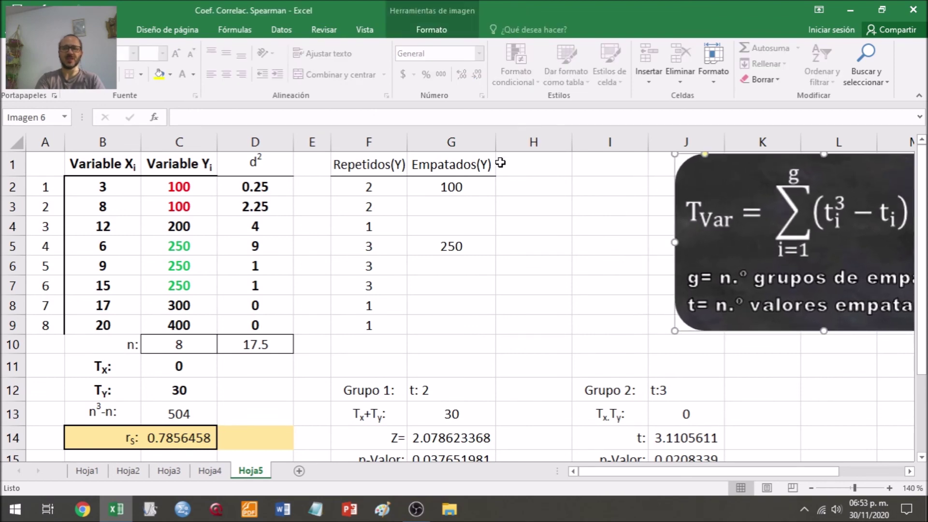
pyautogui.click(518, 168)
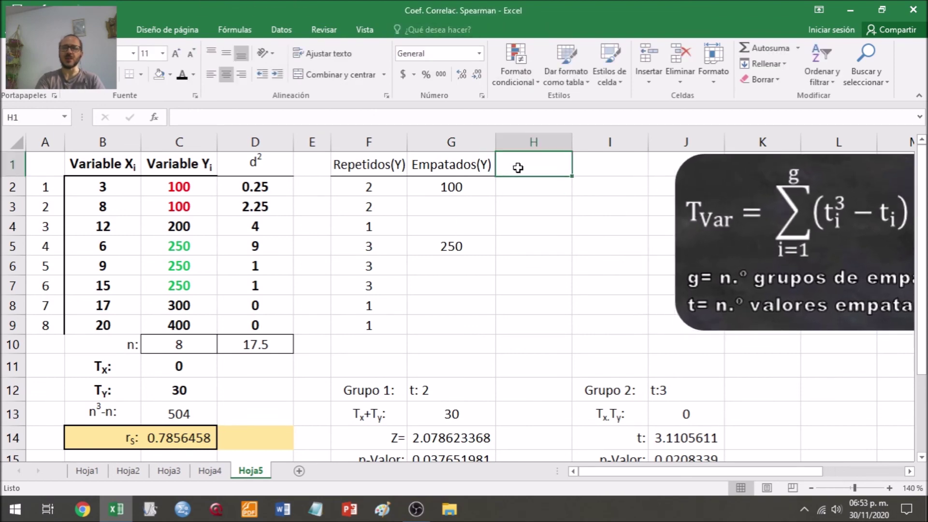
pyautogui.write('T')
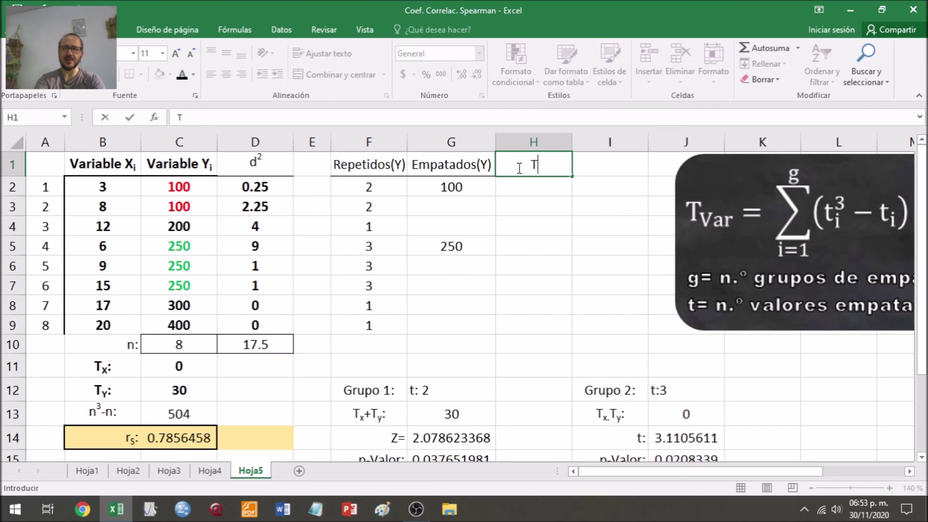
pyautogui.write('(Y)')
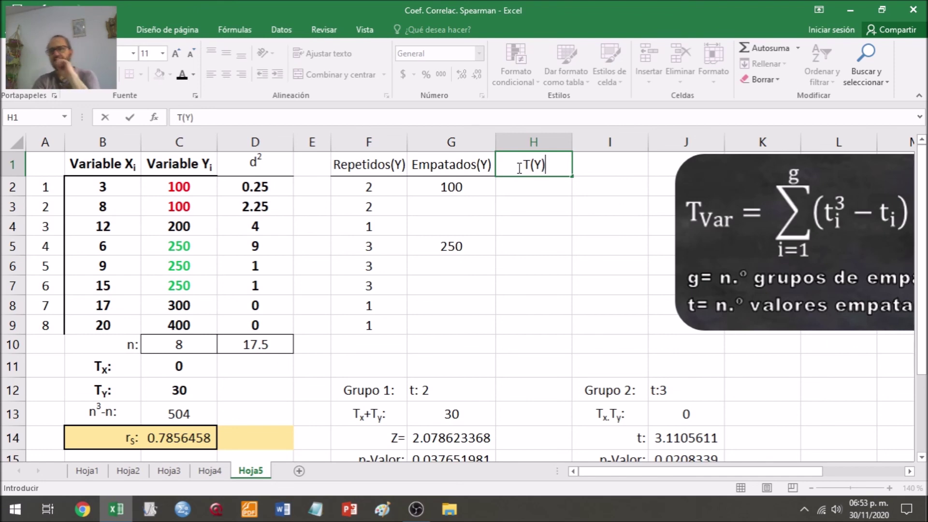
pyautogui.press('Return')
pyautogui.click(516, 167)
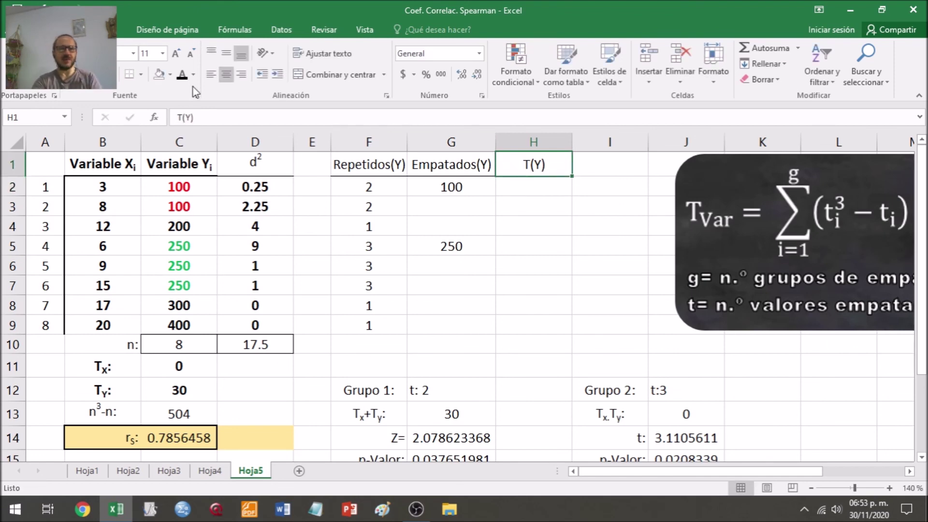
# - Try to enter the formula =SI(G2="";"";POTENCIA(F2,3)-F2) in H2
pyautogui.click(554, 183)
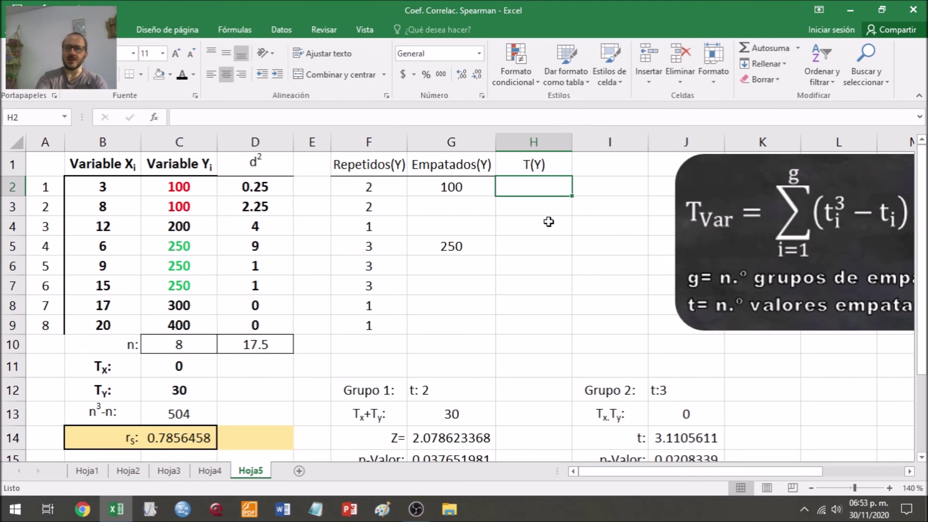
pyautogui.write('=si(')
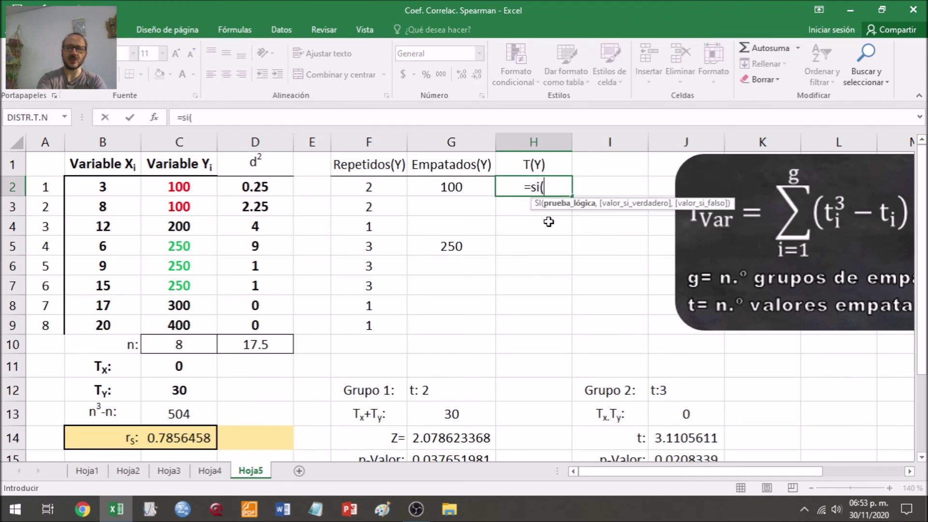
pyautogui.click(452, 188)
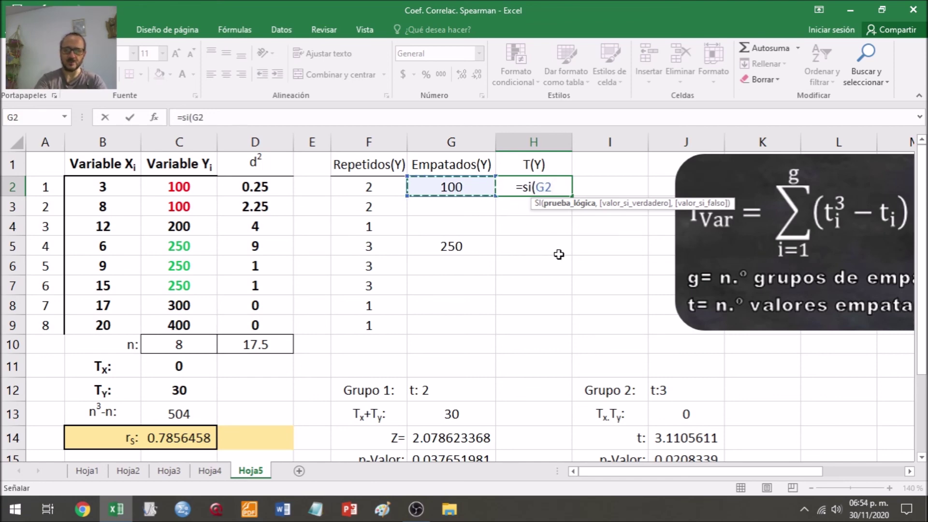
pyautogui.write('=')
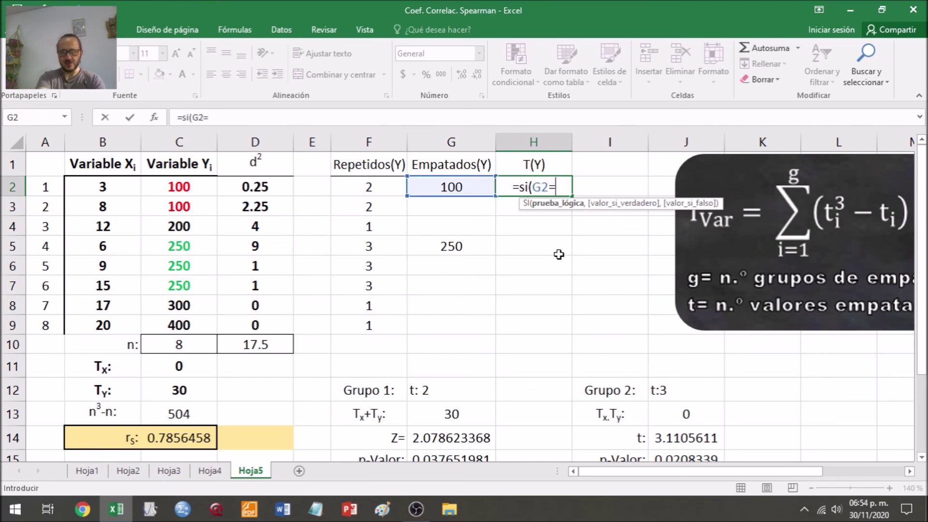
pyautogui.write('"";""')
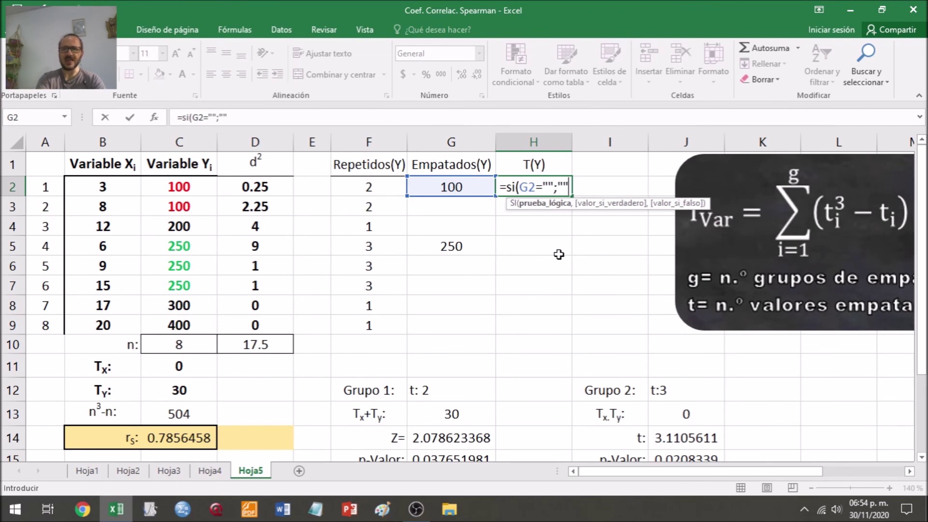
pyautogui.write(';')
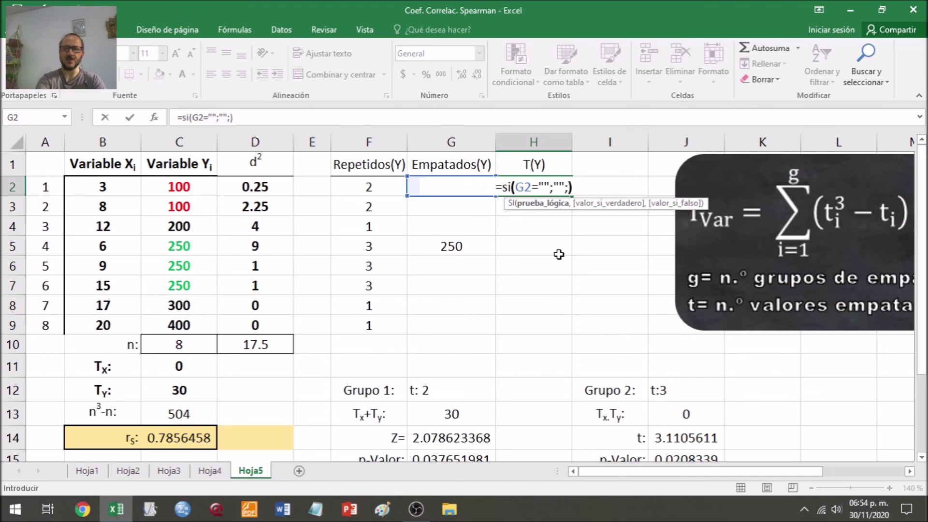
pyautogui.write(')')
pyautogui.click(570, 185)
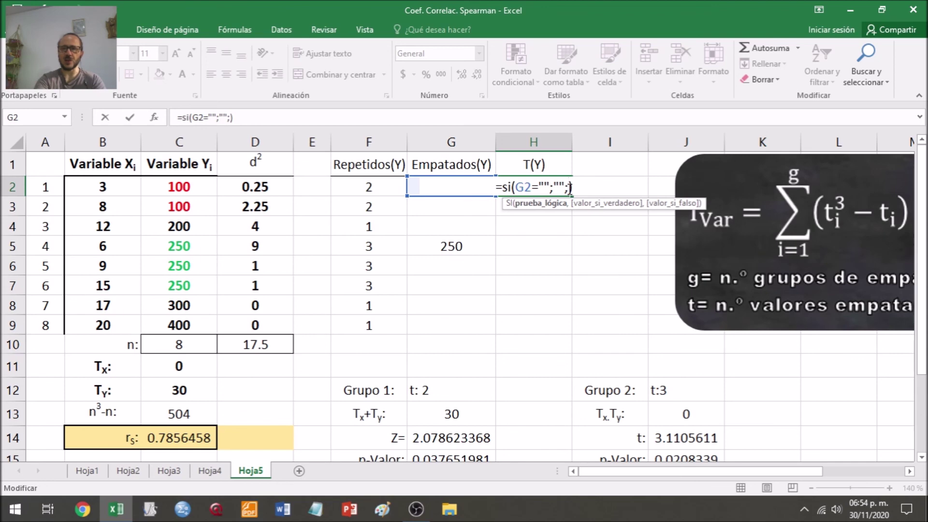
pyautogui.write('potenci')
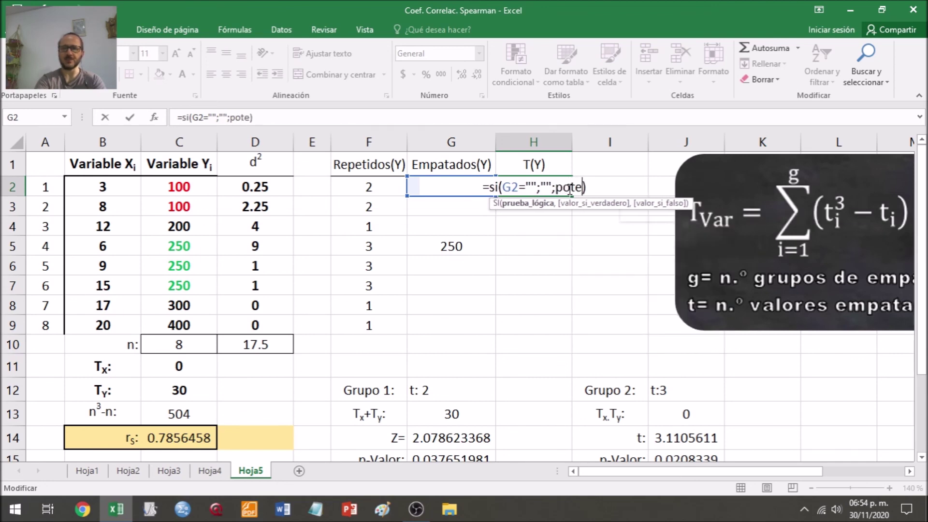
pyautogui.write('a(')
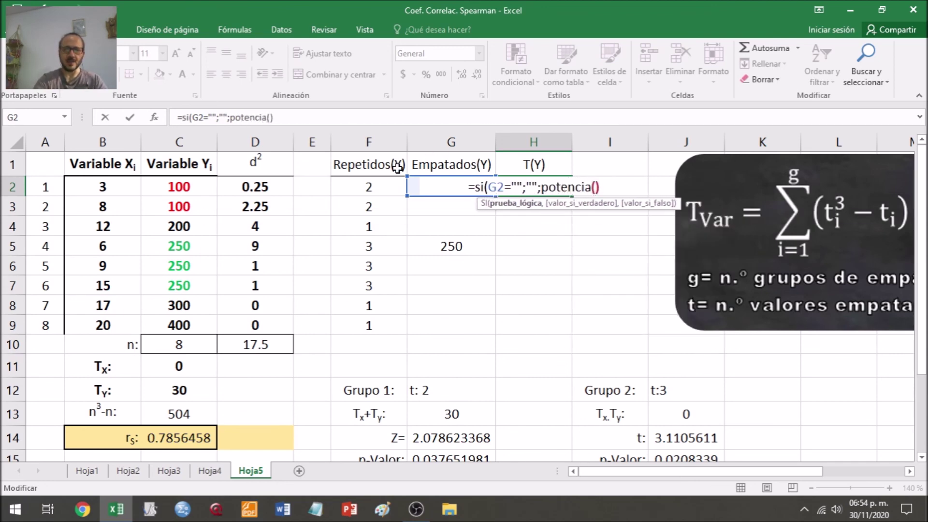
pyautogui.click(380, 181)
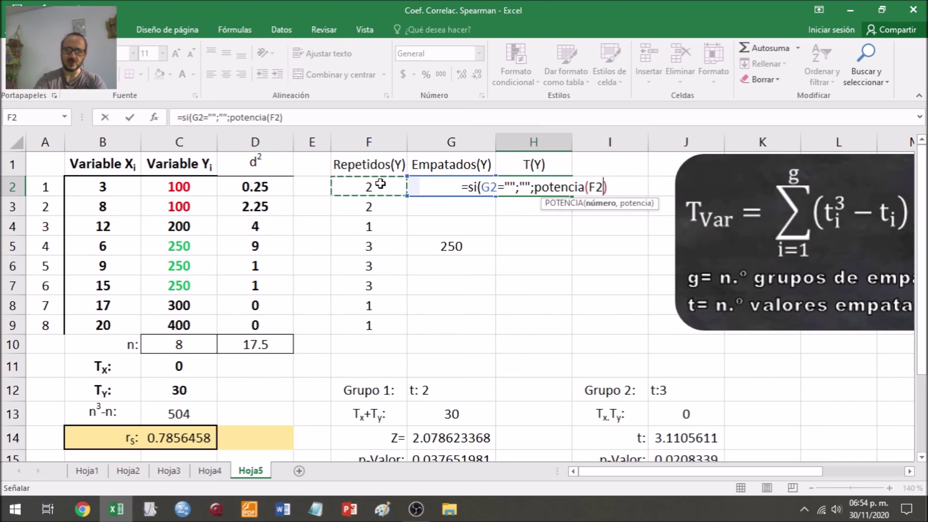
pyautogui.write(',')
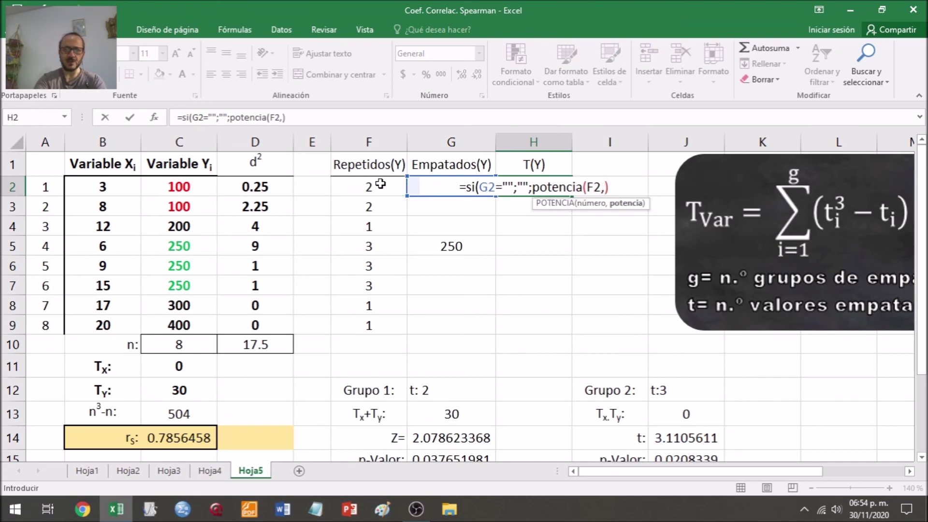
pyautogui.write('3)-f2')
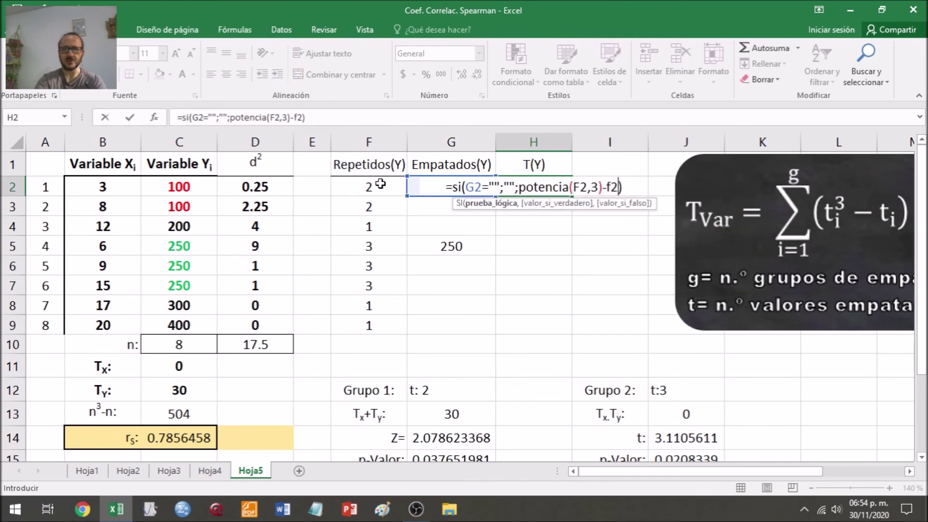
pyautogui.press('Return')
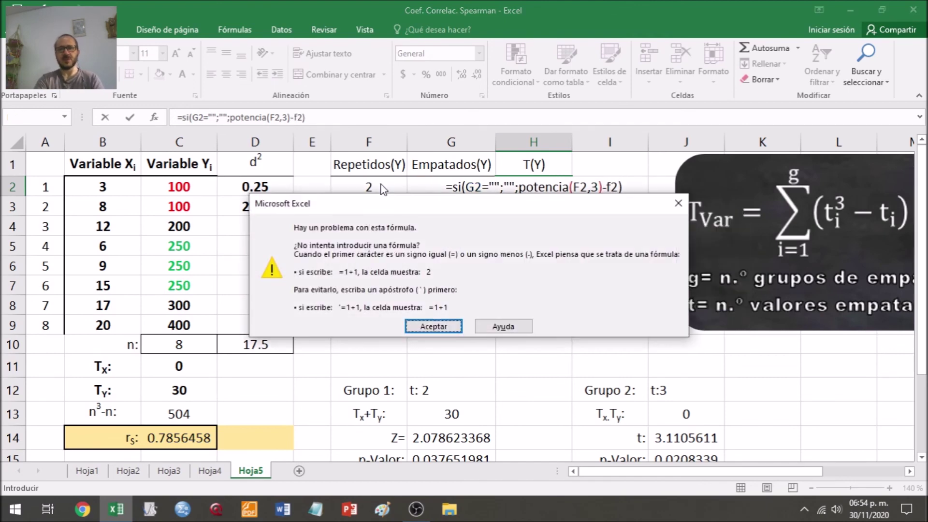
pyautogui.press('Return')
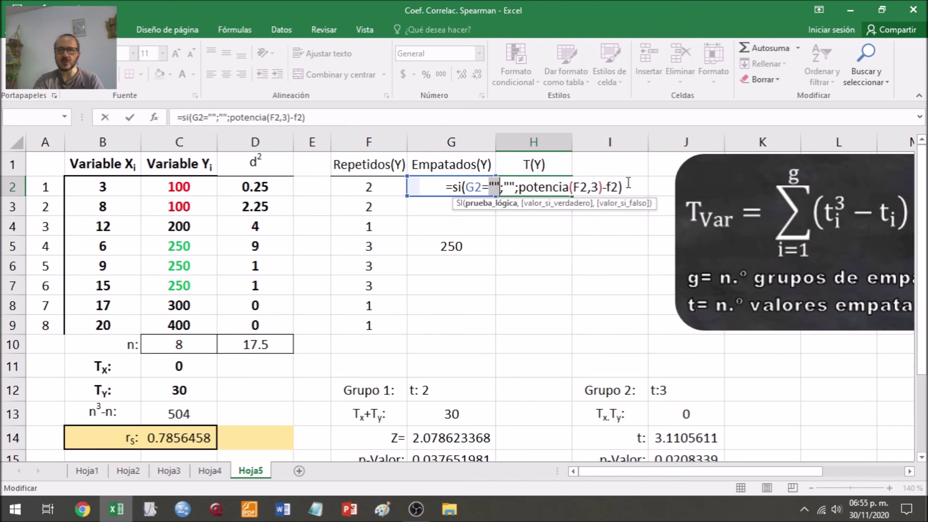
# - Retry committing the H2 formula with semicolon separators, and discard the entry
pyautogui.press('Return')
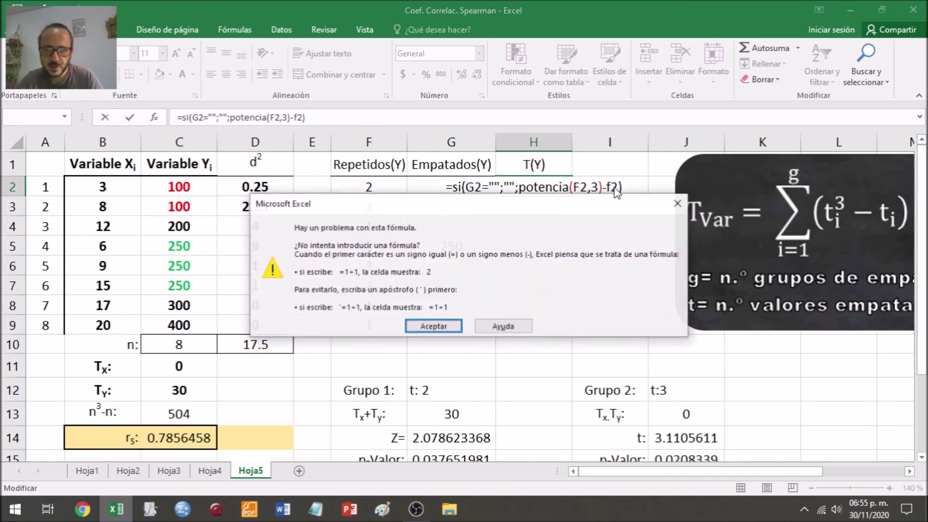
pyautogui.press('Return')
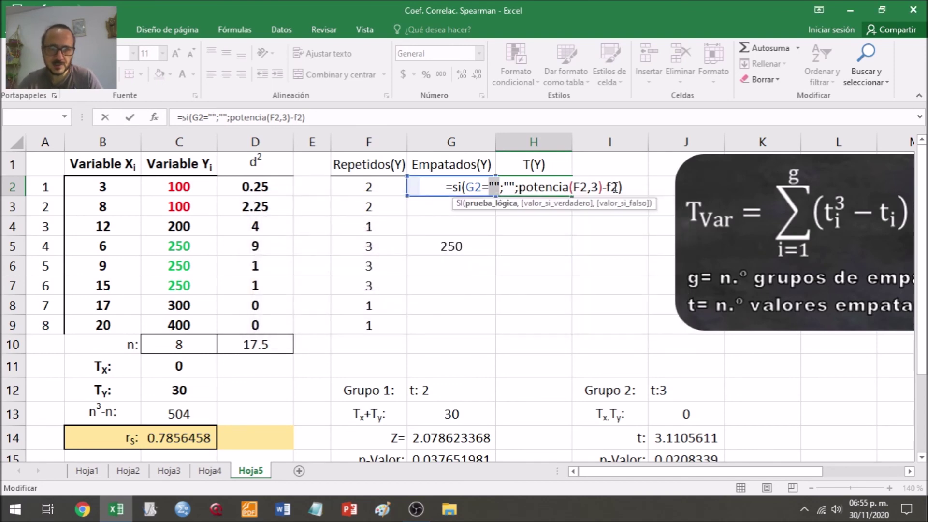
pyautogui.write('|')
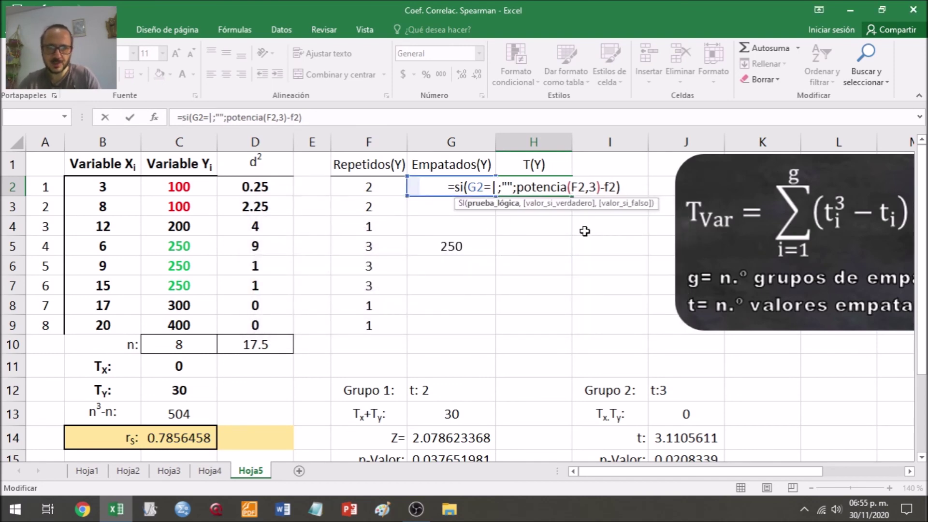
pyautogui.press('Tab')
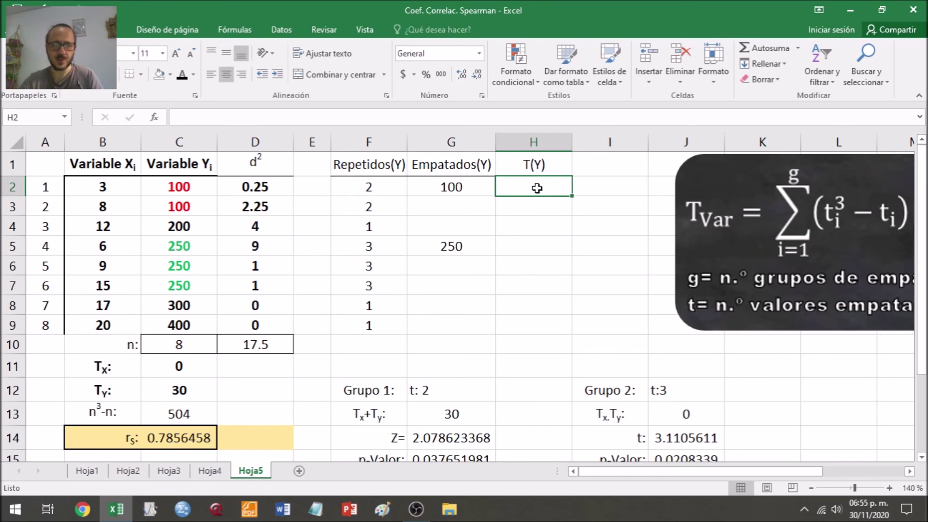
pyautogui.write('=')
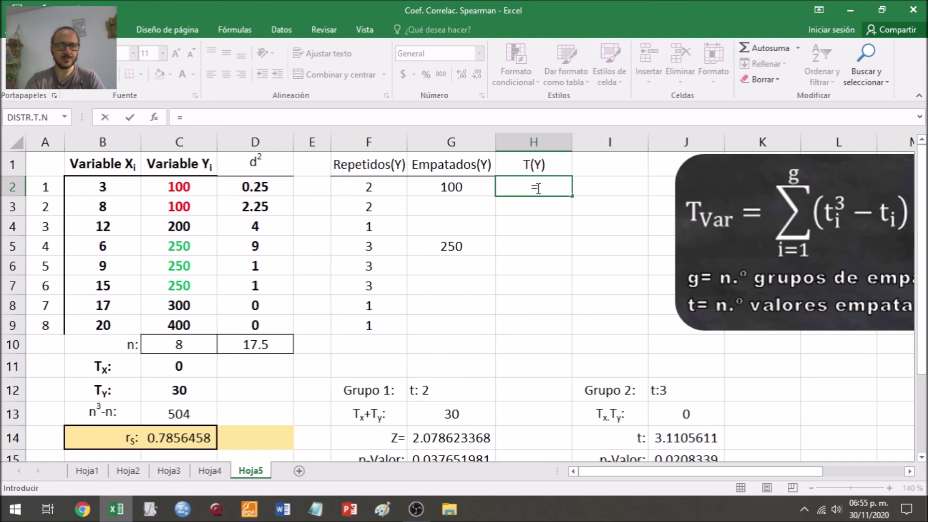
pyautogui.write('pot')
pyautogui.press('BackSpace')
pyautogui.press('BackSpace')
pyautogui.press('BackSpace')
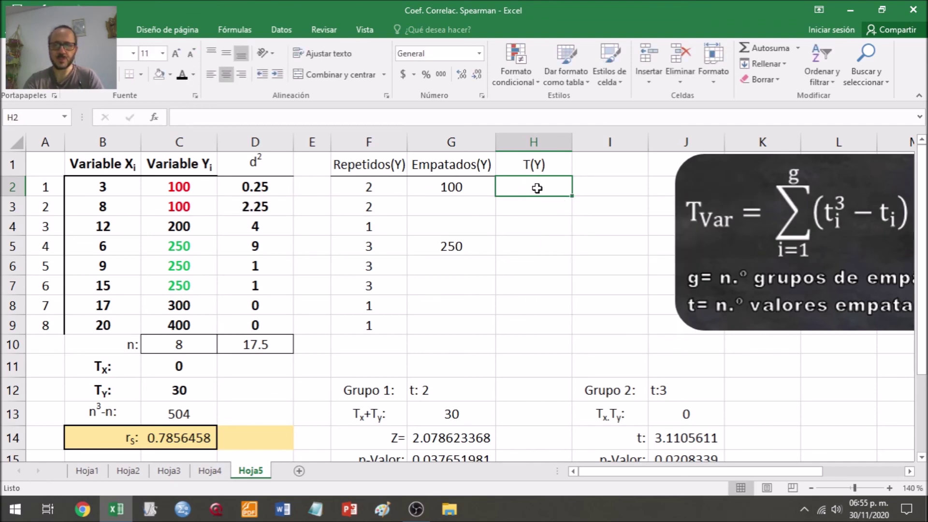
pyautogui.write('=si')
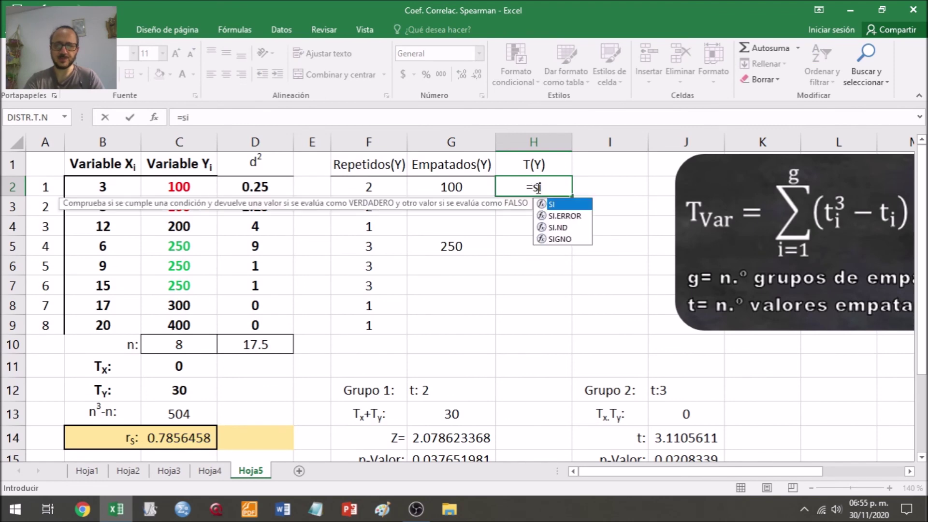
pyautogui.write('(')
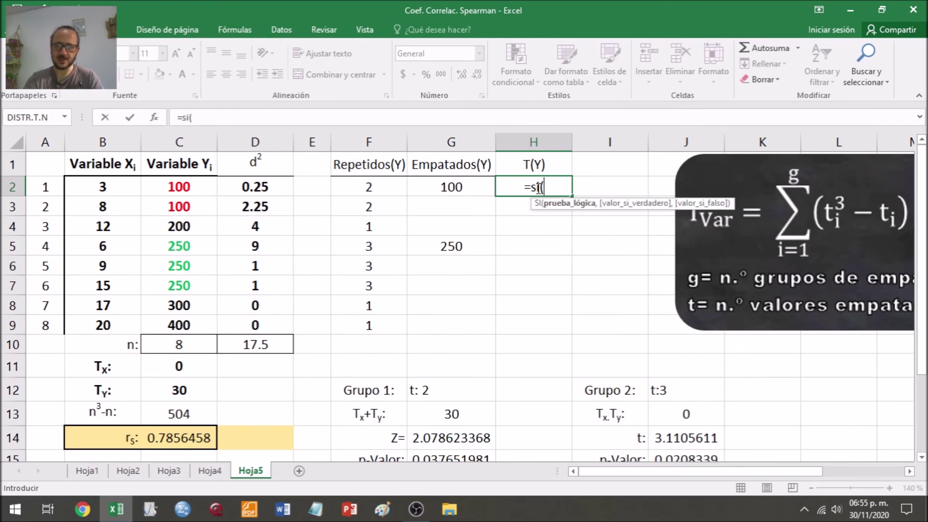
pyautogui.write('g2')
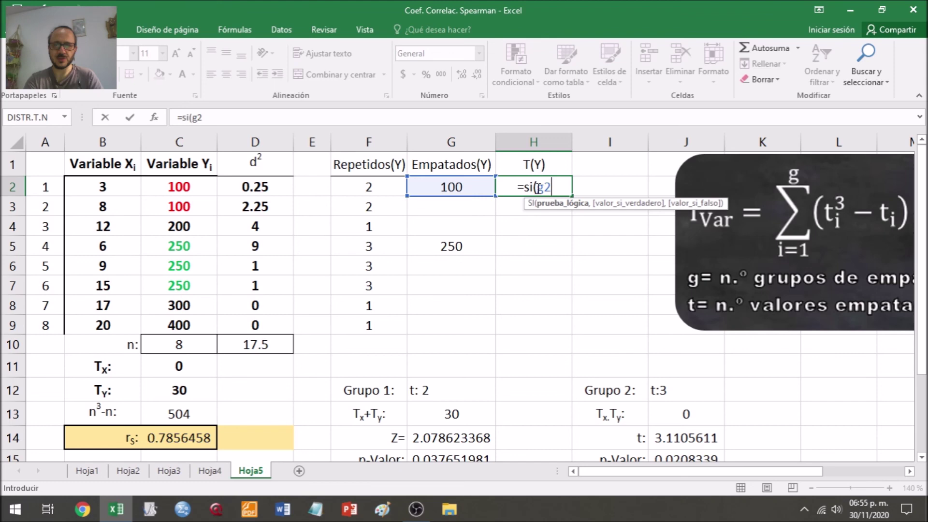
pyautogui.write('=""')
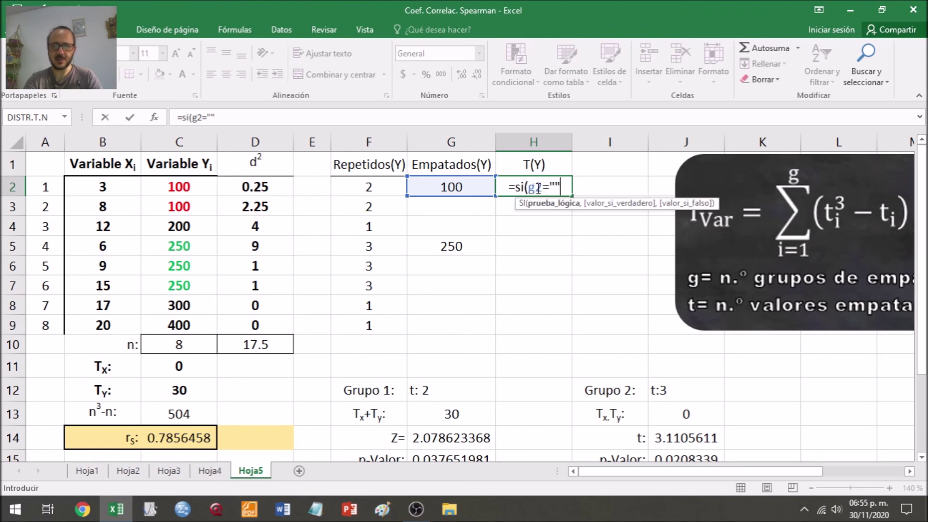
pyautogui.write(';')
pyautogui.press('BackSpace')
pyautogui.write(',""')
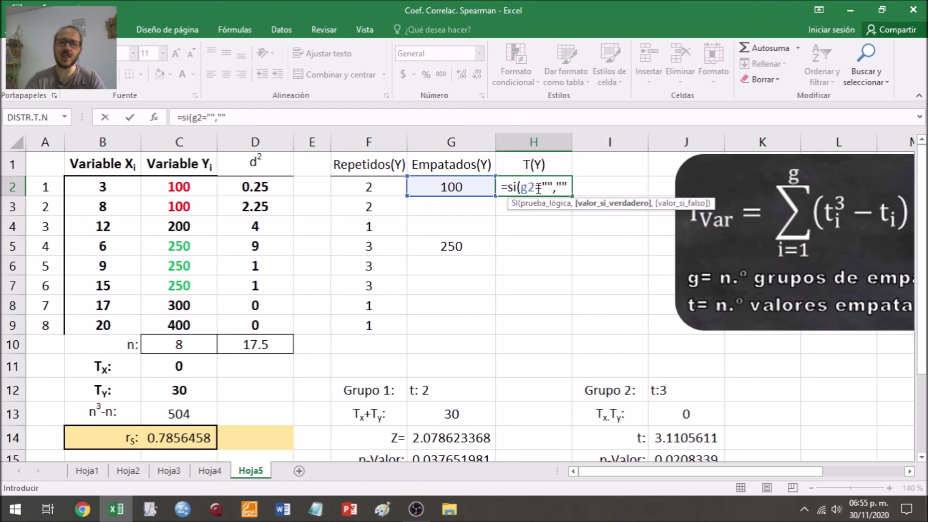
pyautogui.write(',')
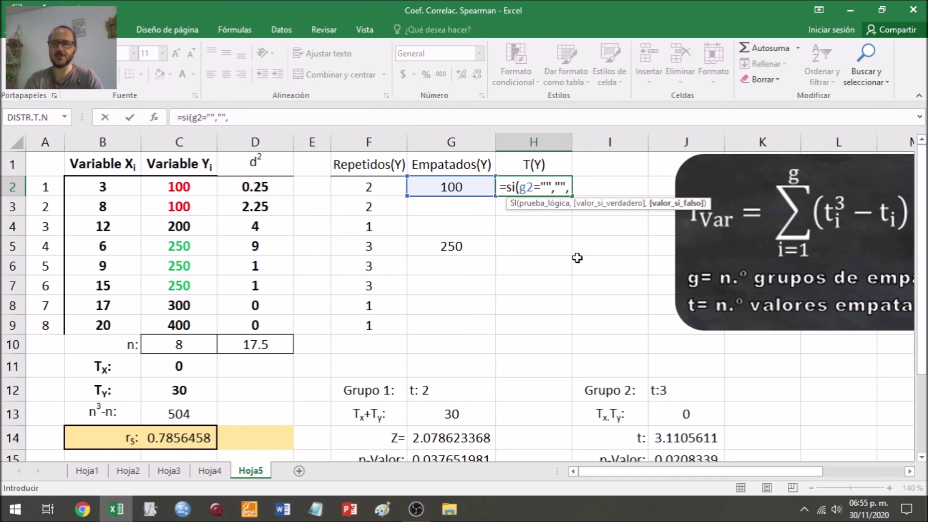
pyautogui.write('p')
pyautogui.press('BackSpace')
pyautogui.press('Escape')
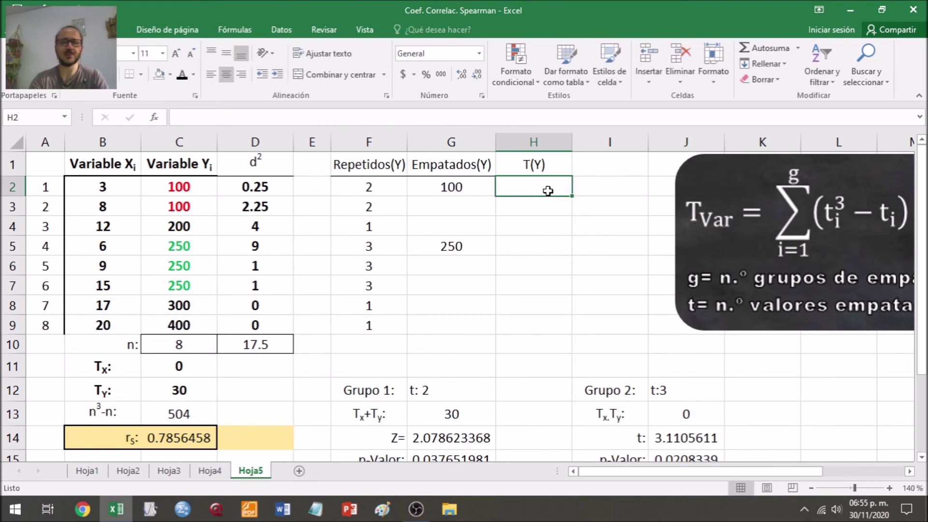
pyautogui.write('=')
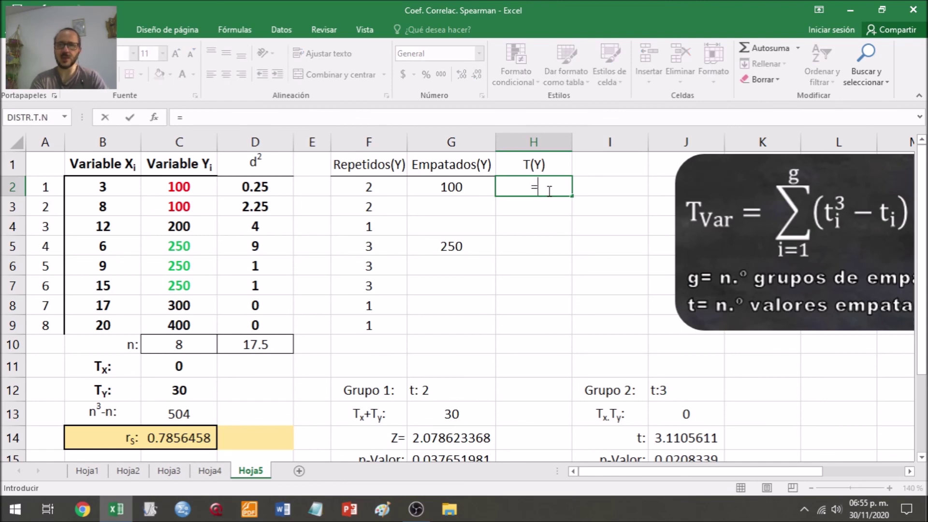
pyautogui.write('si')
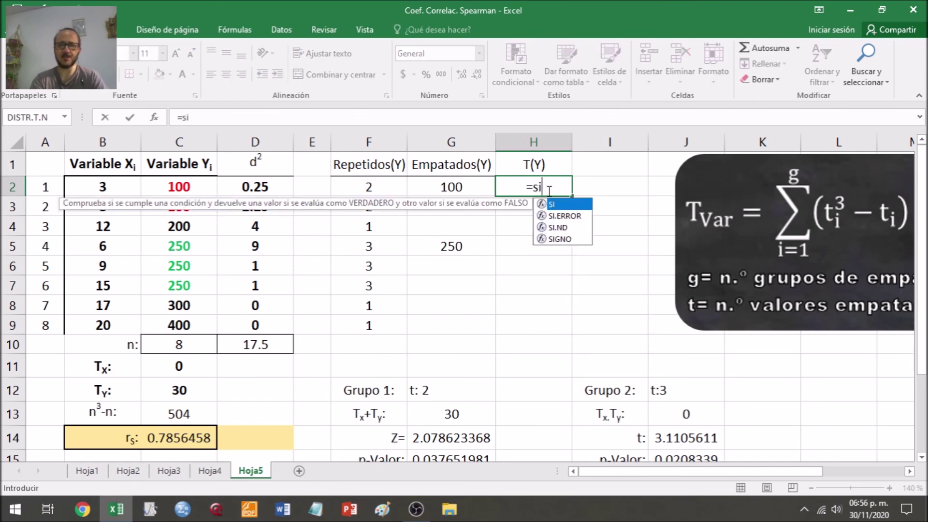
pyautogui.click(455, 189)
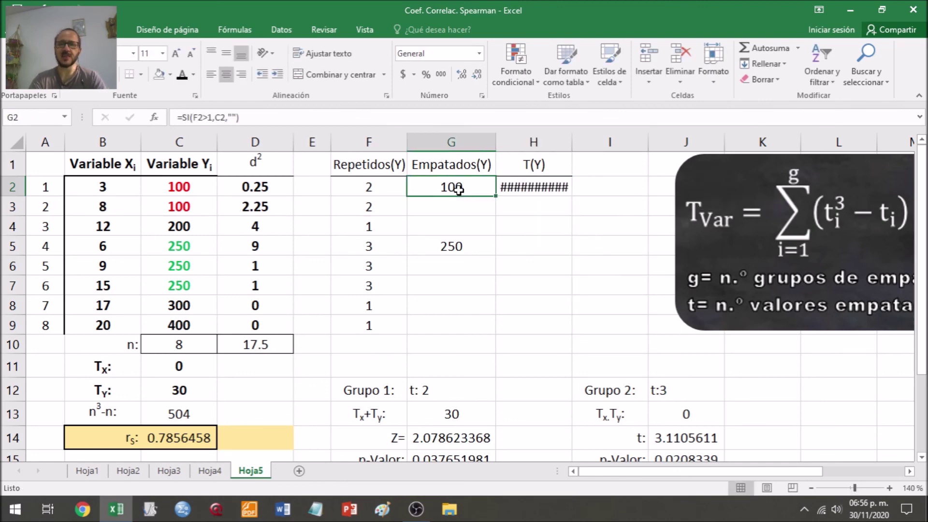
# - Enter the formula =SI(G2="","",POTENCIA(F2,3)-F2) in H2, using comma separators
pyautogui.click(511, 189)
pyautogui.write('=si')
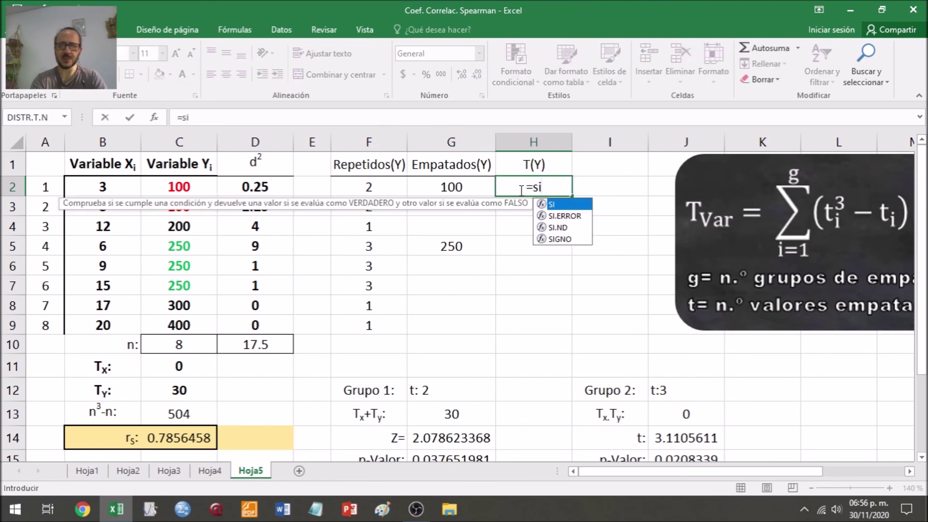
pyautogui.write('(')
pyautogui.click(473, 189)
pyautogui.write('="",""')
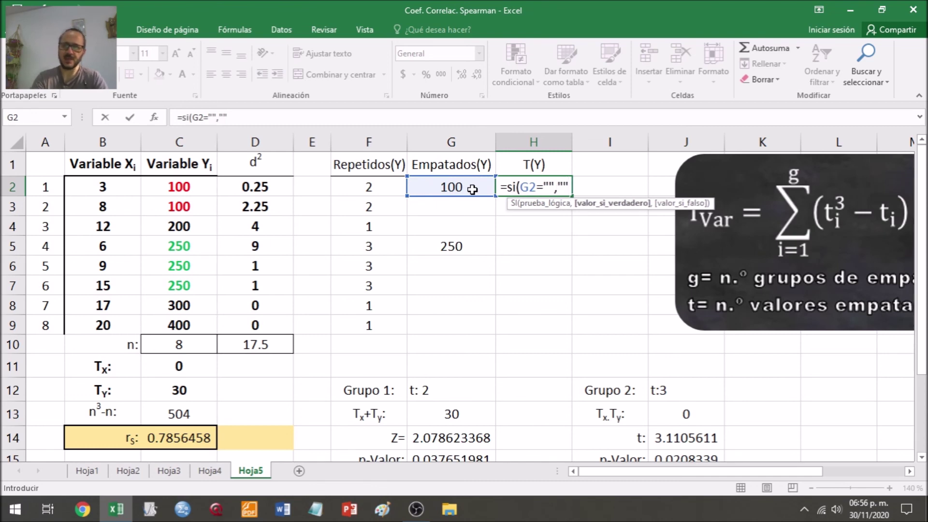
pyautogui.write(',')
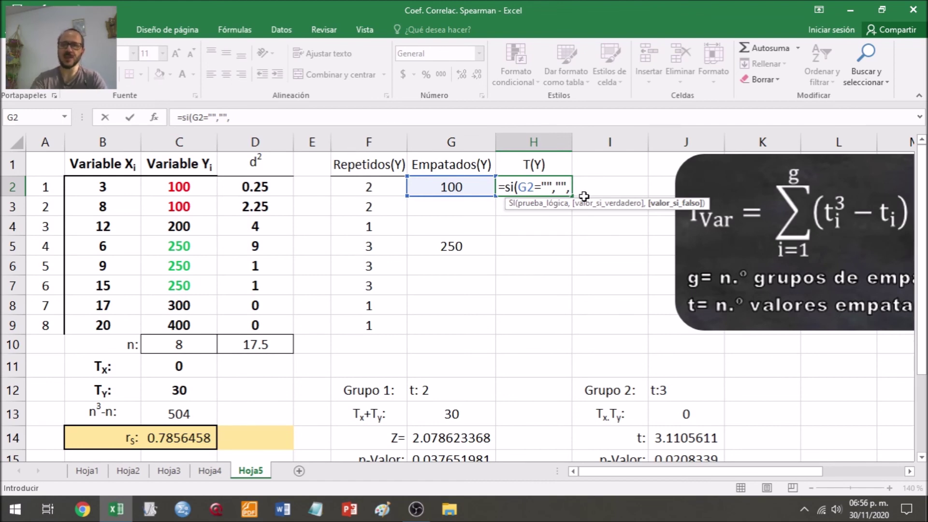
pyautogui.write('potencia(')
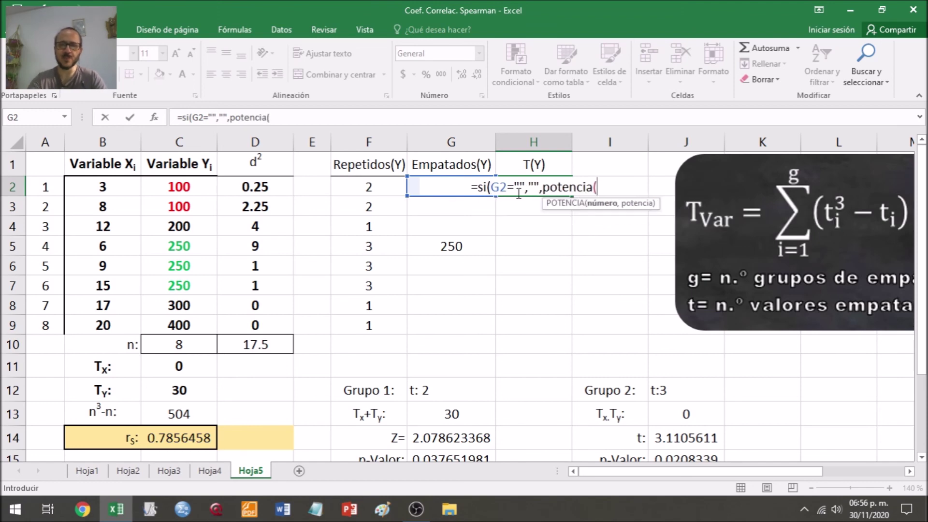
pyautogui.click(381, 186)
pyautogui.write(',3)-')
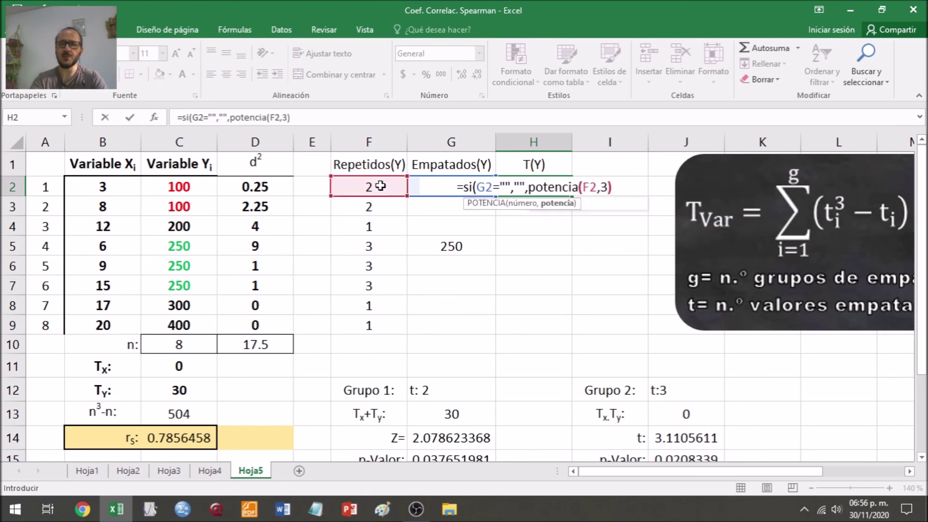
pyautogui.click(366, 184)
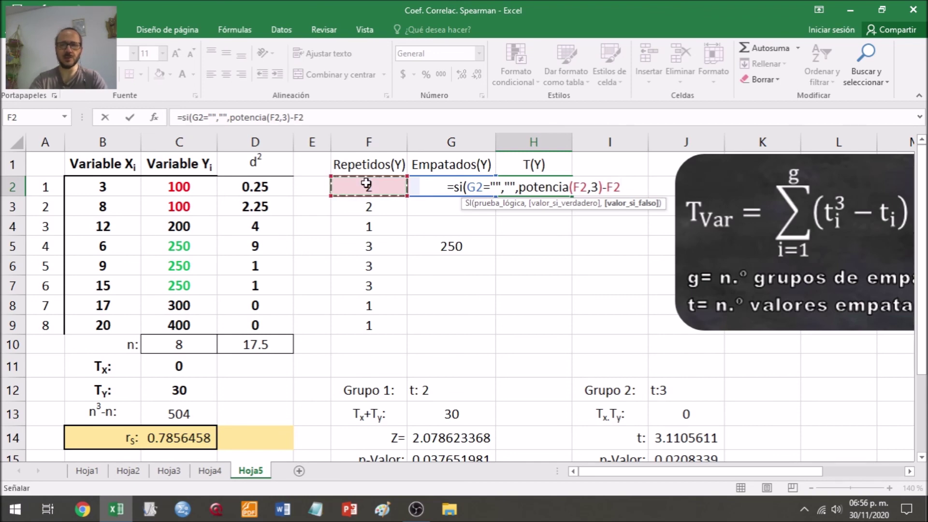
pyautogui.write(')')
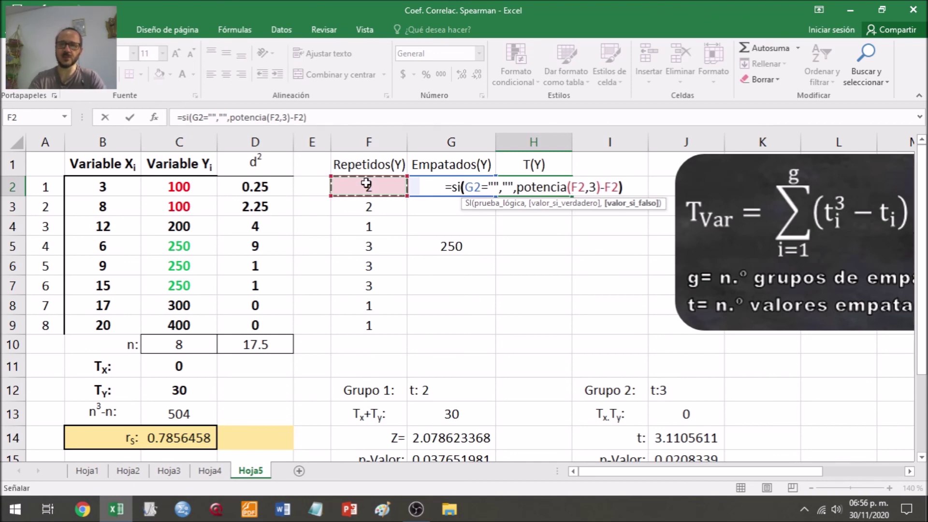
pyautogui.press('Return')
# - Fill the T(Y) formula from H2 down to H9 and check the copied formulas in H7 and H3
pyautogui.press('Up')
pyautogui.hotkey('ctrl', 'c')
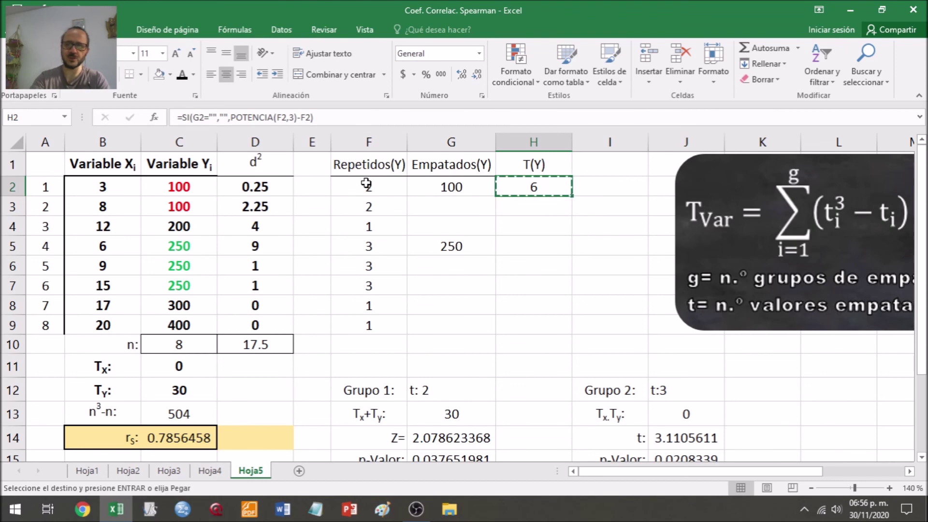
pyautogui.press('Escape')
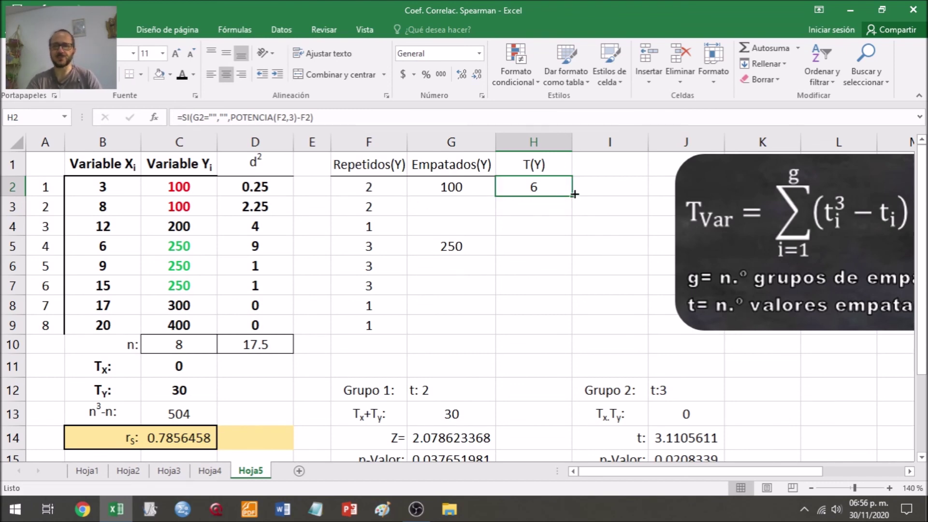
pyautogui.moveTo(571, 195); pyautogui.dragTo(572, 336)
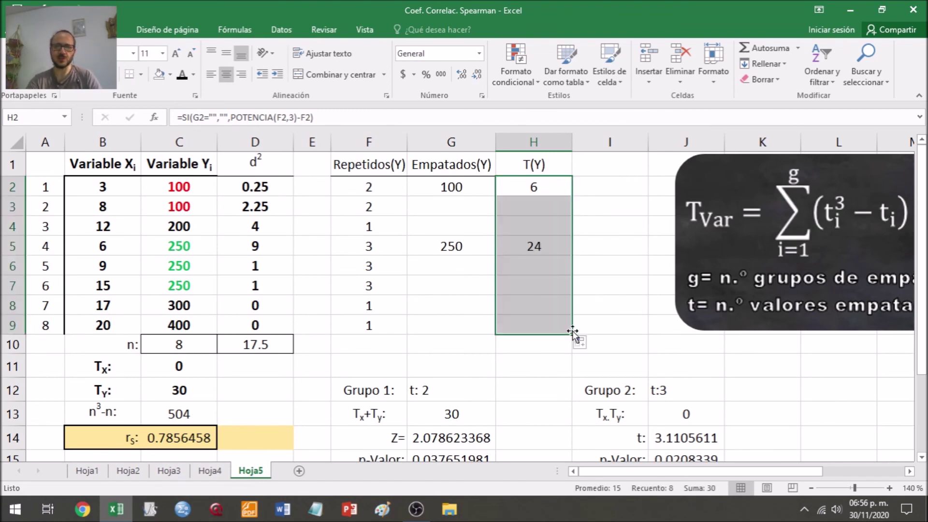
pyautogui.click(538, 285)
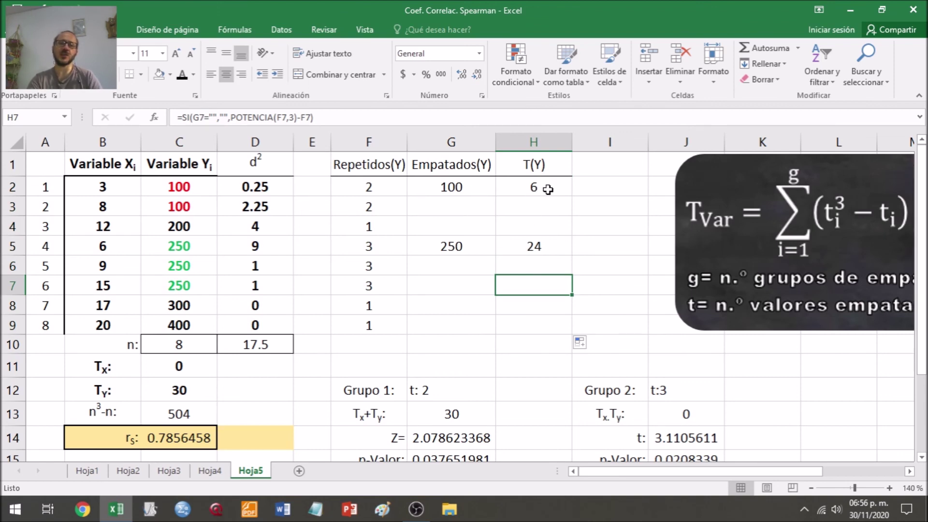
pyautogui.click(521, 207)
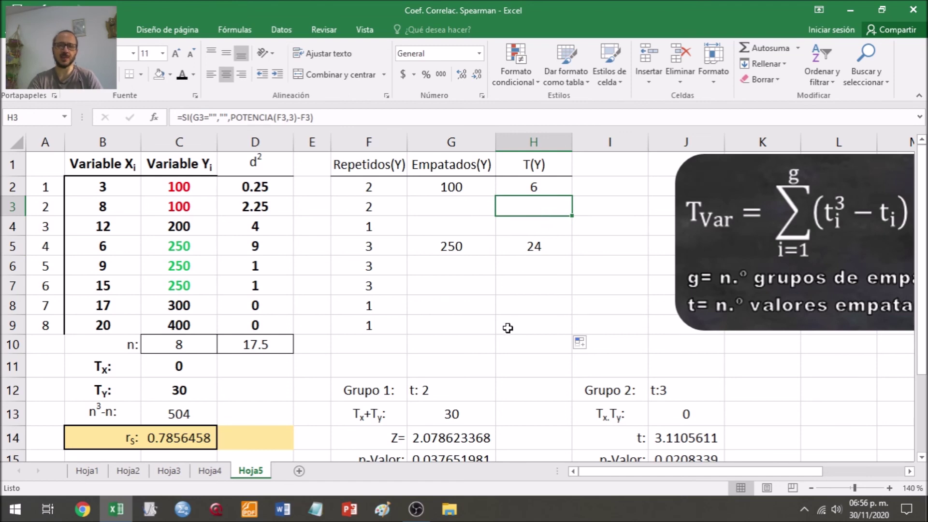
# - Give H10 an outside border and total the T(Y) column there with =SUMA(H2:H9)
pyautogui.click(531, 338)
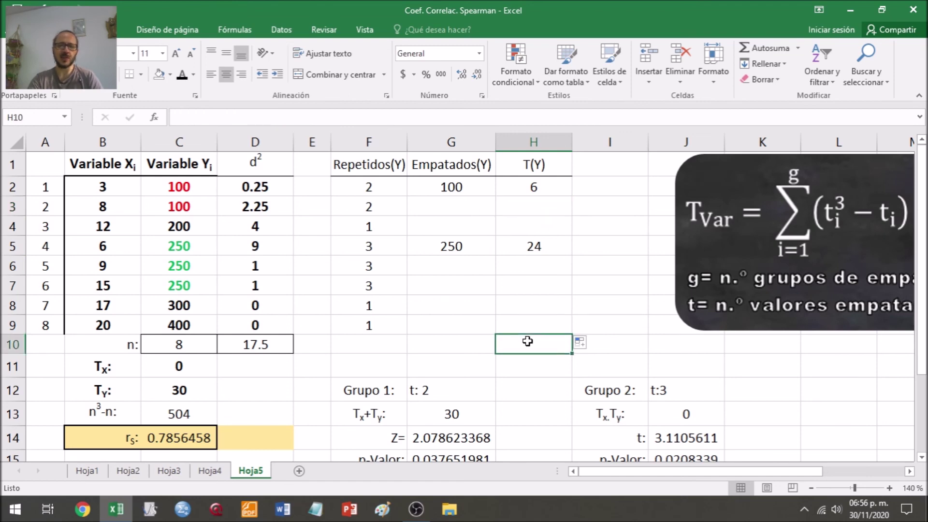
pyautogui.click(142, 75)
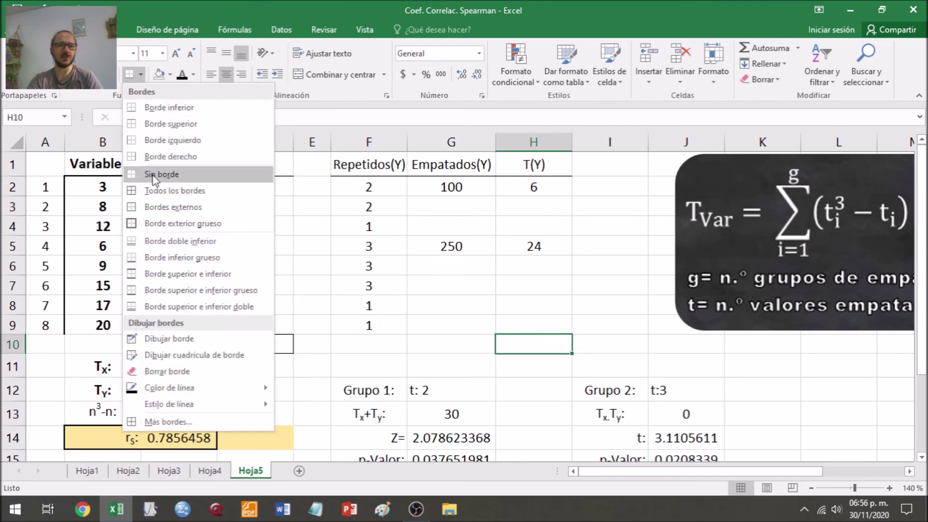
pyautogui.click(160, 211)
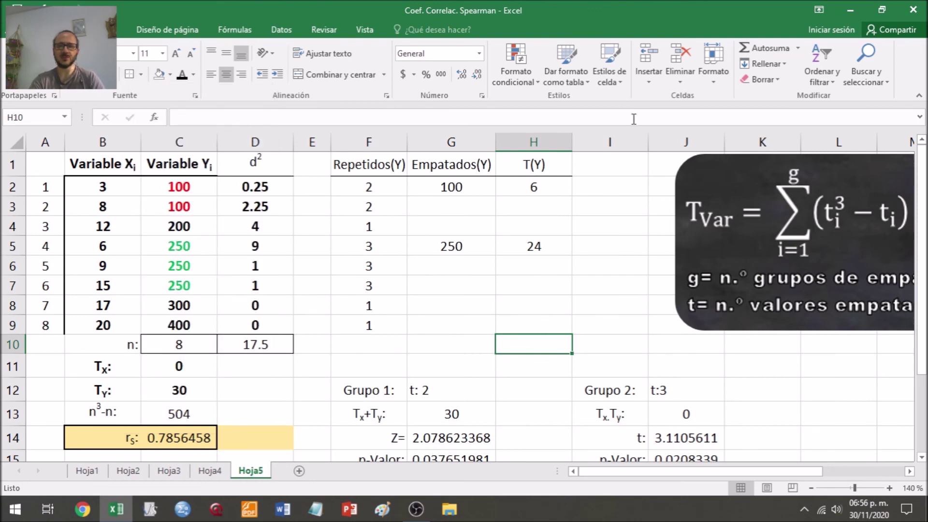
pyautogui.click(762, 48)
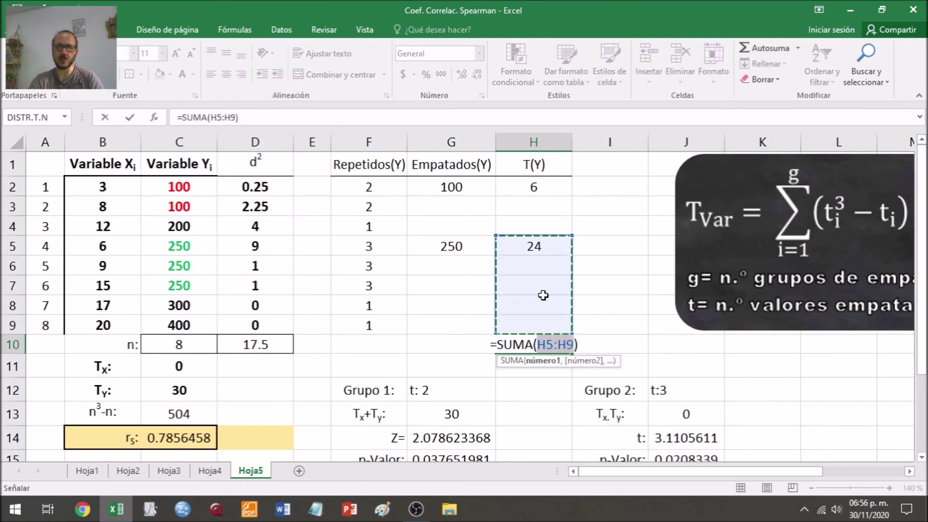
pyautogui.moveTo(528, 321); pyautogui.dragTo(521, 190)
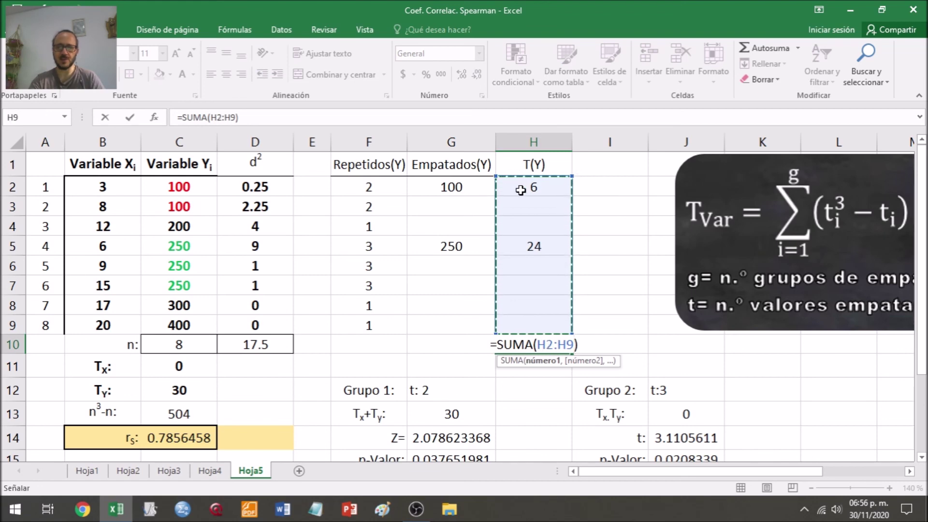
pyautogui.press('Return')
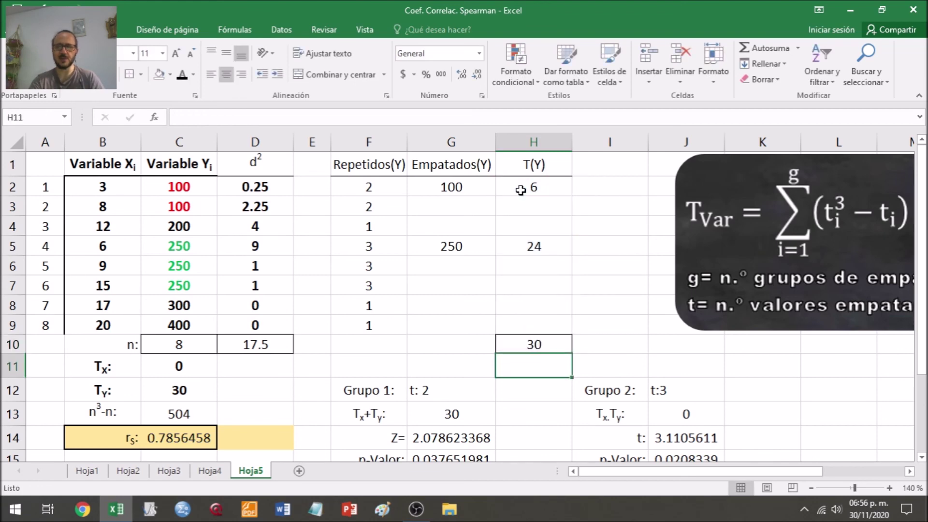
pyautogui.click(599, 337)
pyautogui.click(543, 357)
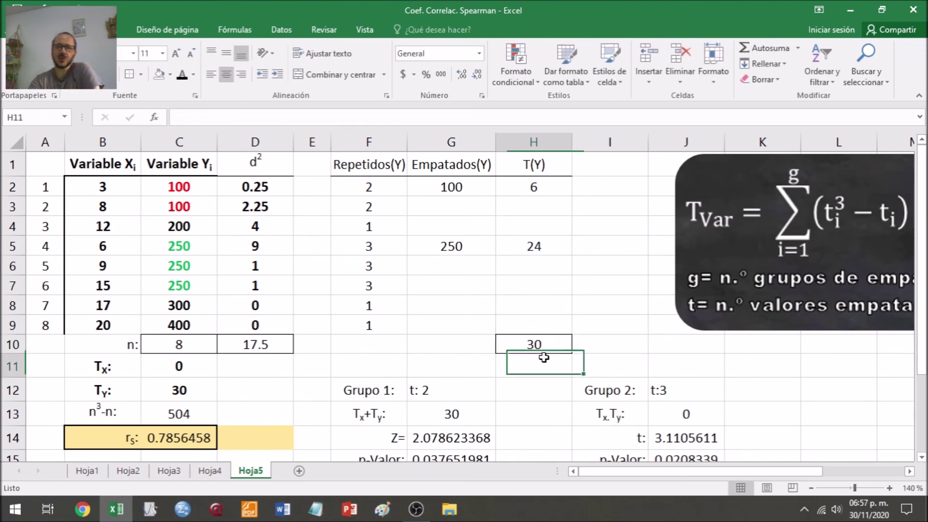
pyautogui.click(548, 344)
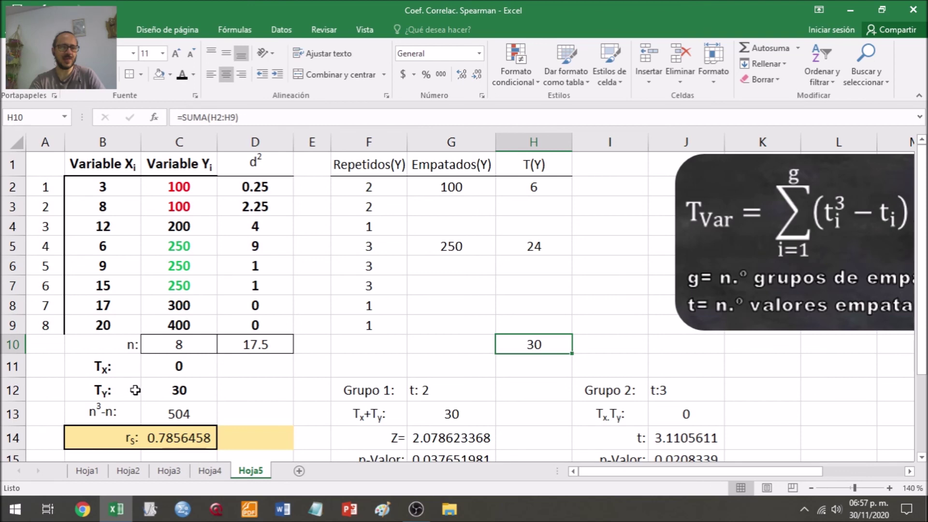
# - Check the manual Ty formula in C12 and clear the Grupo 1 and Grupo 2 notes in D12:J12
pyautogui.click(190, 389)
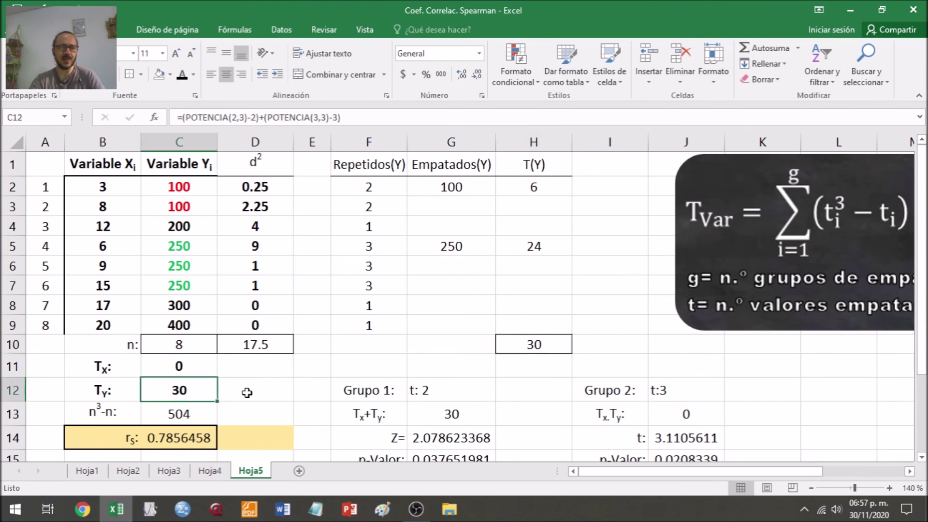
pyautogui.moveTo(692, 394); pyautogui.dragTo(230, 389)
pyautogui.press('Delete')
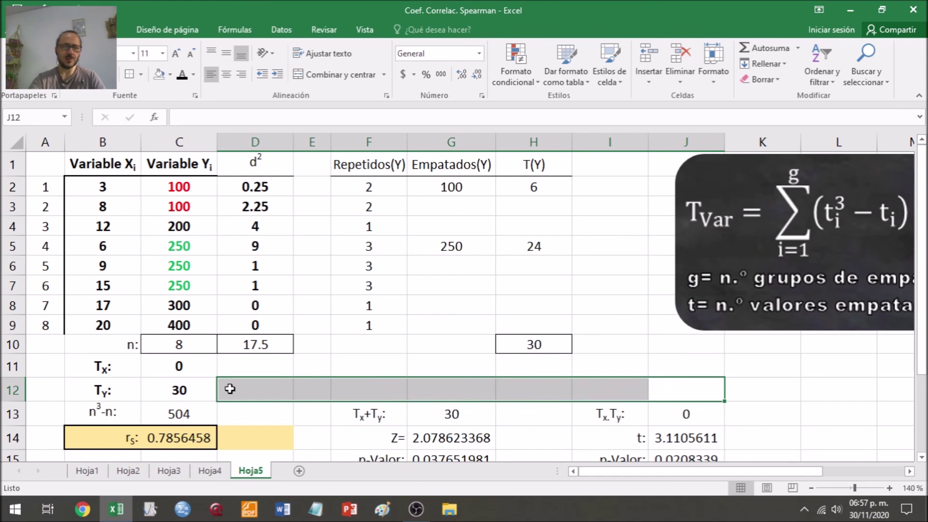
# - Replace the manual Ty formula in C12 with a reference to the T(Y) total in H10
pyautogui.click(183, 393)
pyautogui.write('=')
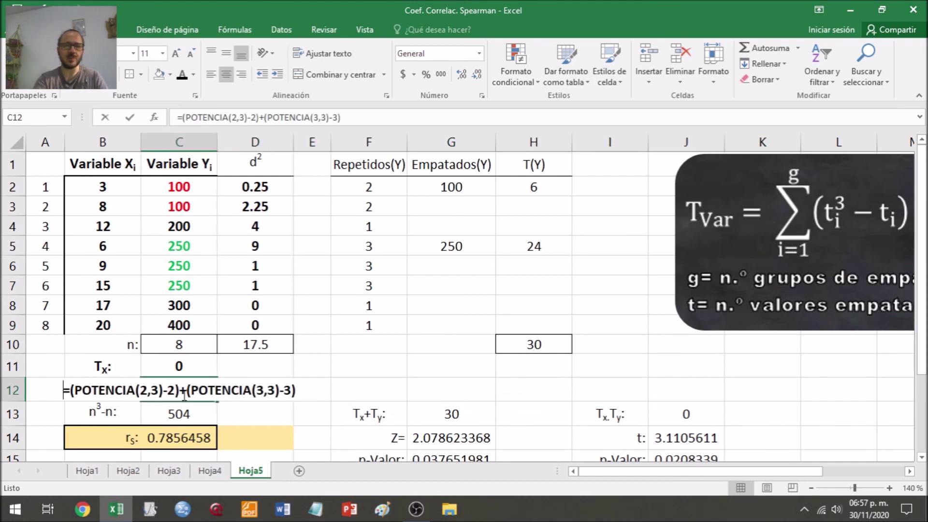
pyautogui.click(541, 346)
pyautogui.press('Return')
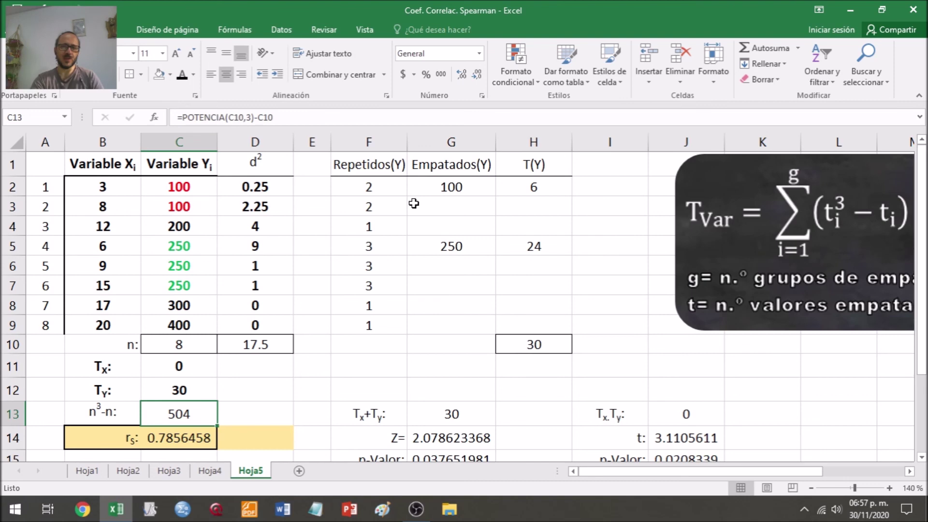
# - Copy the Repetidos(Y) column F1:F9 into E1:E9 and widen column E to fit its header
pyautogui.moveTo(382, 165); pyautogui.dragTo(374, 325)
pyautogui.hotkey('ctrl', 'c')
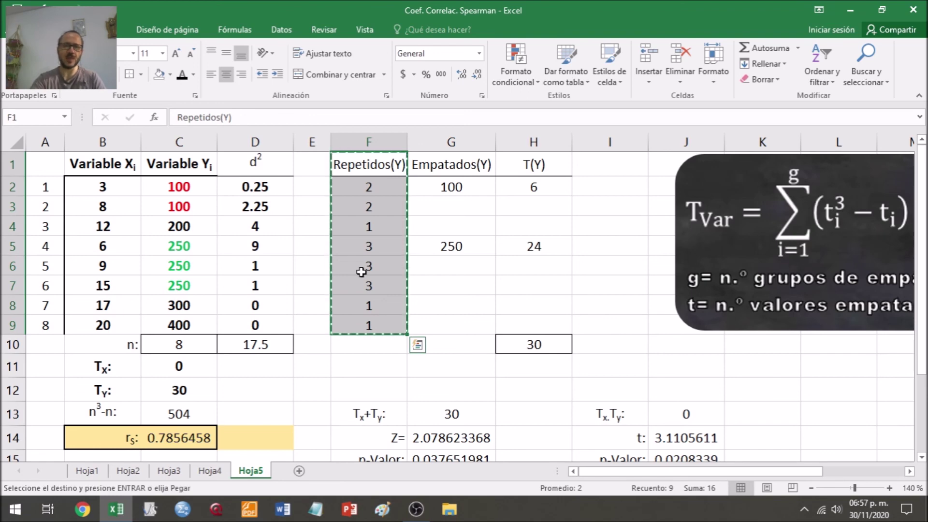
pyautogui.click(307, 168)
pyautogui.hotkey('ctrl', 'v')
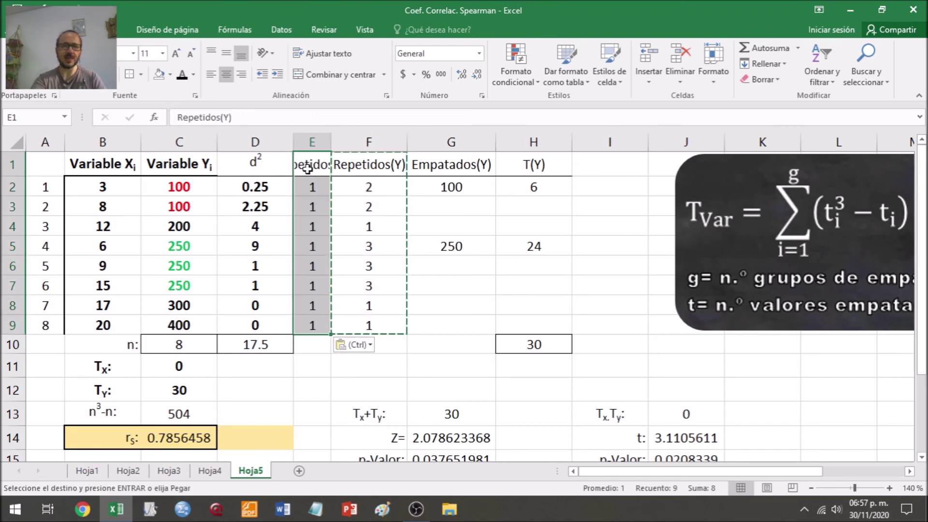
pyautogui.moveTo(333, 145); pyautogui.dragTo(376, 145)
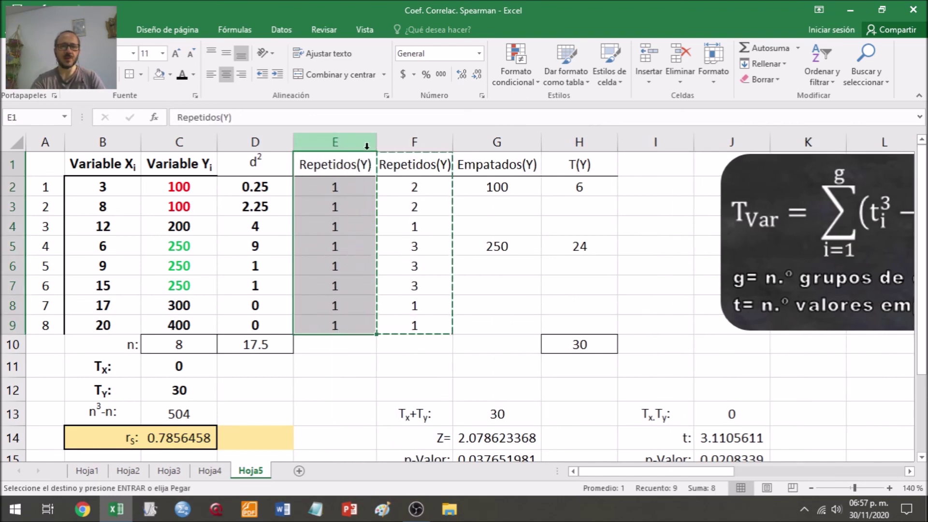
# - Rename the header in E1 as Repetidos(X)
pyautogui.click(366, 165)
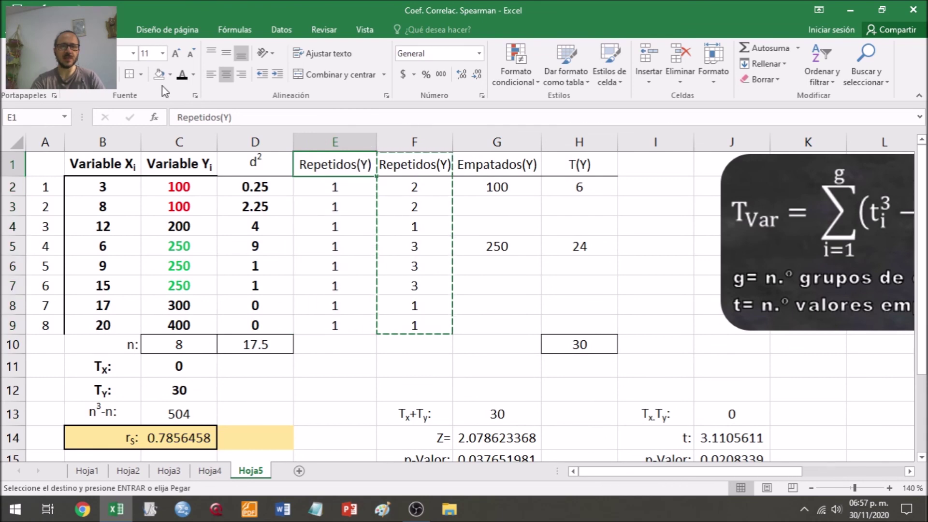
pyautogui.click(230, 117)
pyautogui.press('BackSpace')
pyautogui.write('X')
pyautogui.press('Return')
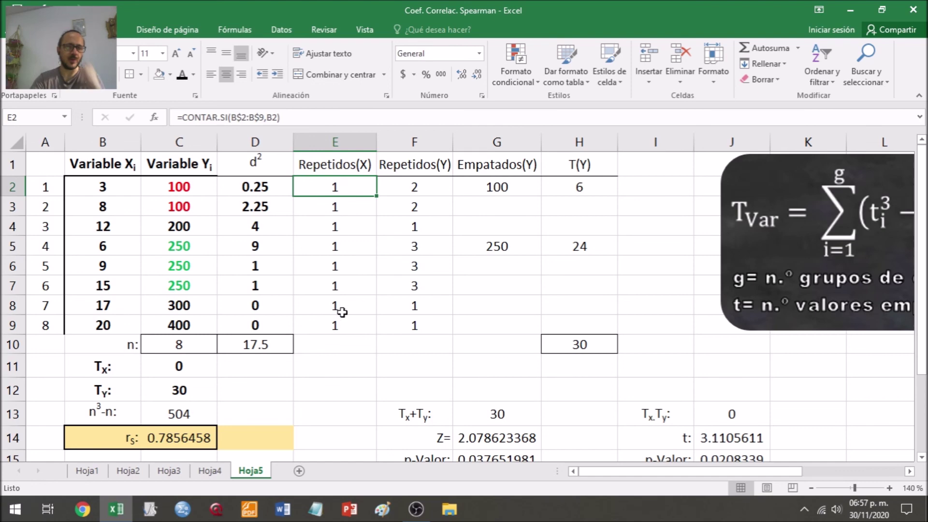
# - Insert a column before Empatados(Y) and copy the Empatados(Y) header and formulas into G1:G9
pyautogui.rightClick(489, 140)
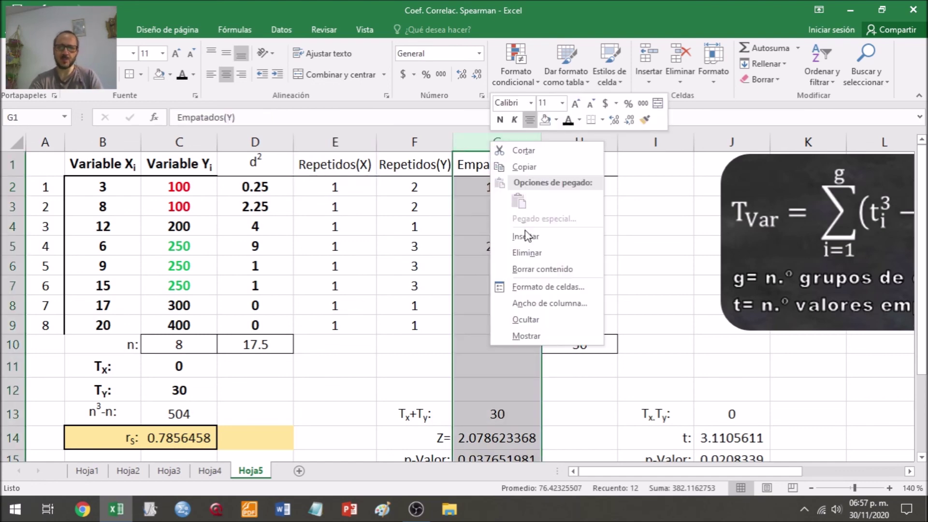
pyautogui.click(525, 231)
pyautogui.moveTo(570, 164); pyautogui.dragTo(572, 329)
pyautogui.hotkey('ctrl', 'c')
pyautogui.press('Left')
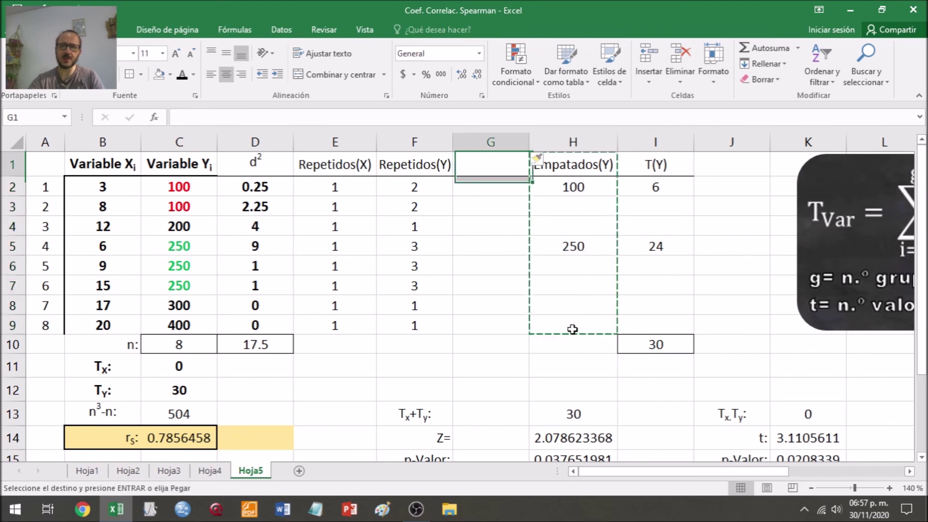
pyautogui.hotkey('ctrl', 'v')
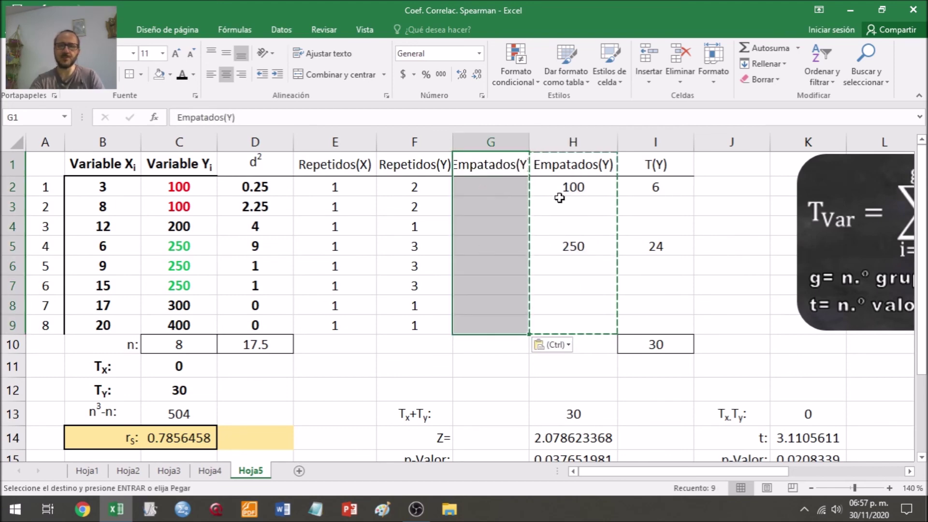
# - Rename the header in G1 as Empatados(X) and autofit the width of column G
pyautogui.click(491, 165)
pyautogui.click(232, 118)
pyautogui.press('BackSpace')
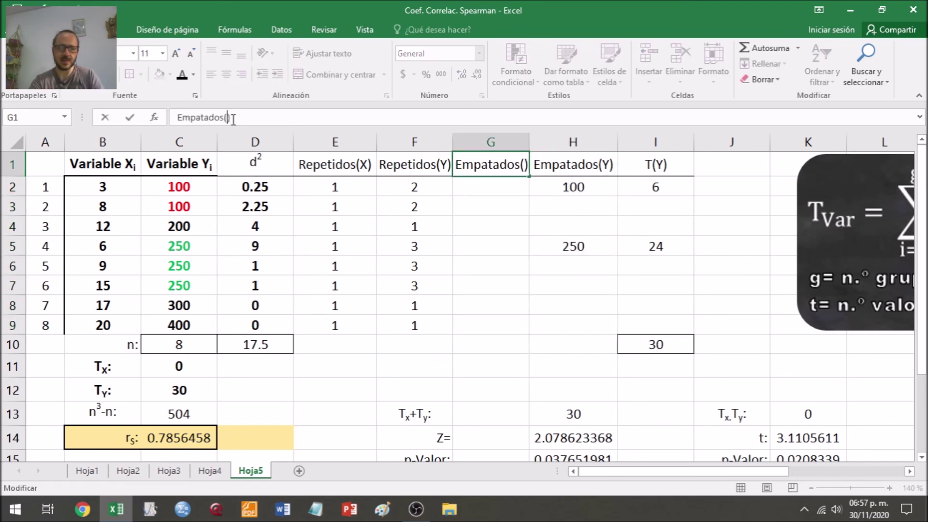
pyautogui.write('X')
pyautogui.press('Return')
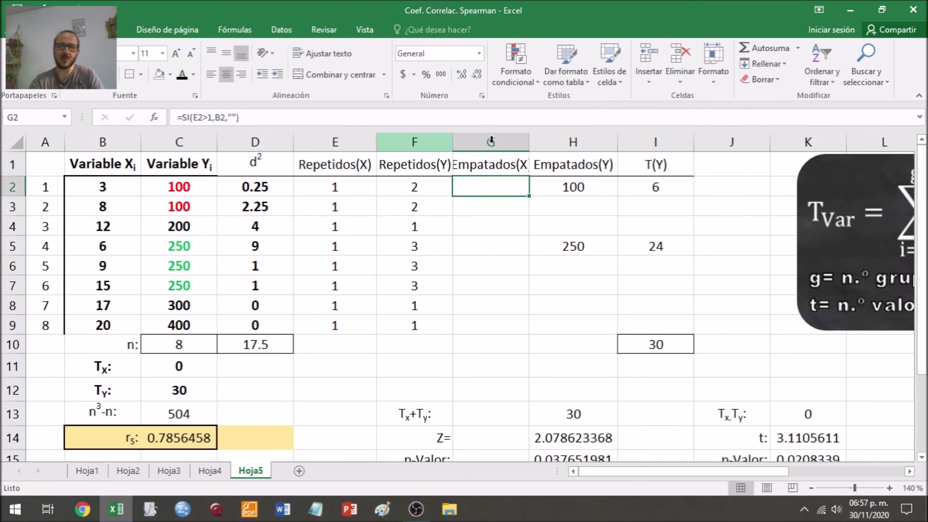
pyautogui.doubleClick(529, 142)
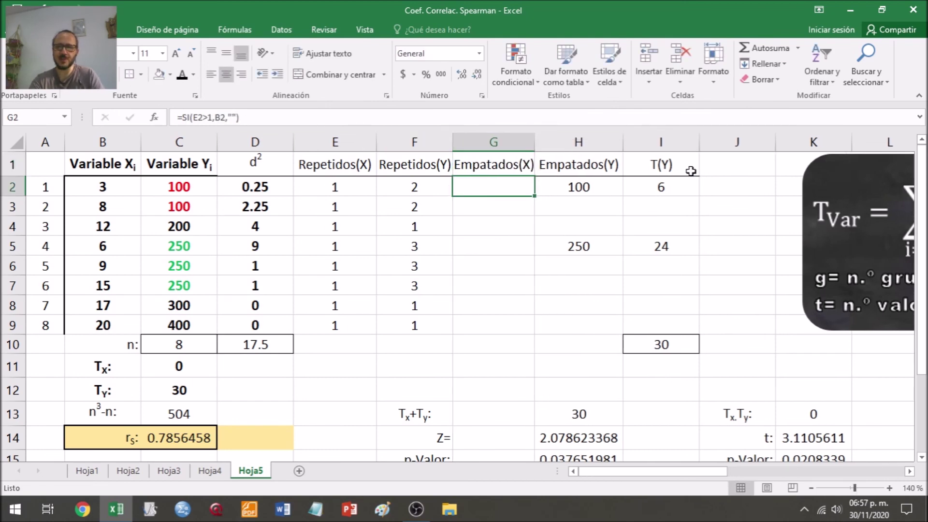
# - Insert a column before T(Y) and copy the T(Y) header, formulas and total into I1:I10
pyautogui.click(652, 144)
pyautogui.rightClick(651, 144)
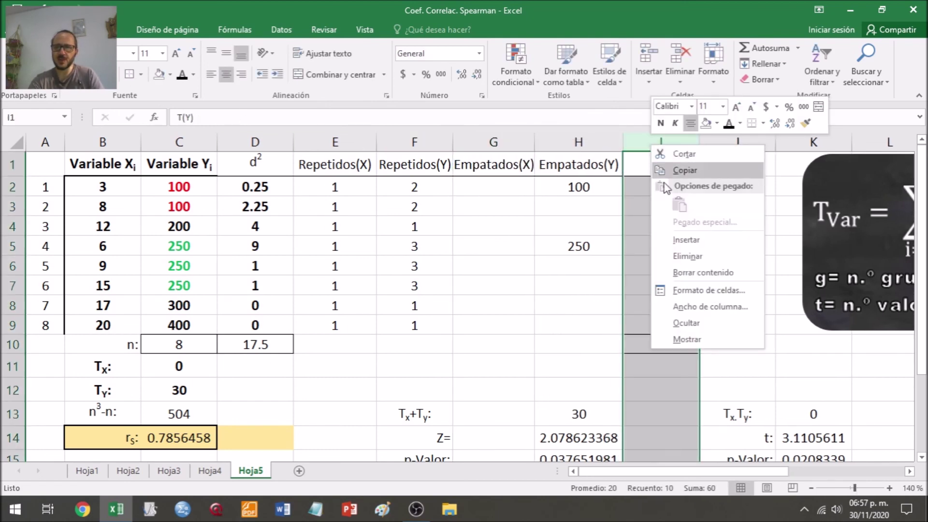
pyautogui.click(682, 240)
pyautogui.moveTo(760, 166); pyautogui.dragTo(754, 346)
pyautogui.hotkey('ctrl', 'c')
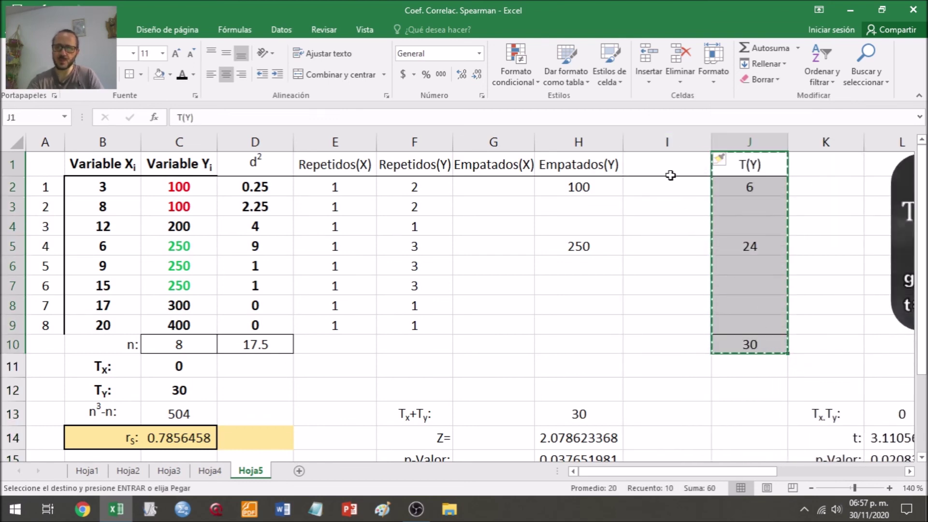
pyautogui.click(669, 172)
pyautogui.hotkey('ctrl', 'v')
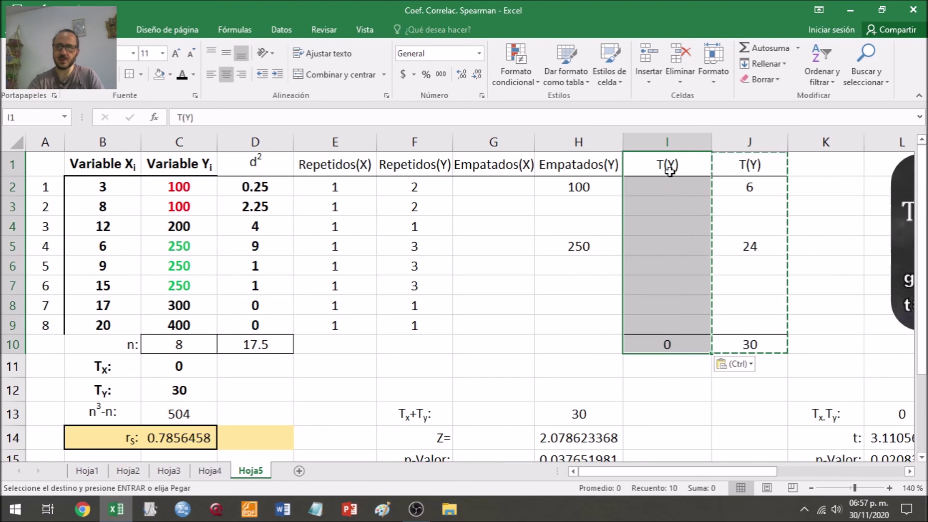
pyautogui.click(668, 261)
pyautogui.press('Escape')
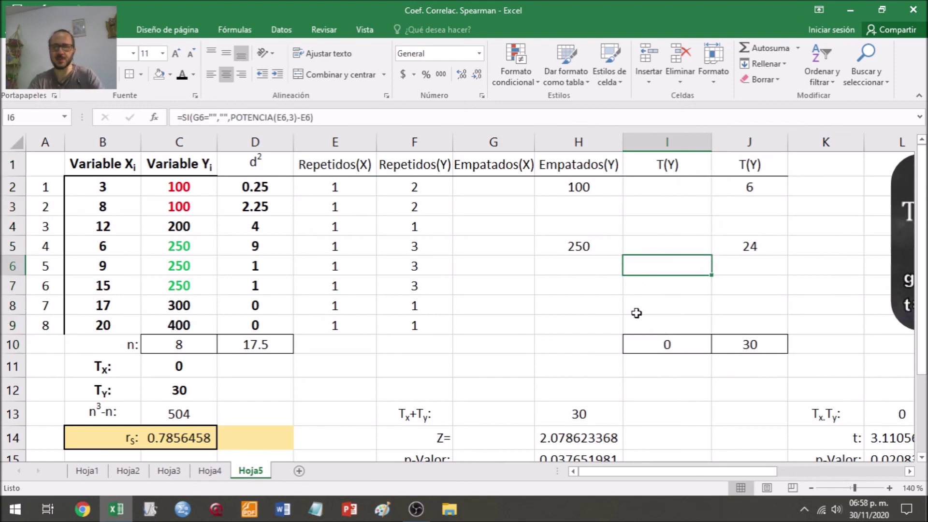
# - Rename the header in I1 as T(X)
pyautogui.click(672, 166)
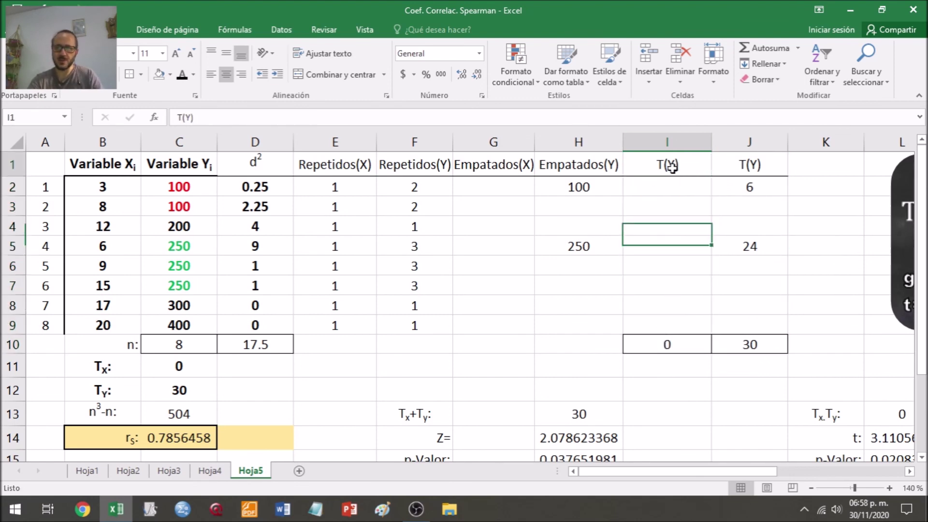
pyautogui.click(192, 116)
pyautogui.press('BackSpace')
pyautogui.write('X')
pyautogui.press('Return')
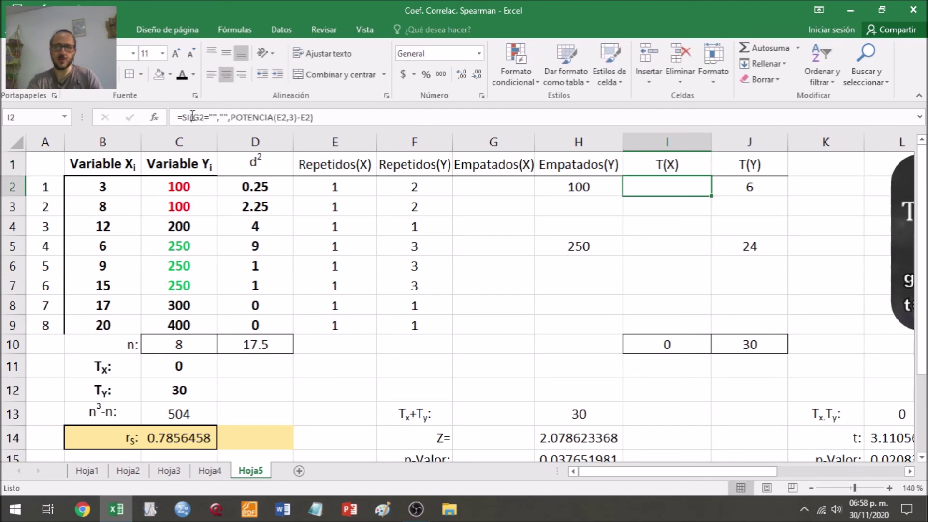
# - Link the Tx value in C11 to the T(X) total in I10
pyautogui.click(111, 370)
pyautogui.click(176, 367)
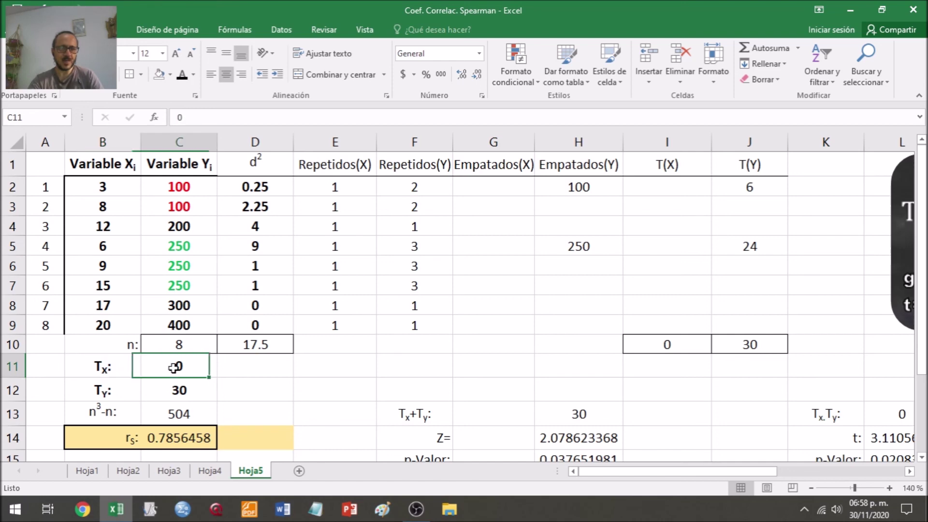
pyautogui.write('=')
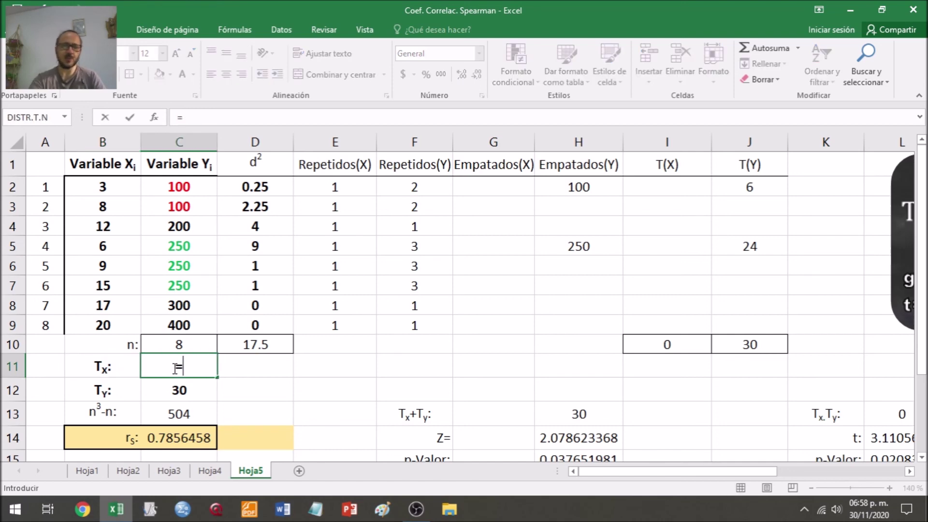
pyautogui.click(675, 343)
pyautogui.press('Return')
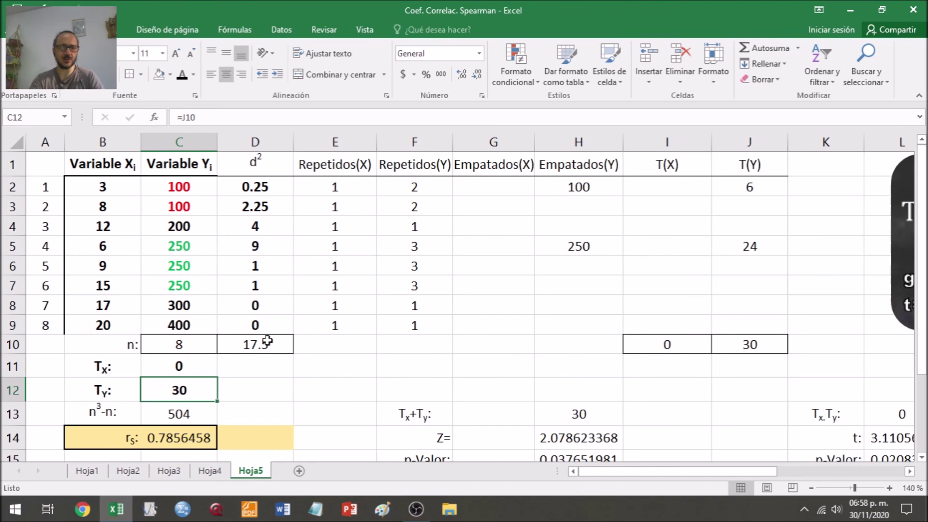
pyautogui.click(263, 380)
pyautogui.click(337, 381)
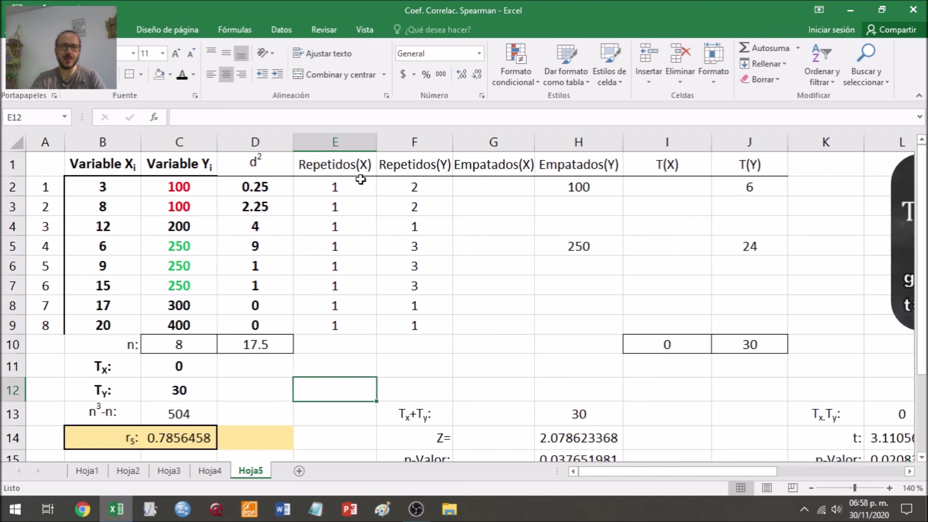
# - Fill the Variable X, Repetidos(X), Empatados(X) and T(X) columns, including the T(X) total, with light blue
pyautogui.moveTo(104, 164); pyautogui.dragTo(103, 327)
pyautogui.moveTo(346, 164); pyautogui.dragTo(346, 327)
pyautogui.moveTo(491, 162); pyautogui.dragTo(480, 323)
pyautogui.keyDown('ctrl'); pyautogui.click(640, 166); pyautogui.keyUp('ctrl')
pyautogui.moveTo(646, 214); pyautogui.dragTo(648, 340)
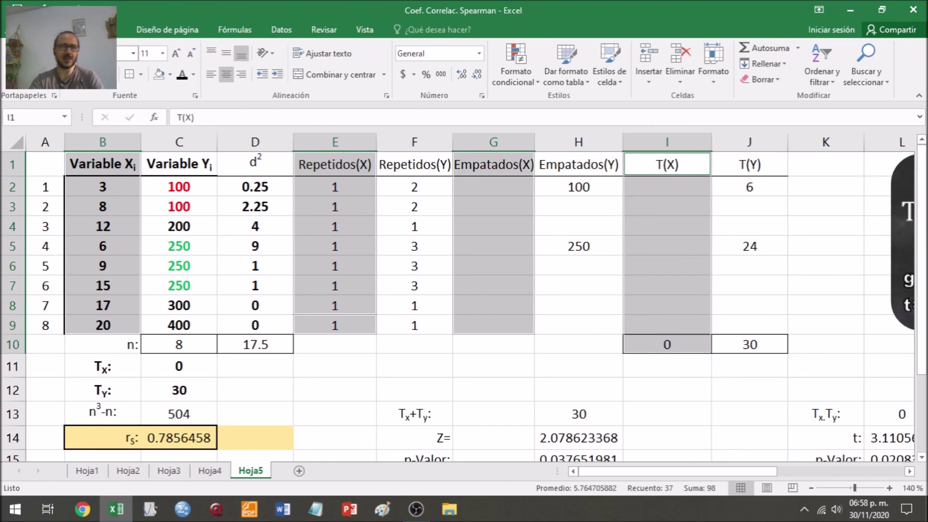
pyautogui.click(171, 76)
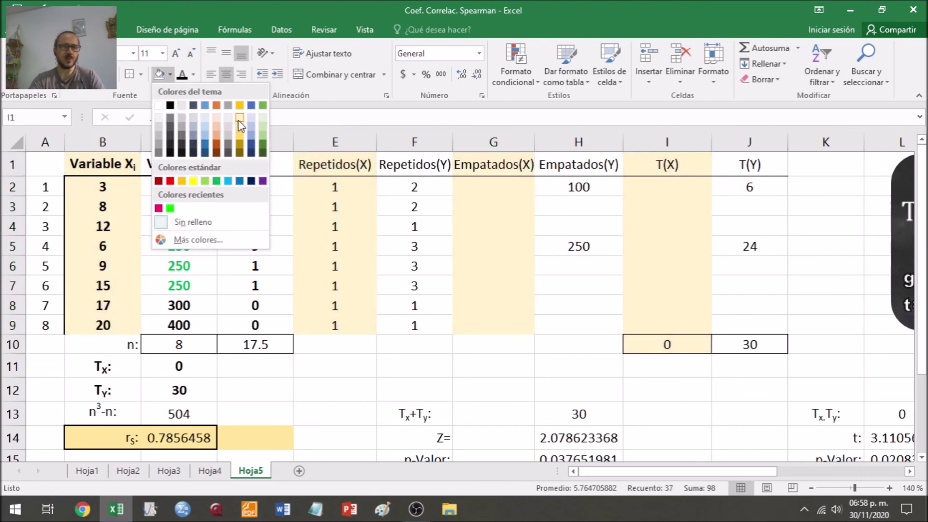
pyautogui.click(238, 121)
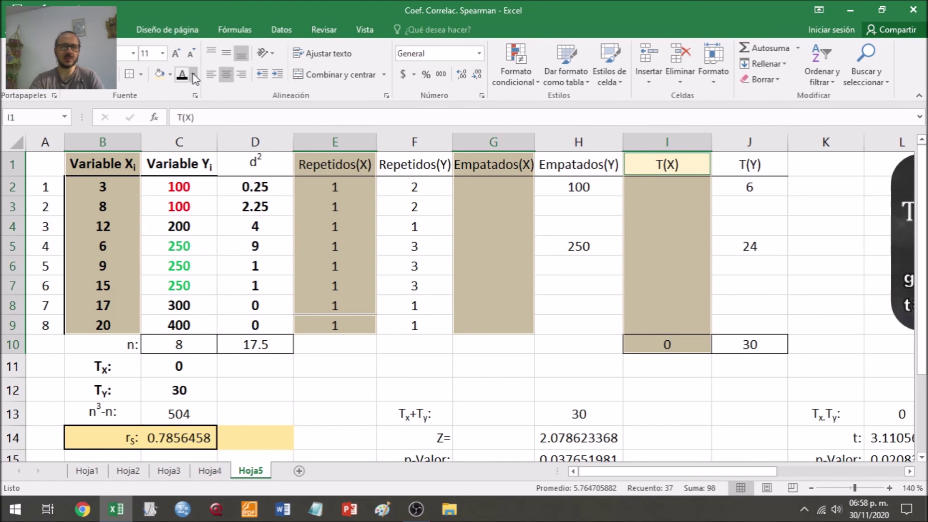
pyautogui.click(170, 75)
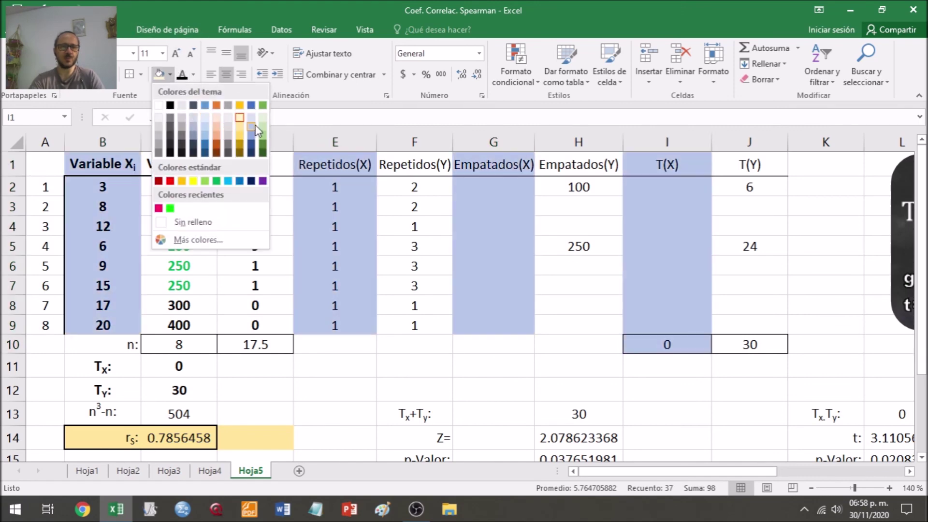
pyautogui.click(253, 126)
pyautogui.click(255, 246)
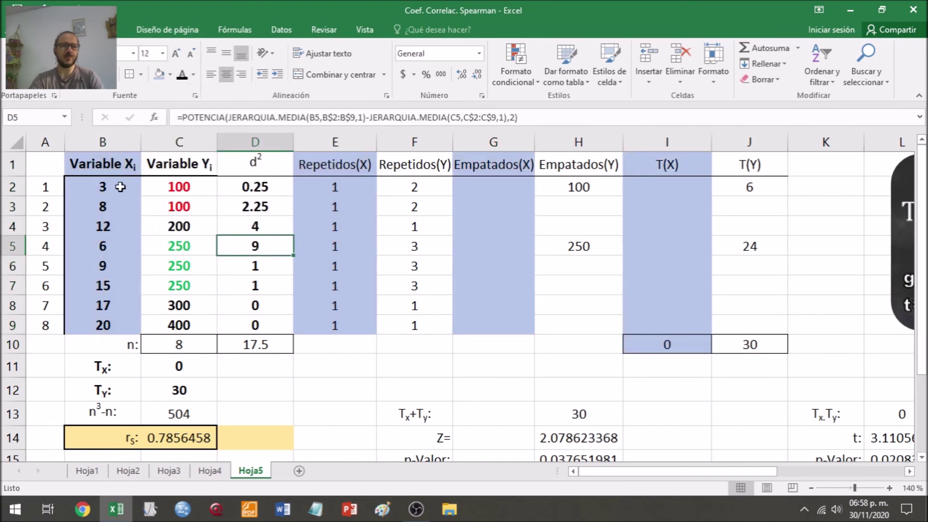
# - Set the X value in B3 to 3 and check the tie formulas for that group in columns E, G and I
pyautogui.click(107, 206)
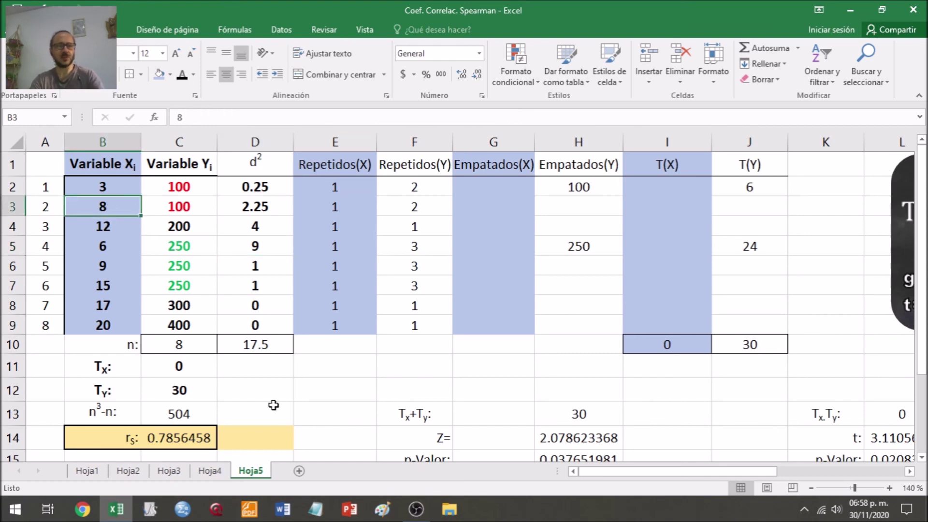
pyautogui.write('3')
pyautogui.press('Return')
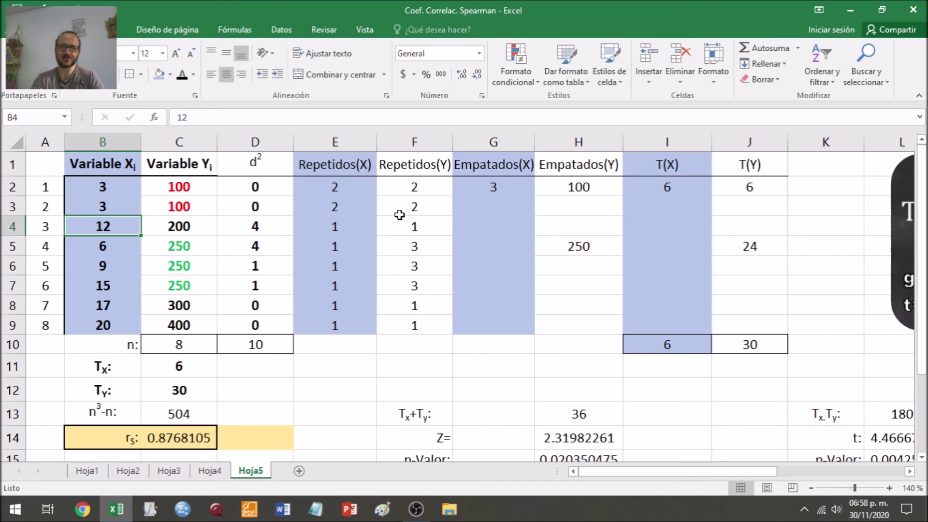
pyautogui.click(336, 190)
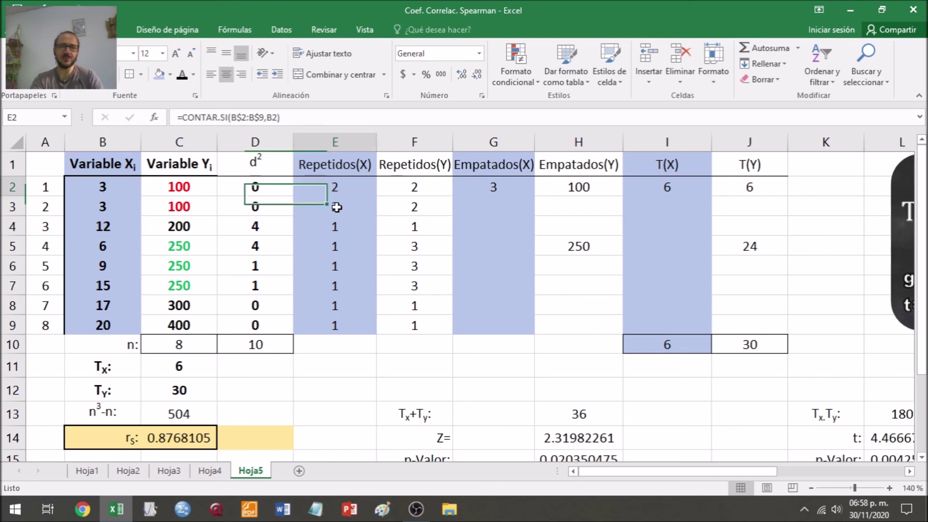
pyautogui.moveTo(337, 202); pyautogui.dragTo(337, 206)
pyautogui.click(503, 181)
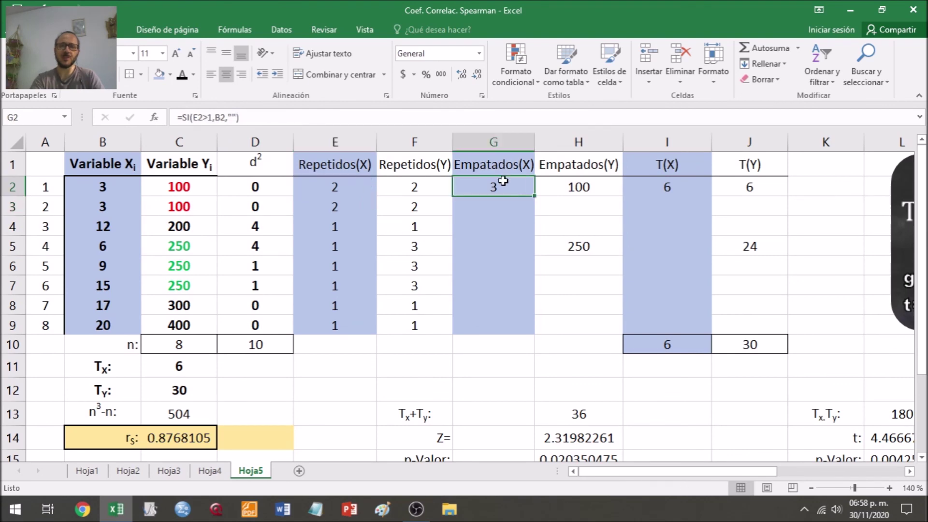
pyautogui.click(674, 184)
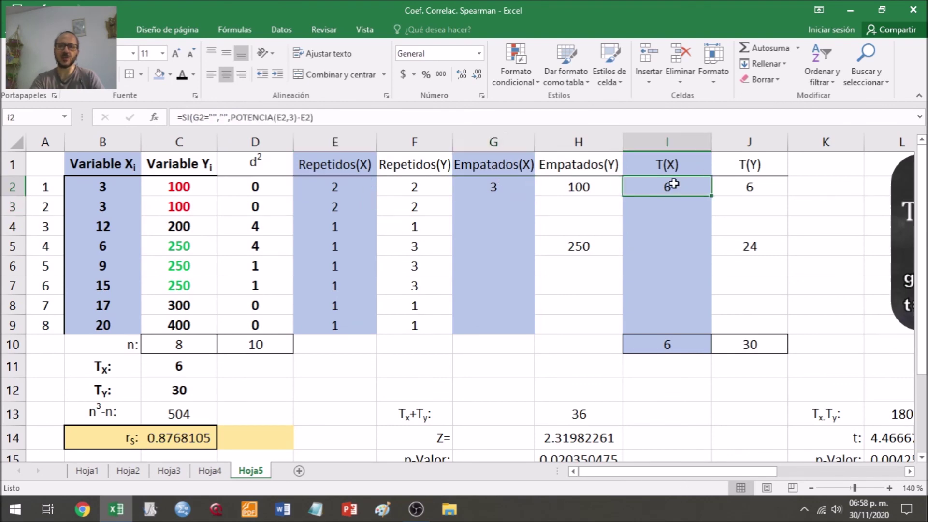
# - Set the X values in B7, B8 and B9 to 9
pyautogui.click(104, 285)
pyautogui.write('9')
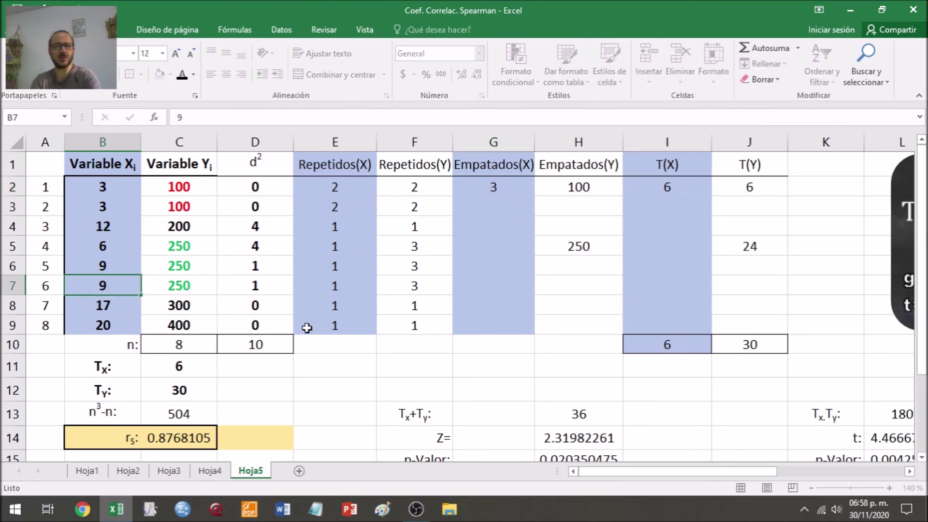
pyautogui.press('Return')
pyautogui.write('9')
pyautogui.press('Return')
pyautogui.write('9')
pyautogui.hotkey('ctrl', 'Return')
pyautogui.press('Down')
pyautogui.press('Right')
pyautogui.press('Right')
pyautogui.press('Right')
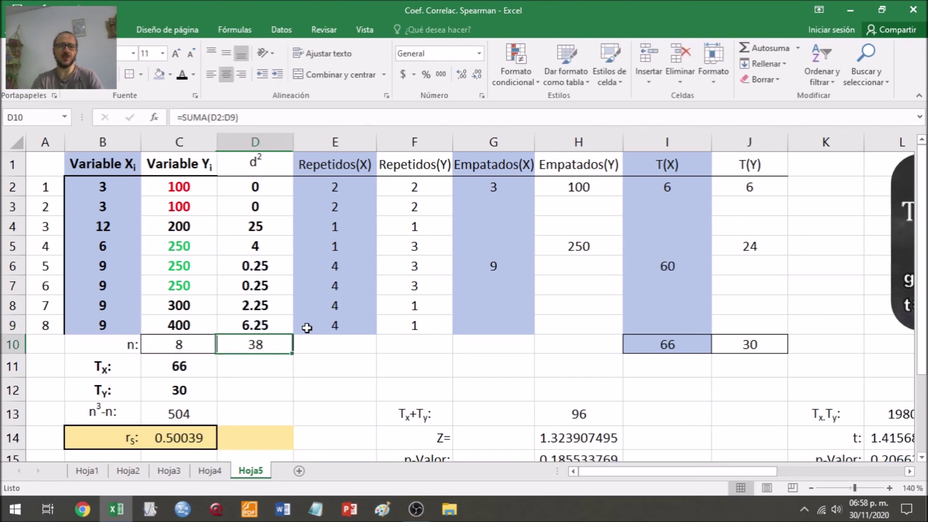
# - Examine the Empatados(X), Repetidos(X) and T(X) formulas in row 6 and the test results in rows 13 to 15
pyautogui.click(506, 265)
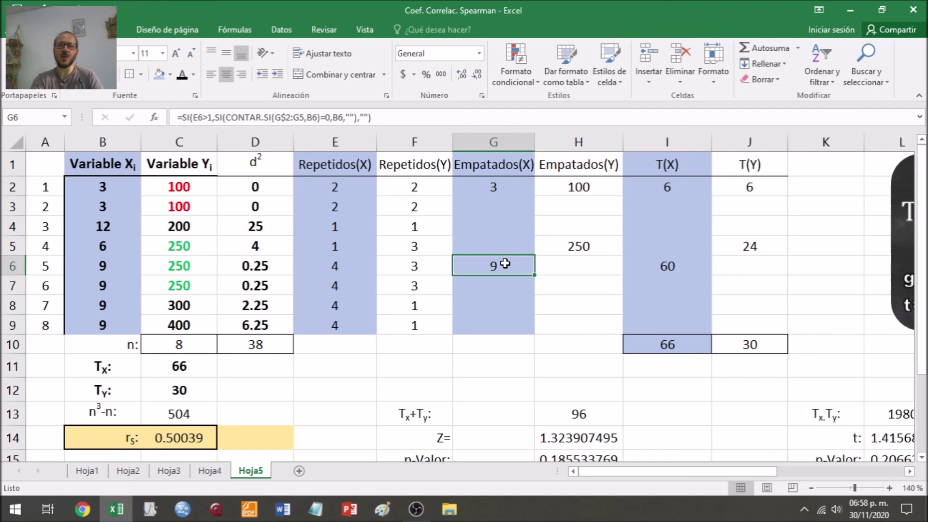
pyautogui.click(337, 270)
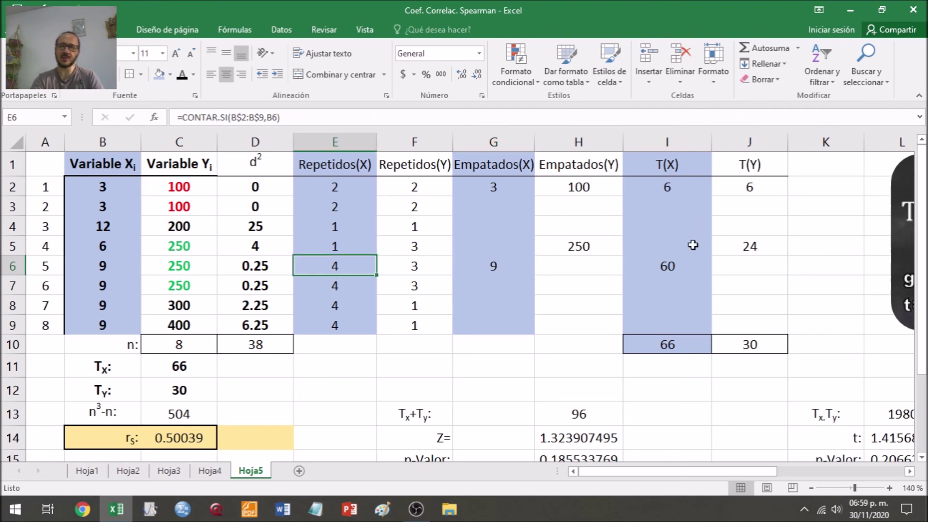
pyautogui.click(685, 267)
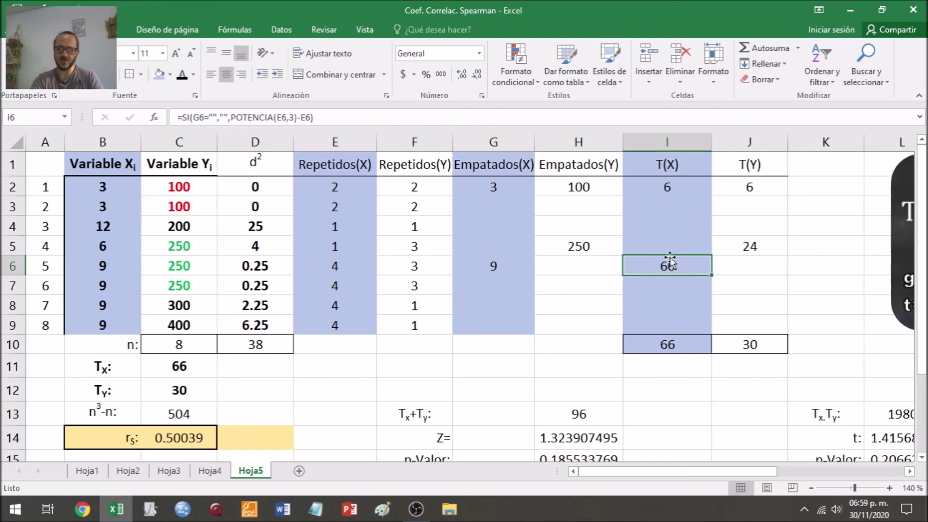
pyautogui.click(357, 381)
pyautogui.press('Down')
pyautogui.press('Down')
pyautogui.scroll(-1, 357, 379)
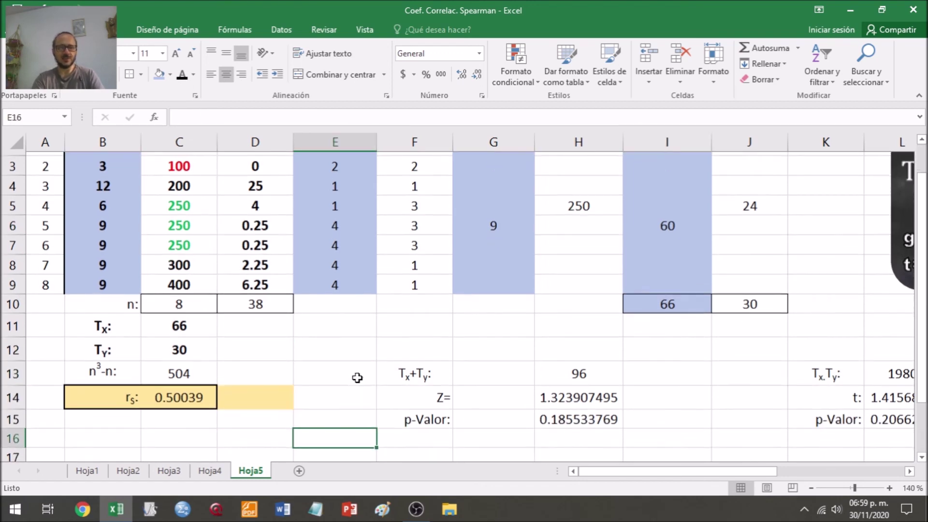
pyautogui.press('Down')
pyautogui.press('Down')
pyautogui.hotkey('ctrl', 'Up')
pyautogui.hotkey('ctrl', 'Up')
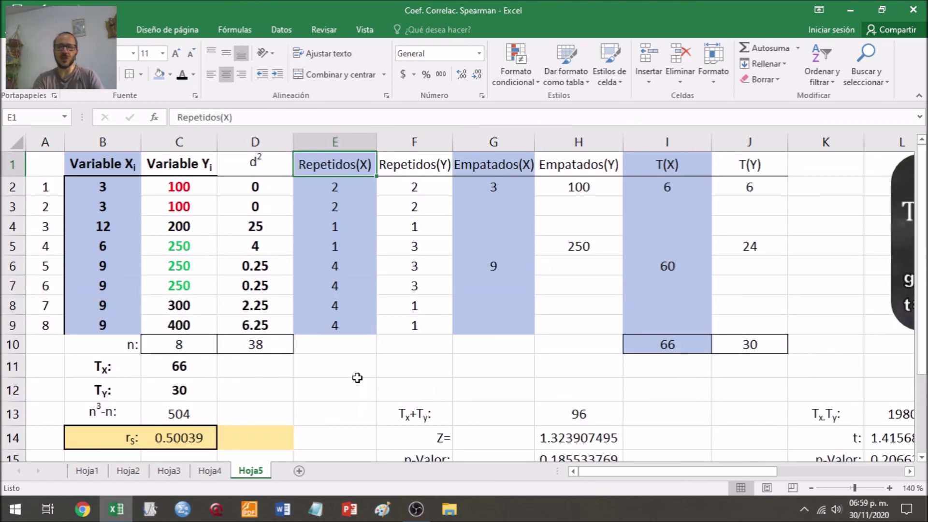
pyautogui.press('Left')
pyautogui.press('Left')
pyautogui.press('Left')
pyautogui.press('Left')
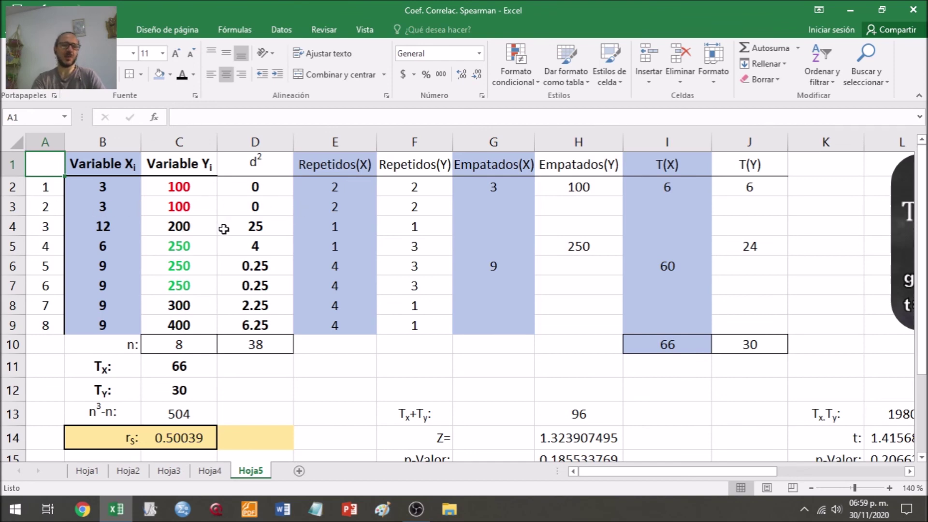
pyautogui.moveTo(46, 226); pyautogui.dragTo(46, 325)
pyautogui.click(100, 305)
pyautogui.moveTo(14, 249); pyautogui.dragTo(14, 285)
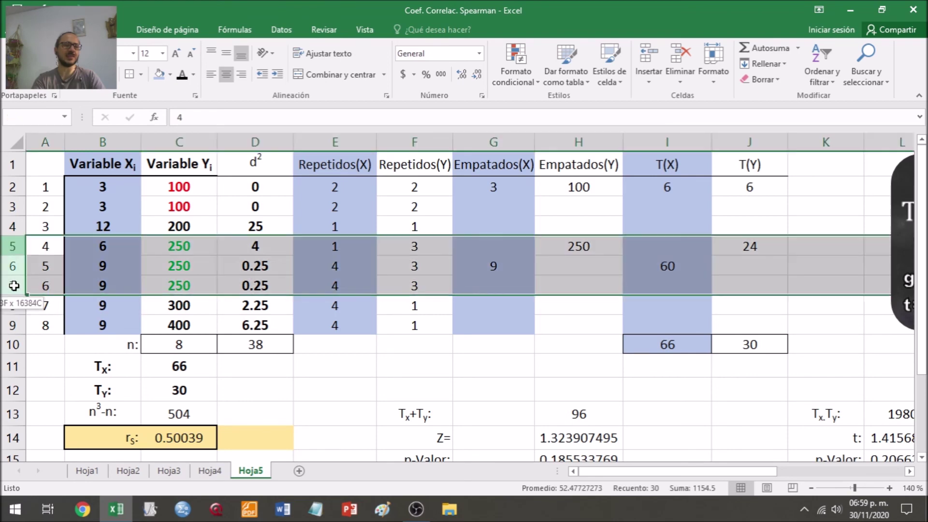
pyautogui.rightClick(15, 286)
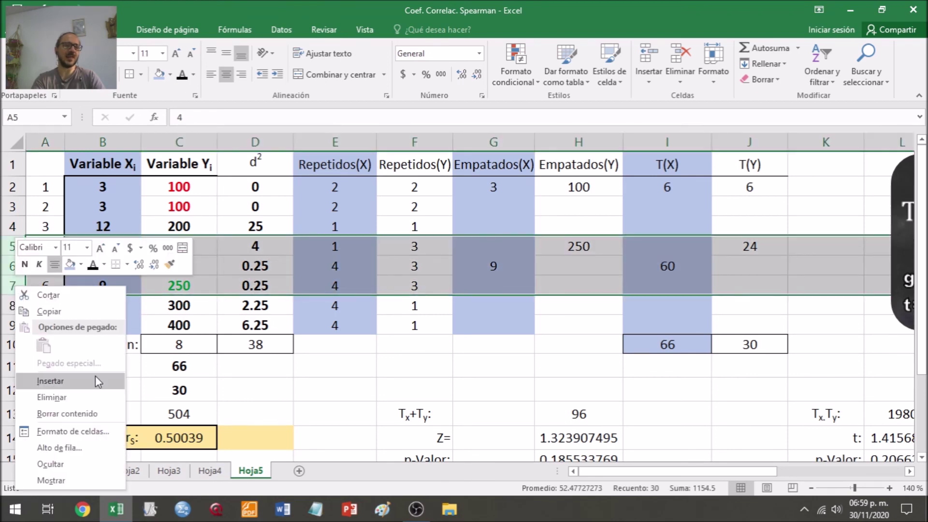
pyautogui.press('Escape')
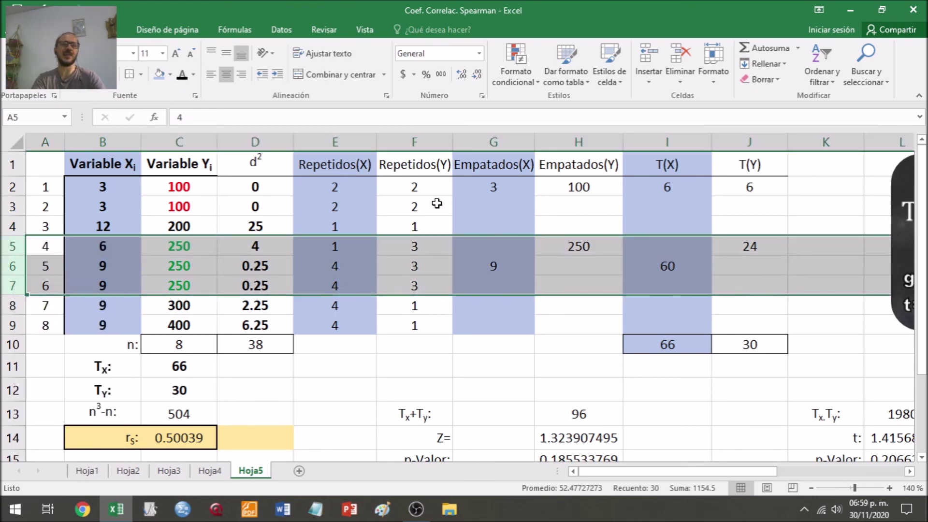
# - Check the Empatados(X) formula in G3 and hide columns D through J
pyautogui.click(475, 207)
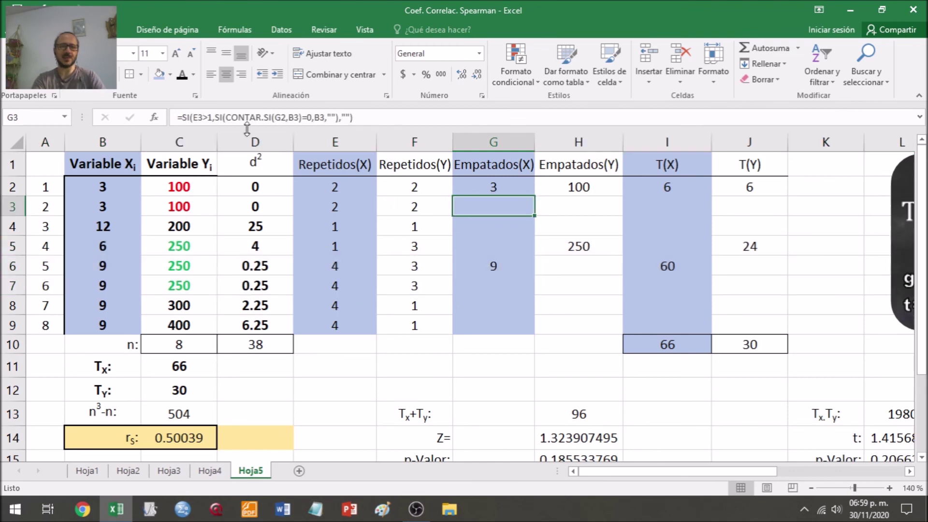
pyautogui.moveTo(276, 138); pyautogui.dragTo(744, 135)
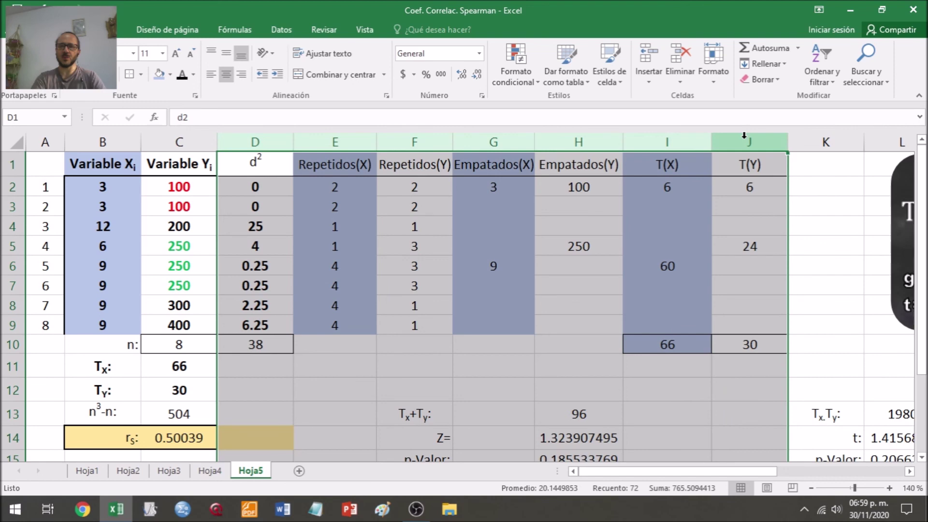
pyautogui.rightClick(744, 136)
pyautogui.click(784, 318)
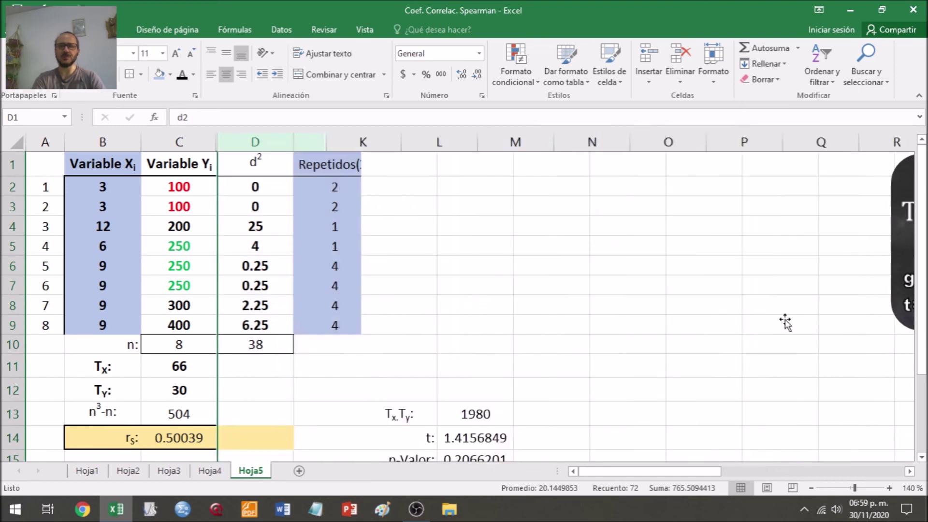
# - Delete the formula pictures overlapping beside the table, including the one with the Z and t test statistics
pyautogui.click(259, 268)
pyautogui.click(441, 289)
pyautogui.press('Delete')
pyautogui.click(736, 293)
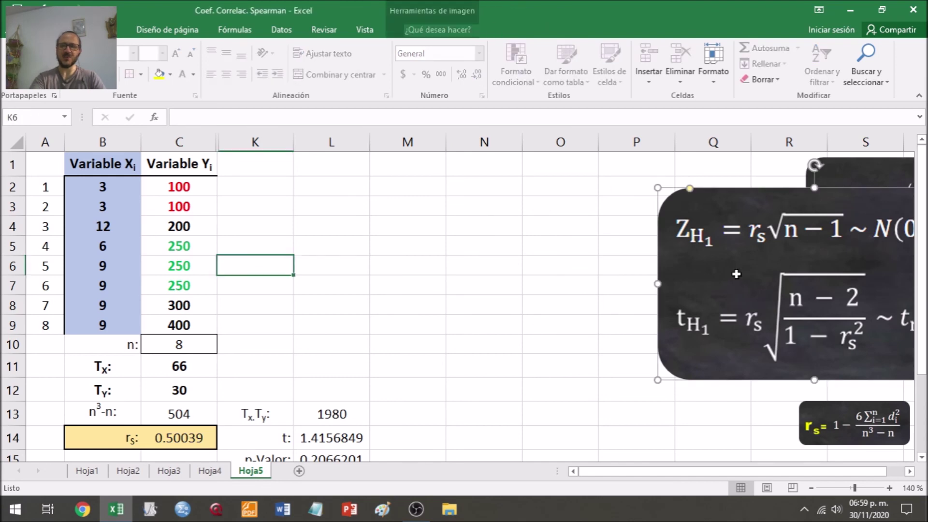
pyautogui.press('Delete')
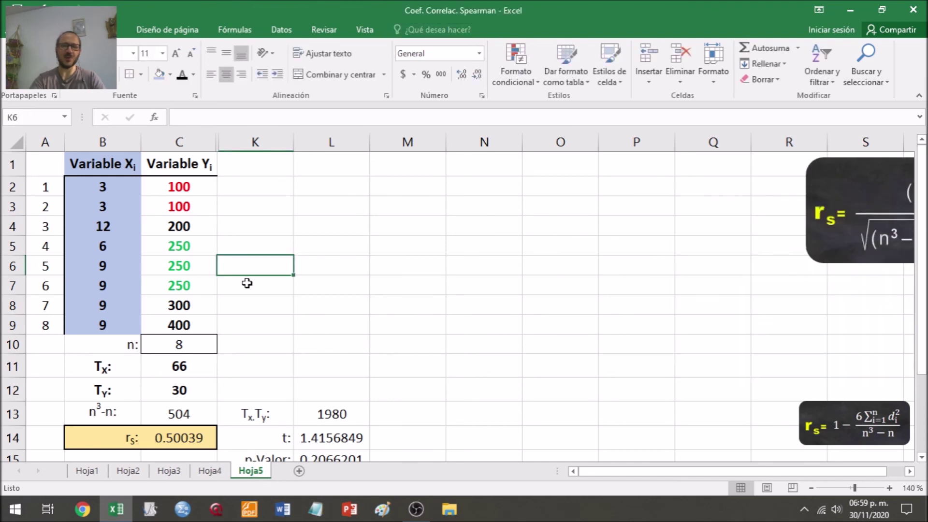
# - Set the X values in B2 through B6 to 3, 4, 4, 5 and 784
pyautogui.click(124, 192)
pyautogui.write('3')
pyautogui.press('Return')
pyautogui.write('4')
pyautogui.press('Return')
pyautogui.write('4')
pyautogui.press('Down')
pyautogui.write('5')
pyautogui.press('Down')
pyautogui.write('784')
pyautogui.press('Right')
# - Set the Y value in C5 to 463 and the X value in B4 to 24
pyautogui.press('Up')
pyautogui.write('463')
pyautogui.press('Up')
pyautogui.press('Left')
pyautogui.write('24')
pyautogui.press('Down')
# - Examine the Spearman coefficient, the t statistic and its p-Valor in rows 13 to 15, including the t formula in L14
pyautogui.press('Down')
pyautogui.press('Right')
pyautogui.press('Right')
pyautogui.press('Down')
pyautogui.press('Down')
pyautogui.press('Down')
pyautogui.press('Down')
pyautogui.press('Down')
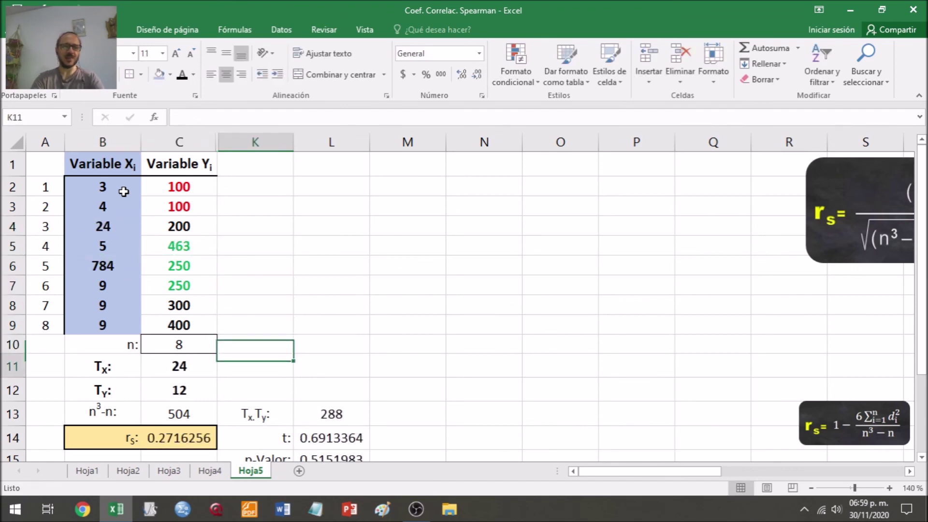
pyautogui.press('Left')
pyautogui.press('Left')
pyautogui.press('Down')
pyautogui.press('Down')
pyautogui.press('Down')
pyautogui.press('Right')
pyautogui.press('Right')
pyautogui.press('Right')
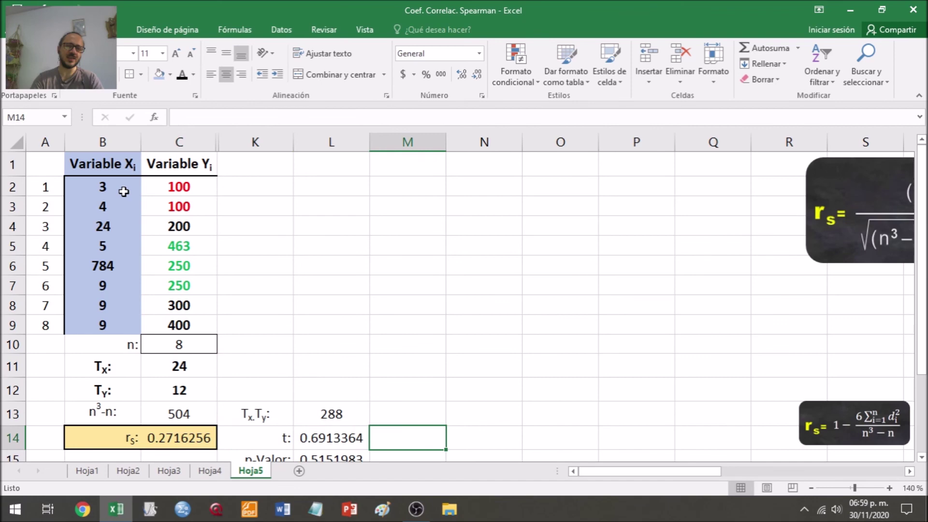
pyautogui.press('Down')
pyautogui.press('Left')
pyautogui.press('Up')
pyautogui.press('Right')
pyautogui.press('Right')
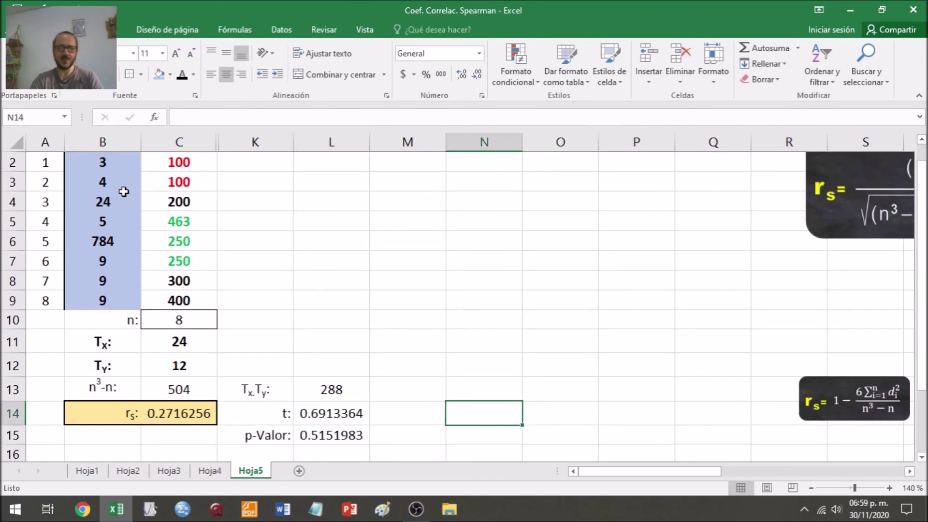
pyautogui.press('Left')
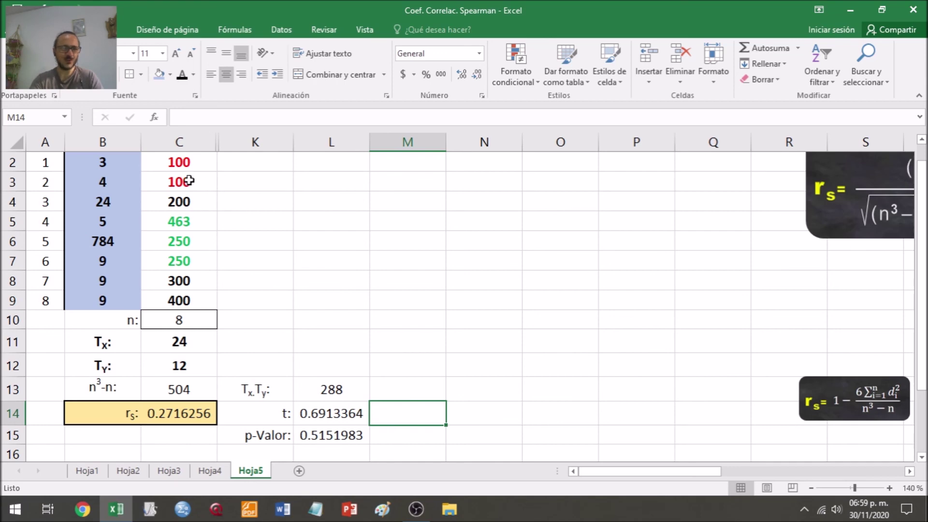
pyautogui.click(337, 418)
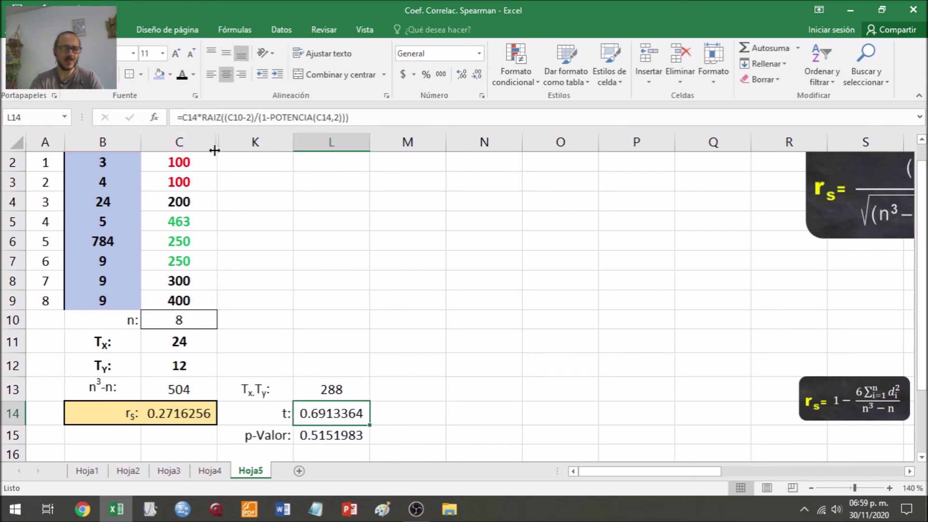
# - Unhide the columns between C and K and check the normal-distribution p-Valor formula in H15
pyautogui.moveTo(202, 140); pyautogui.dragTo(255, 142)
pyautogui.rightClick(234, 146)
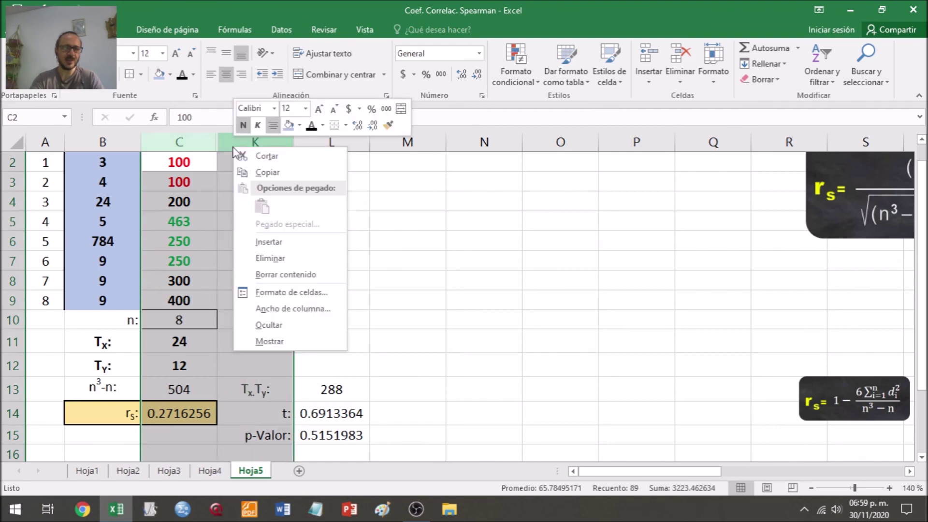
pyautogui.click(278, 340)
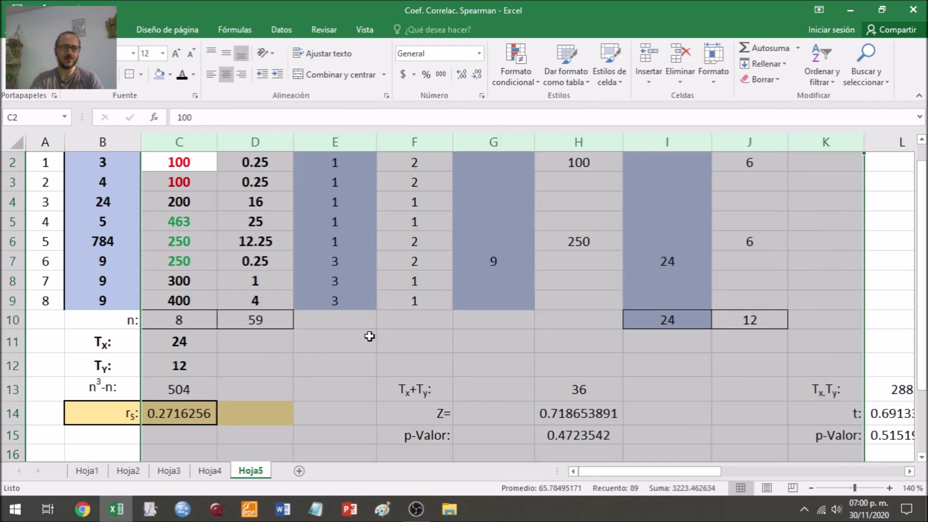
pyautogui.click(563, 435)
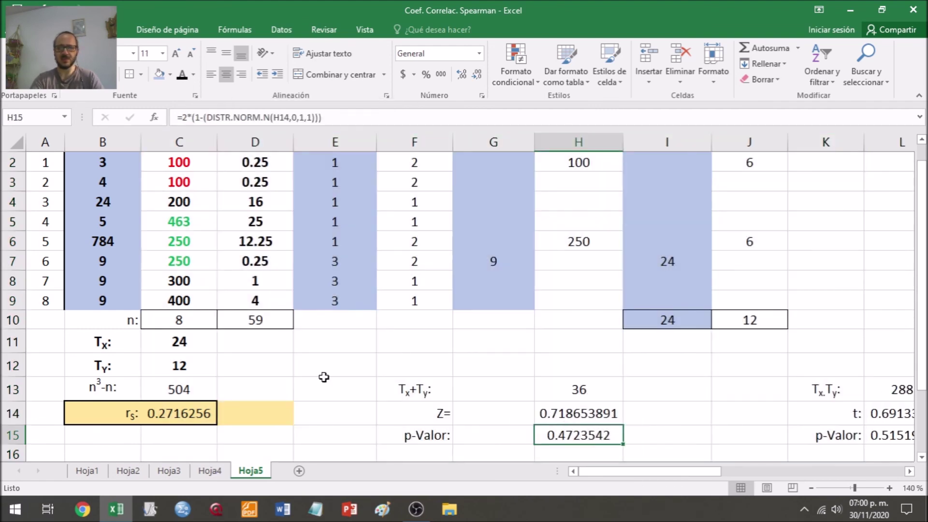
# - Return to cell A1 and review the whole table of variables, repeats and tie corrections
pyautogui.click(208, 329)
pyautogui.press('Up')
pyautogui.press('Up')
pyautogui.press('Up')
pyautogui.press('Up')
pyautogui.press('Up')
pyautogui.press('Up')
pyautogui.press('Up')
pyautogui.press('Up')
pyautogui.press('Up')
pyautogui.press('Left')
pyautogui.press('Left')
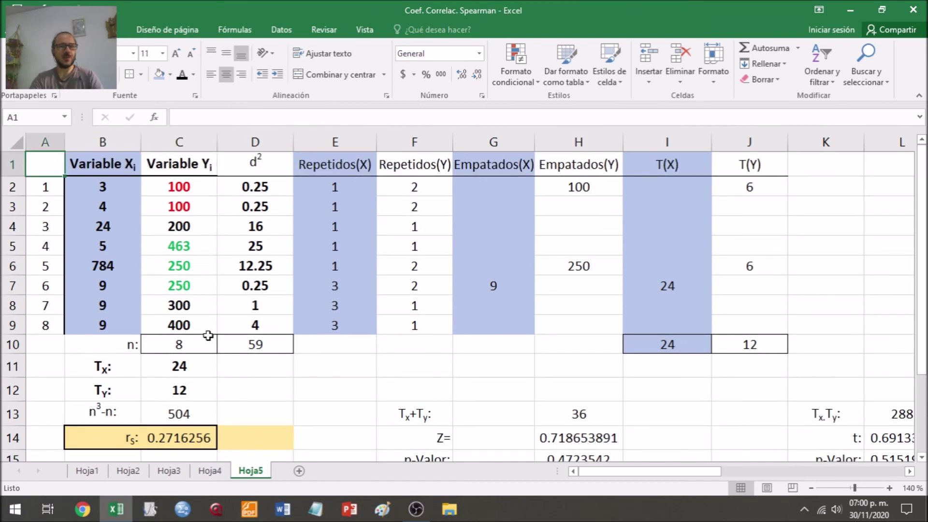